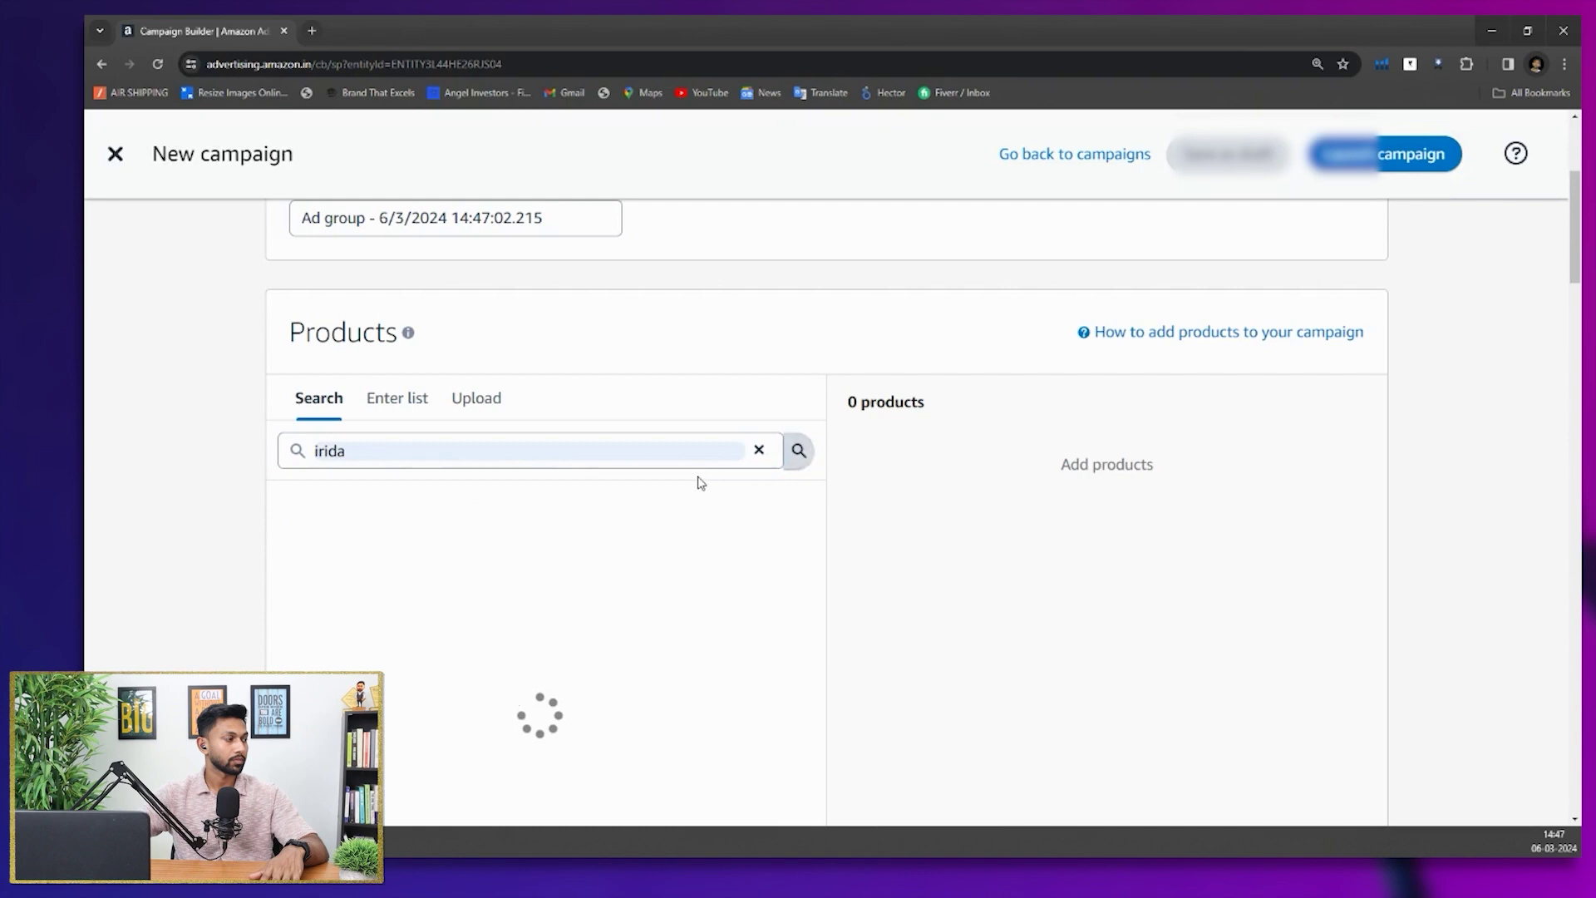
Add the IRIDA NATURALS Snack Plate Pack of 1 from the irida search results to the campaign's products
scroll(695, 481, "down", 2)
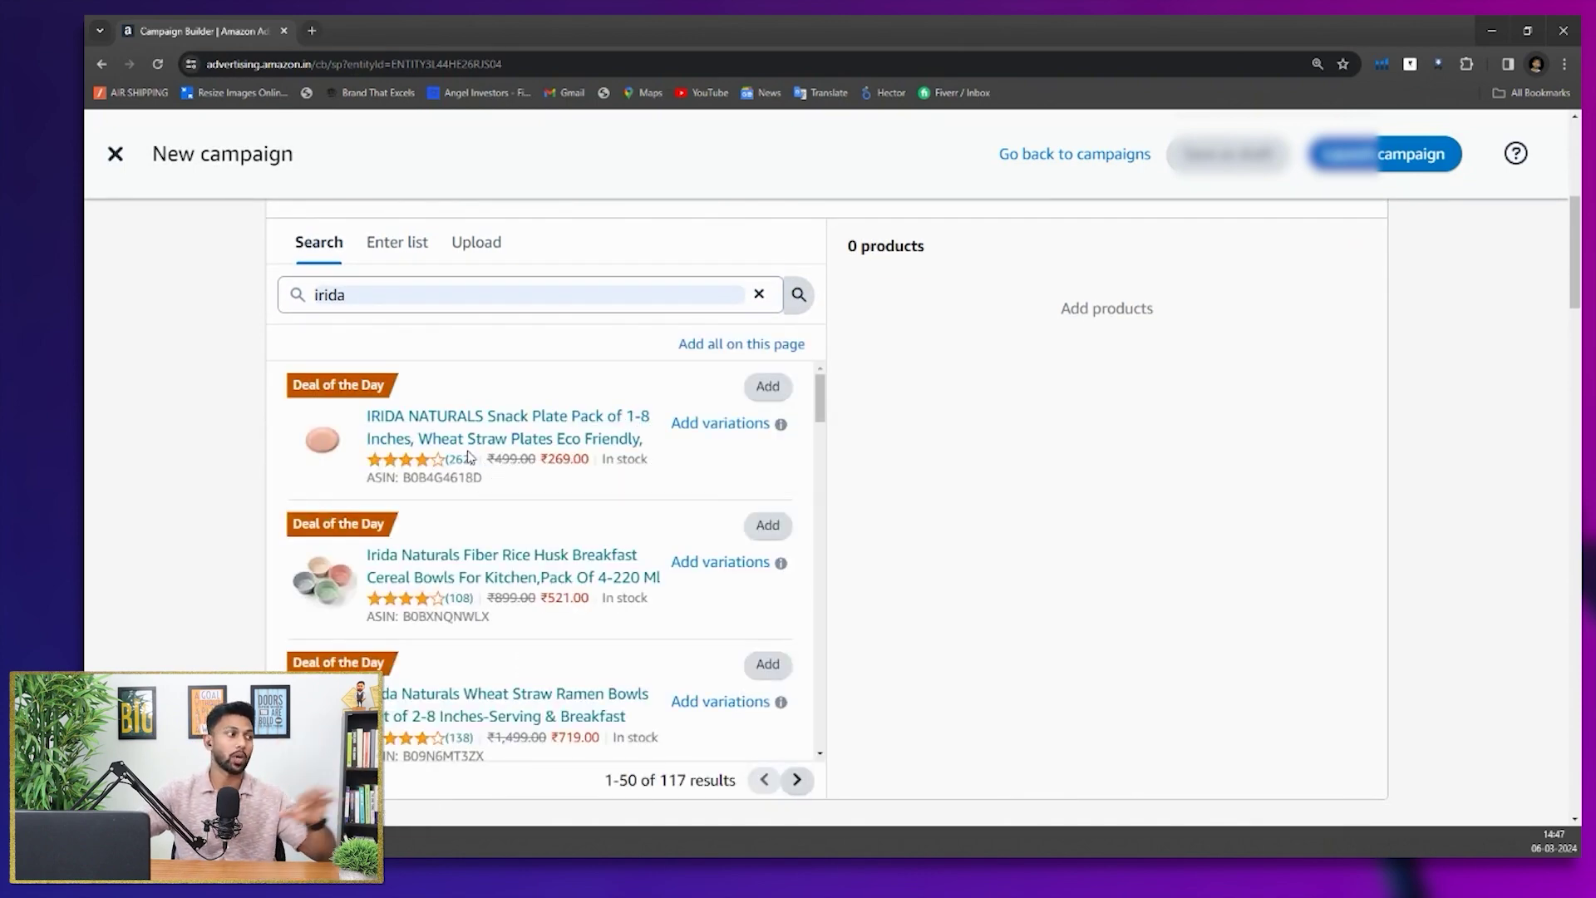
left_click(759, 391)
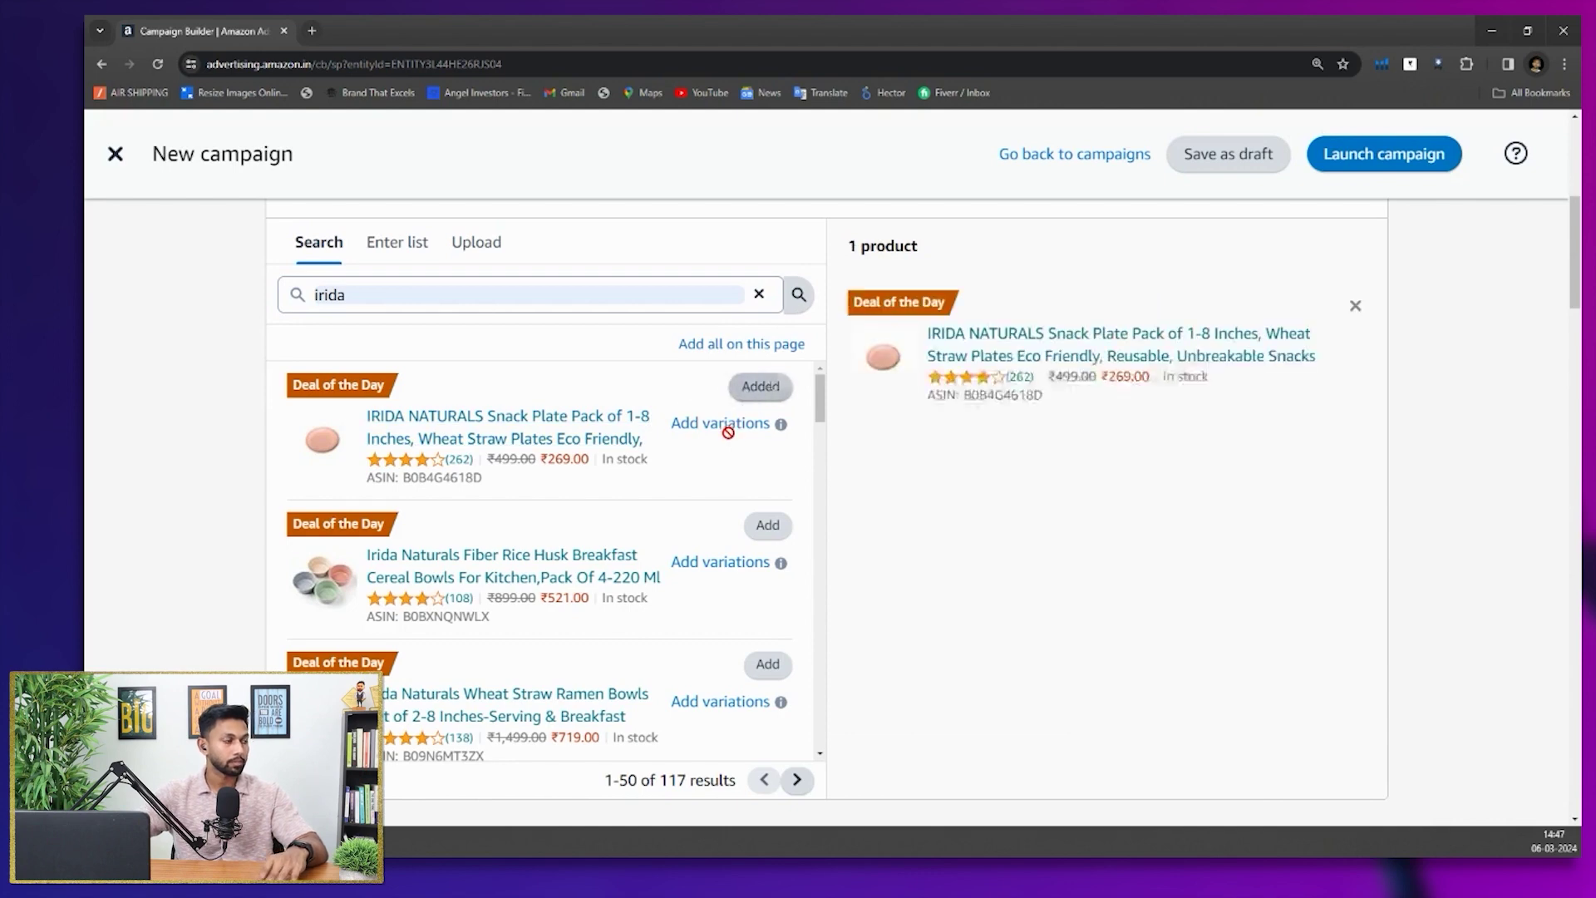
Examine the automatic targeting option, its default bid and the optional negative keyword targeting section
scroll(886, 525, "down", 4)
scroll(885, 525, "down", 4)
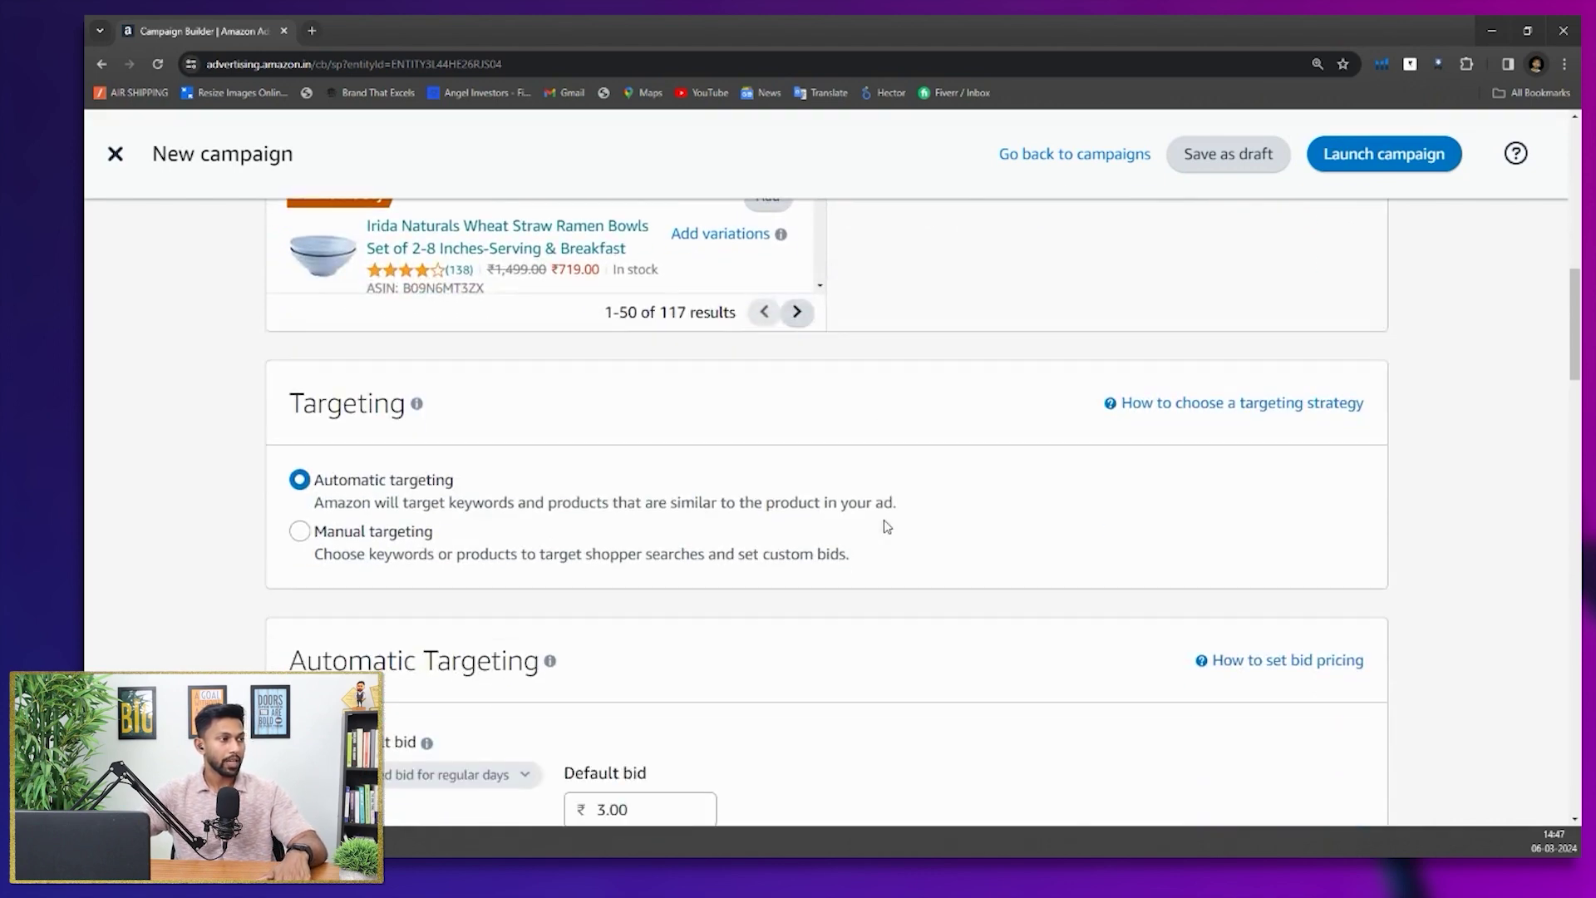
scroll(713, 503, "up", 1)
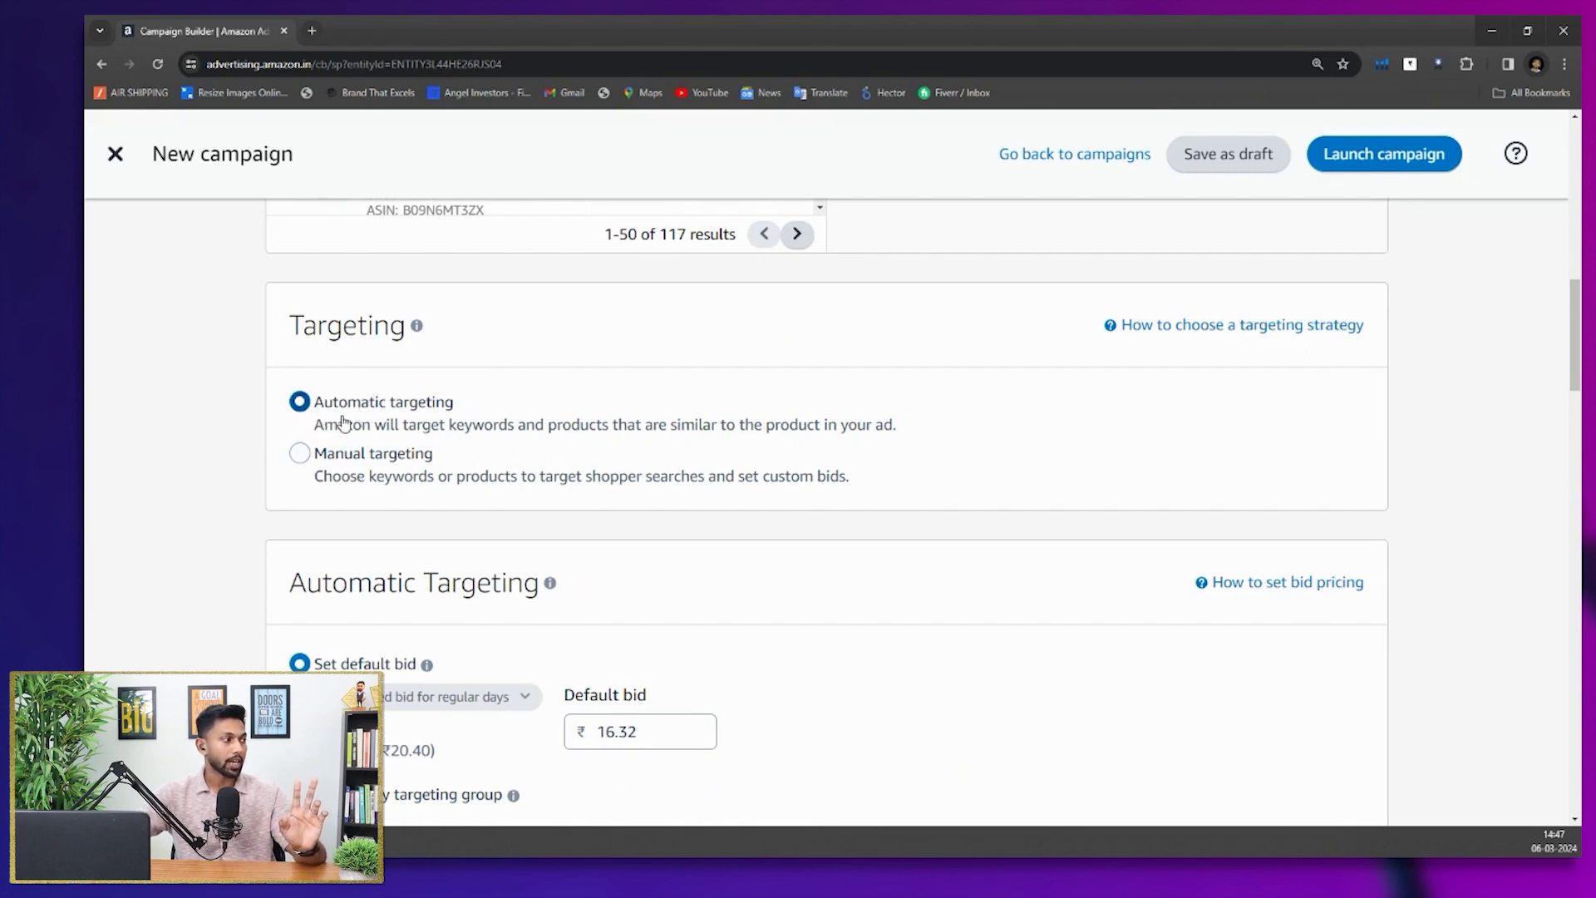
scroll(402, 430, "down", 3)
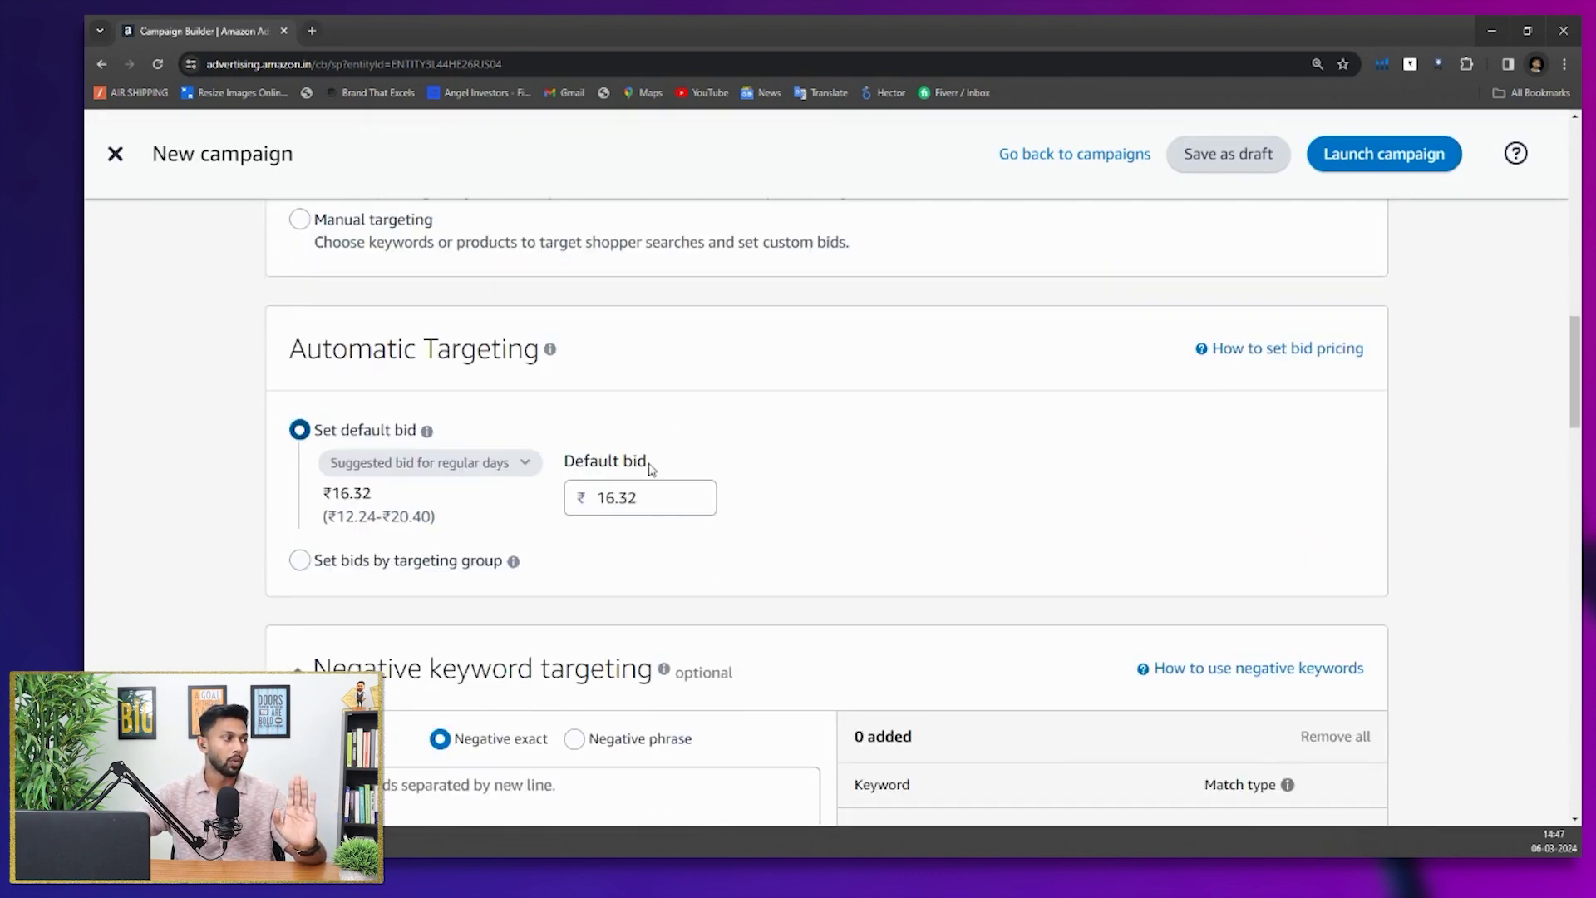
left_click_drag(598, 496, 657, 495)
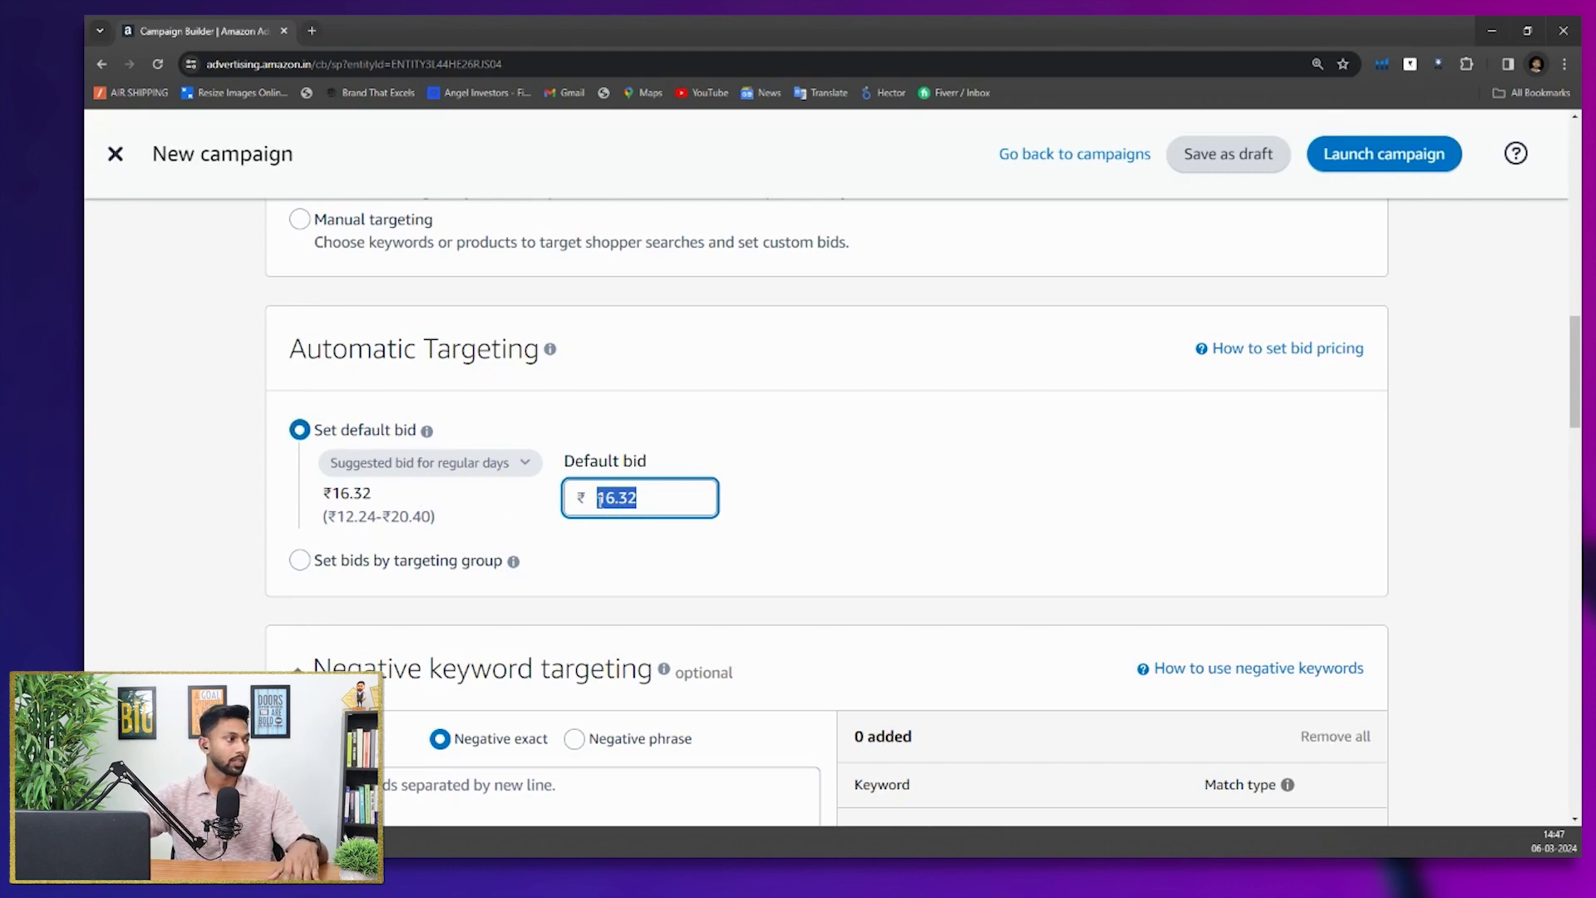
left_click(823, 458)
scroll(823, 458, "down", 5)
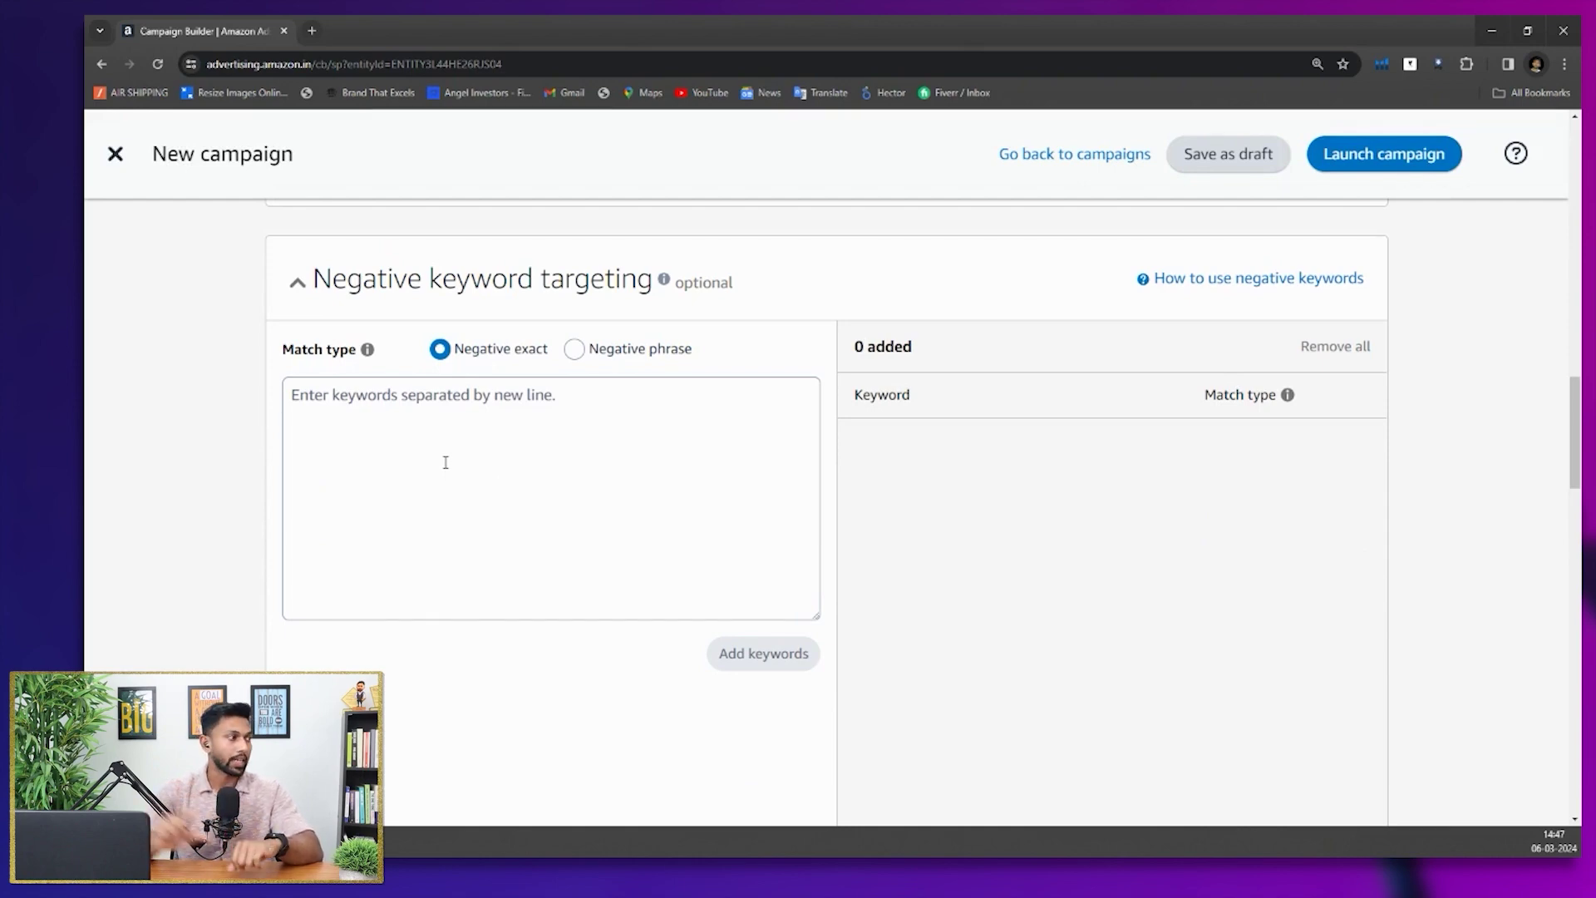
left_click(445, 462)
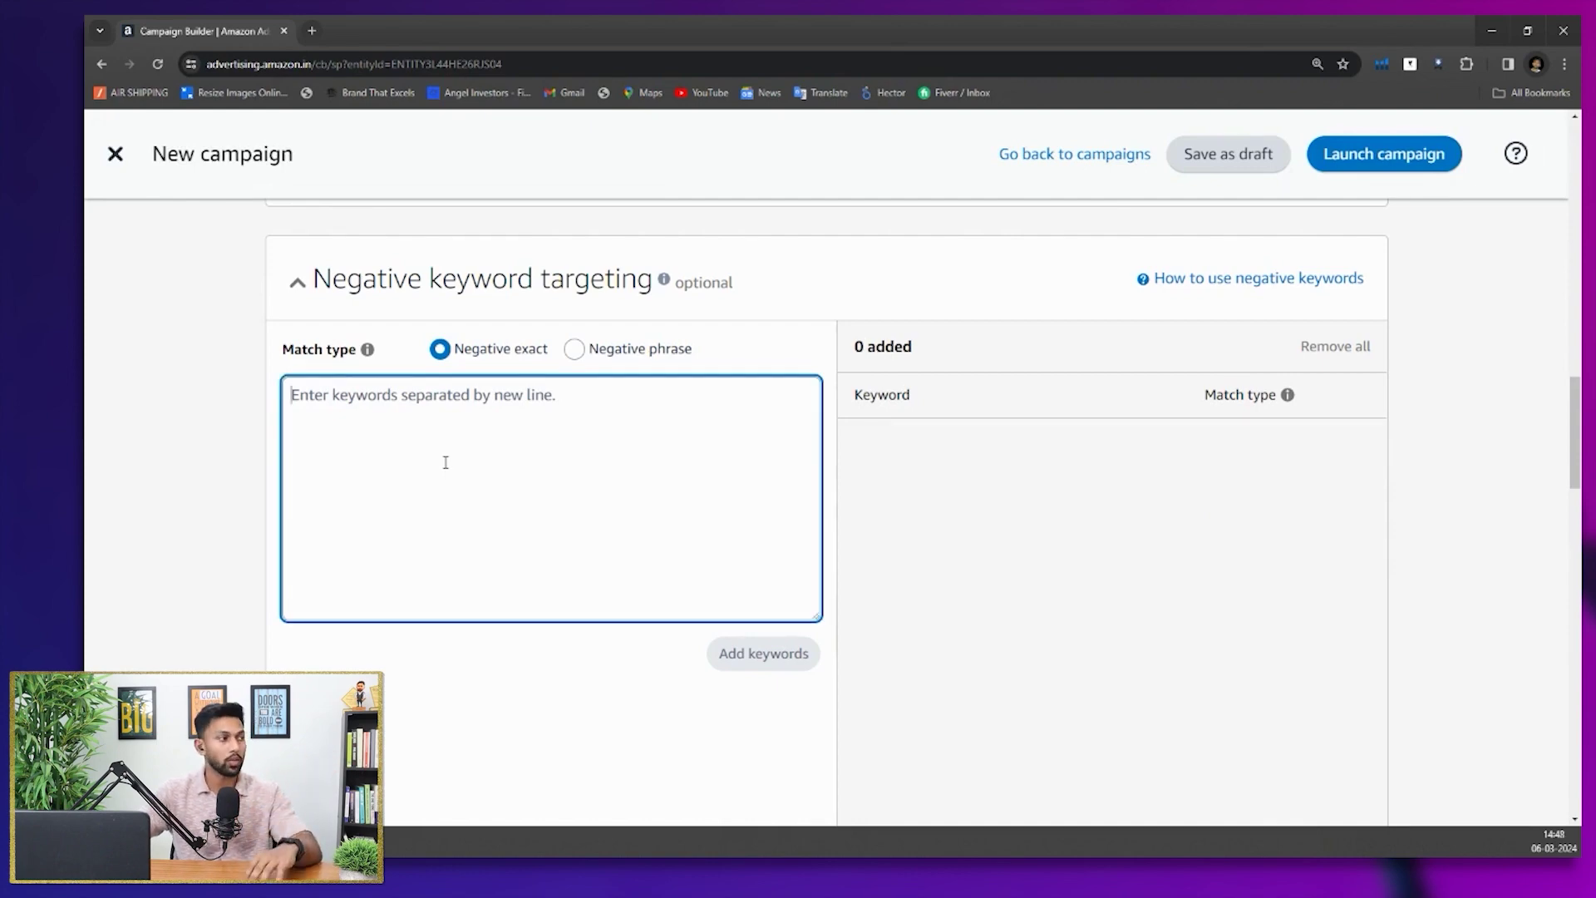
scroll(446, 462, "up", 5)
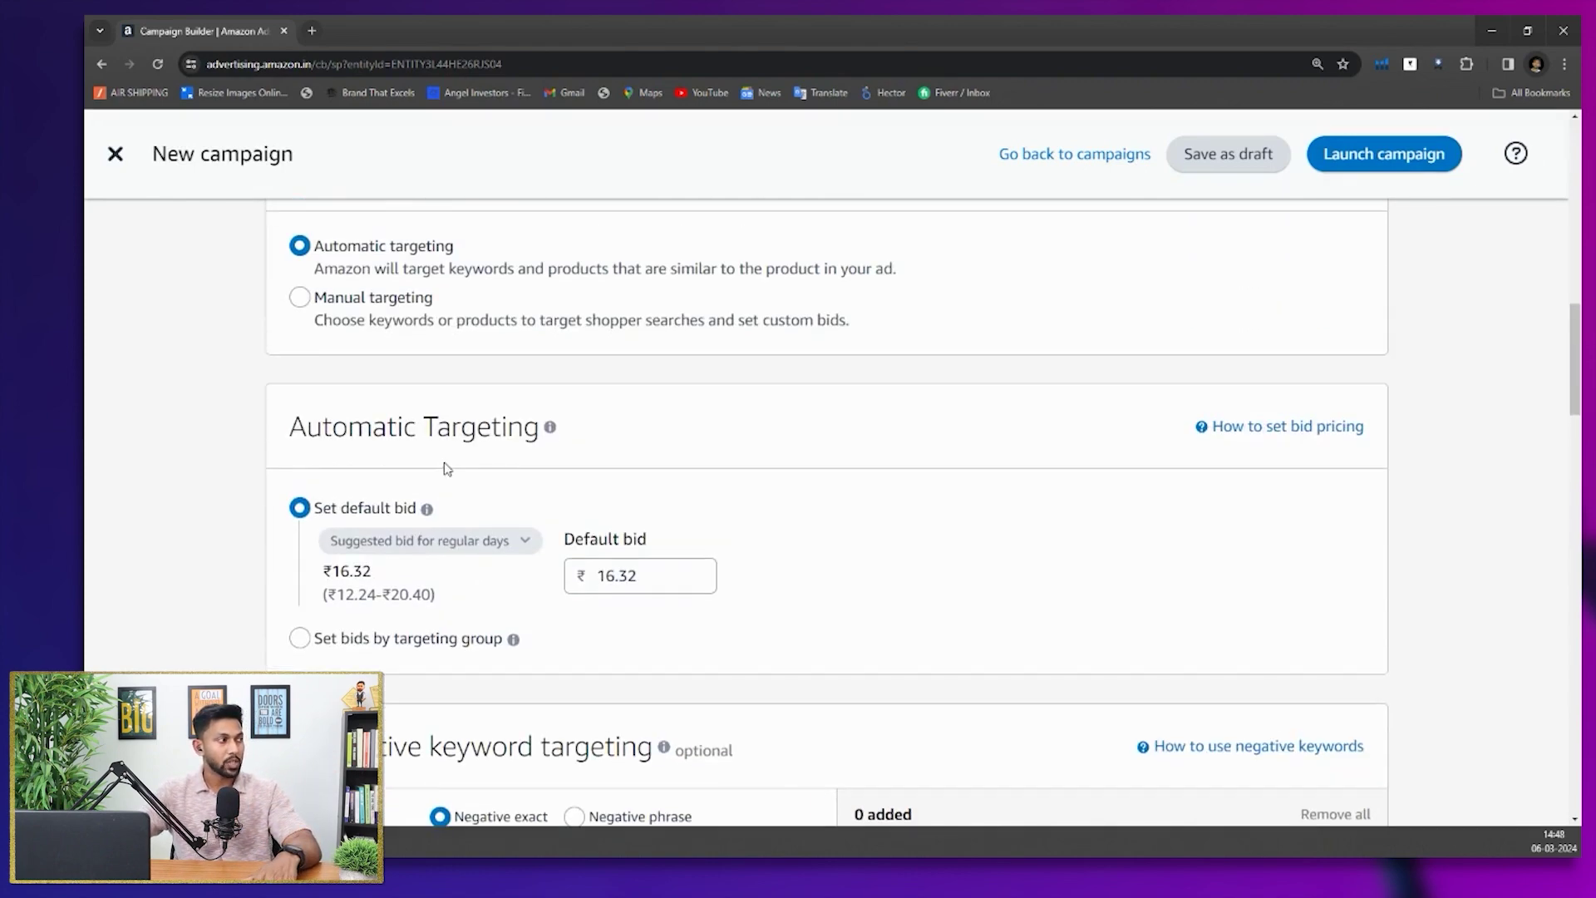
scroll(447, 468, "down", 8)
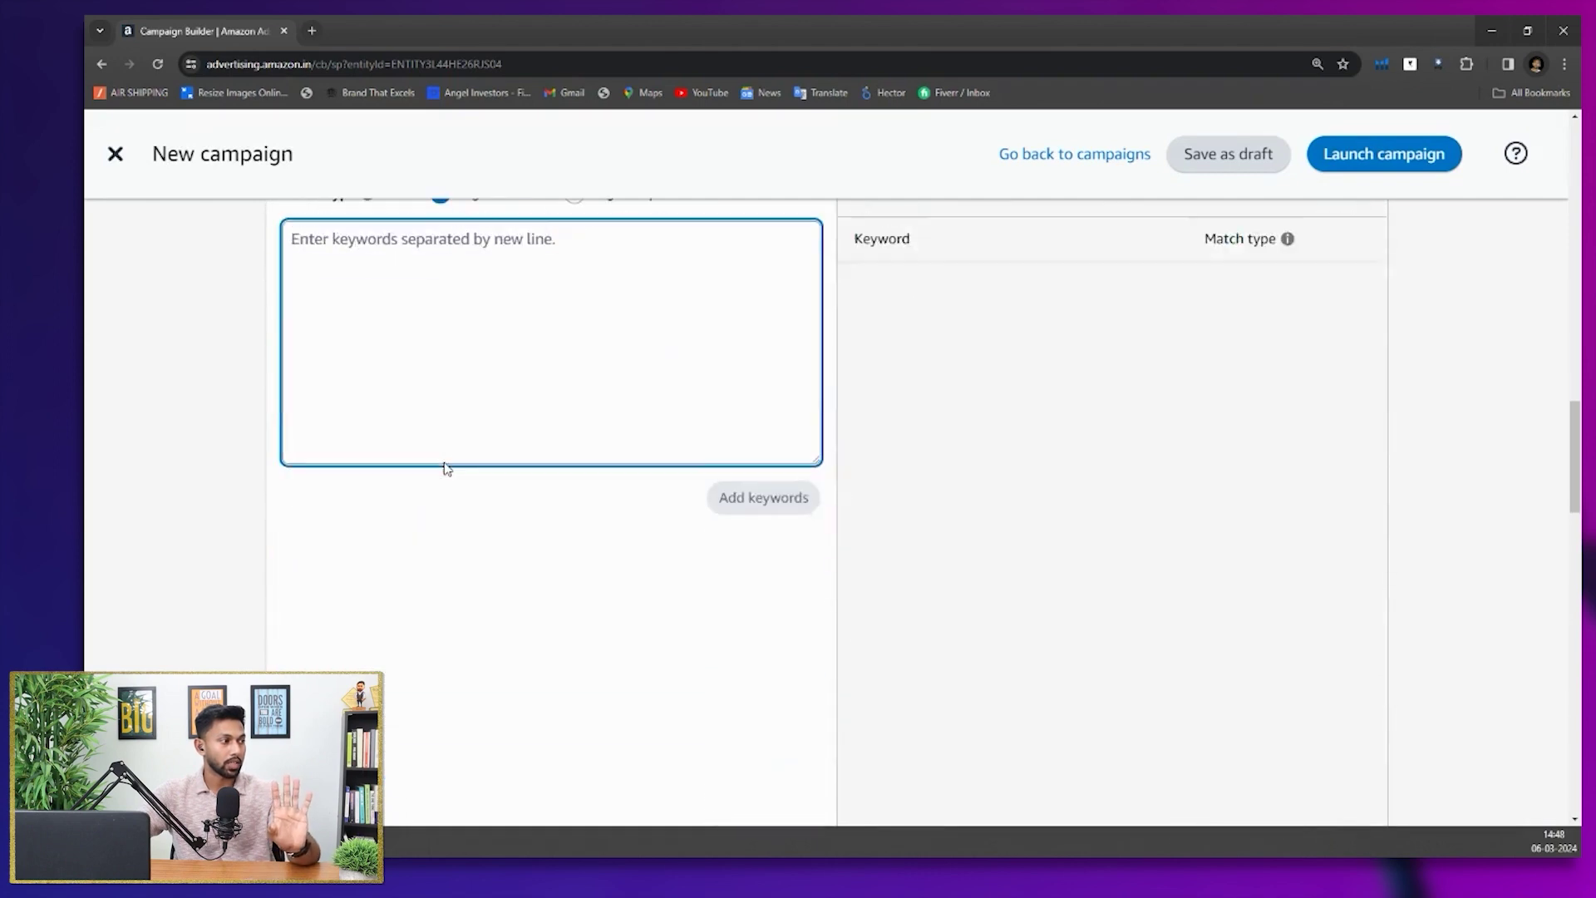
Review the campaign bidding strategy options and the campaign settings, including portfolio, dates and daily budget
scroll(447, 468, "down", 10)
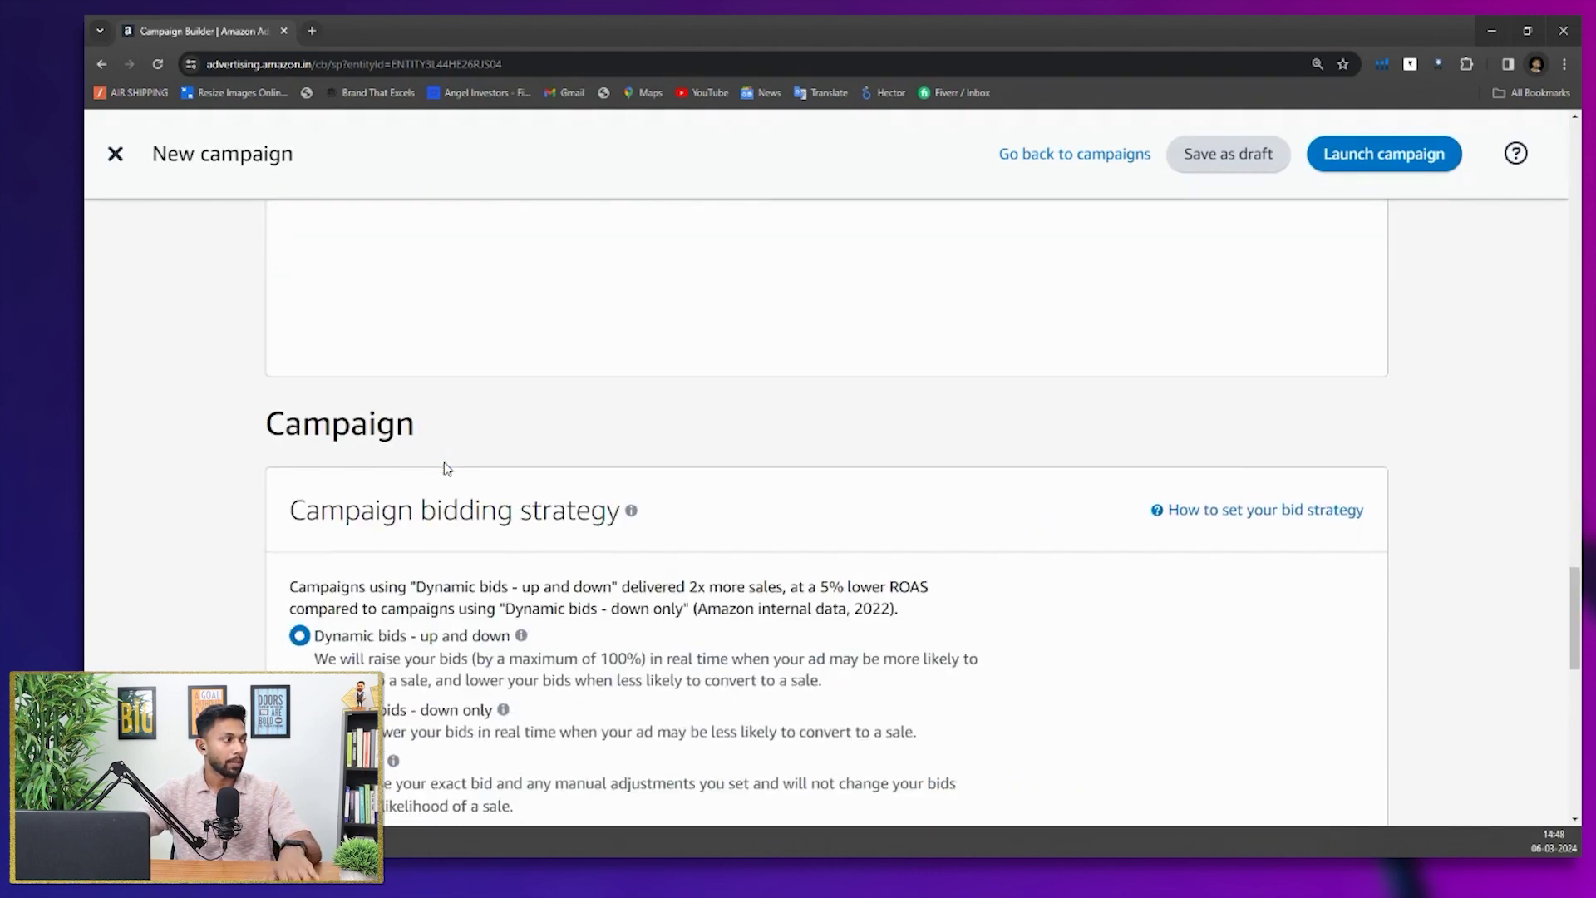
scroll(445, 449, "up", 2)
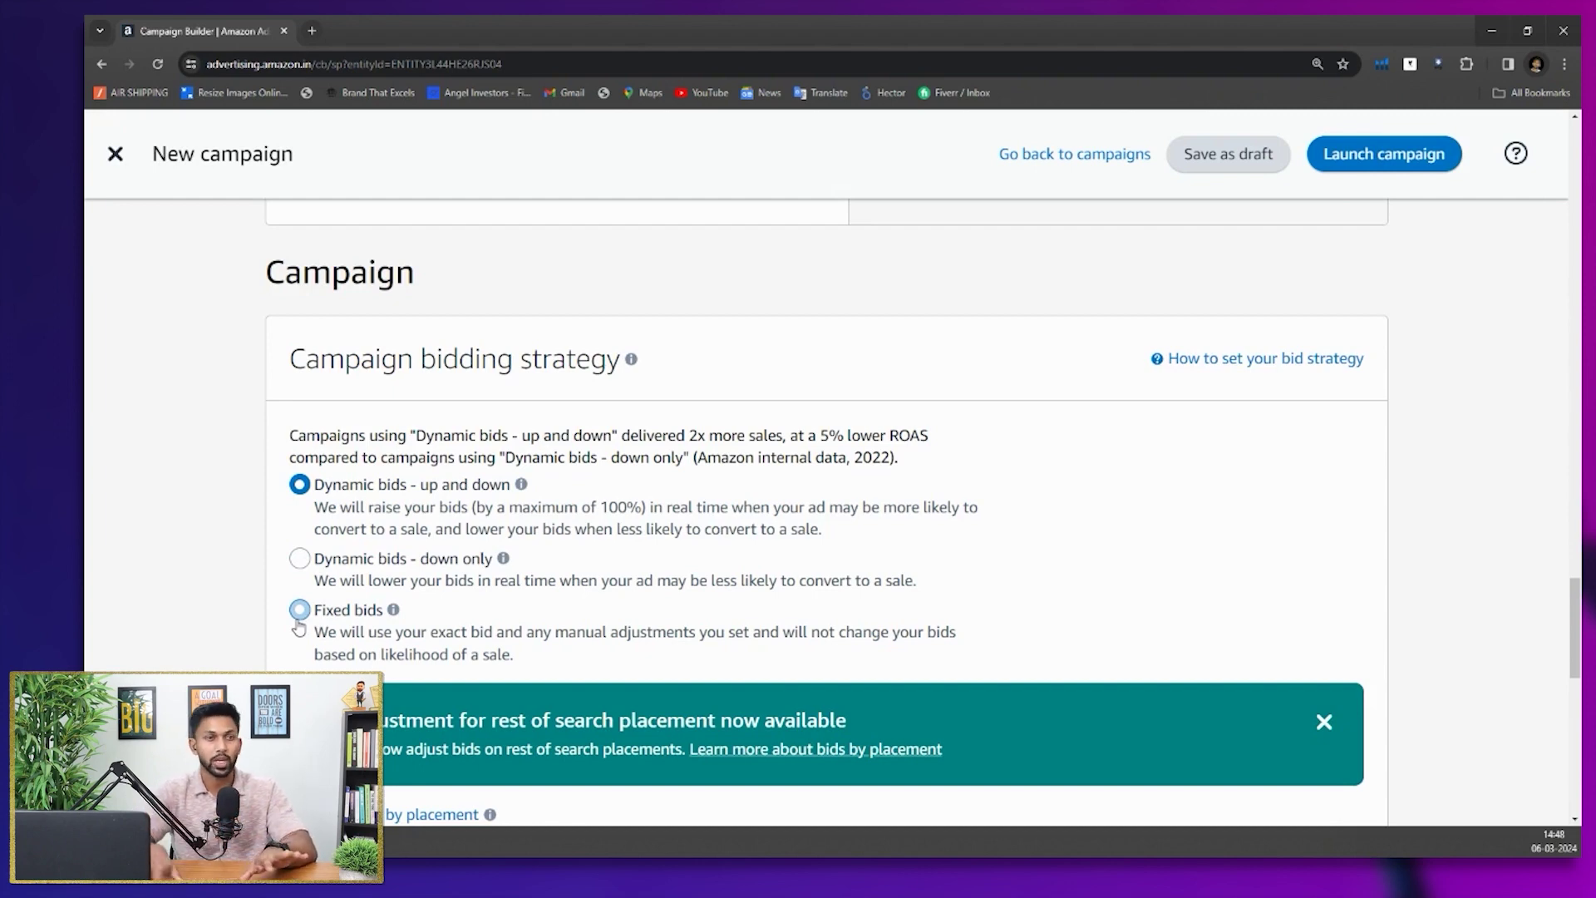
scroll(299, 628, "down", 10)
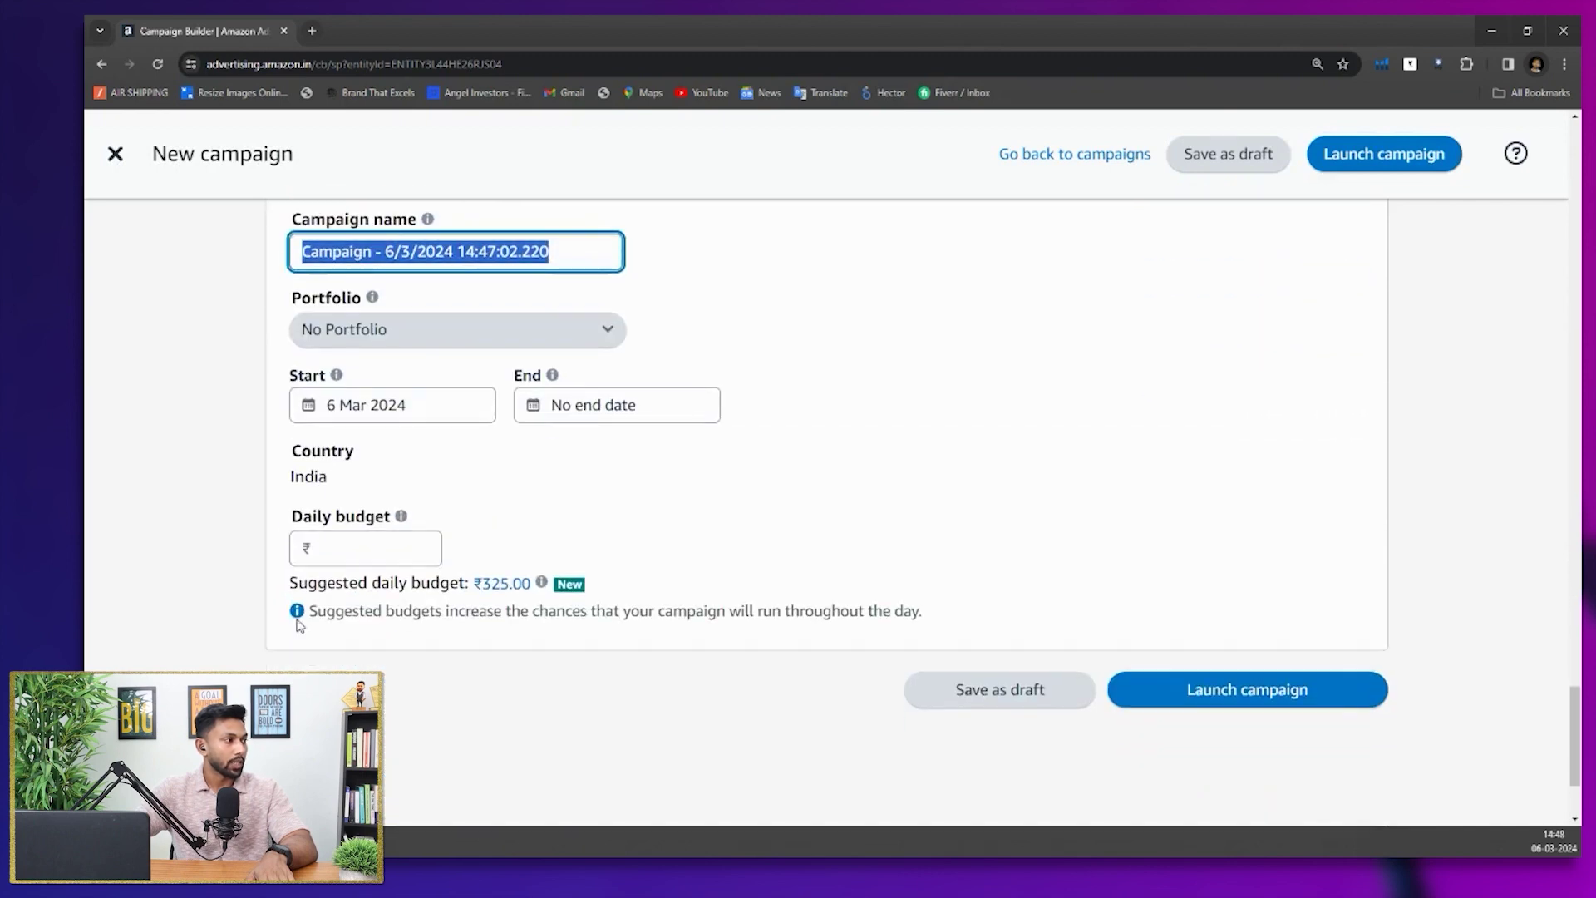
left_click(348, 558)
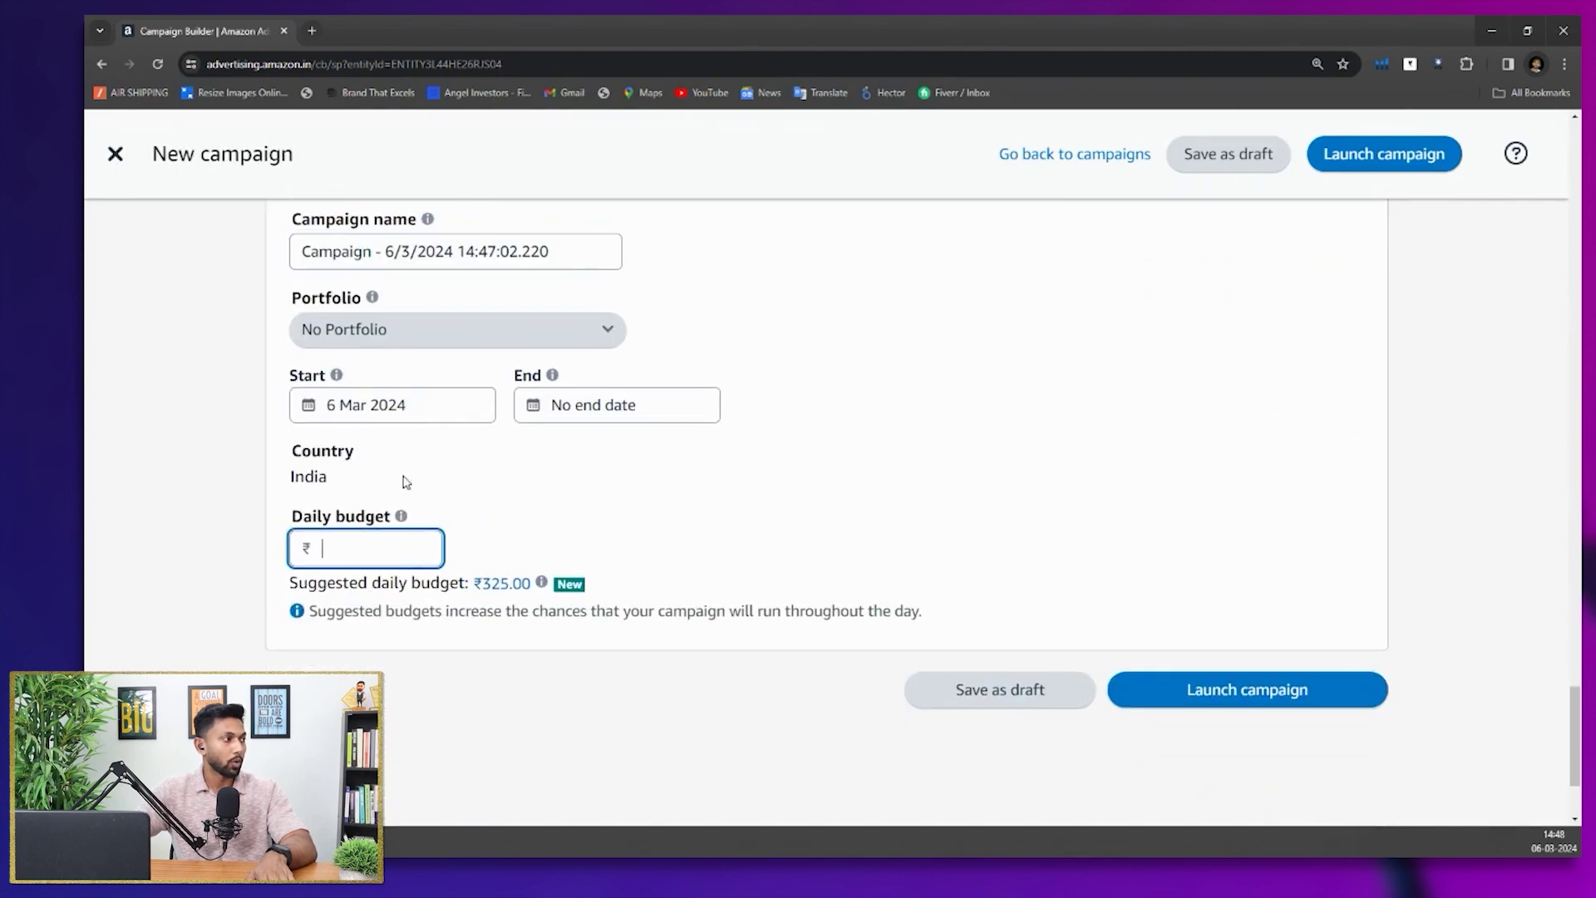
scroll(403, 480, "up", 1)
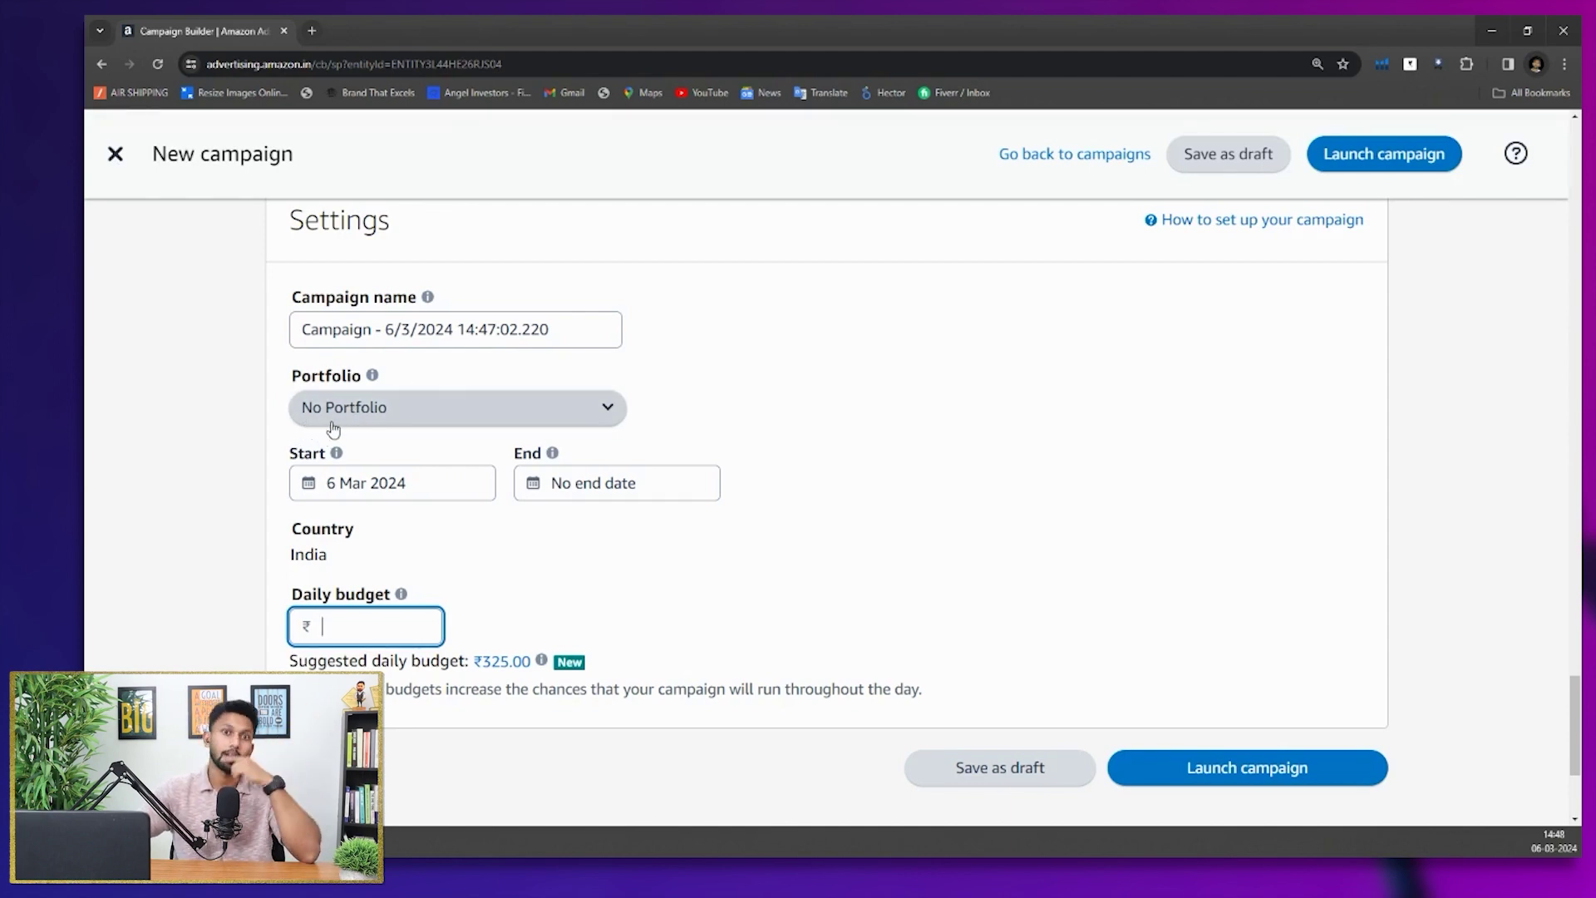
Switch the campaign from automatic to manual targeting
scroll(333, 428, "up", 10)
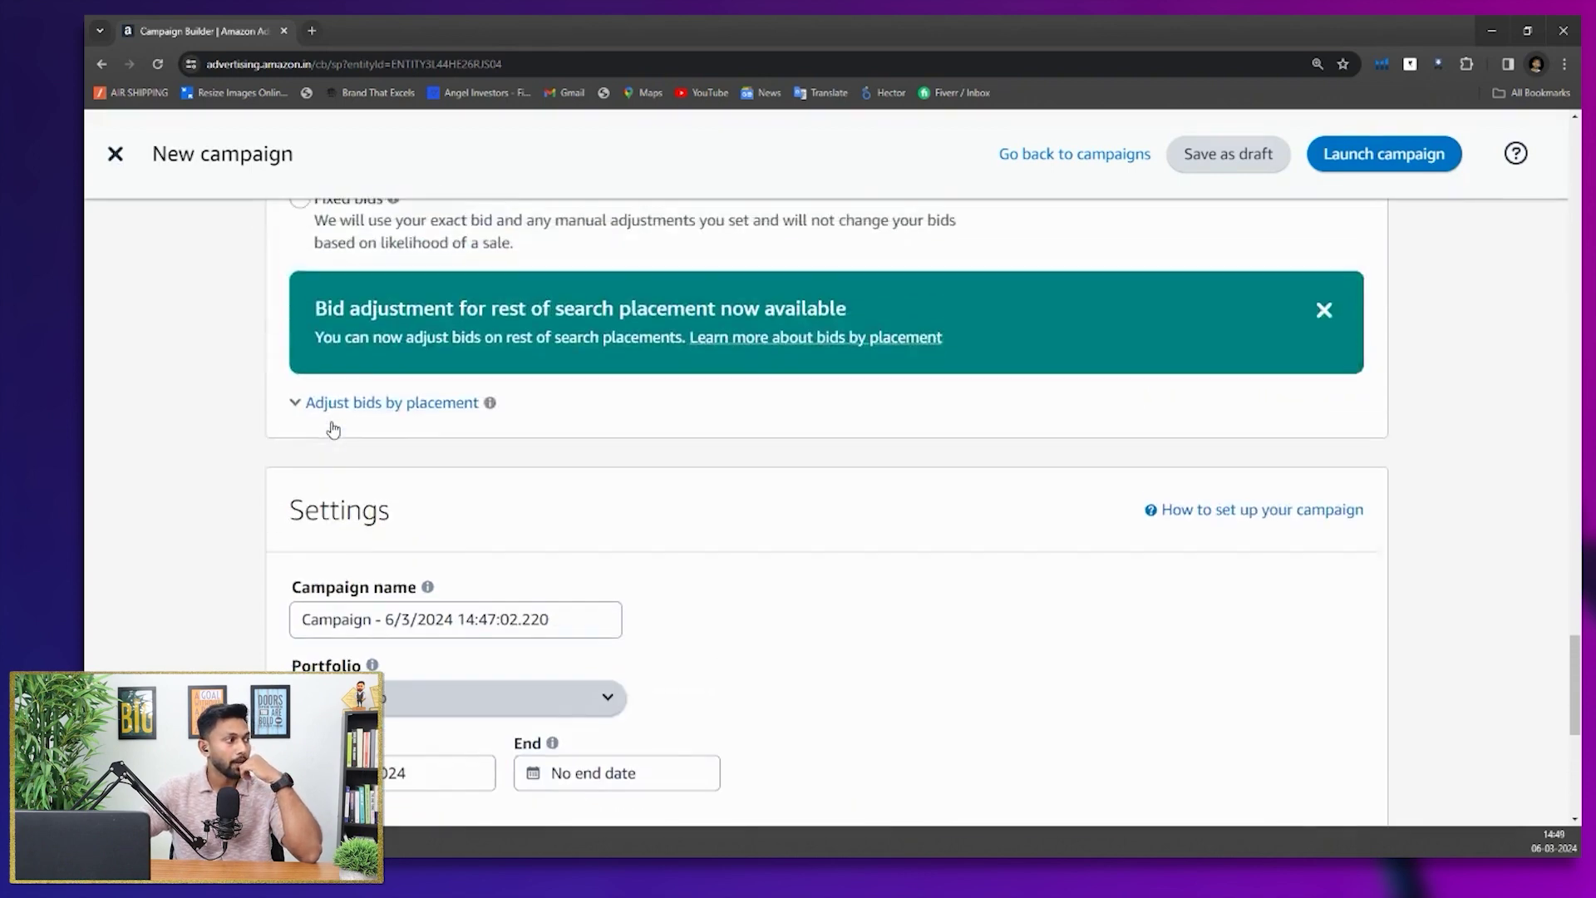
scroll(333, 421, "up", 10)
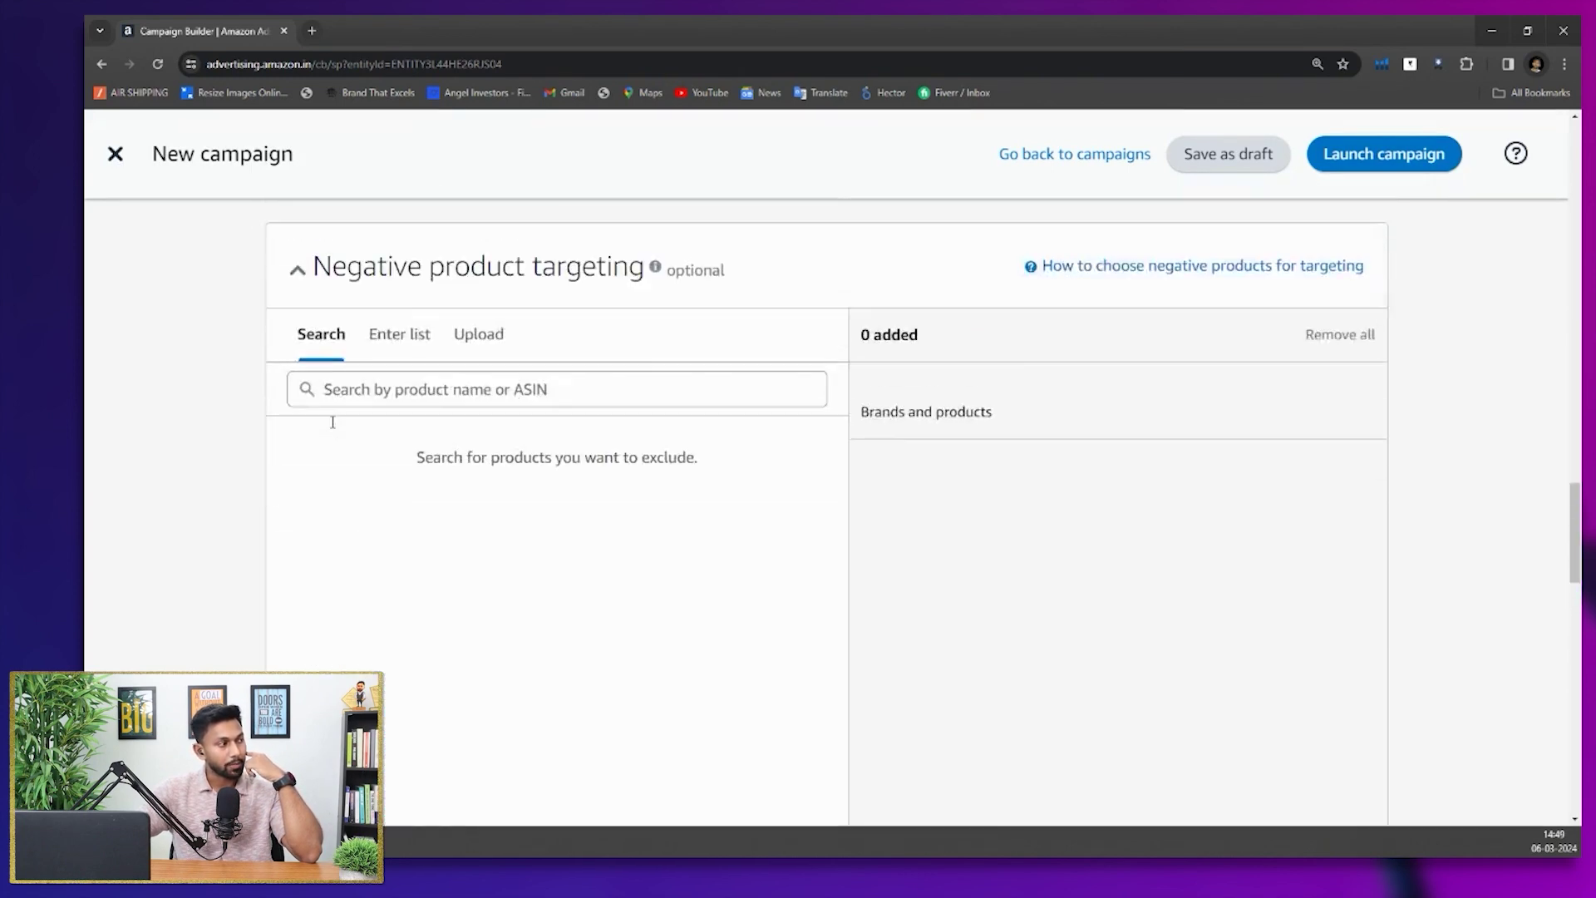
scroll(333, 422, "up", 10)
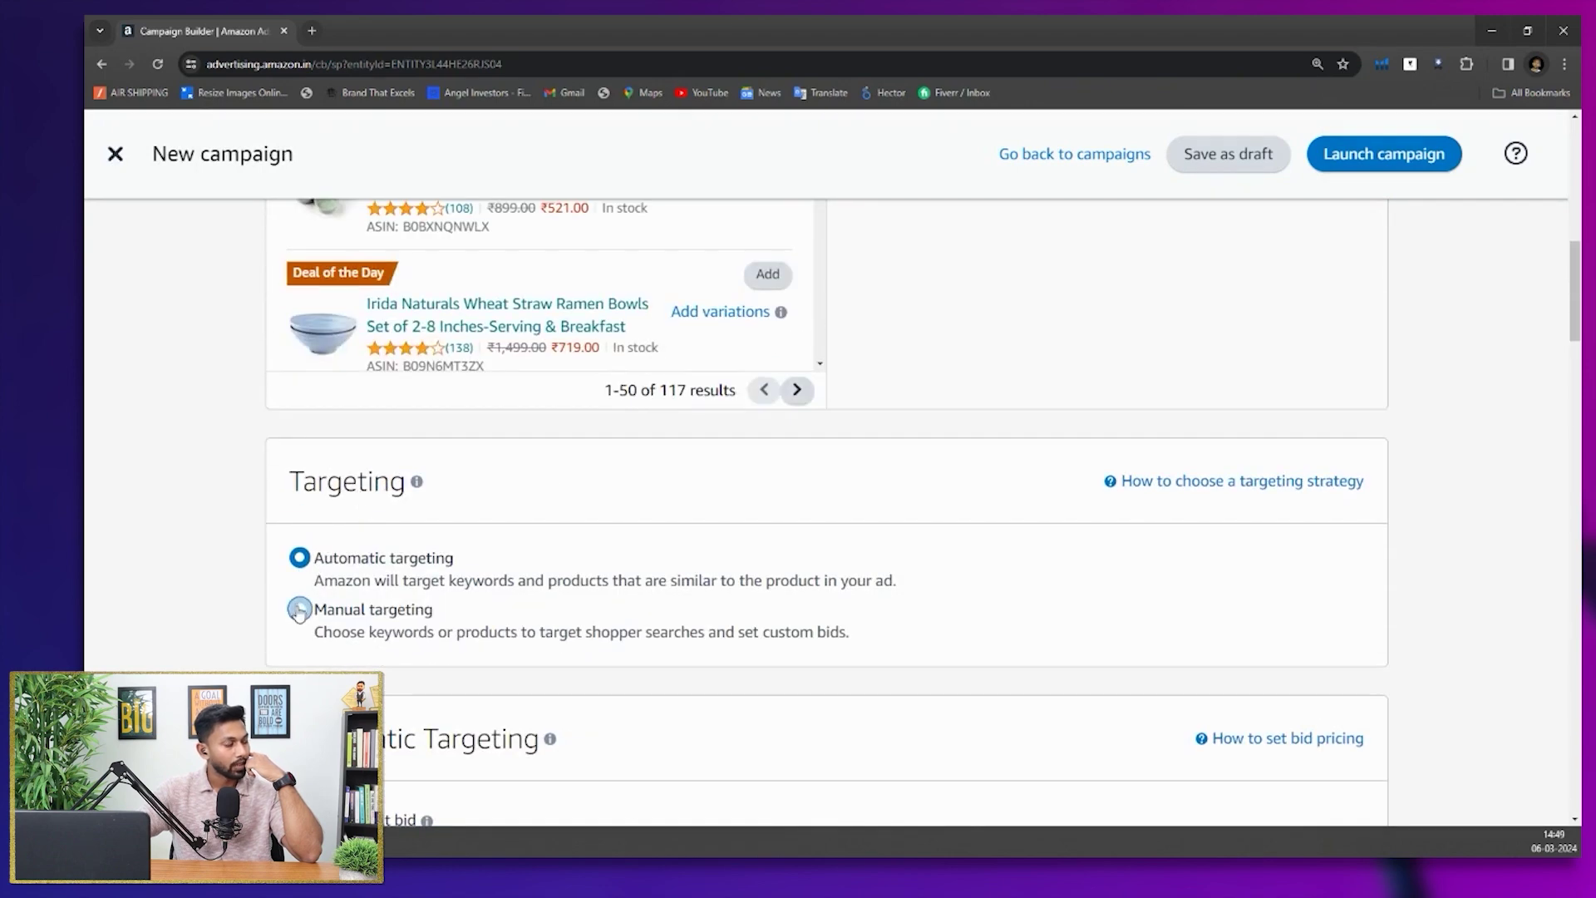
left_click(300, 608)
Under keyword targeting, choose to enter a keyword list and write "water bottle" as the keyword
scroll(481, 555, "down", 3)
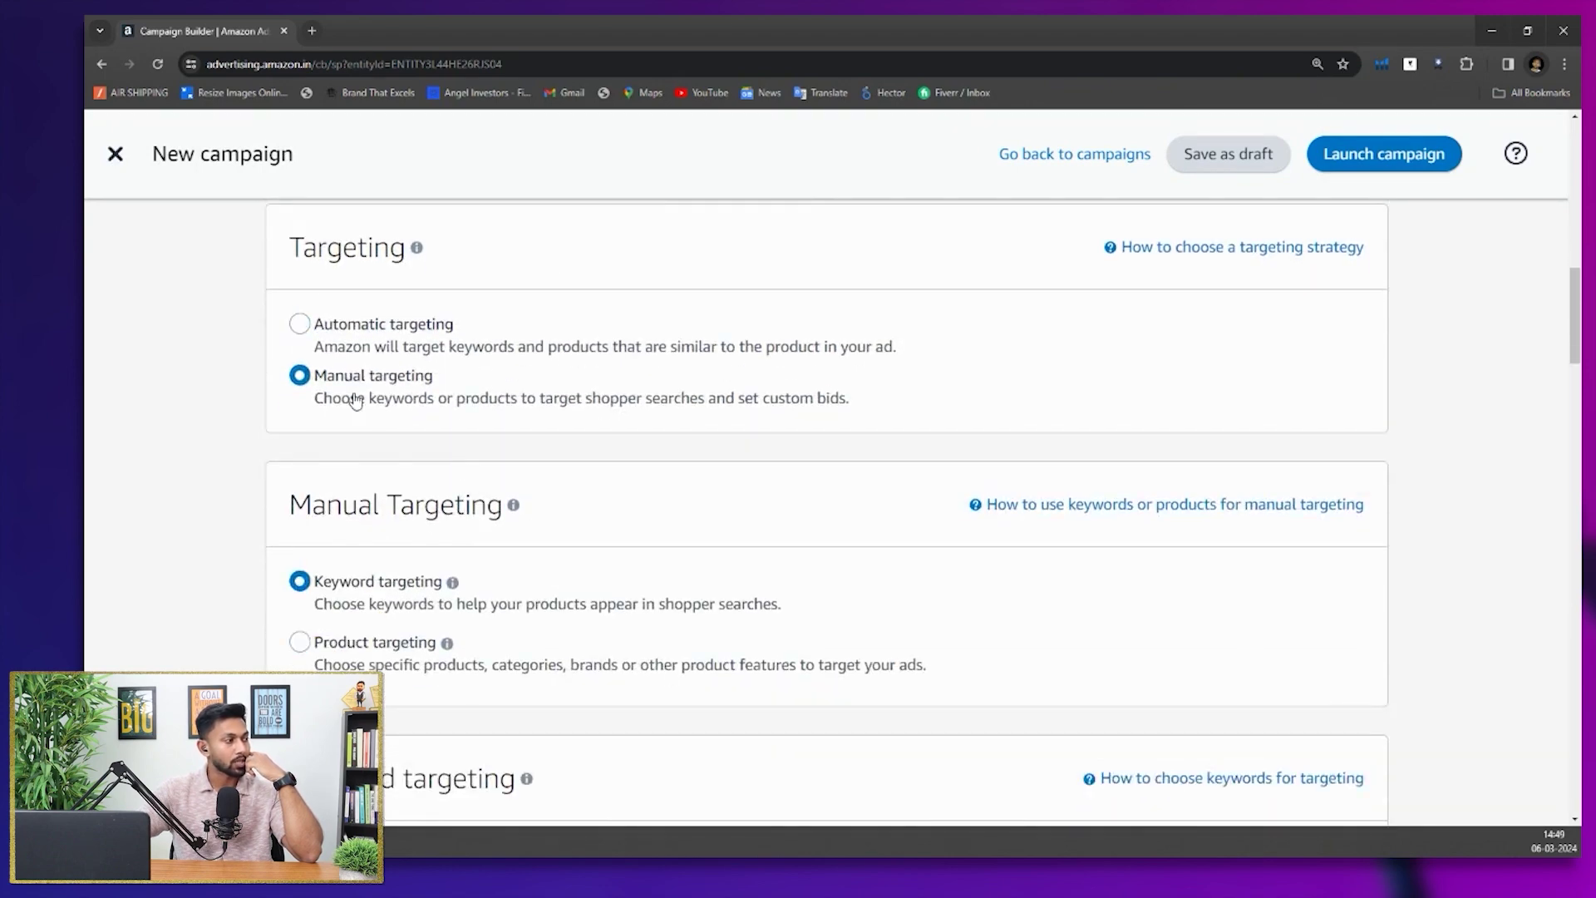
scroll(363, 404, "down", 2)
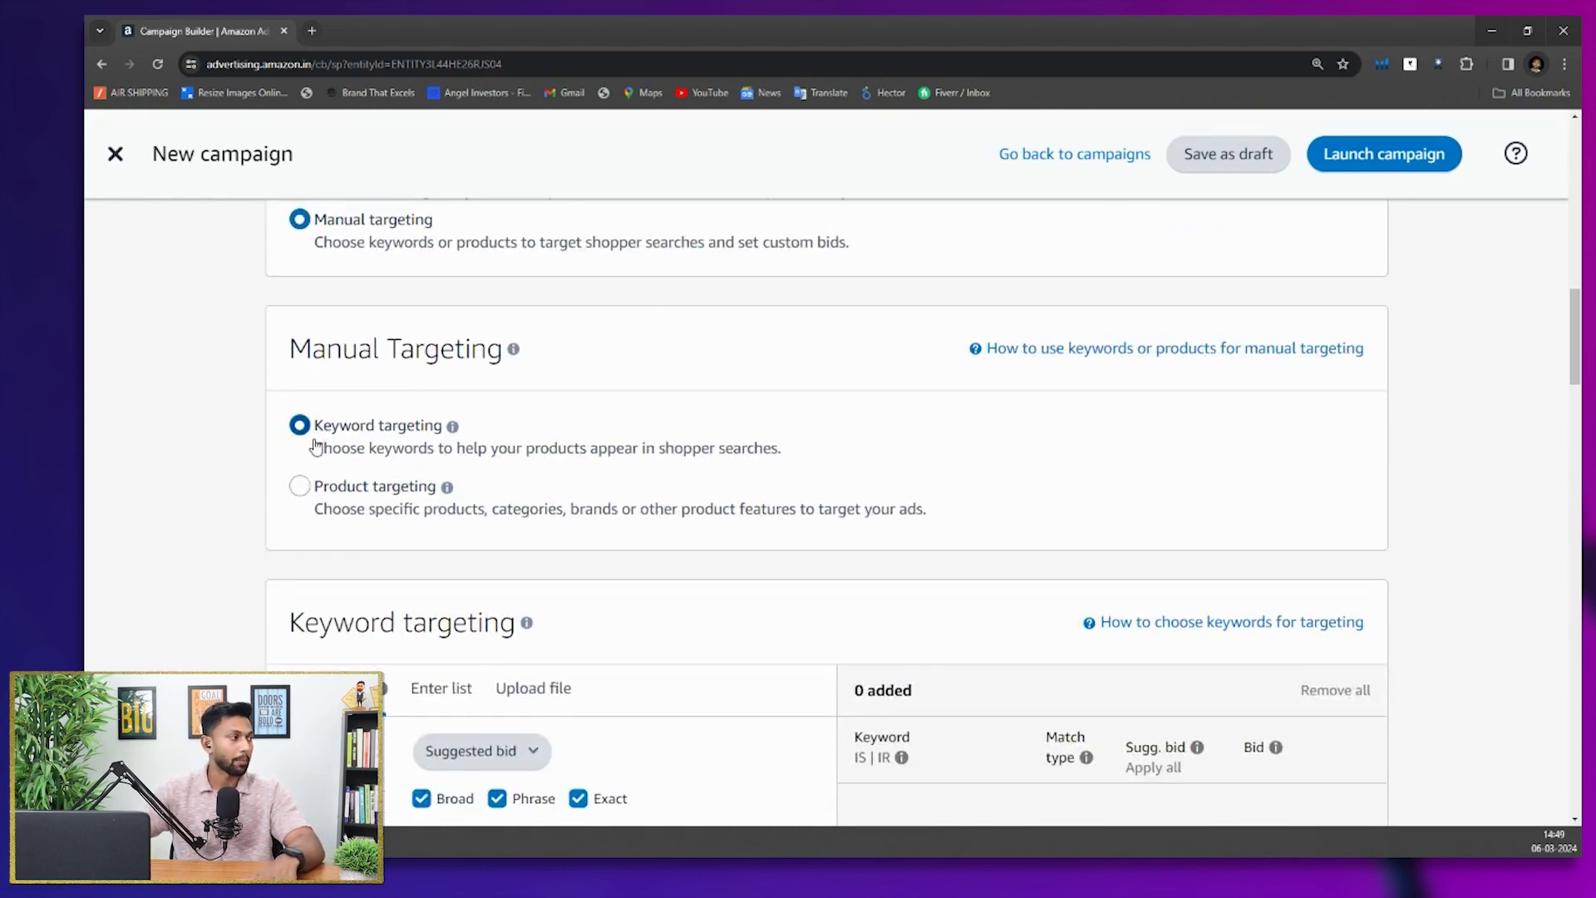
scroll(311, 449, "down", 2)
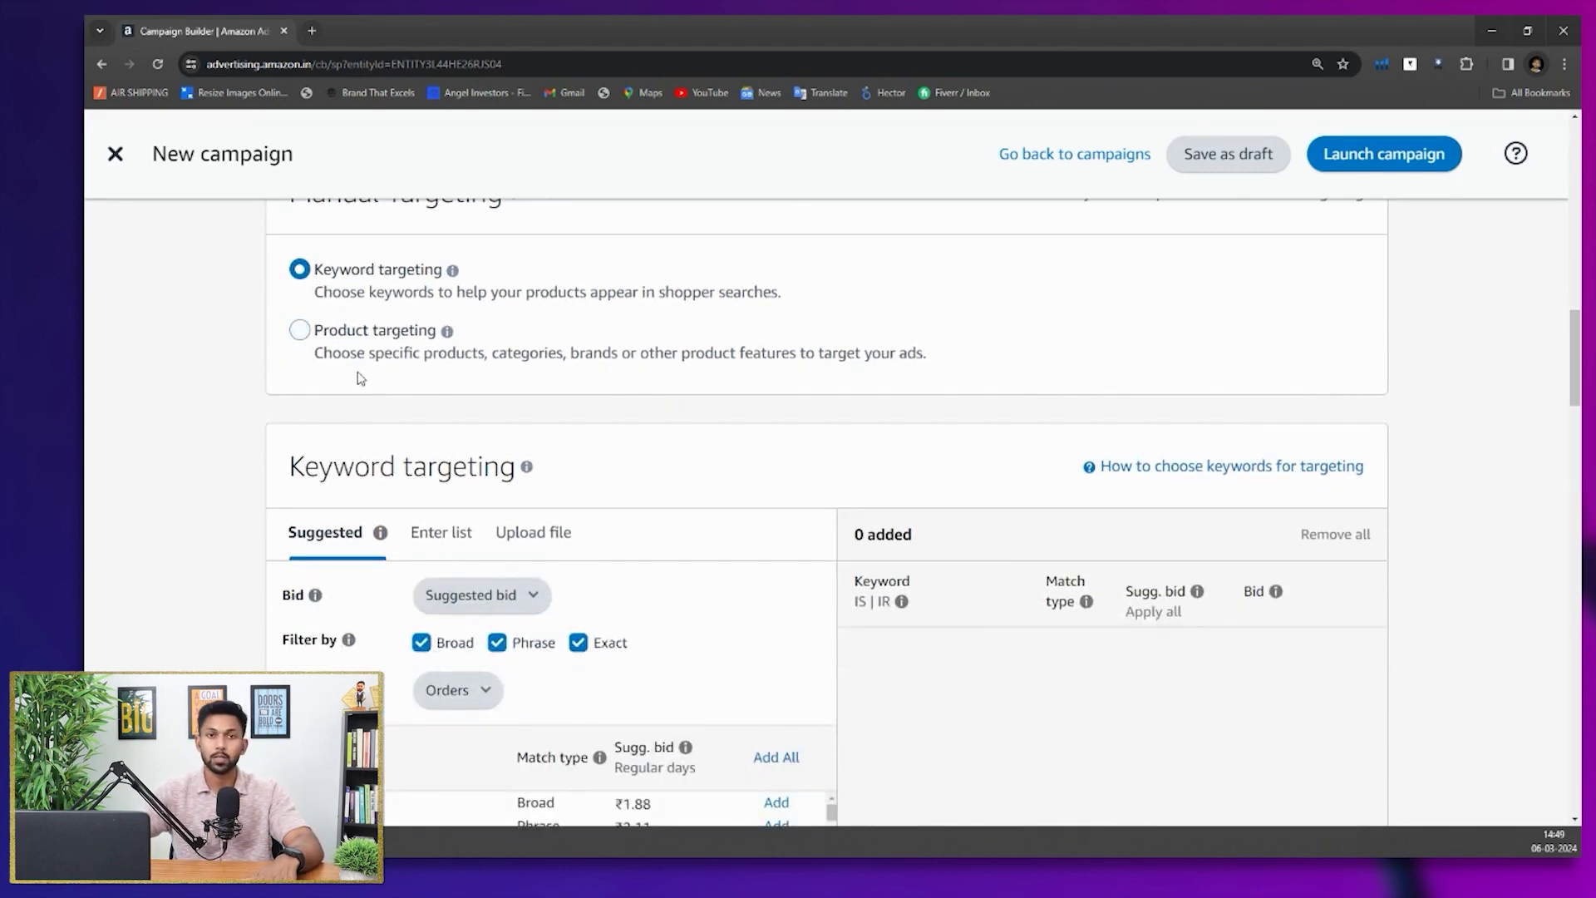
scroll(388, 441, "down", 2)
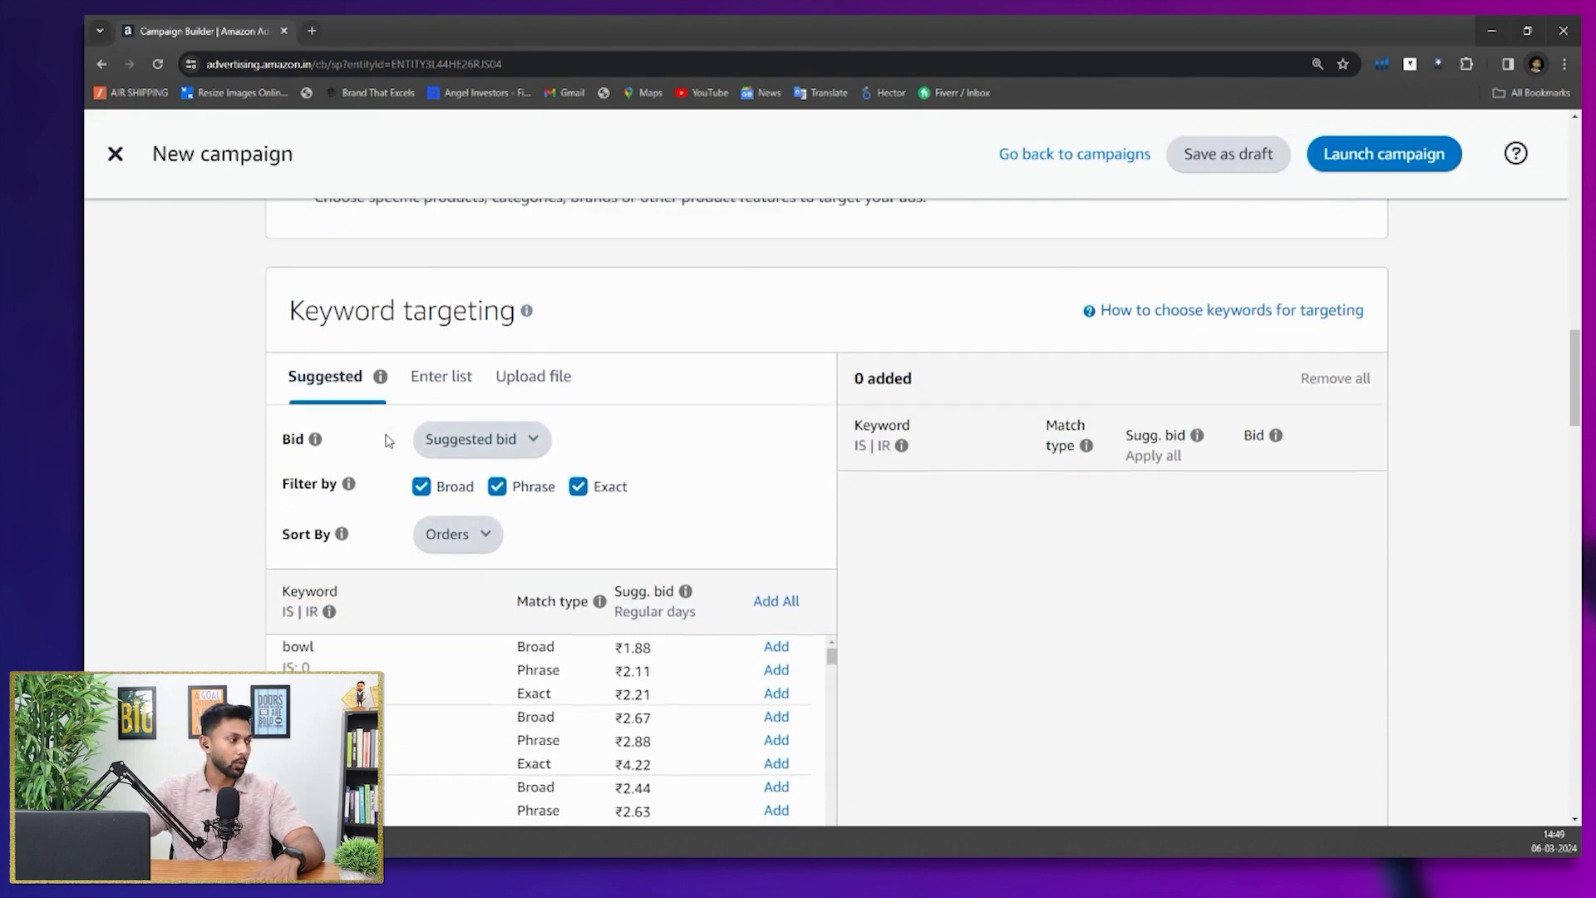
scroll(374, 454, "down", 3)
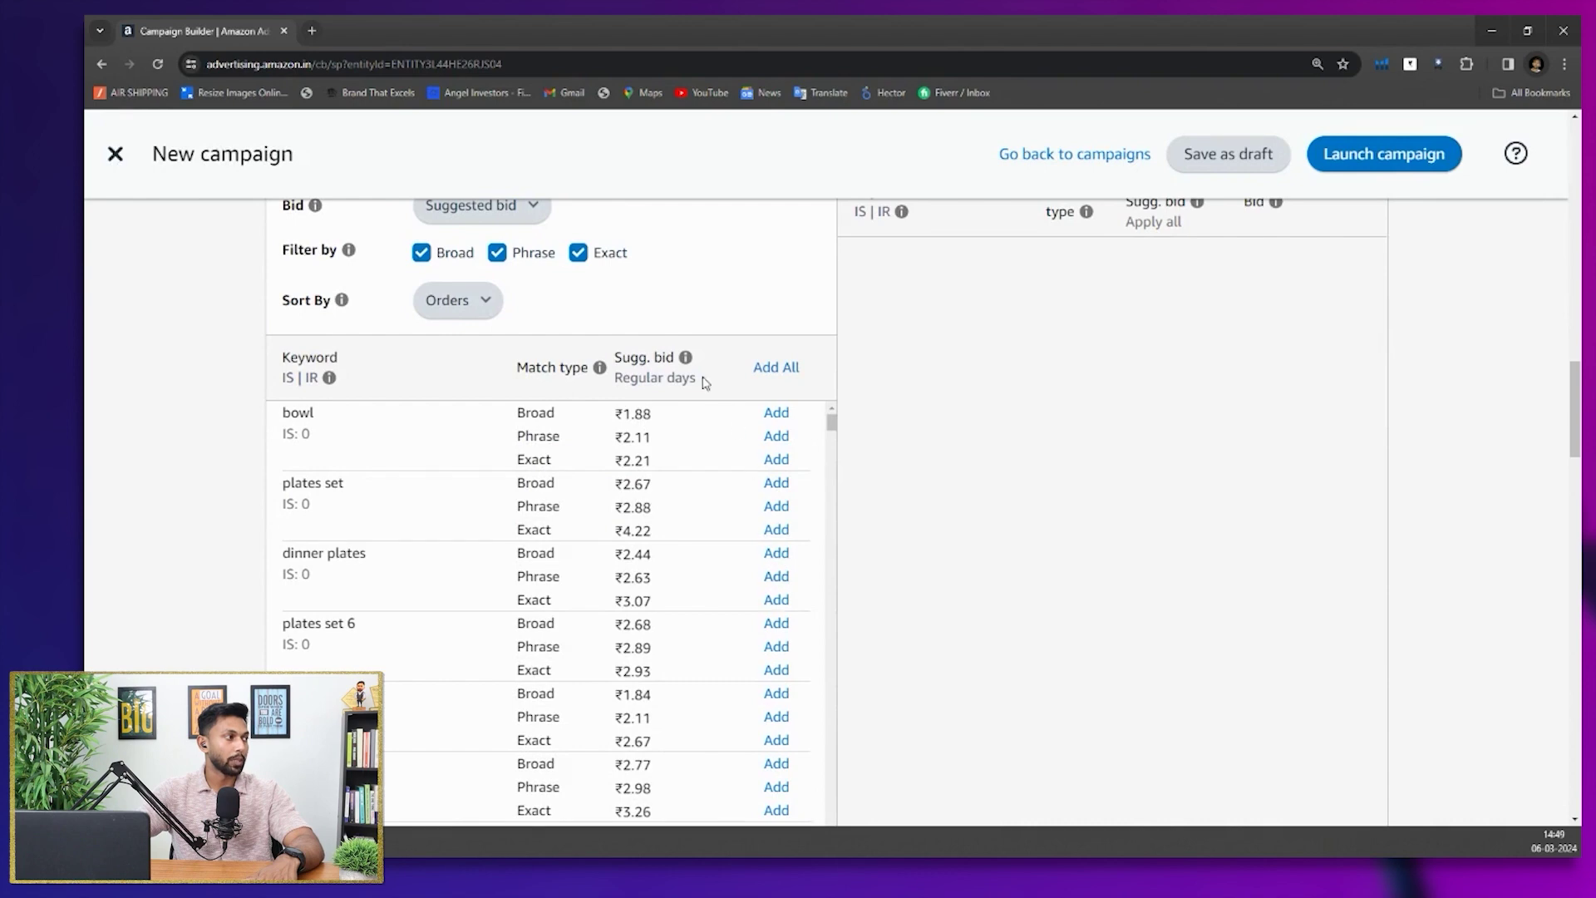
scroll(606, 310, "up", 2)
left_click(463, 319)
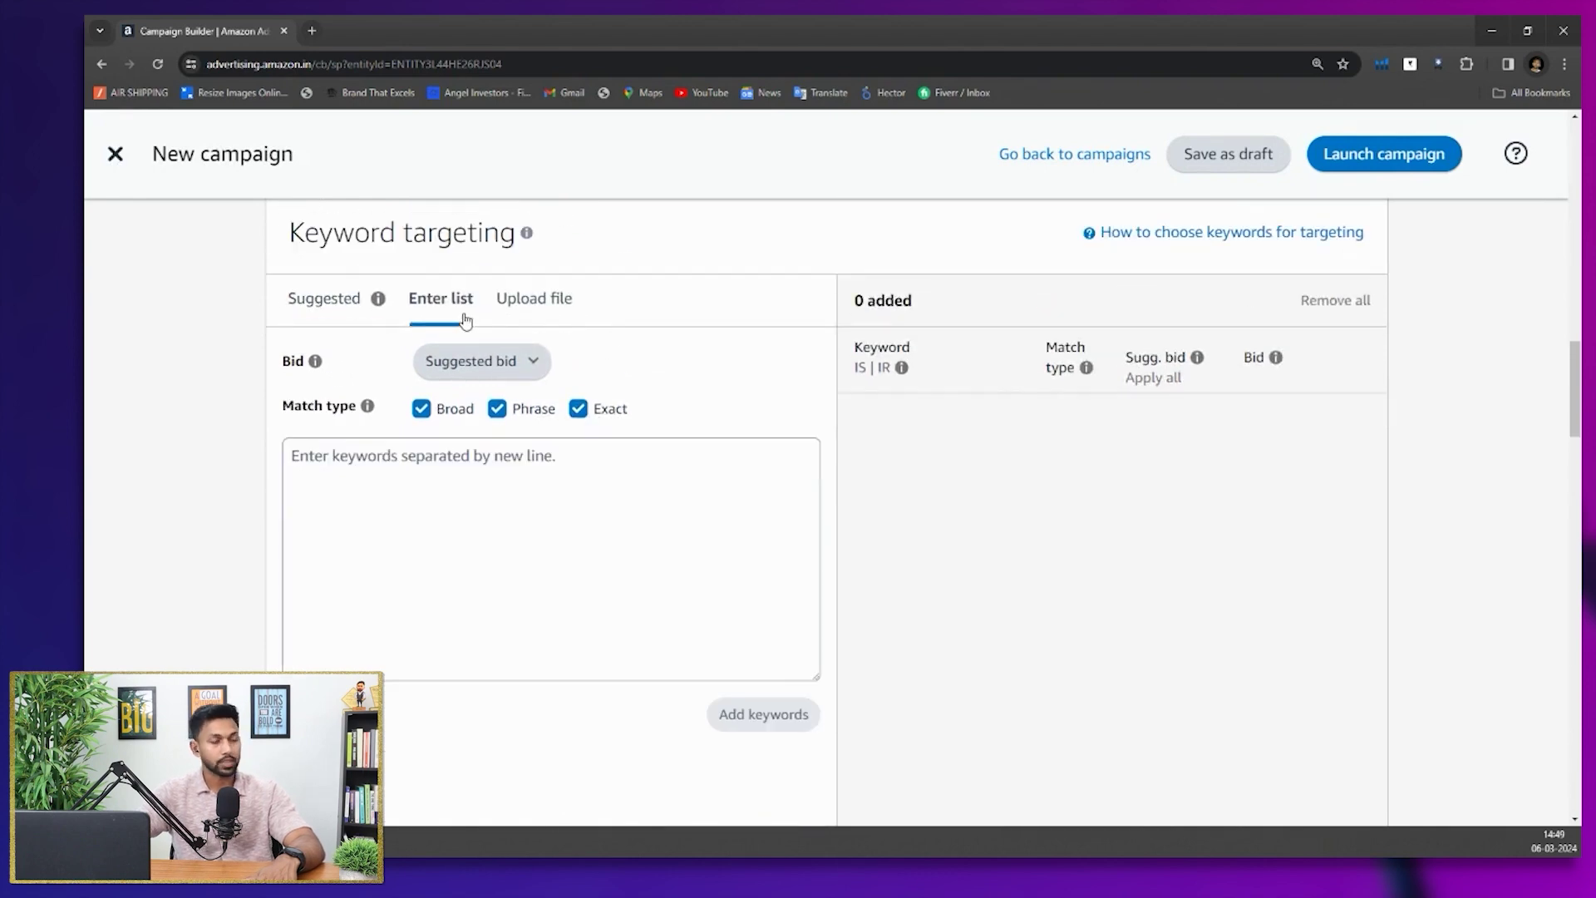
left_click(451, 470)
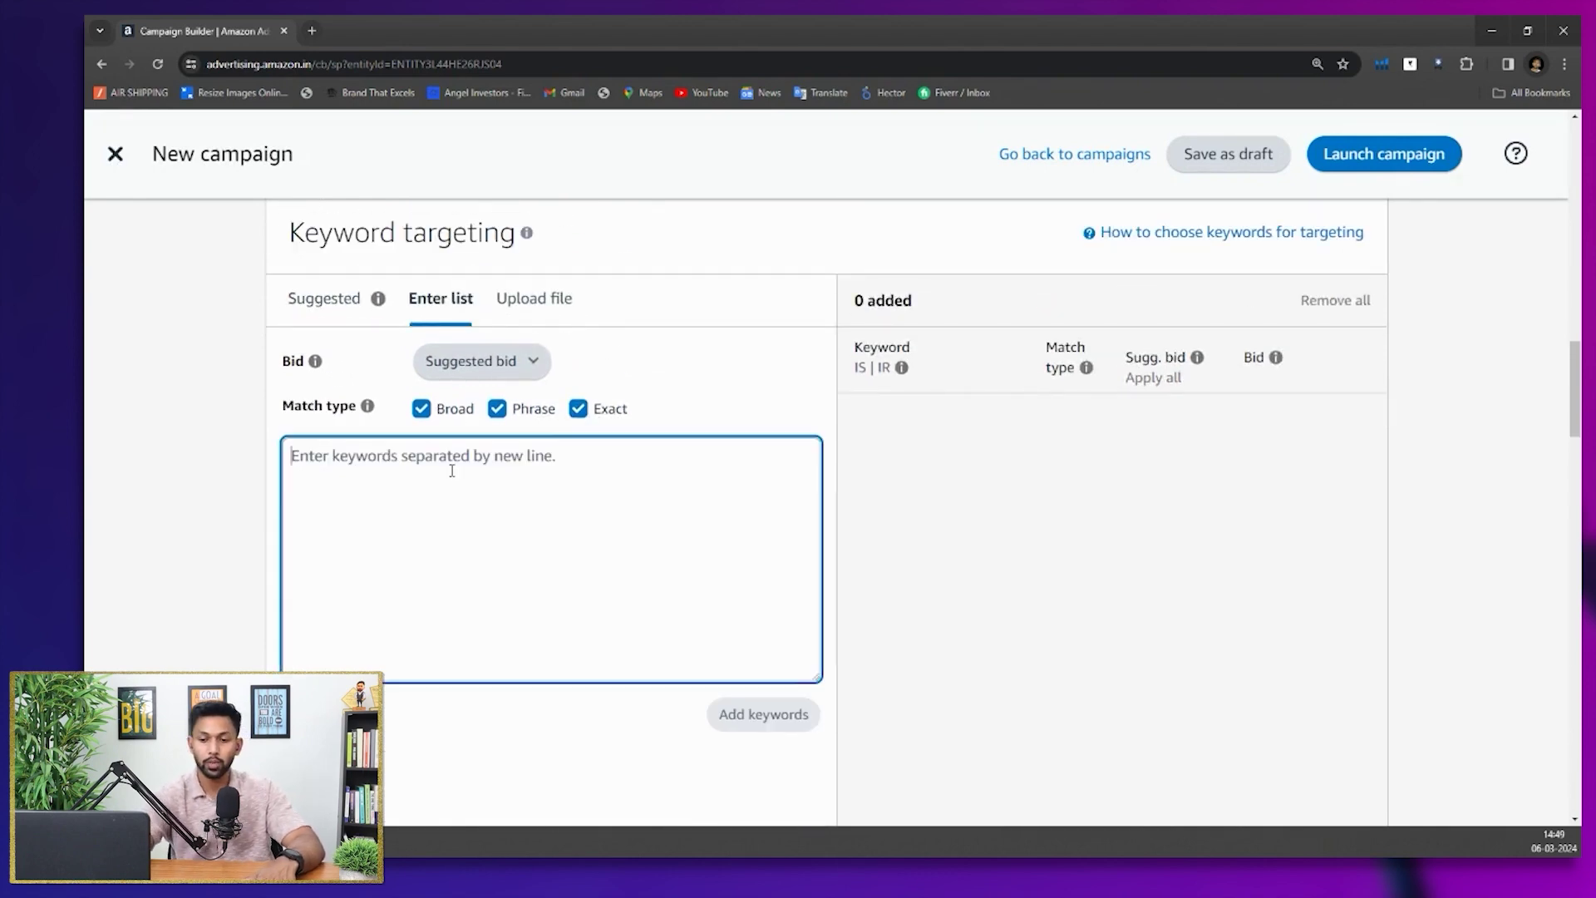
type("water")
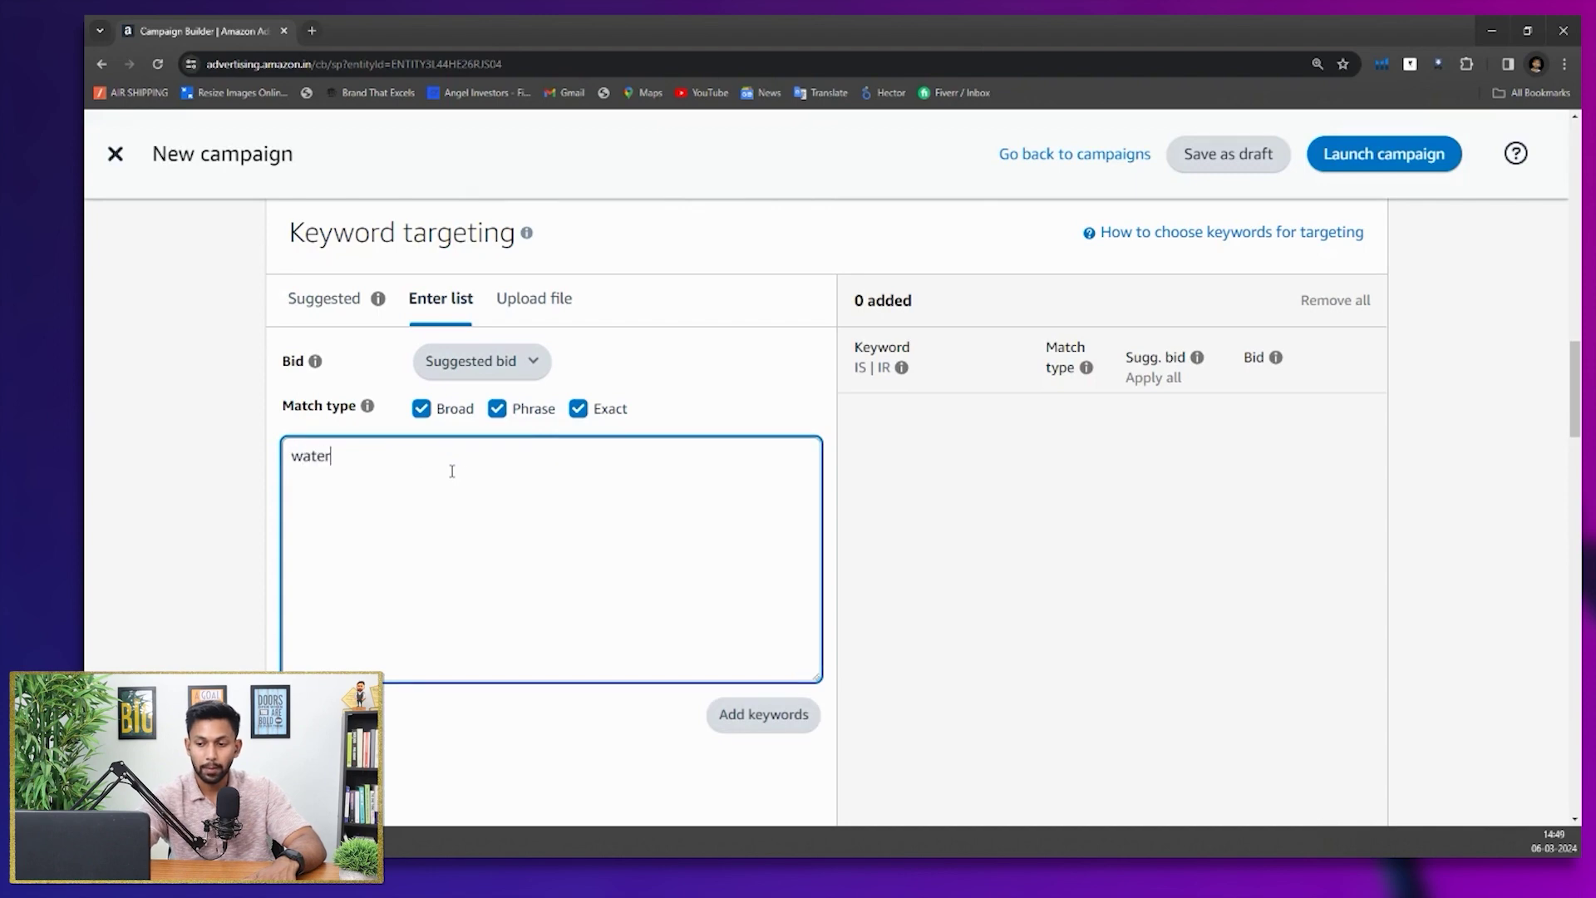
type(" bottle")
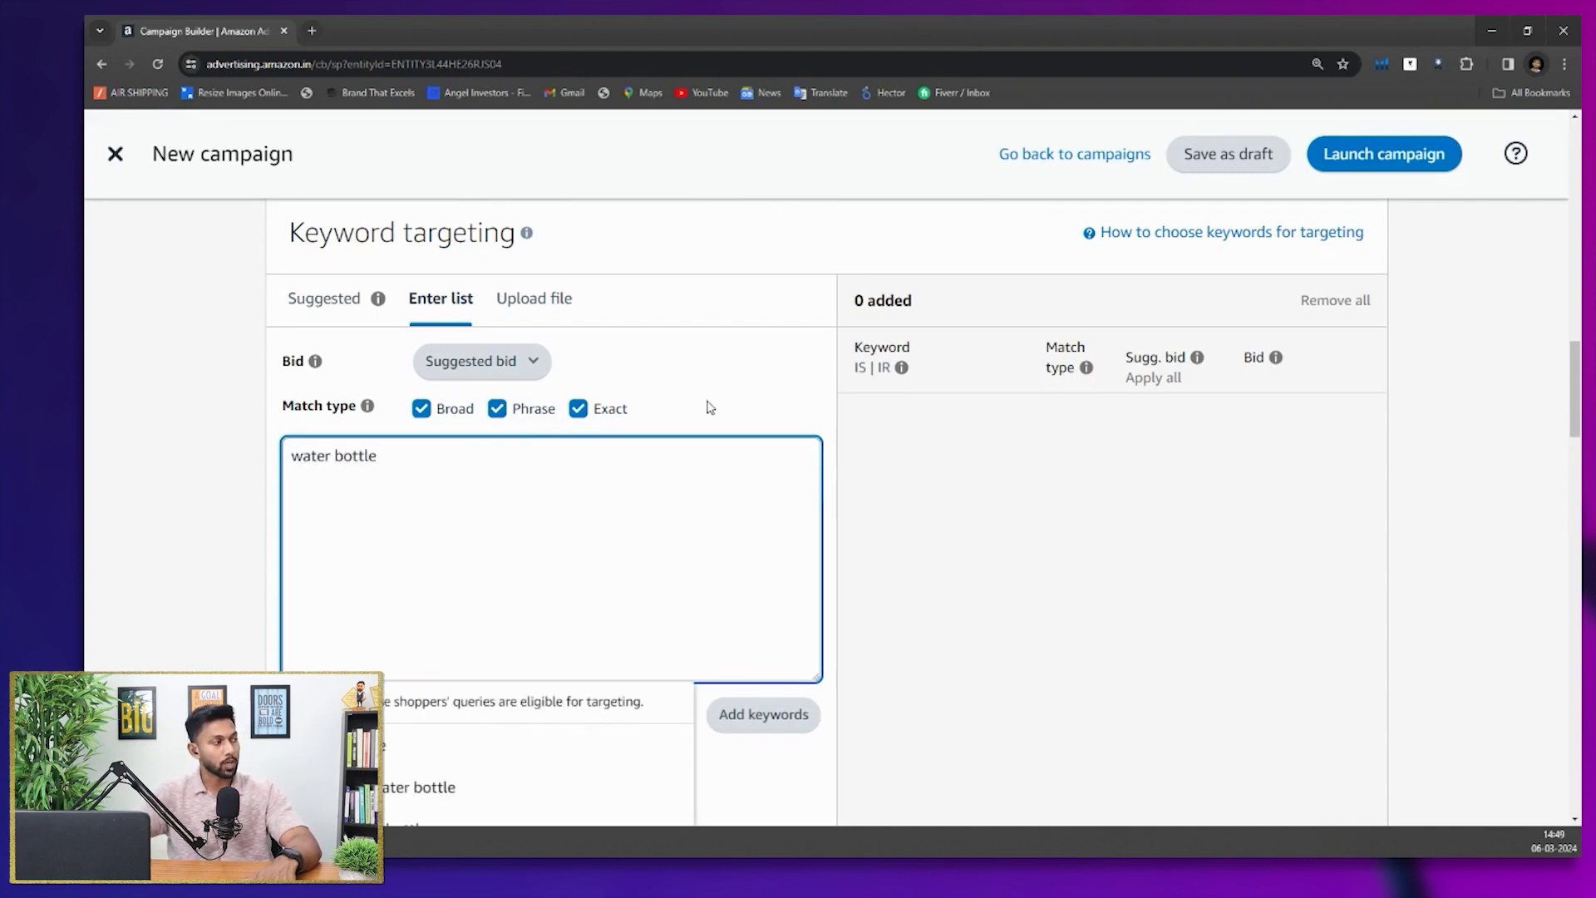
Exclude the Broad and Phrase match types so only Exact applies, and add the water bottle keyword
left_click(630, 408)
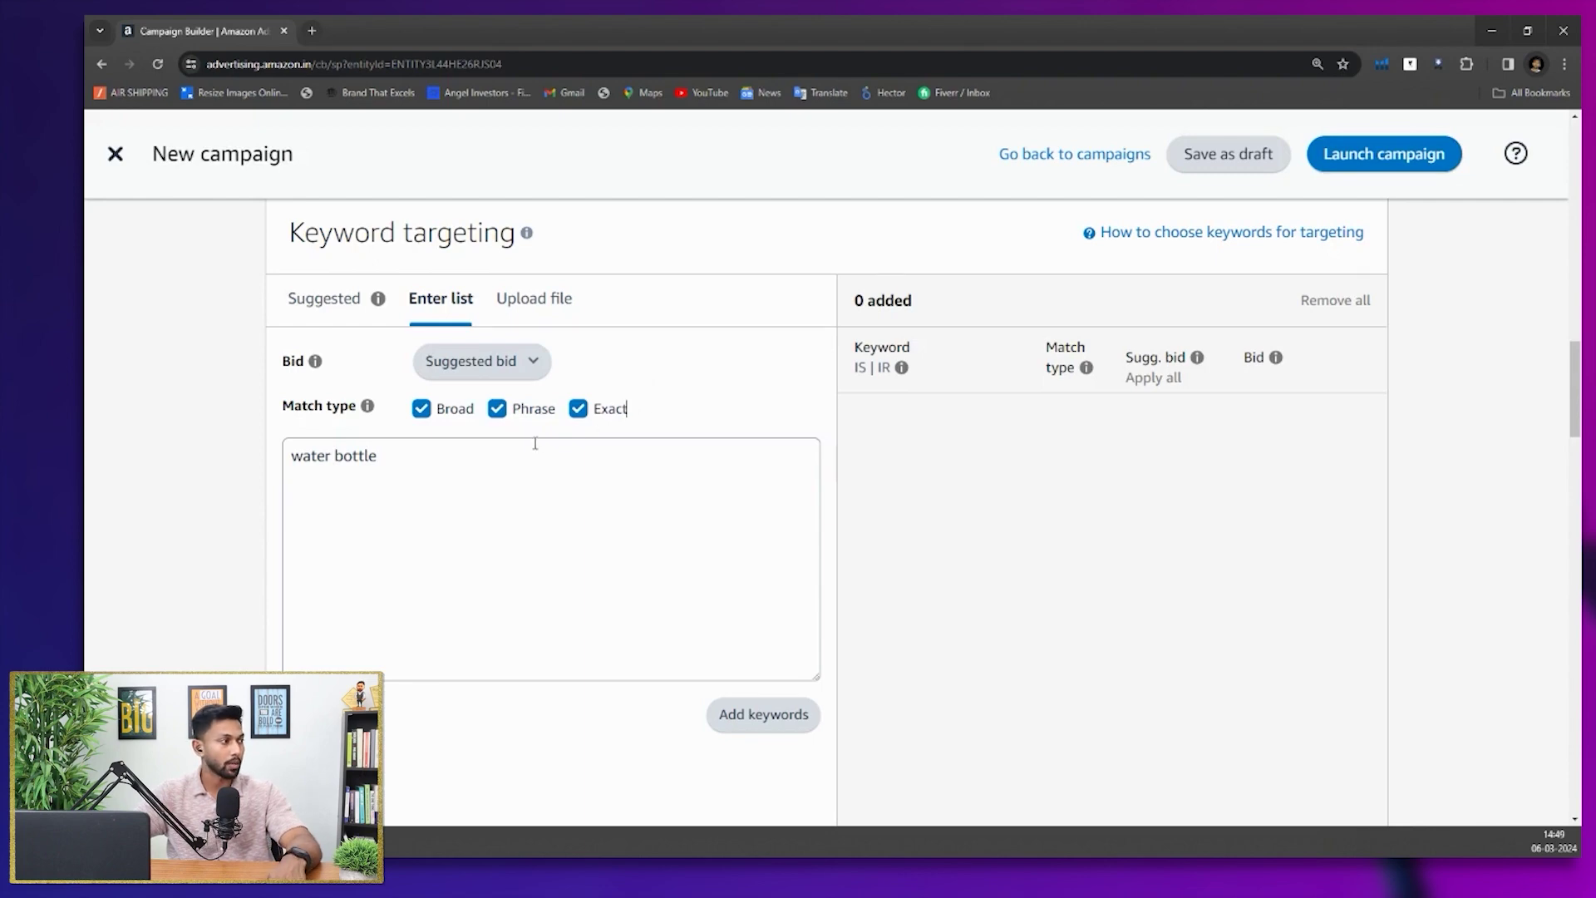
left_click(422, 408)
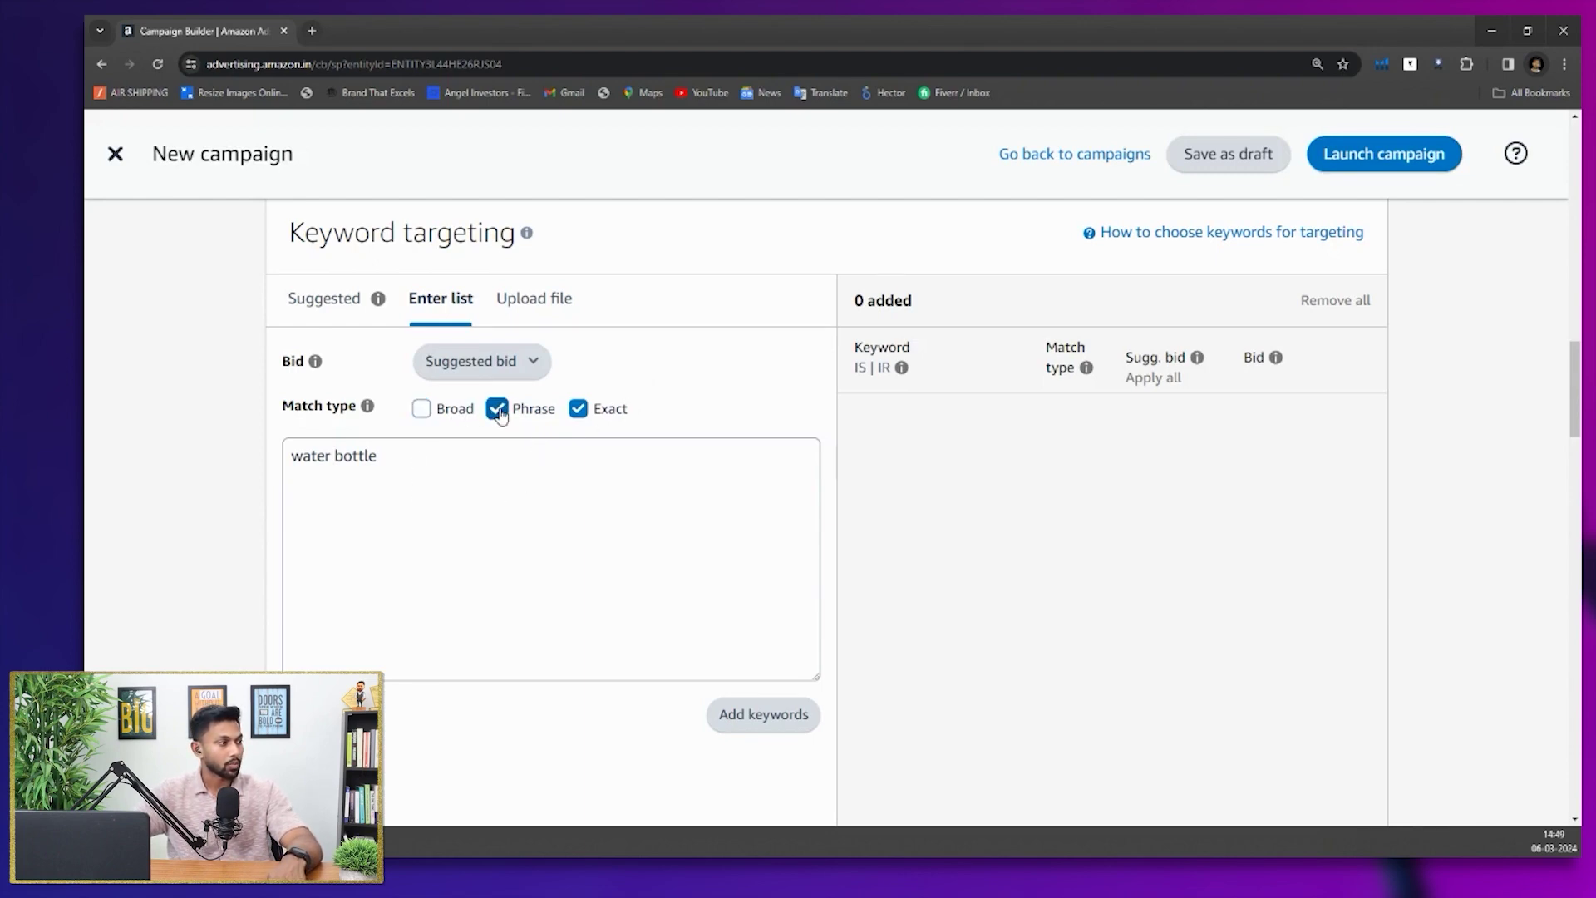
left_click(497, 408)
left_click(739, 729)
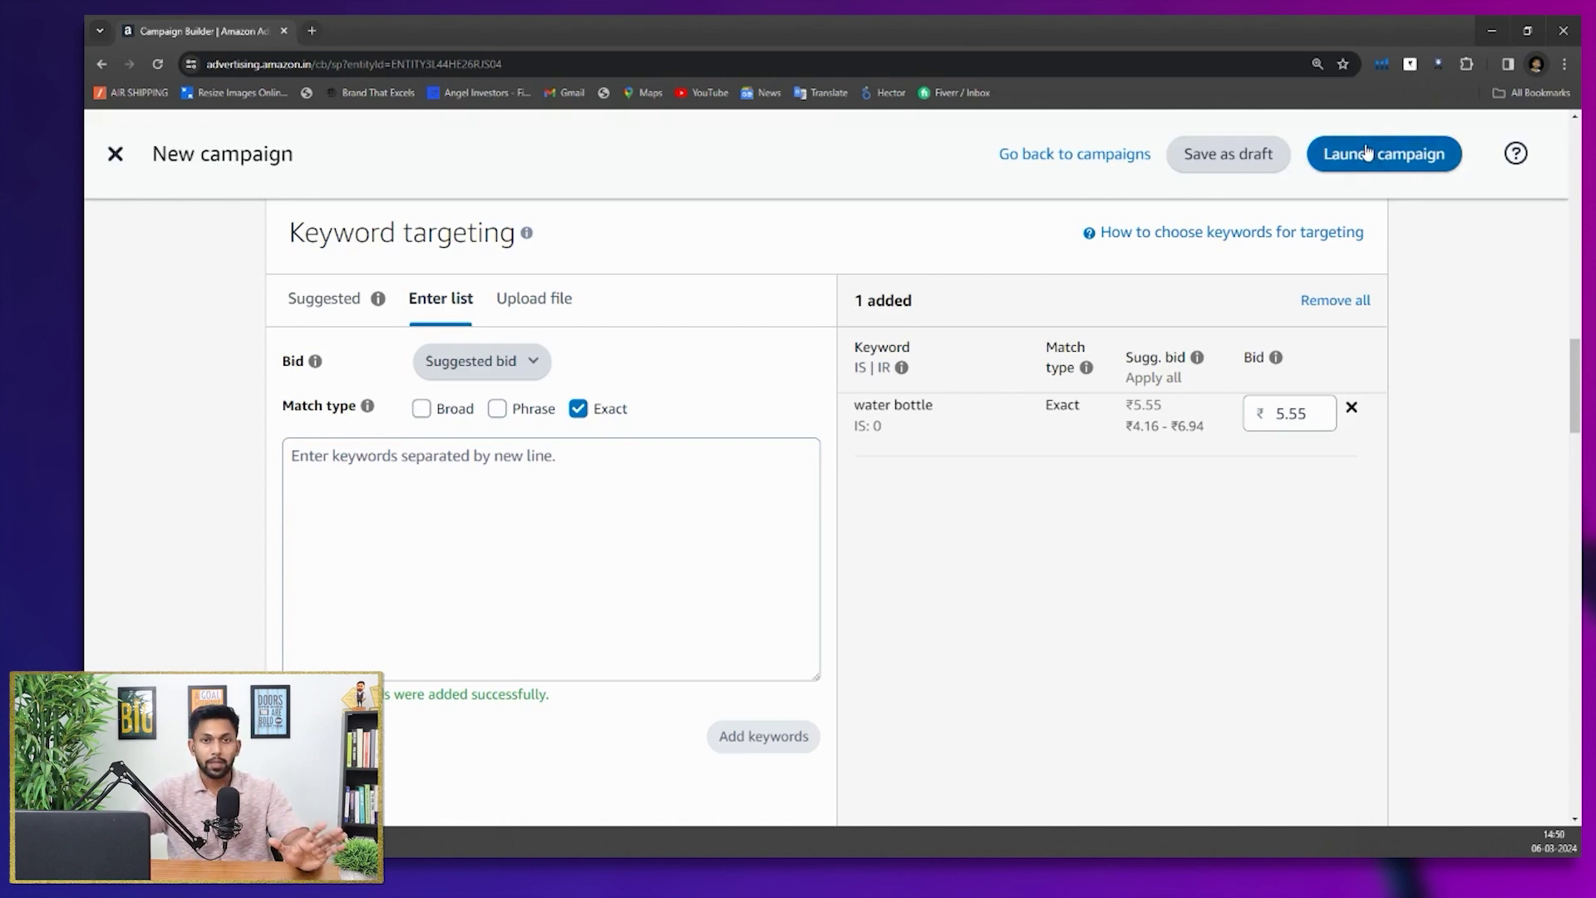
Switch manual targeting to product targeting and open list entry for individual products
scroll(1083, 321, "up", 5)
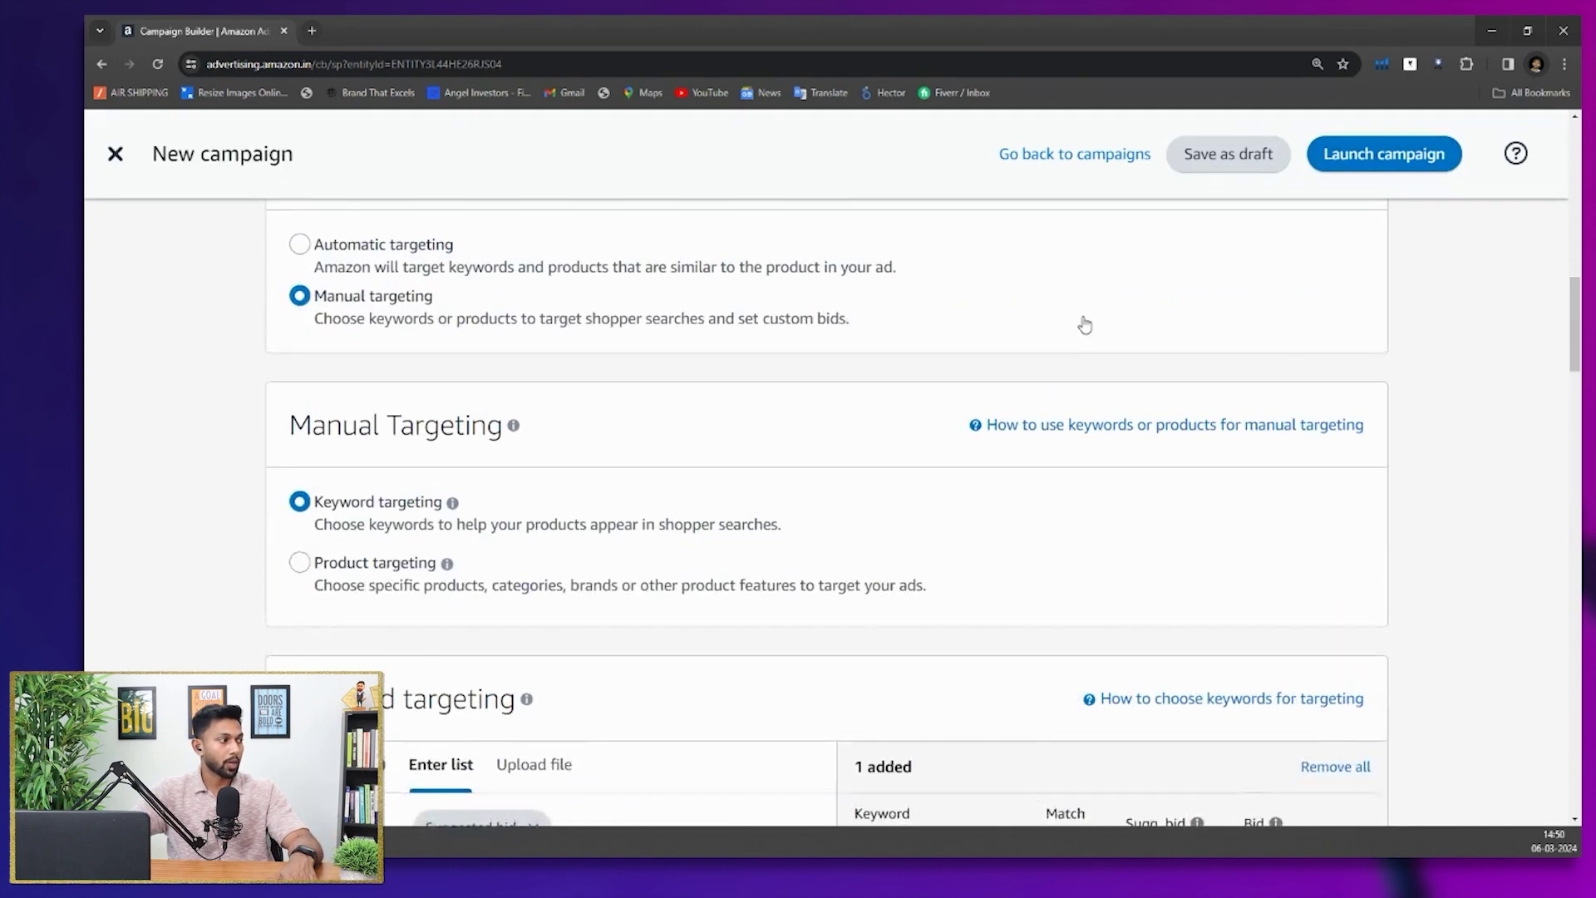
left_click(299, 564)
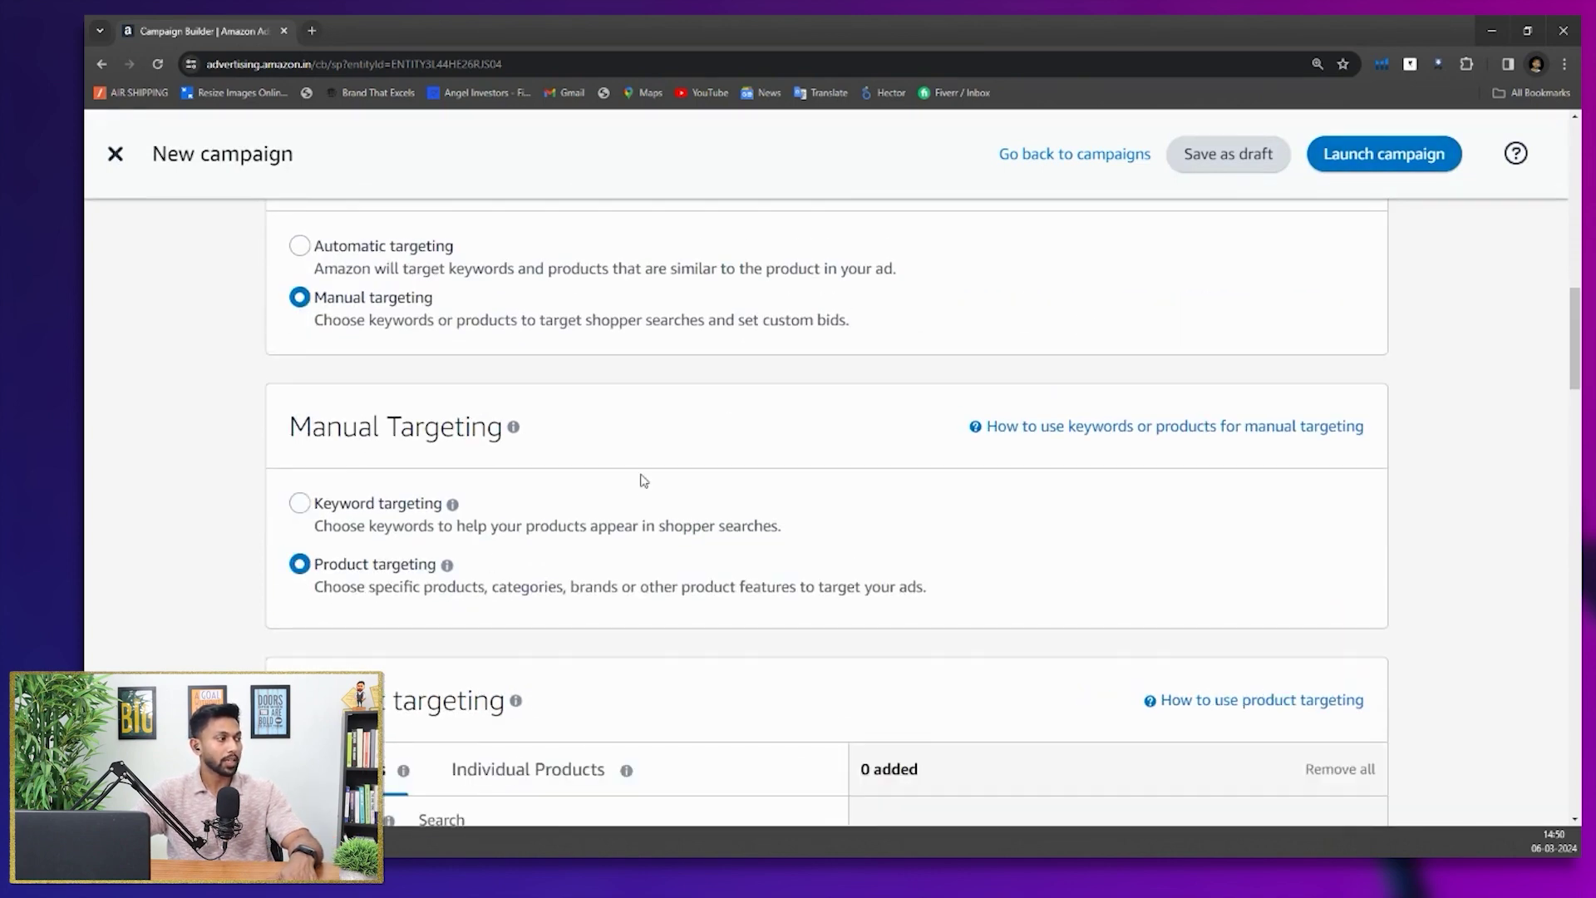
scroll(645, 480, "down", 3)
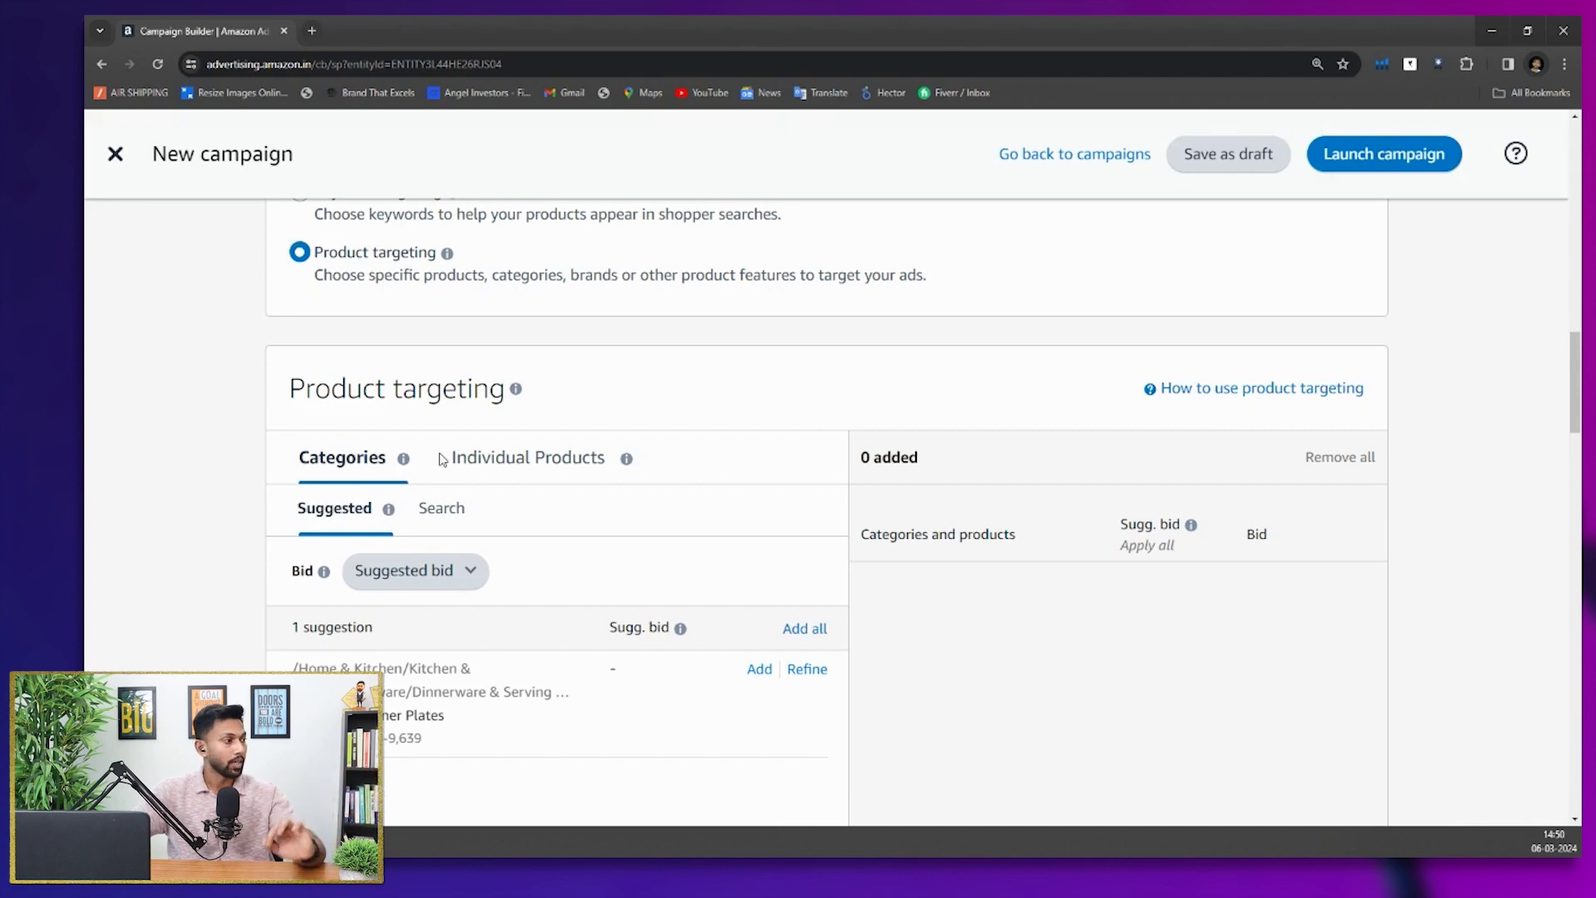
left_click(496, 458)
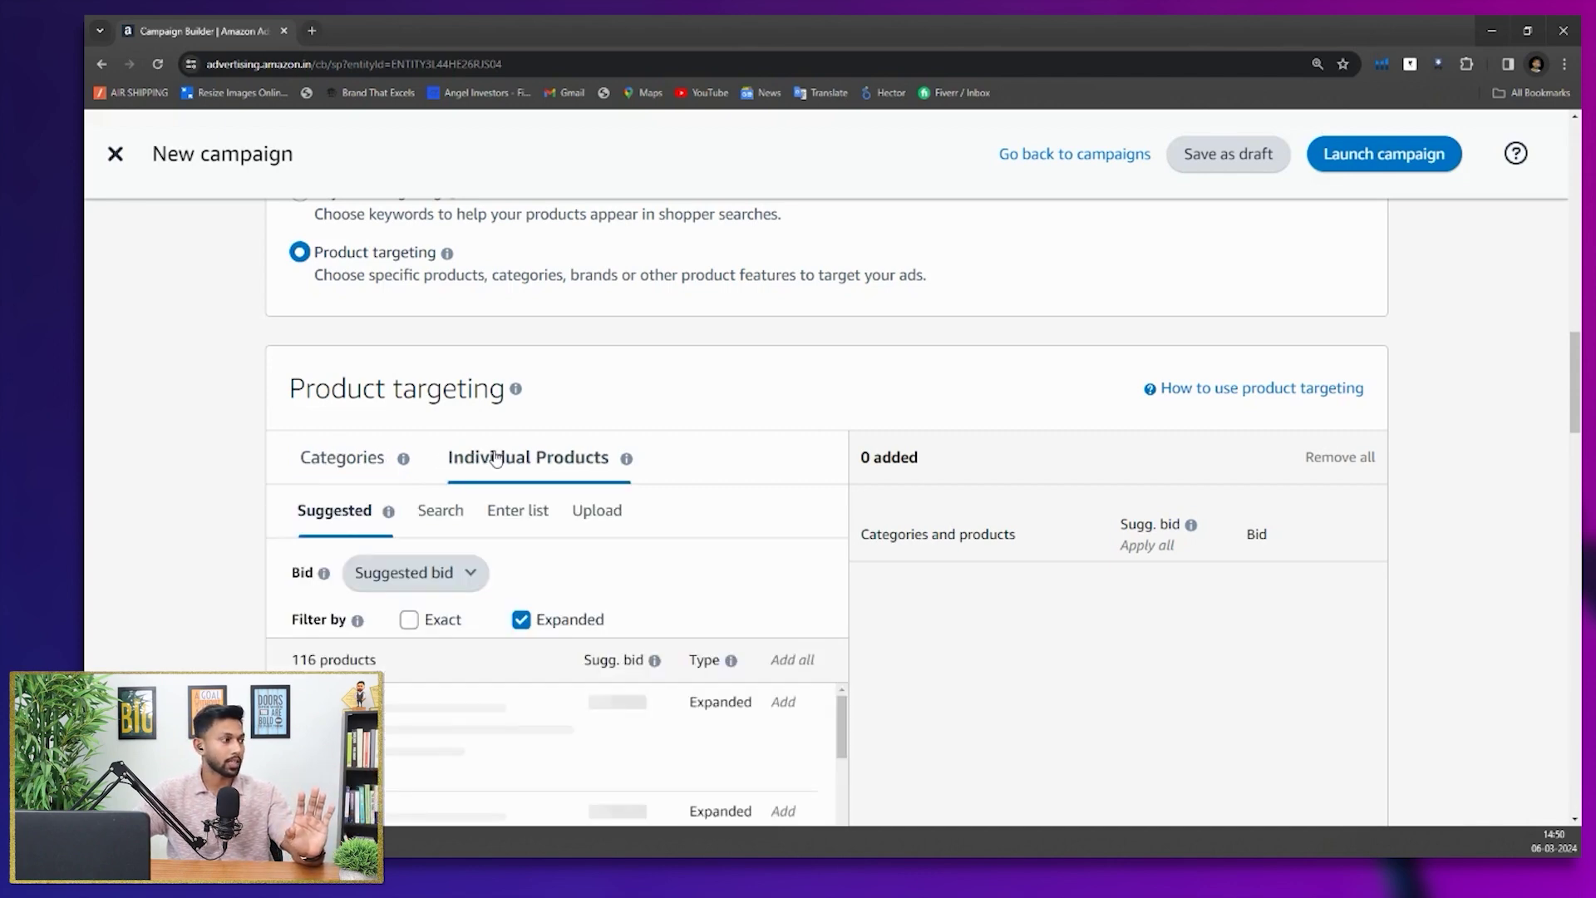
left_click(534, 520)
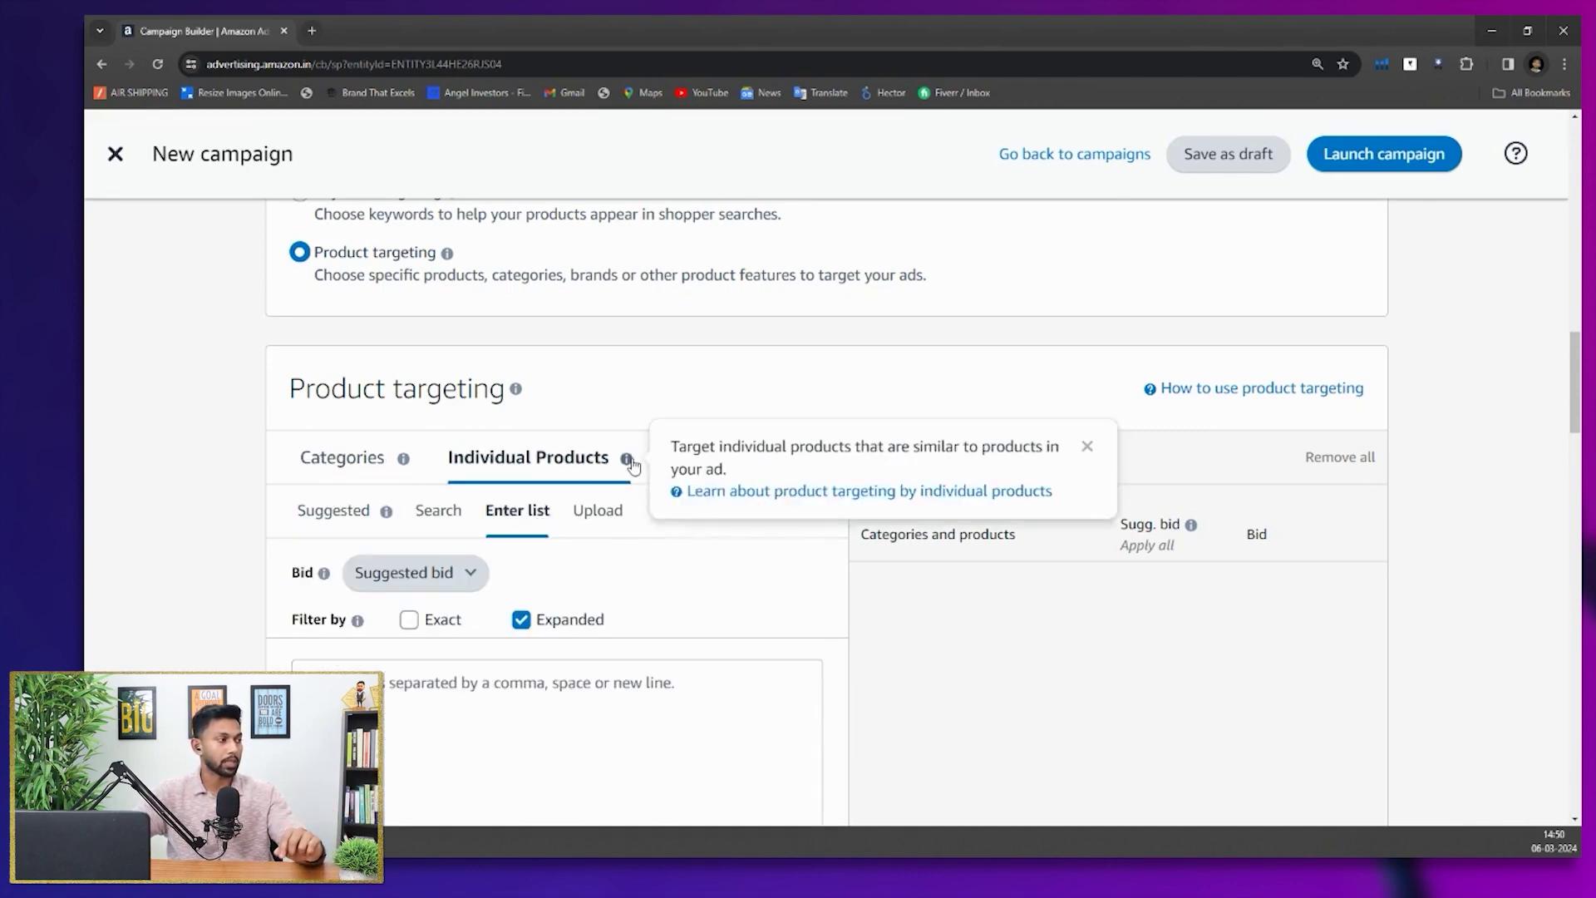
scroll(551, 504, "down", 3)
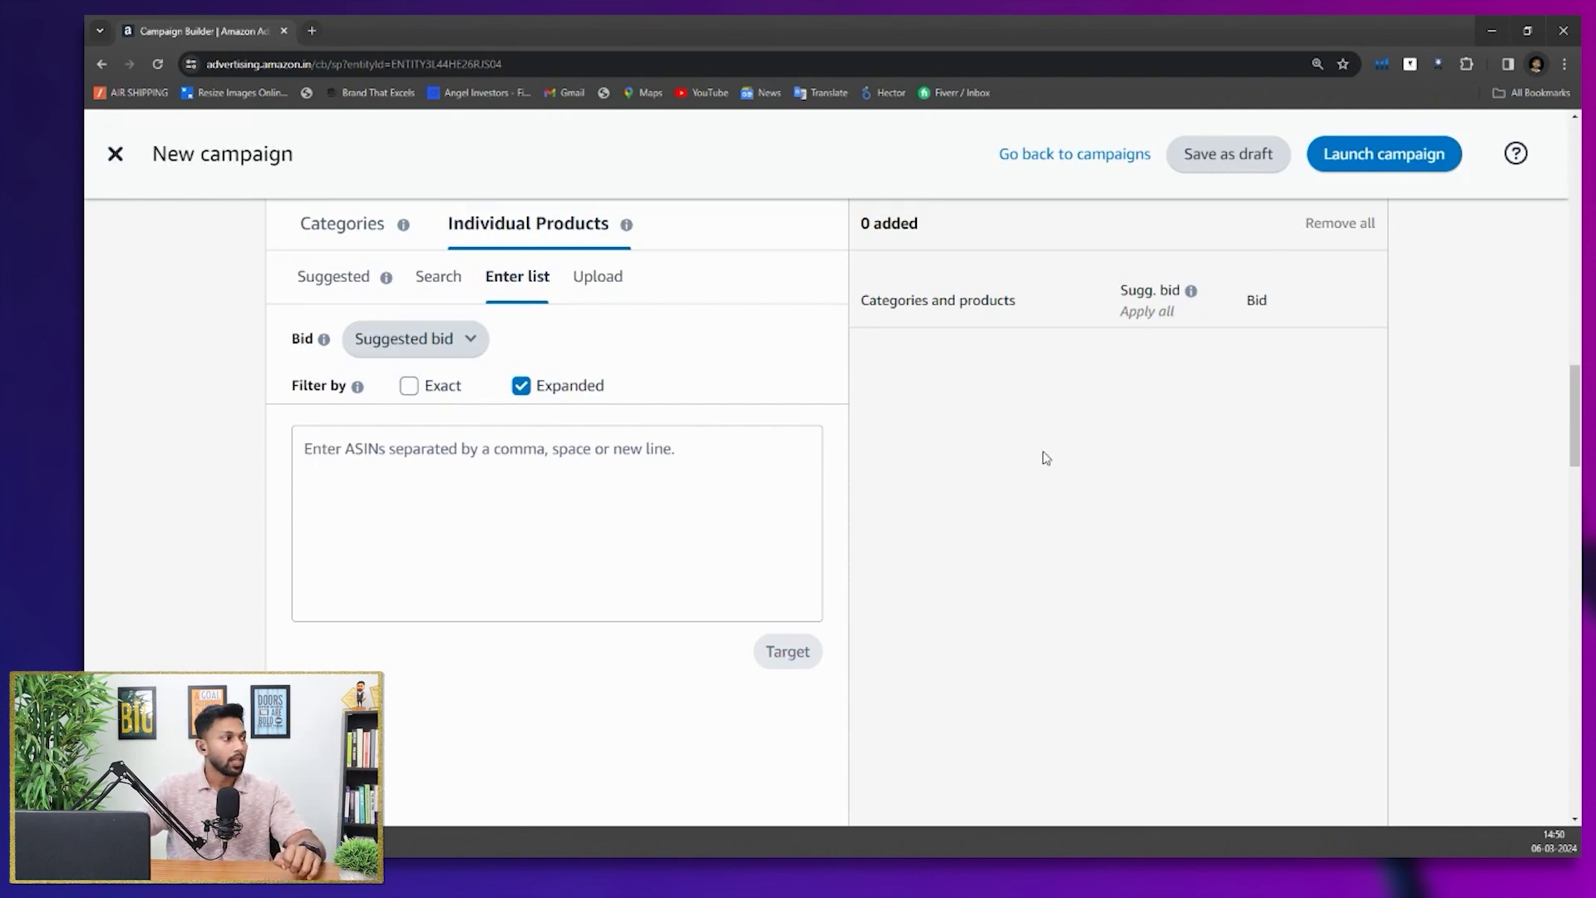
scroll(1044, 457, "up", 8)
scroll(1045, 457, "up", 10)
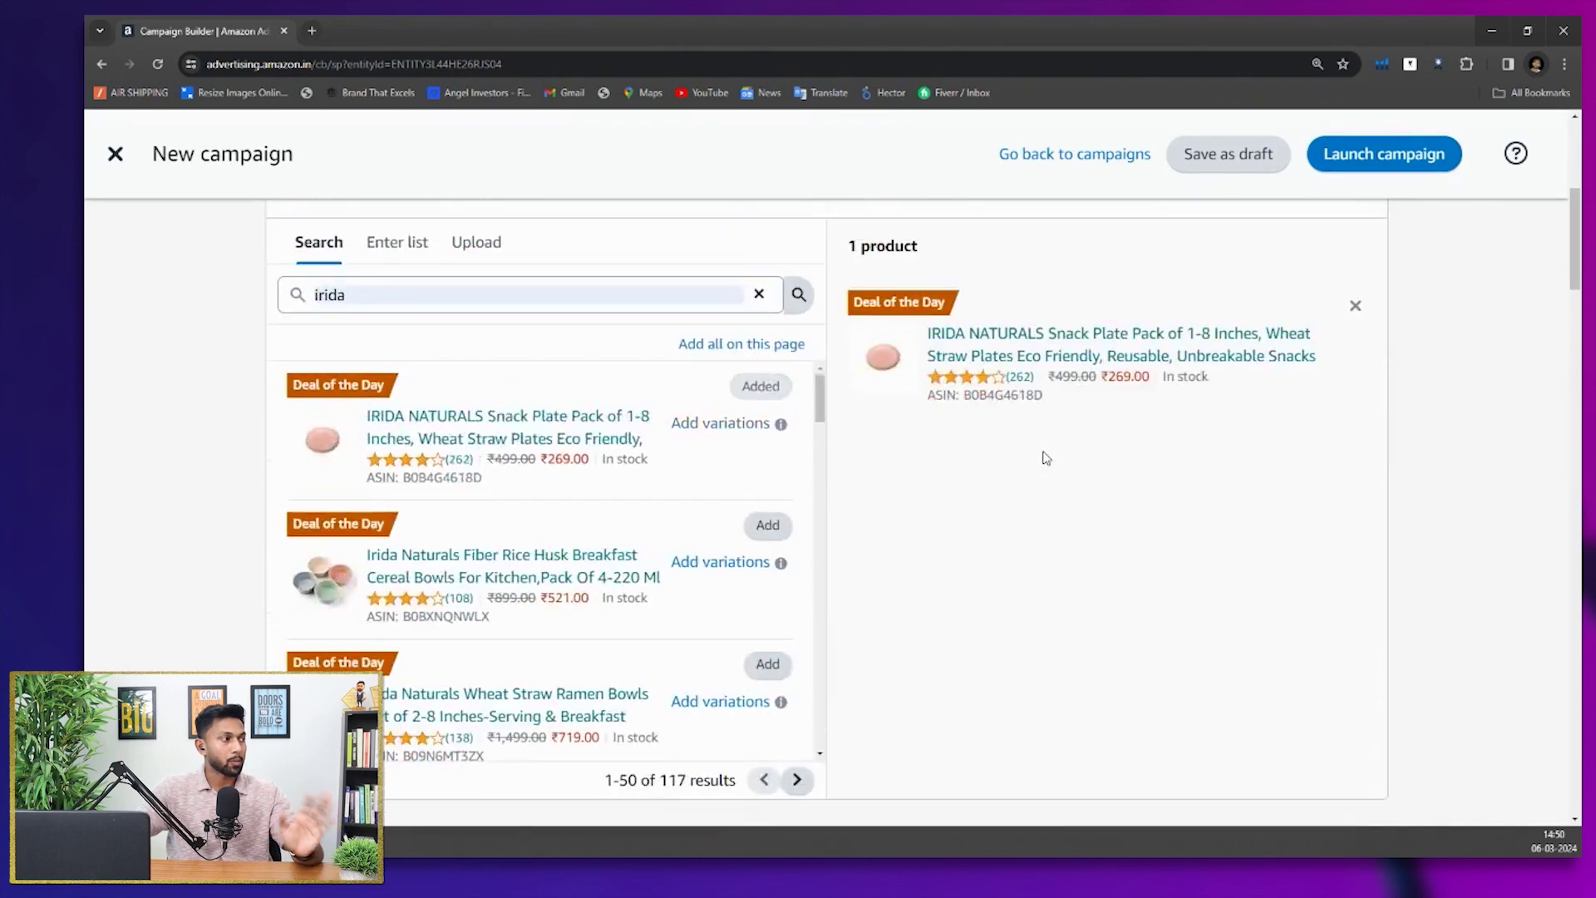
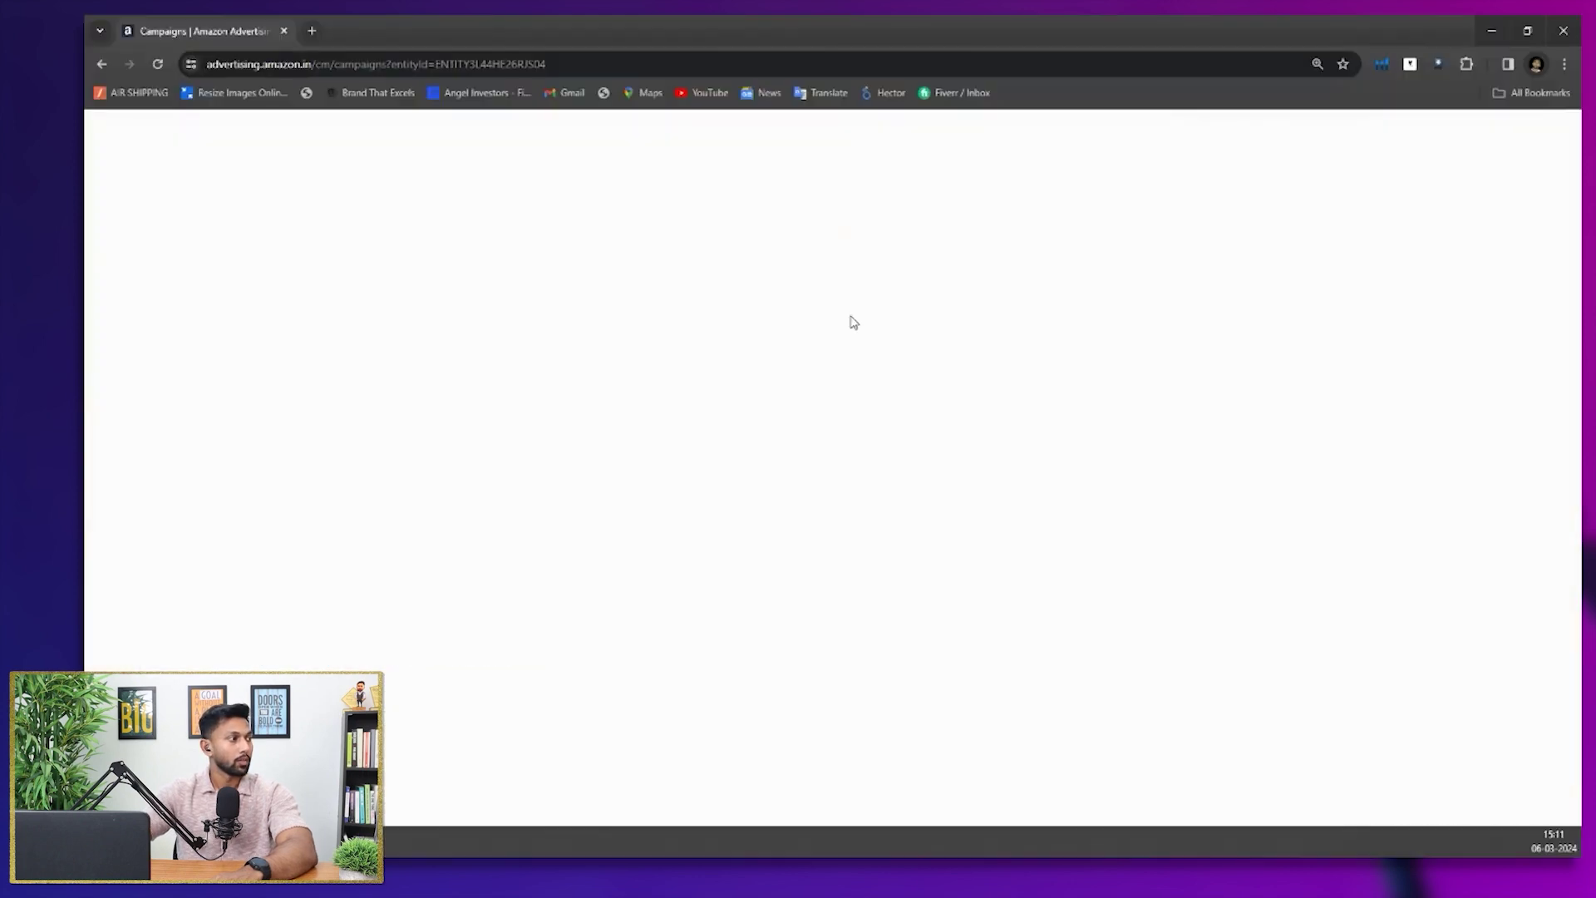
Start creating another campaign and choose Sponsored Brands as the campaign type
left_click(485, 271)
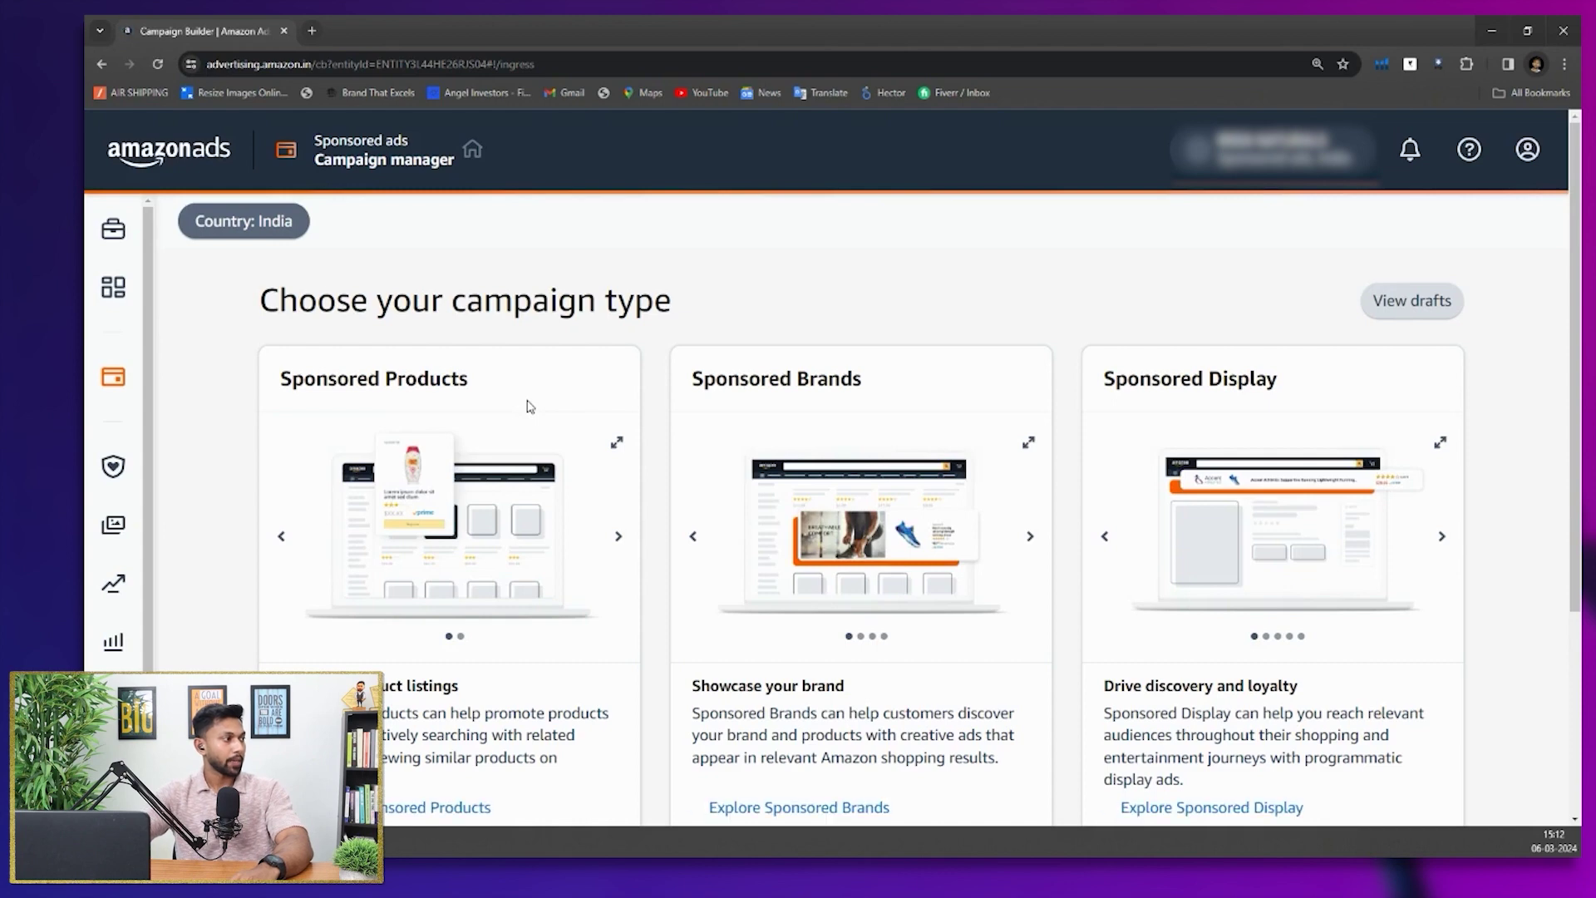
scroll(499, 382, "down", 1)
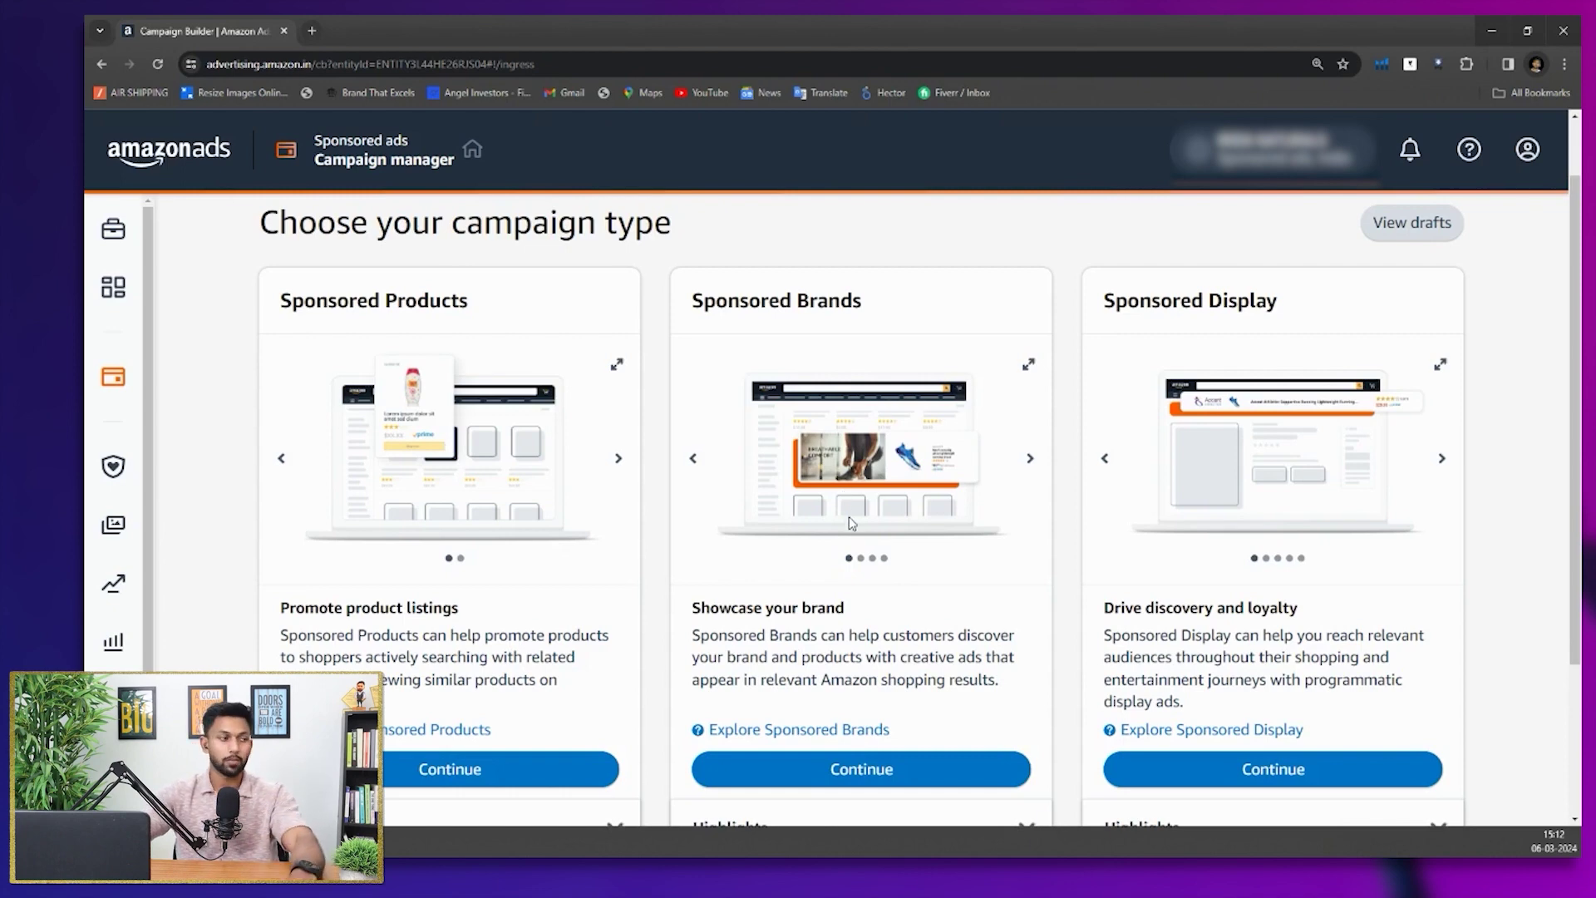
scroll(850, 523, "down", 1)
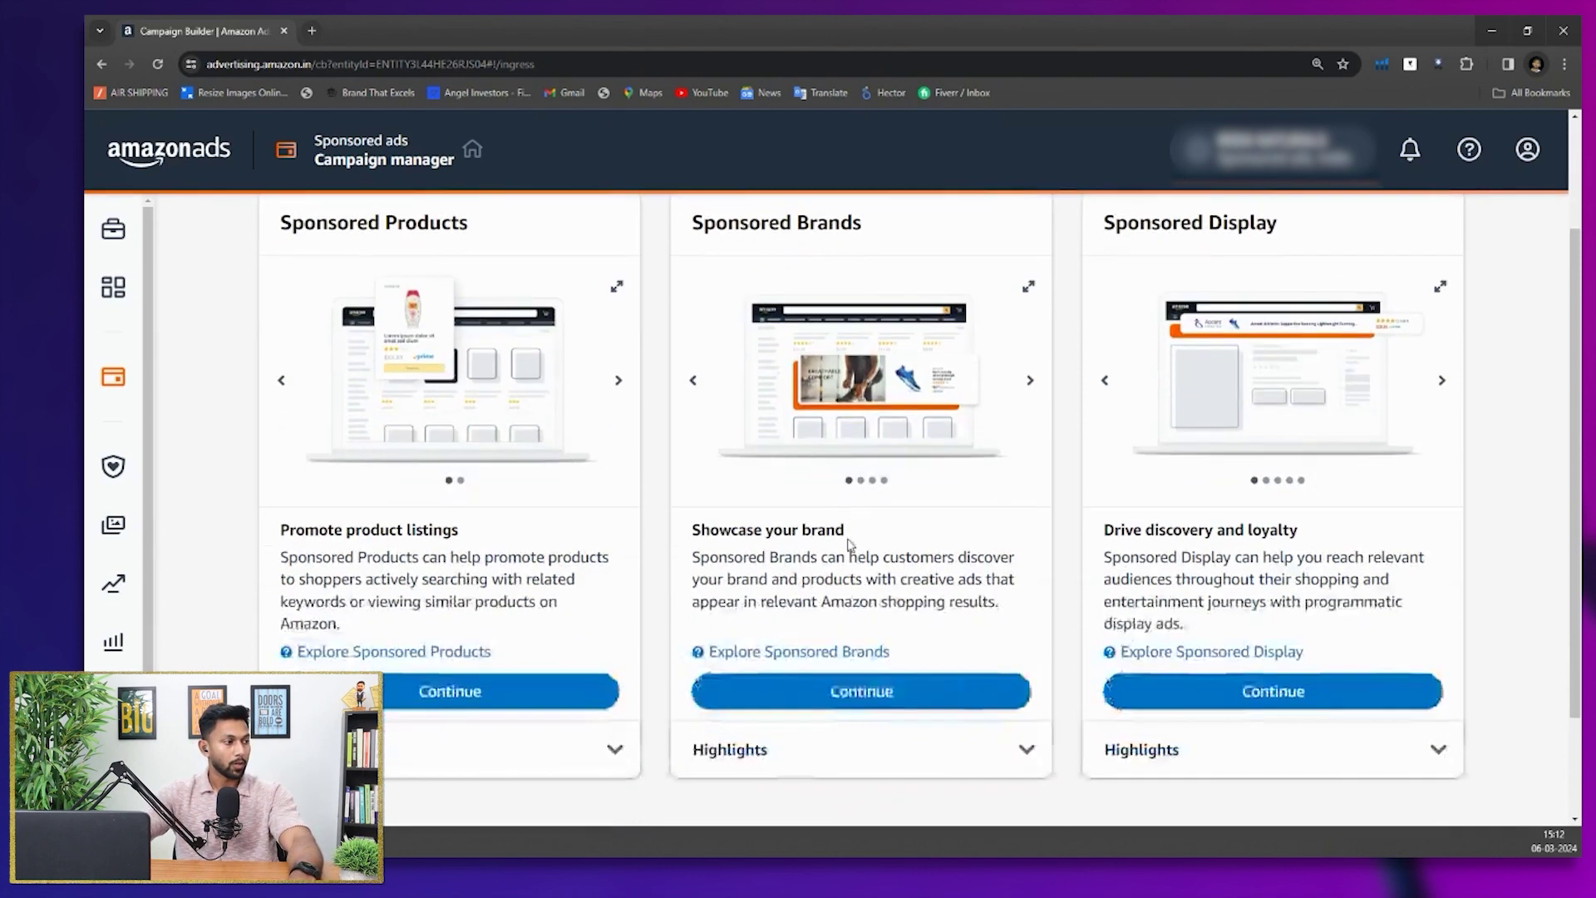
left_click(839, 689)
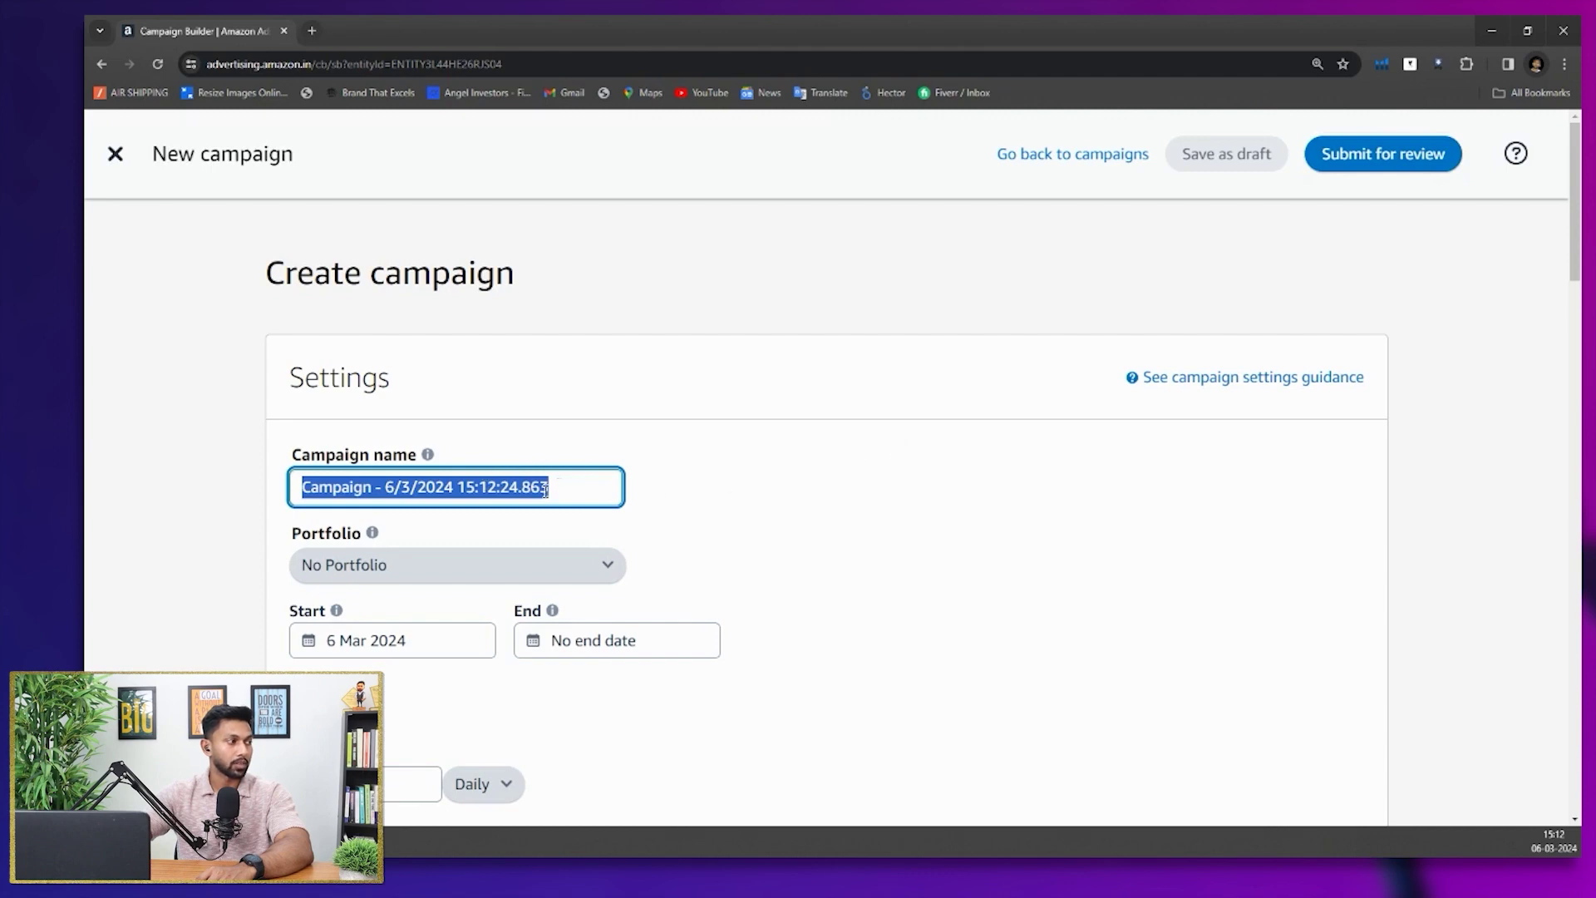
Set the Sponsored Brands campaign's daily budget to ₹200, keeping the default name, portfolio and dates
scroll(600, 488, "down", 2)
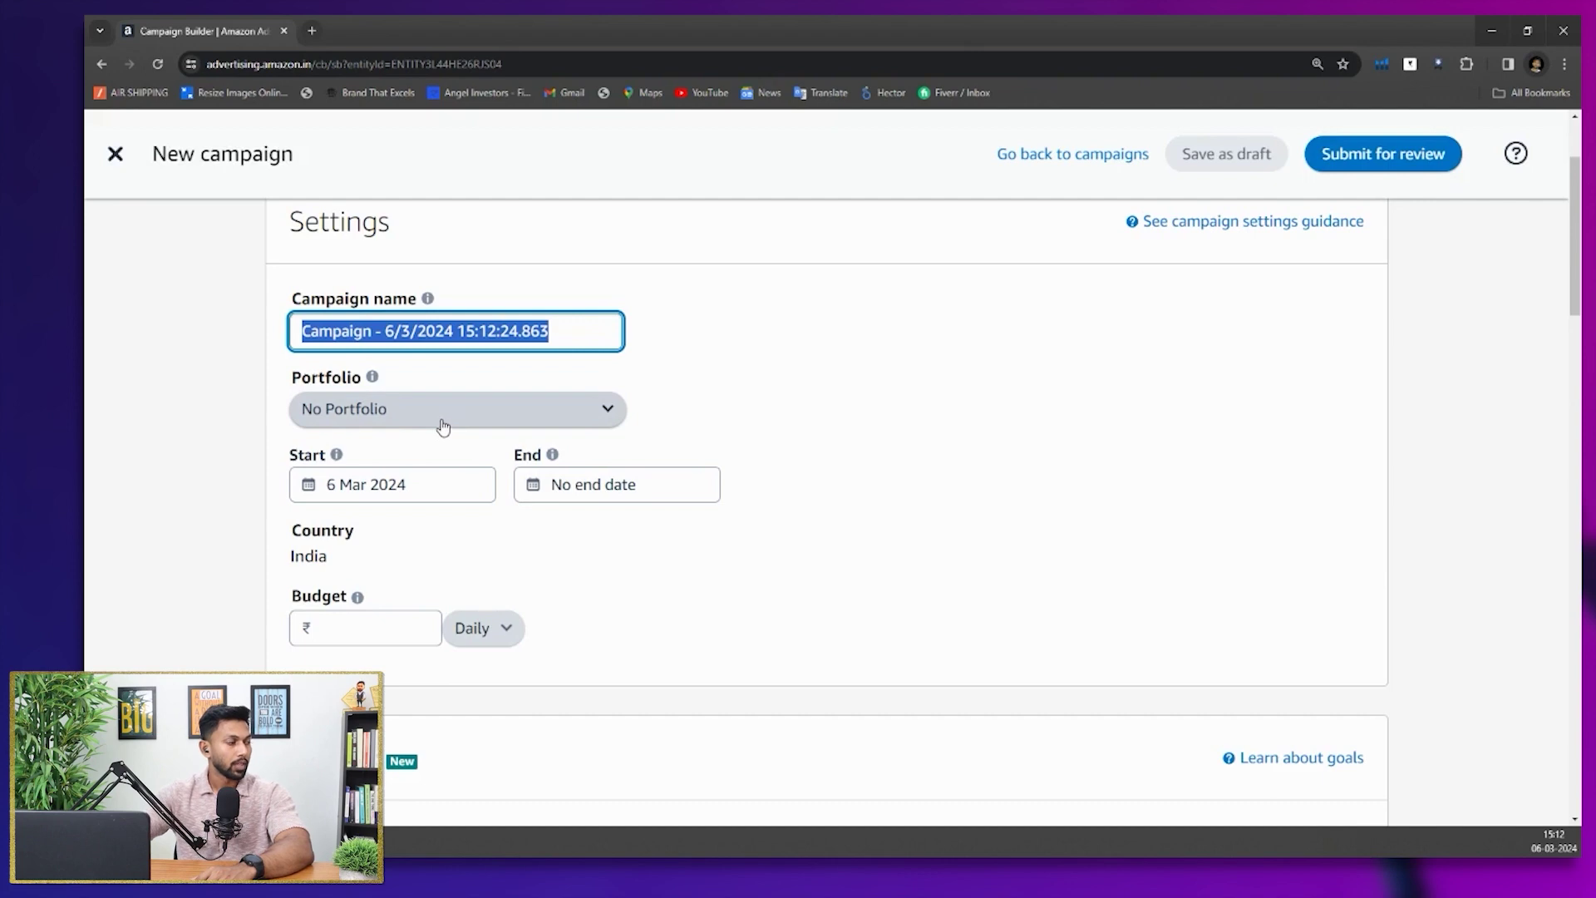
left_click(359, 623)
left_click(457, 572)
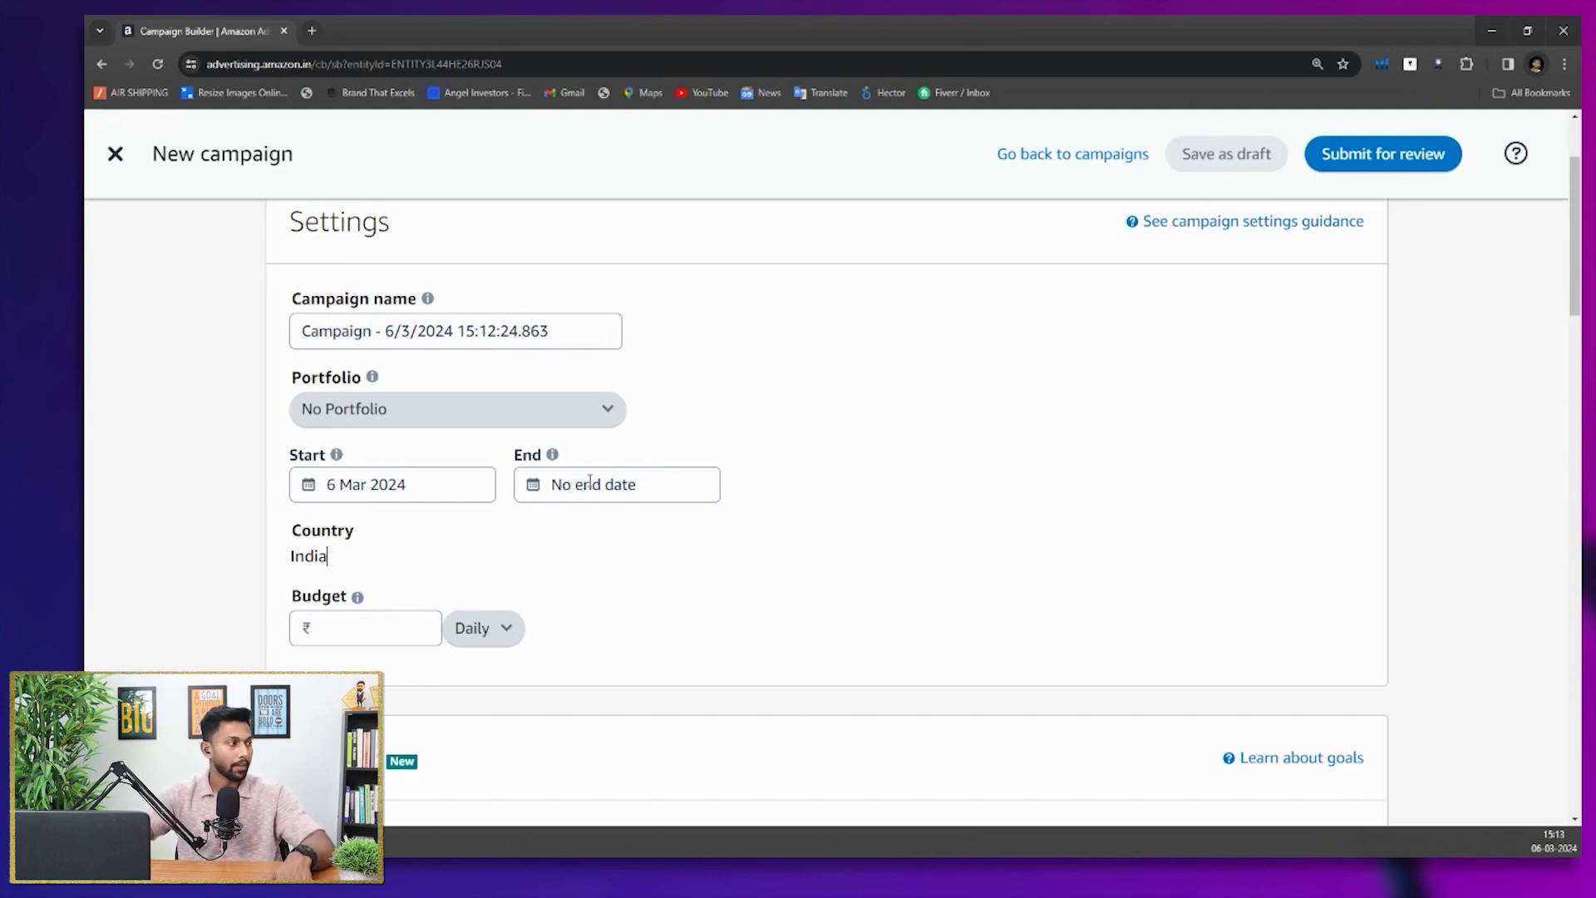
scroll(595, 549, "down", 2)
left_click(347, 463)
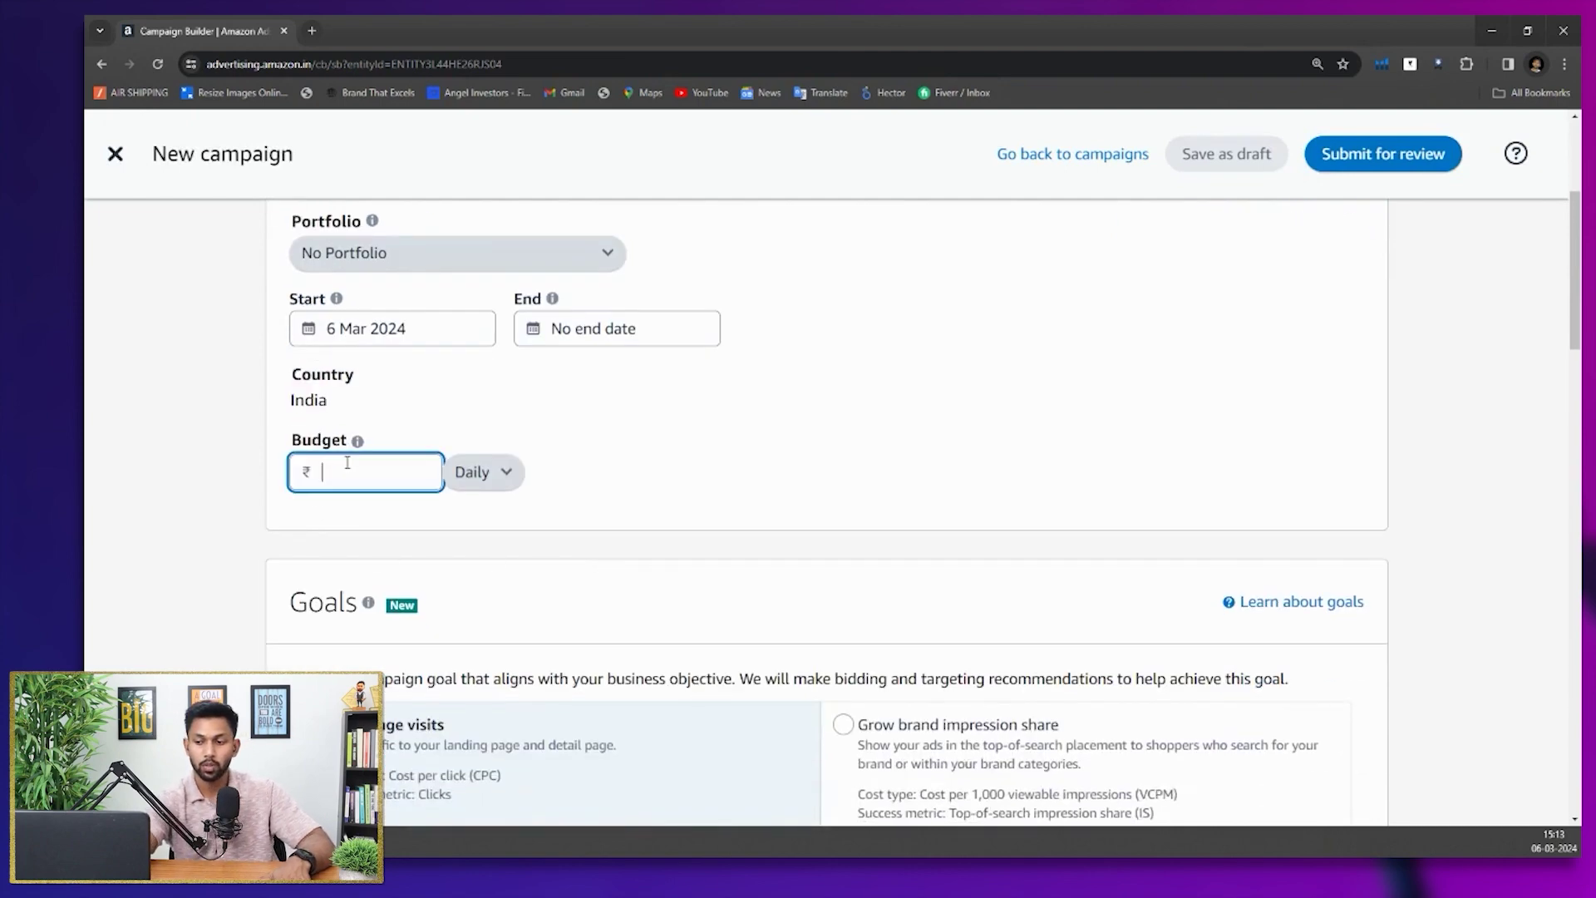
type("200")
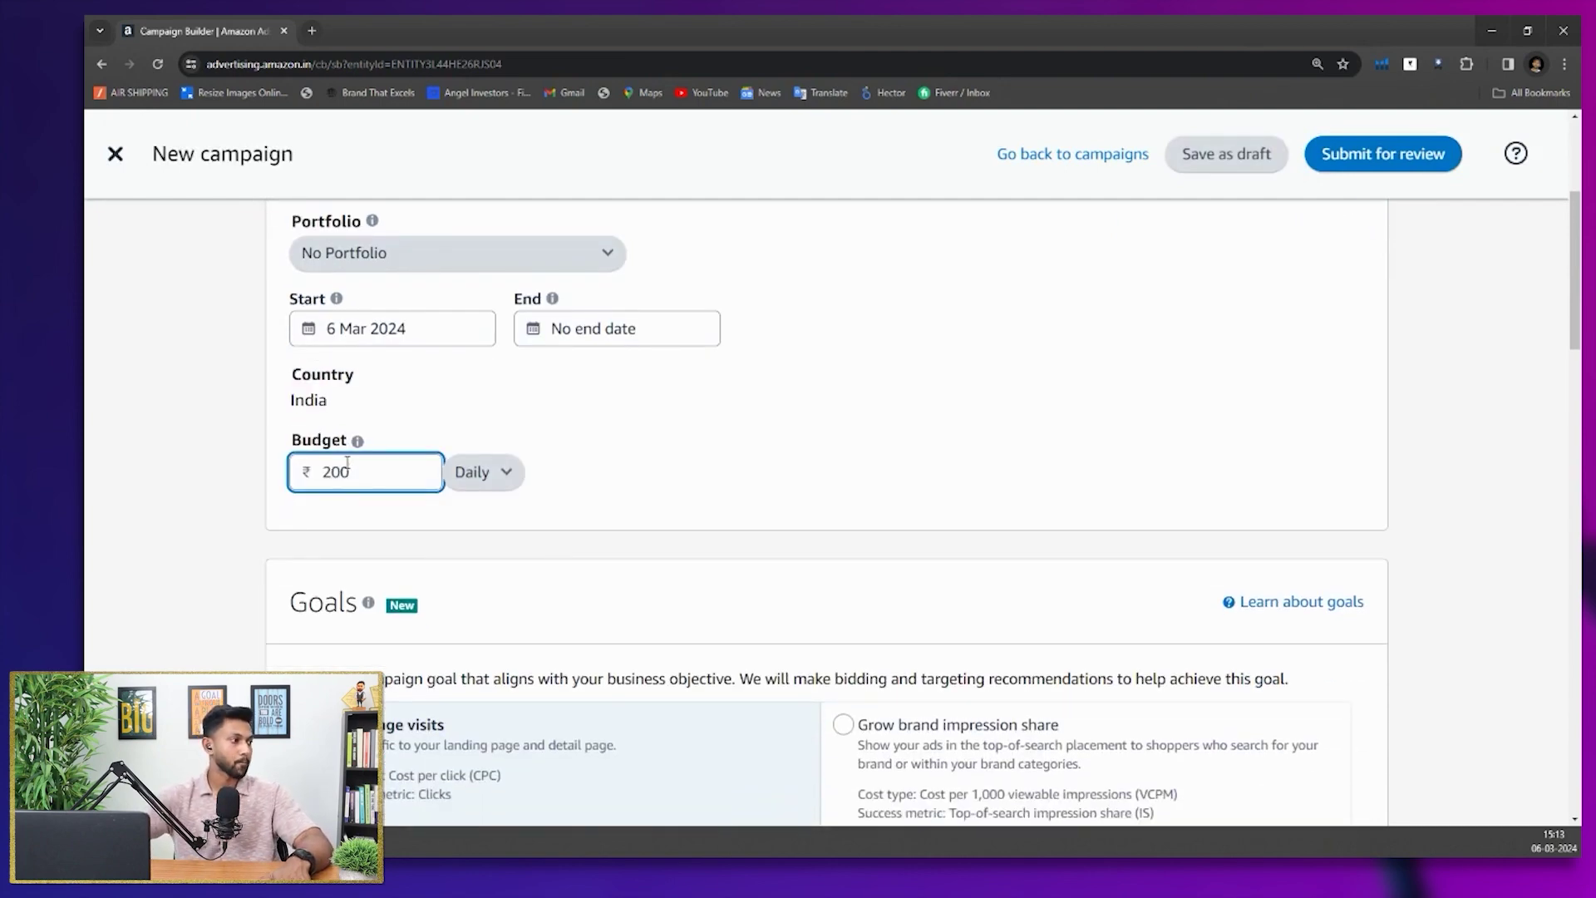
left_click(499, 473)
left_click(582, 465)
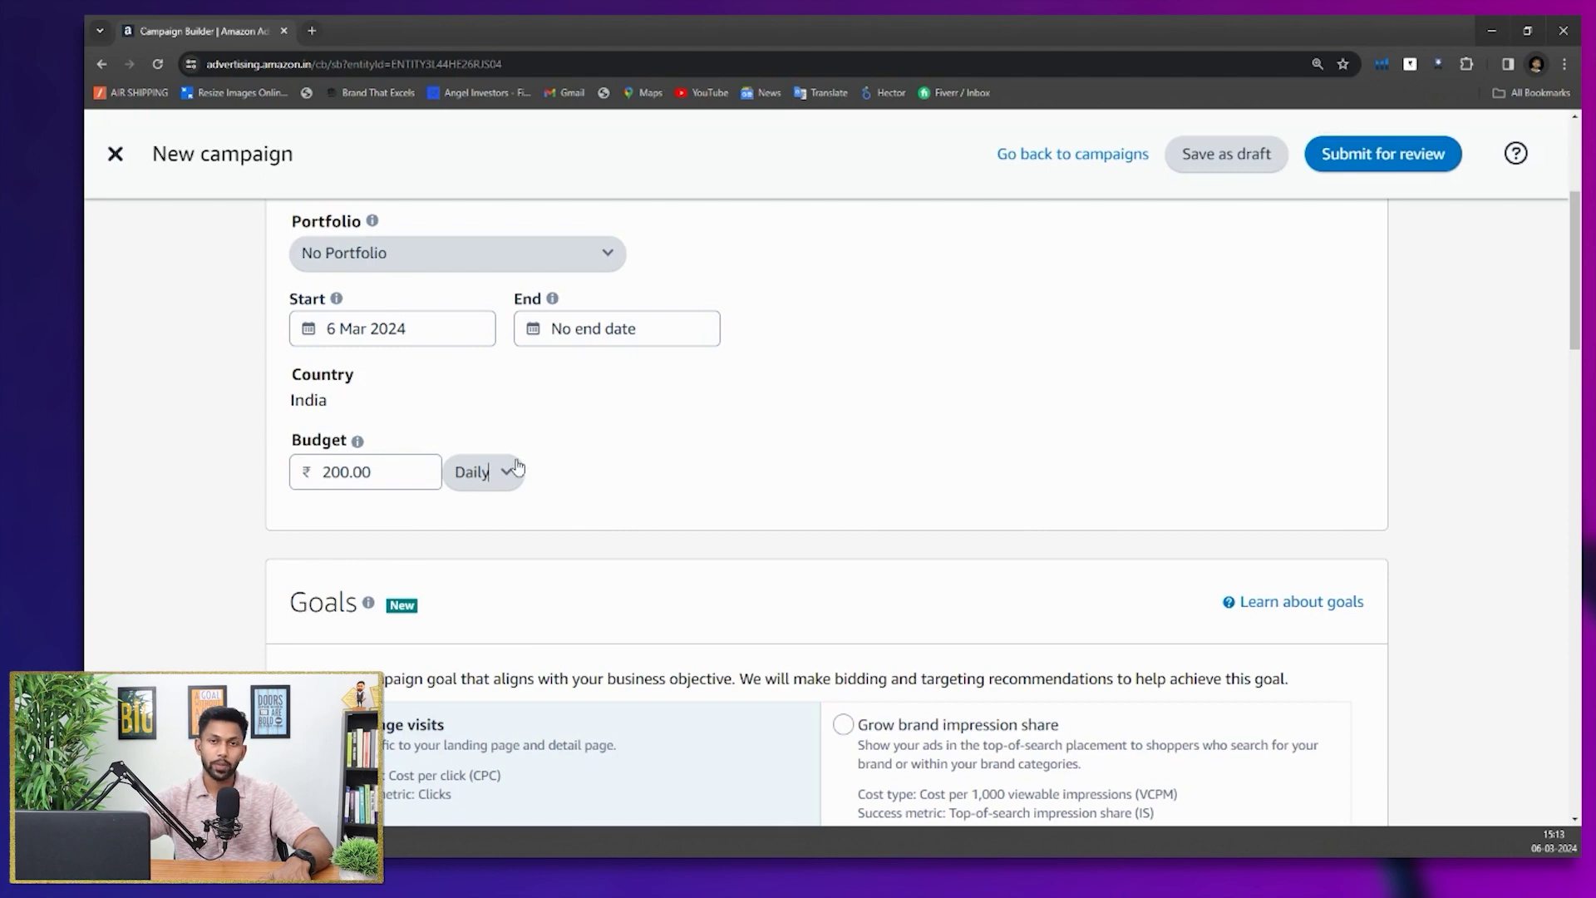
Review the campaign goals, turn automated bidding off to inspect the custom bid adjustment, and turn it back on
scroll(720, 463, "down", 3)
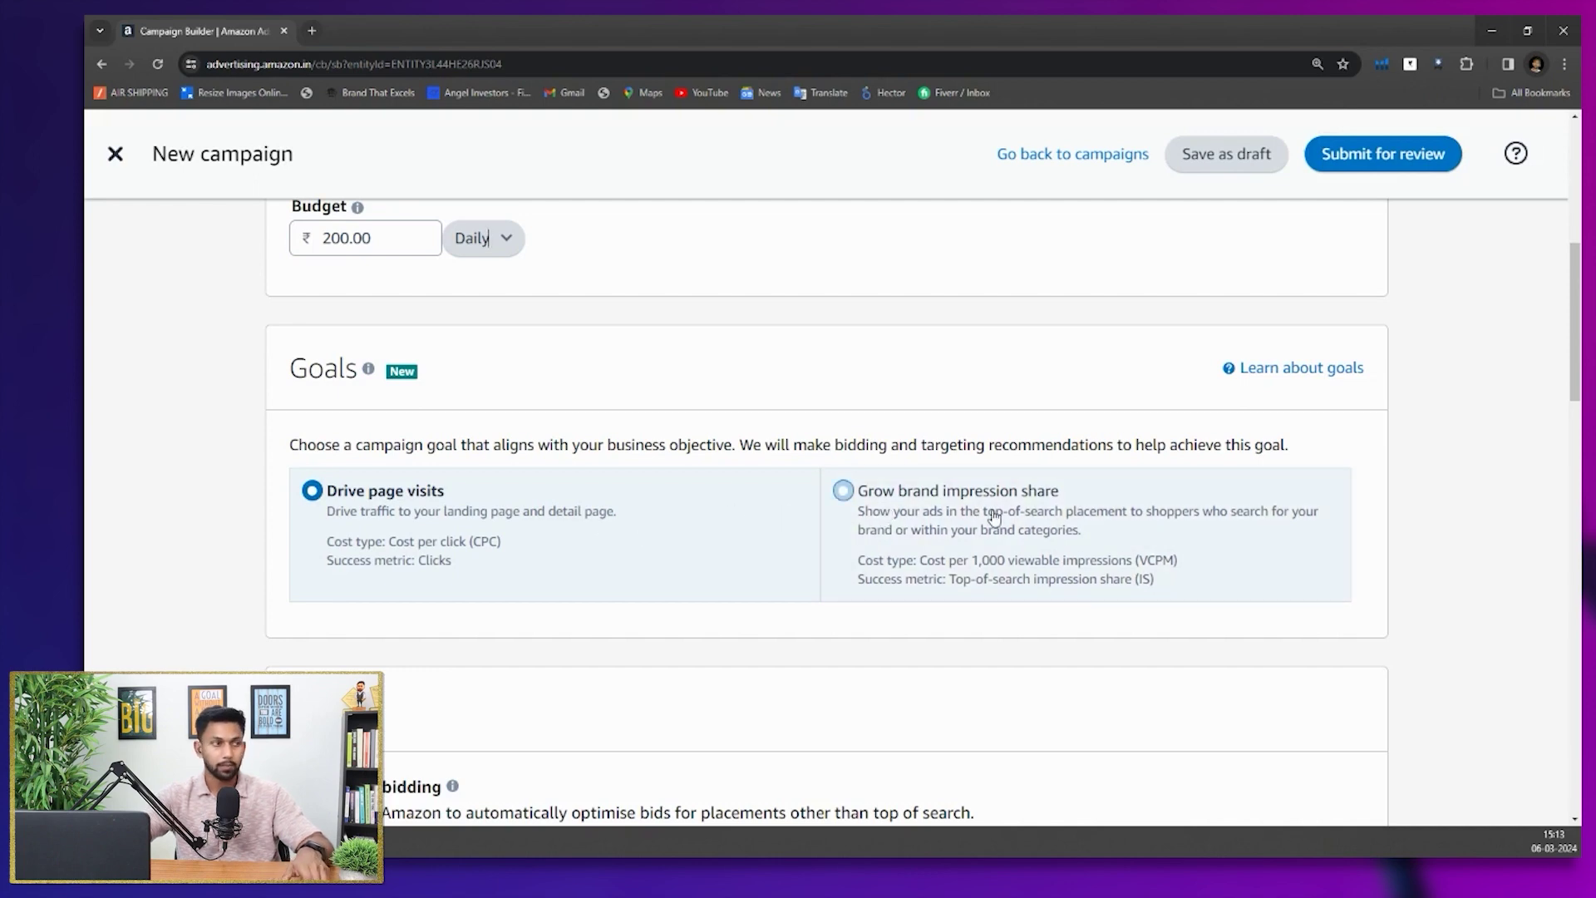
scroll(410, 402, "down", 2)
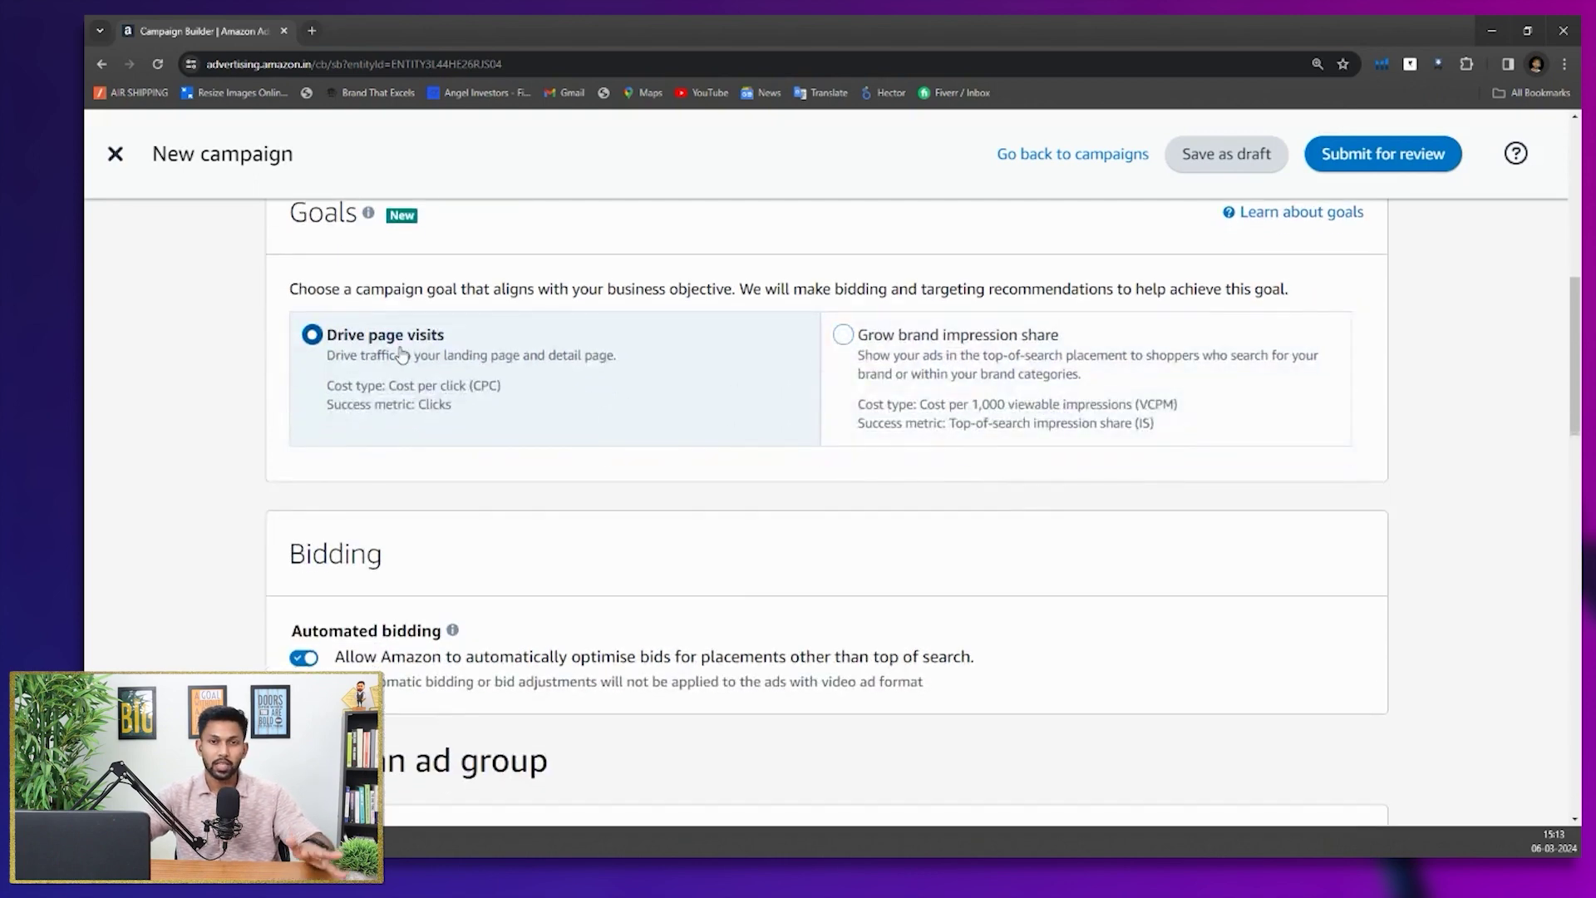
scroll(401, 355, "down", 2)
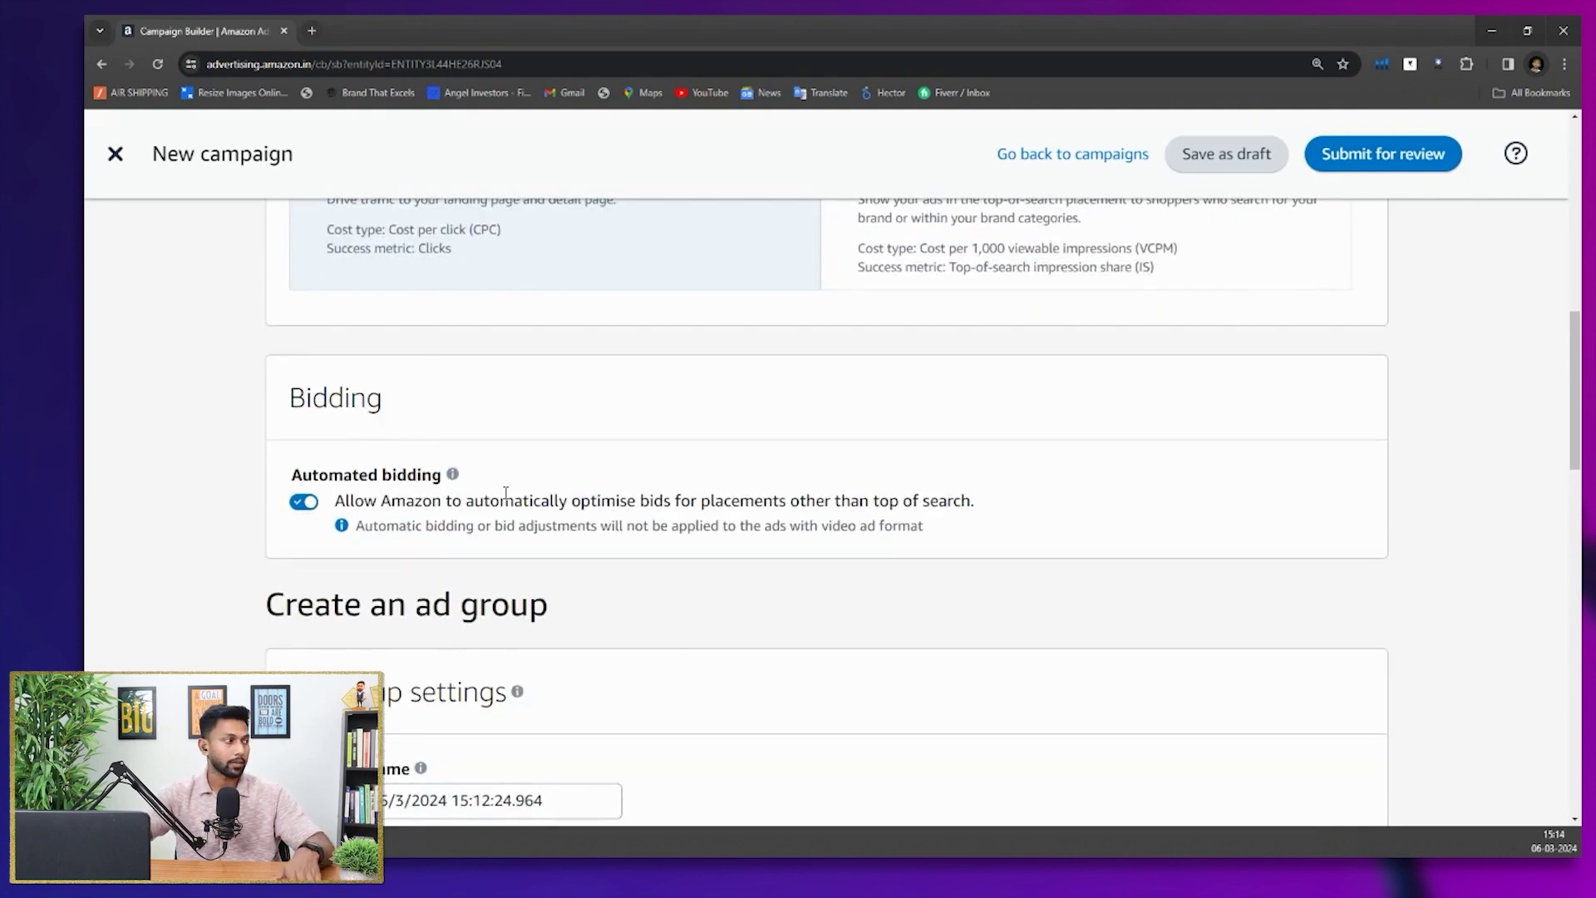
scroll(505, 493, "up", 2)
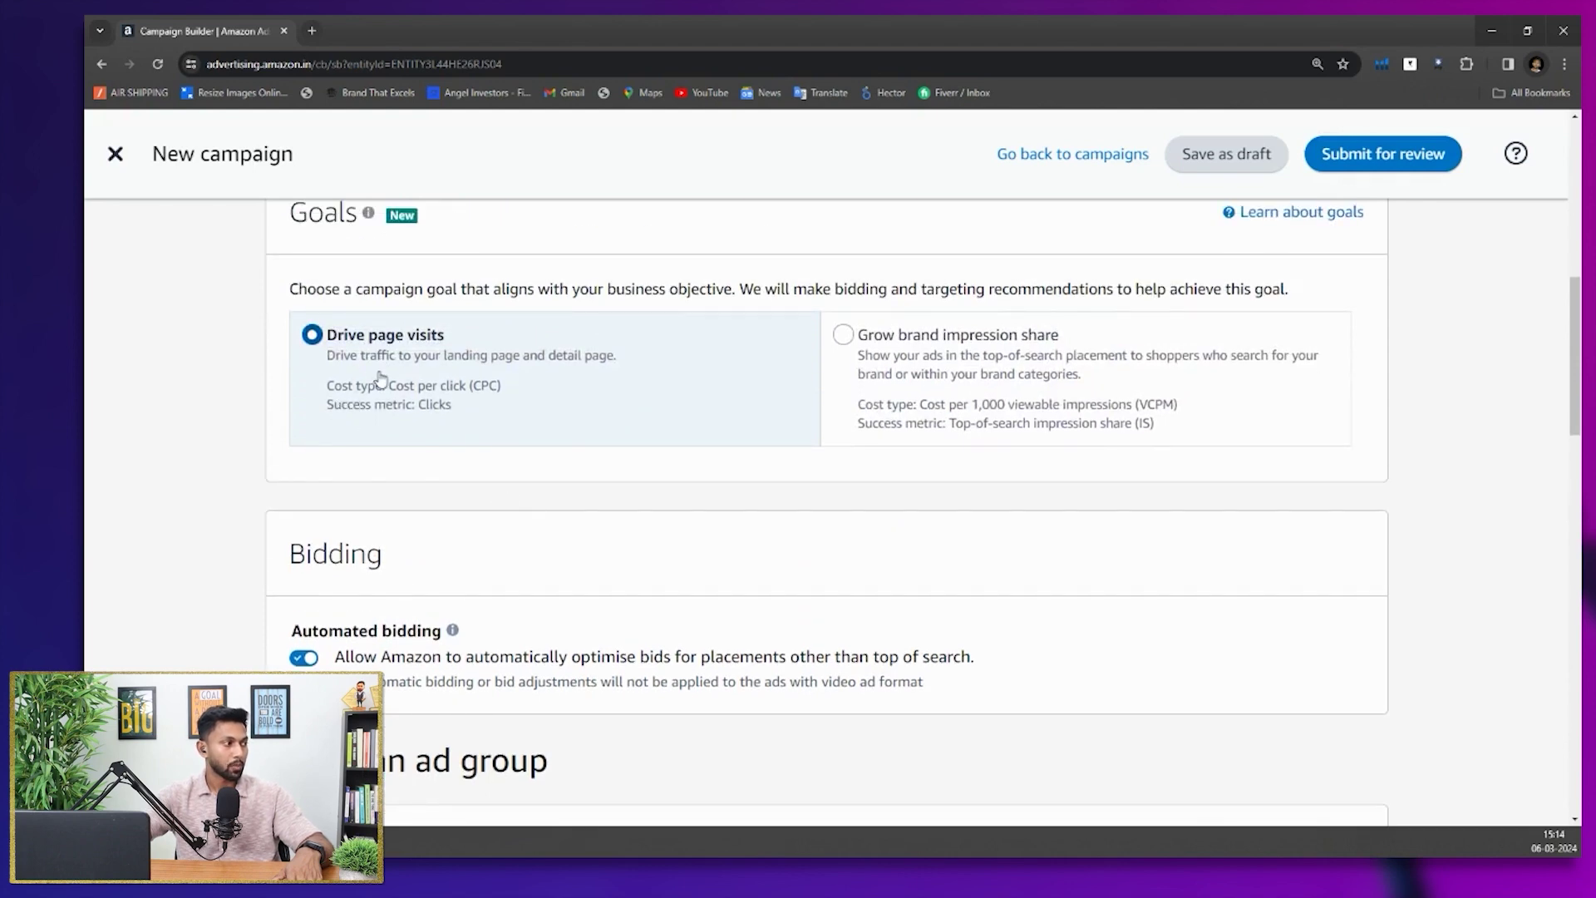
scroll(379, 374, "down", 3)
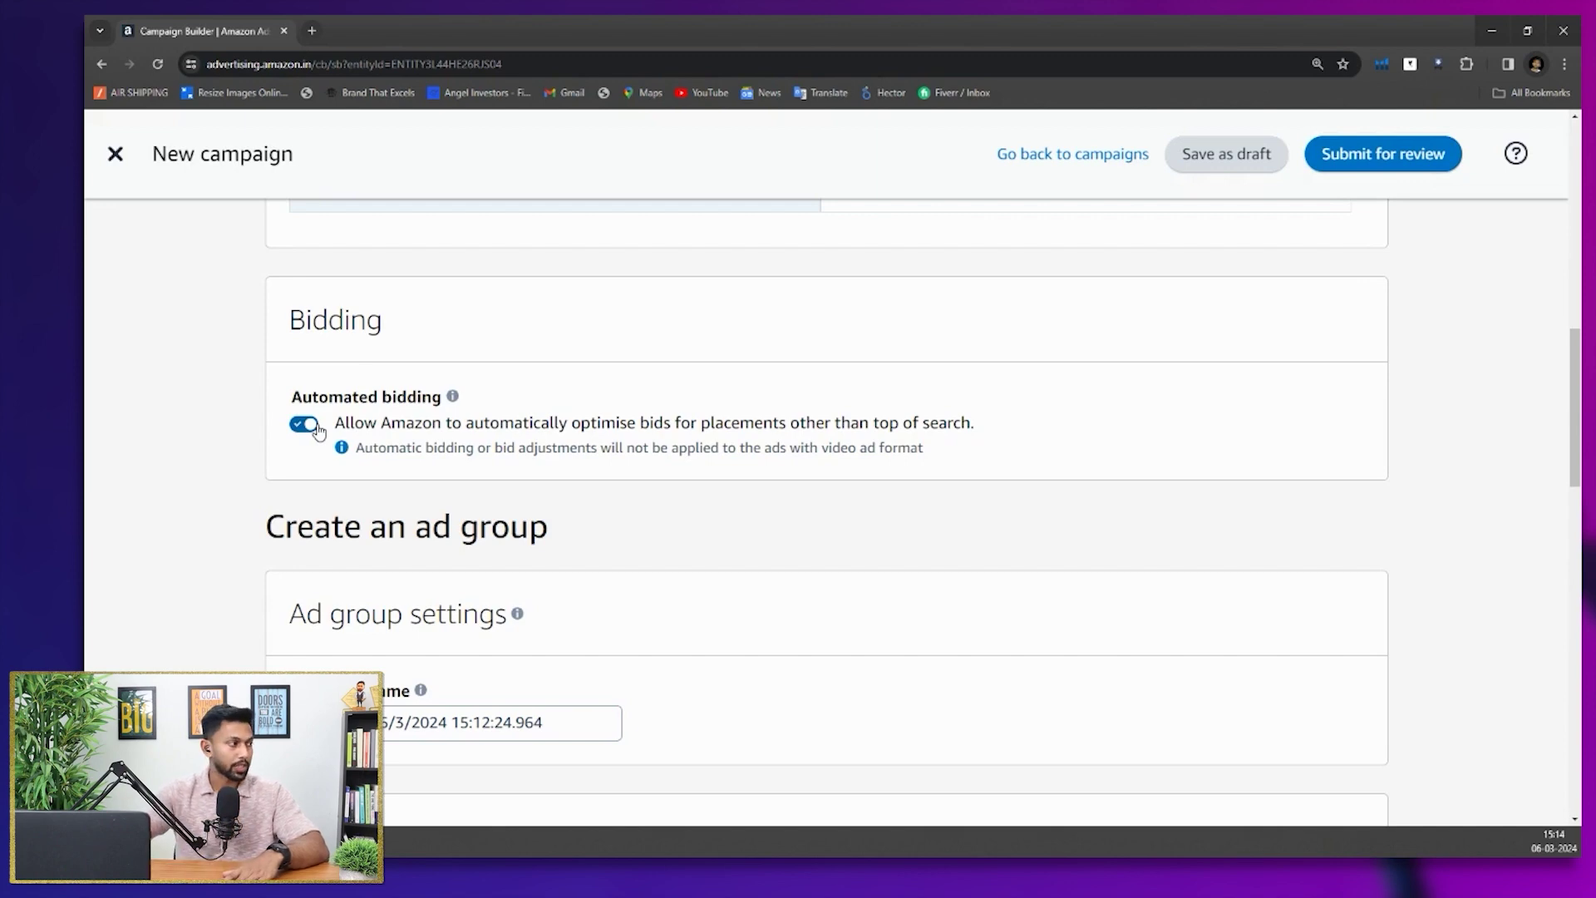
left_click(317, 427)
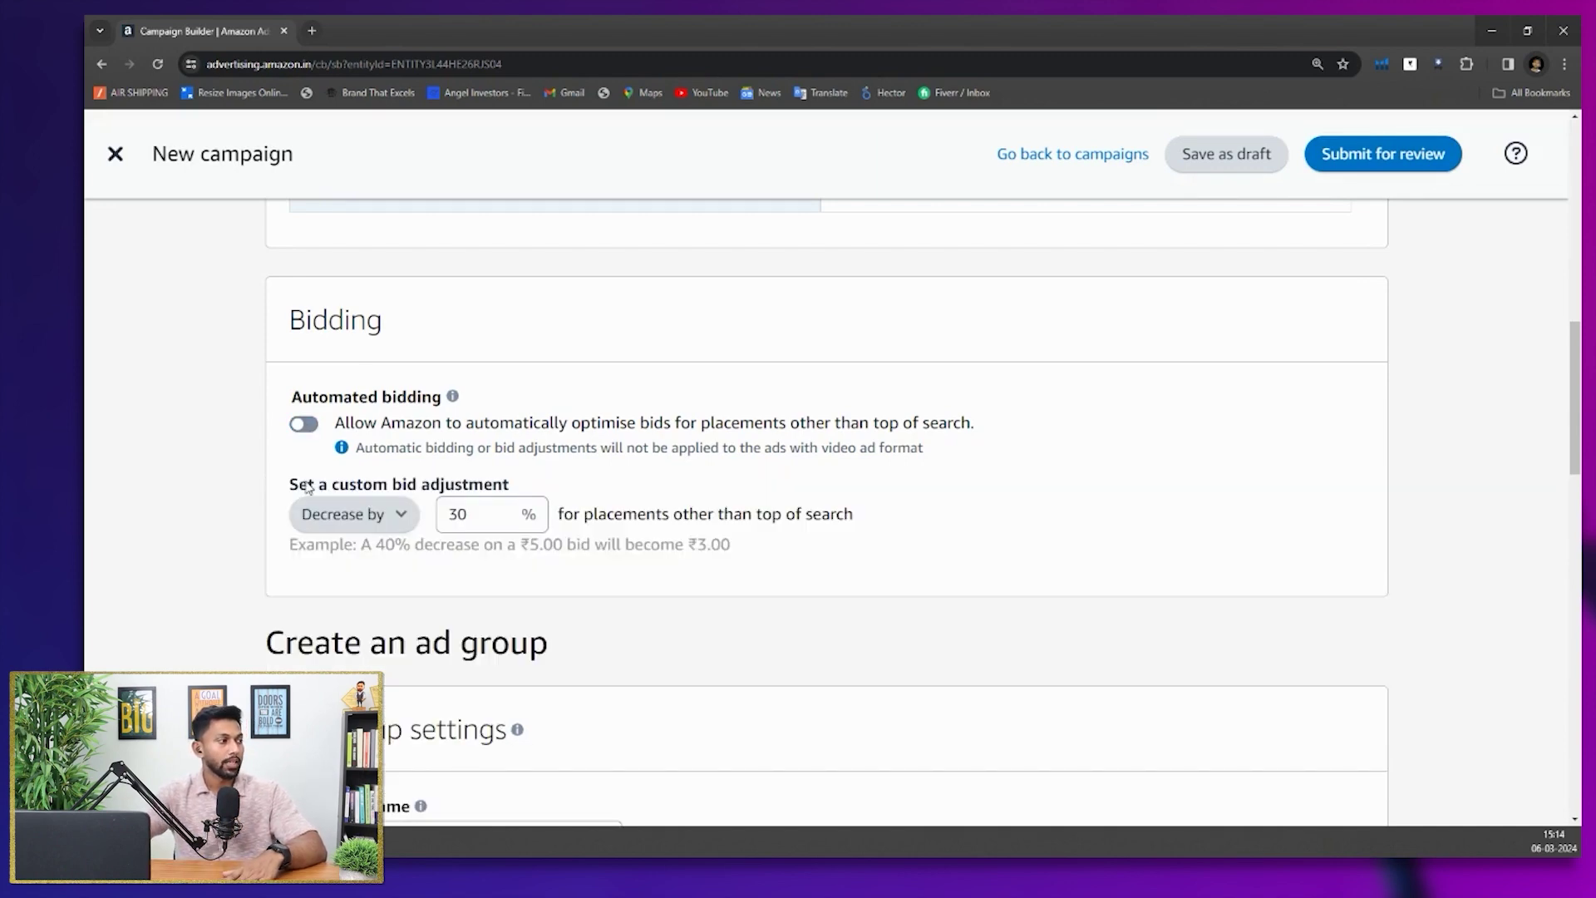
left_click(304, 424)
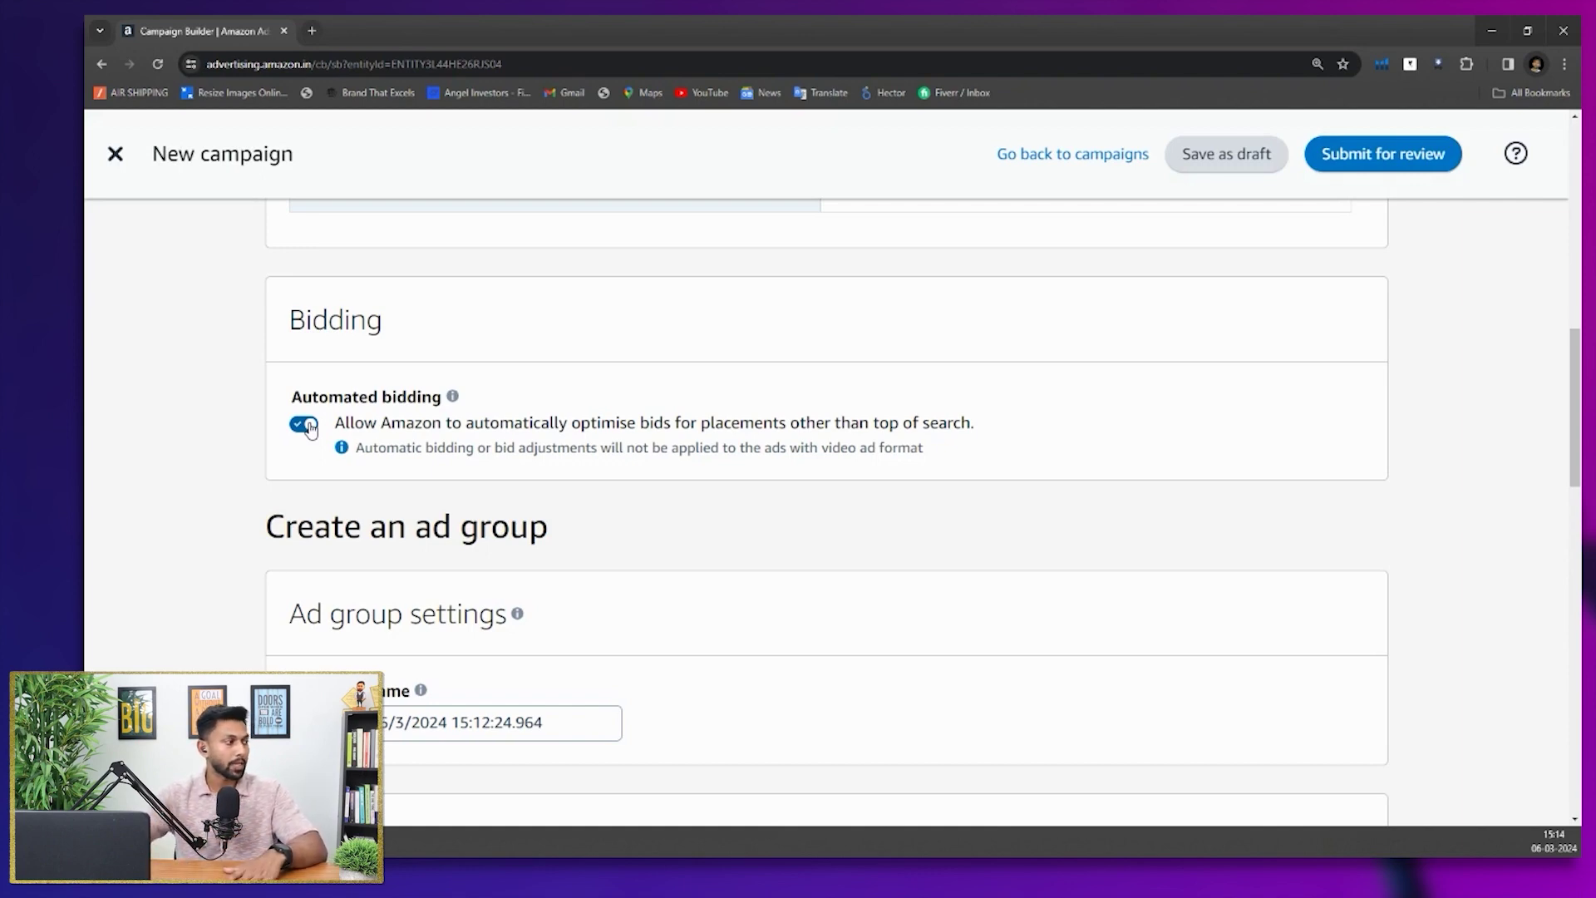
scroll(309, 428, "down", 3)
scroll(309, 428, "up", 3)
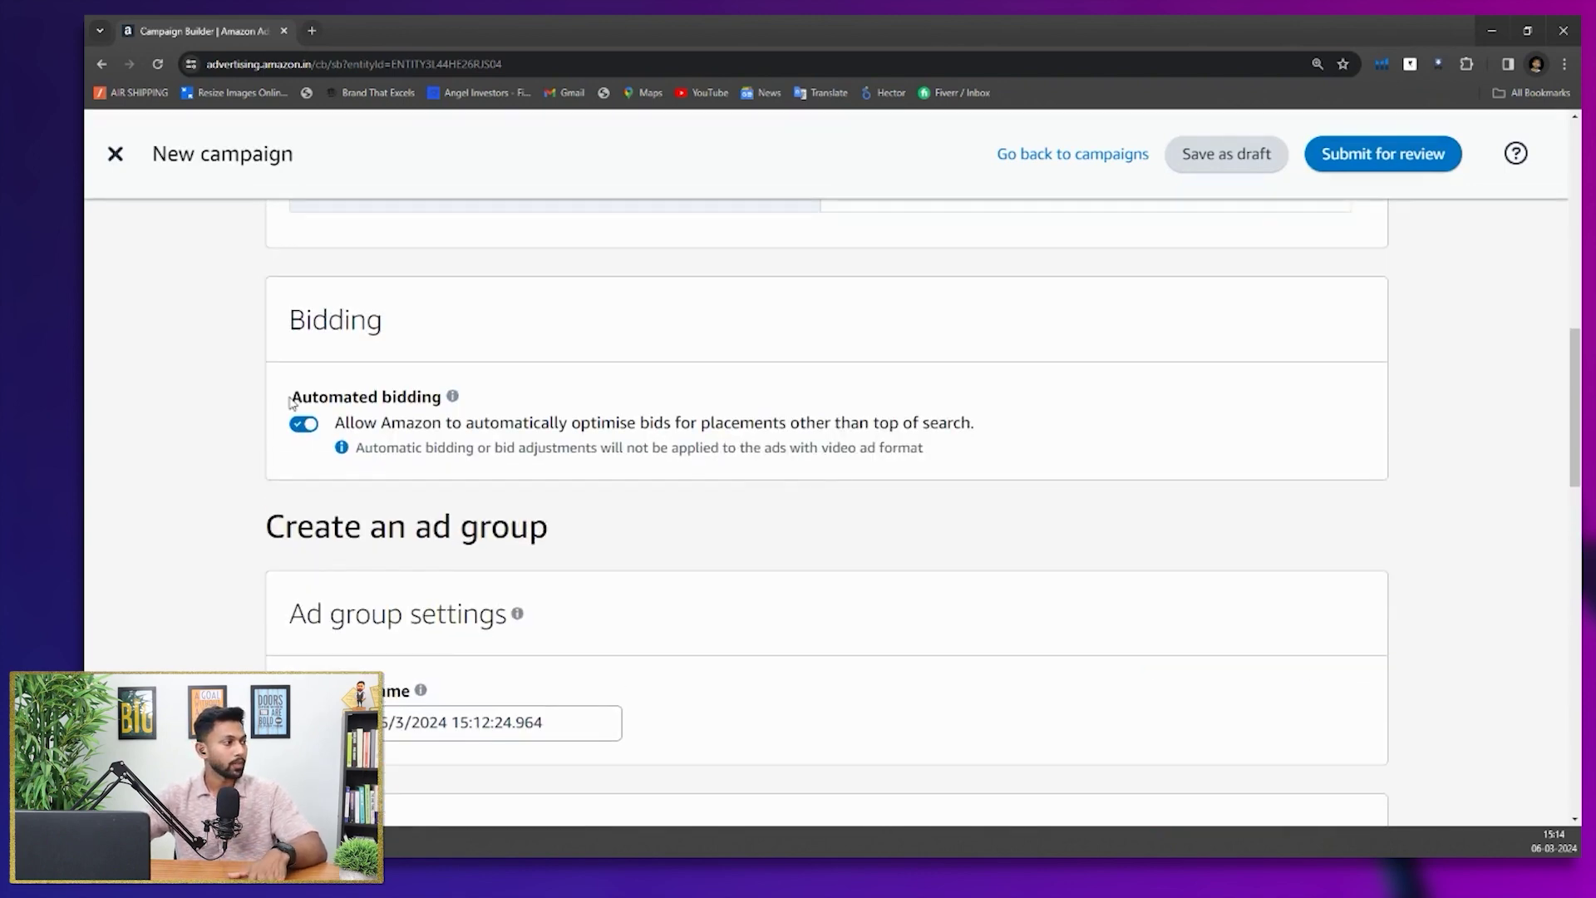
Set the product collection ad's landing page to Store on Amazon, using the Home page of the IRIDA NATURALS store
scroll(291, 402, "down", 7)
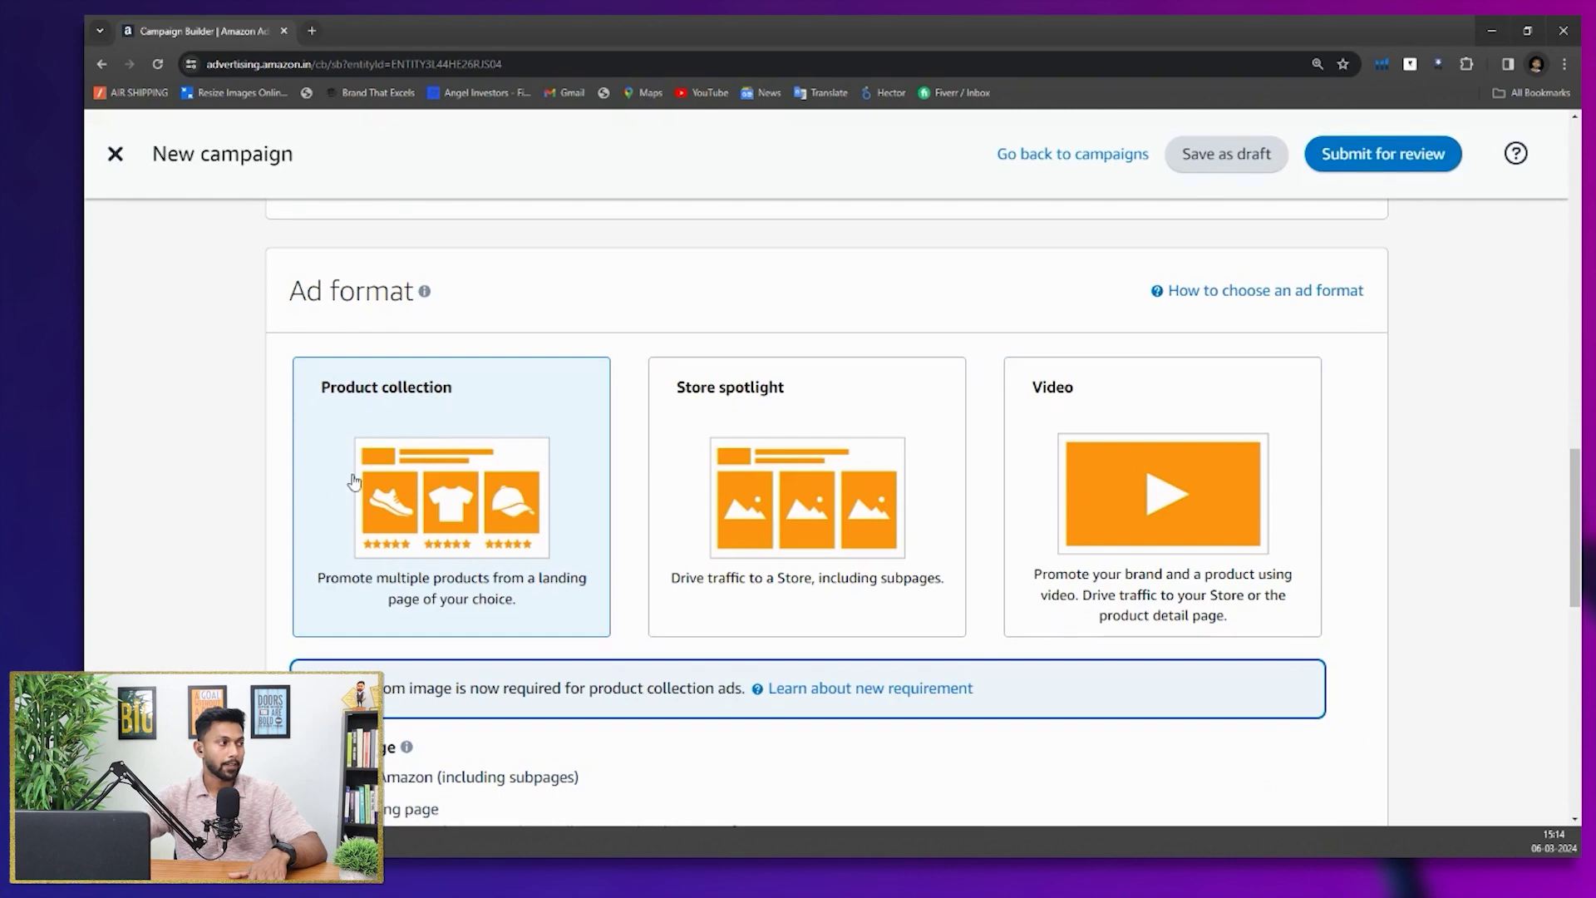
scroll(696, 286, "down", 1)
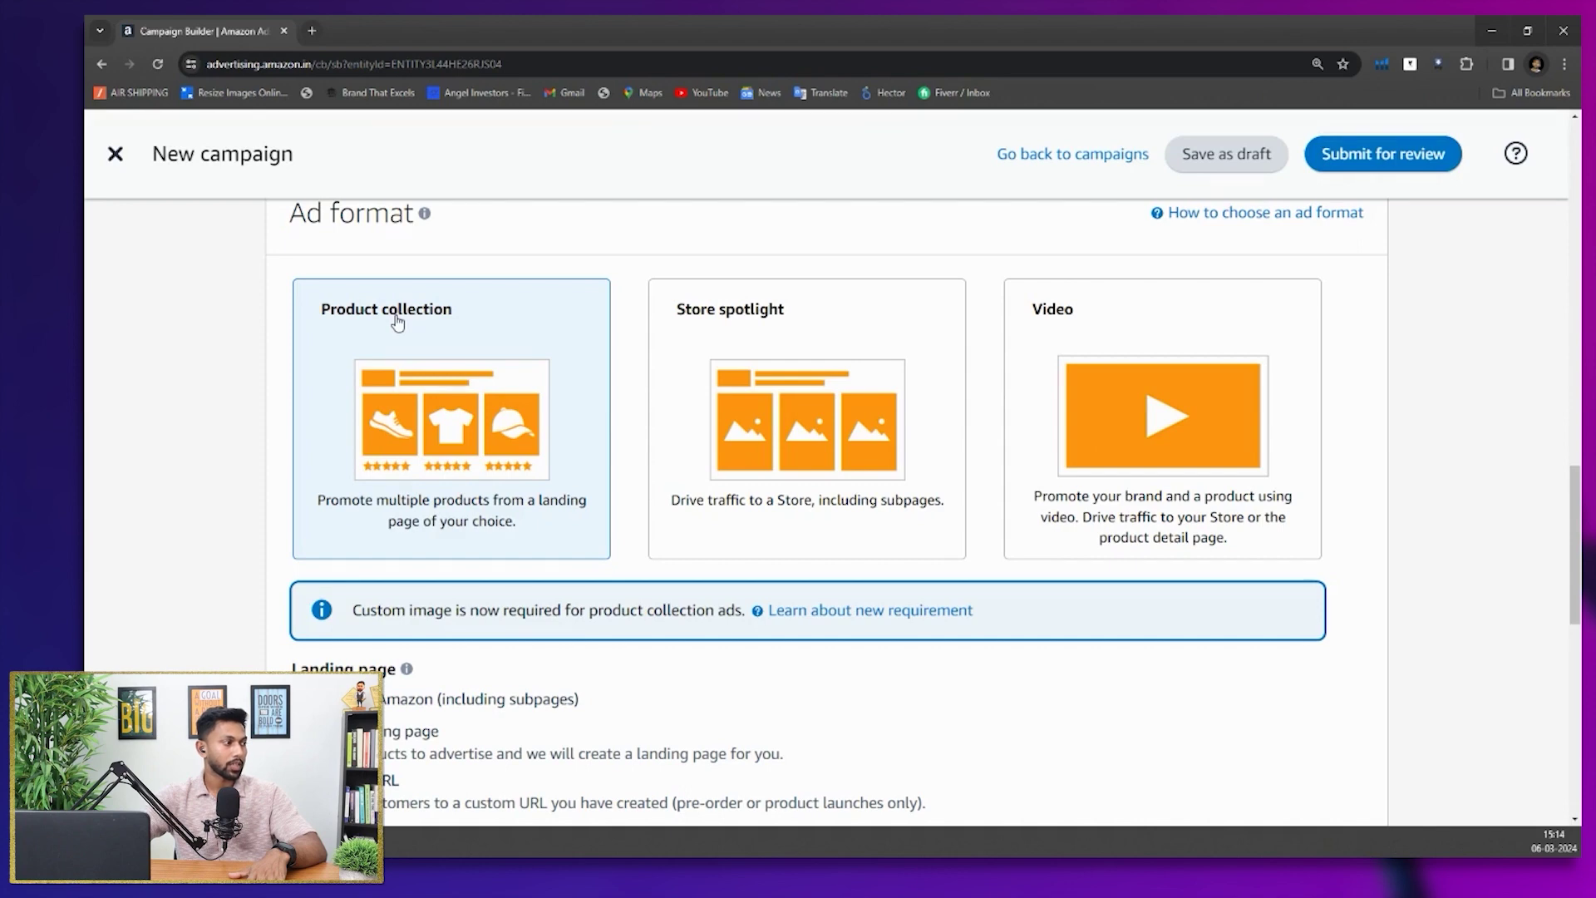
scroll(397, 323, "down", 1)
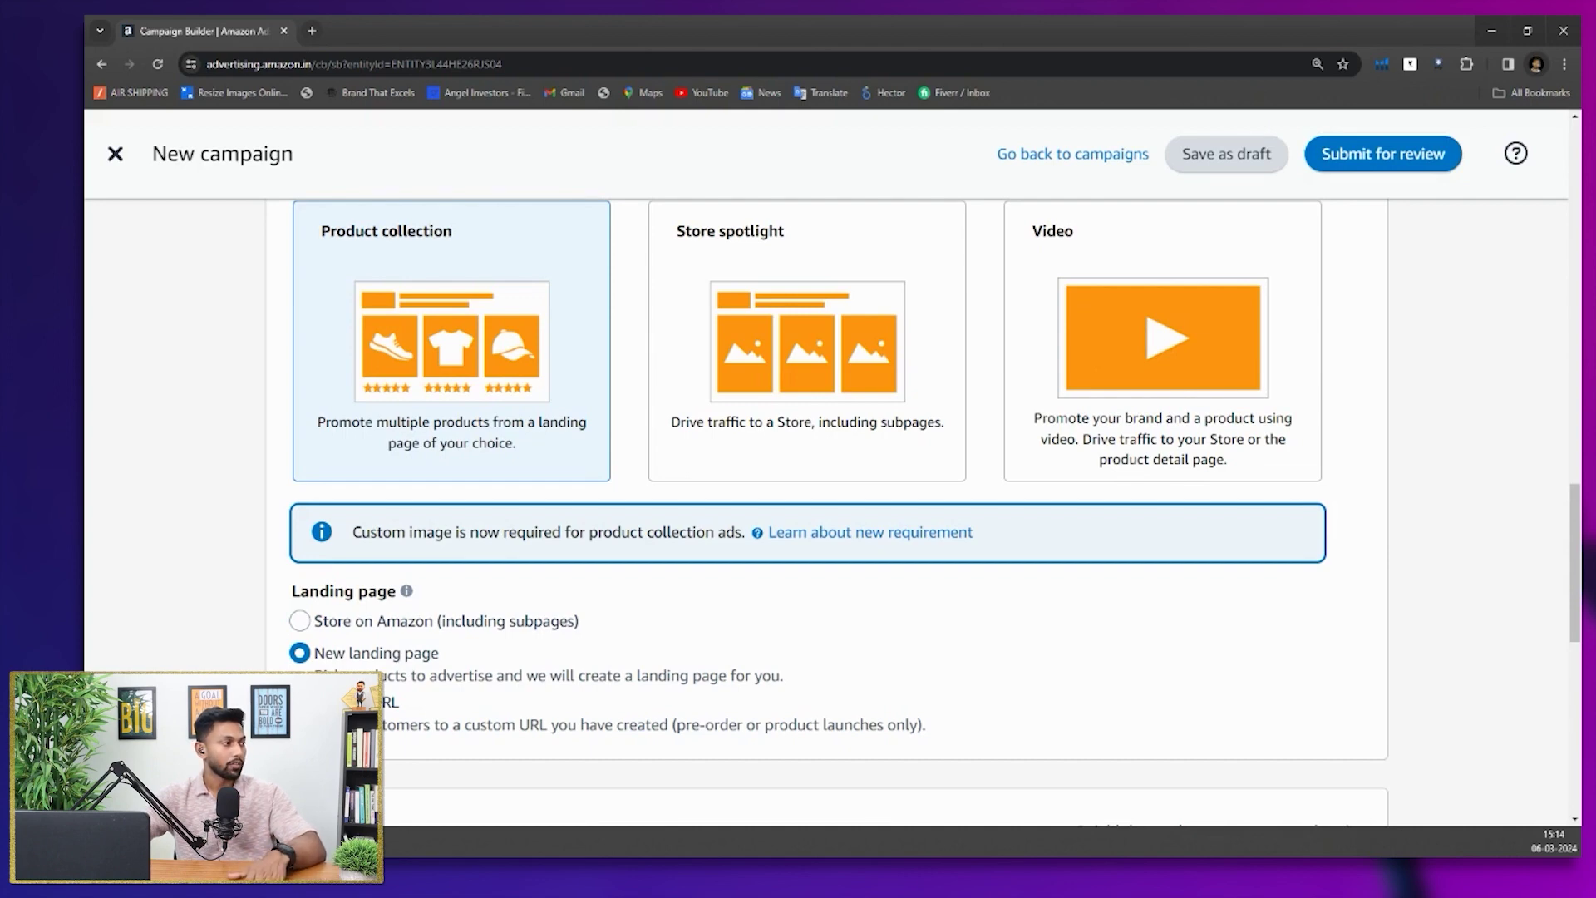
left_click(300, 624)
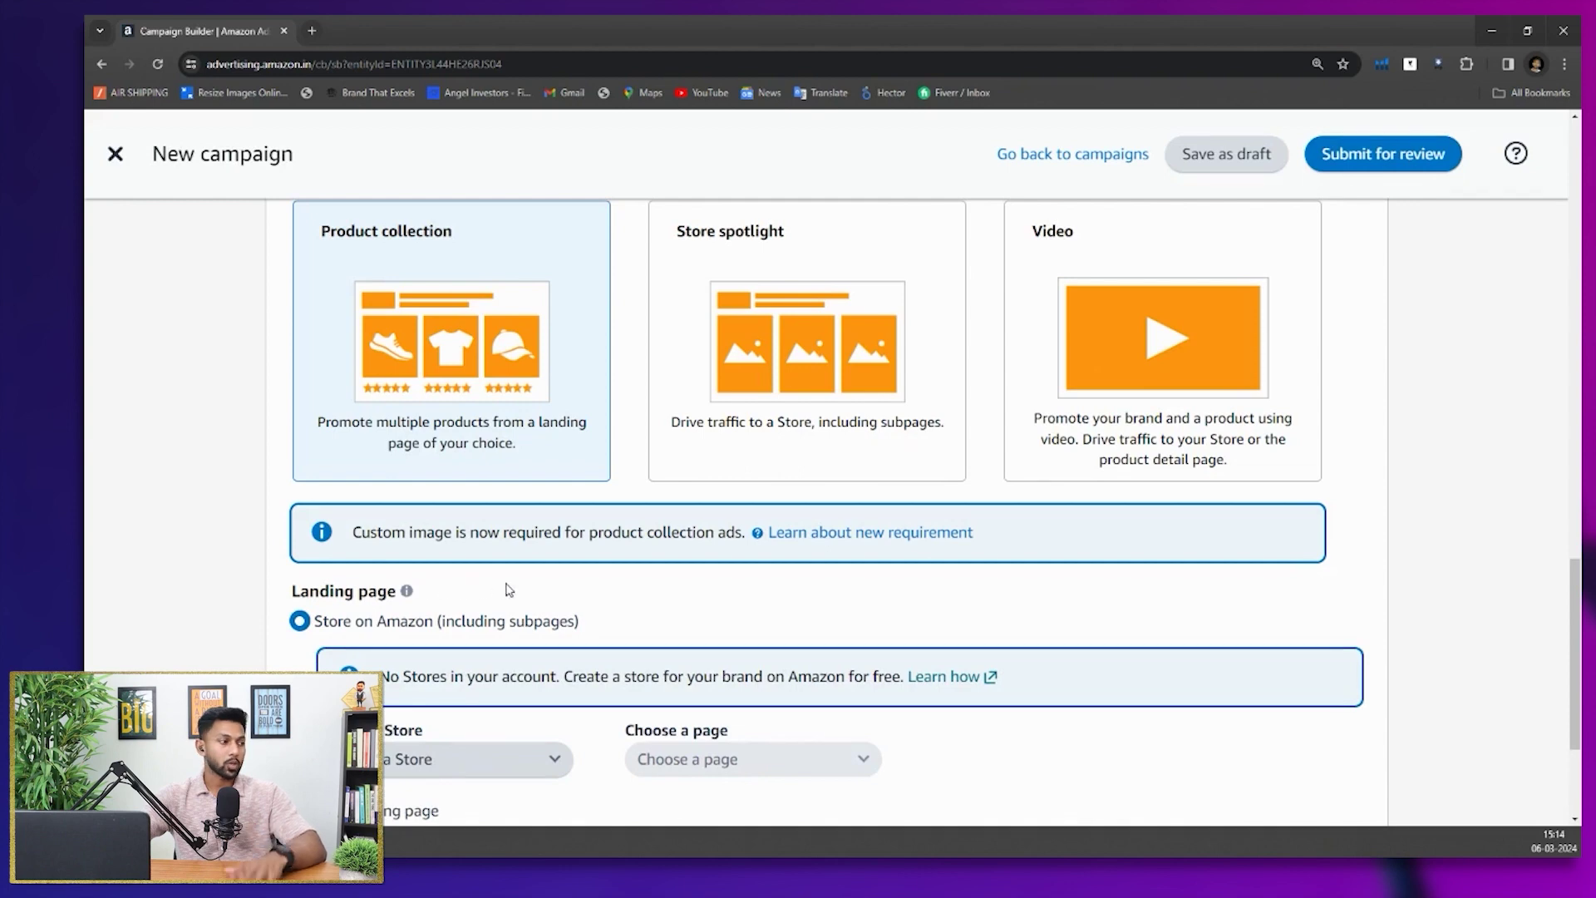
scroll(505, 588, "down", 1)
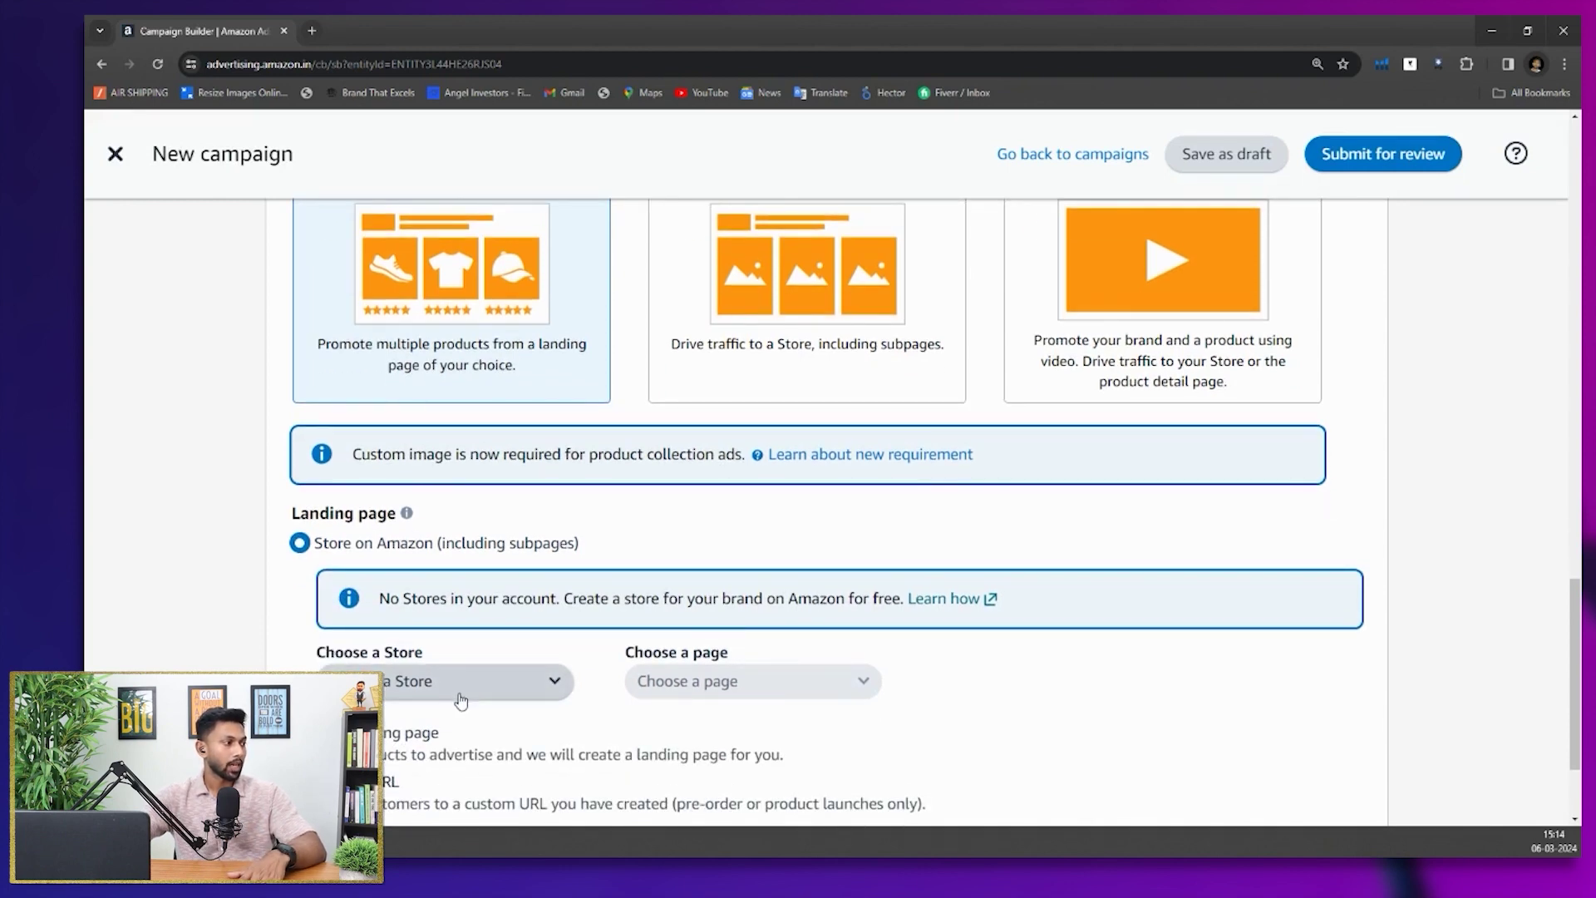
left_click(461, 701)
left_click(475, 732)
left_click(502, 773)
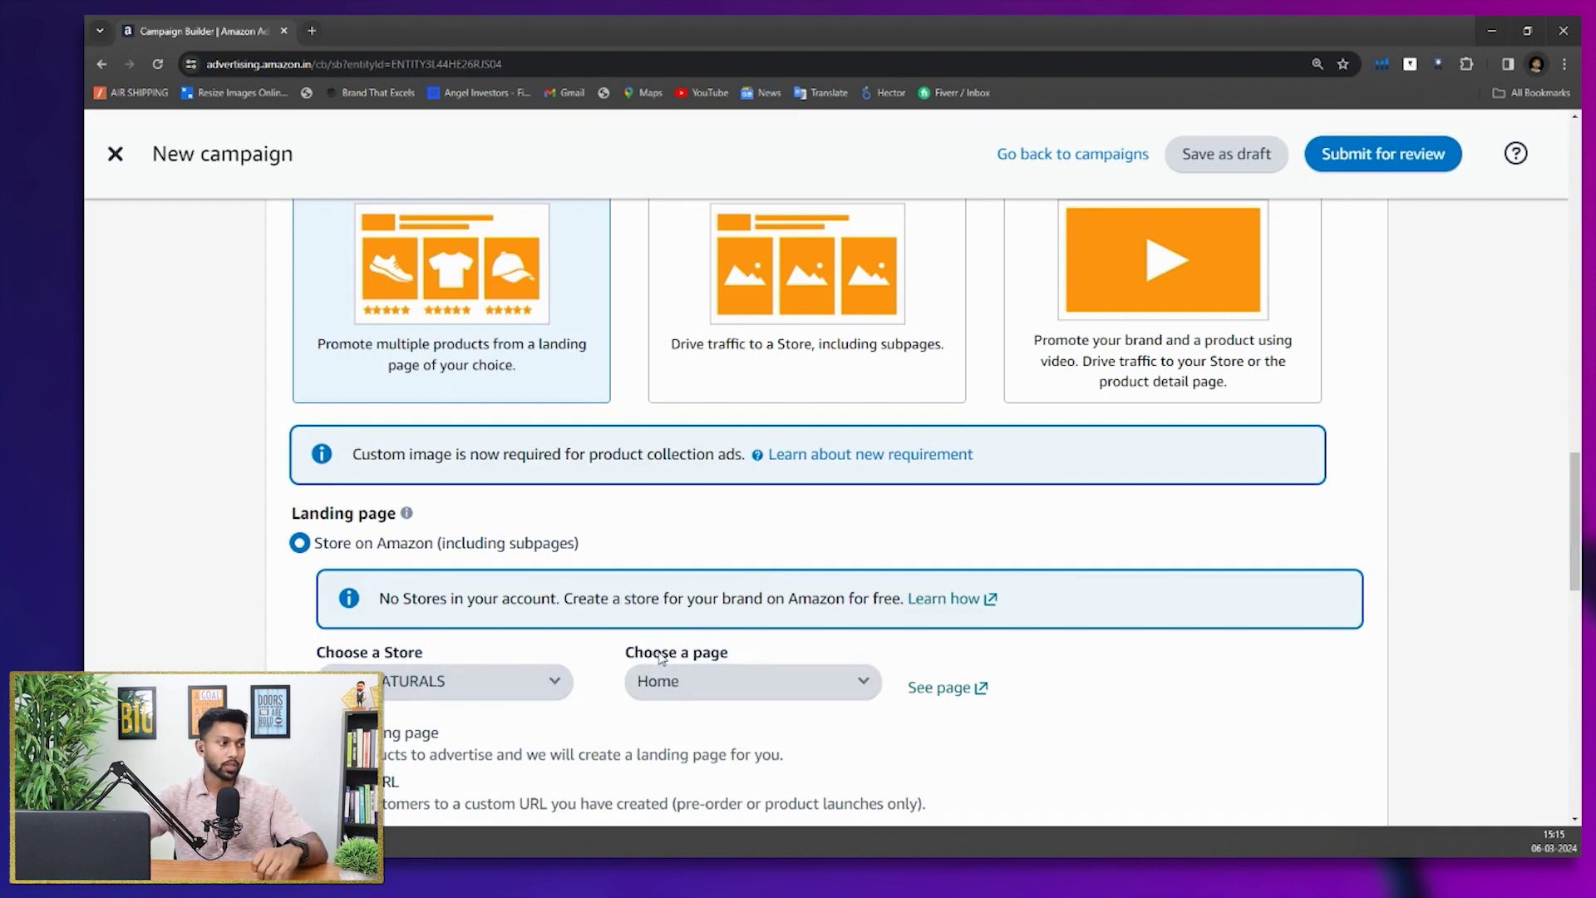
Open the chosen store page, examine the Boldfit brand storefront as an example, and return to the campaign builder
left_click(935, 689)
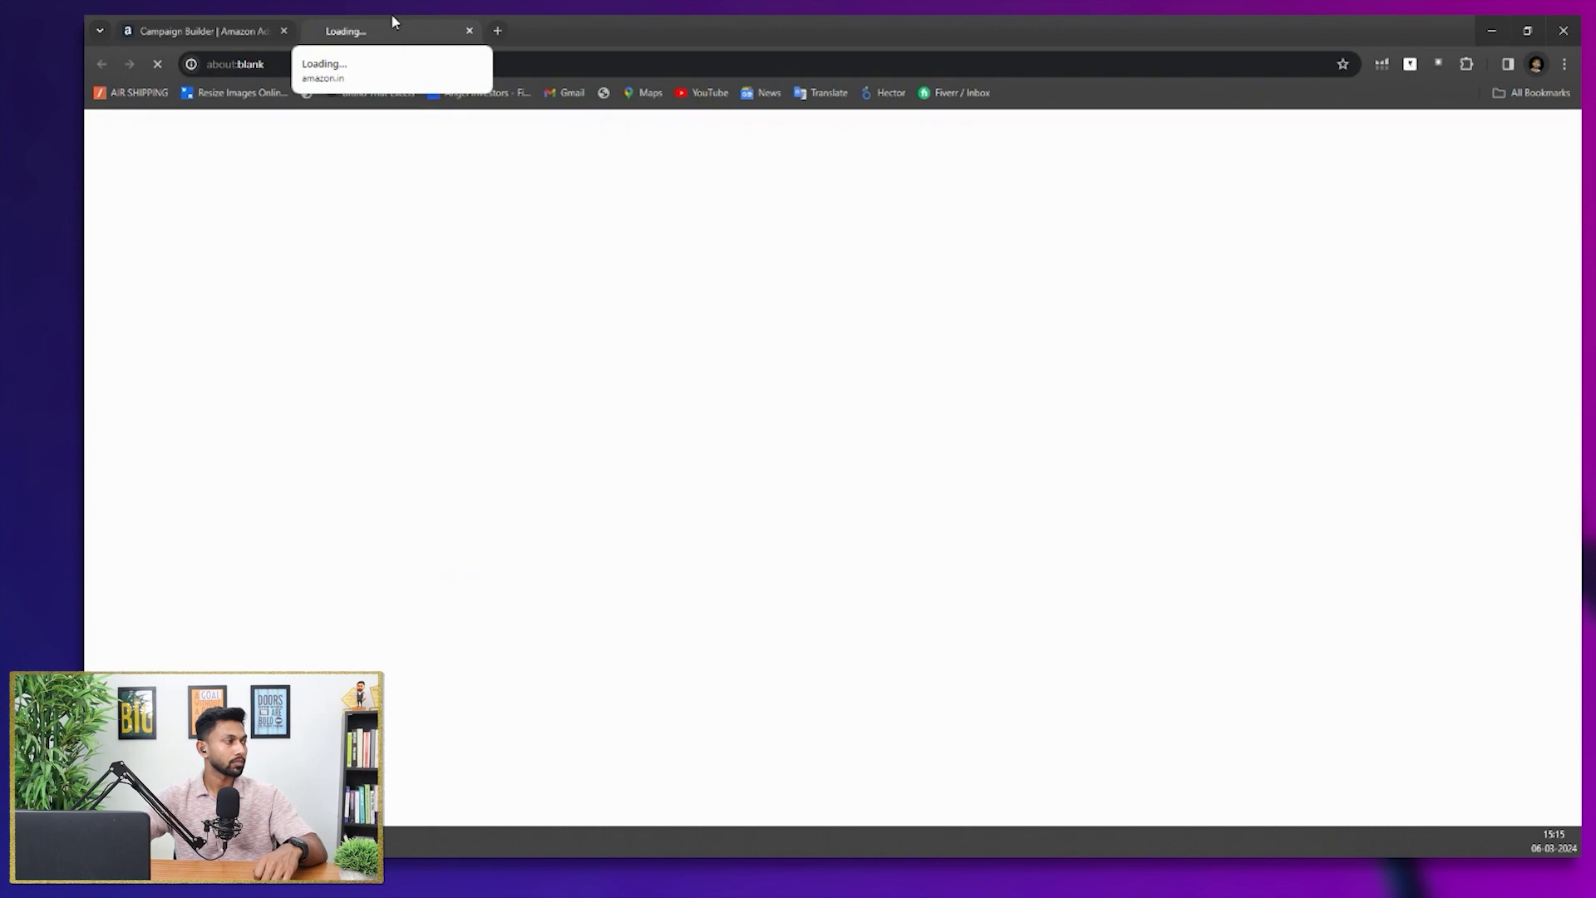
left_click(522, 428)
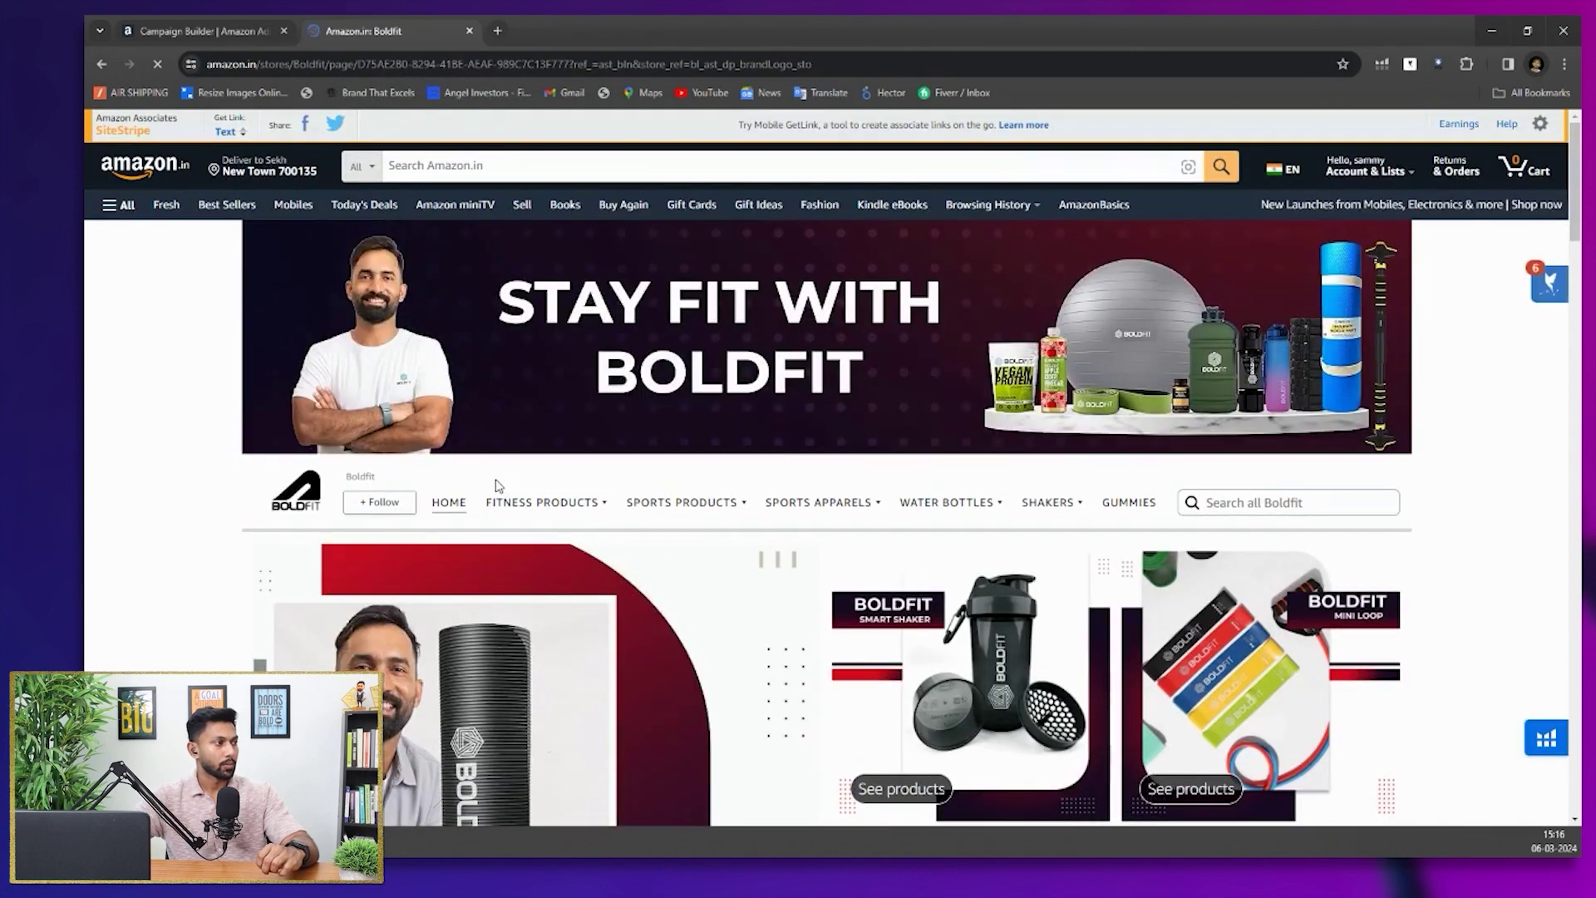
scroll(496, 486, "down", 3)
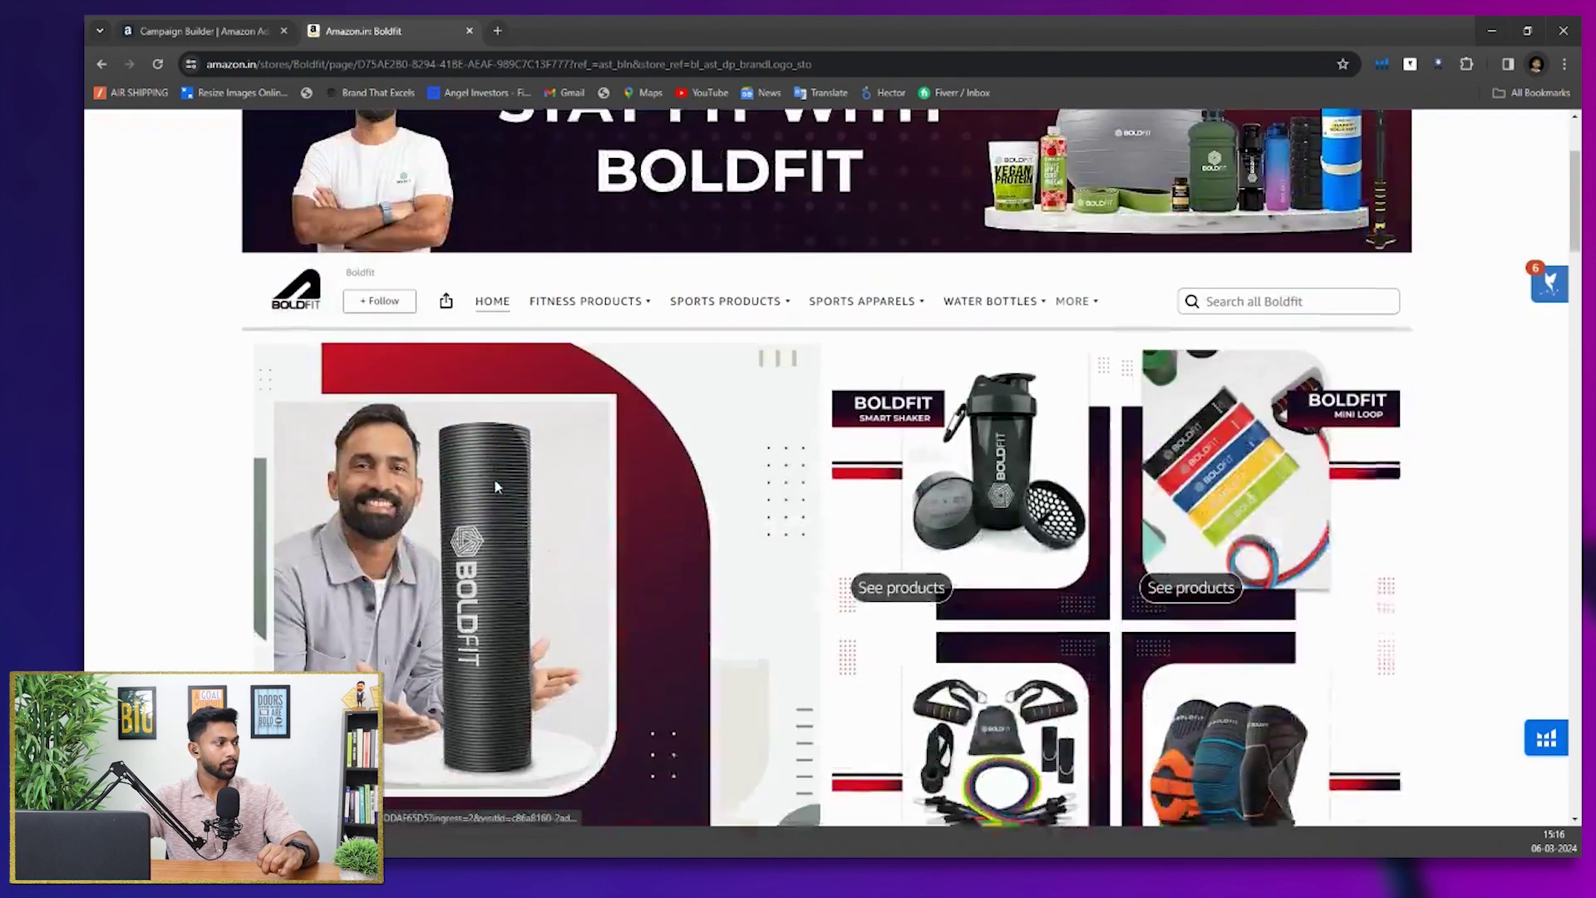
scroll(496, 487, "down", 2)
scroll(496, 486, "down", 5)
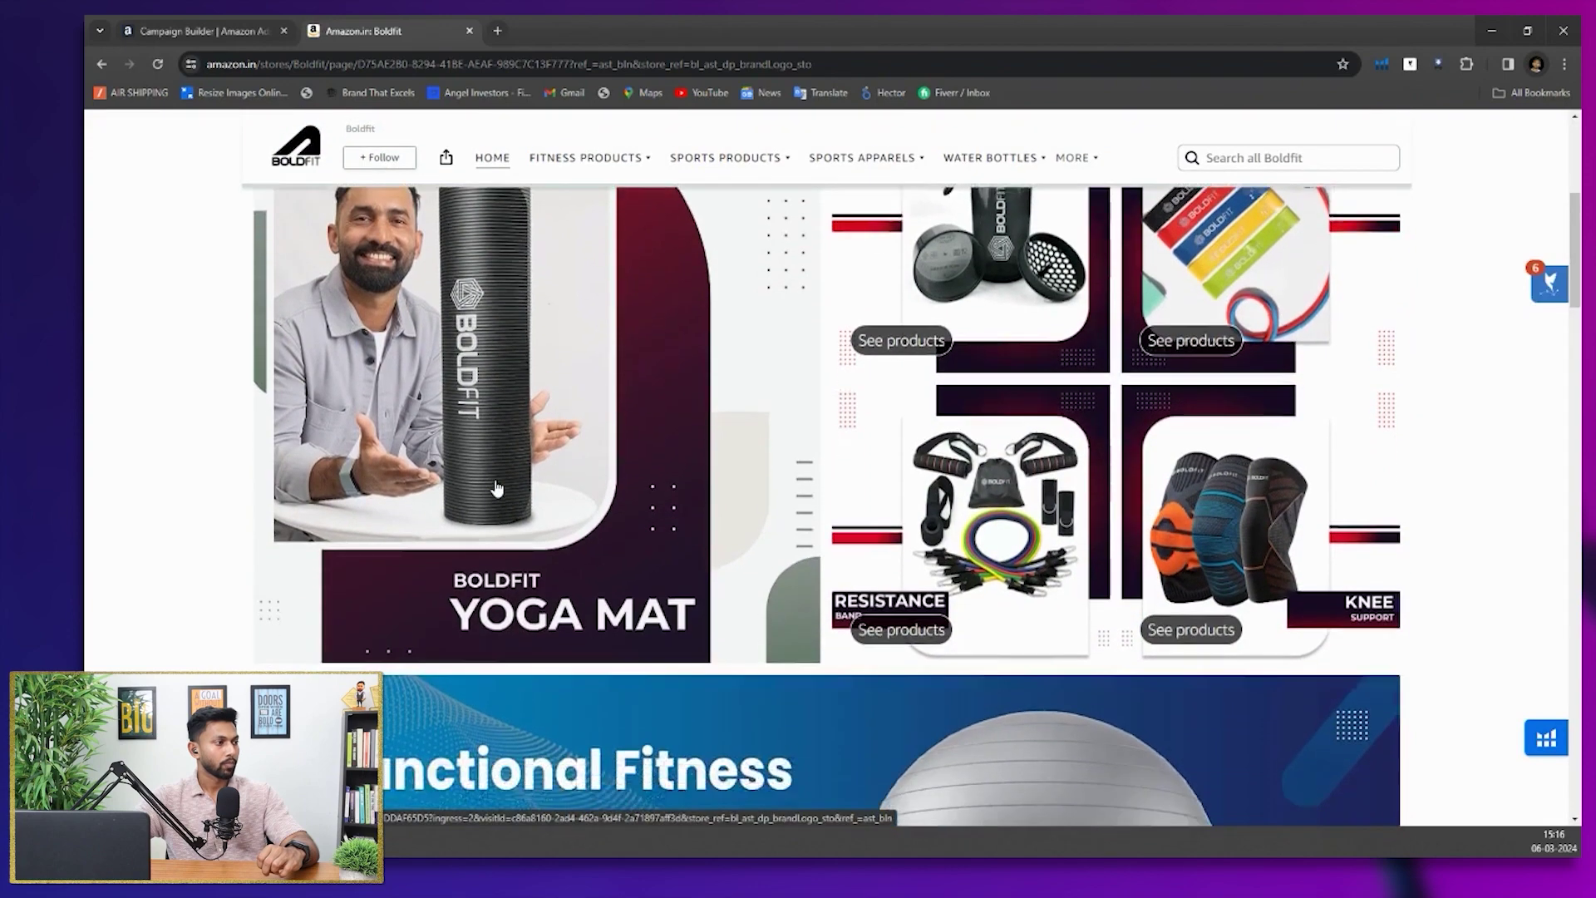
scroll(496, 486, "down", 3)
scroll(496, 486, "up", 9)
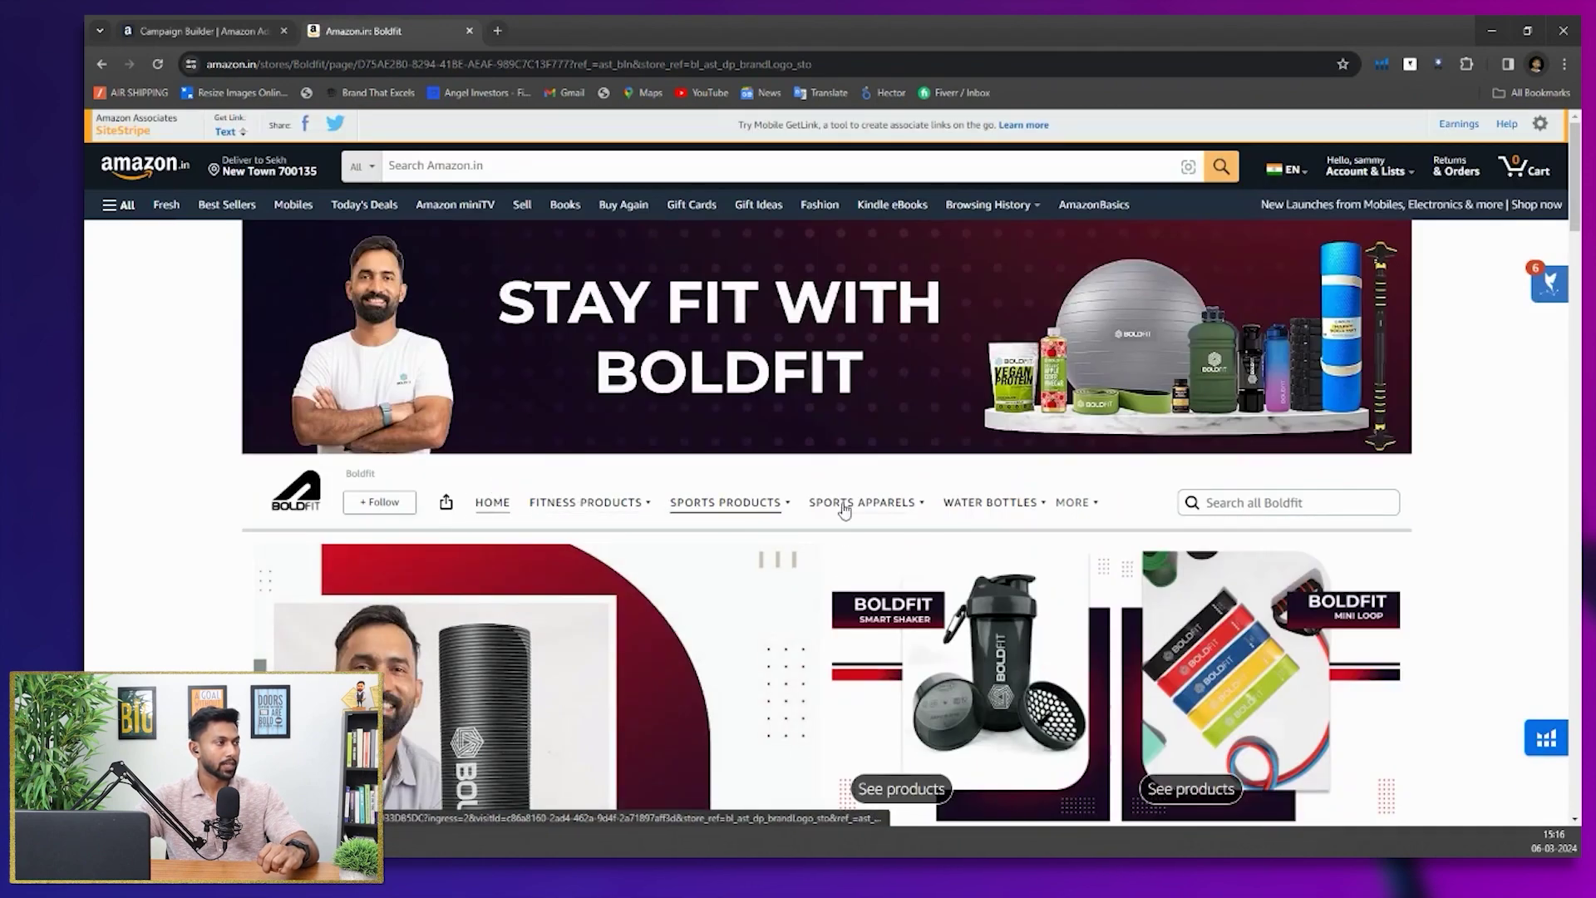
left_click(468, 32)
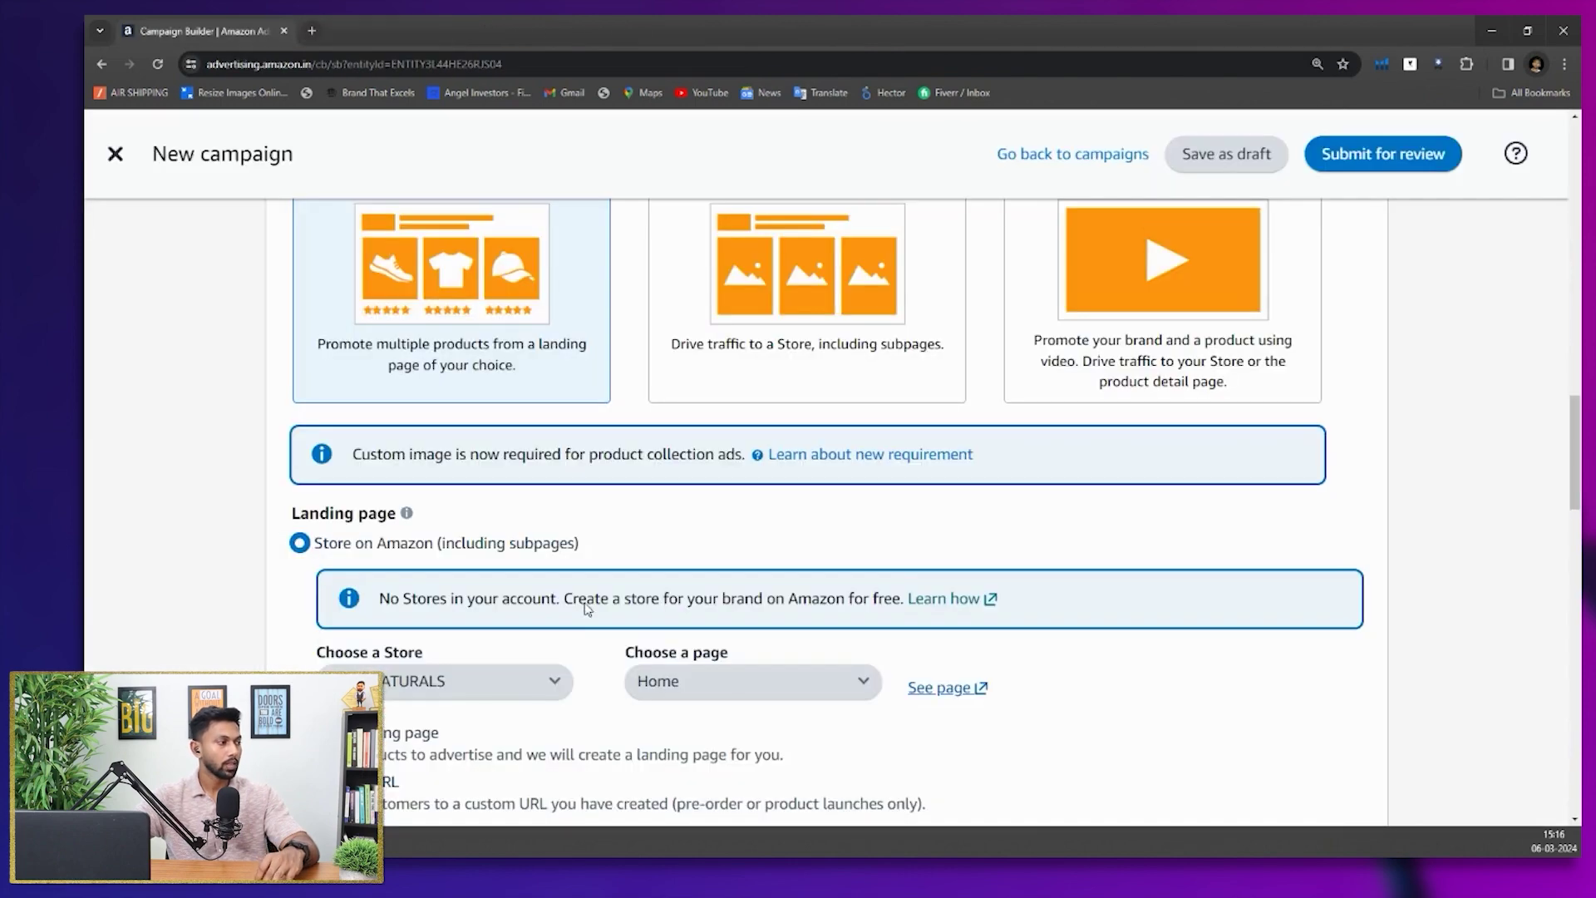
Look through the IRIDA NATURALS store's available pages and switch the landing page to New landing page
scroll(586, 582, "down", 2)
left_click(708, 541)
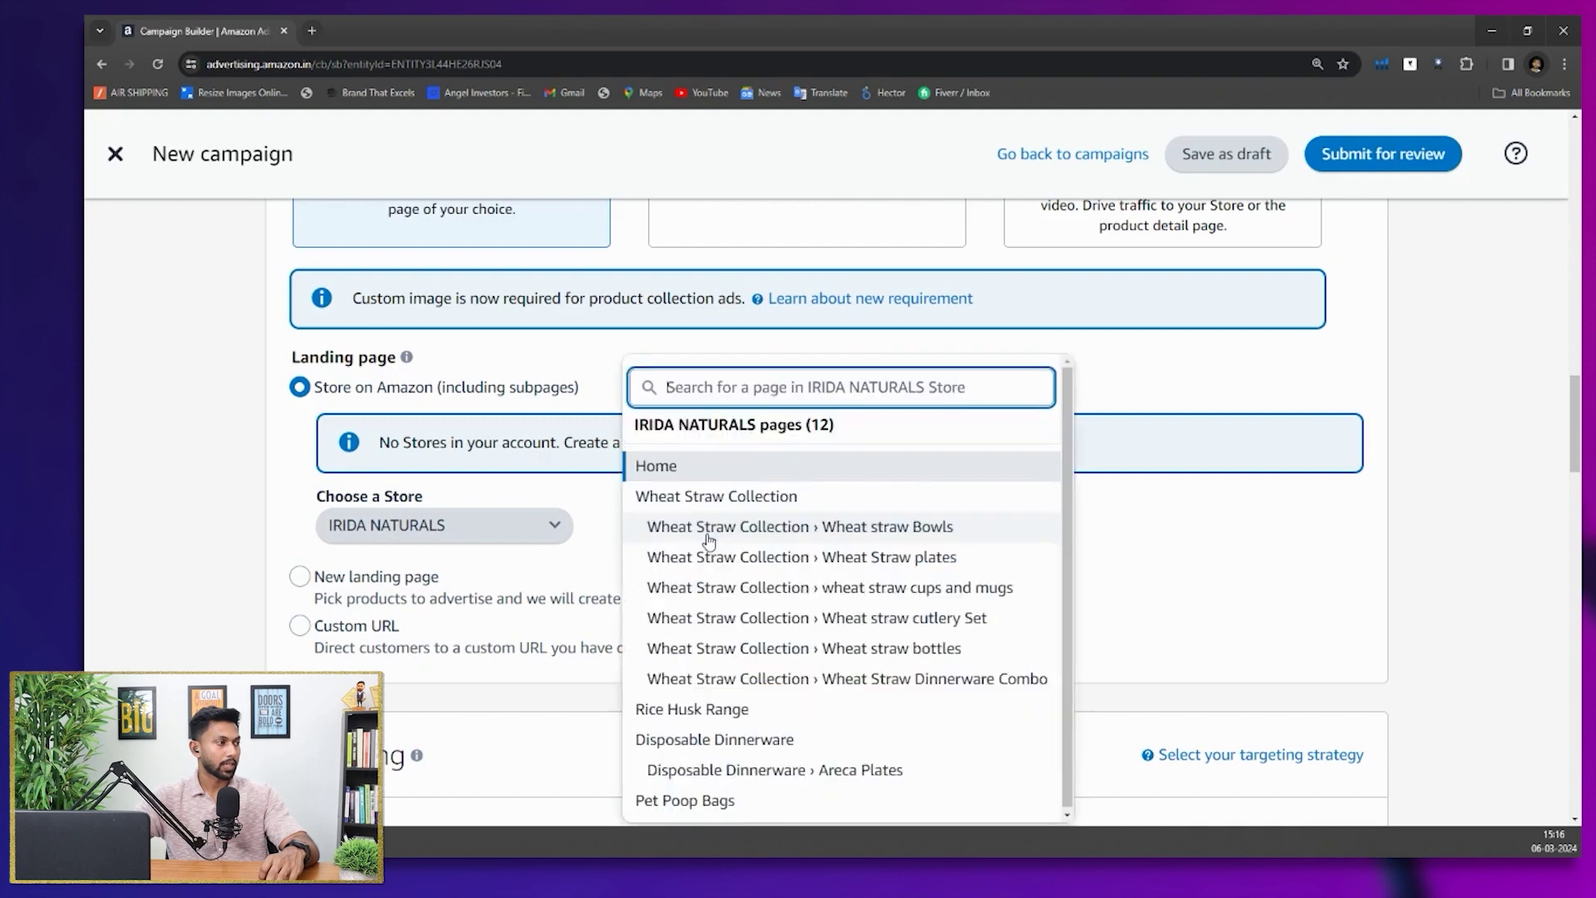
left_click(610, 523)
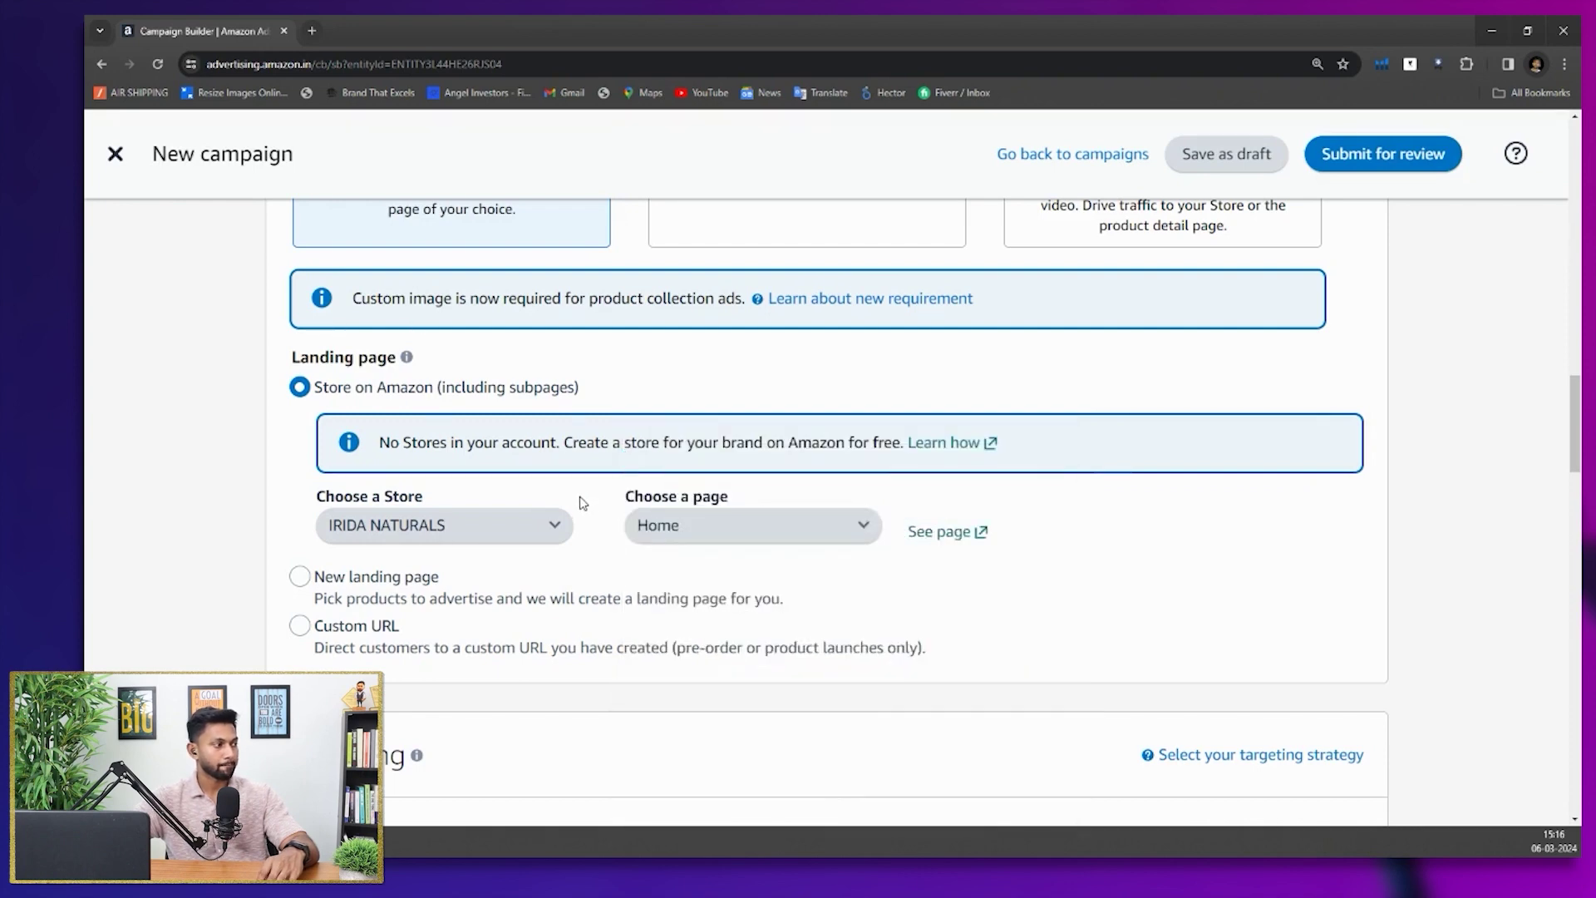
left_click(386, 599)
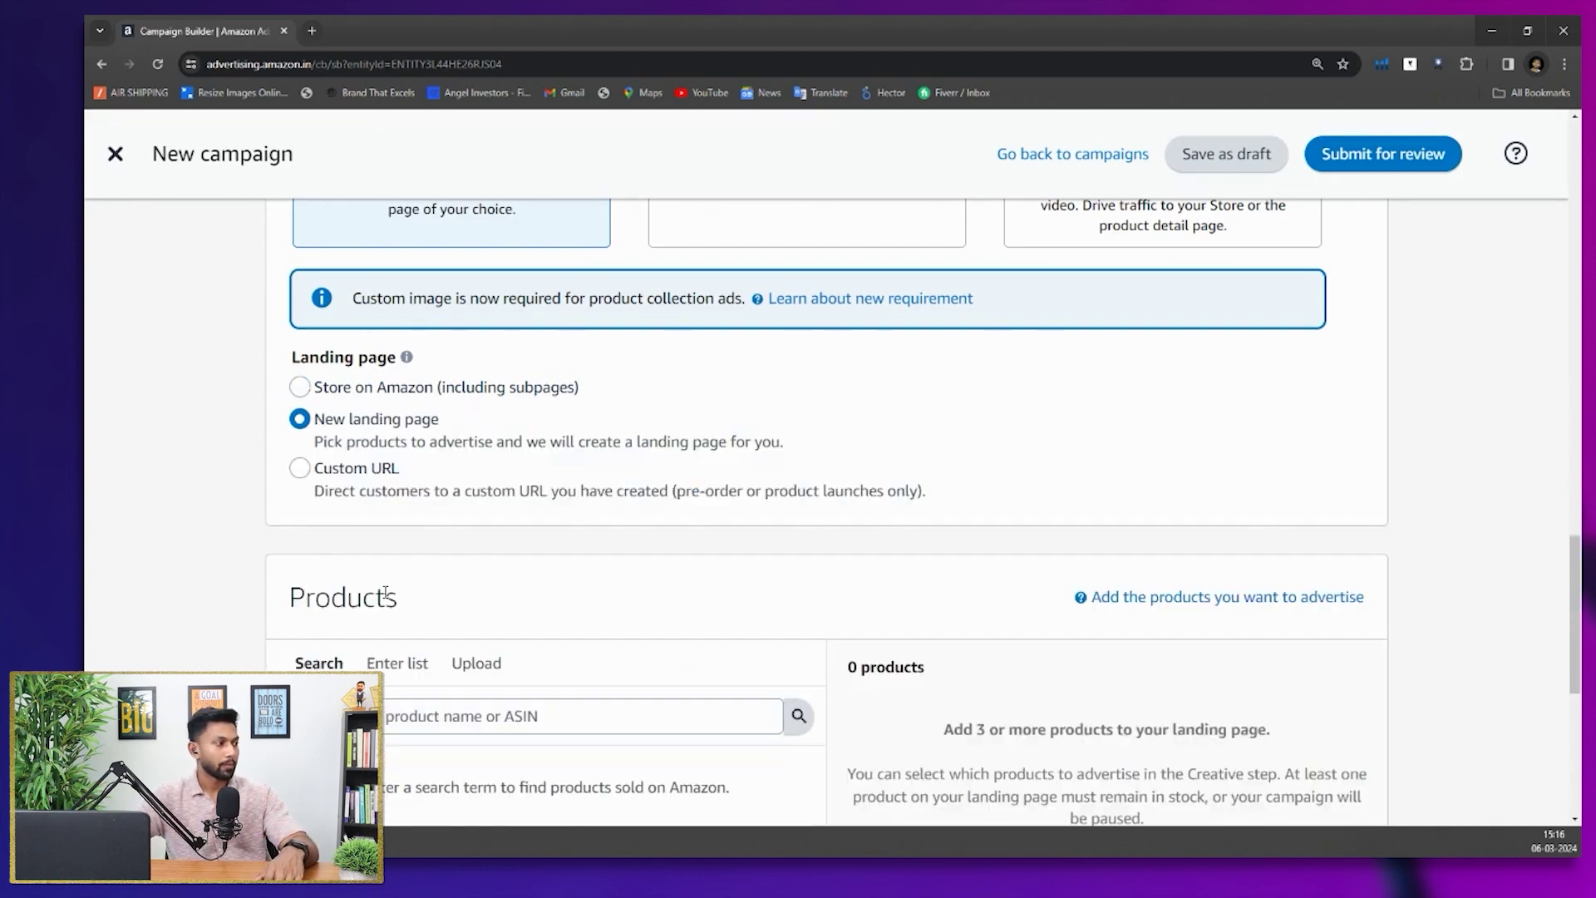
Search the products for IRIDA and add the IRIDA NATURALS snack plate with its variations to the new landing page
scroll(407, 675, "down", 2)
left_click(440, 566)
type("IRIDA")
left_click(799, 559)
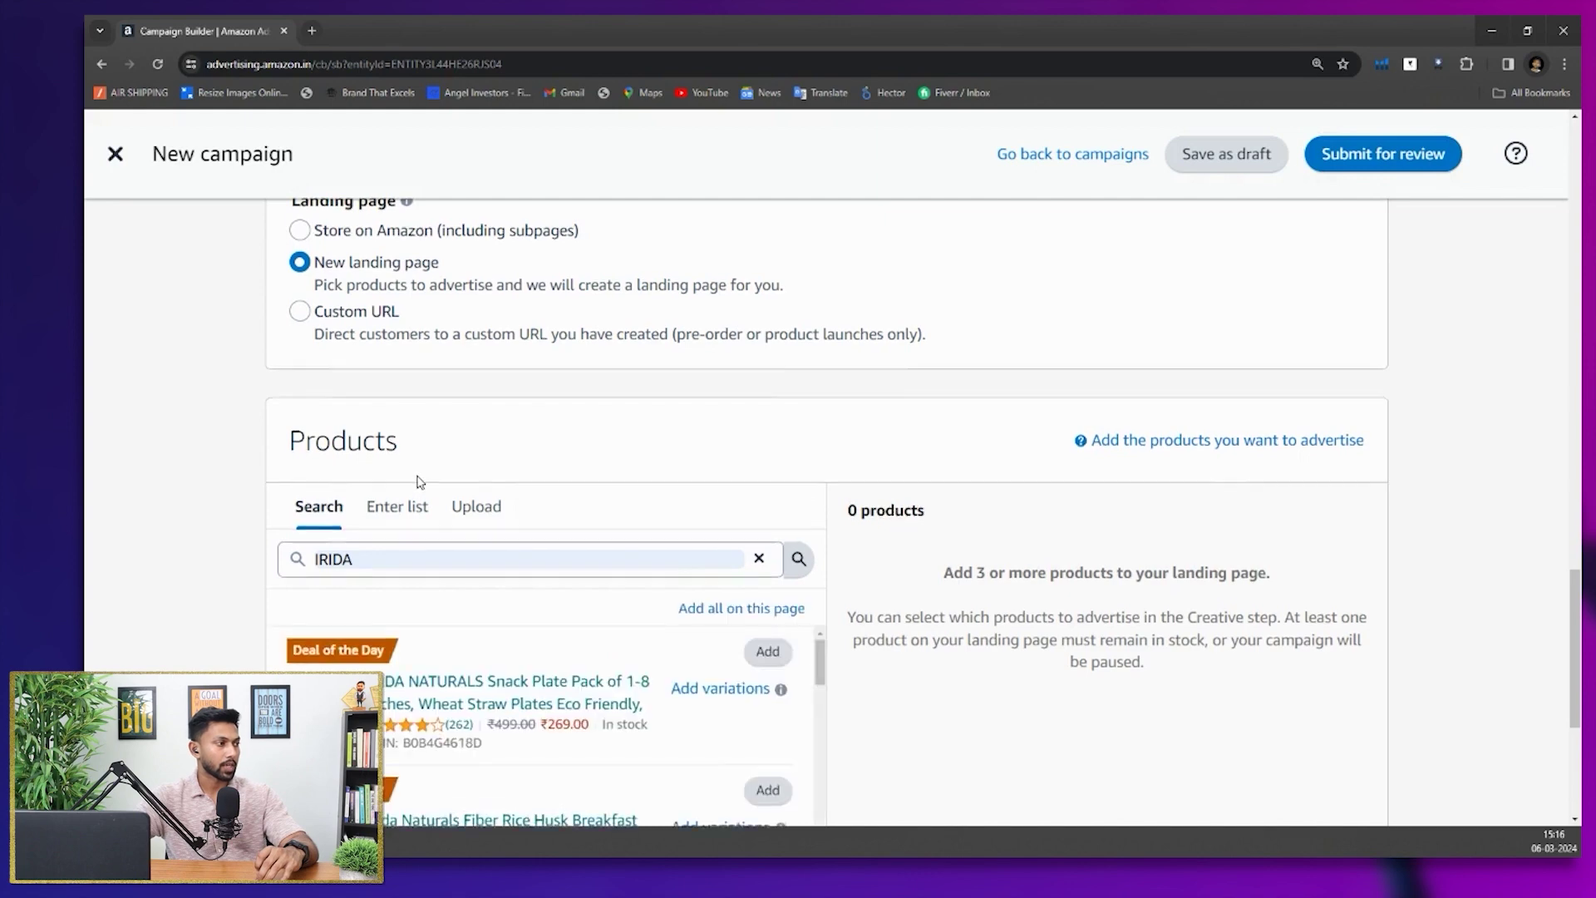
scroll(788, 509, "down", 3)
left_click(769, 419)
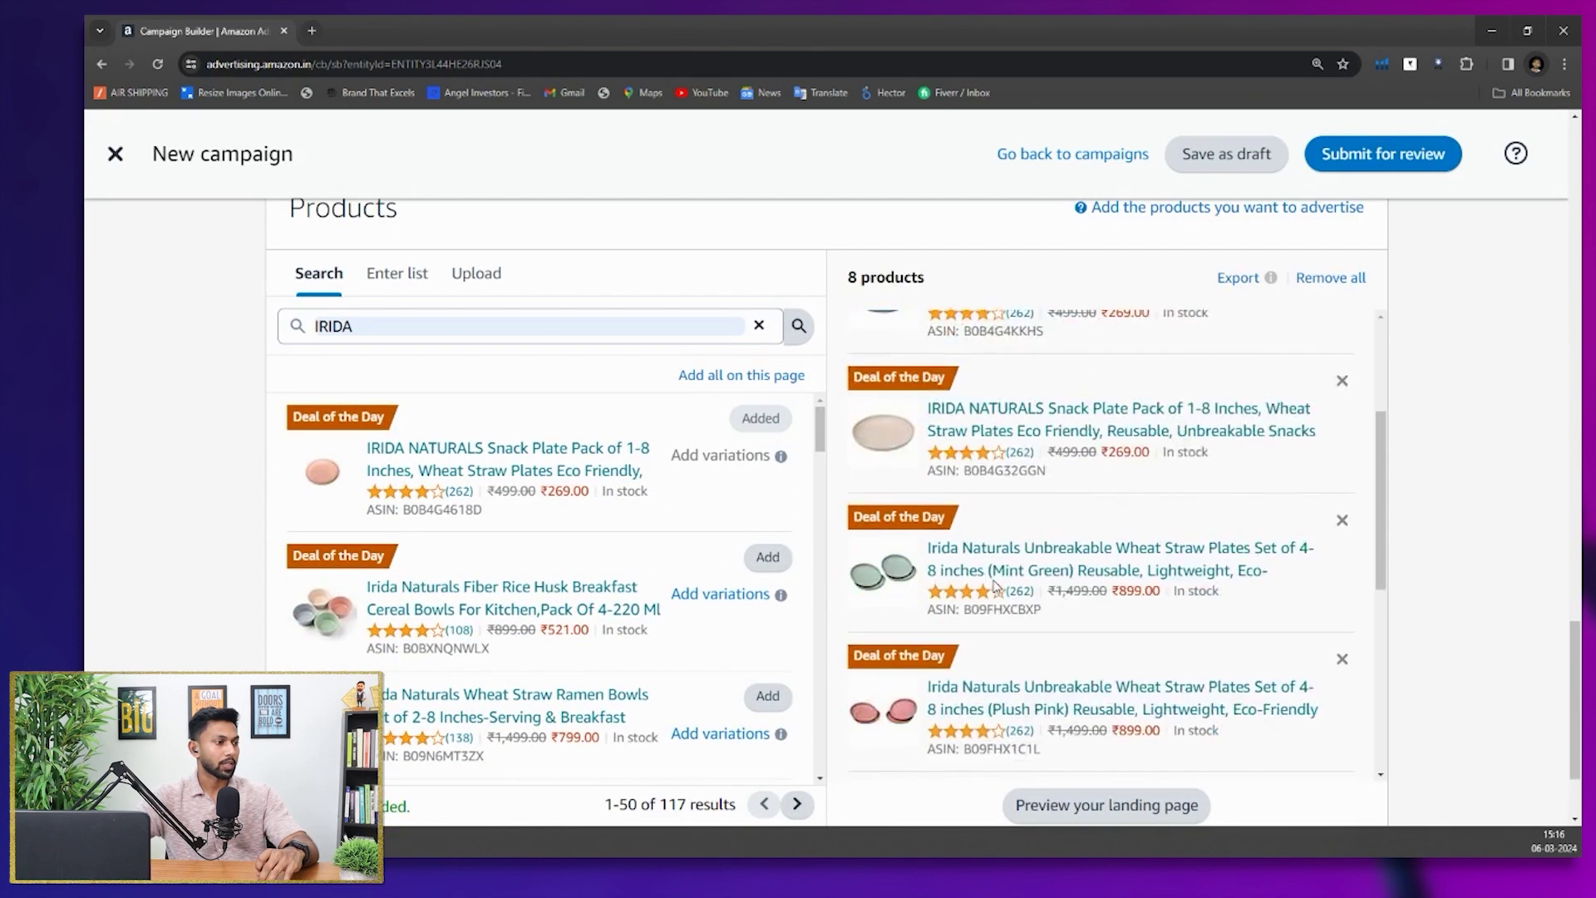
Preview the new landing page, look over the products it displays, and close the preview
left_click(1069, 810)
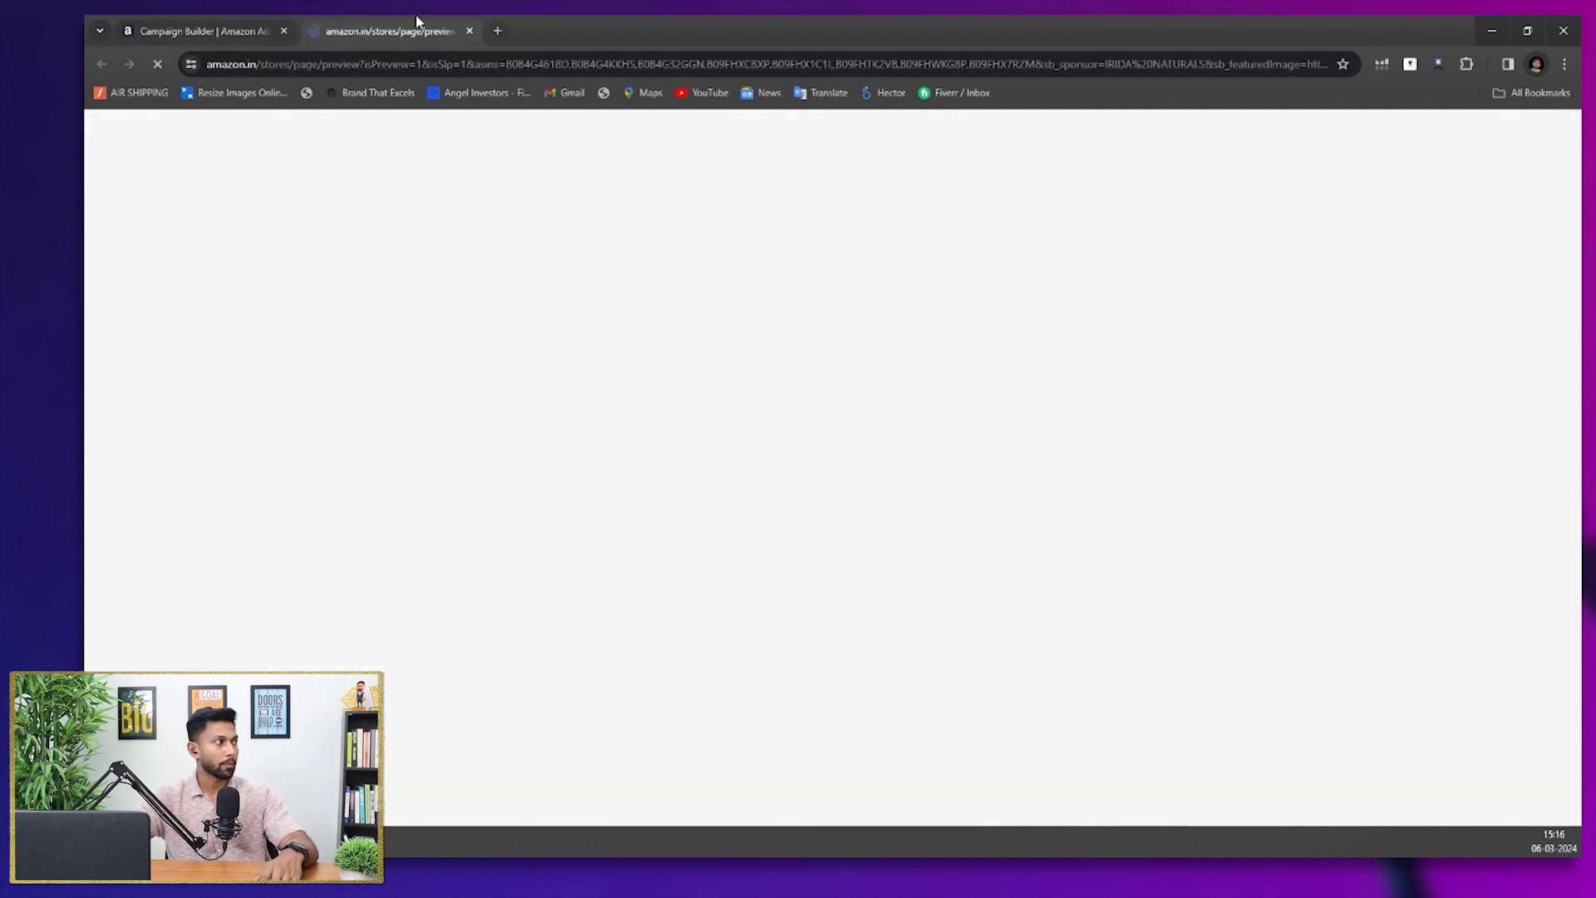
key("ctrl+shift+Tab")
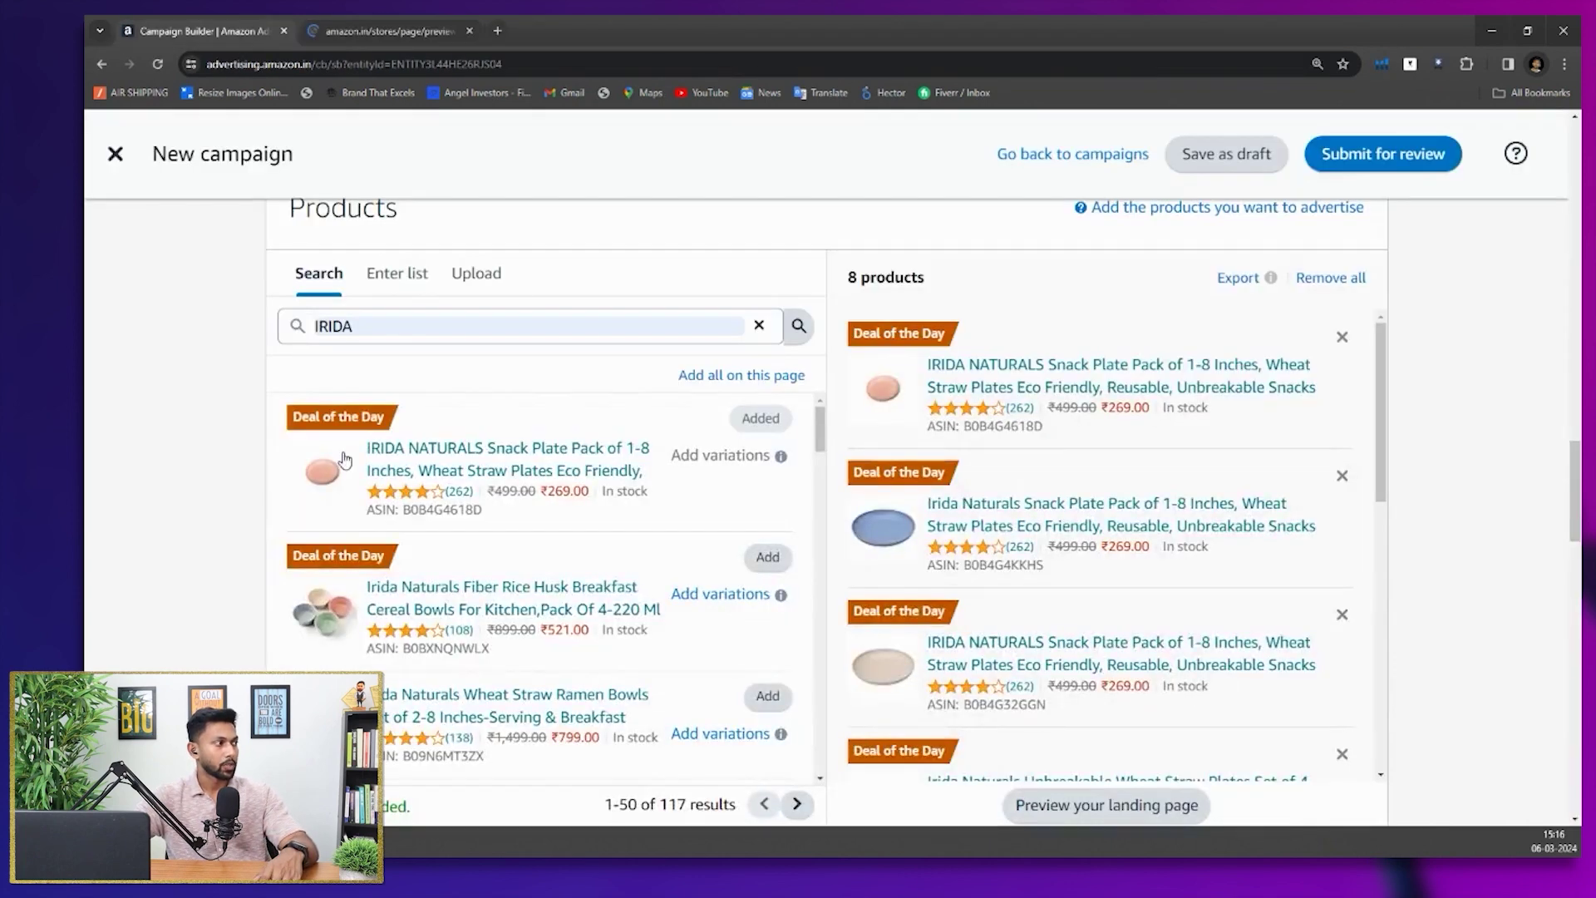
scroll(178, 337, "up", 10)
scroll(176, 341, "down", 8)
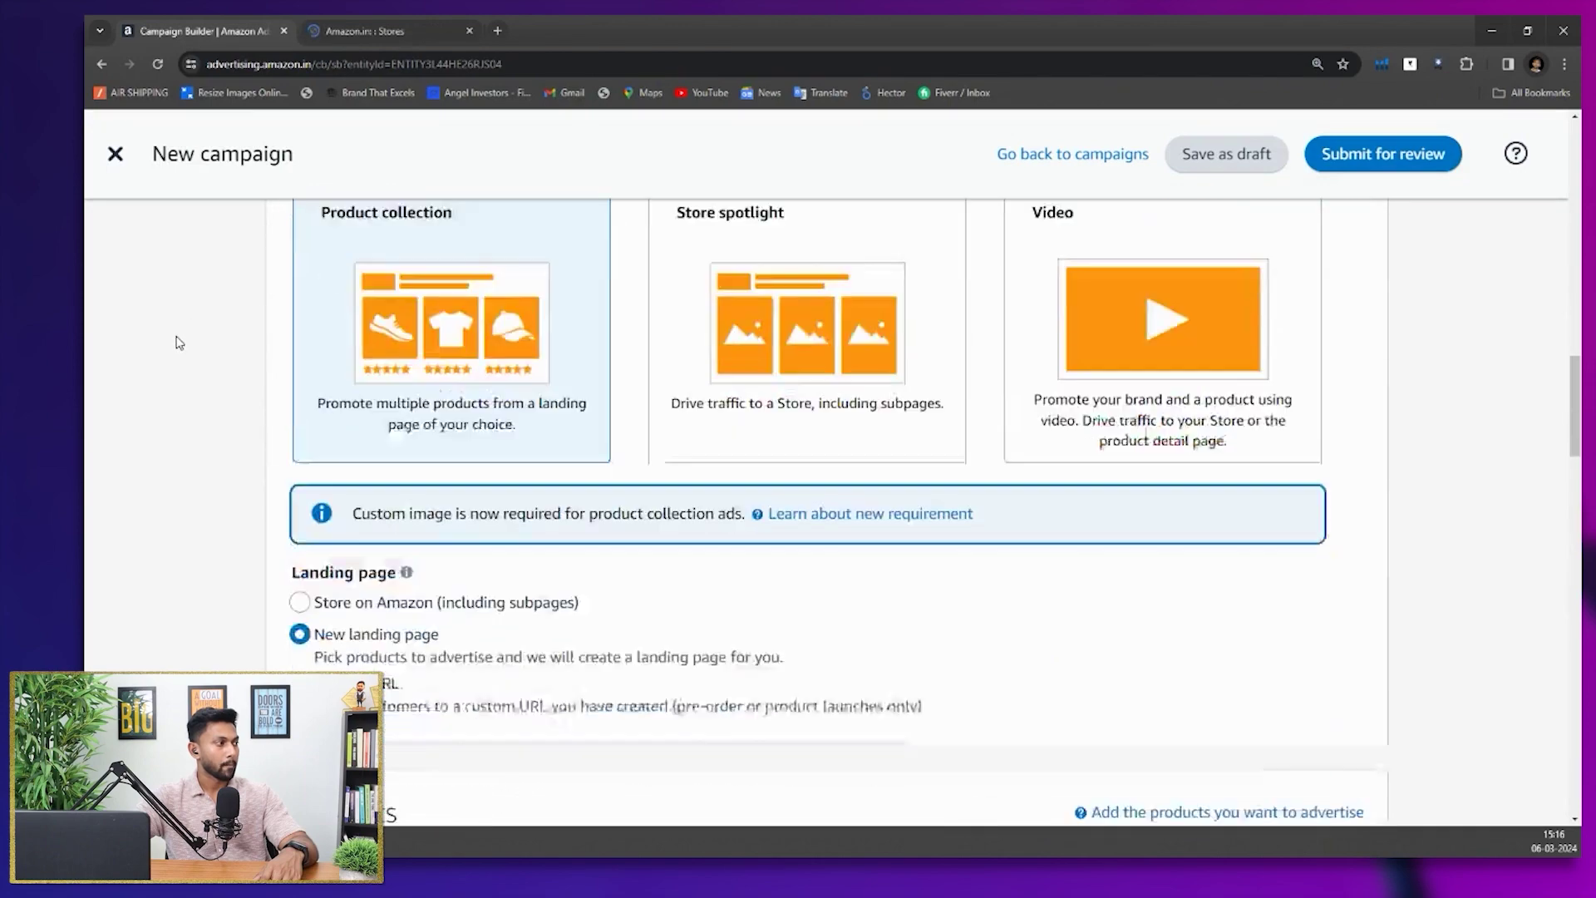
scroll(178, 342, "up", 3)
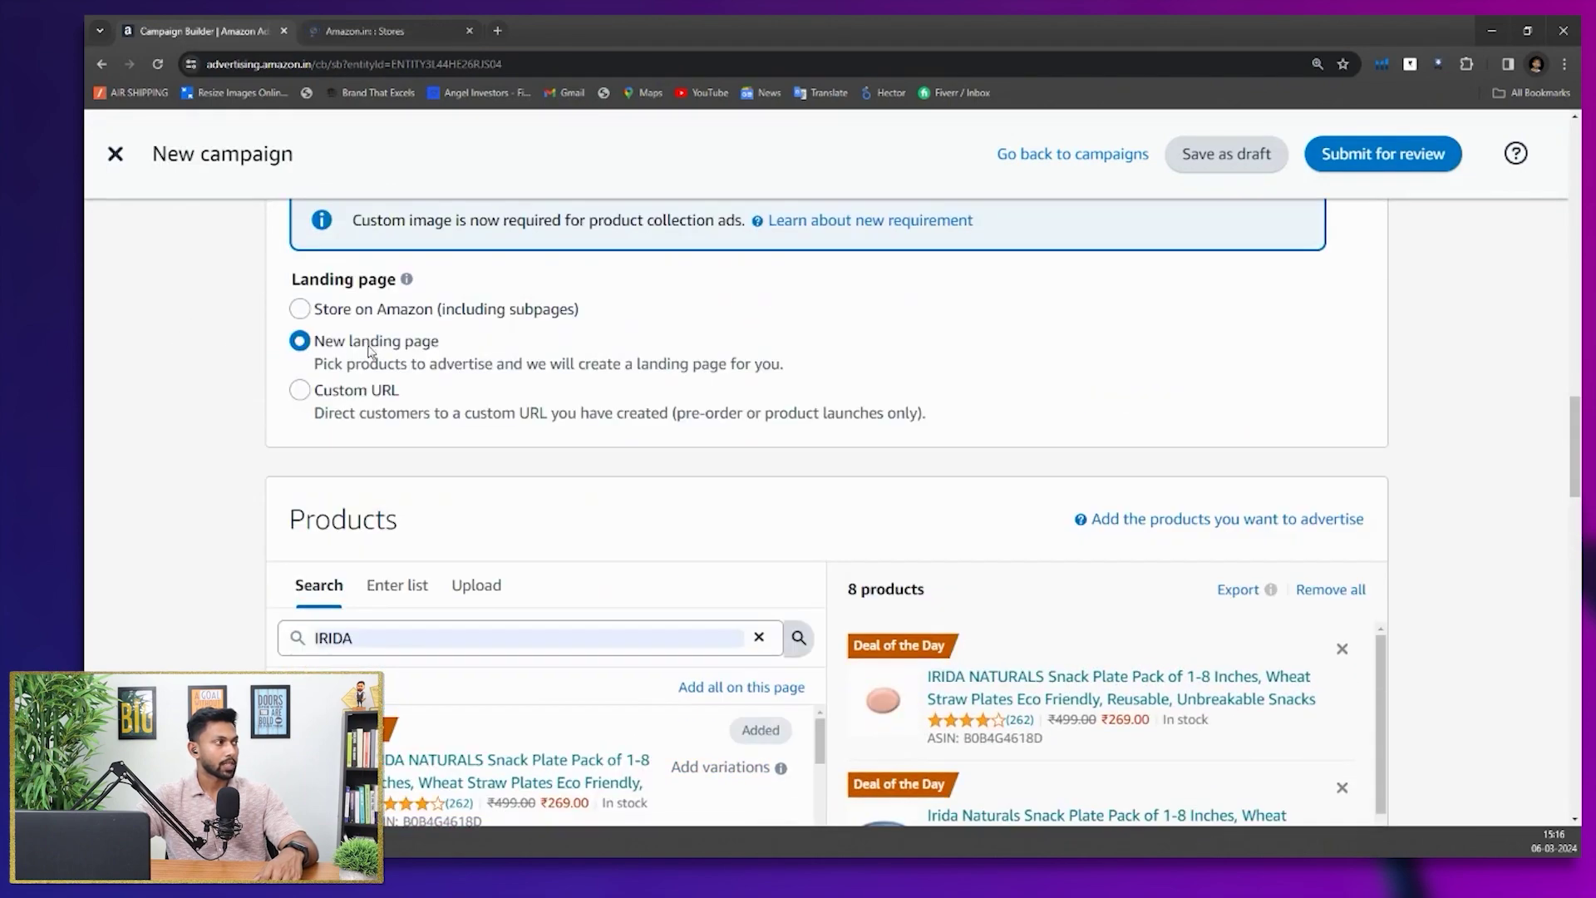
left_click(347, 25)
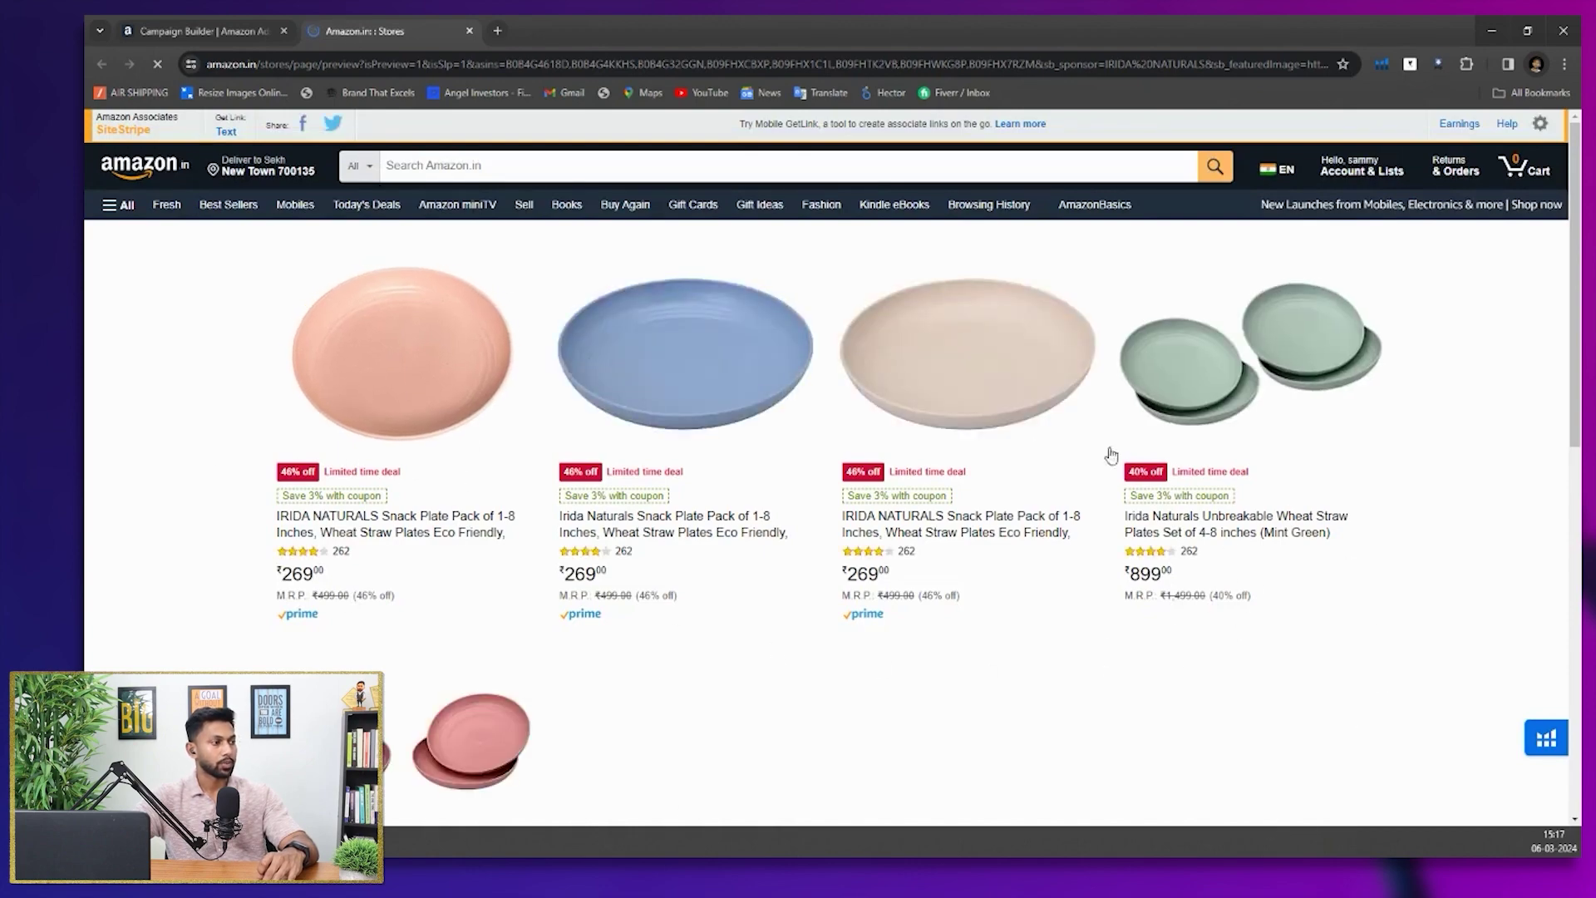
scroll(848, 675, "down", 3)
scroll(848, 675, "down", 3)
left_click(844, 668)
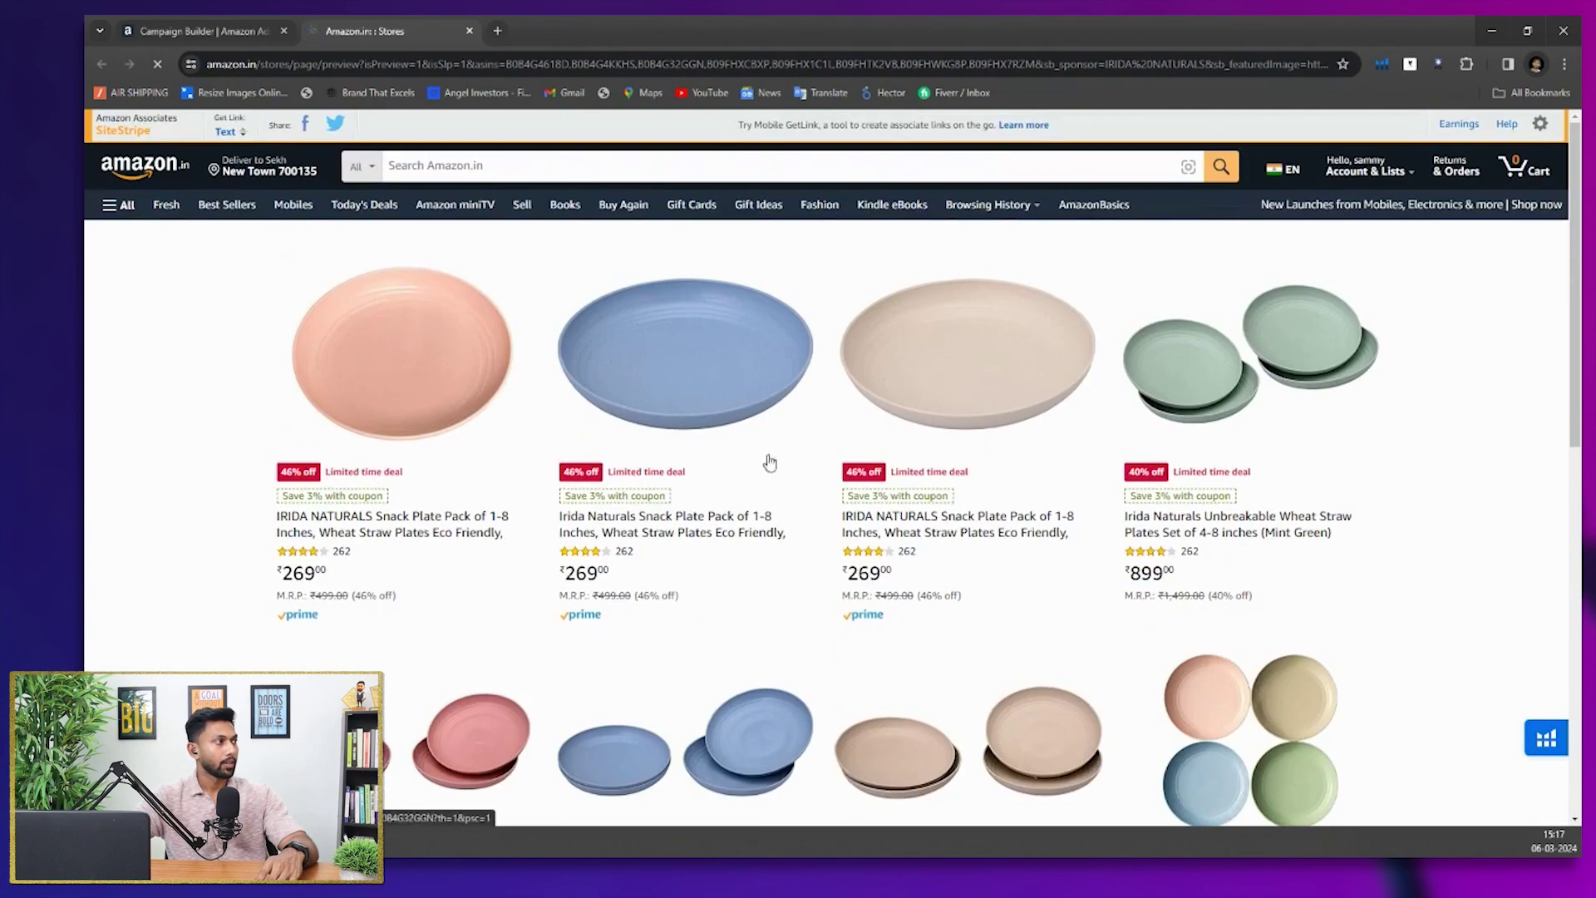
left_click(469, 31)
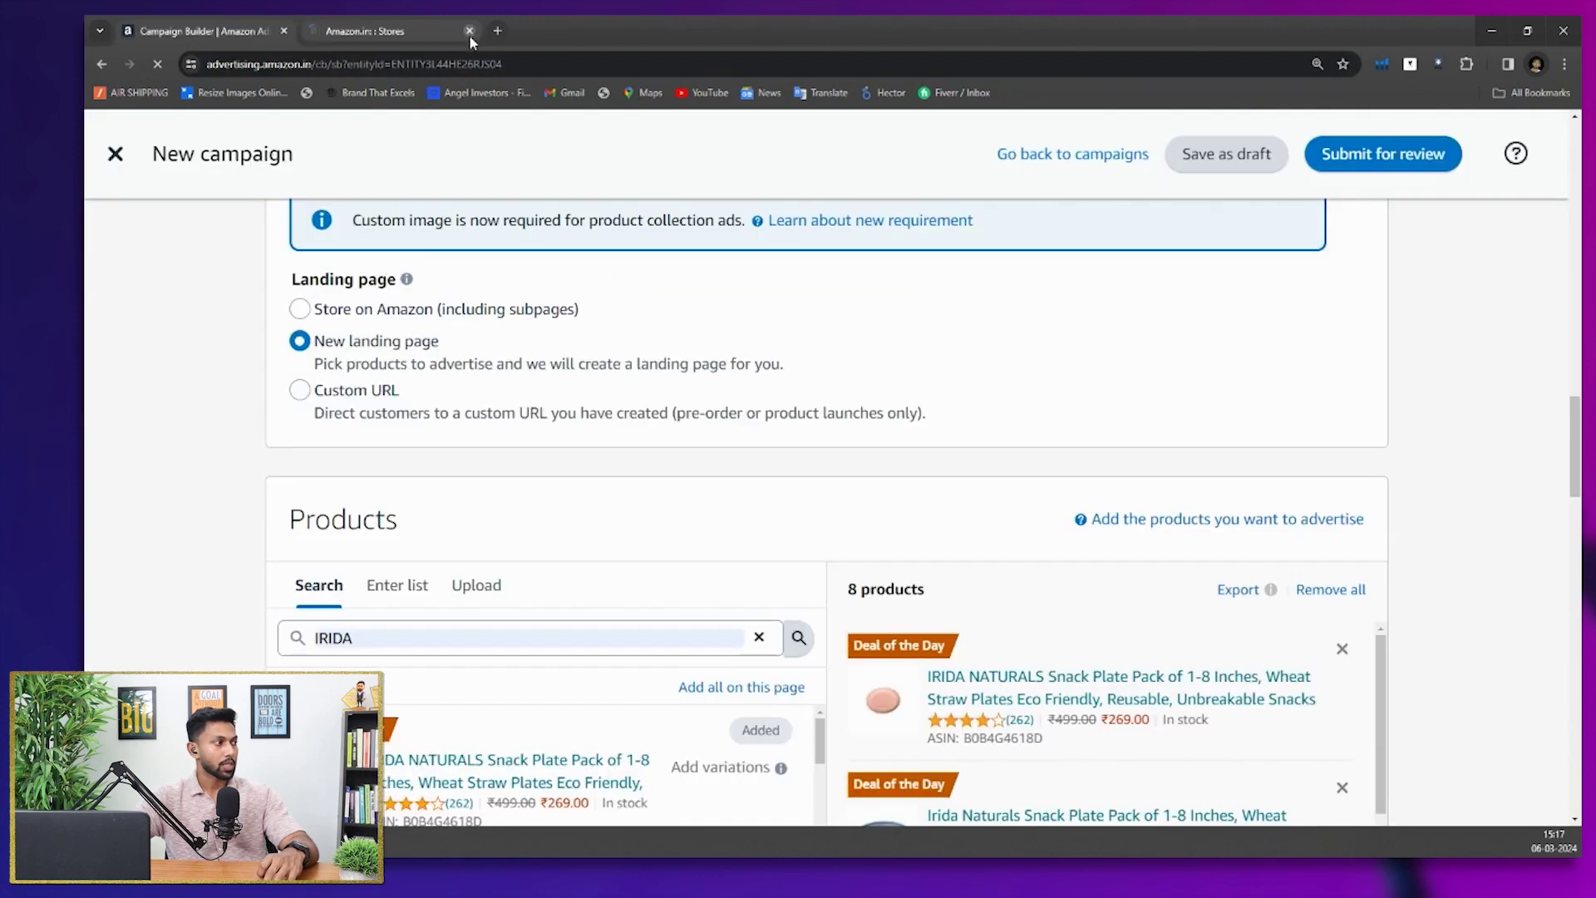
Try the Custom URL landing page option and its URL field, and set the landing page back to Store on Amazon
left_click(300, 391)
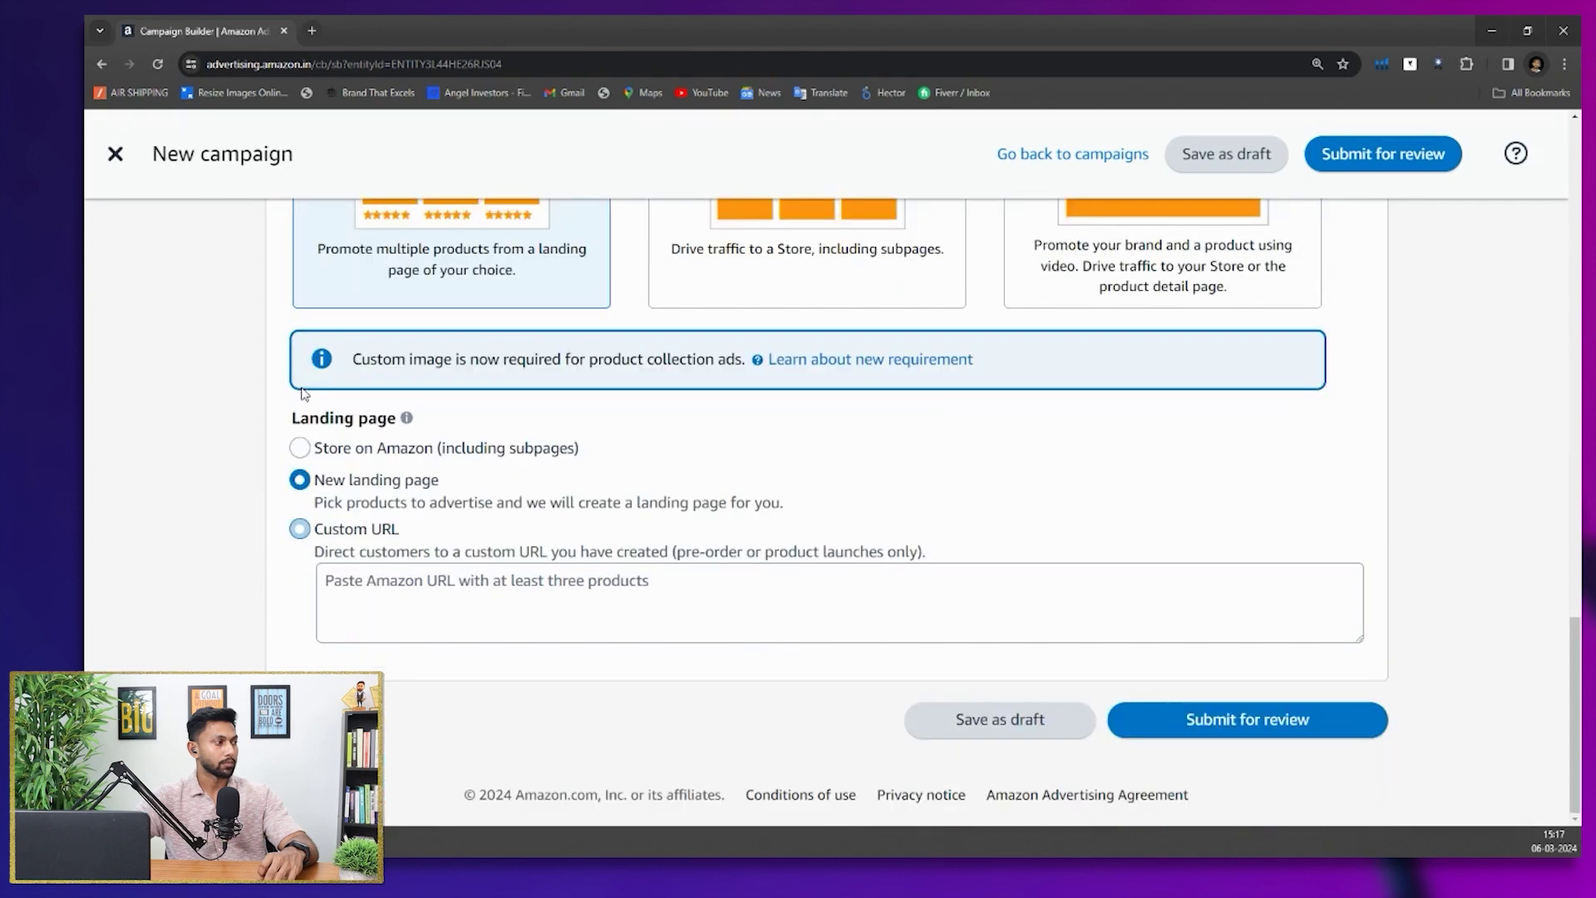
left_click(333, 586)
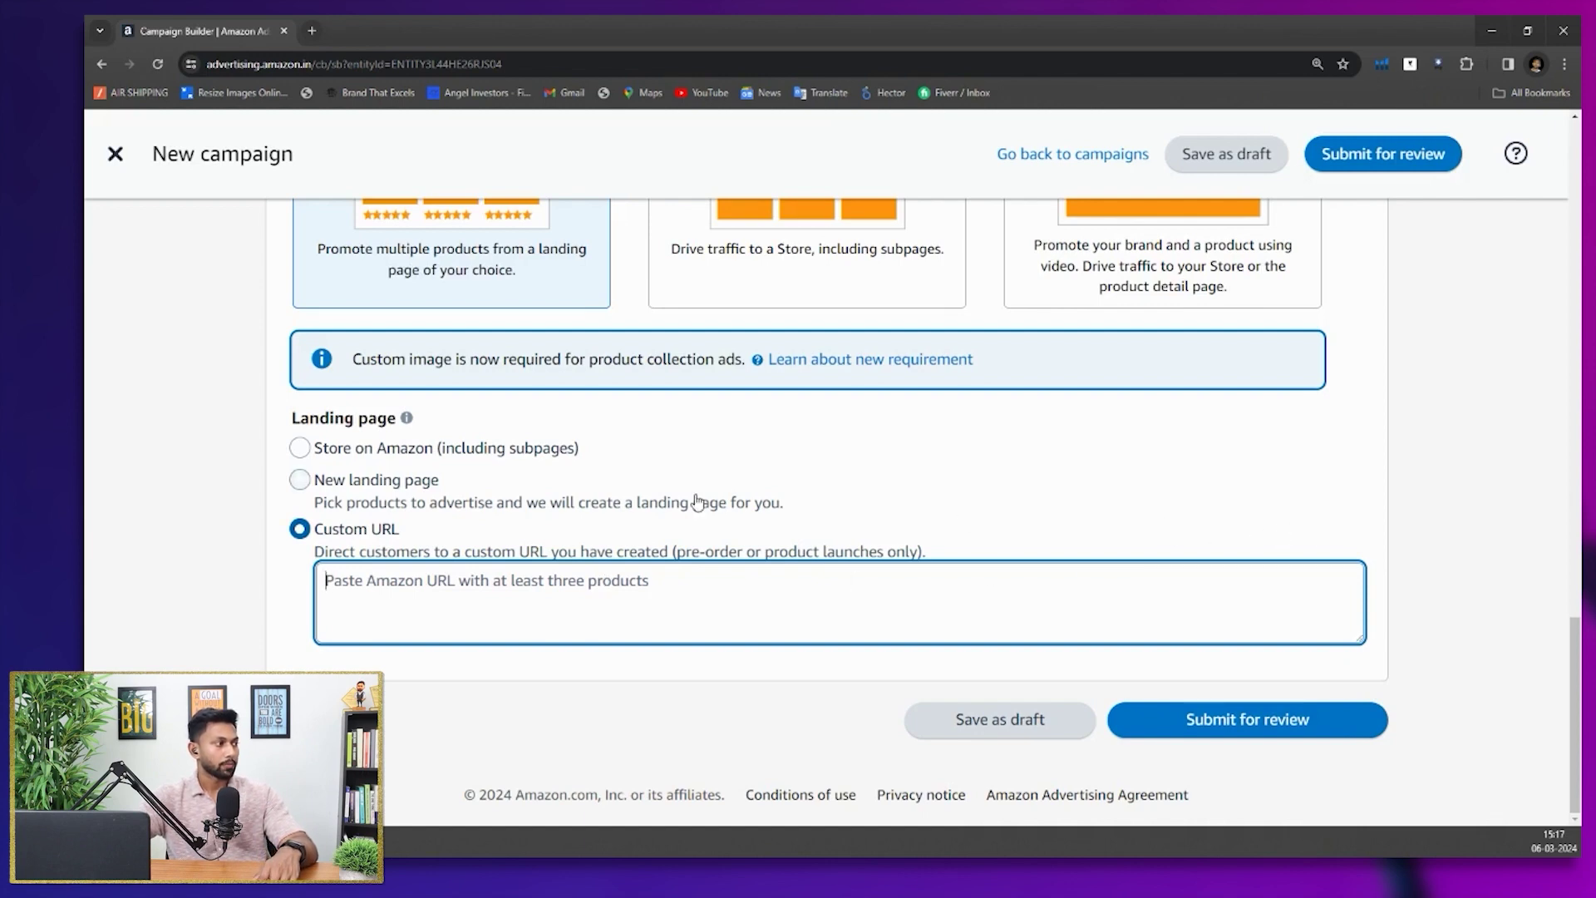
left_click(363, 451)
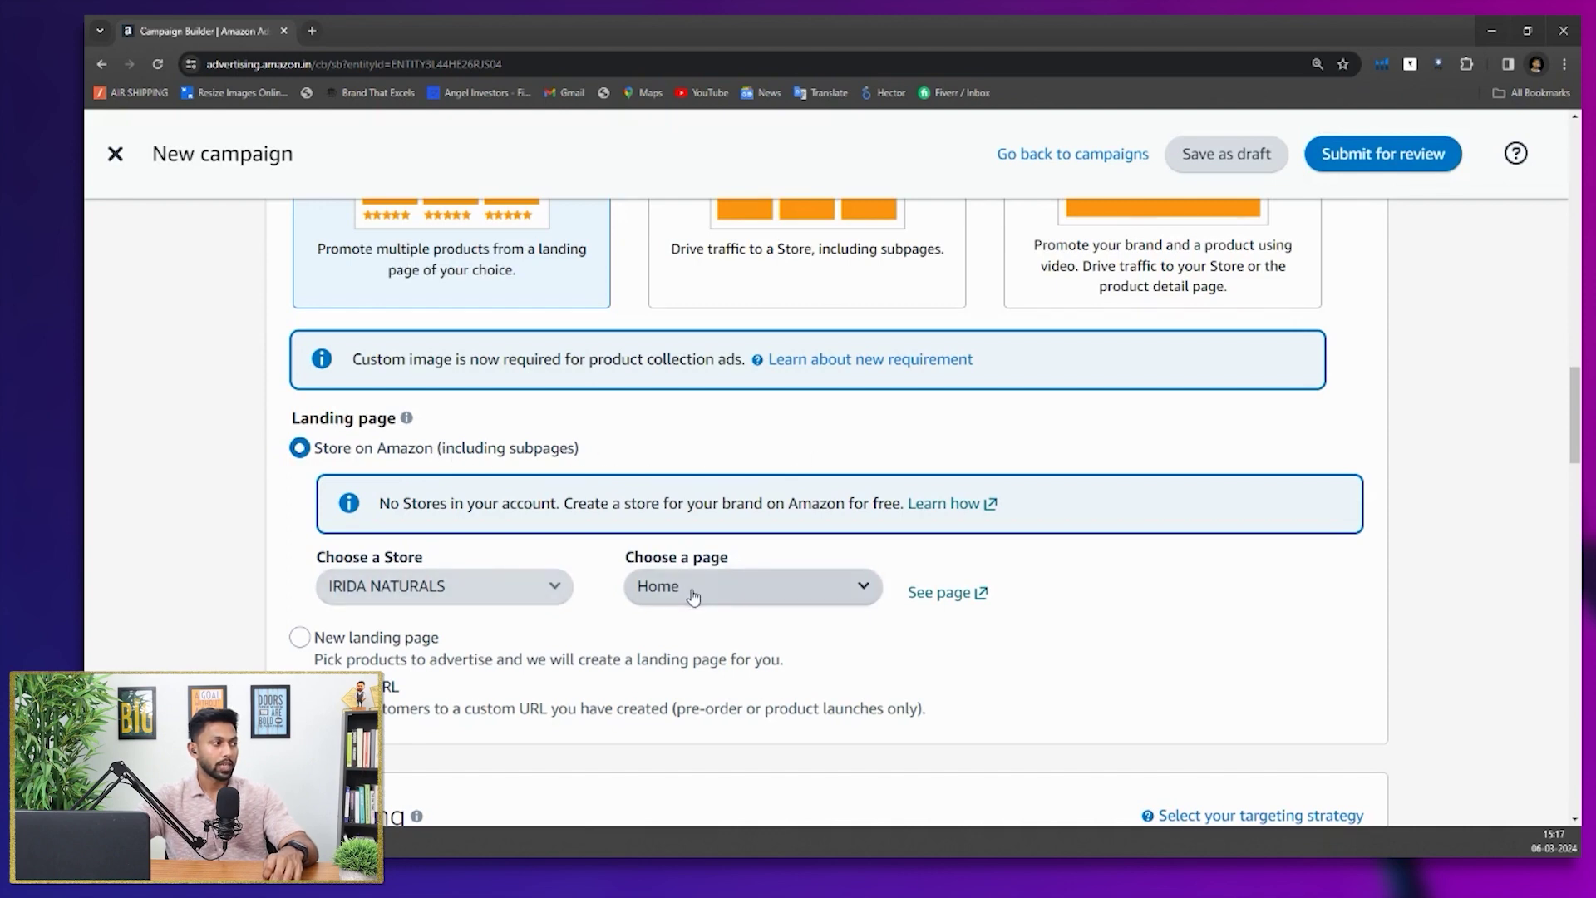
Review the product collection ad's keyword targeting, suggested keywords and bids, negative targeting, ad settings and creative items
scroll(690, 535, "down", 6)
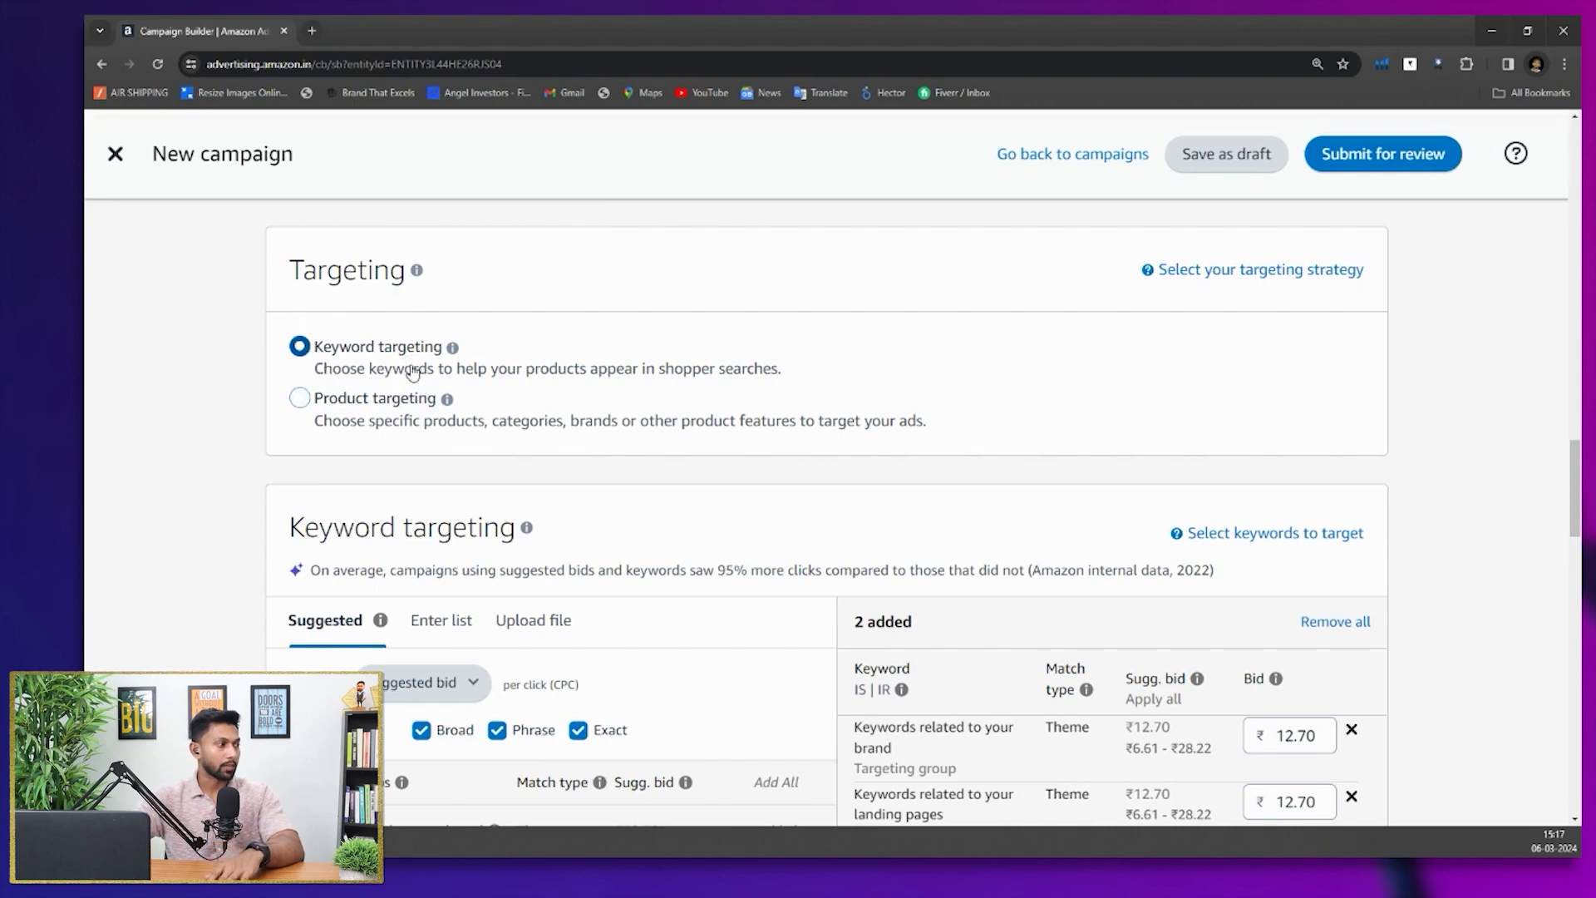
scroll(518, 562, "down", 2)
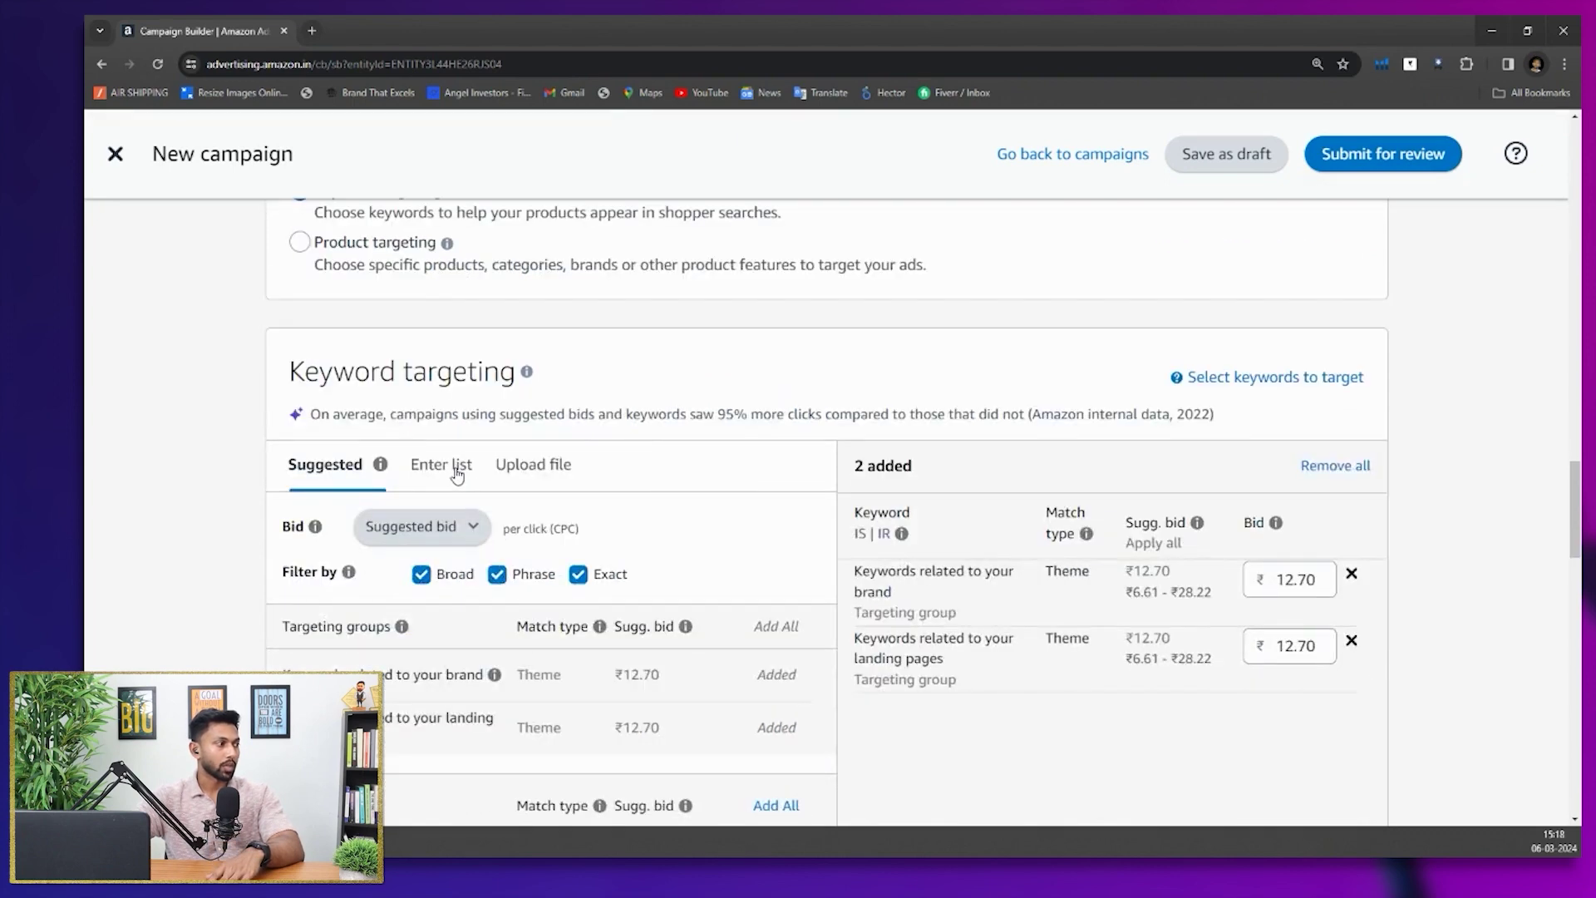
left_click(379, 464)
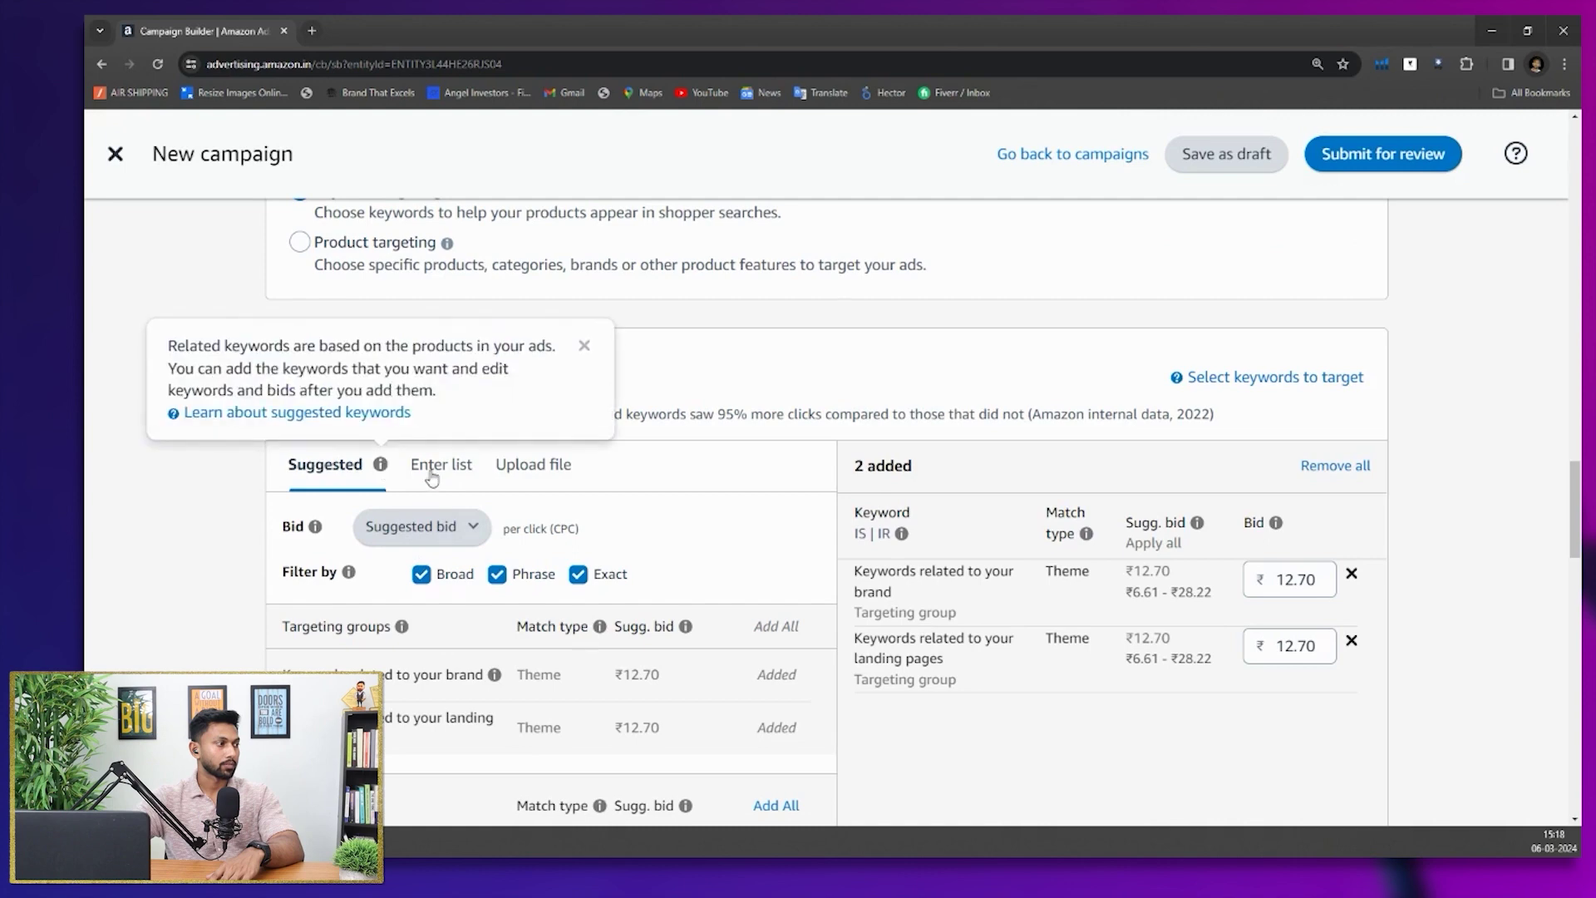
scroll(654, 482, "down", 4)
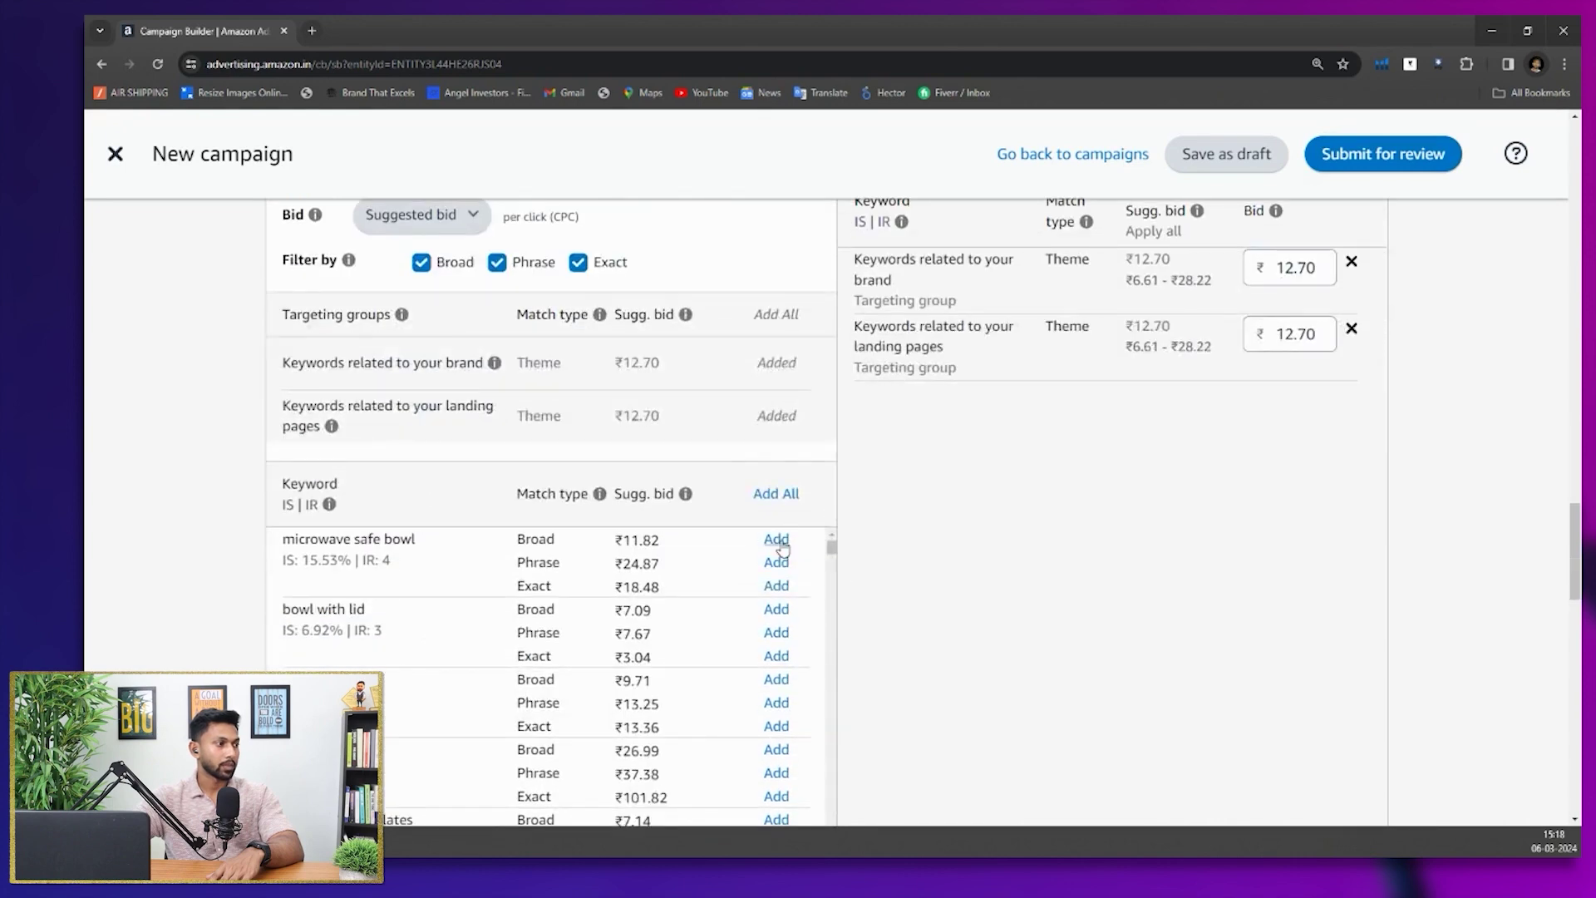
scroll(906, 547, "down", 10)
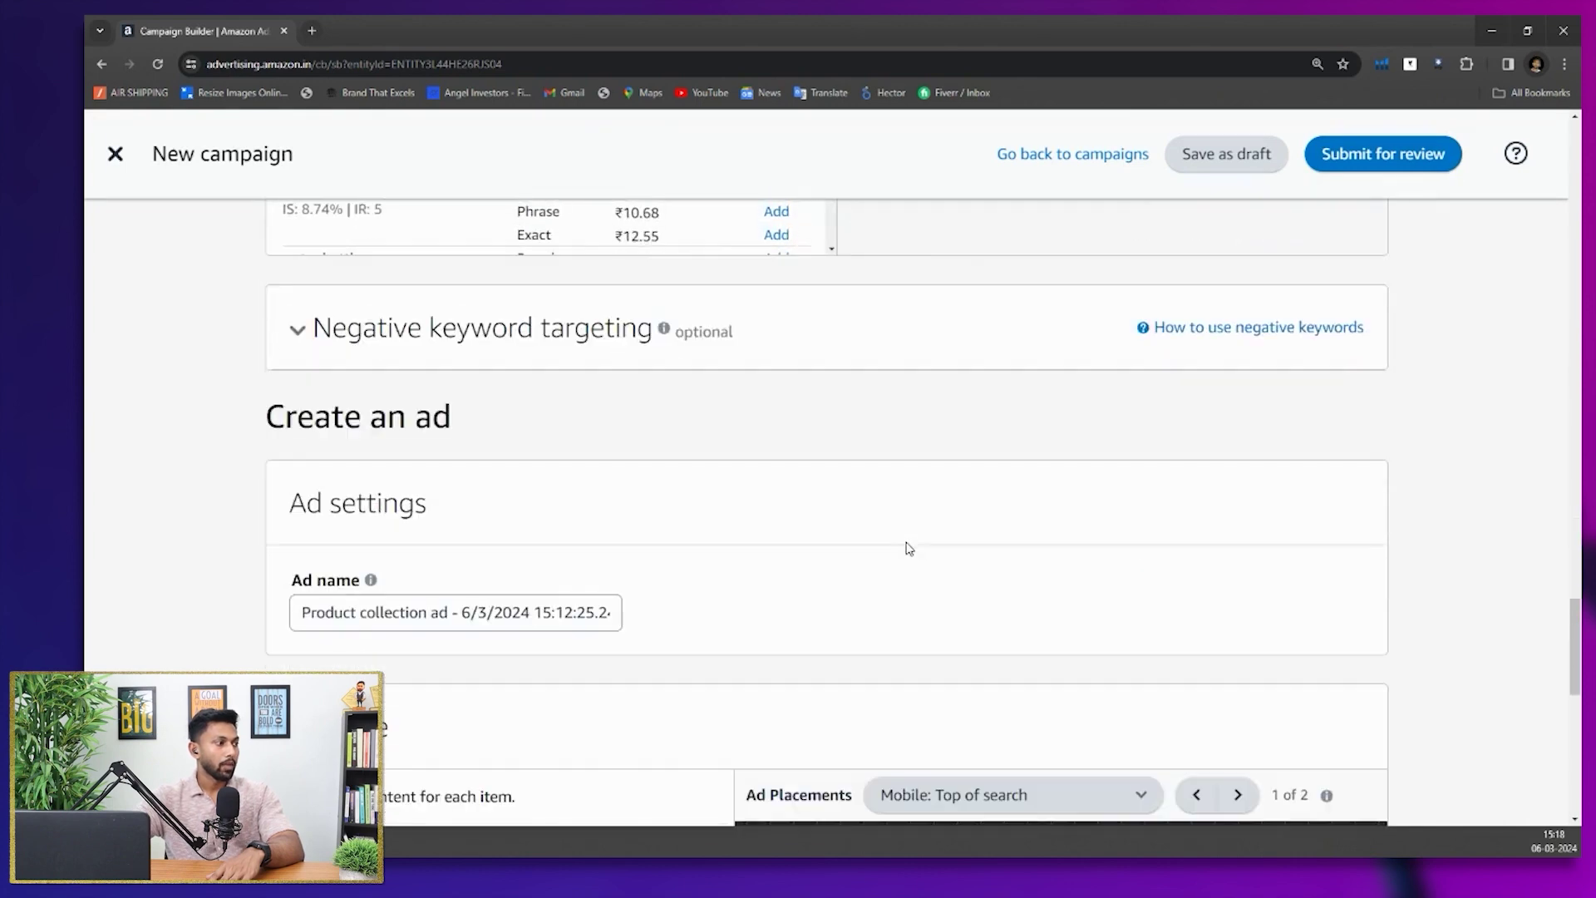
scroll(748, 408, "down", 5)
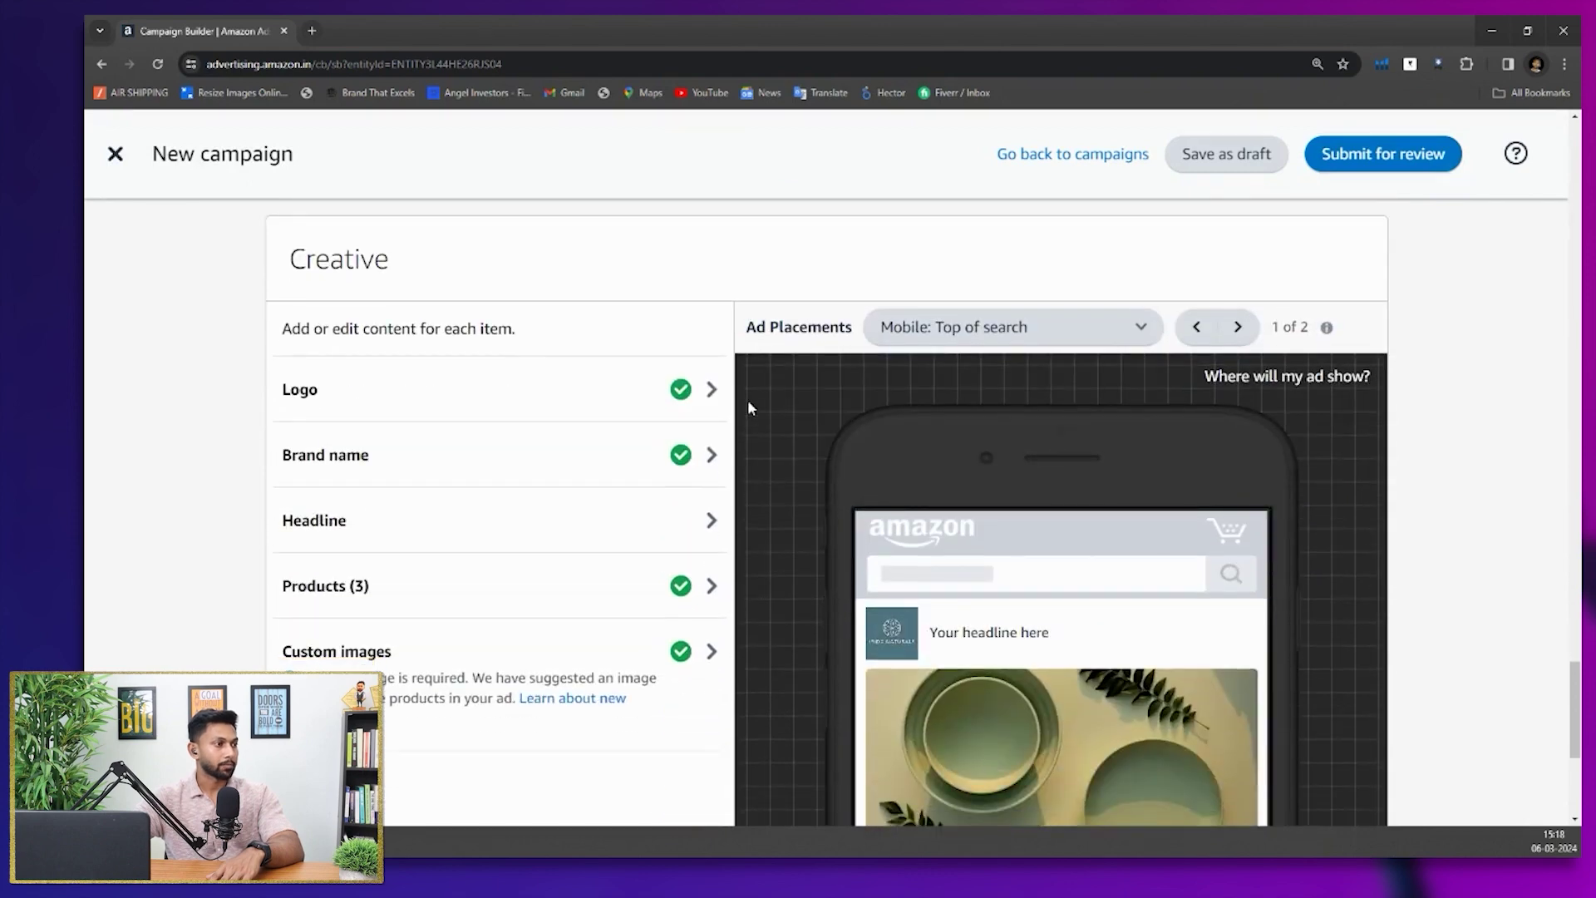
scroll(748, 401, "down", 3)
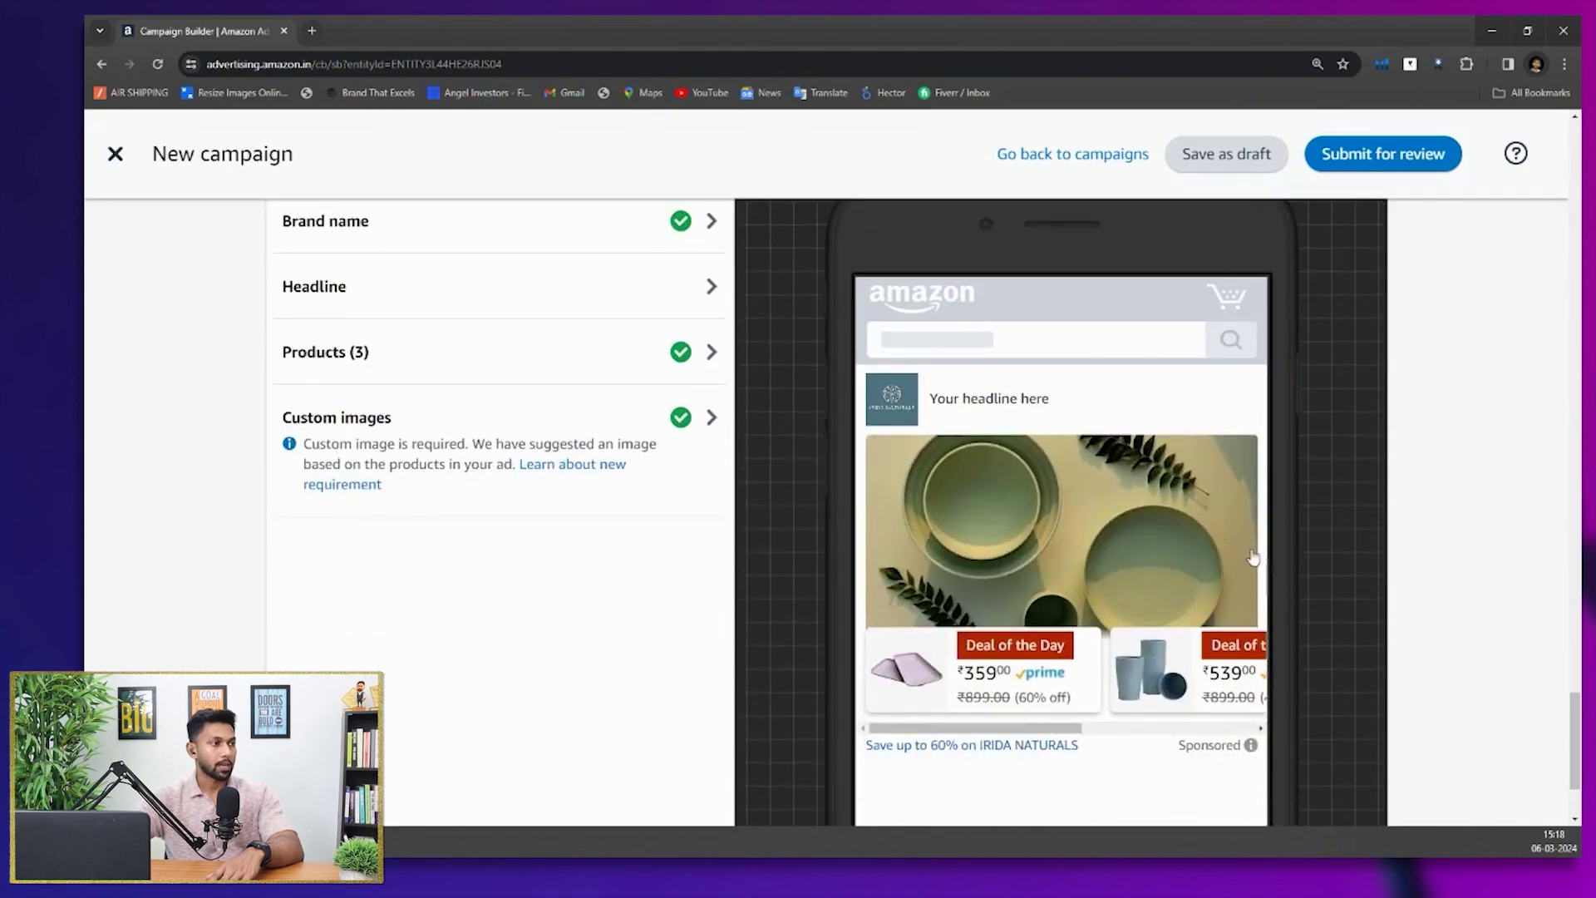
Switch the creative preview from Mobile: Top of search to the other ad placement and examine the ad's layout
scroll(1171, 555, "up", 3)
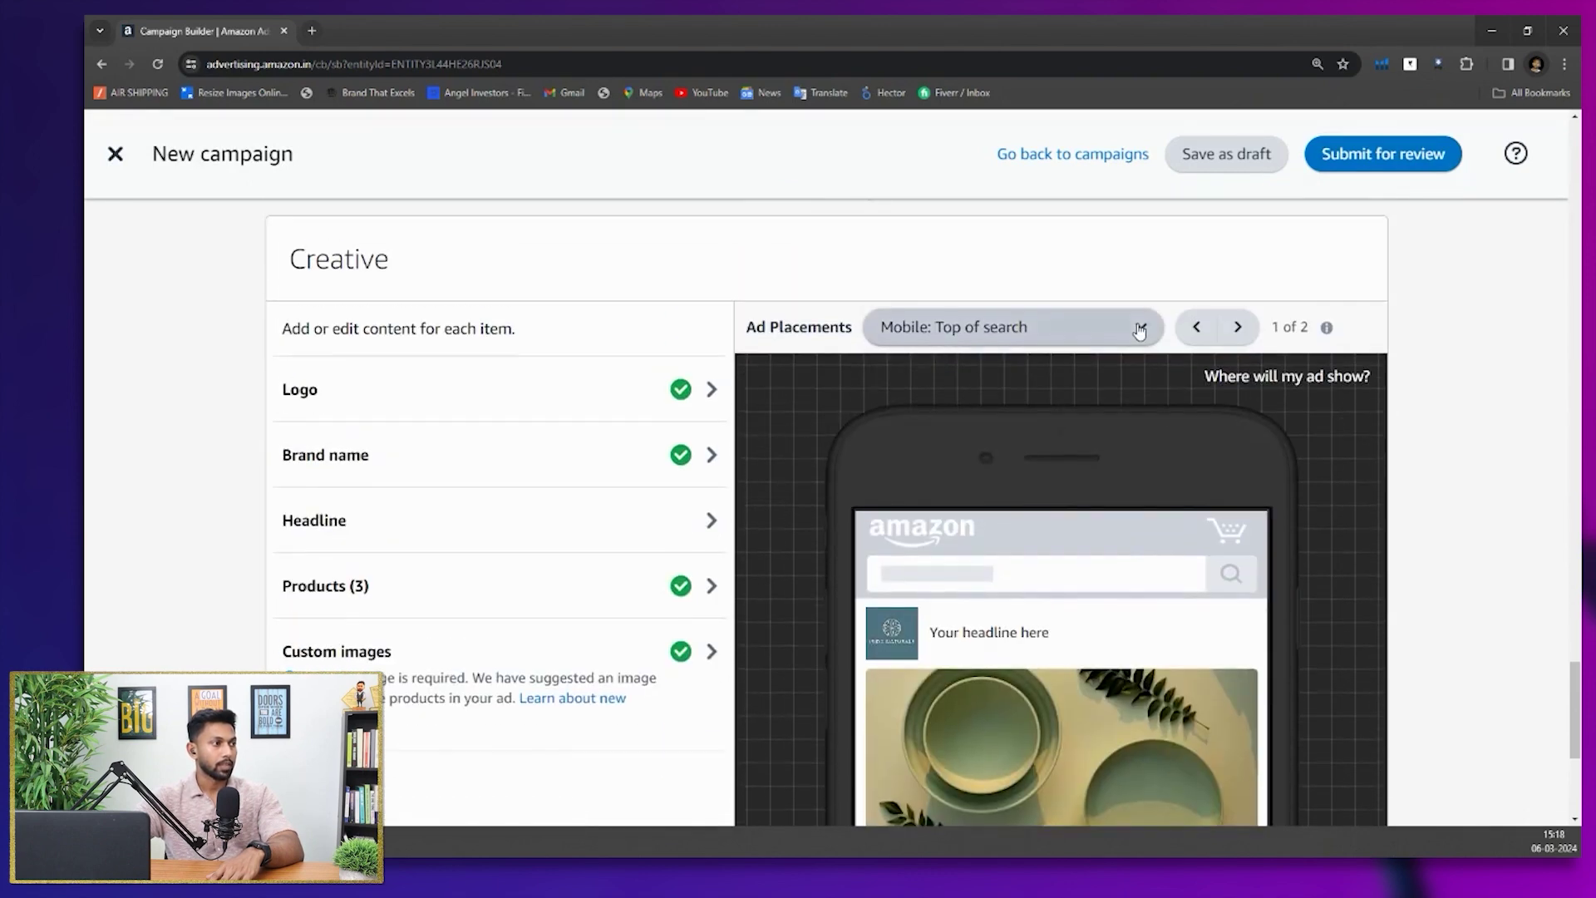
left_click(1097, 341)
left_click(997, 423)
scroll(998, 427, "down", 2)
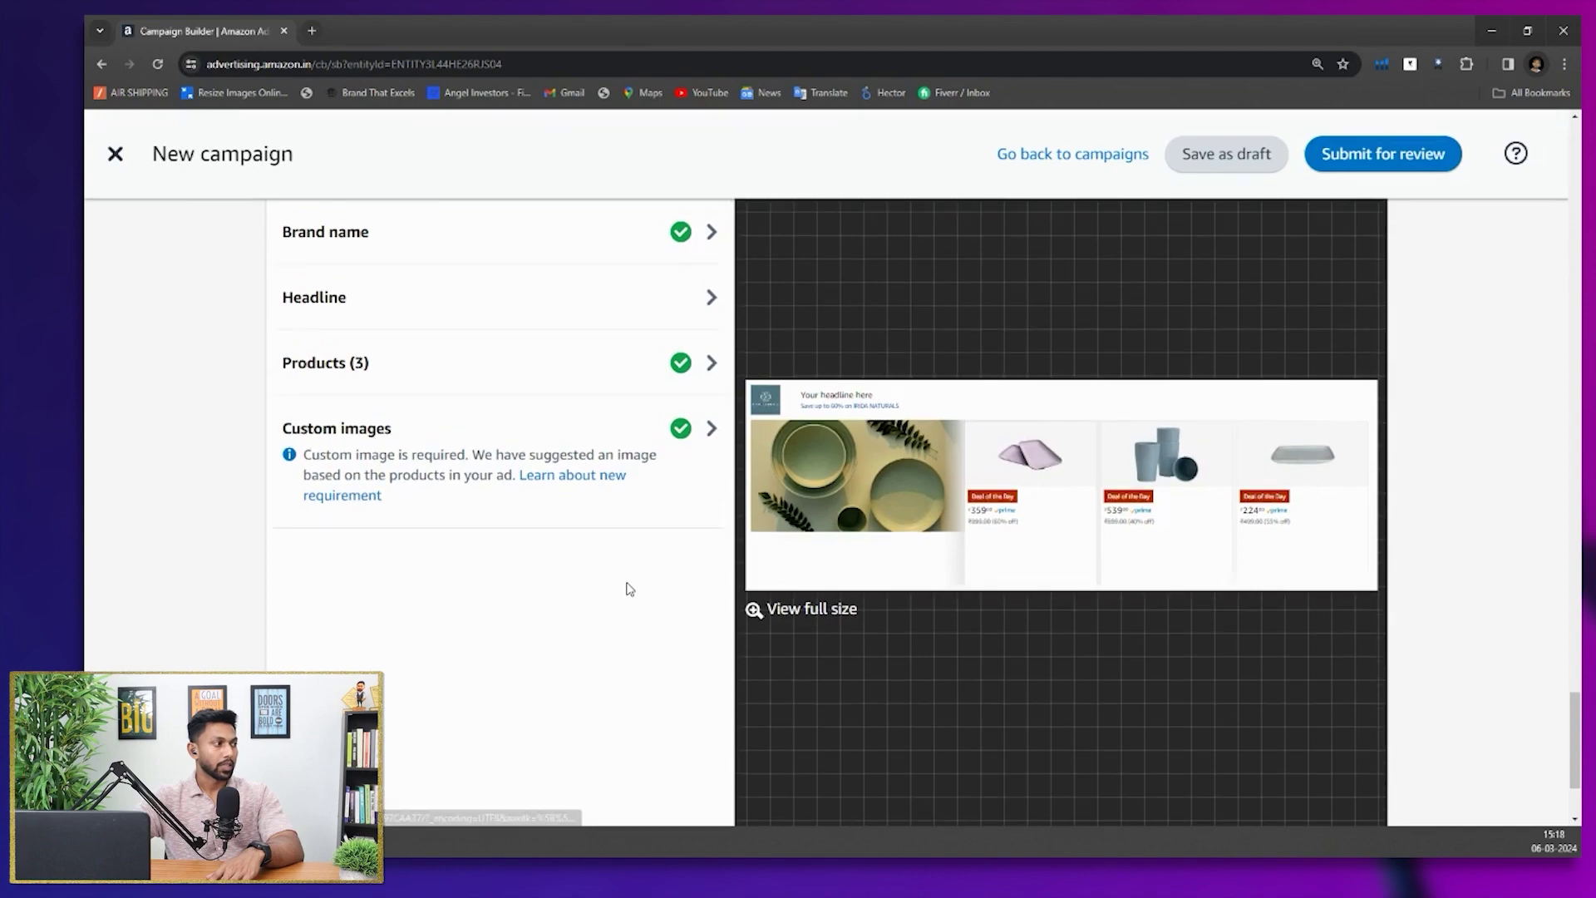
scroll(625, 586, "down", 10)
scroll(625, 587, "up", 5)
Change the ad format to Store spotlight and look over its landing page requirements
scroll(627, 589, "up", 15)
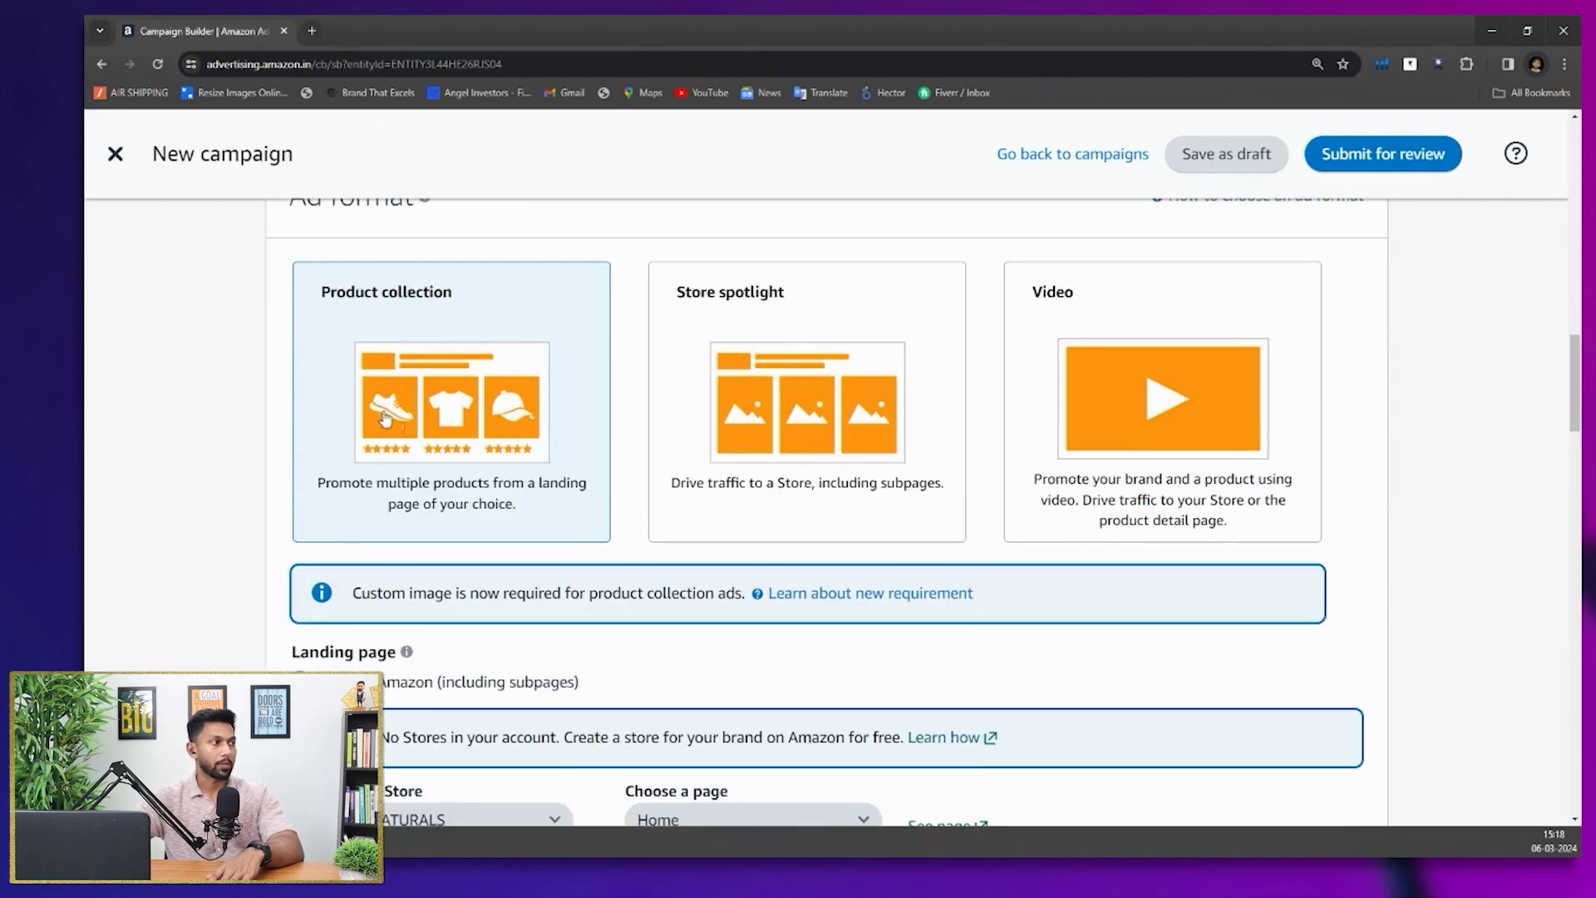
left_click(727, 344)
scroll(727, 344, "down", 2)
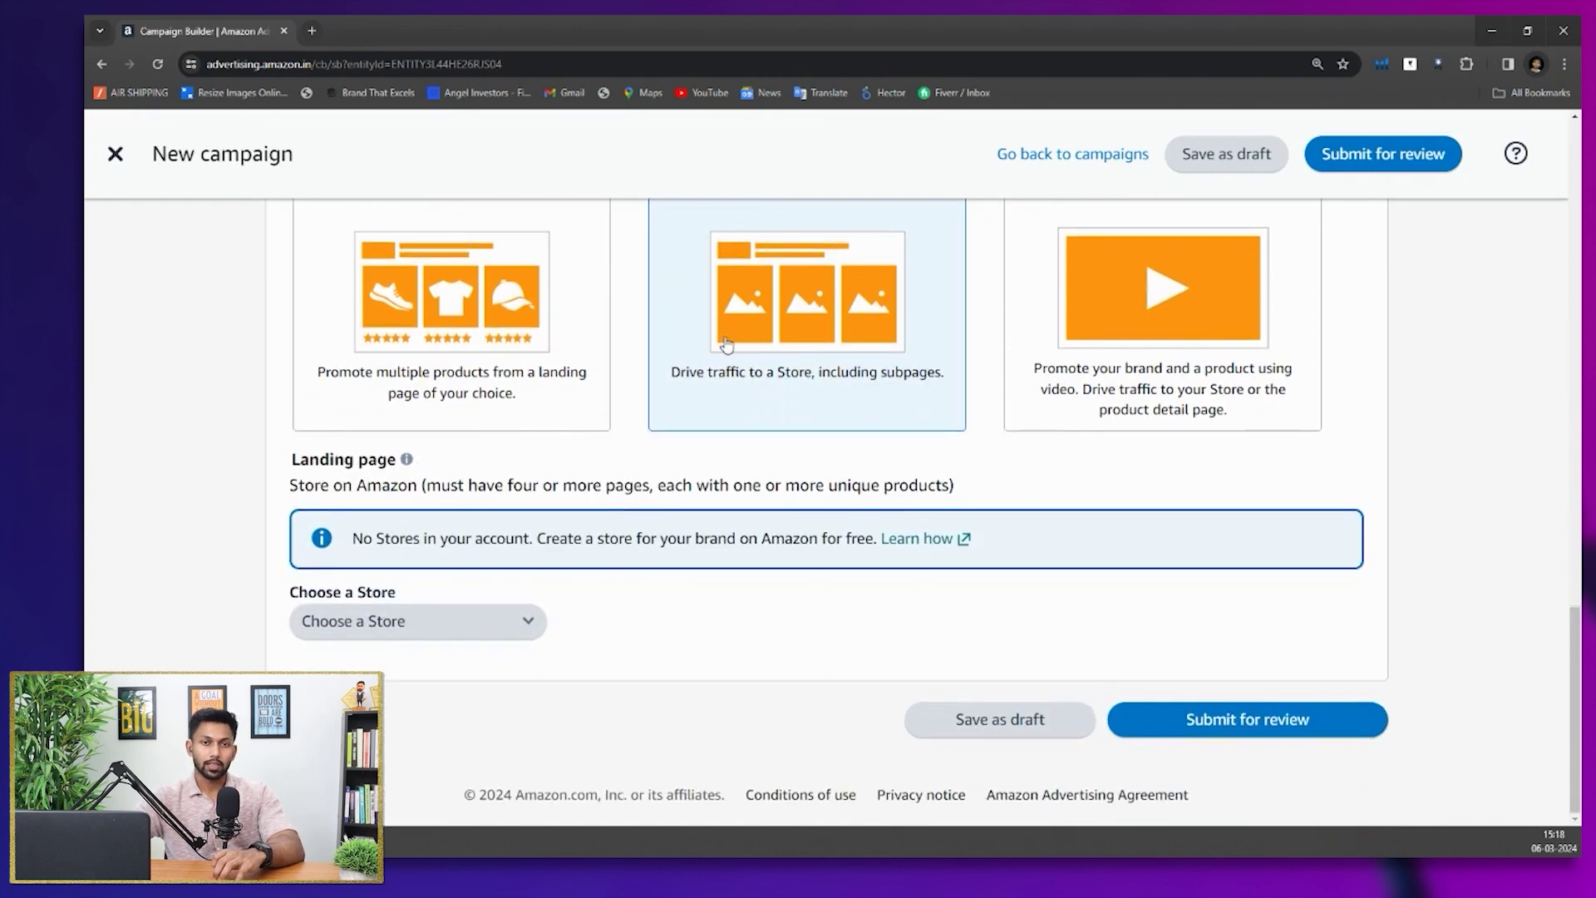
scroll(475, 322, "up", 2)
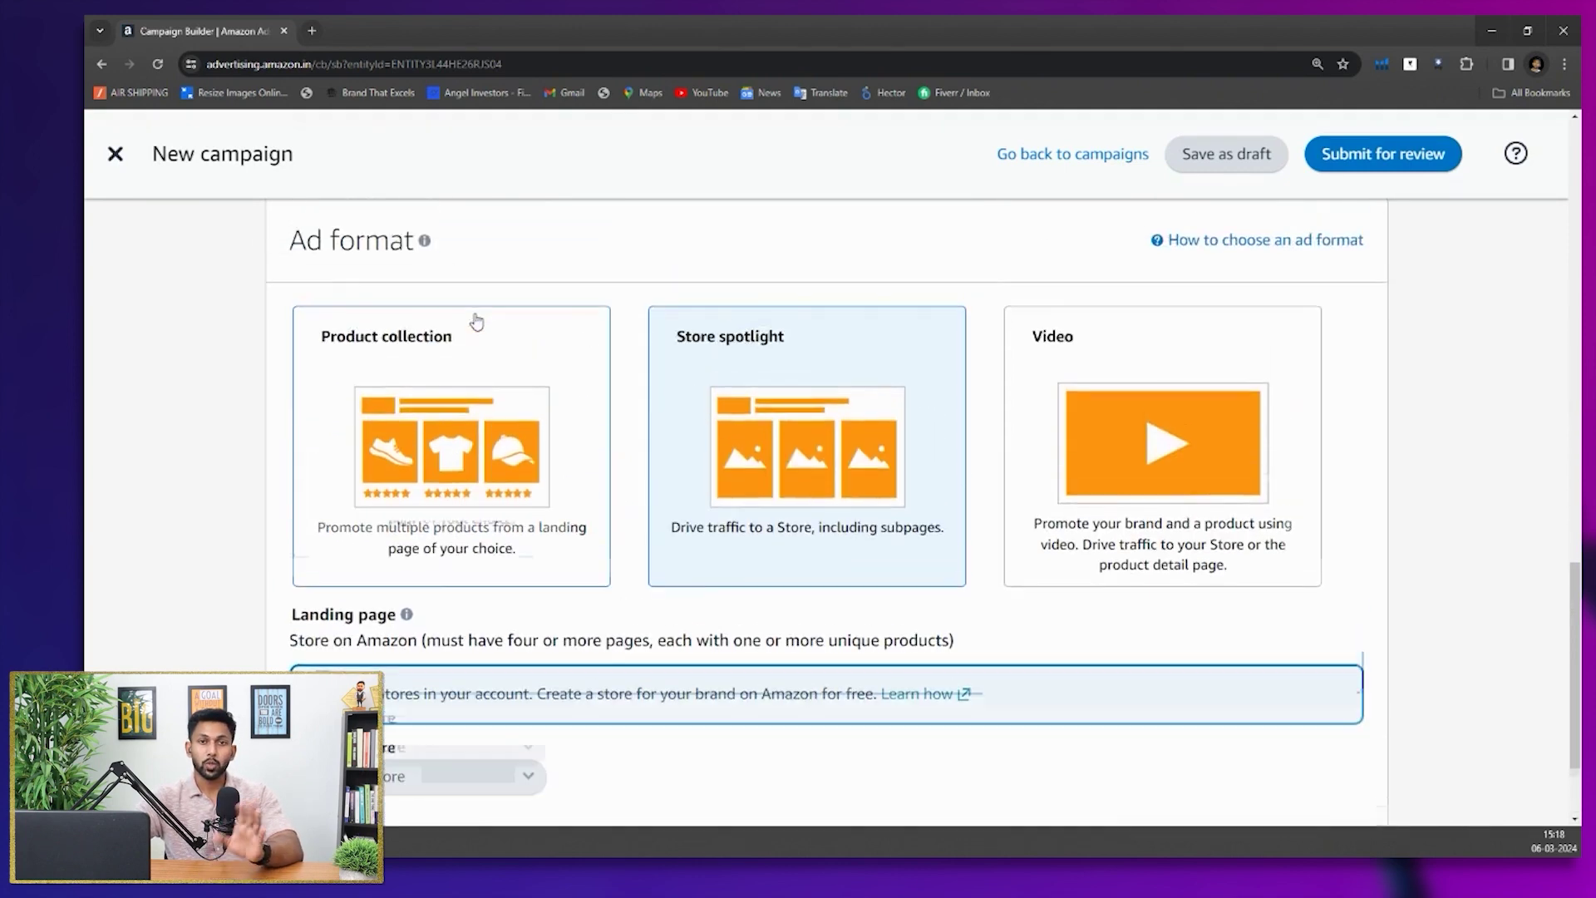
scroll(476, 322, "down", 1)
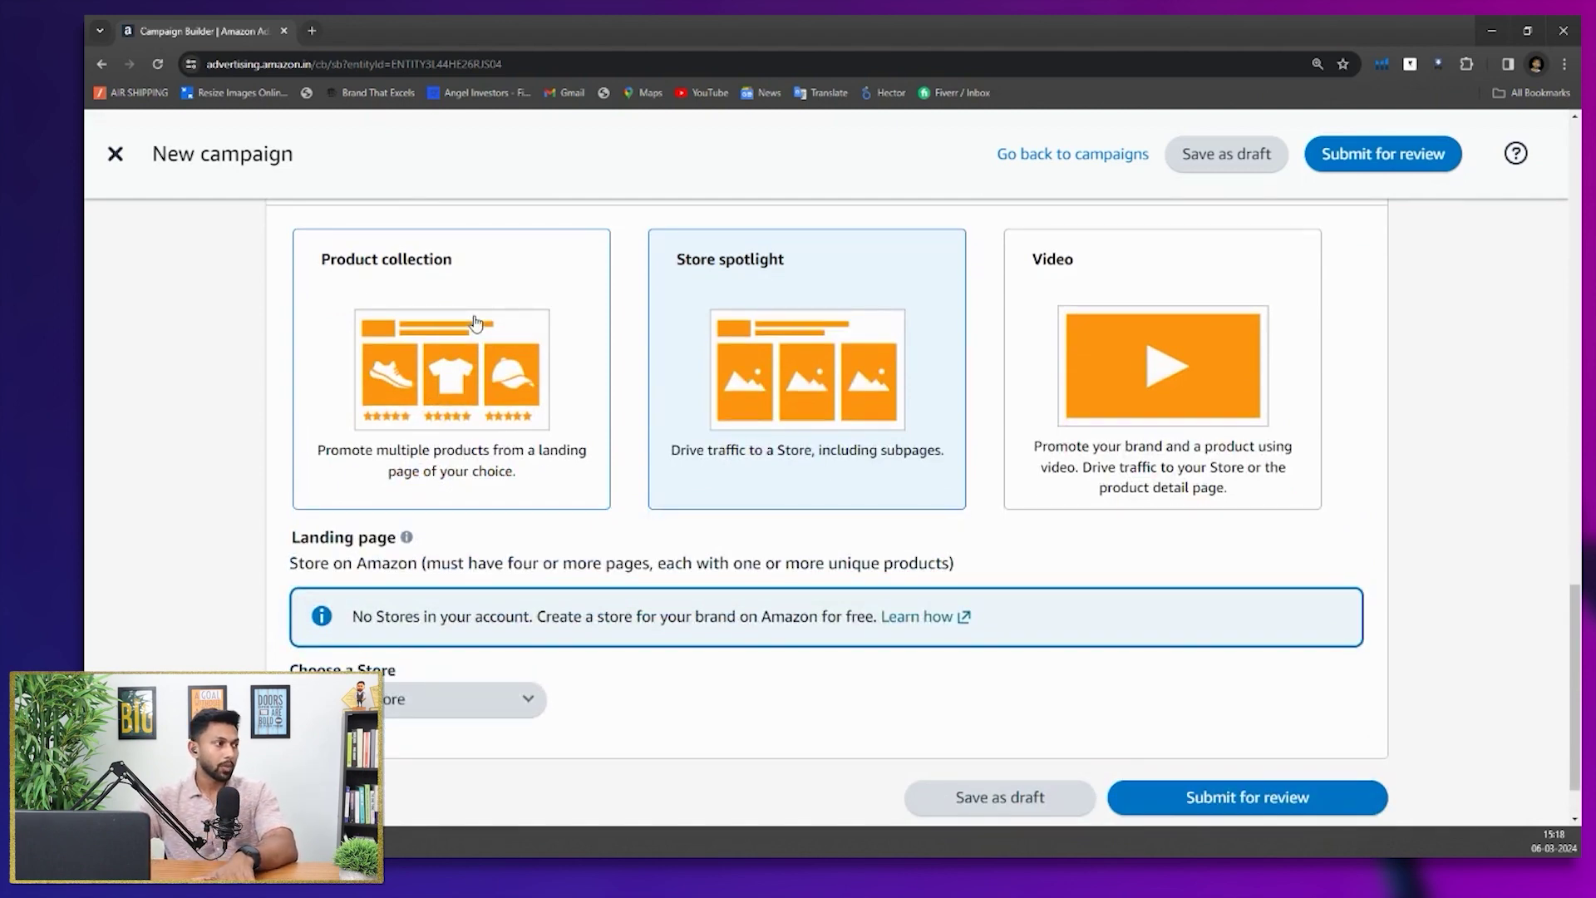
scroll(712, 393, "down", 1)
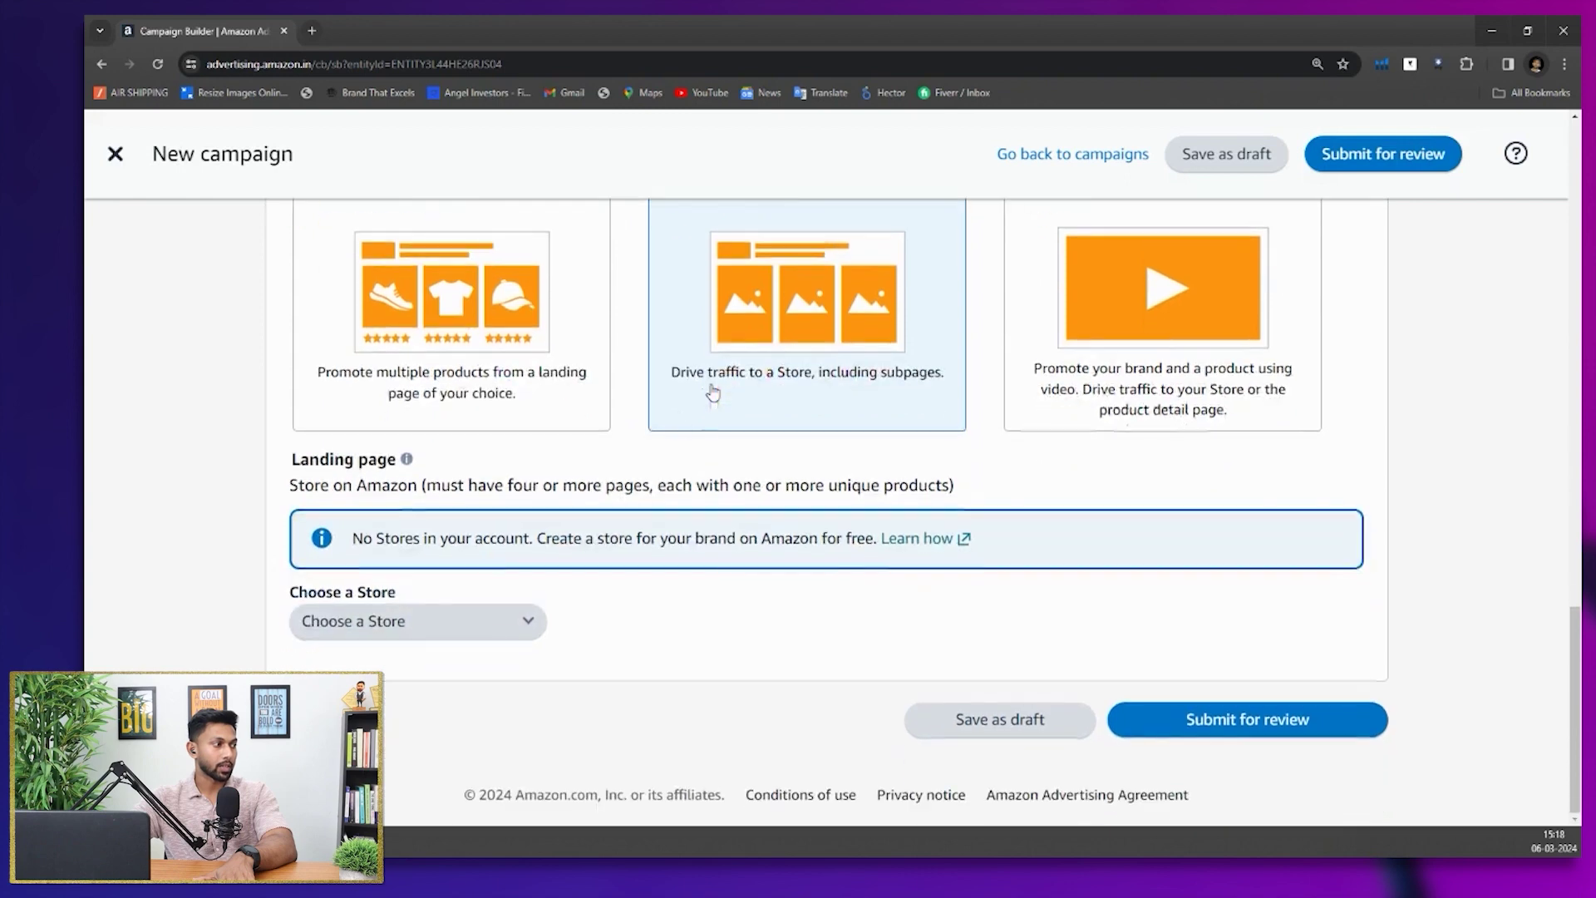
Search the stores for irida and choose IRIDA NATURALS as the Store spotlight's landing page
left_click(490, 634)
left_click(490, 636)
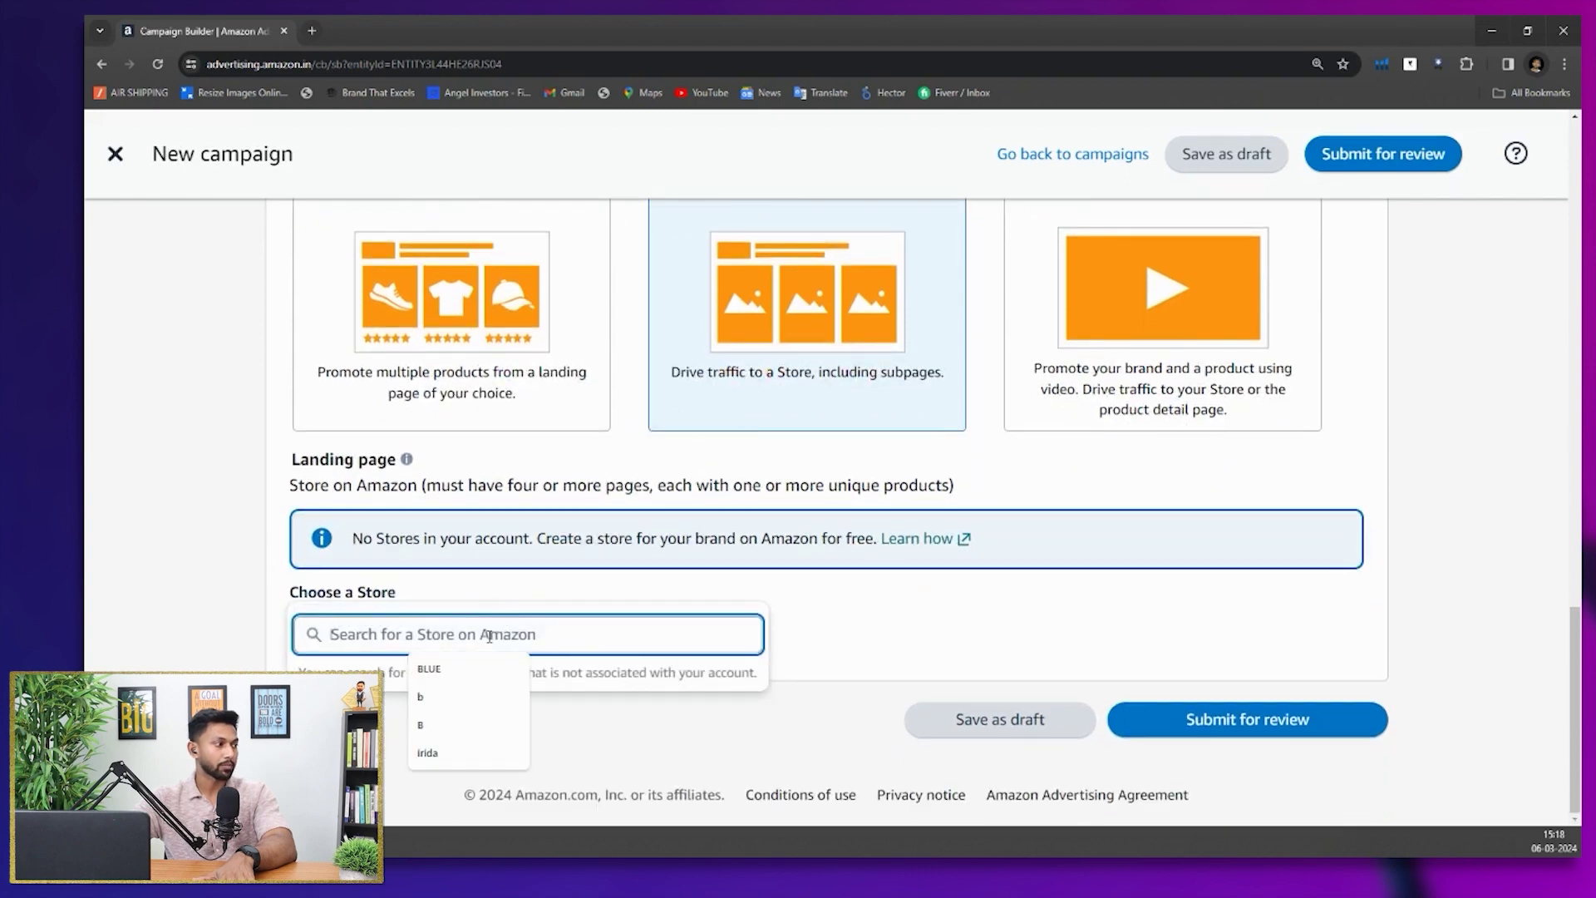
left_click(449, 752)
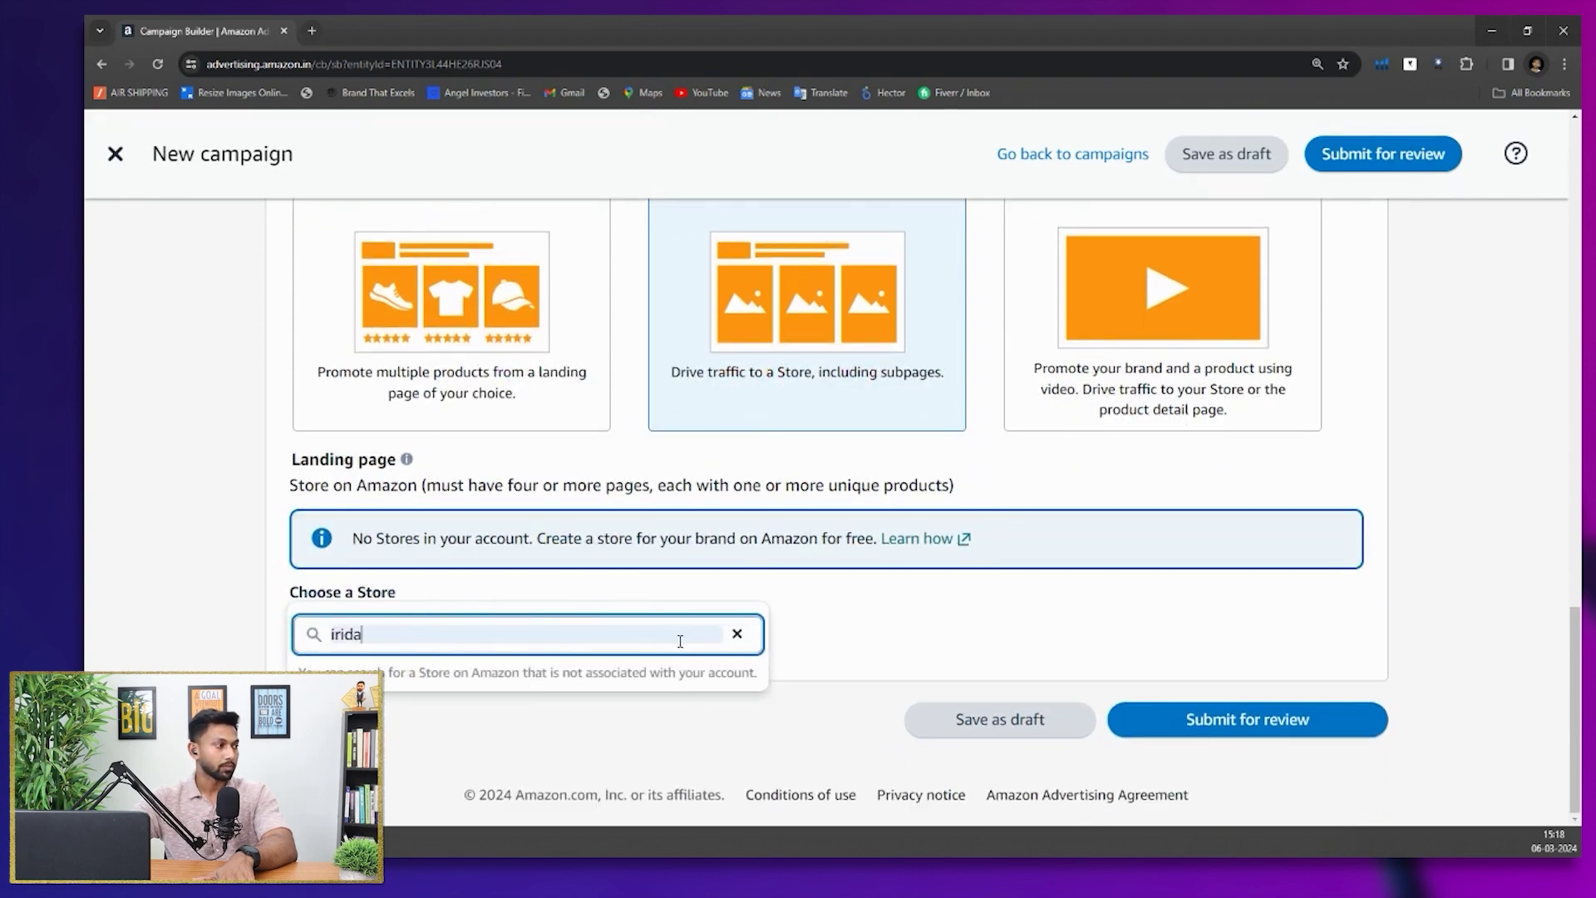
left_click(556, 712)
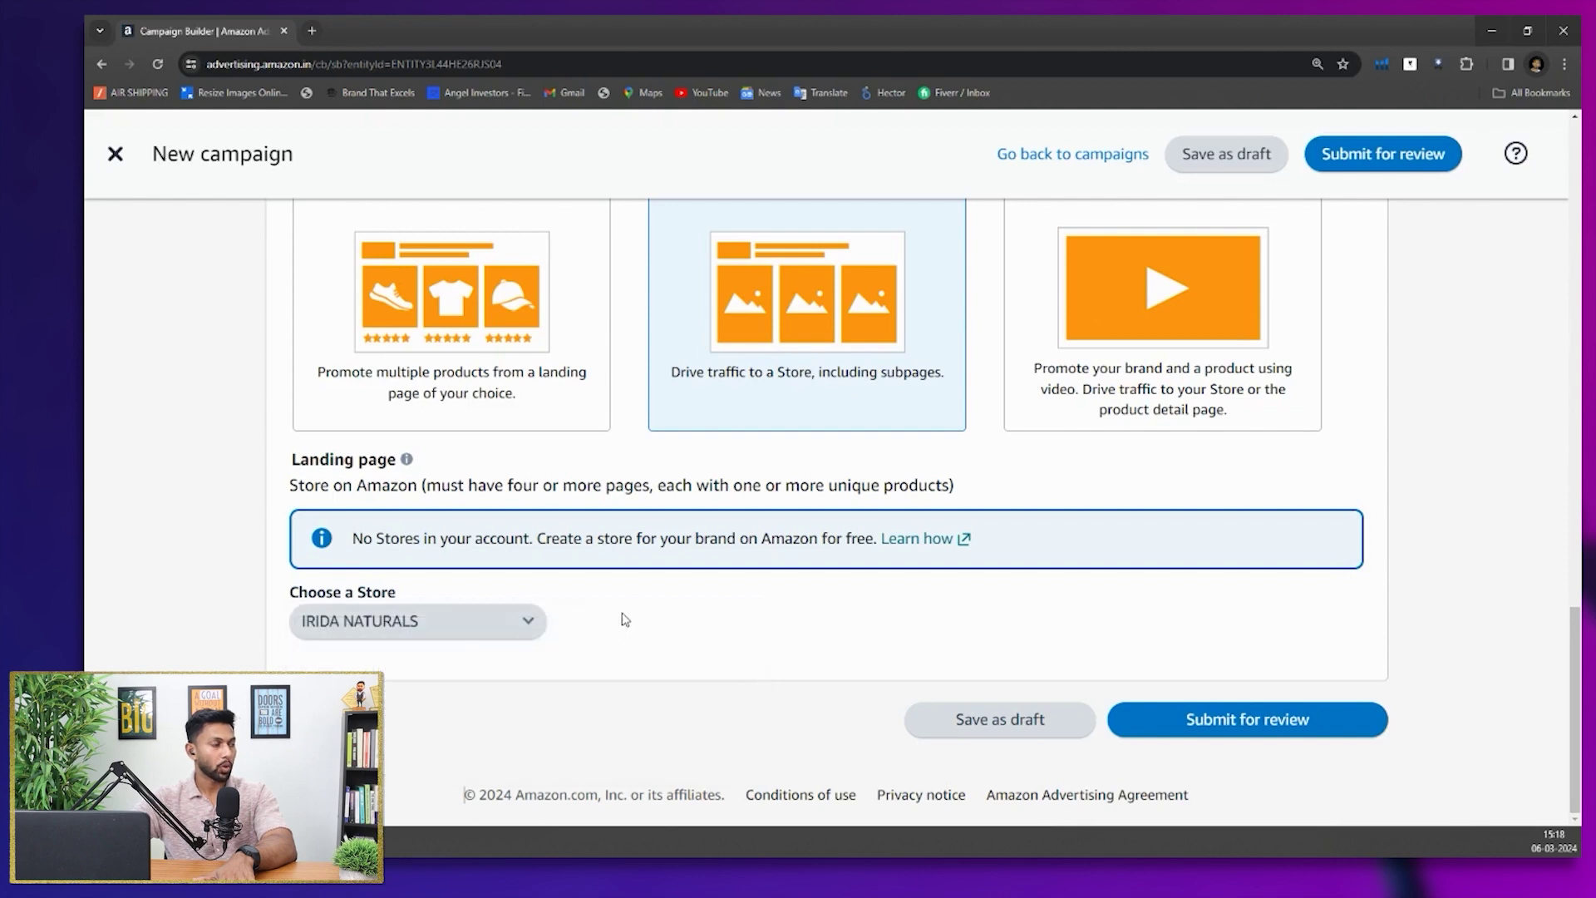
Examine the Store spotlight ad's keyword targeting, ad settings and creative preview with its store pages, and return to the ad formats
scroll(661, 592, "down", 1)
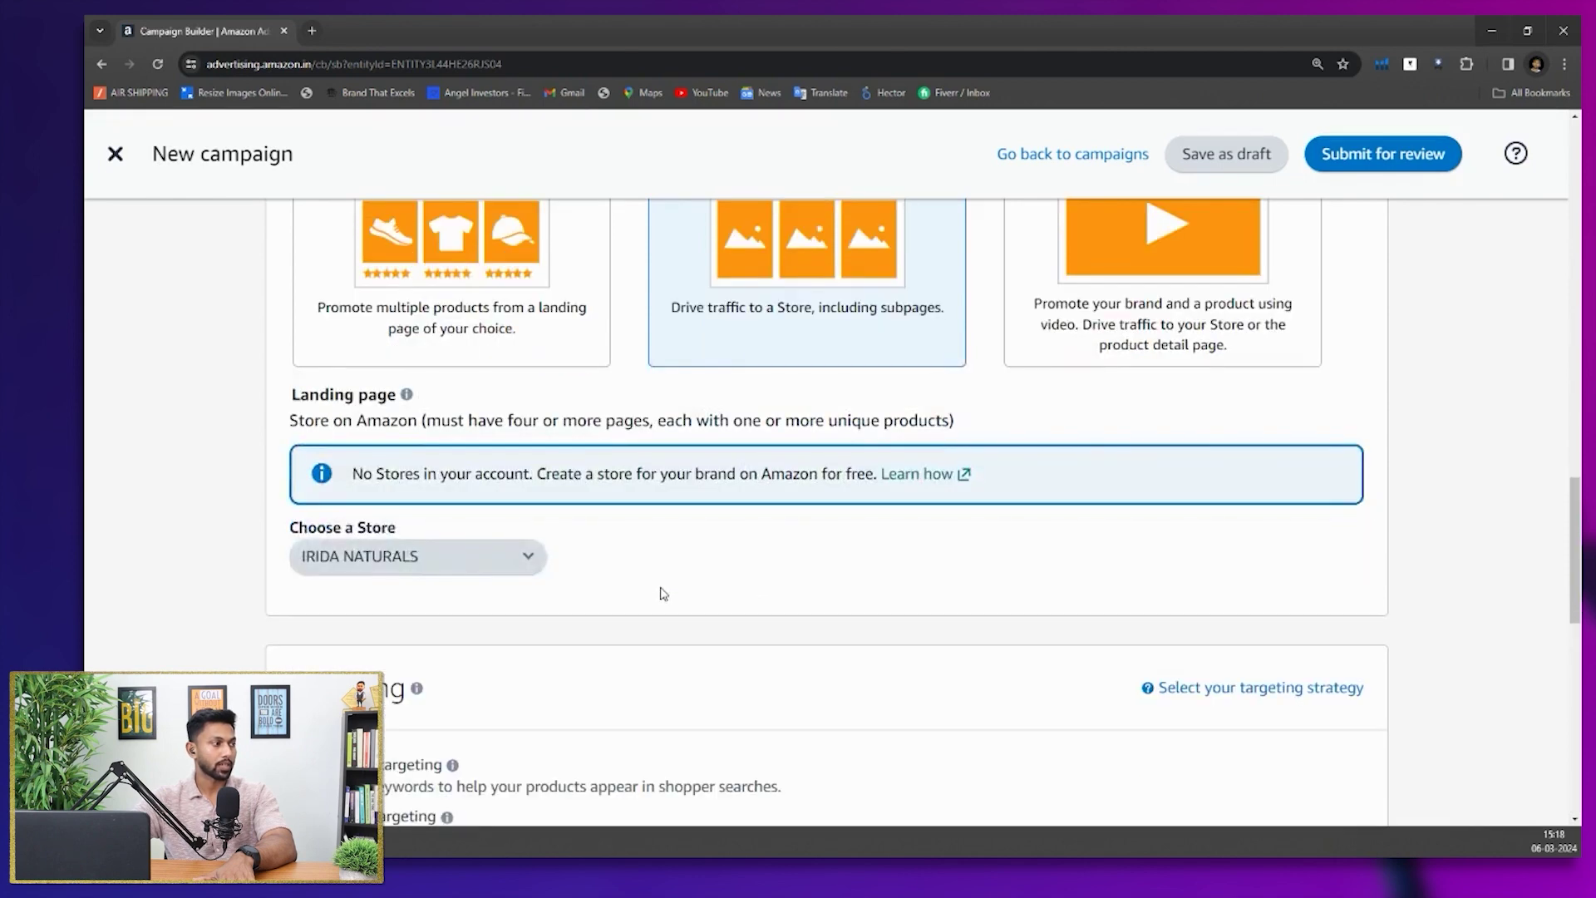
scroll(661, 591, "down", 6)
scroll(661, 592, "down", 5)
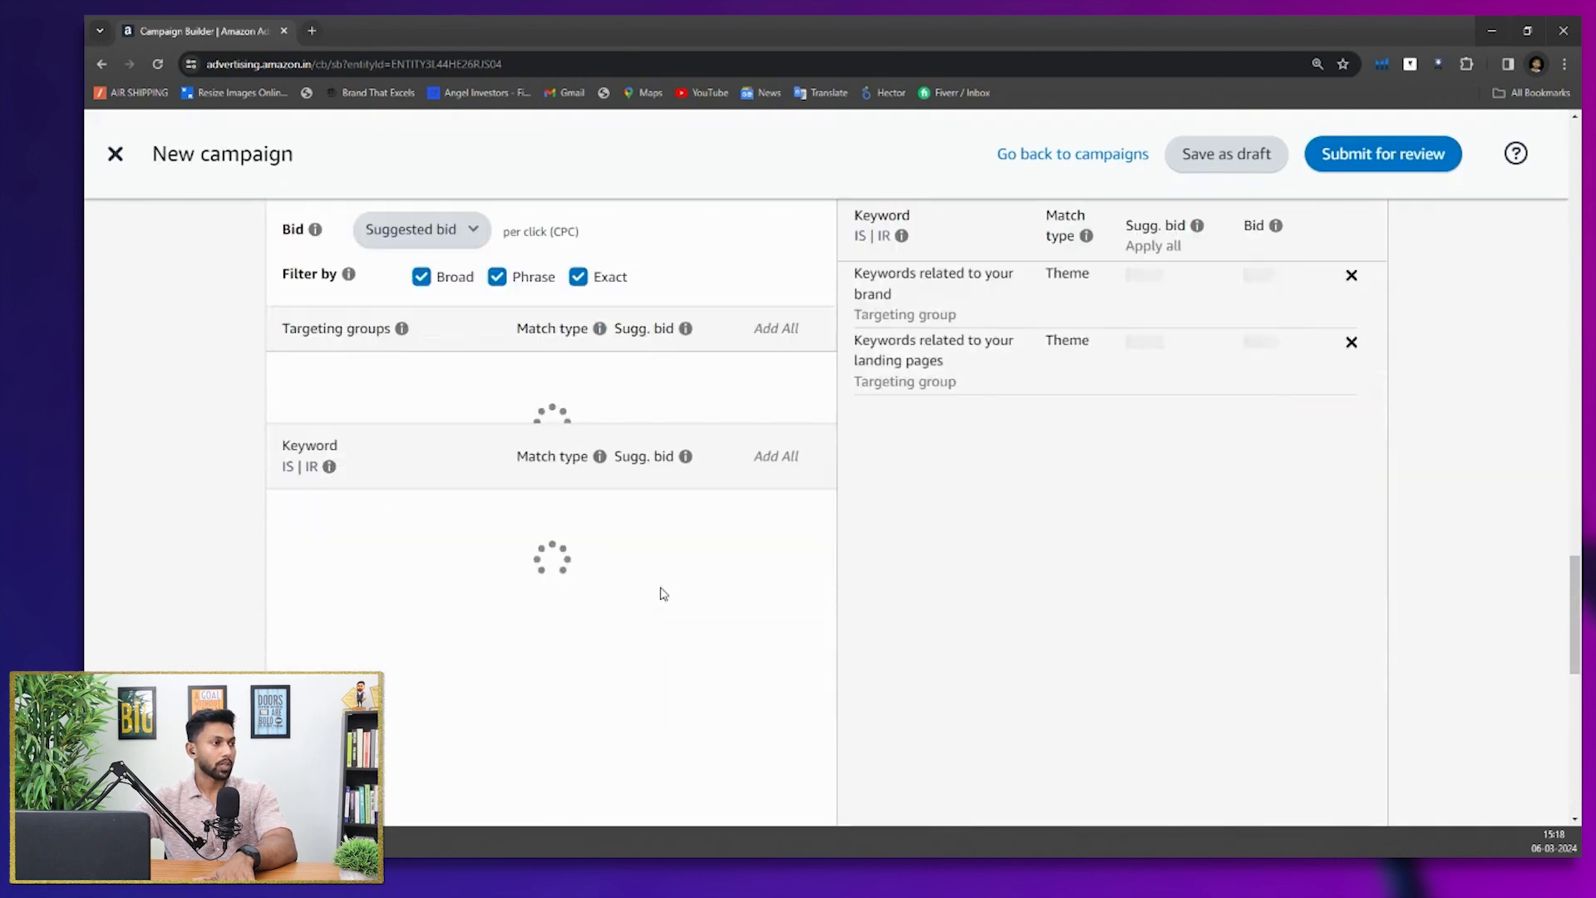
scroll(874, 560, "down", 5)
scroll(877, 559, "down", 3)
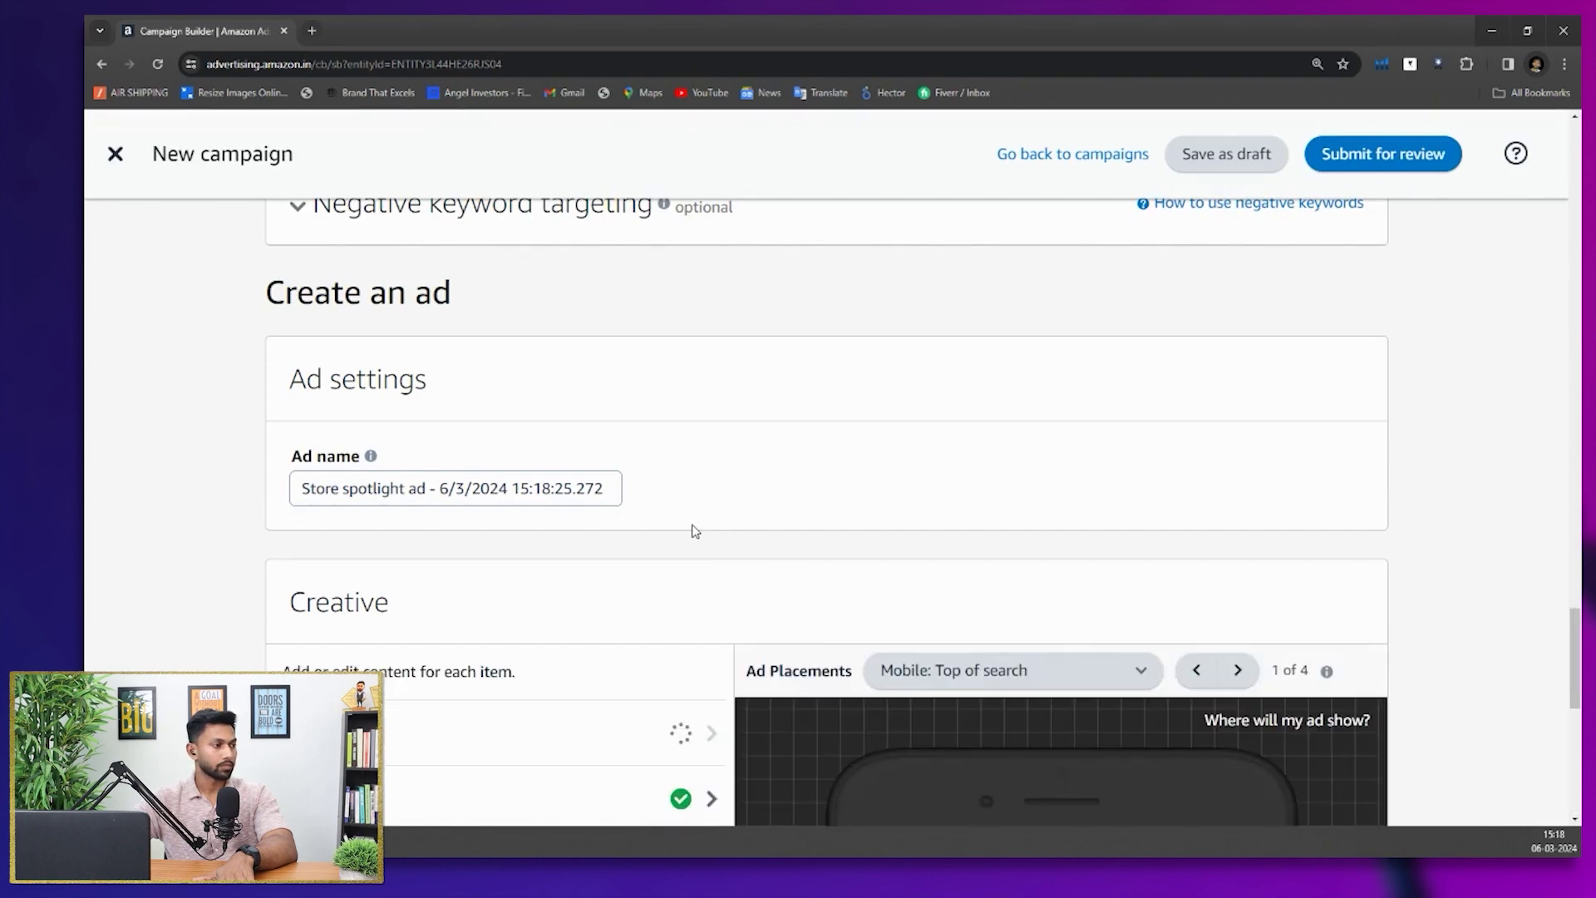
scroll(695, 531, "down", 5)
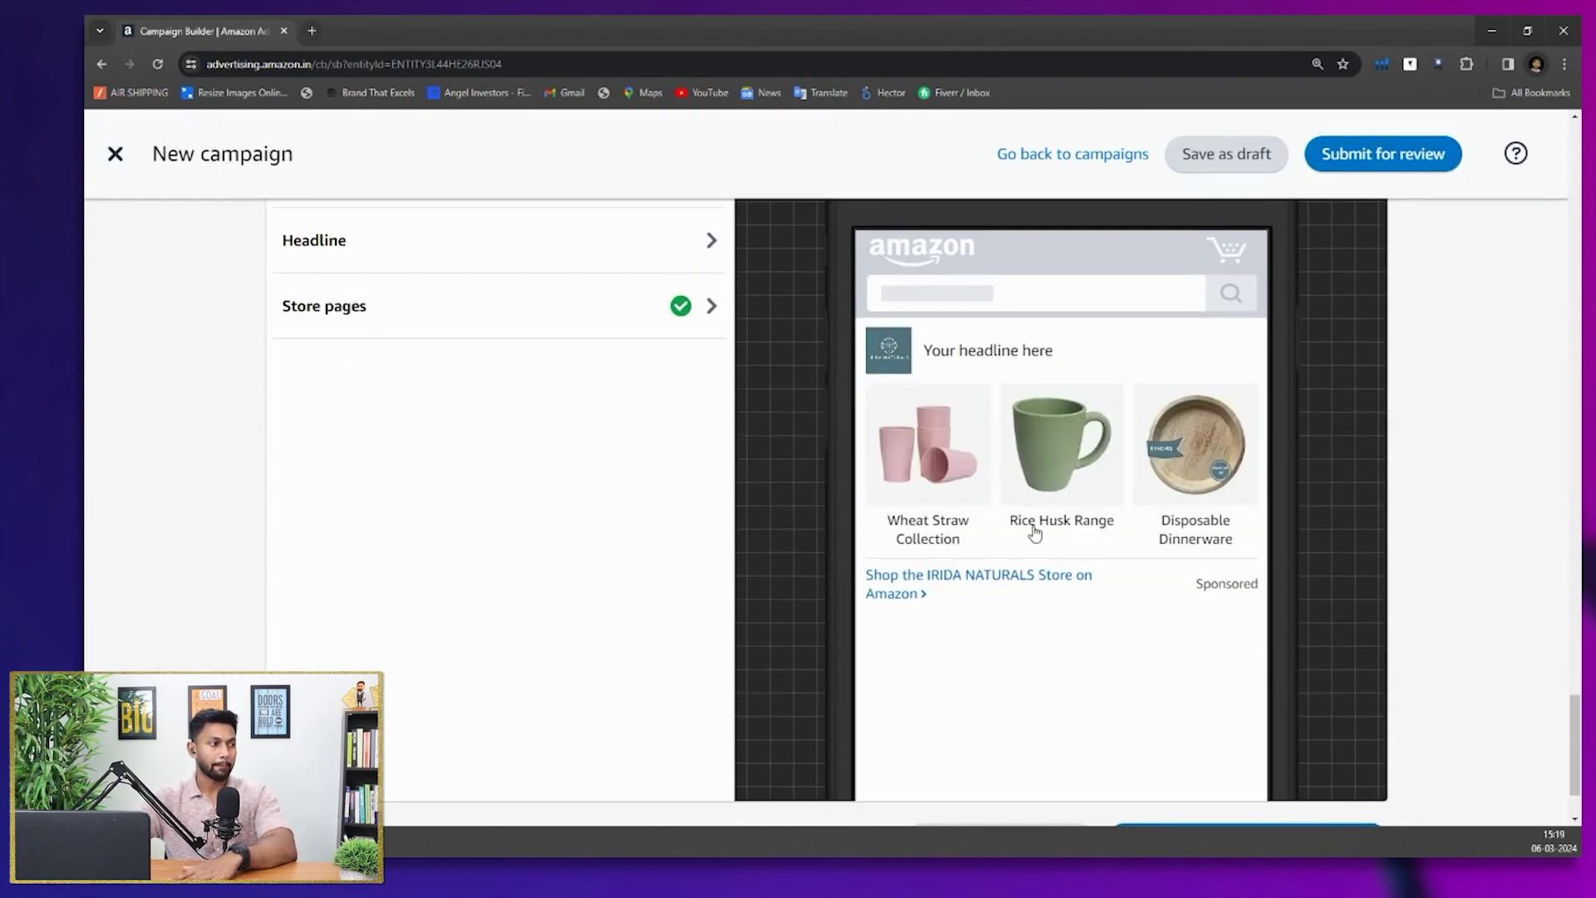
scroll(713, 618, "up", 15)
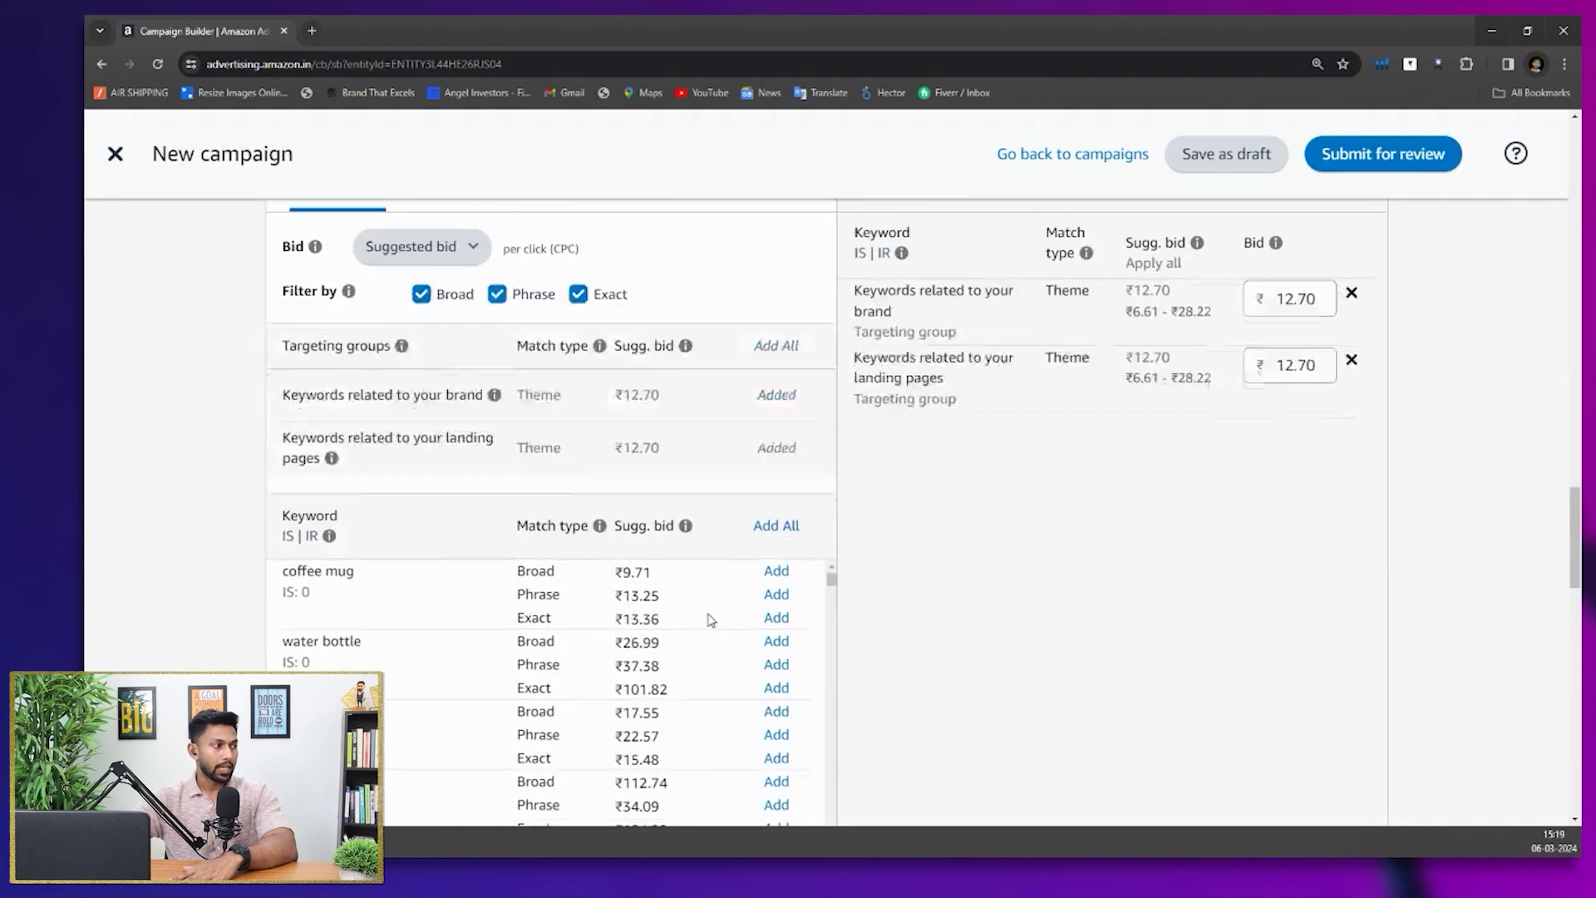
scroll(712, 618, "up", 10)
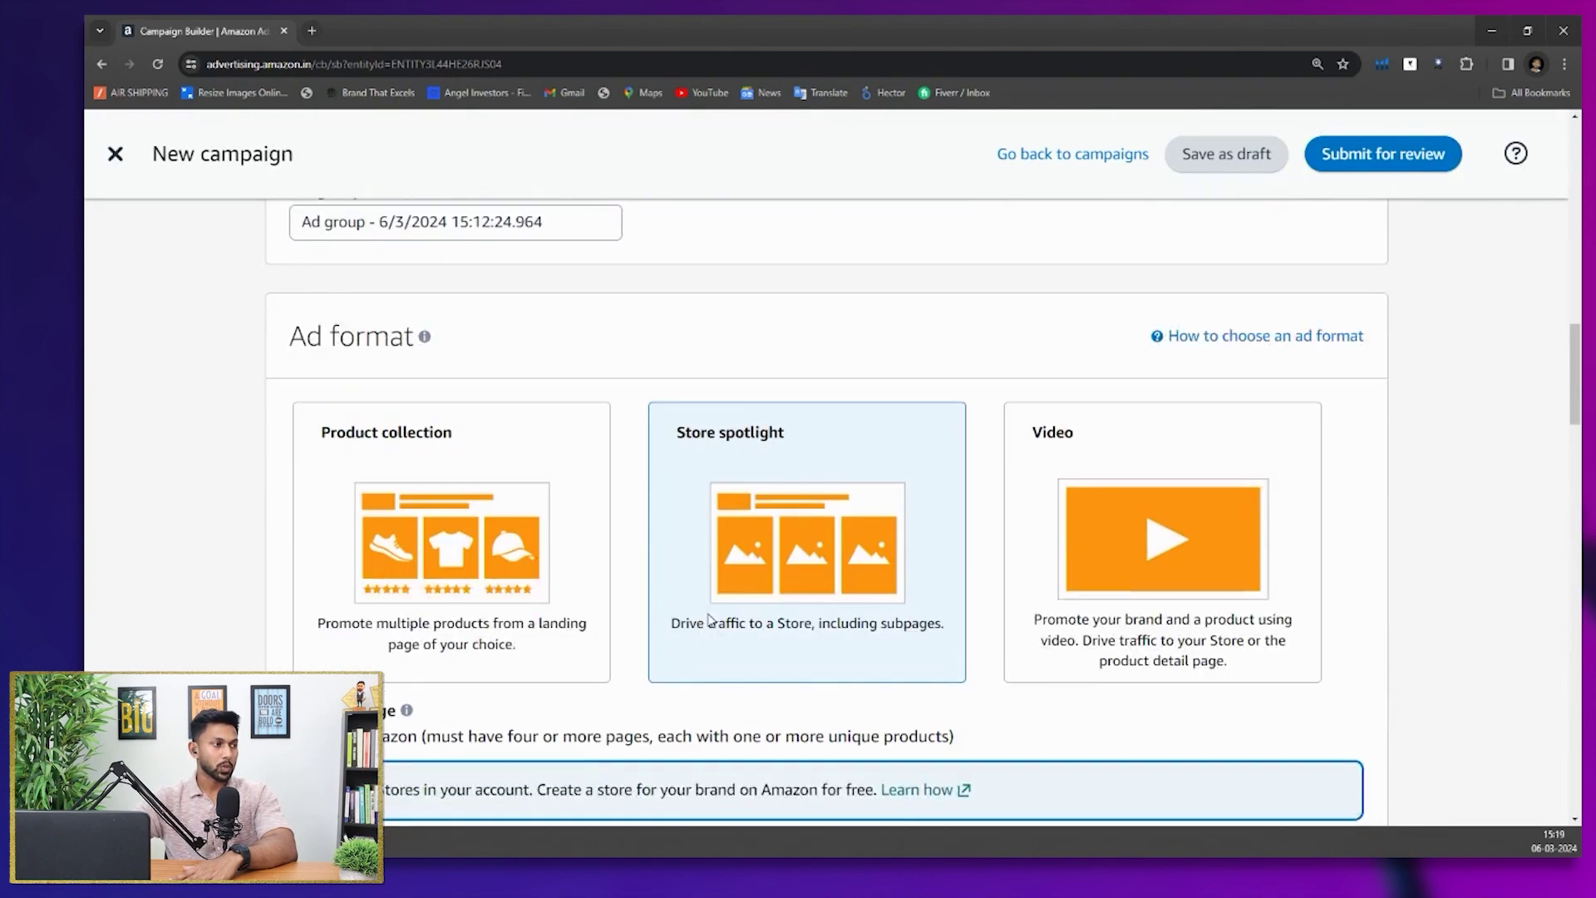
Change the ad format to Video and set its landing page to the IRIDA NATURALS Store's wheat straw cups and mugs page
left_click(1084, 591)
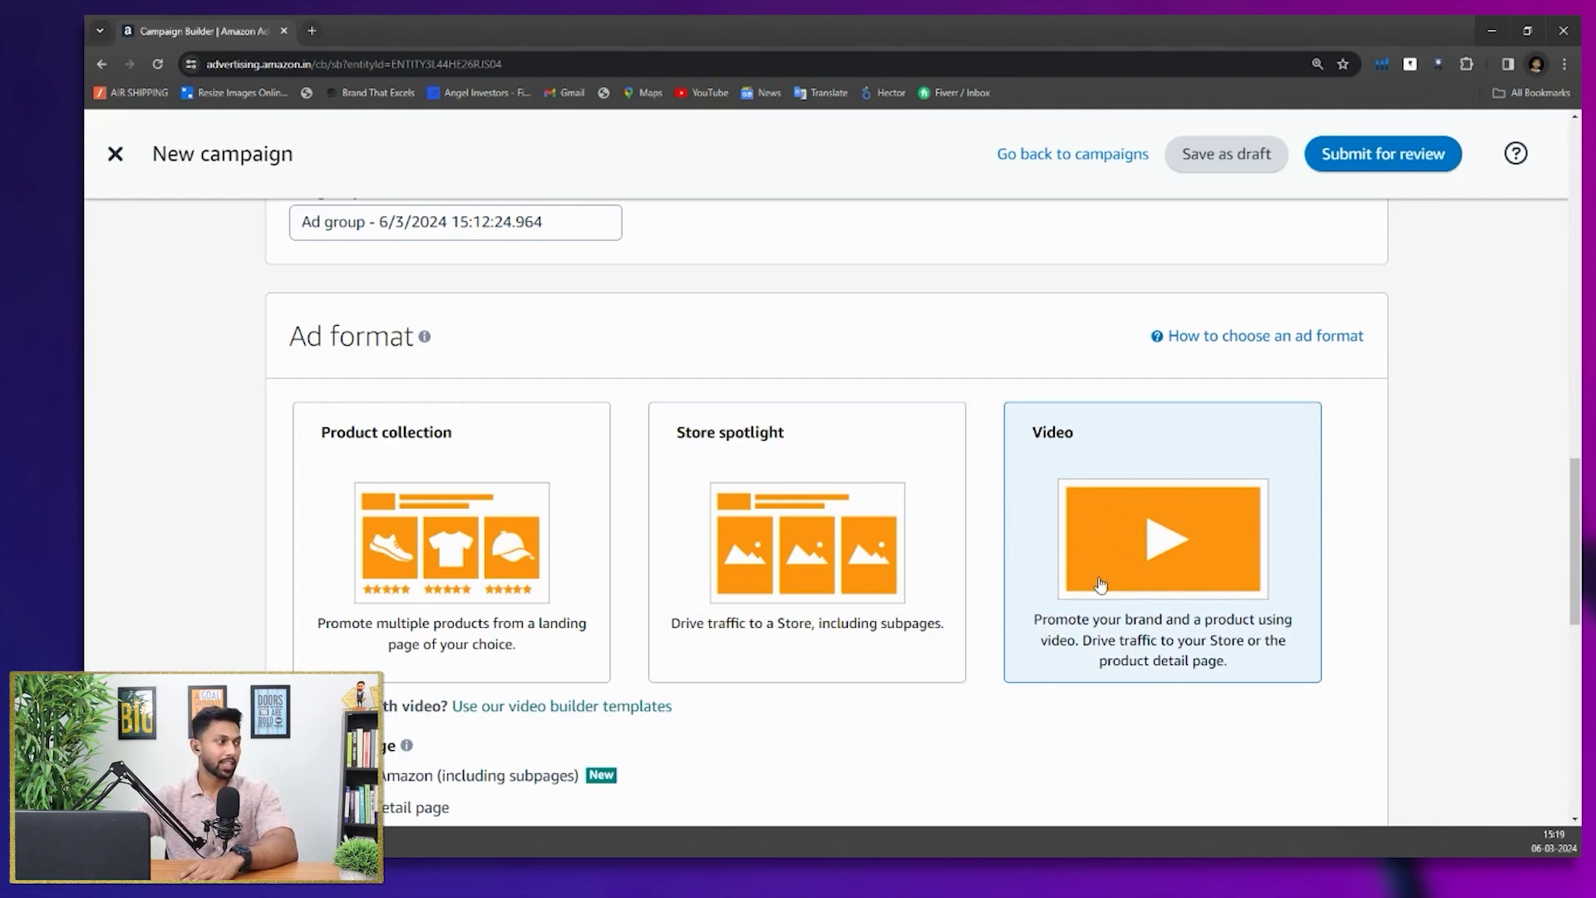
scroll(1098, 586, "down", 3)
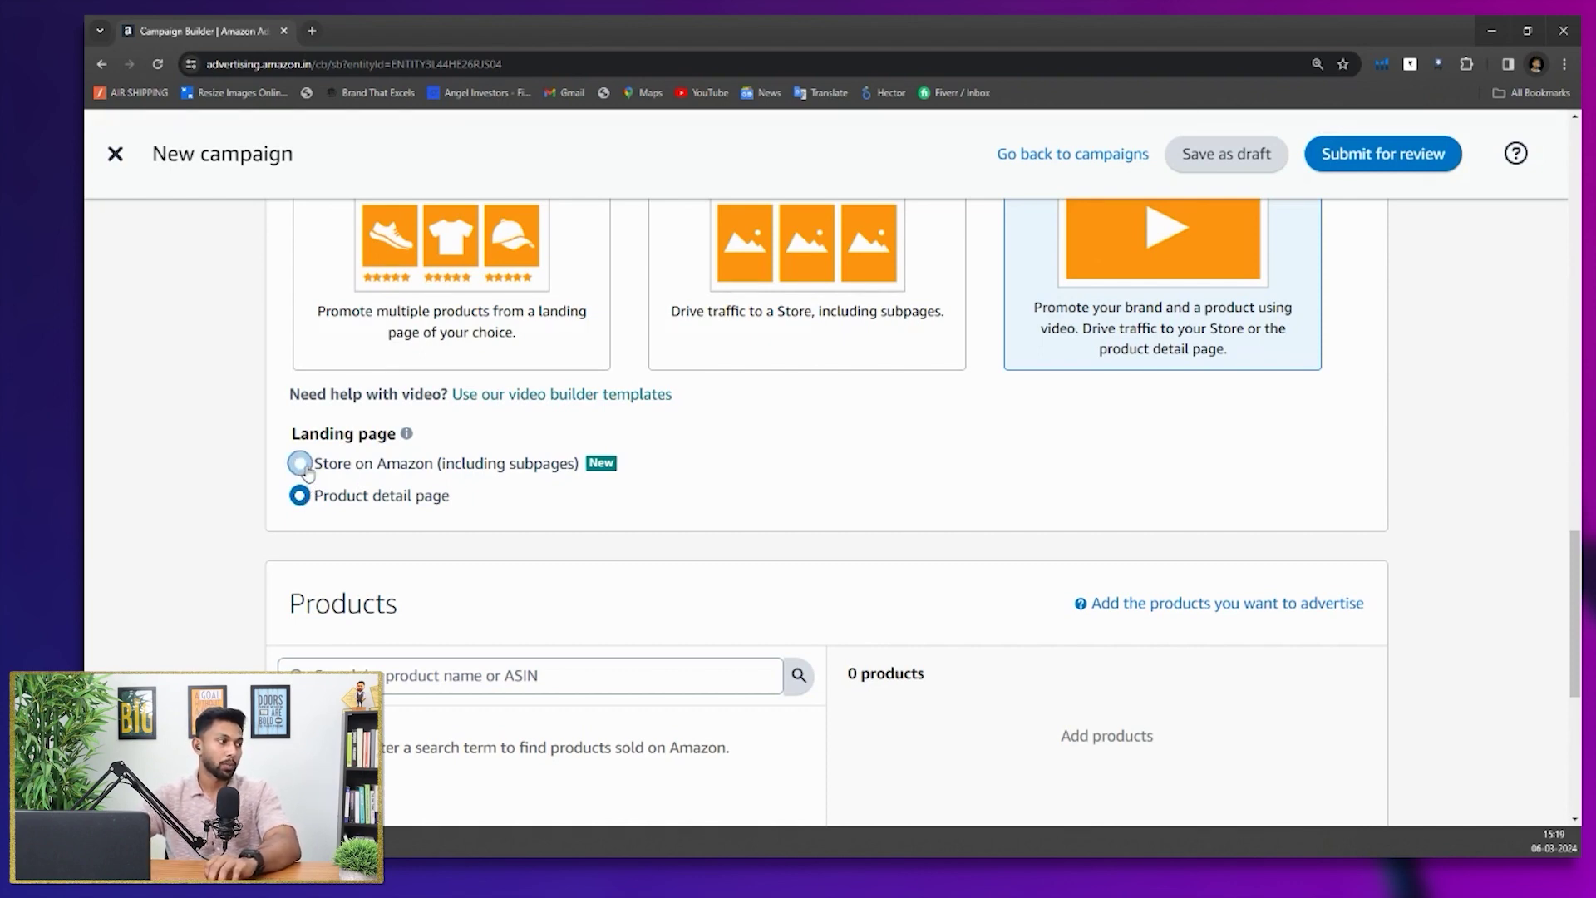
left_click(301, 464)
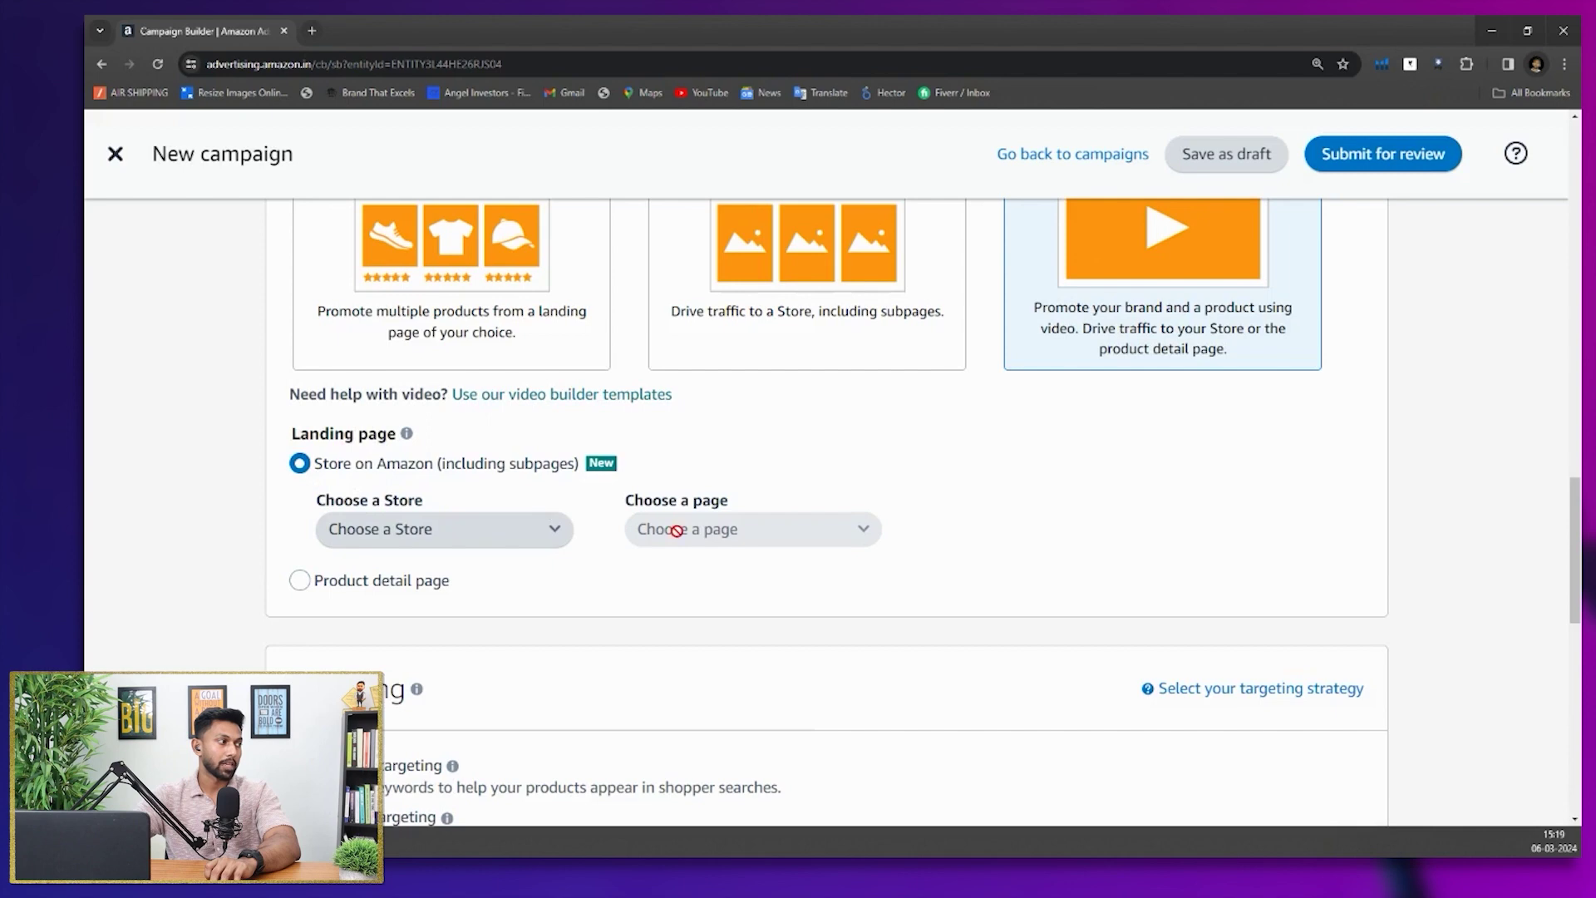
left_click(490, 604)
left_click(842, 570)
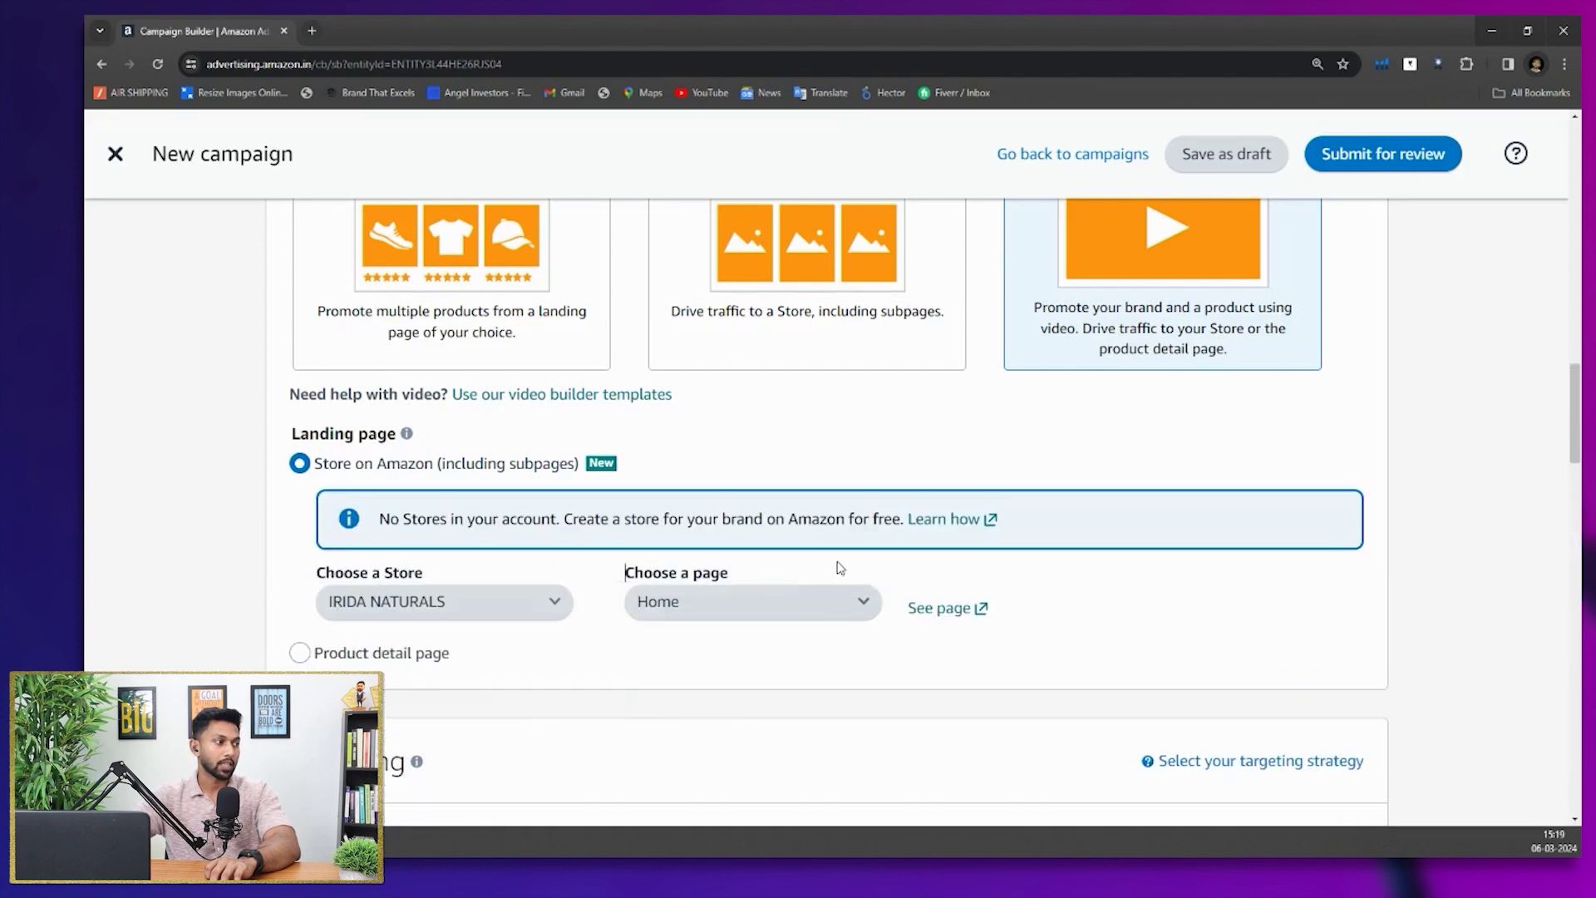
left_click(789, 603)
left_click(785, 583)
scroll(989, 580, "down", 1)
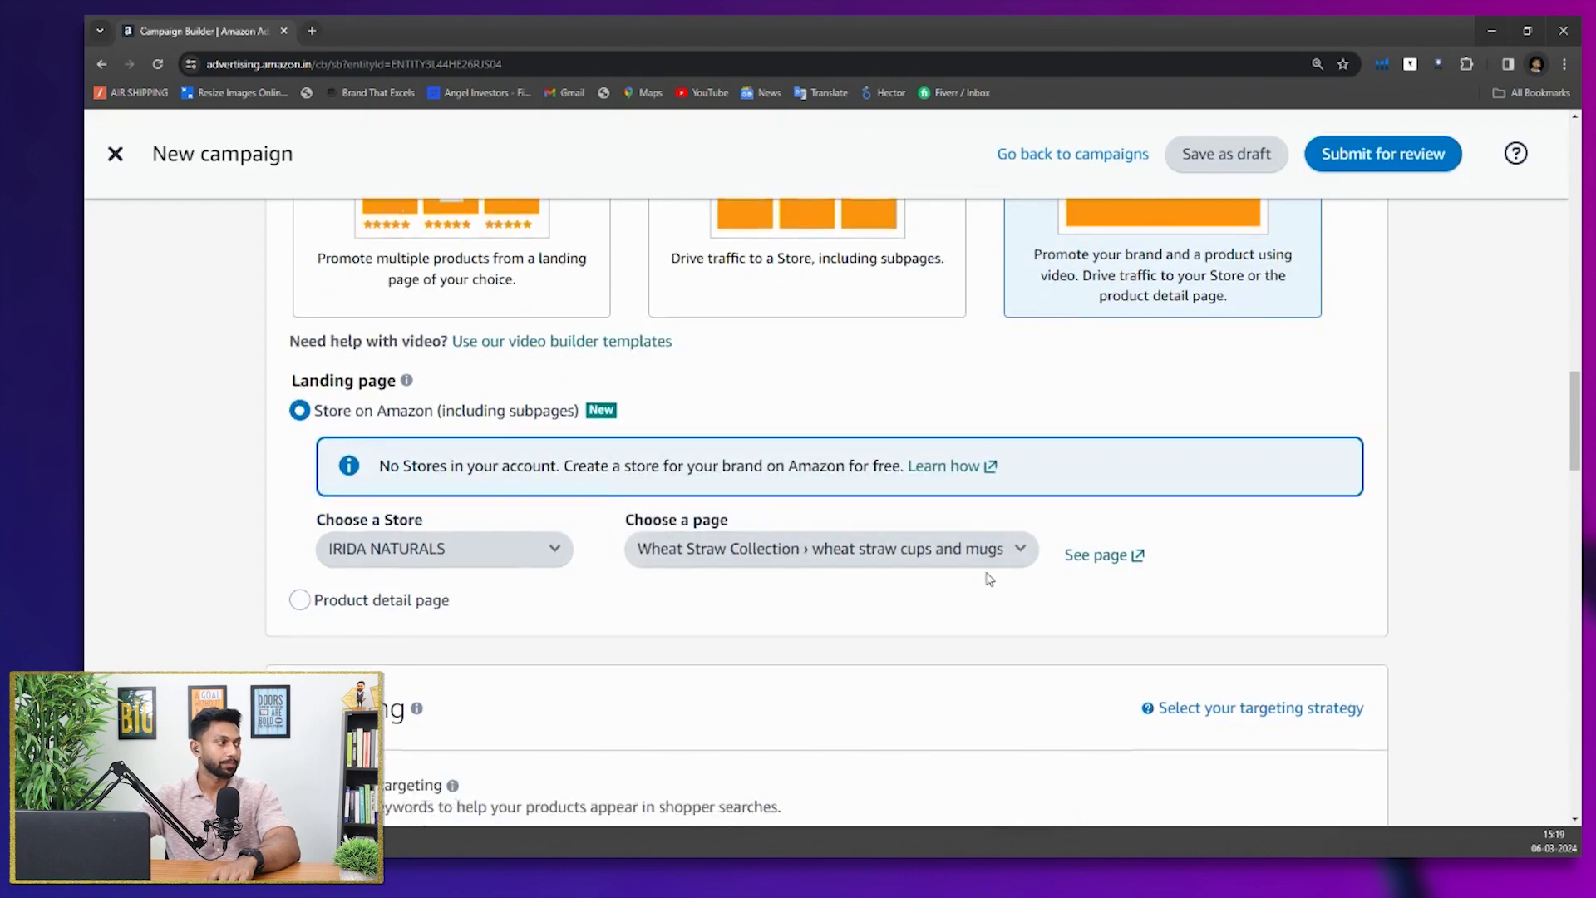
scroll(989, 579, "down", 2)
Switch the landing page to Product detail page, search the products for IRIDA and add the IRIDA NATURALS Snack Plate
left_click(299, 498)
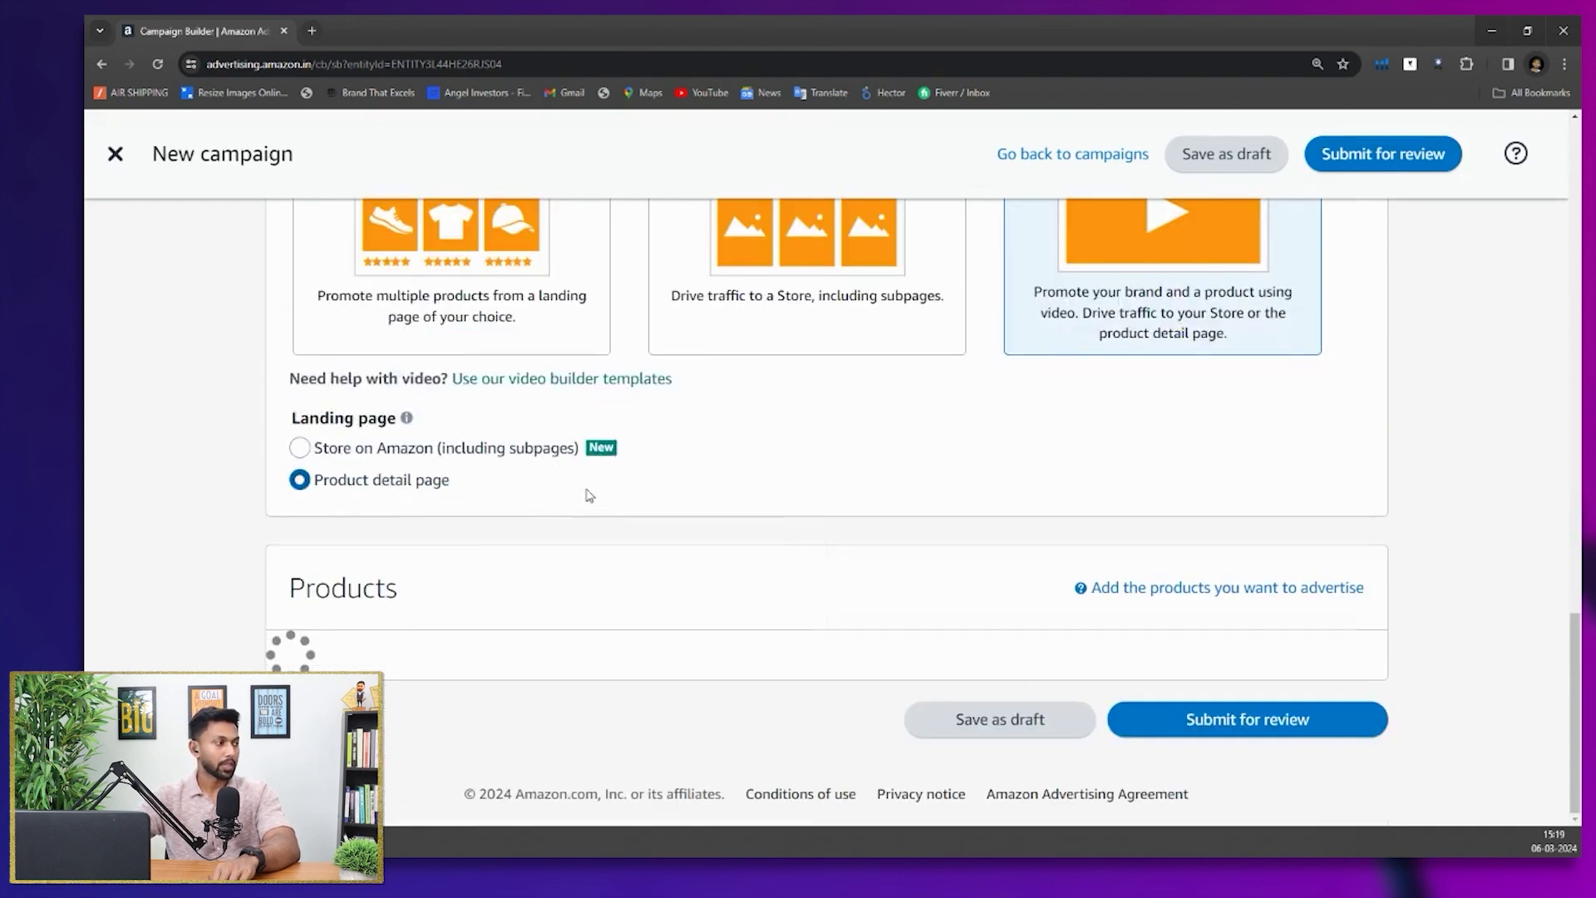
scroll(588, 495, "down", 3)
scroll(588, 495, "down", 1)
left_click(574, 441)
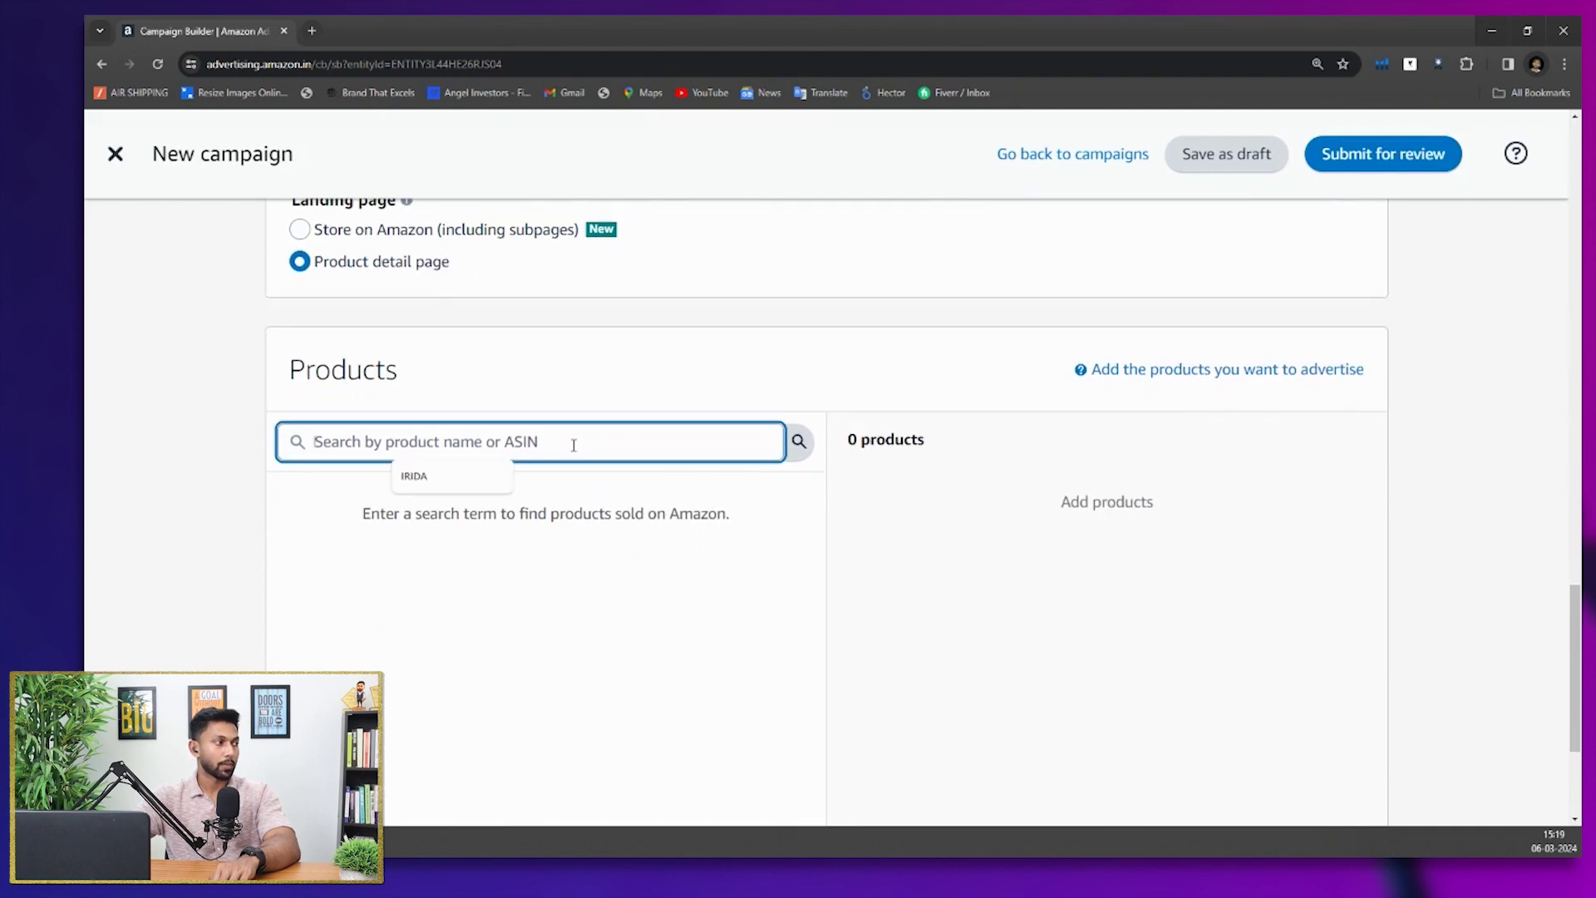
left_click(456, 476)
left_click(801, 445)
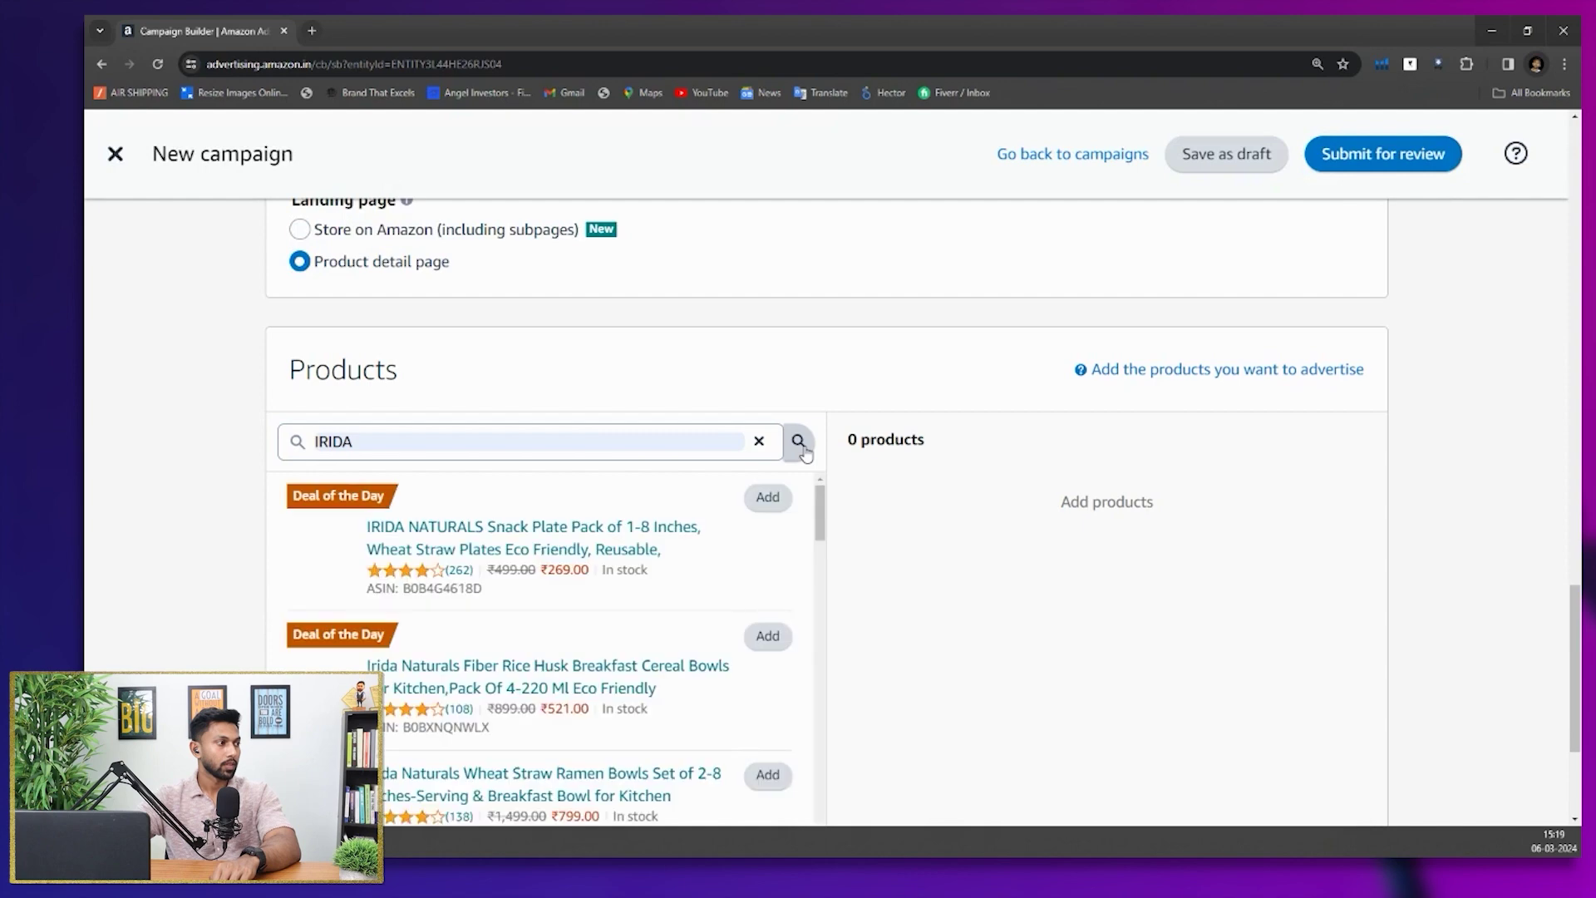
left_click(767, 497)
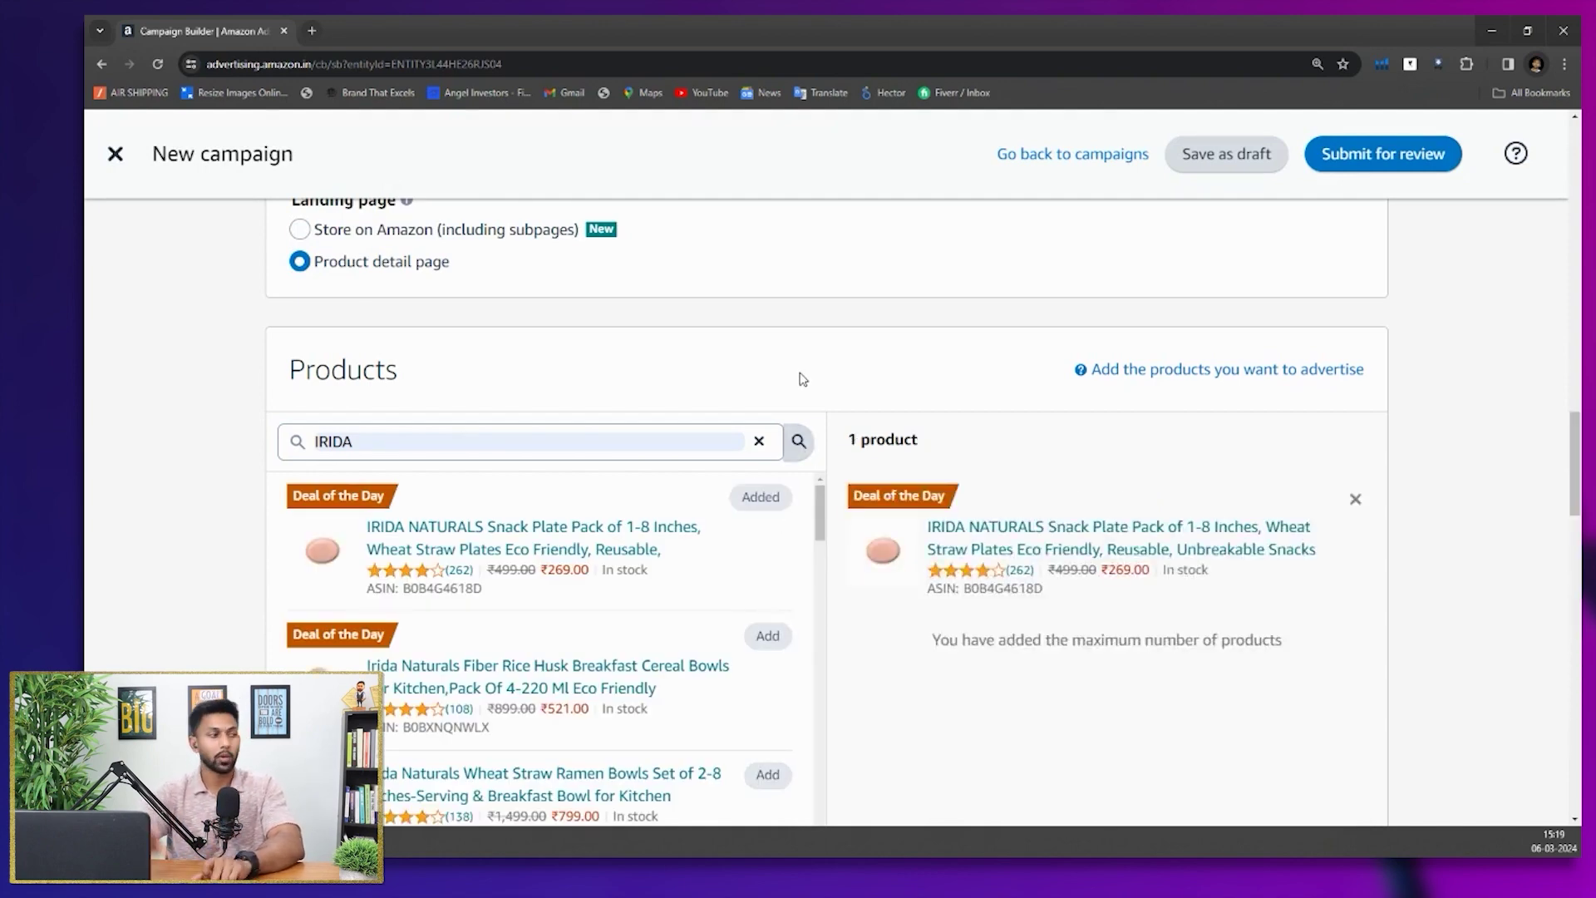
Add the video irida 2..mp4 from the creative assets to the ad's creative
scroll(843, 473, "down", 15)
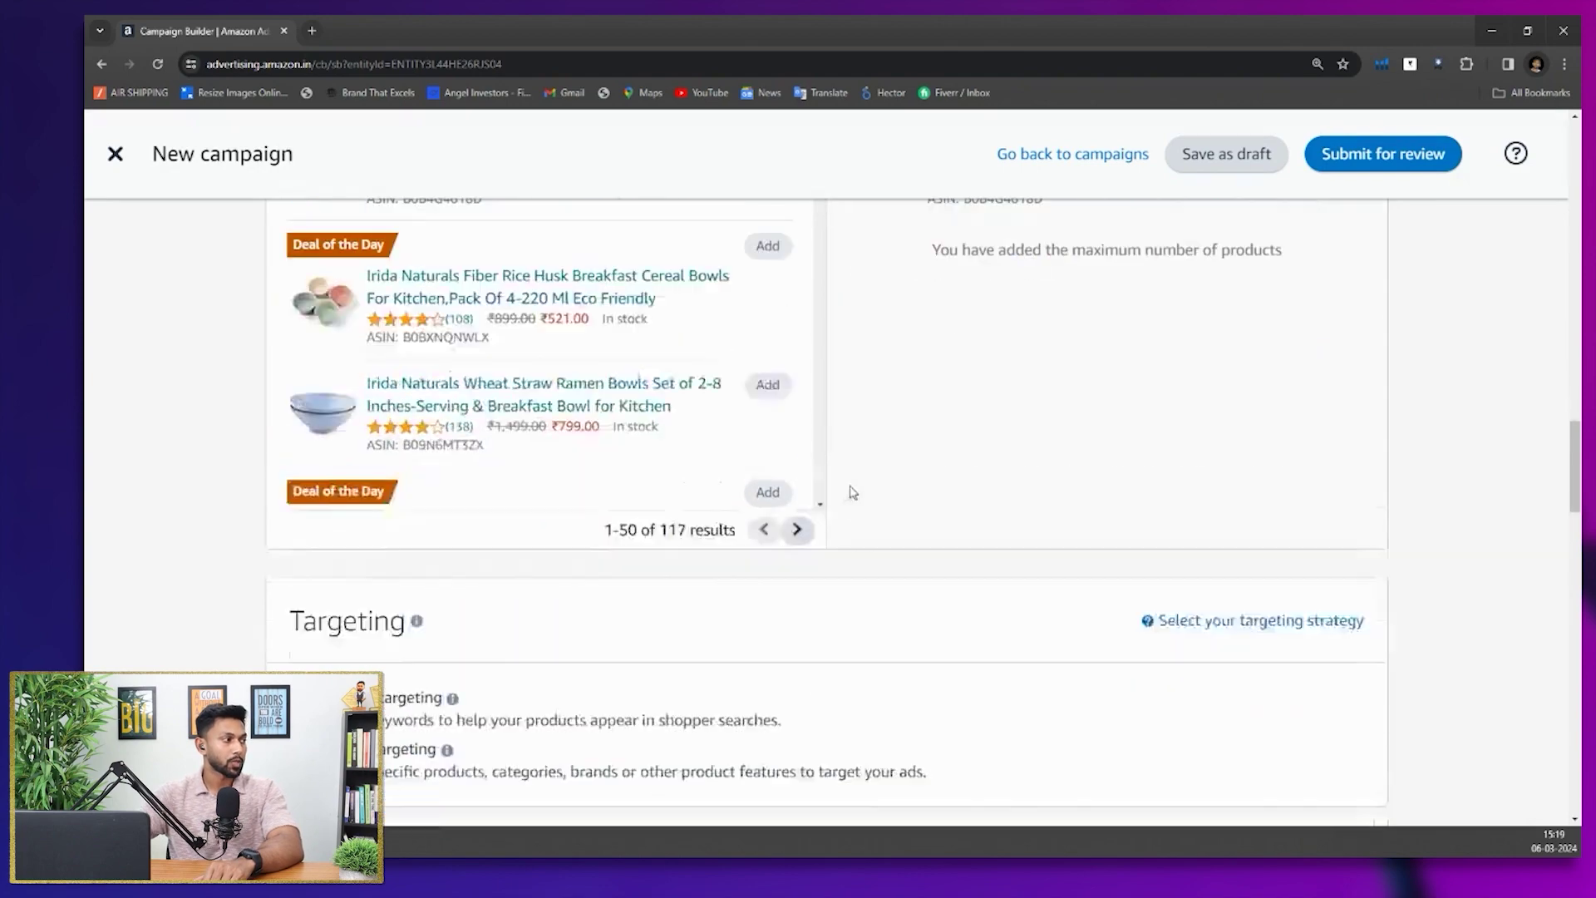
scroll(850, 497, "down", 15)
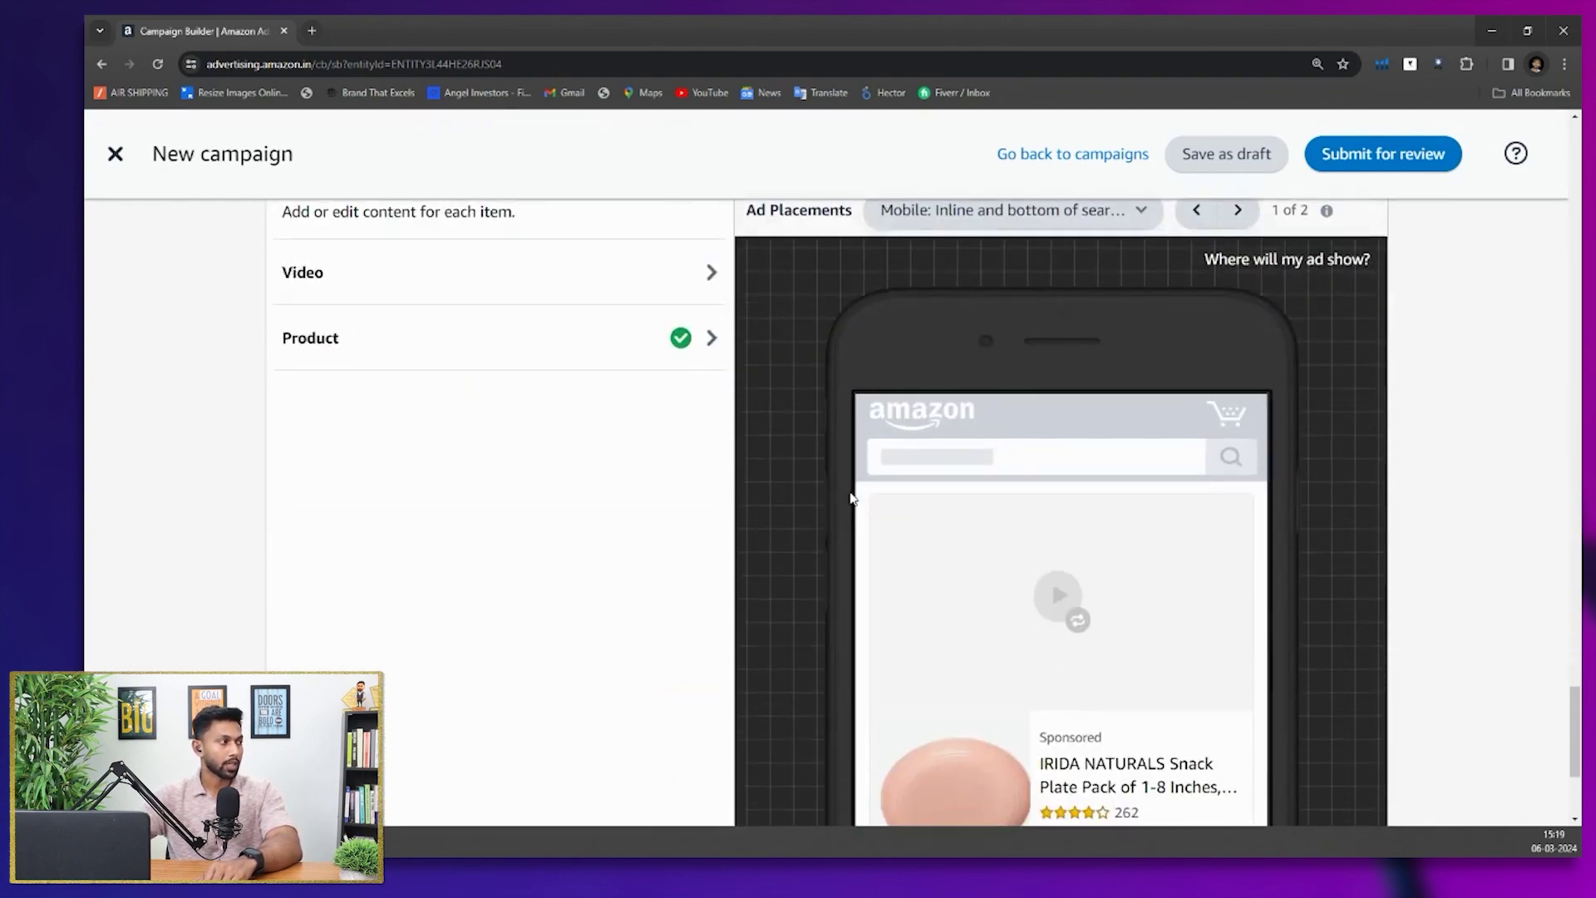
scroll(849, 497, "down", 2)
scroll(563, 456, "up", 5)
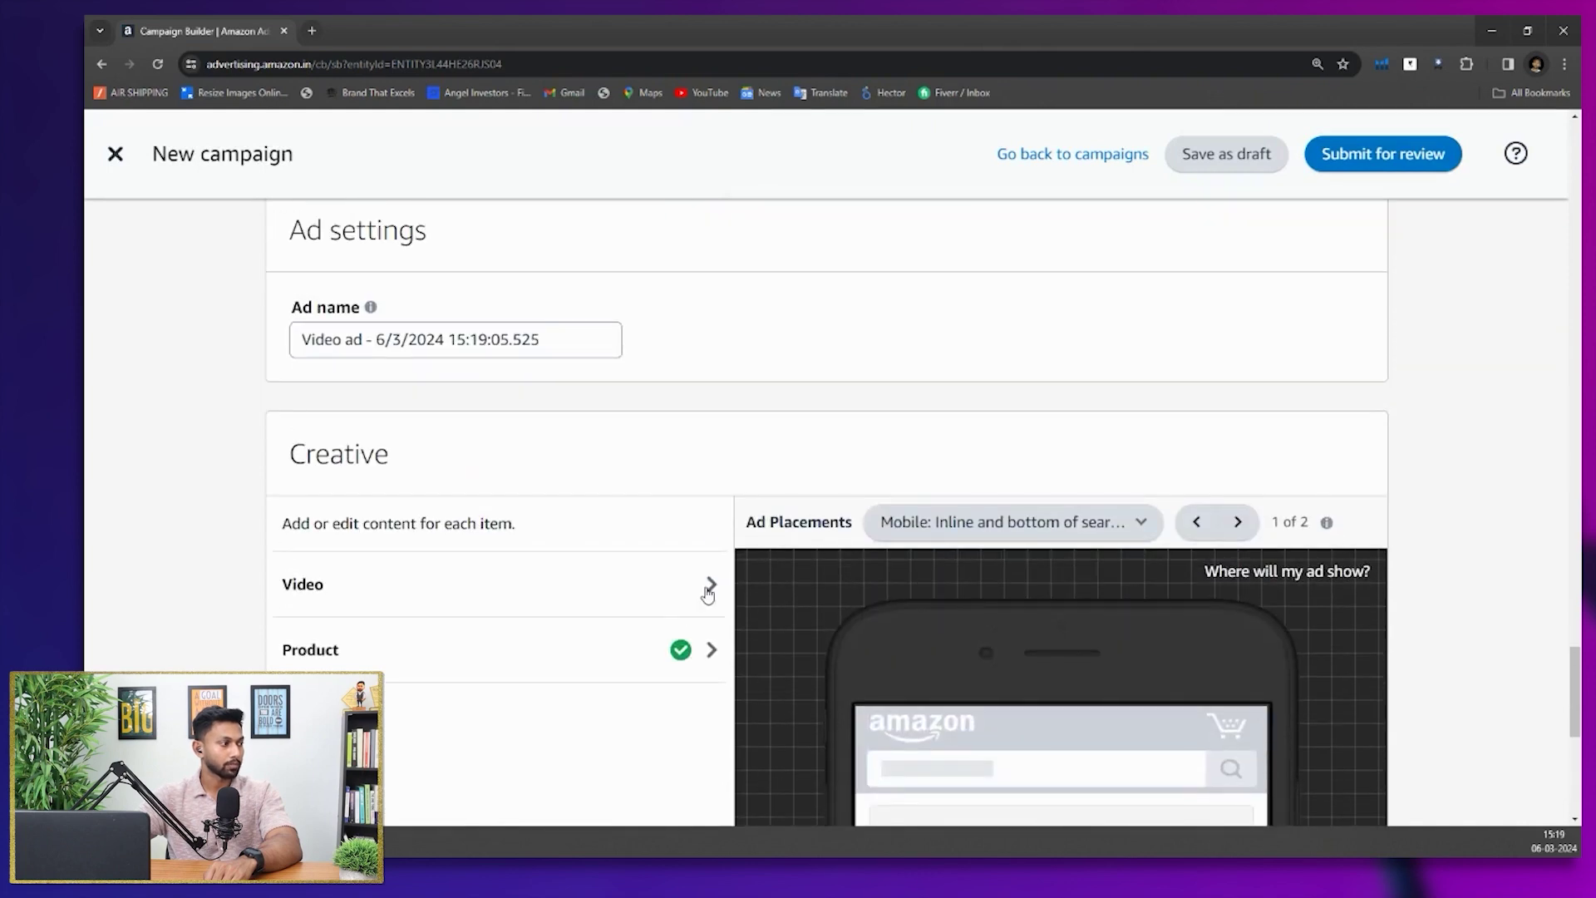
left_click(707, 588)
scroll(413, 641, "down", 3)
left_click(369, 592)
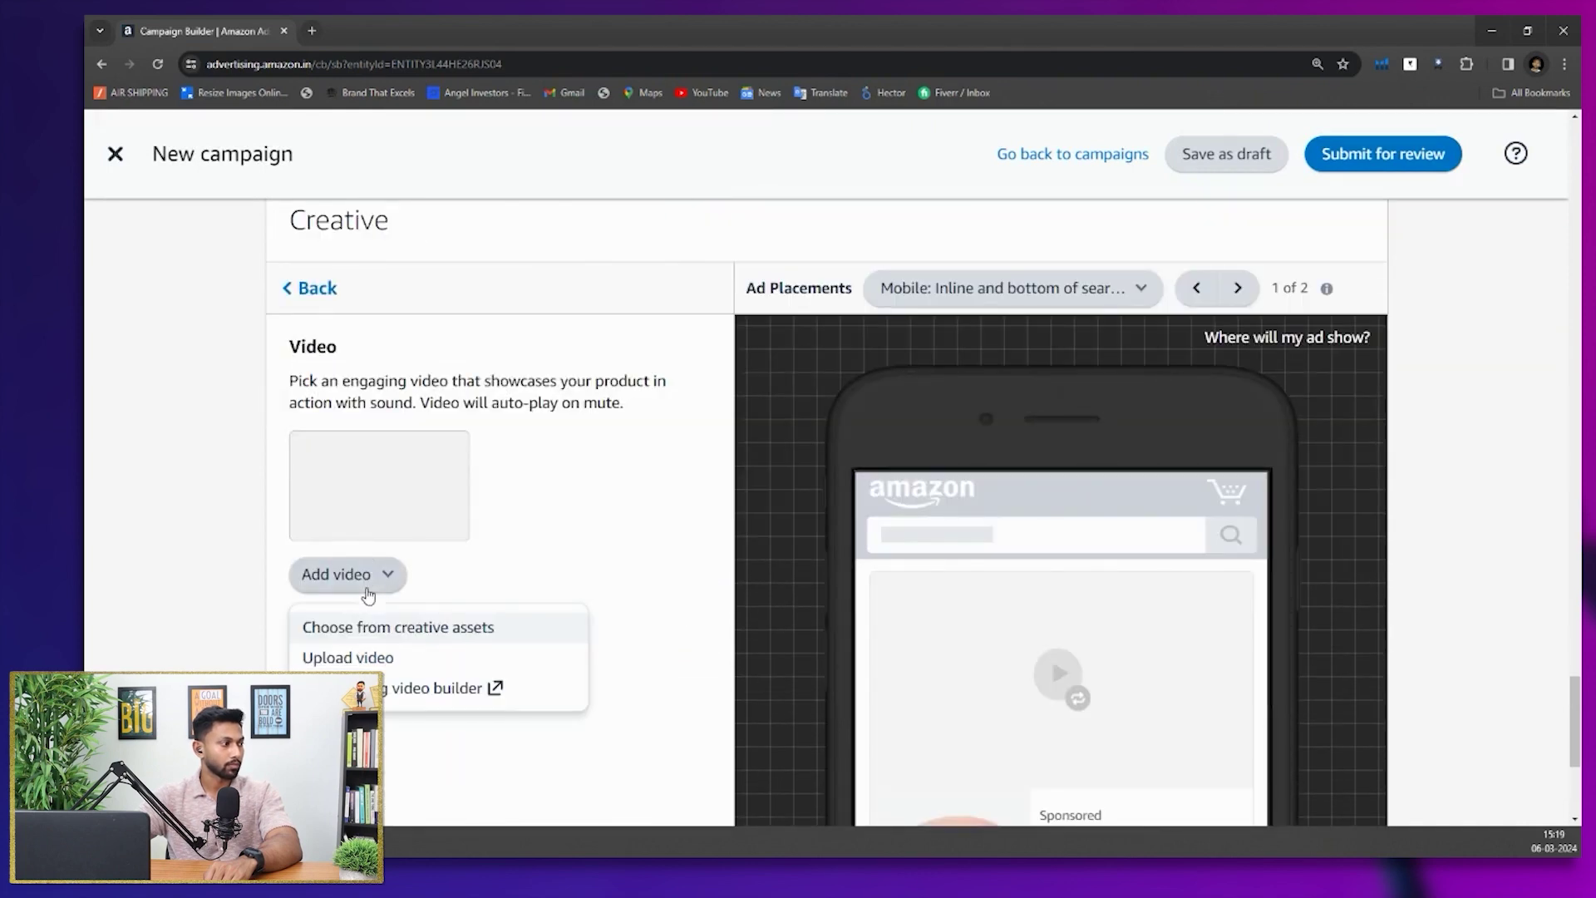
left_click(356, 628)
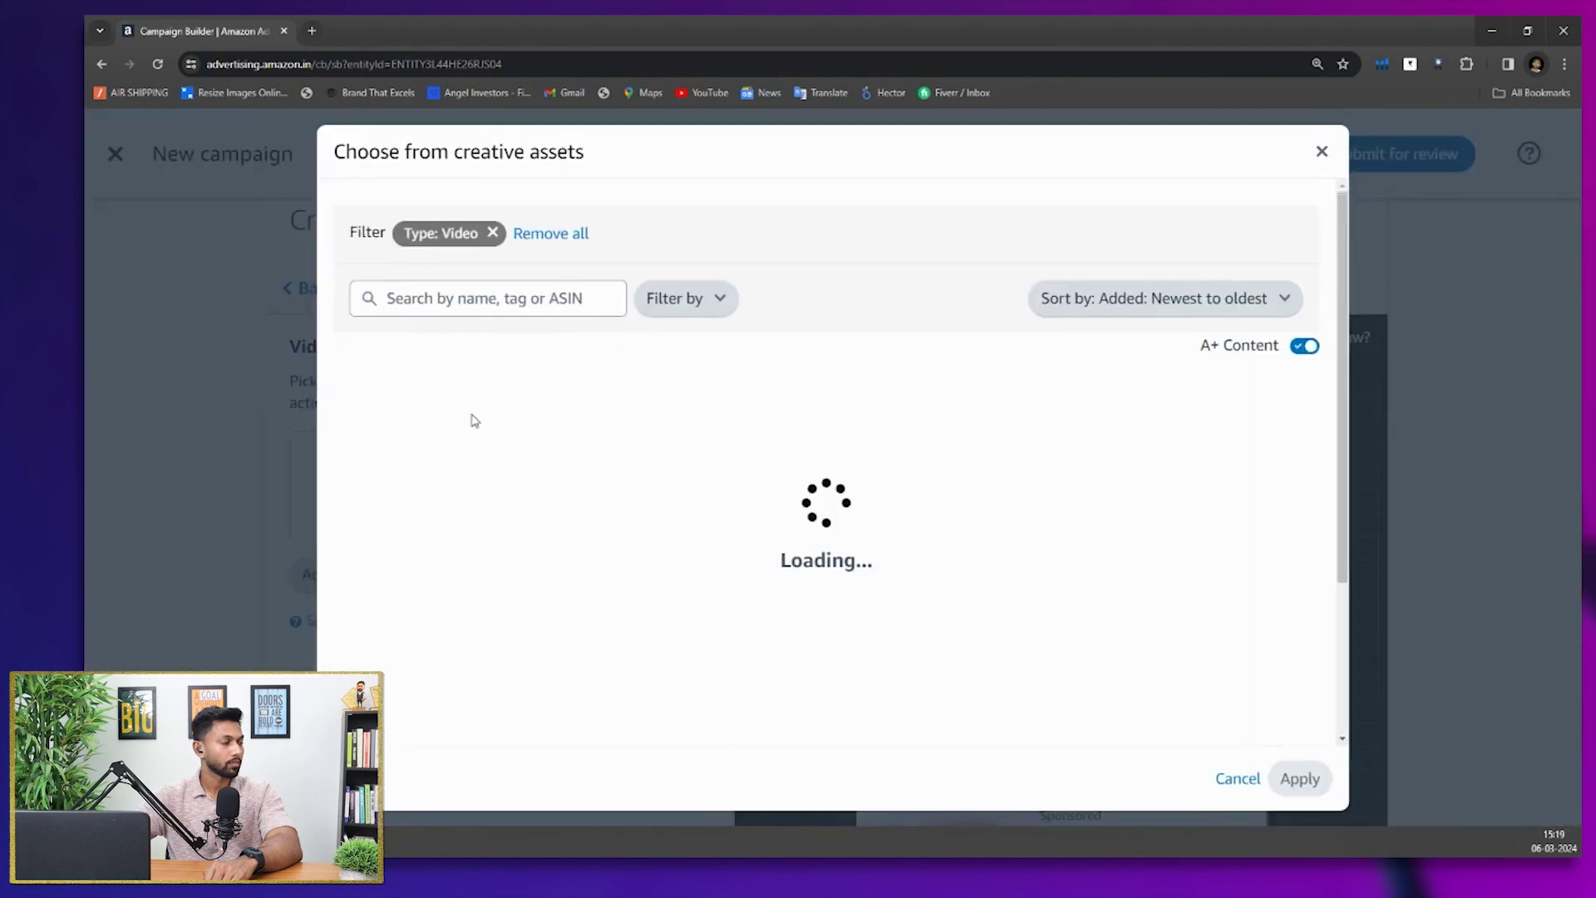
left_click(520, 527)
left_click(1306, 778)
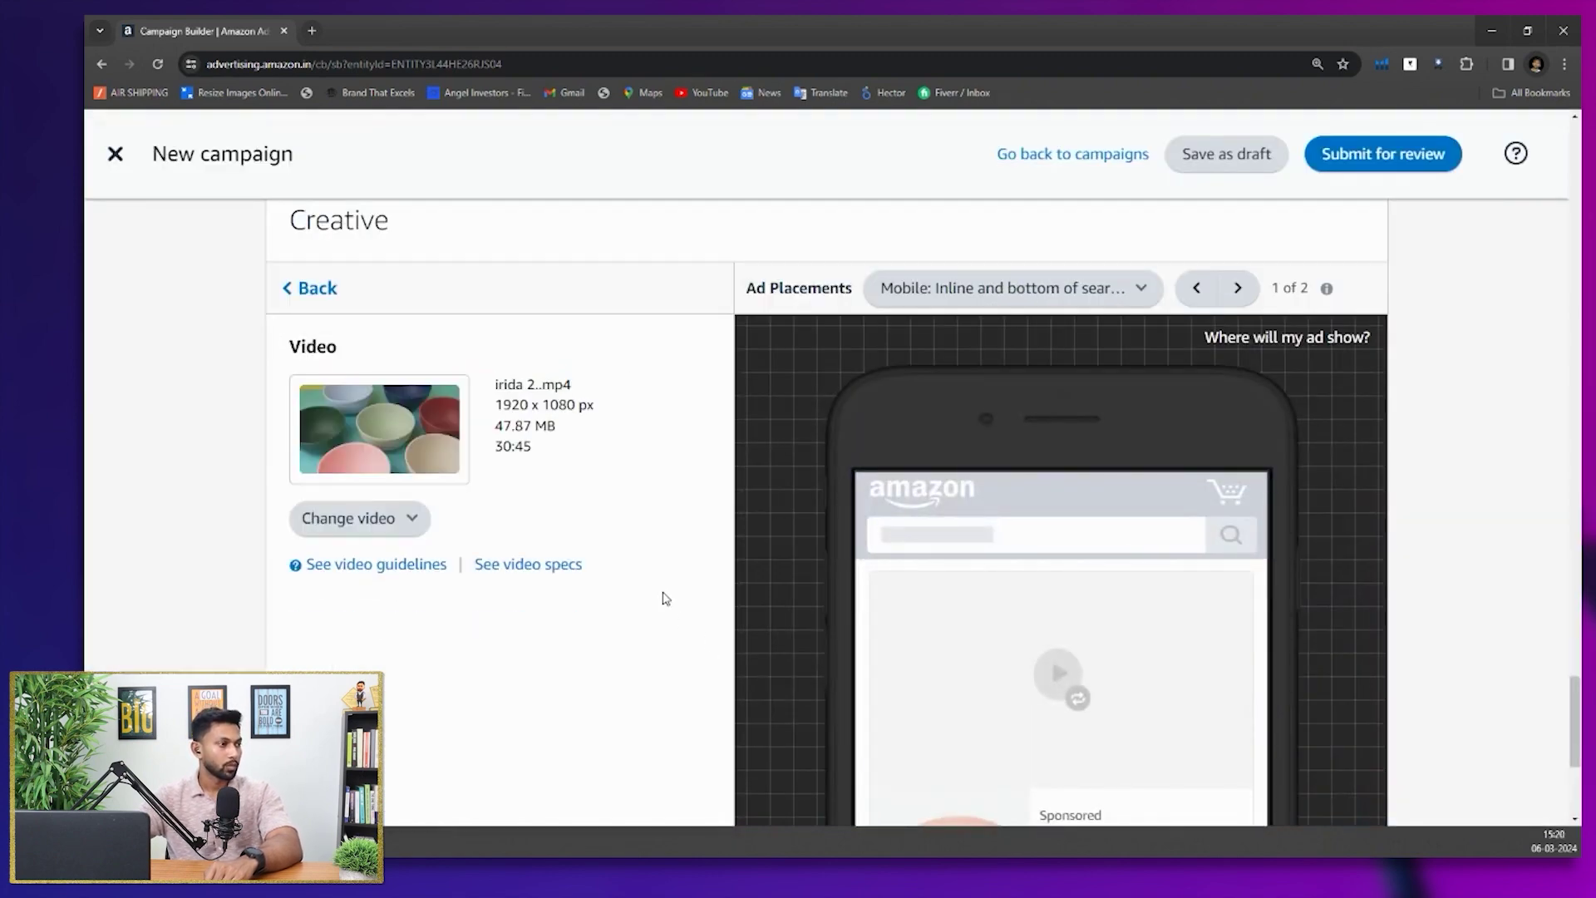
Examine the video ad's mobile preview and its Desktop: Inline and bottom of search placement
scroll(662, 598, "down", 2)
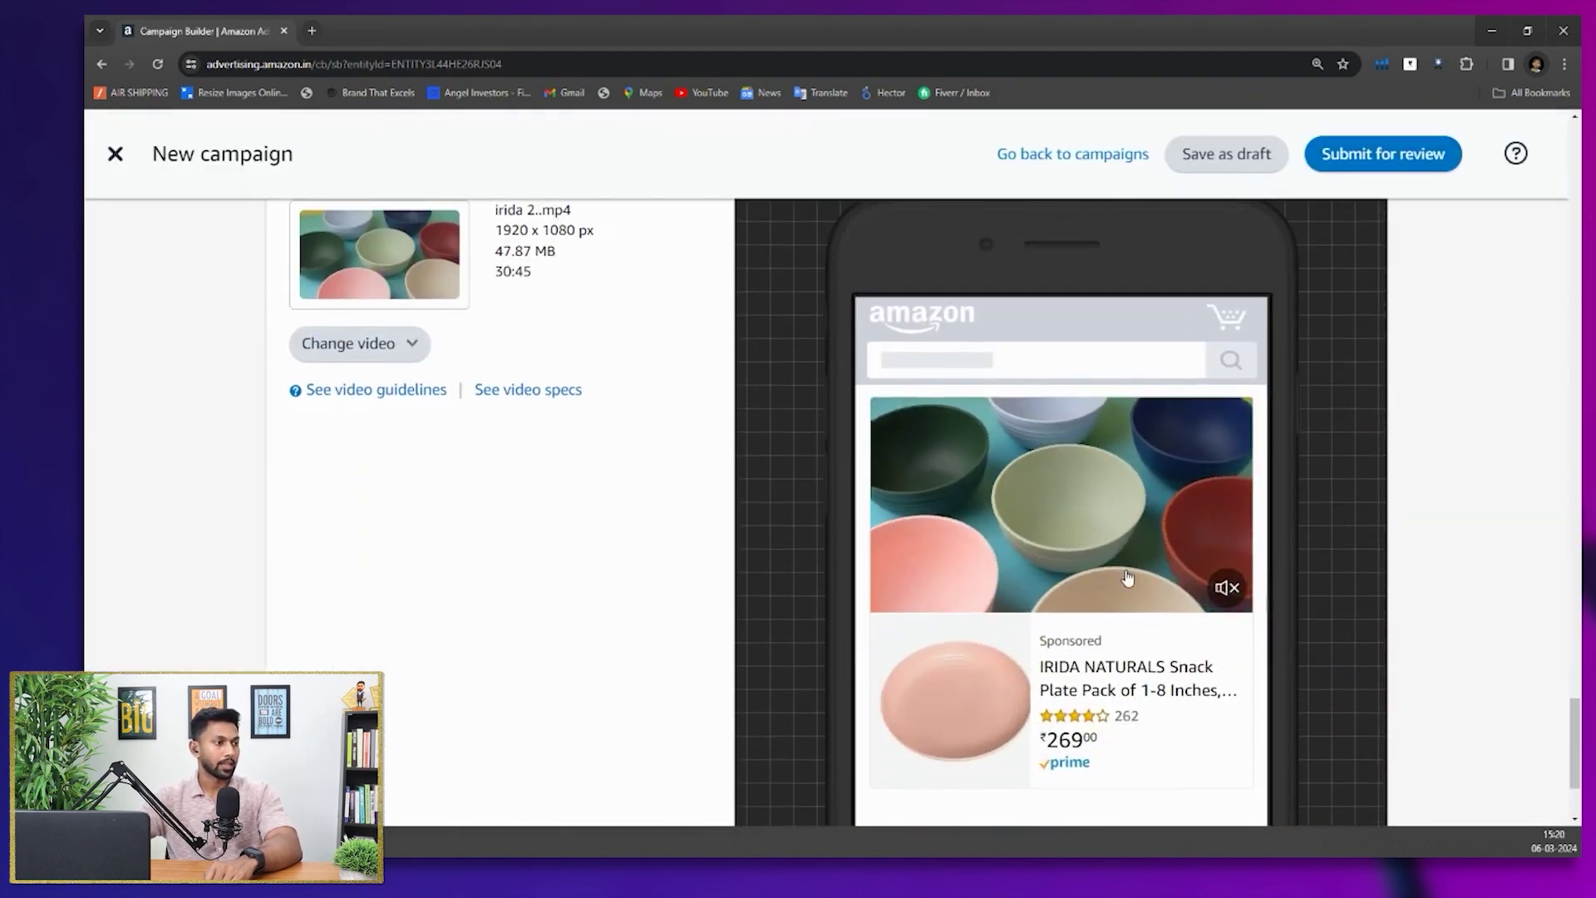
scroll(1127, 577, "up", 2)
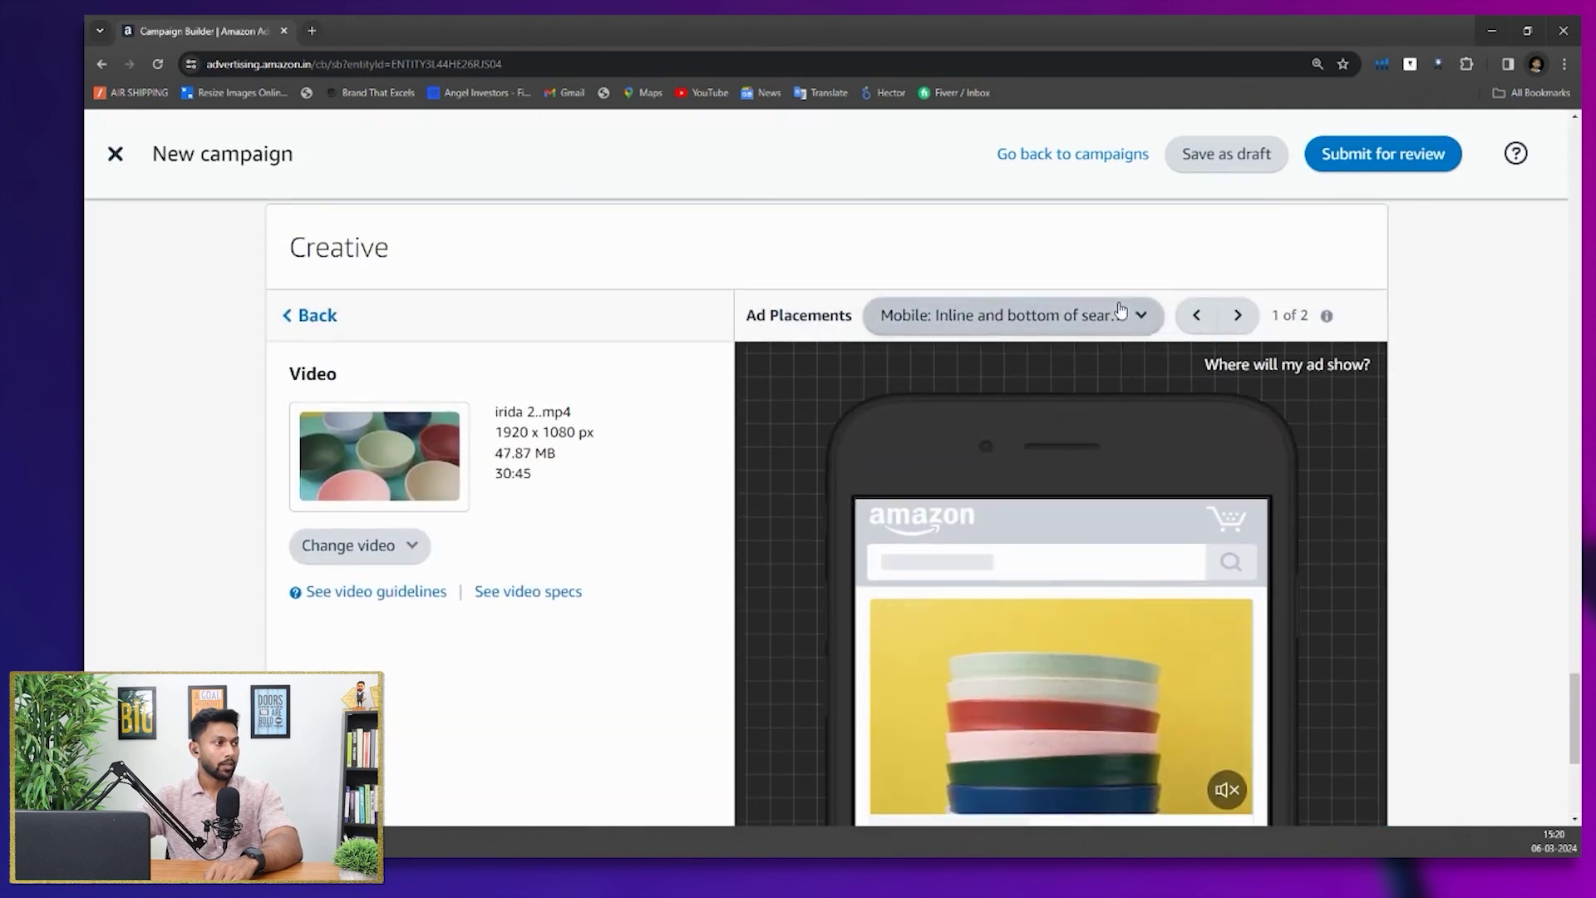
left_click(1112, 312)
left_click(990, 414)
scroll(898, 457, "down", 2)
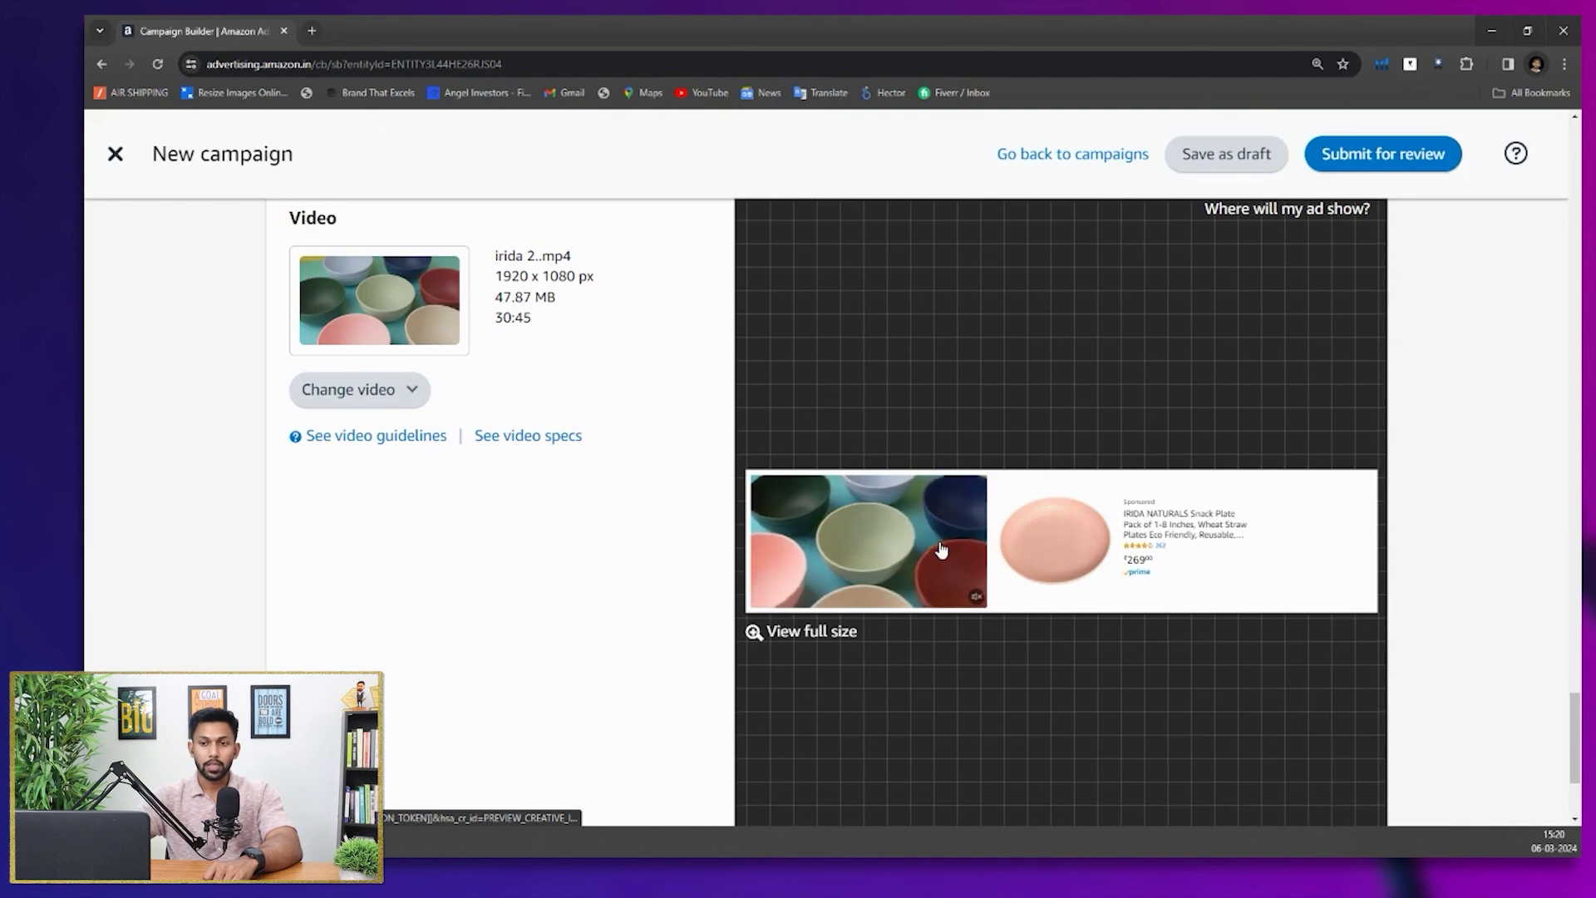
Close the Sponsored Brands campaign draft and leave the page without saving or giving a reason
scroll(942, 549, "up", 6)
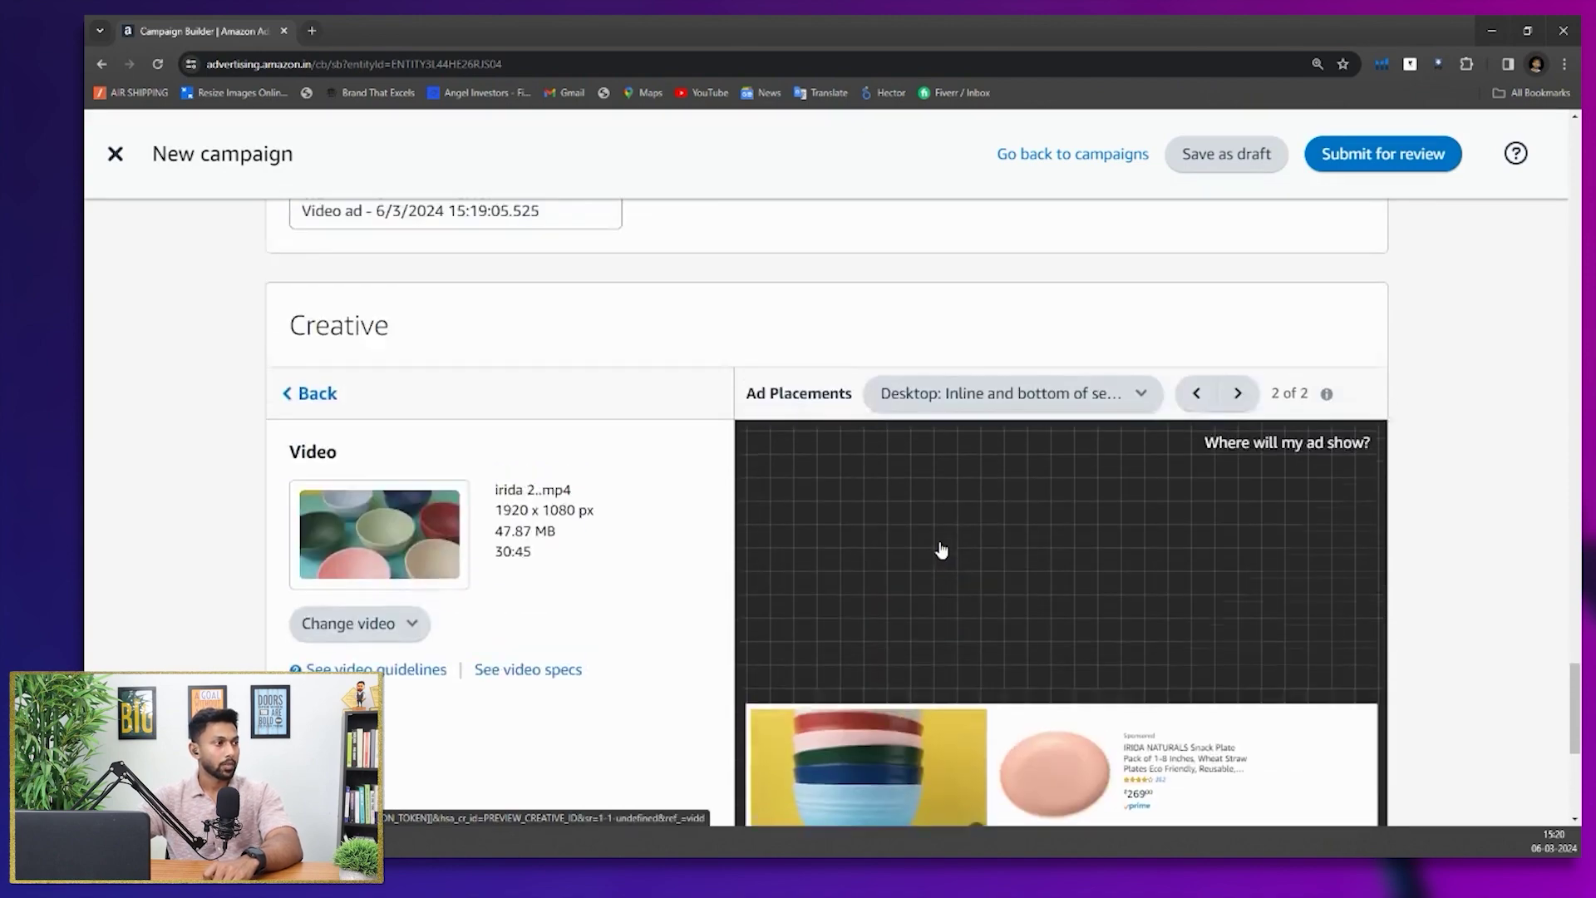
scroll(942, 550, "up", 15)
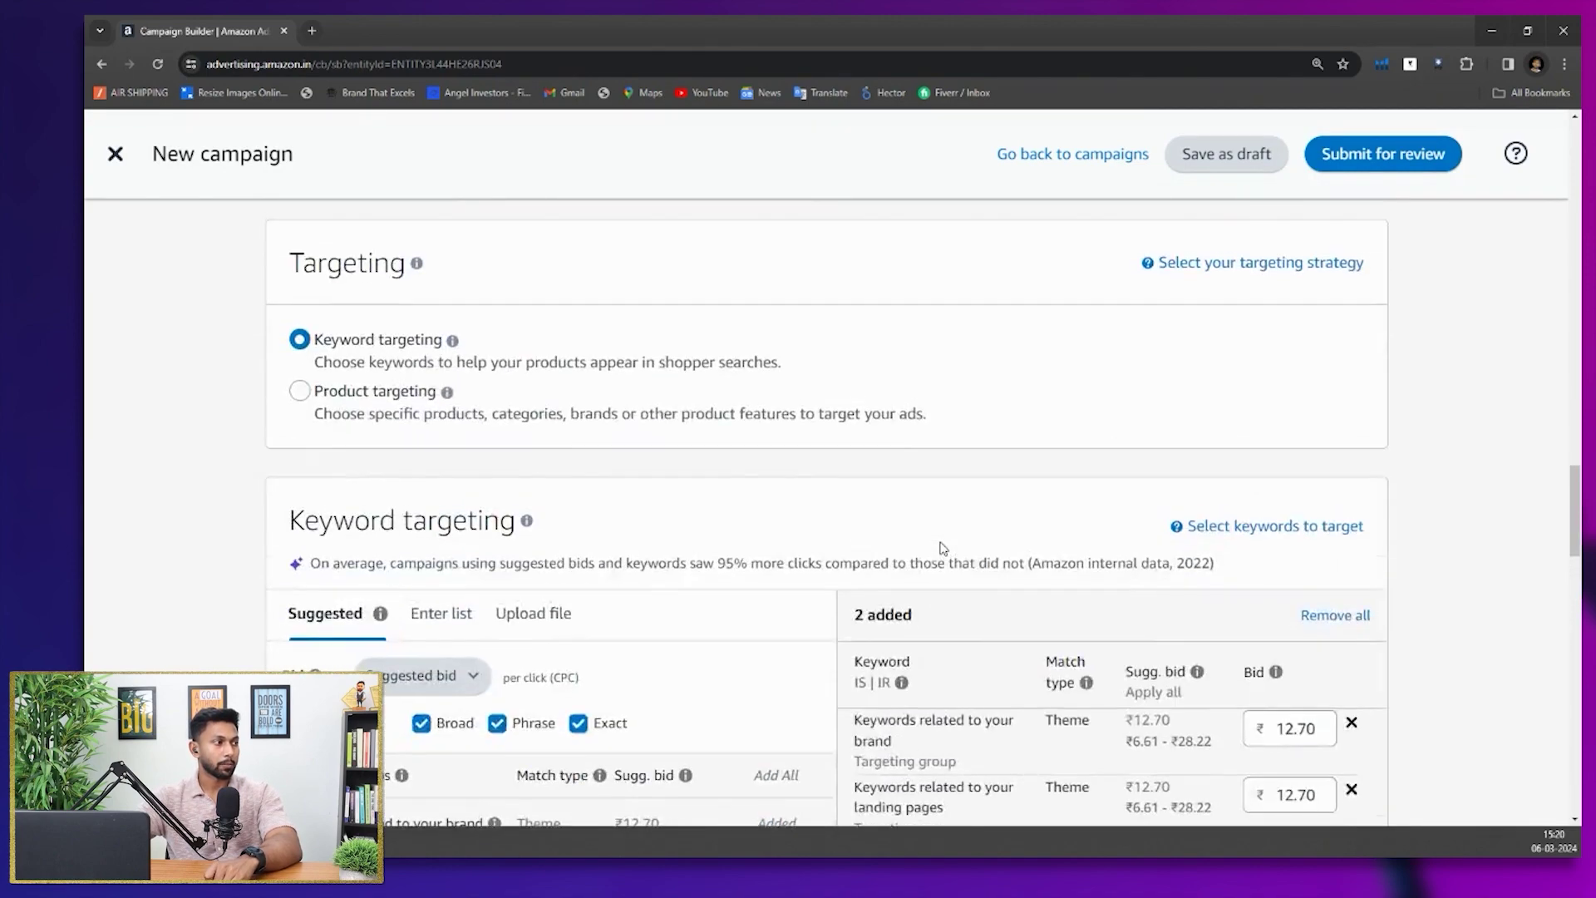
scroll(941, 549, "up", 8)
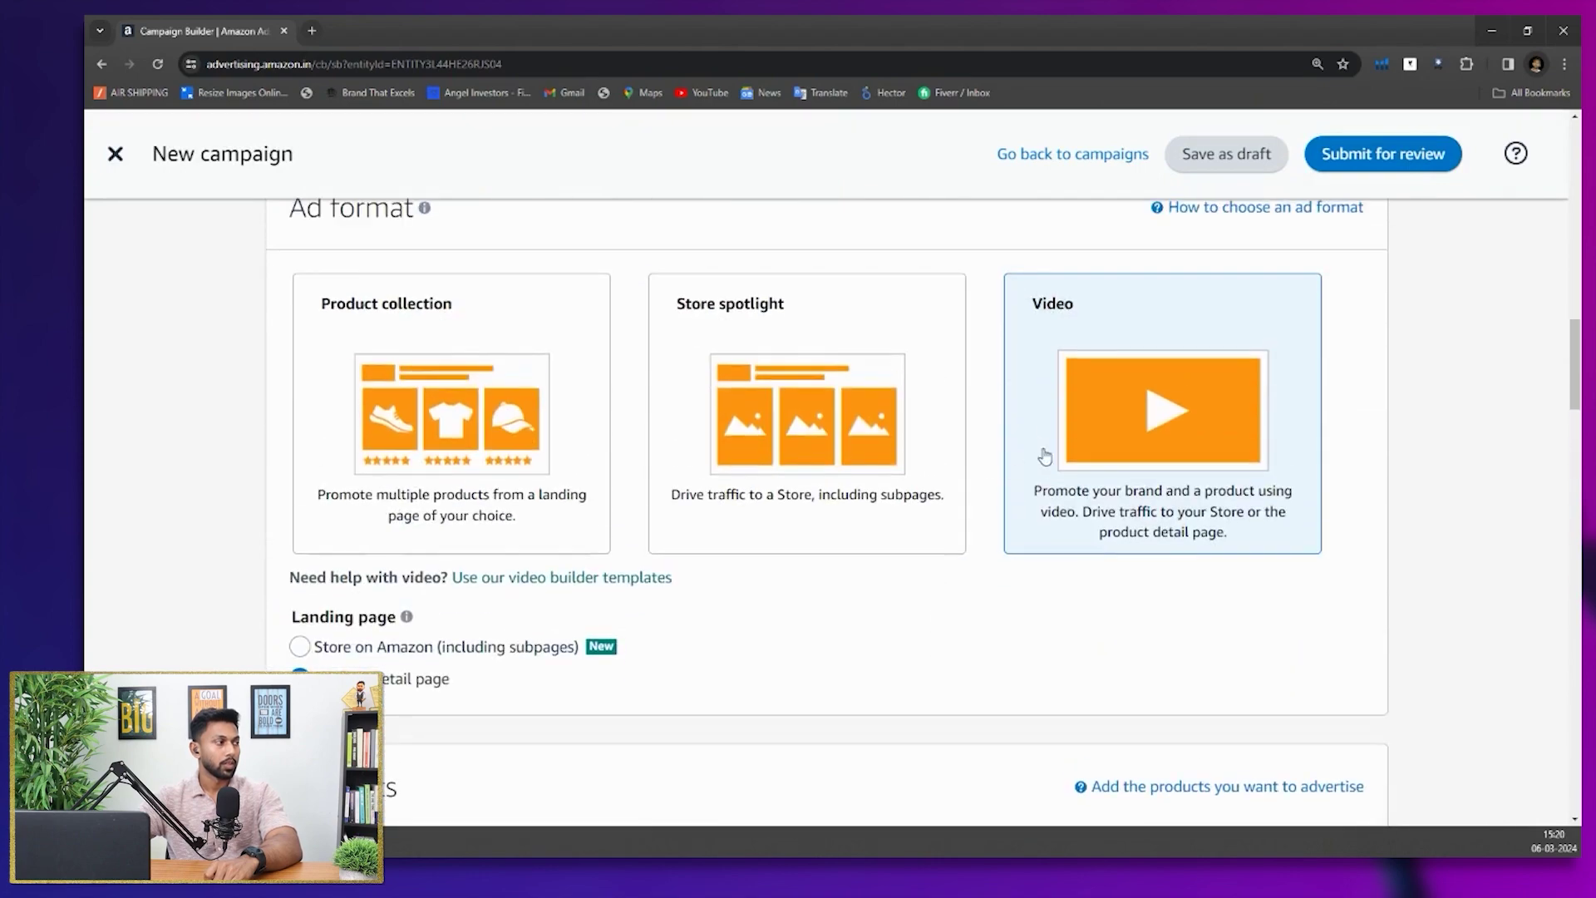
scroll(428, 427, "up", 10)
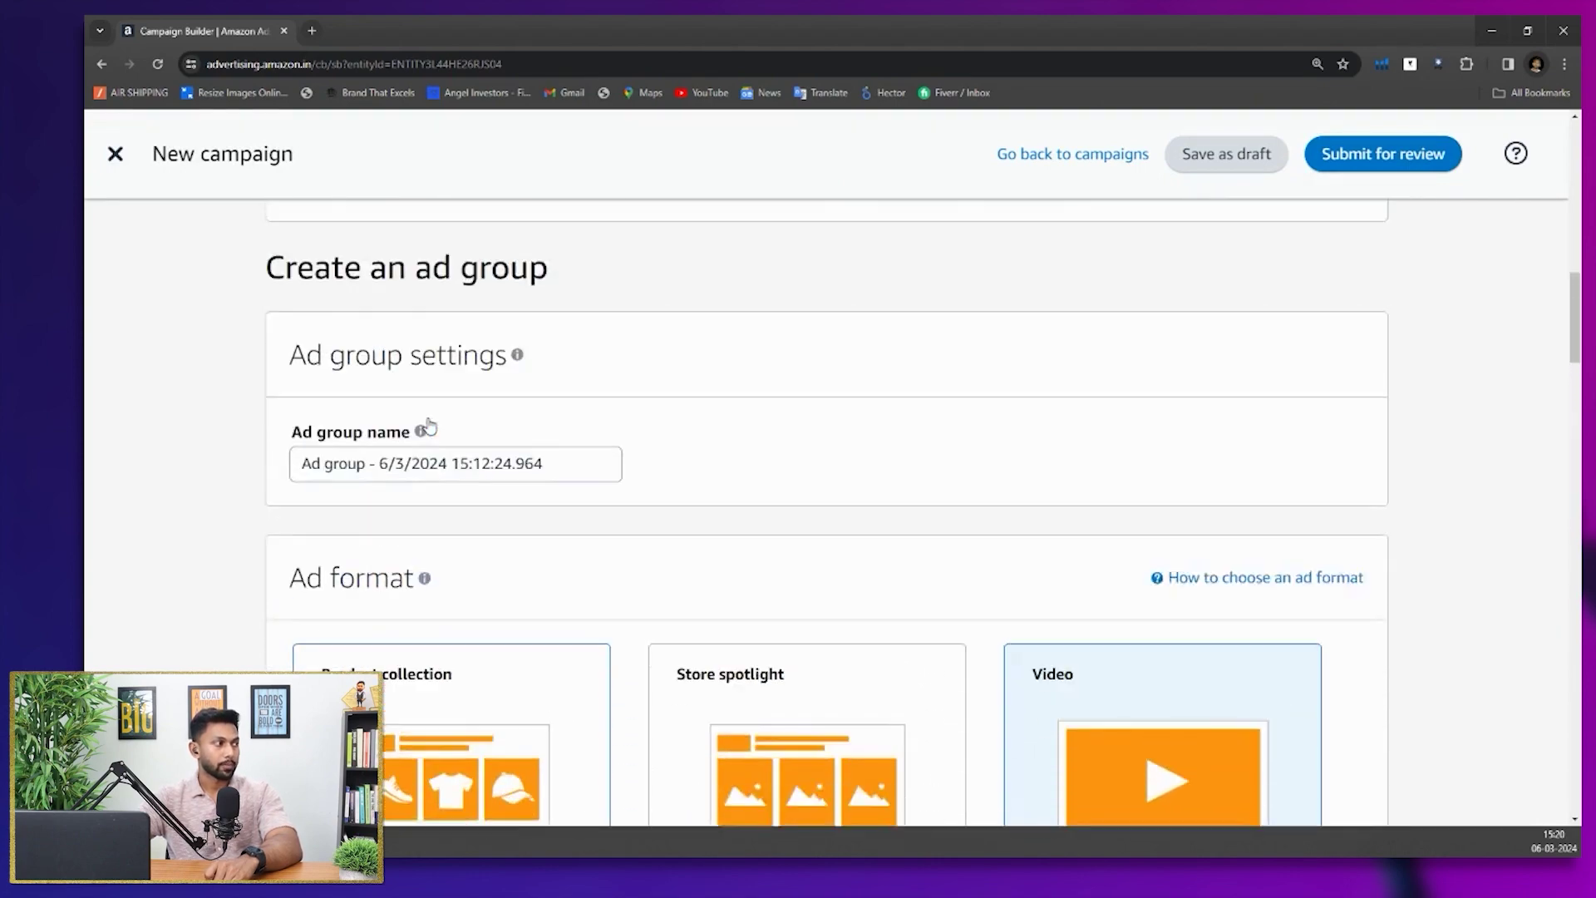
scroll(429, 426, "up", 4)
left_click(114, 155)
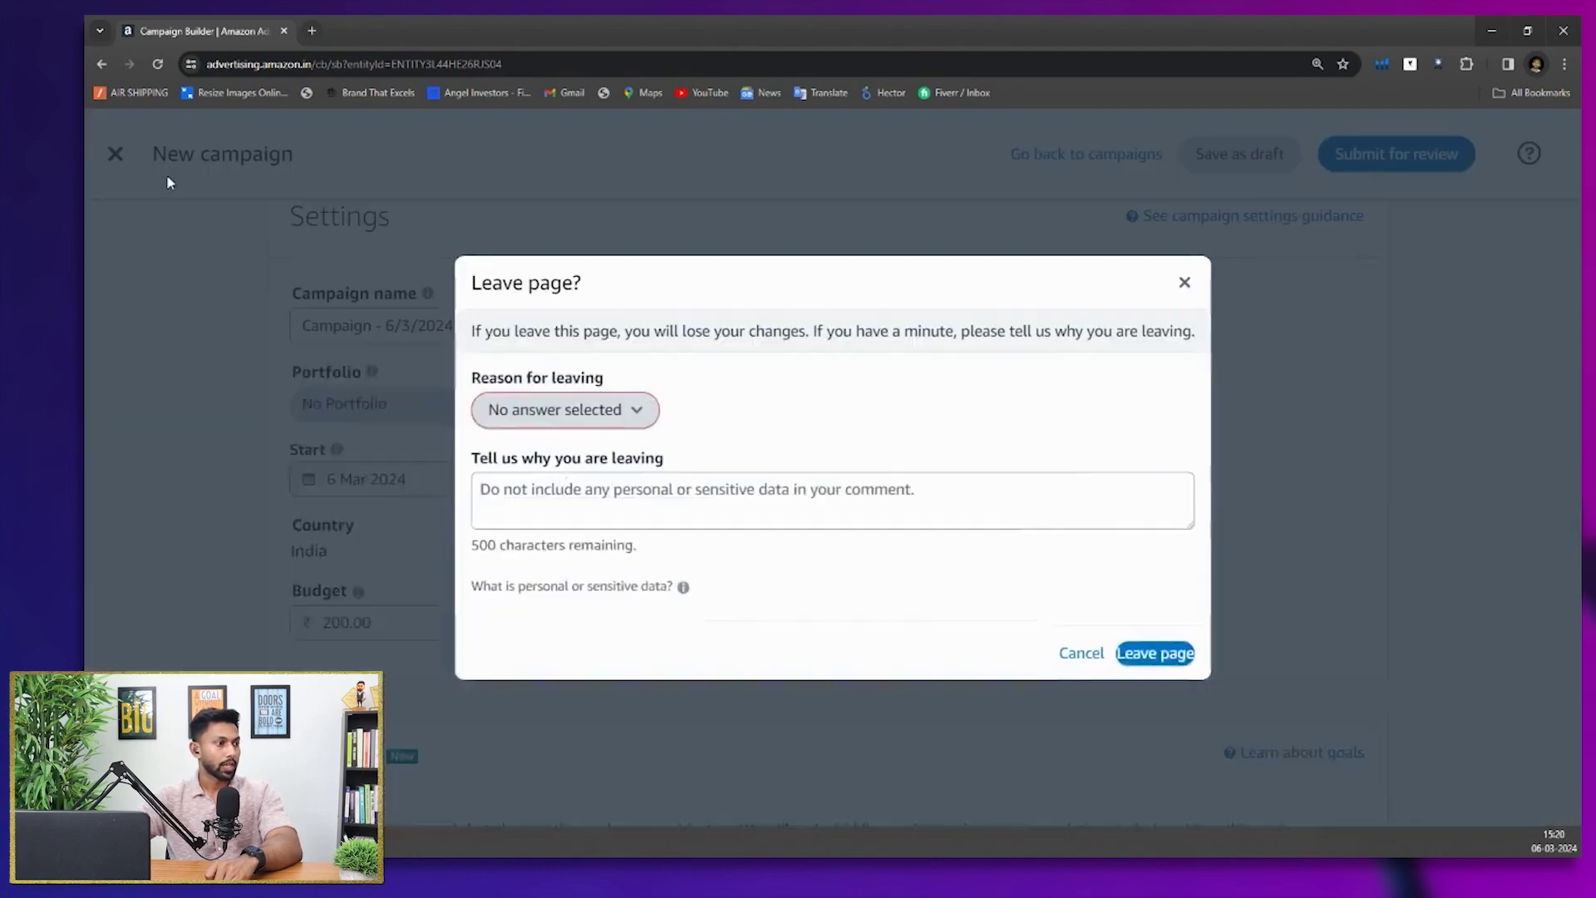
left_click(1135, 654)
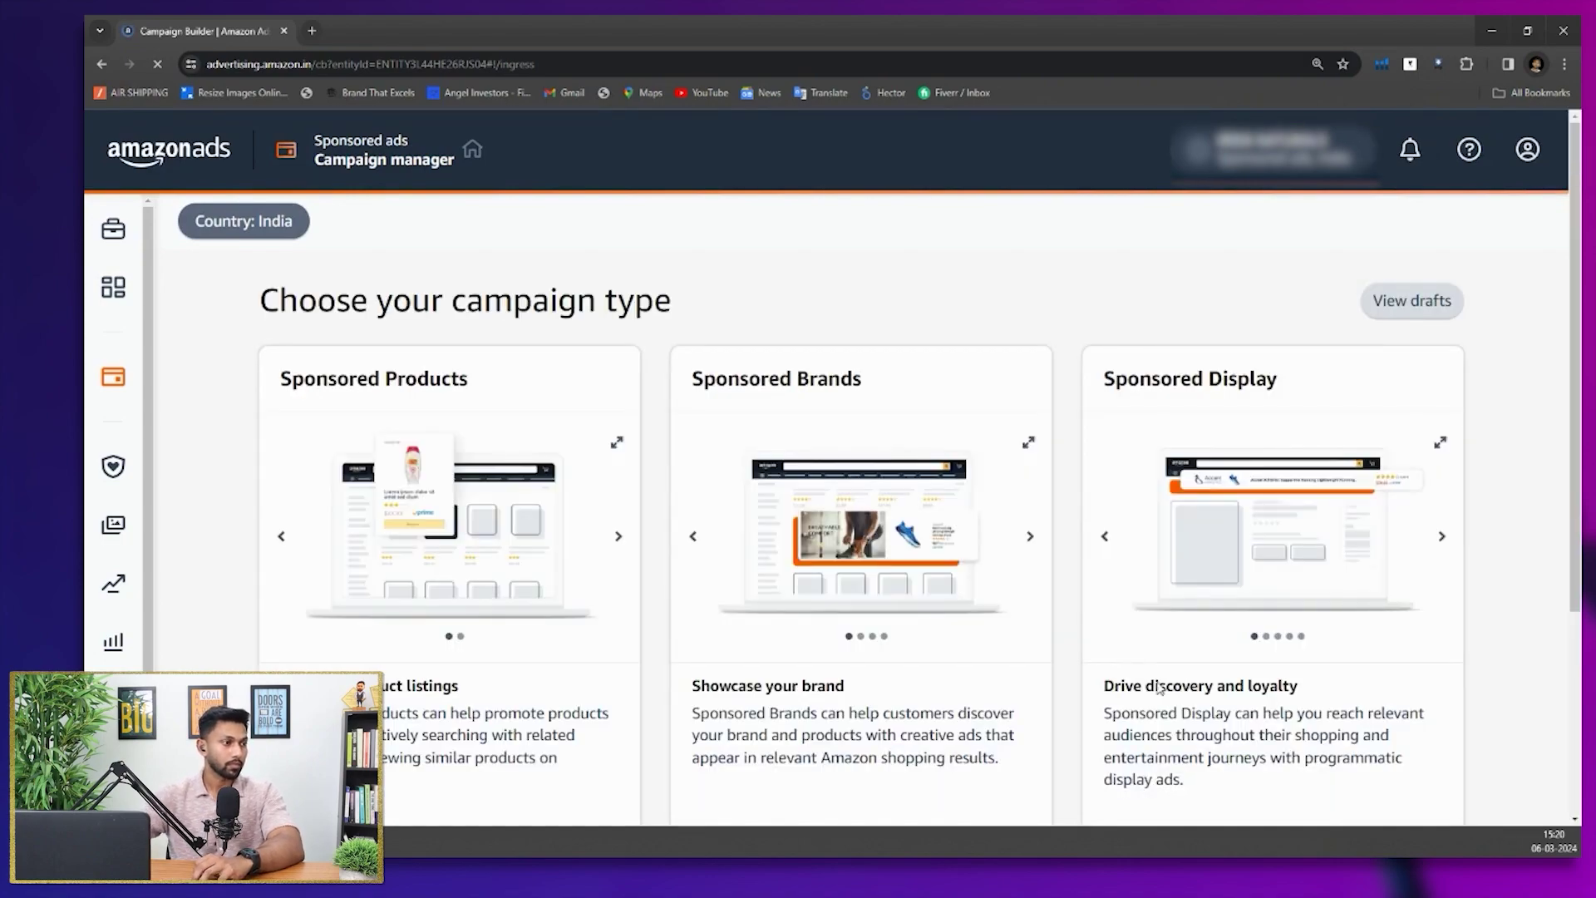
Start a new Sponsored Display campaign from the campaign types
scroll(1133, 665, "down", 3)
scroll(1260, 351, "up", 3)
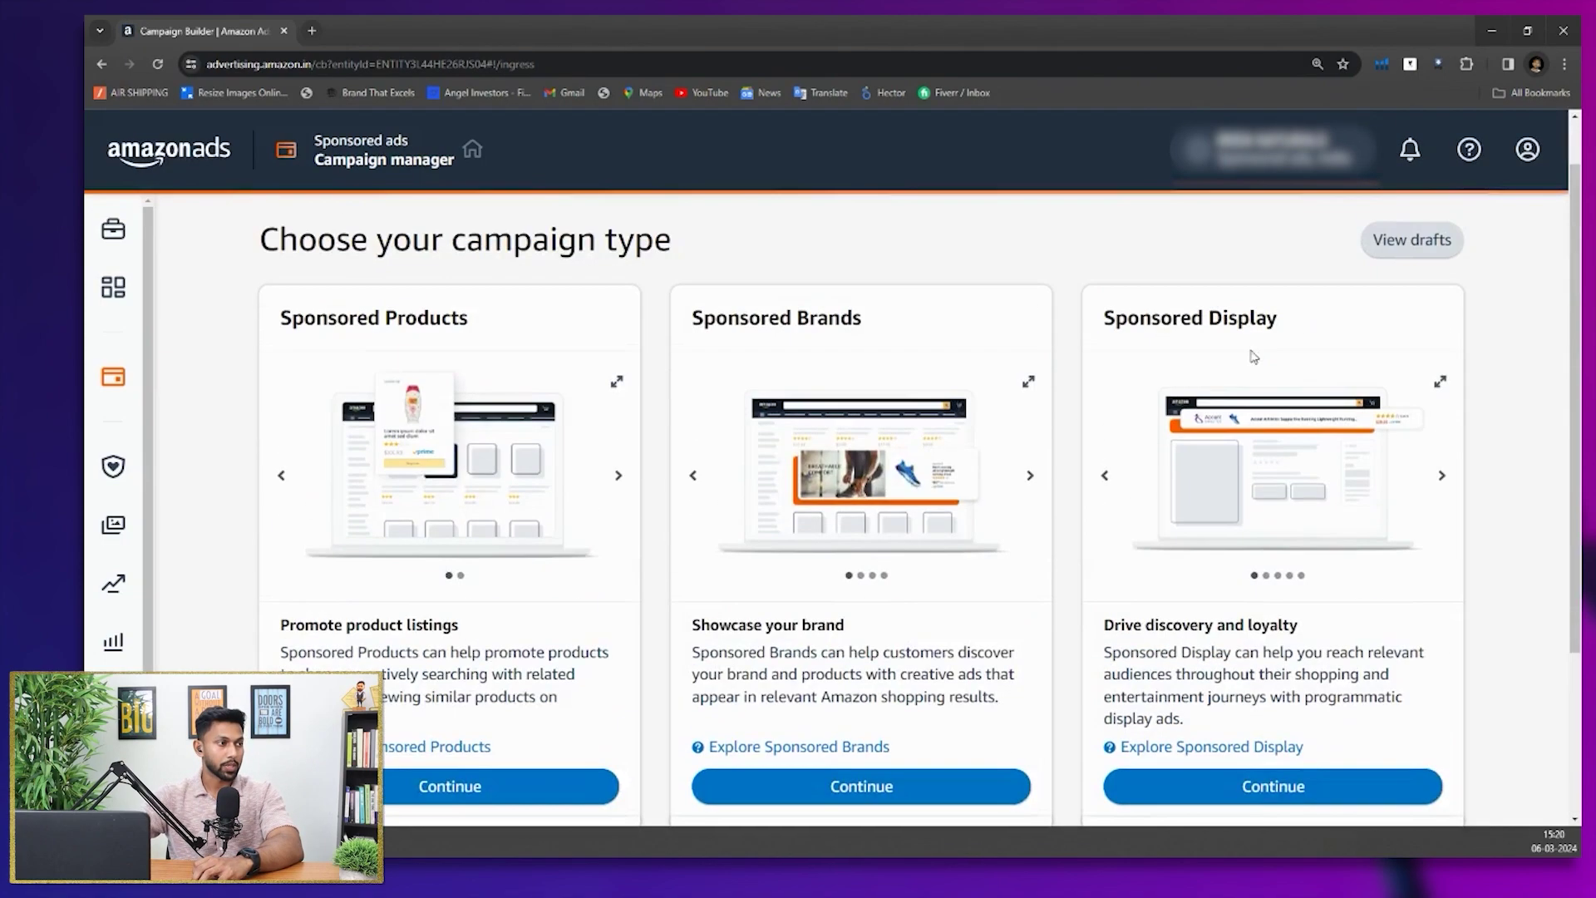
scroll(1106, 499, "down", 3)
left_click(1249, 555)
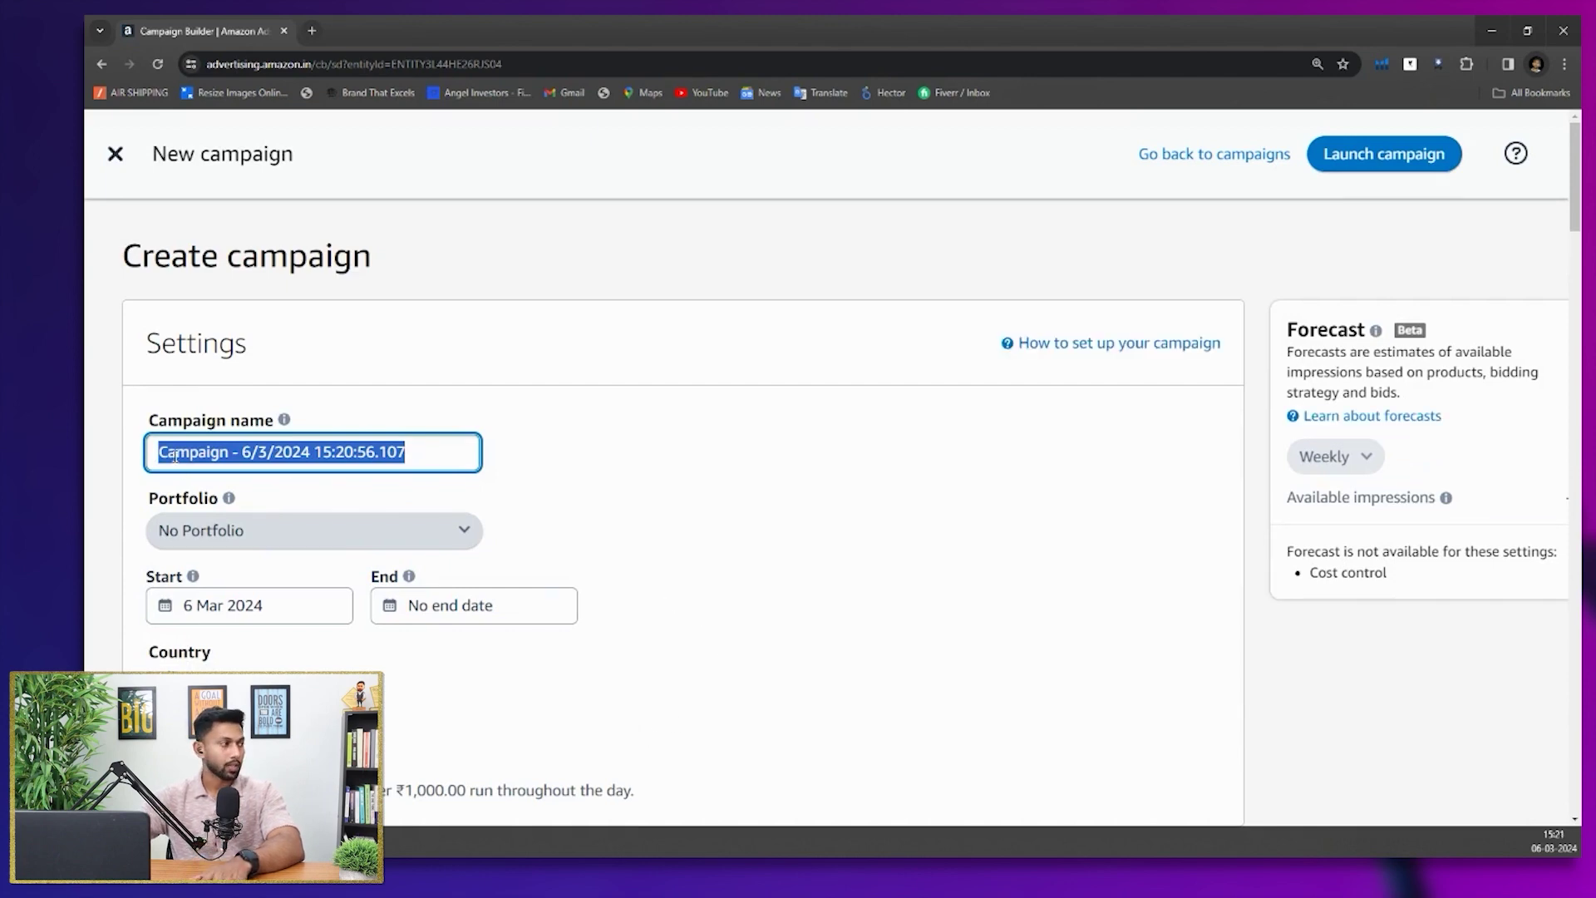
Compare the Reach and Page visits optimisation strategies with their cost types, and set the strategy to Conversions
scroll(174, 455, "down", 2)
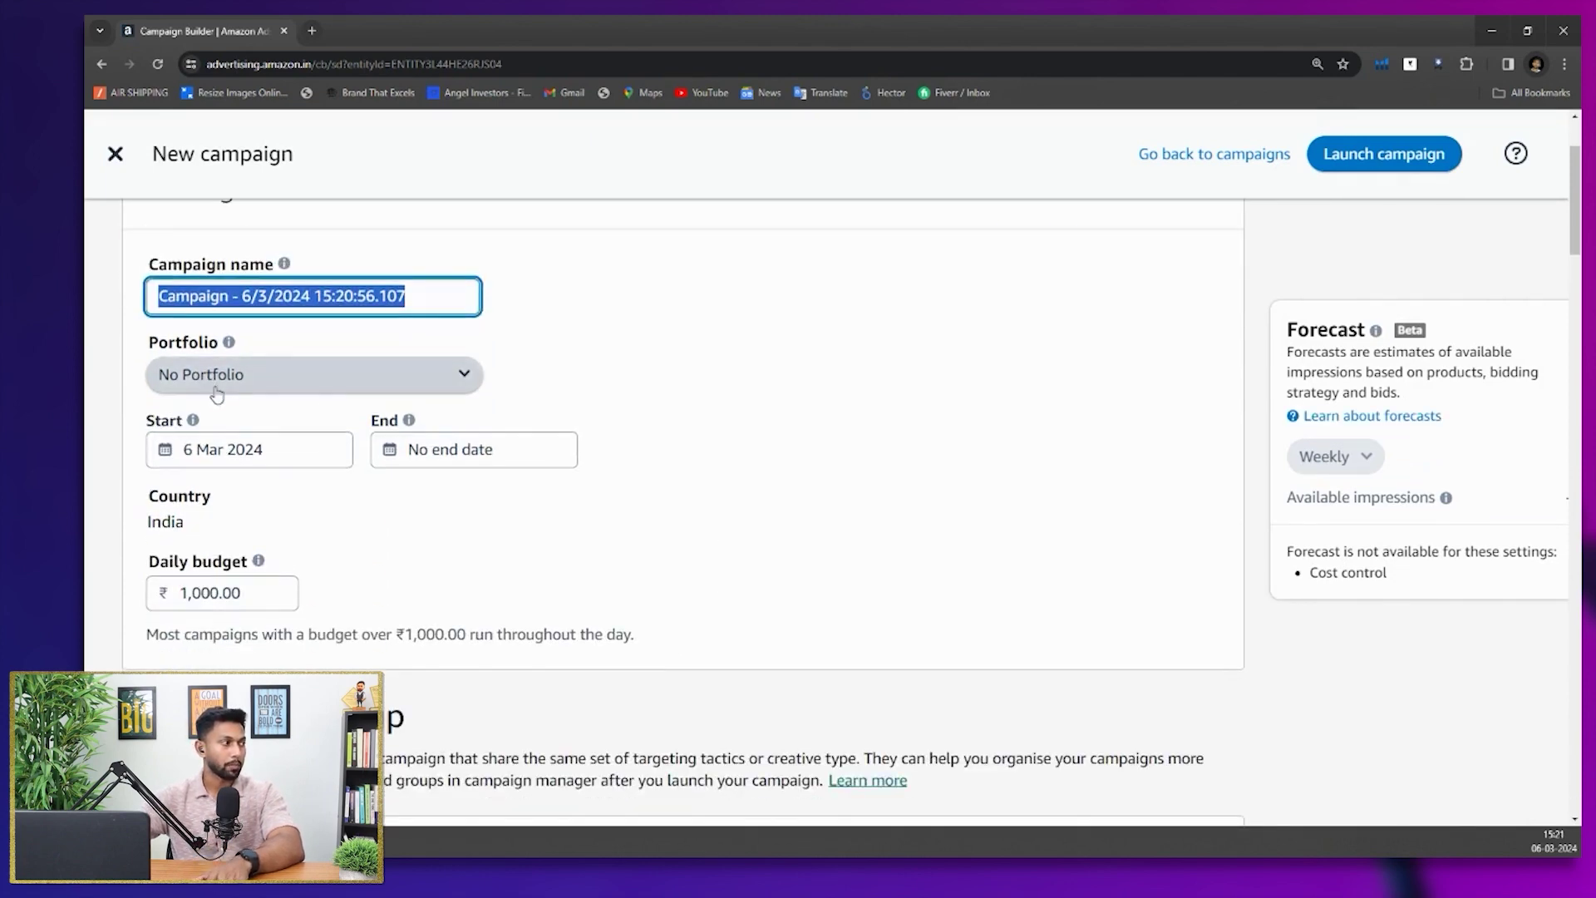
scroll(414, 421, "down", 9)
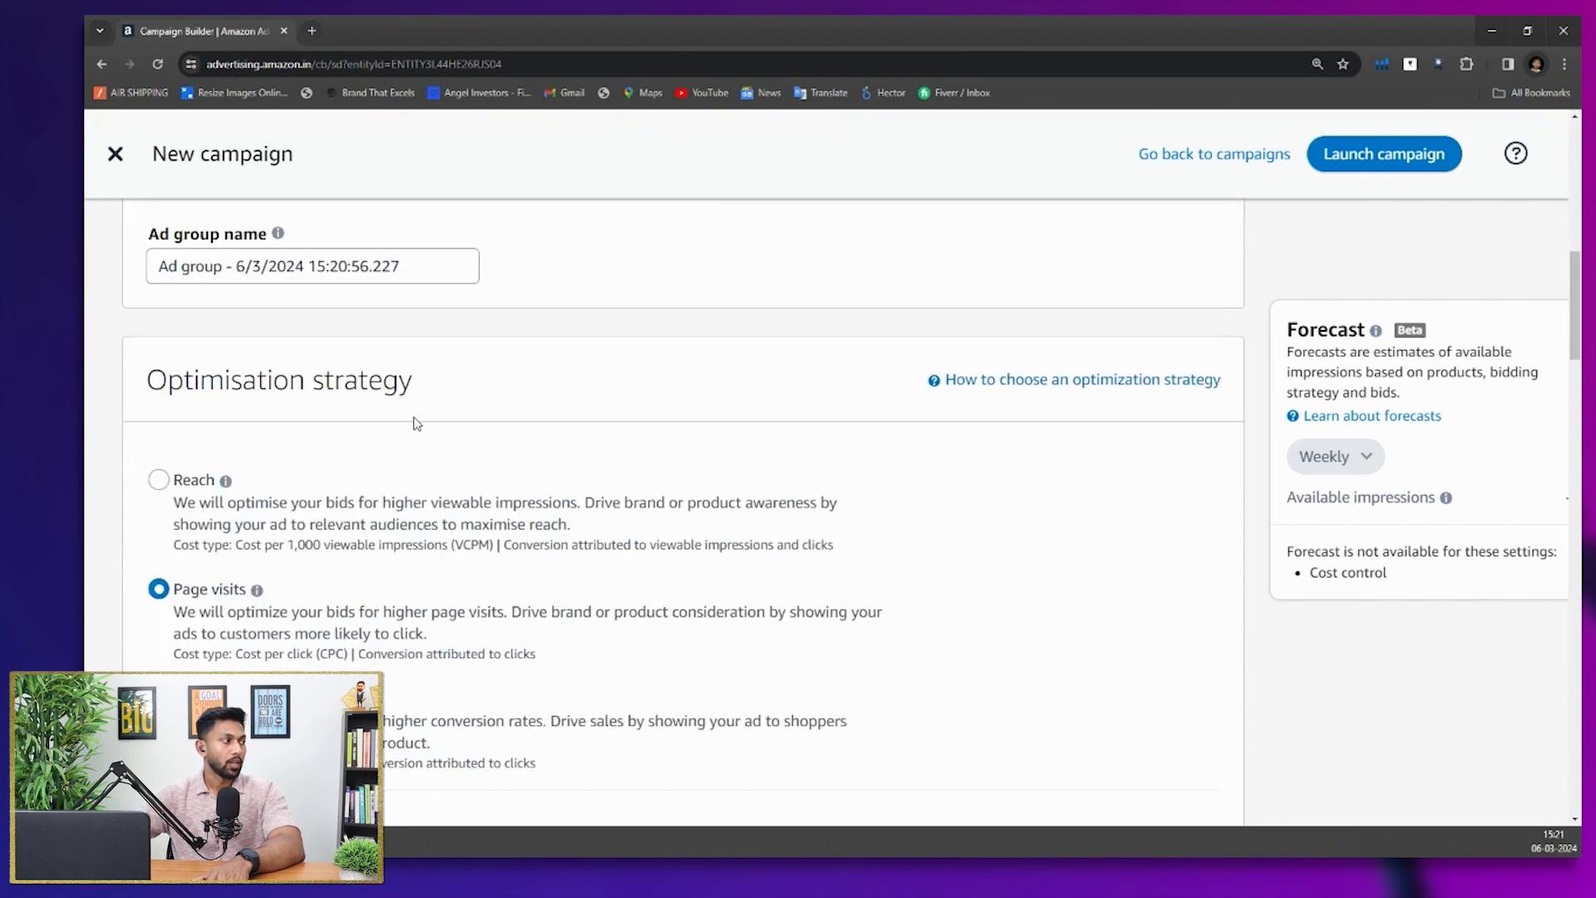
scroll(413, 421, "down", 2)
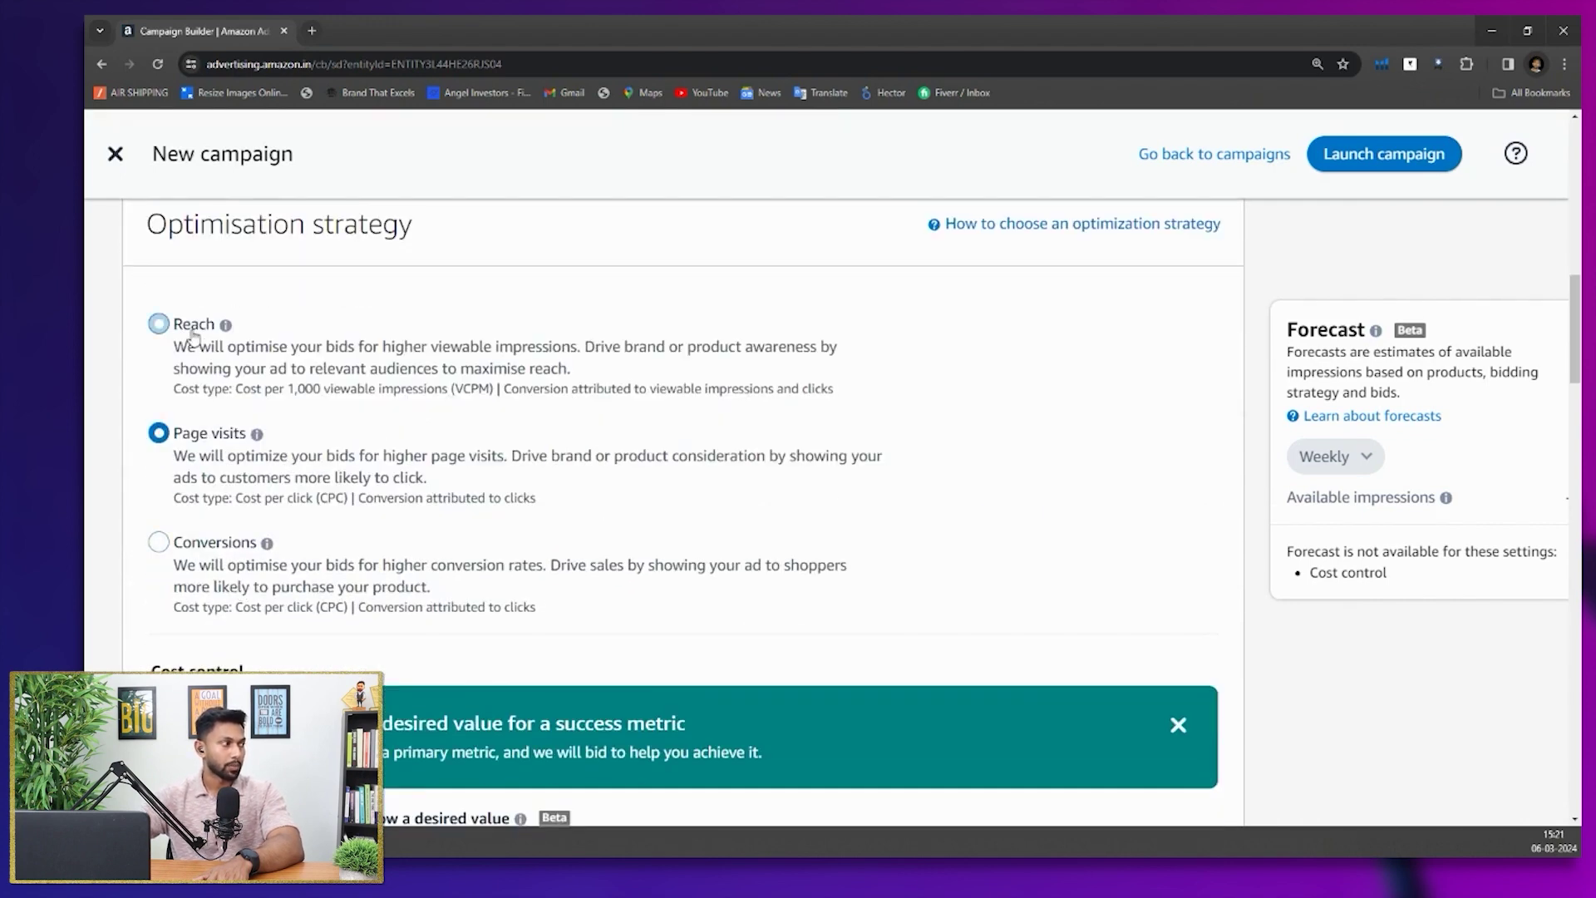
left_click(157, 326)
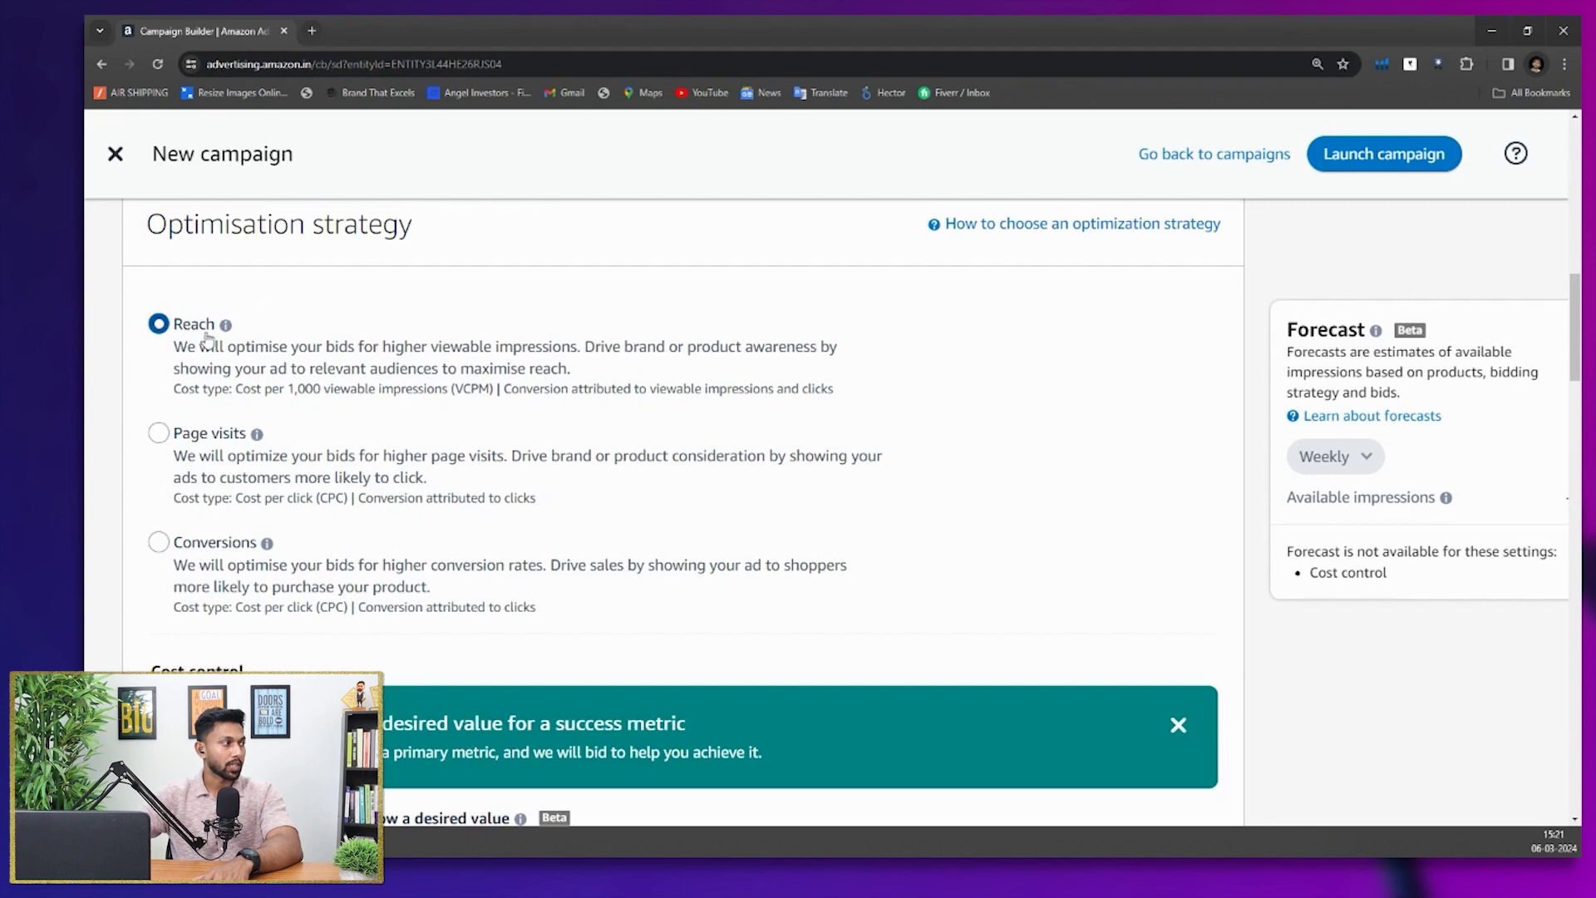
left_click(162, 445)
left_click_drag(318, 502, 346, 502)
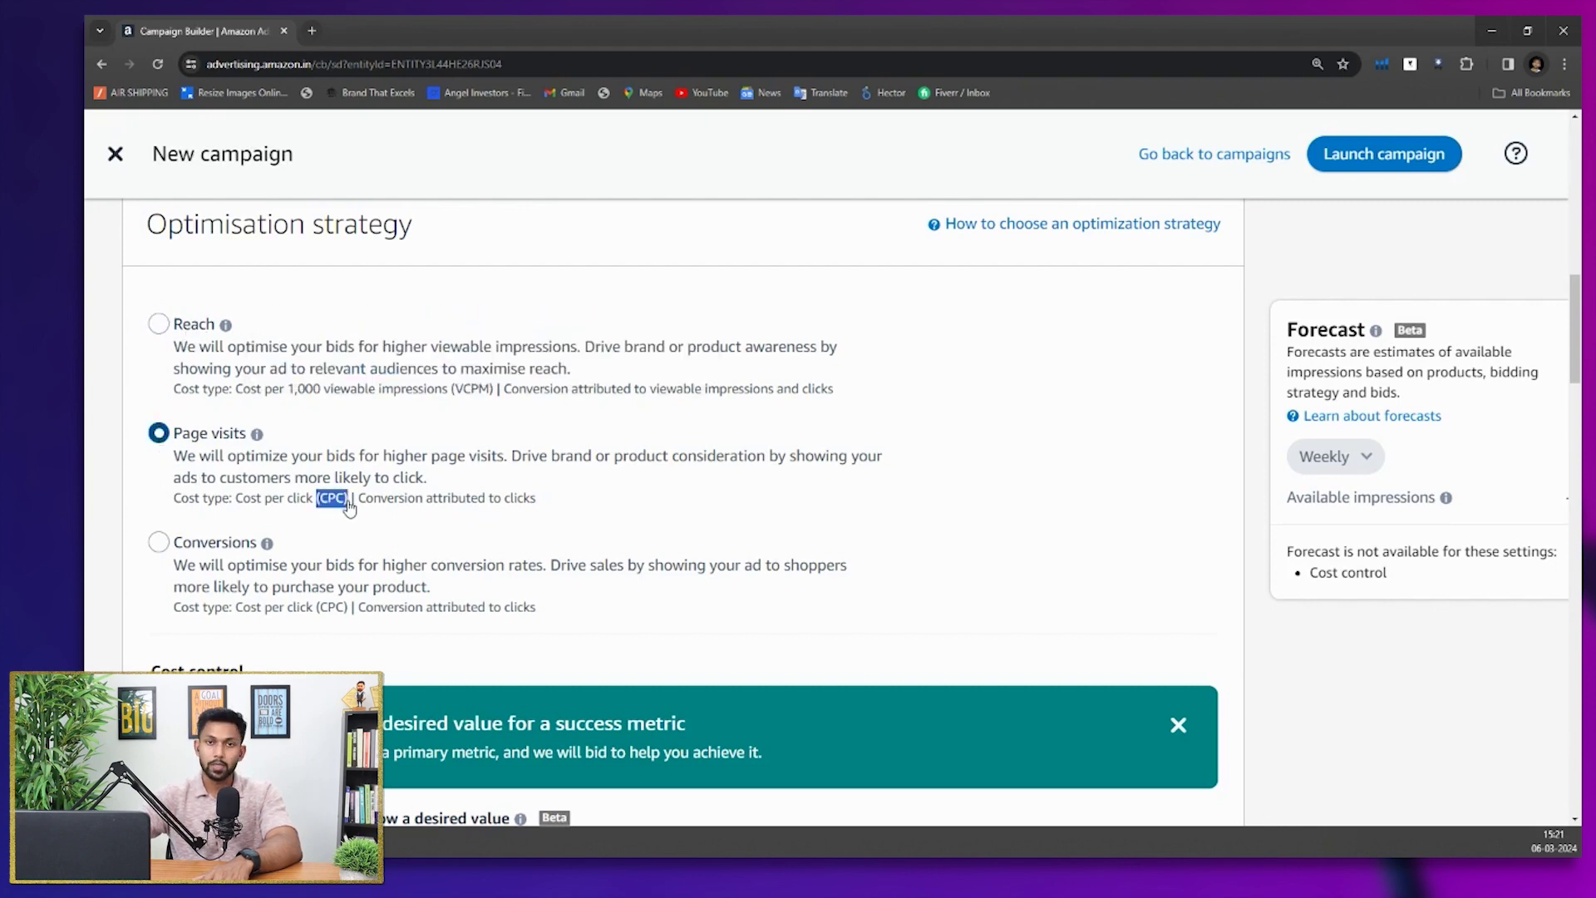
left_click(158, 542)
left_click_drag(317, 610, 352, 618)
Keep the Image ad format, search the products to advertise for irida and add the IRIDA NATURALS Snack Plate
scroll(351, 625, "down", 5)
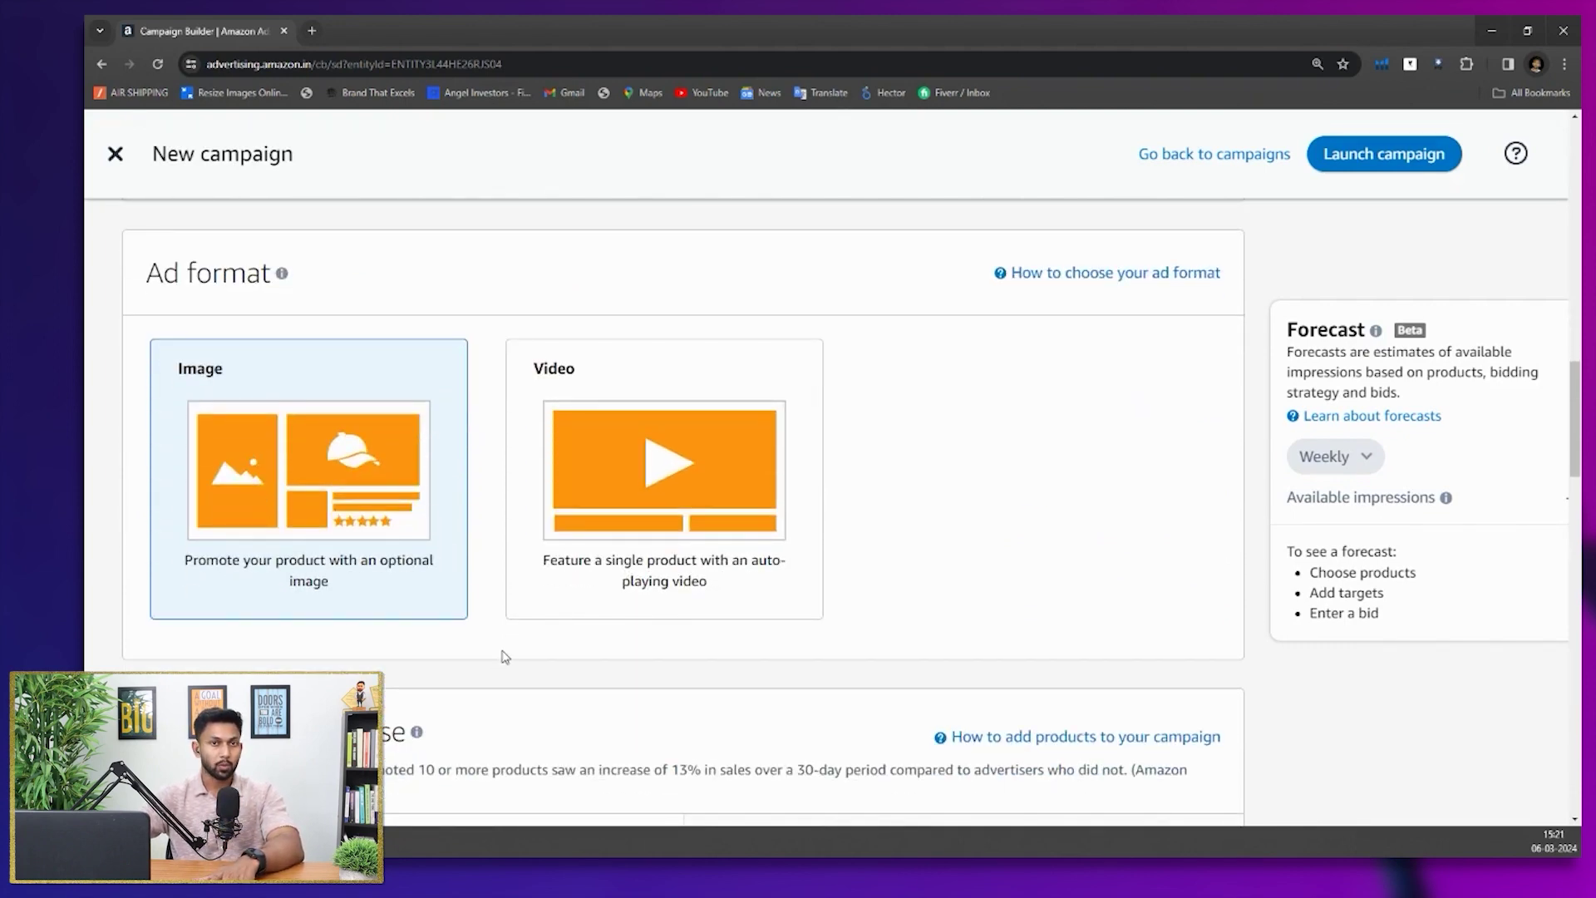
scroll(515, 631, "down", 1)
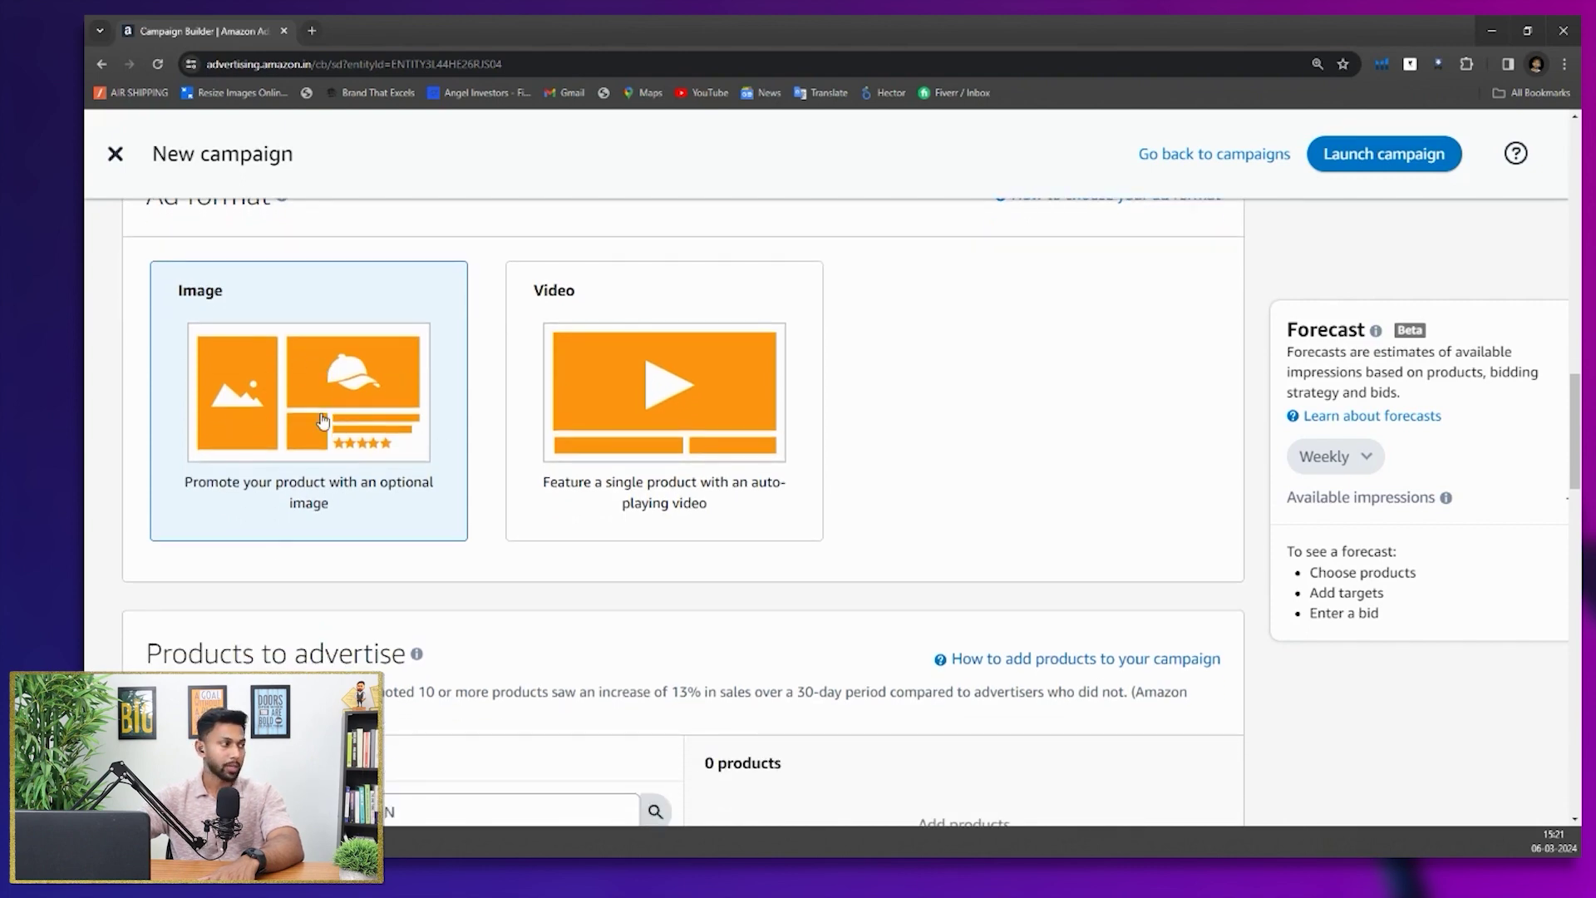
scroll(323, 420, "down", 4)
left_click(237, 426)
left_click(268, 483)
left_click(655, 422)
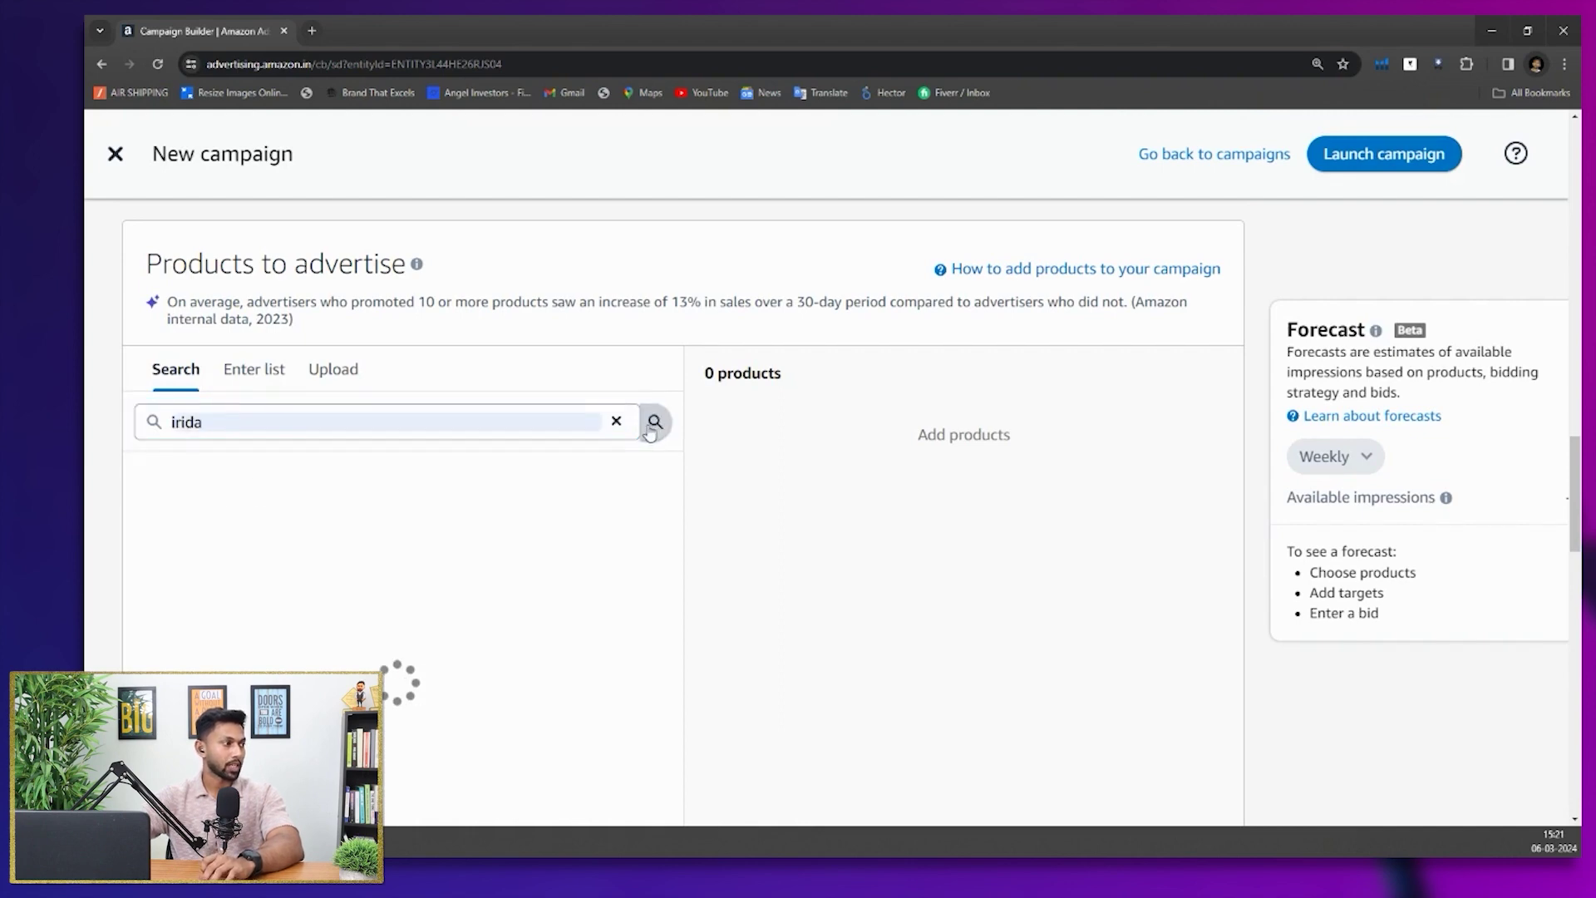
left_click(644, 523)
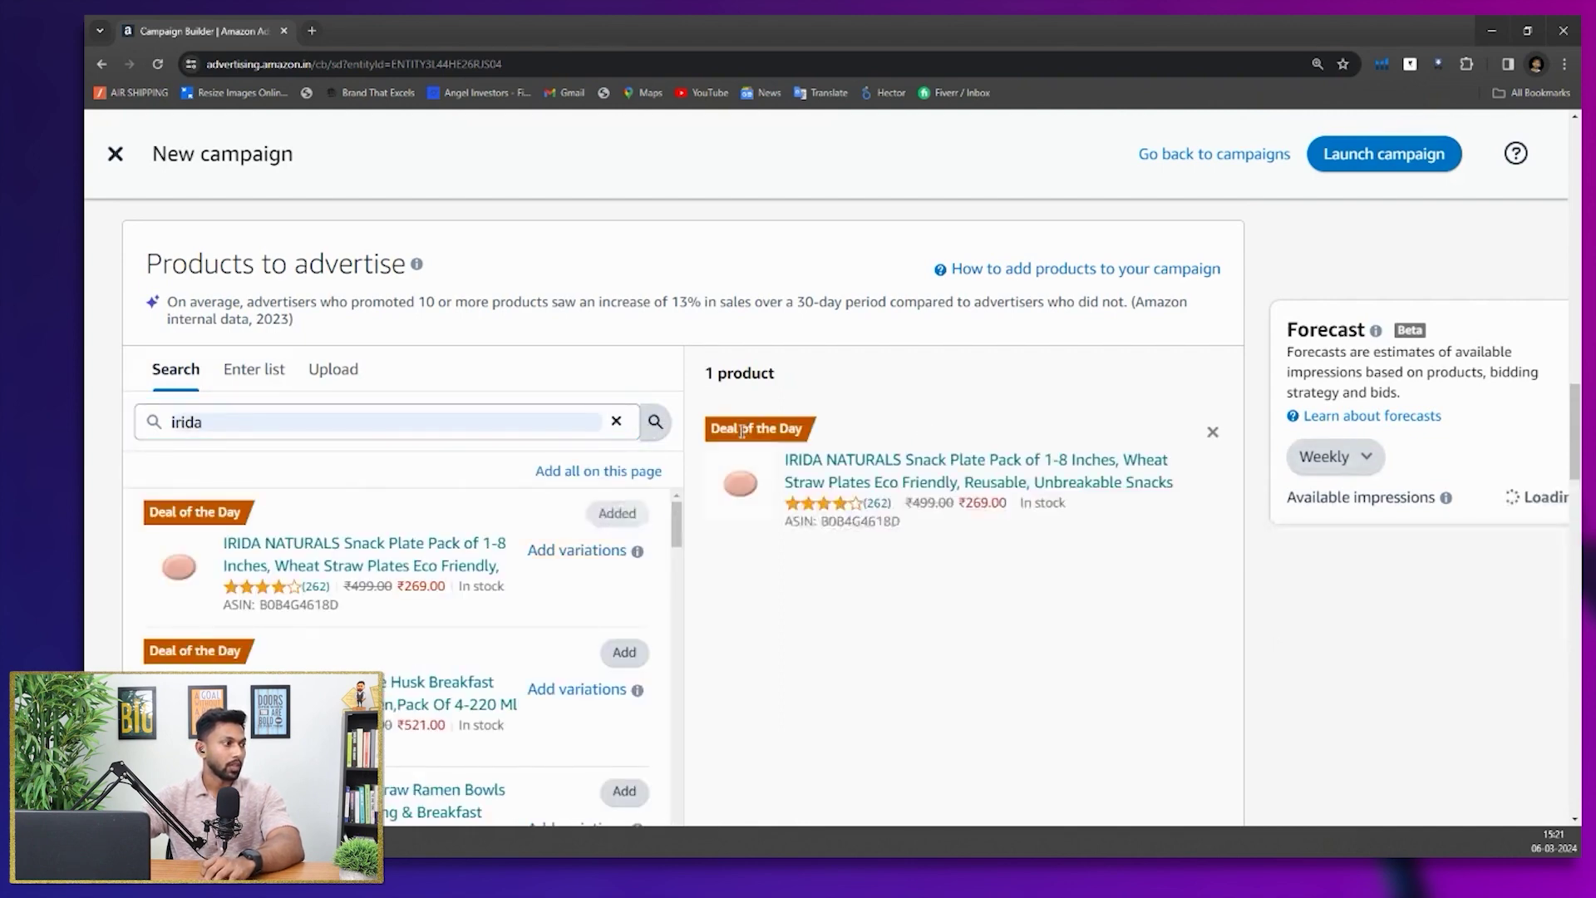
Add the Irida Naturals rice husk cereal bowls, wheat straw ramen bowls and rice husk coffee mug to the advertised products
left_click(623, 656)
scroll(605, 698, "down", 1)
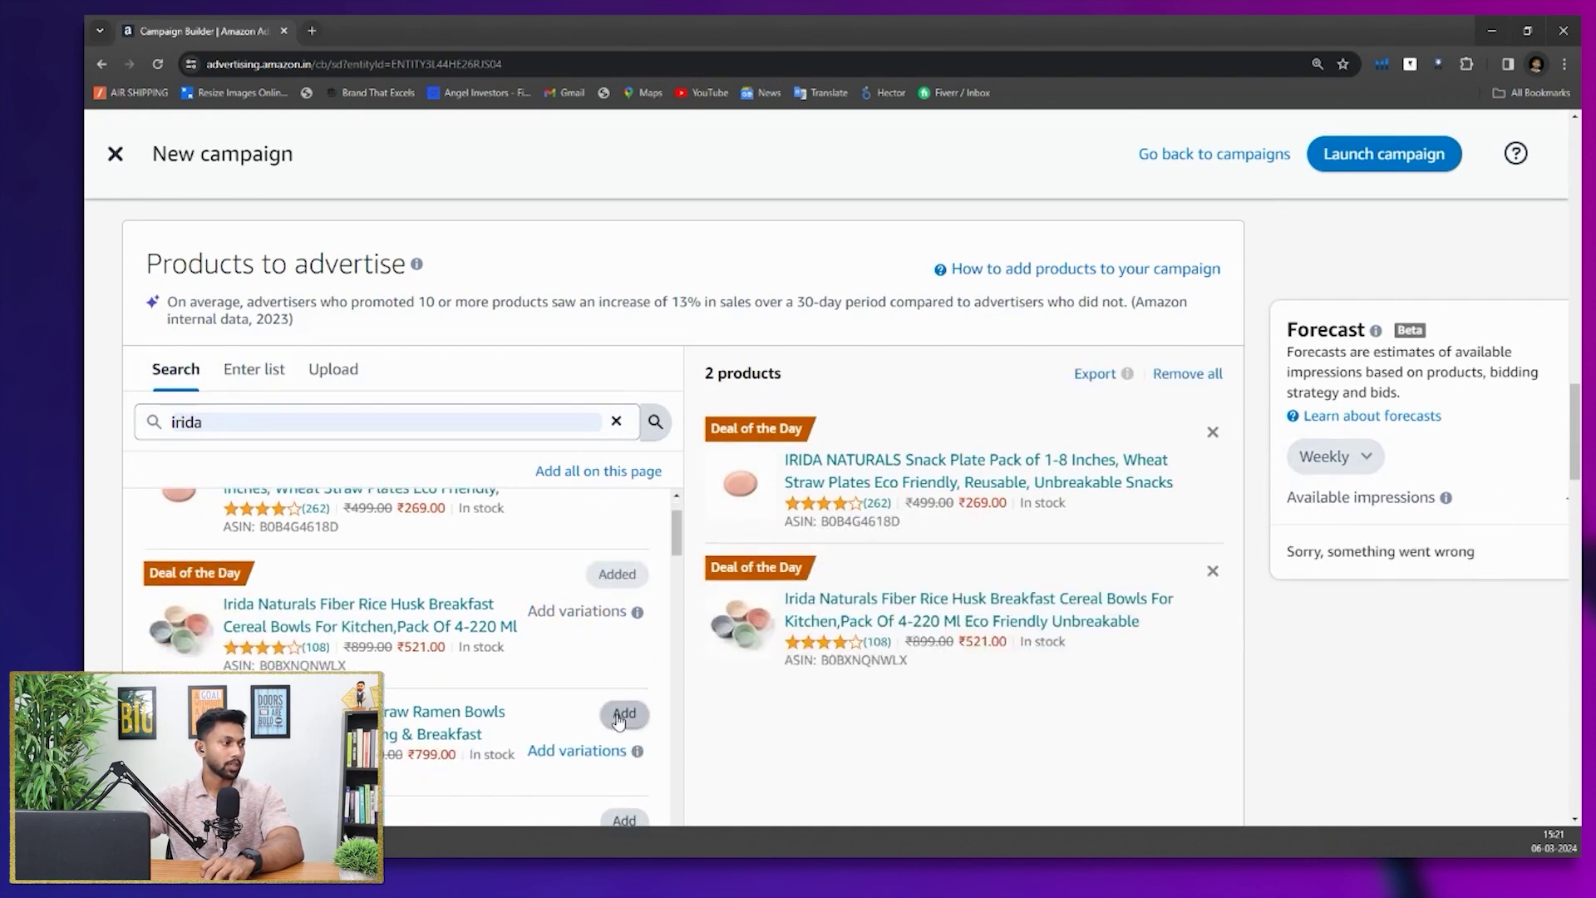
left_click(622, 715)
scroll(683, 649, "down", 2)
left_click(624, 665)
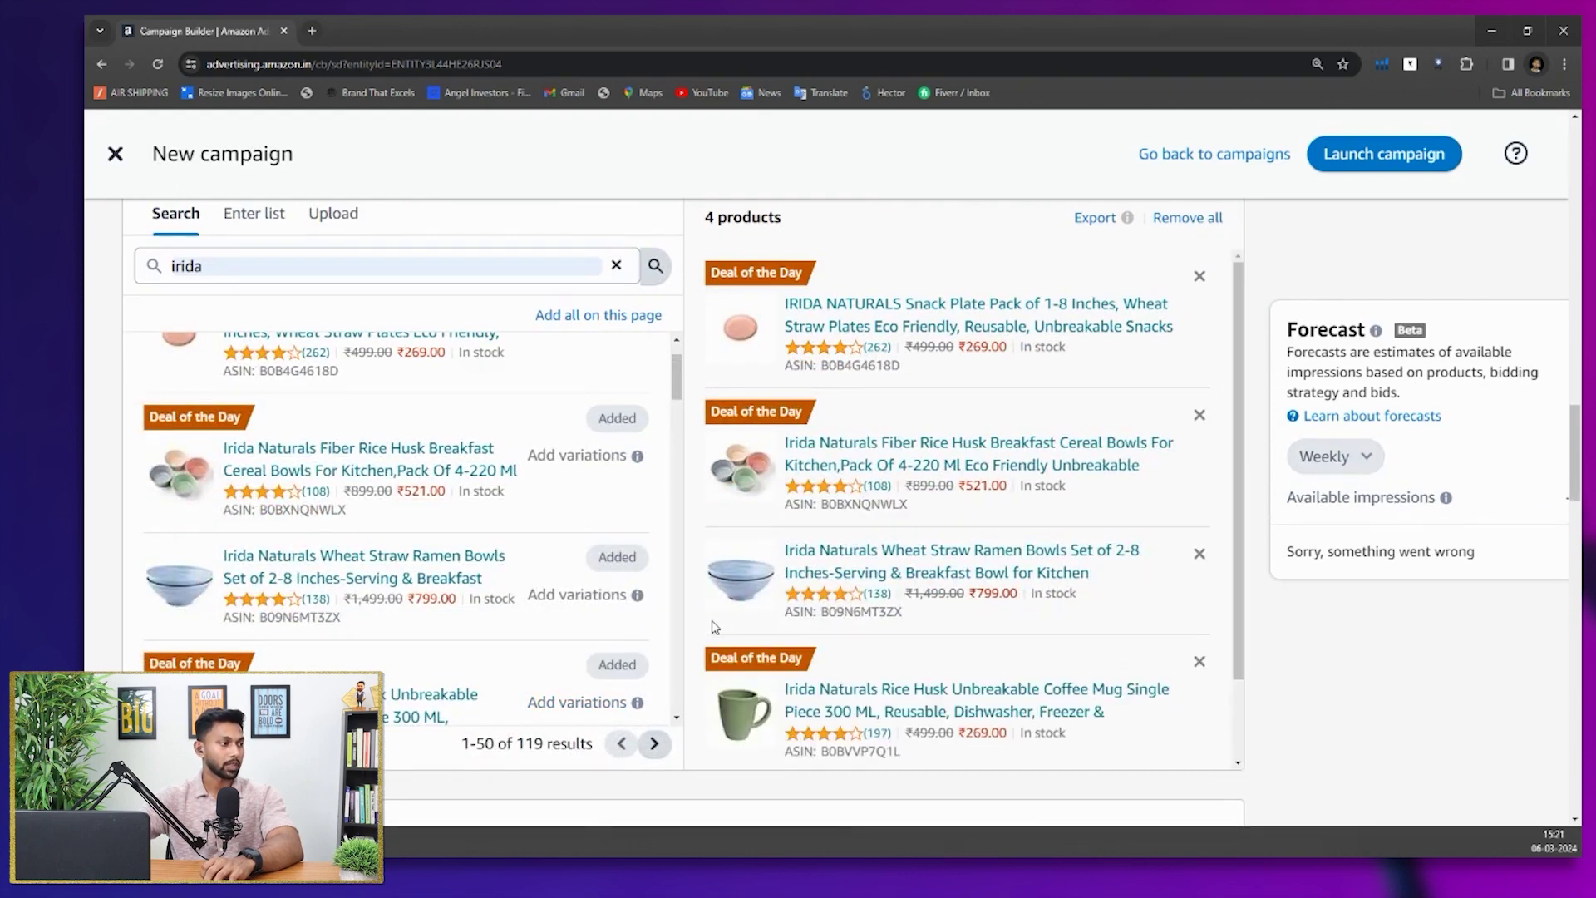
Review the targeting options and the creative section's ad previews across the key ad sizes
scroll(713, 627, "down", 3)
scroll(665, 632, "down", 5)
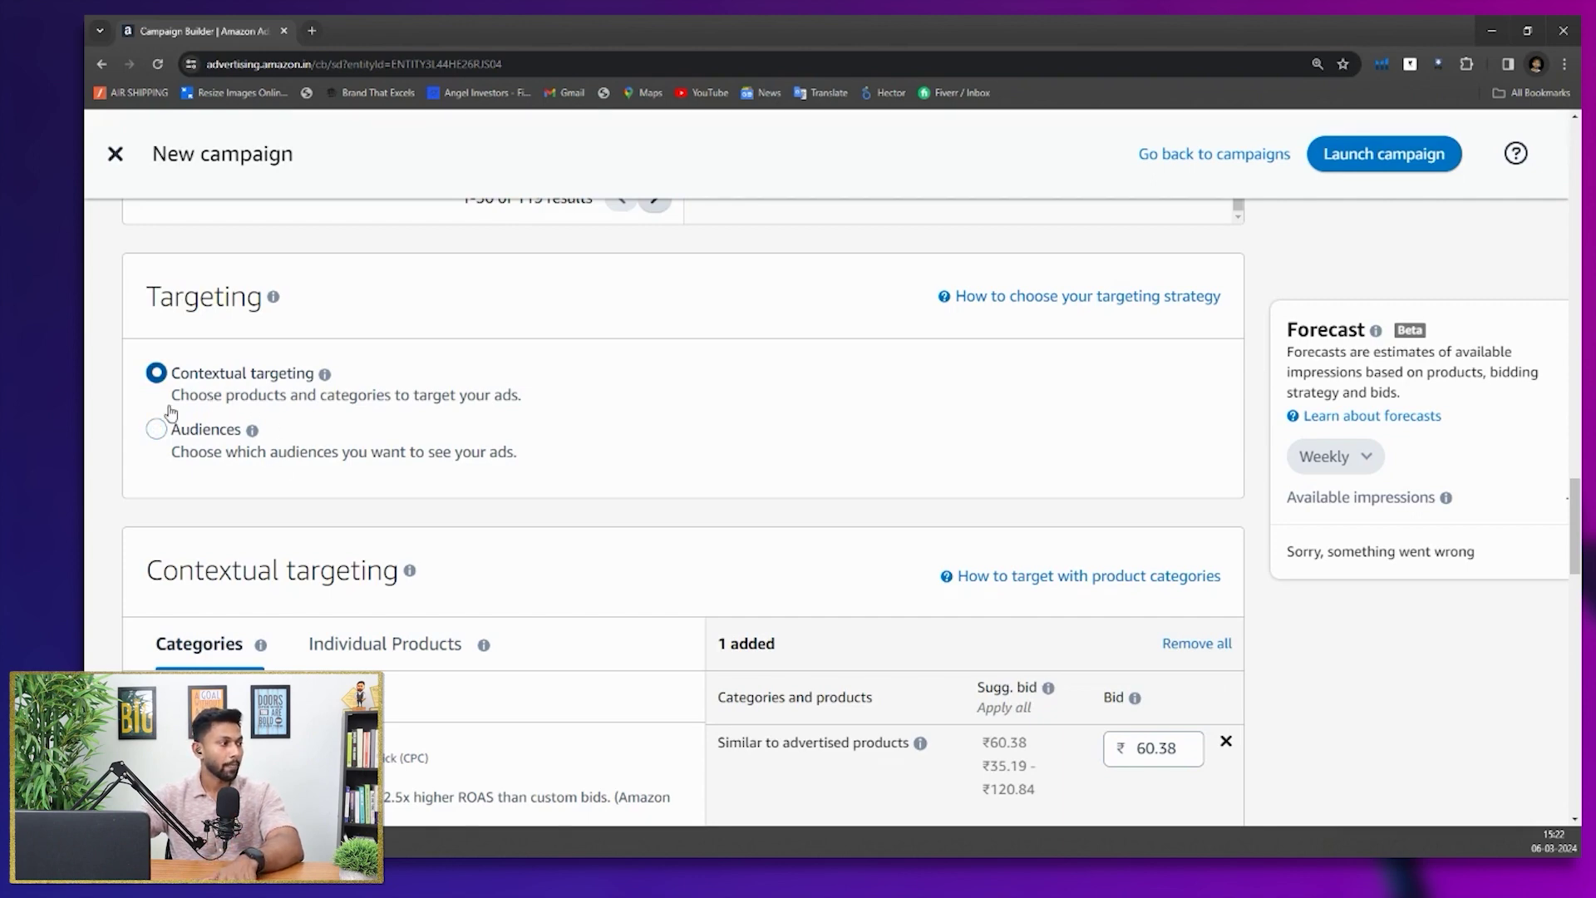
scroll(170, 411, "down", 10)
scroll(173, 403, "down", 3)
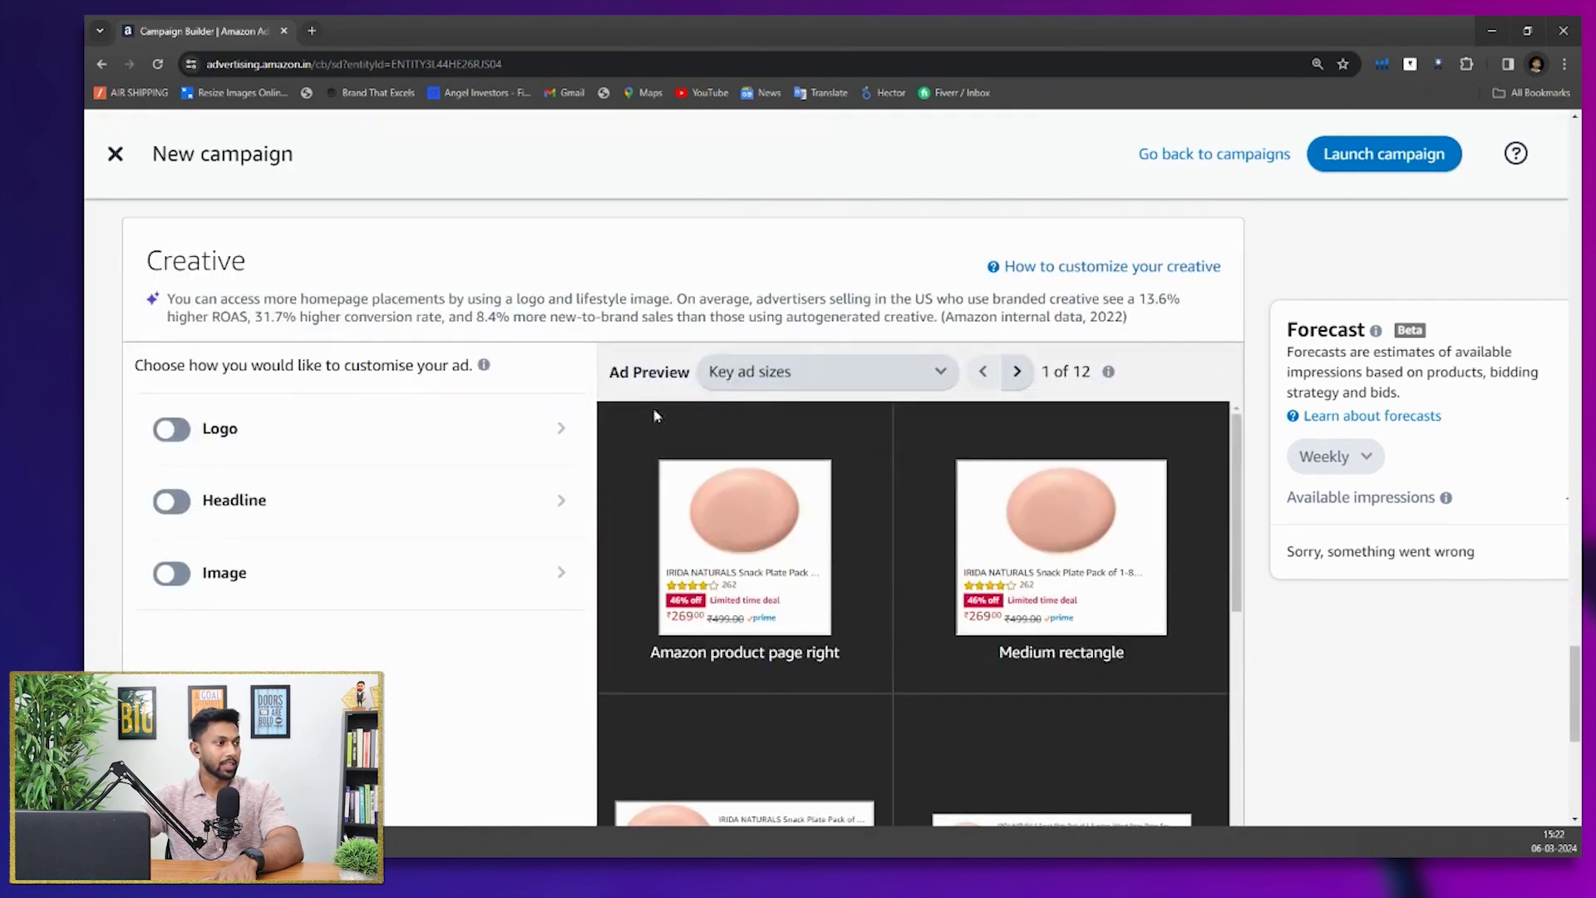
scroll(572, 393, "down", 3)
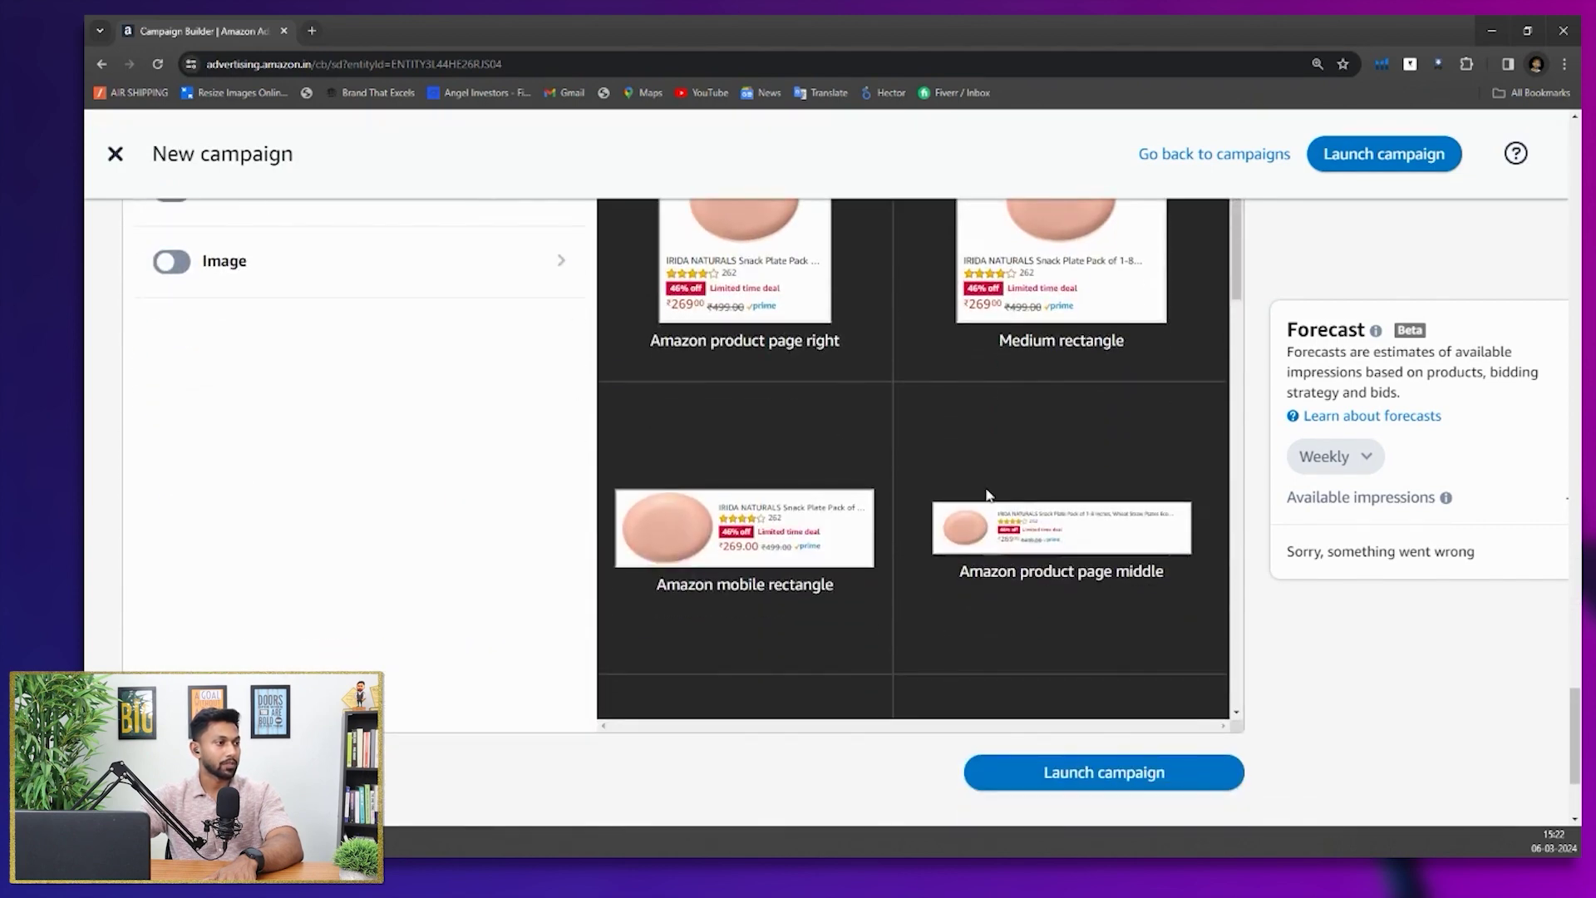
scroll(987, 491, "down", 10)
scroll(990, 493, "down", 5)
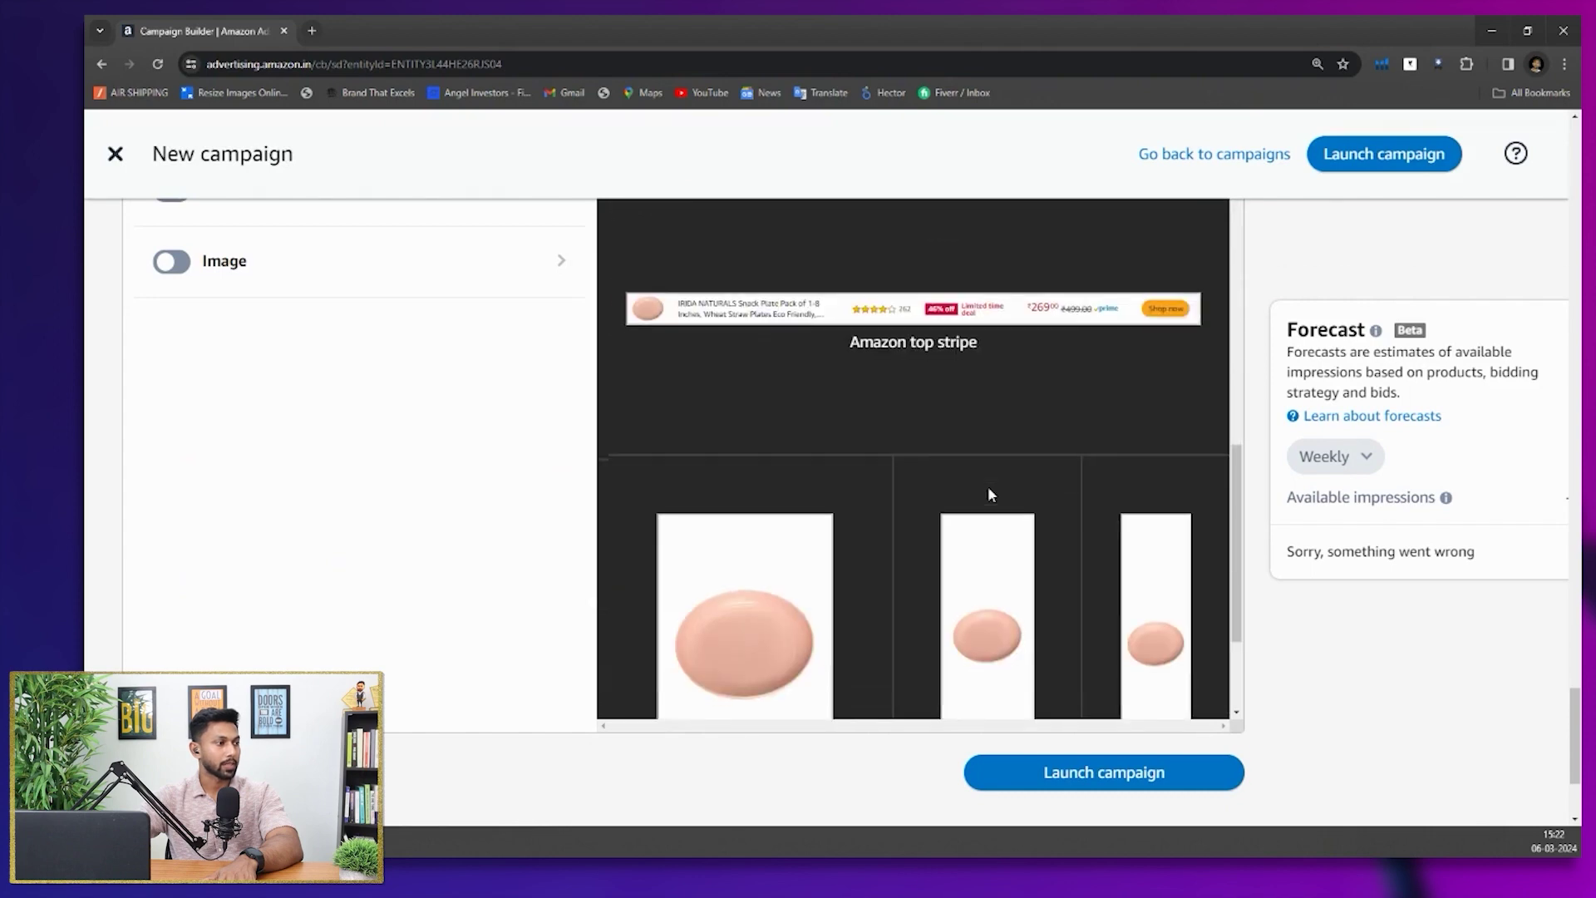
scroll(991, 494, "up", 12)
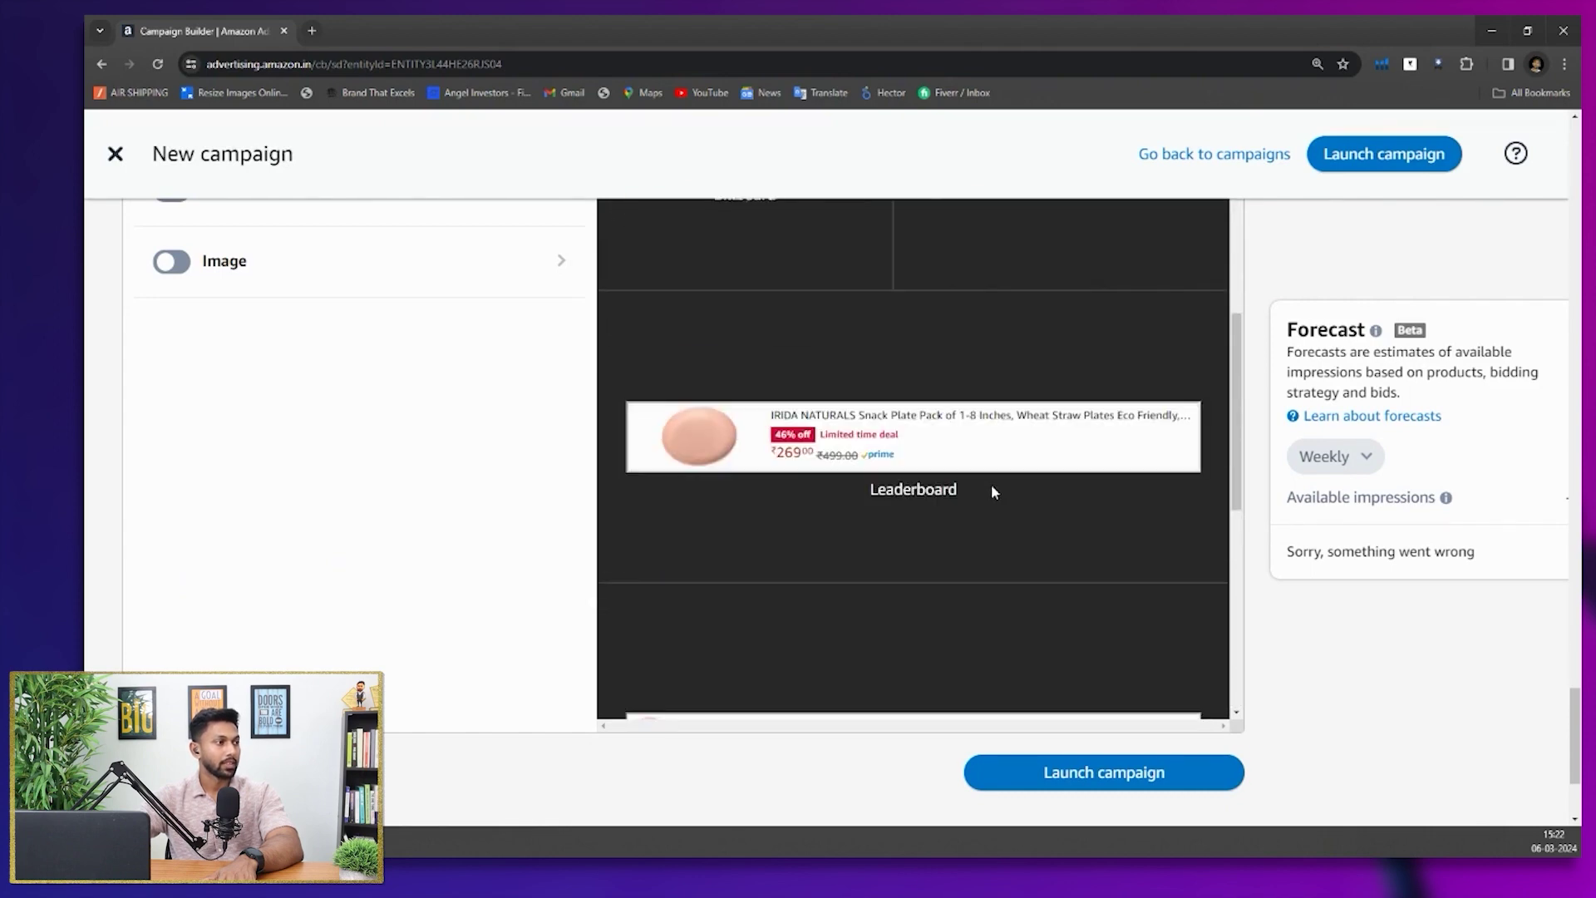
scroll(838, 532, "up", 4)
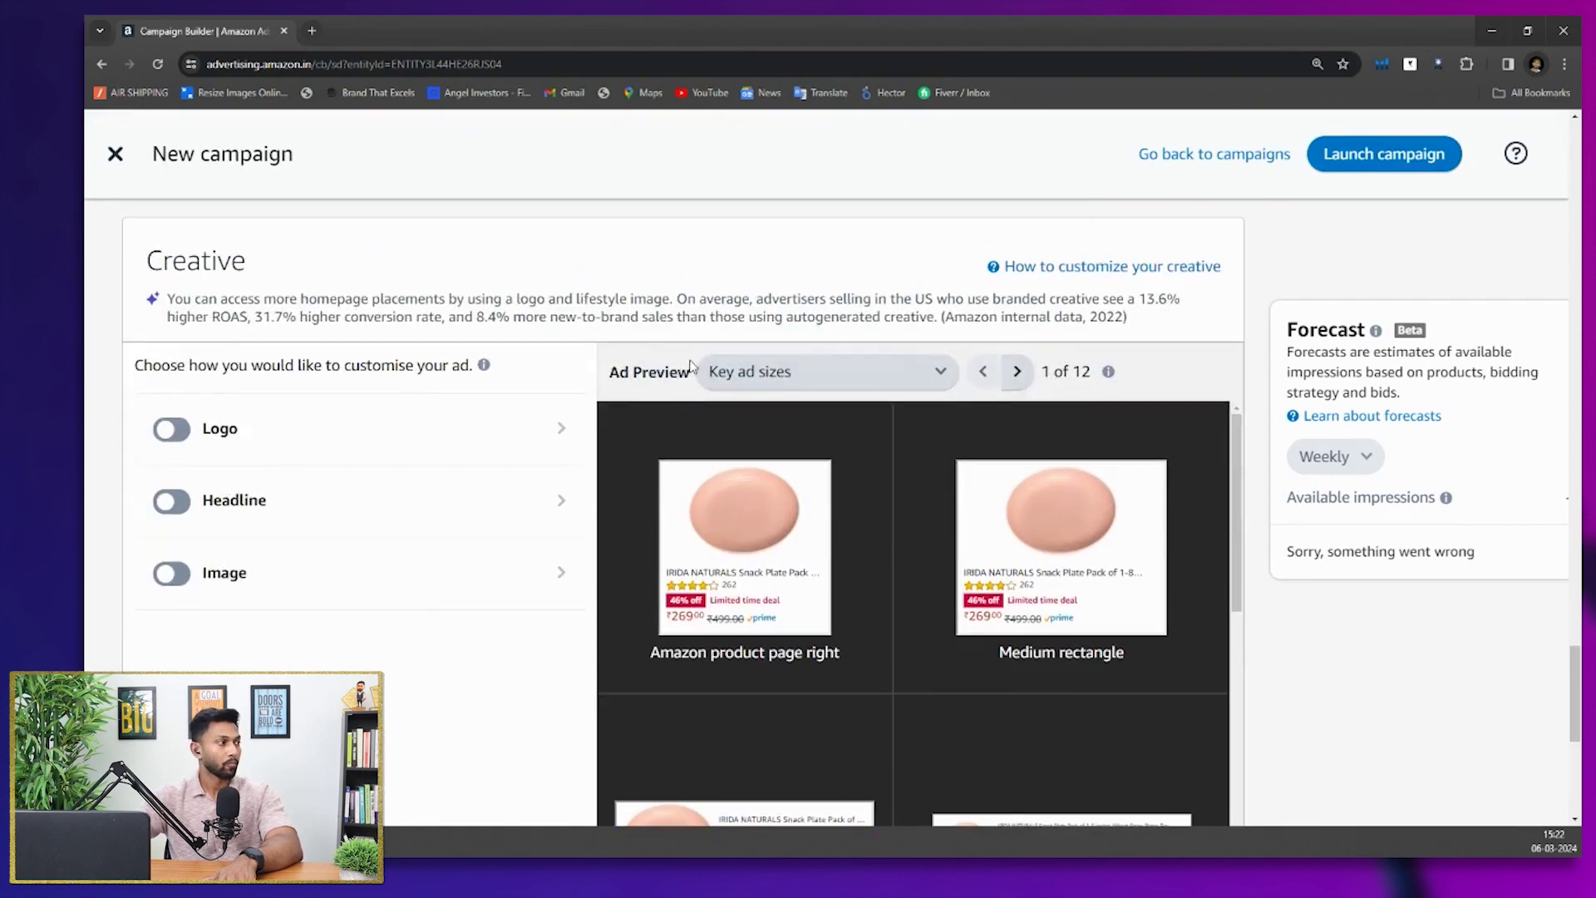
Change the campaign's ad format to Video
scroll(653, 345, "up", 15)
scroll(656, 344, "up", 4)
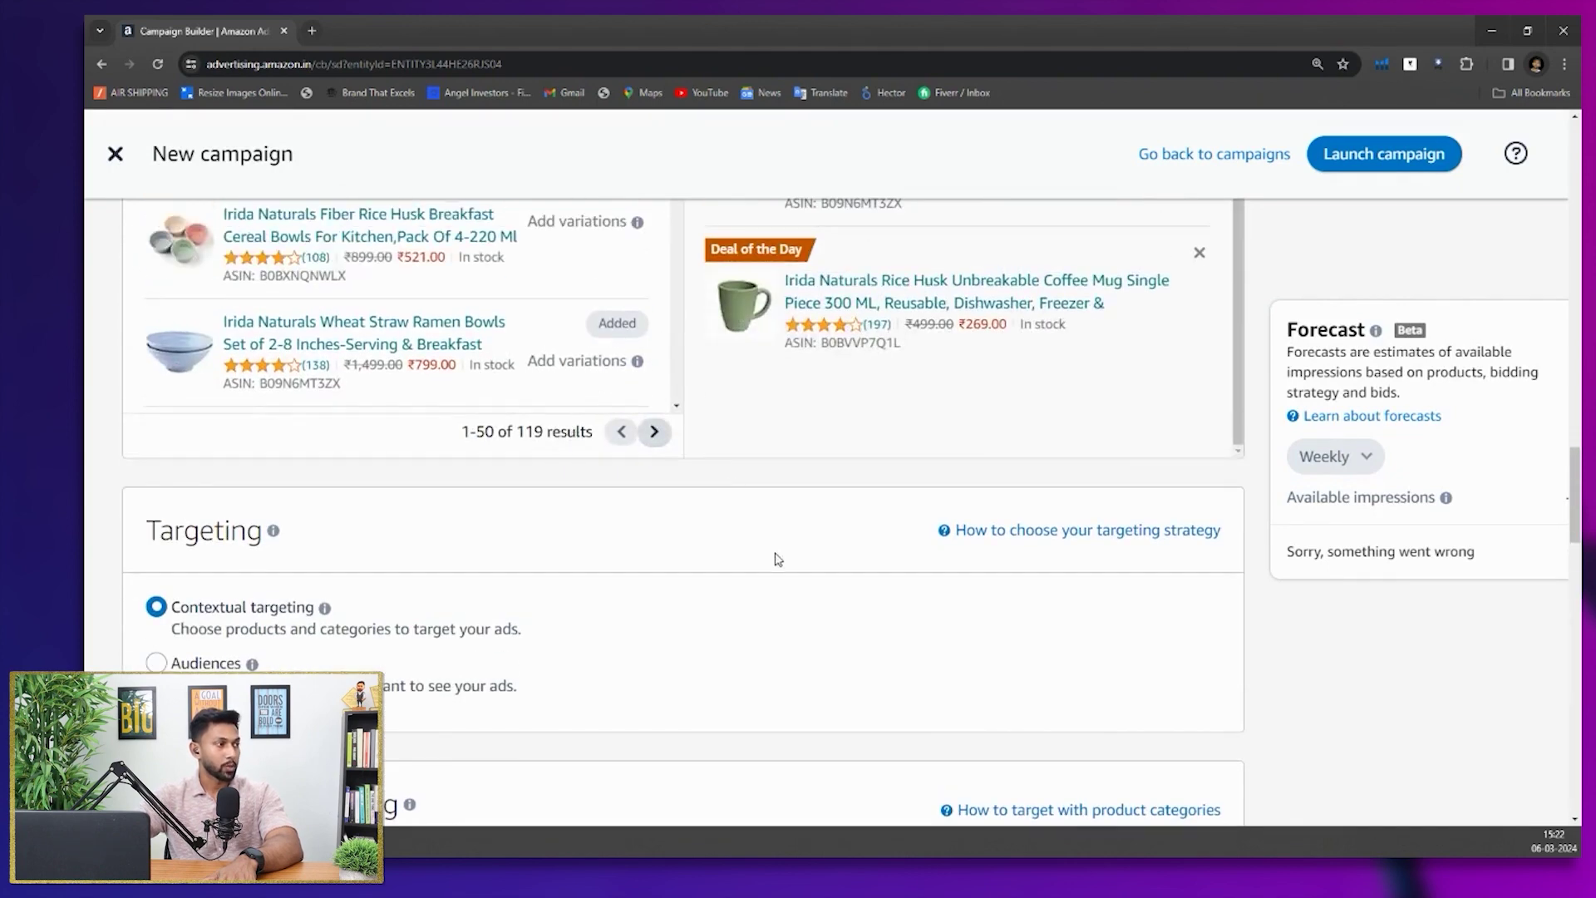
scroll(778, 558, "up", 10)
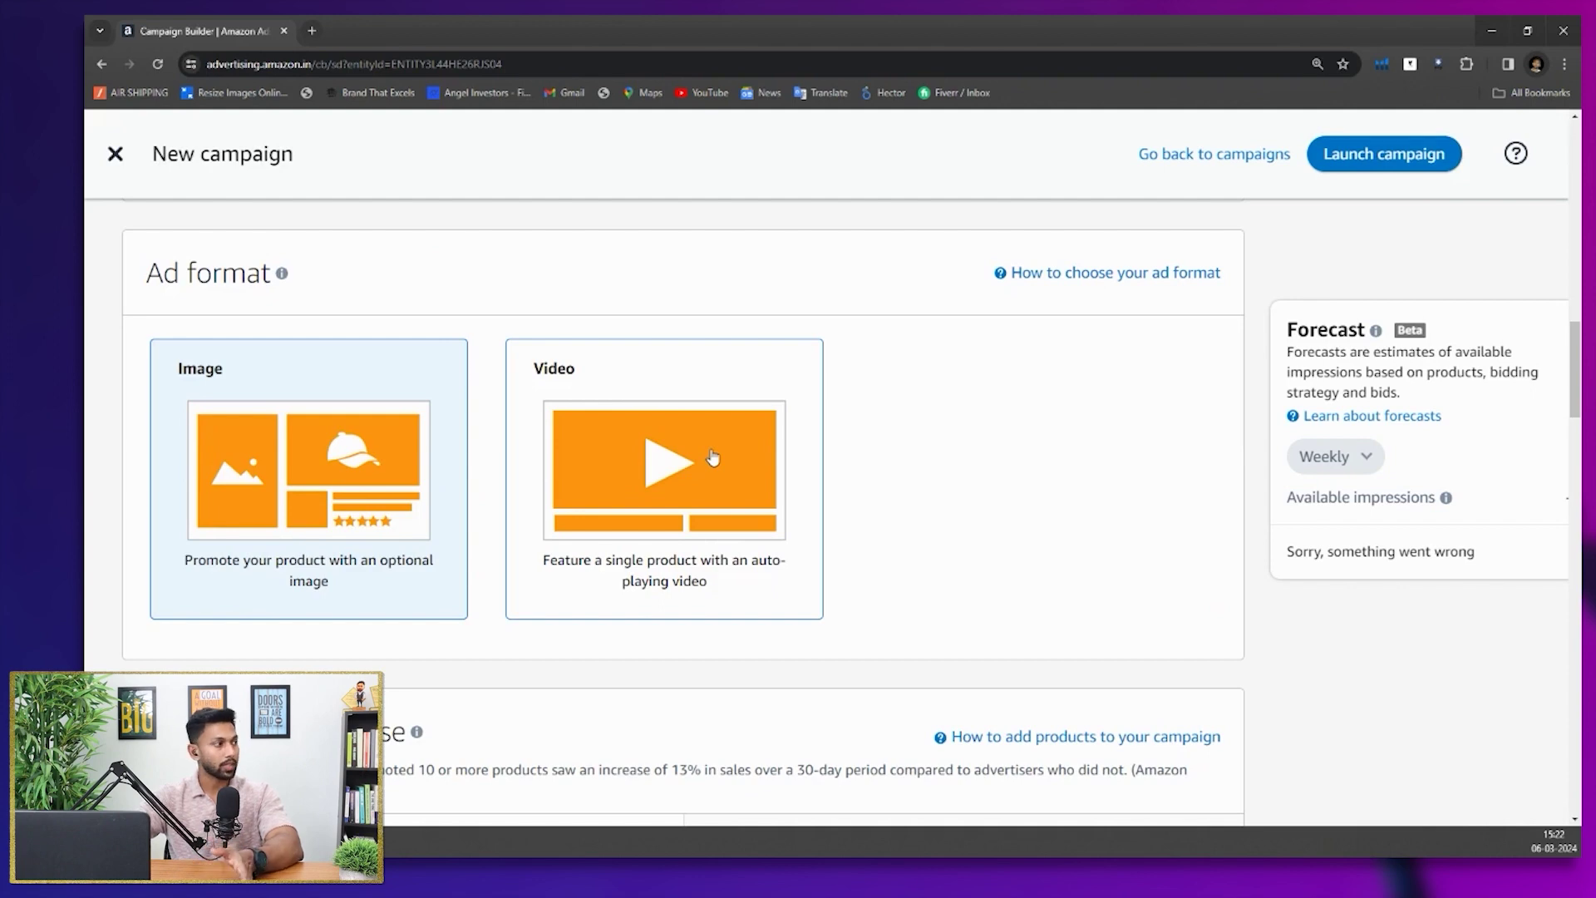
left_click(712, 456)
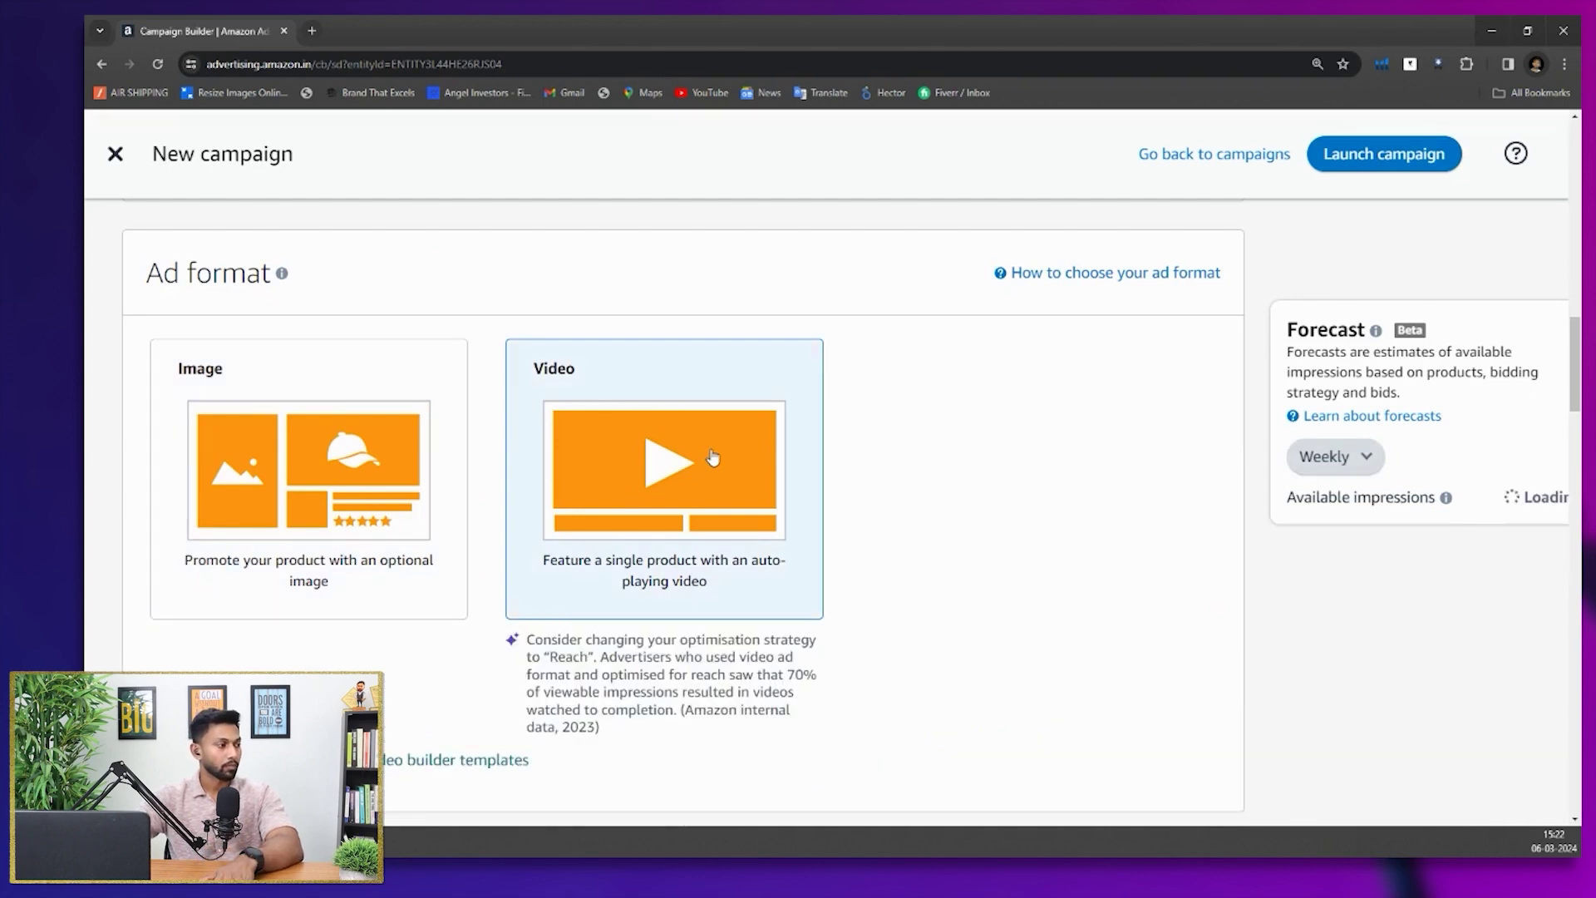
Add irida 2..mp4 from the creative assets library as the ad's video
scroll(980, 505, "down", 3)
scroll(979, 508, "down", 15)
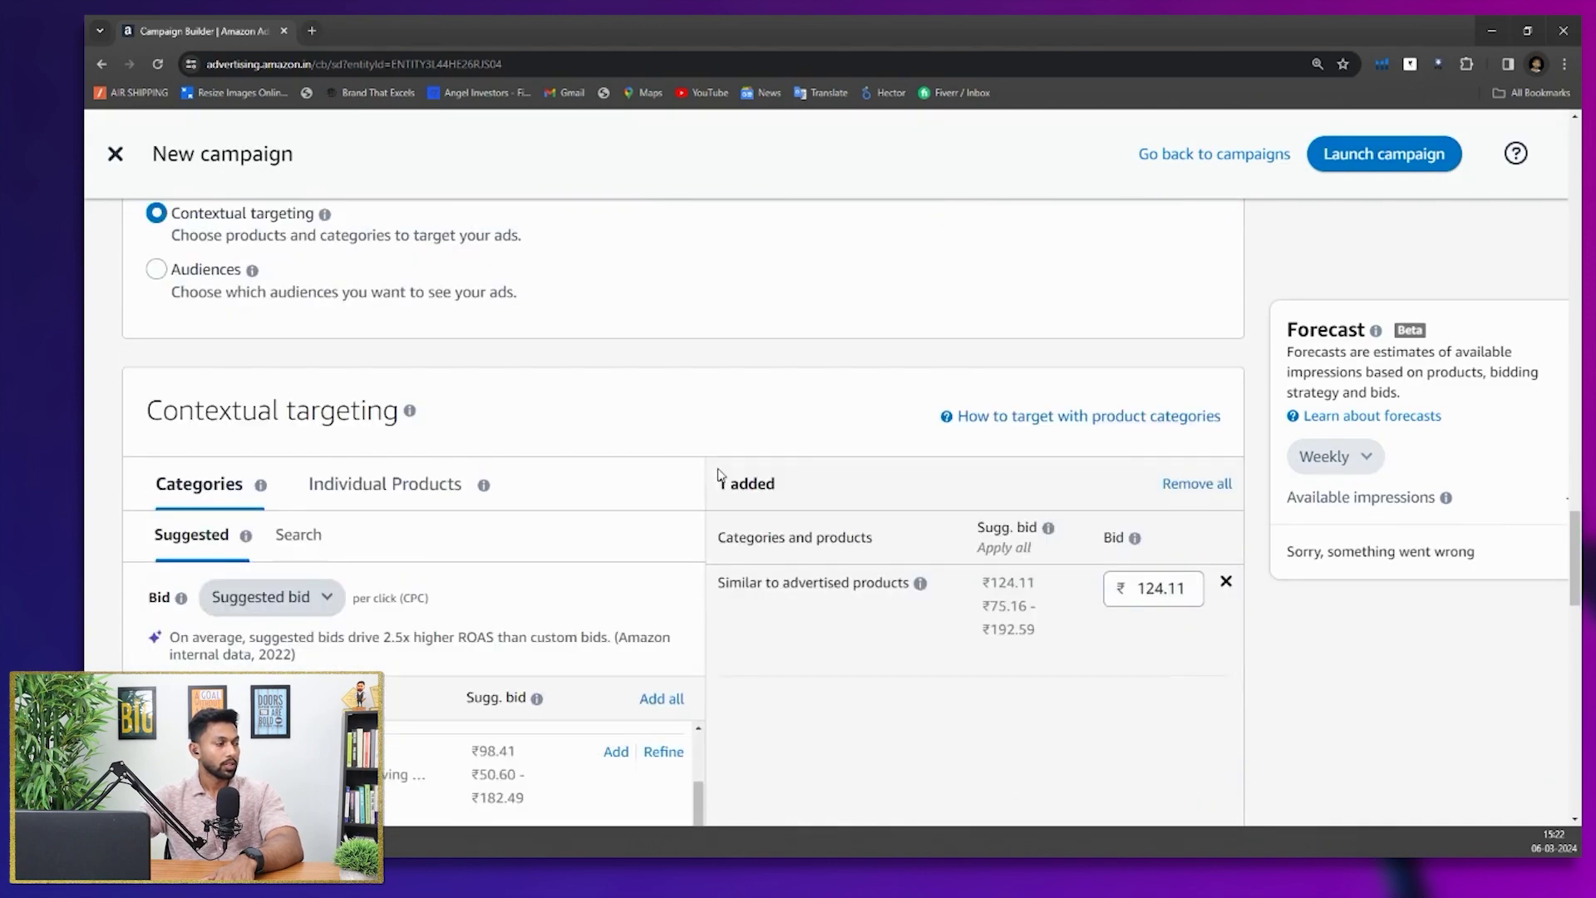
scroll(717, 471, "down", 3)
scroll(716, 467, "up", 5)
scroll(424, 380, "down", 3)
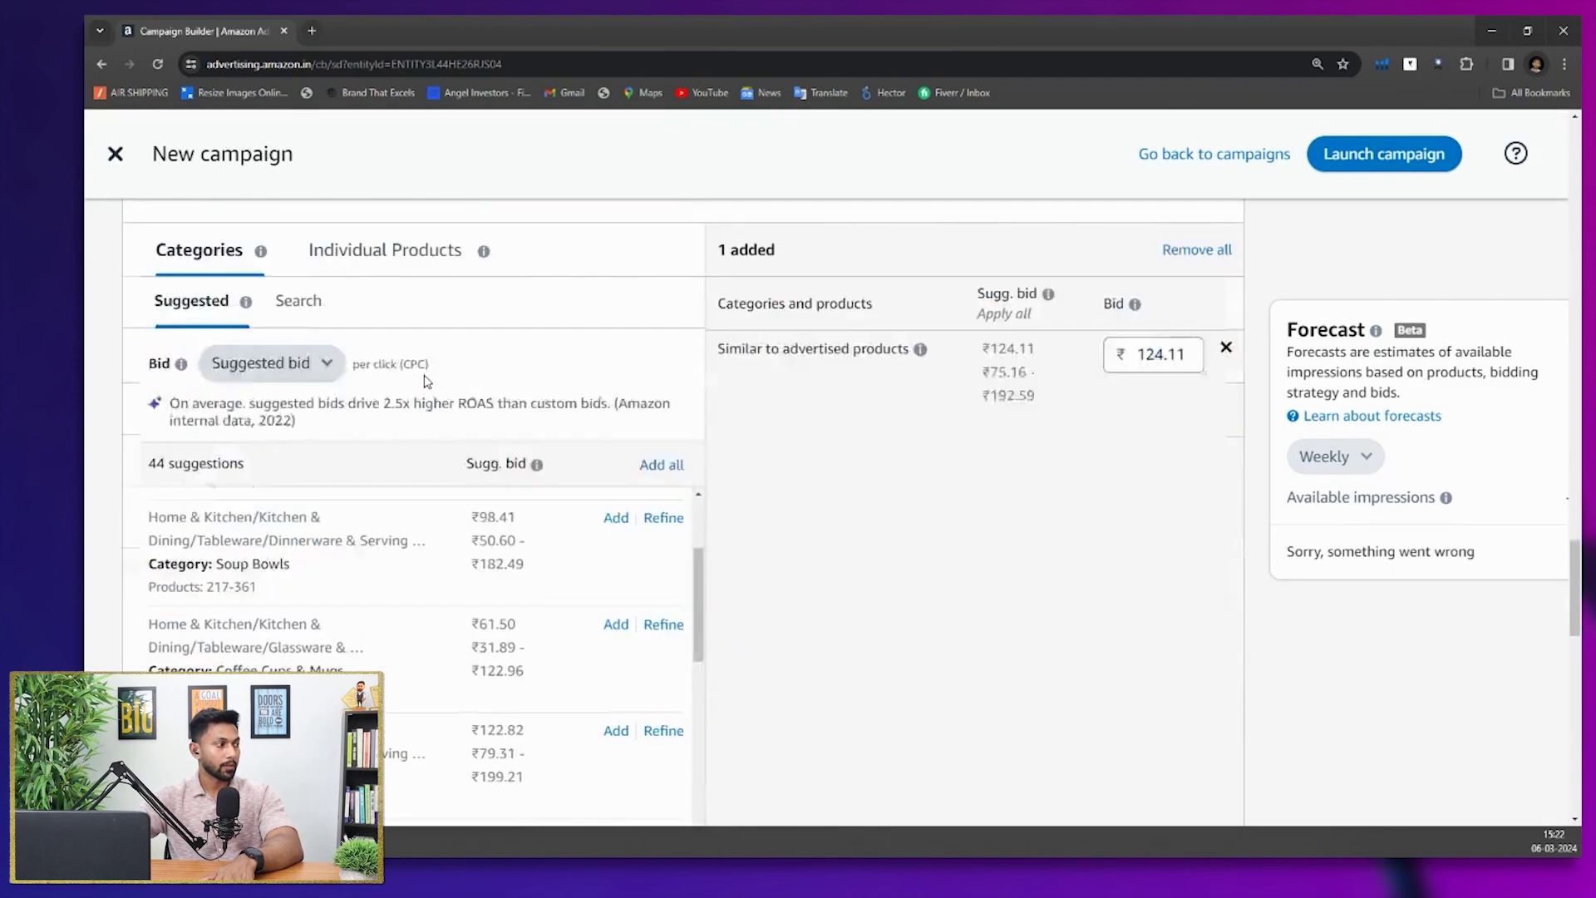
scroll(427, 380, "down", 5)
scroll(670, 374, "down", 4)
scroll(766, 442, "down", 5)
scroll(767, 442, "down", 3)
left_click(534, 313)
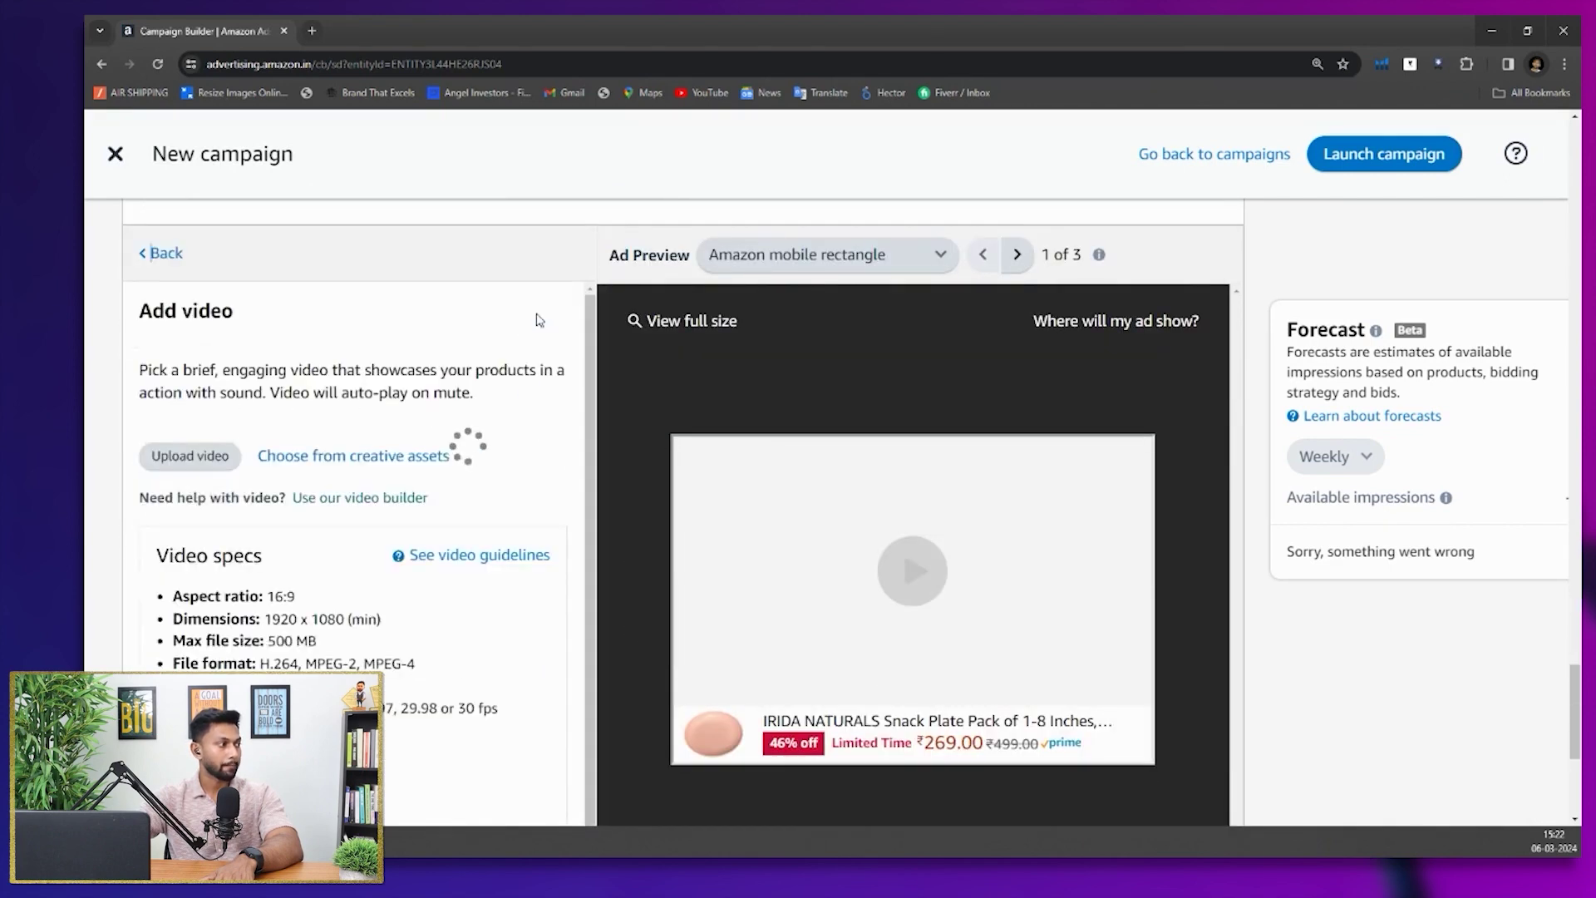
scroll(336, 383, "down", 1)
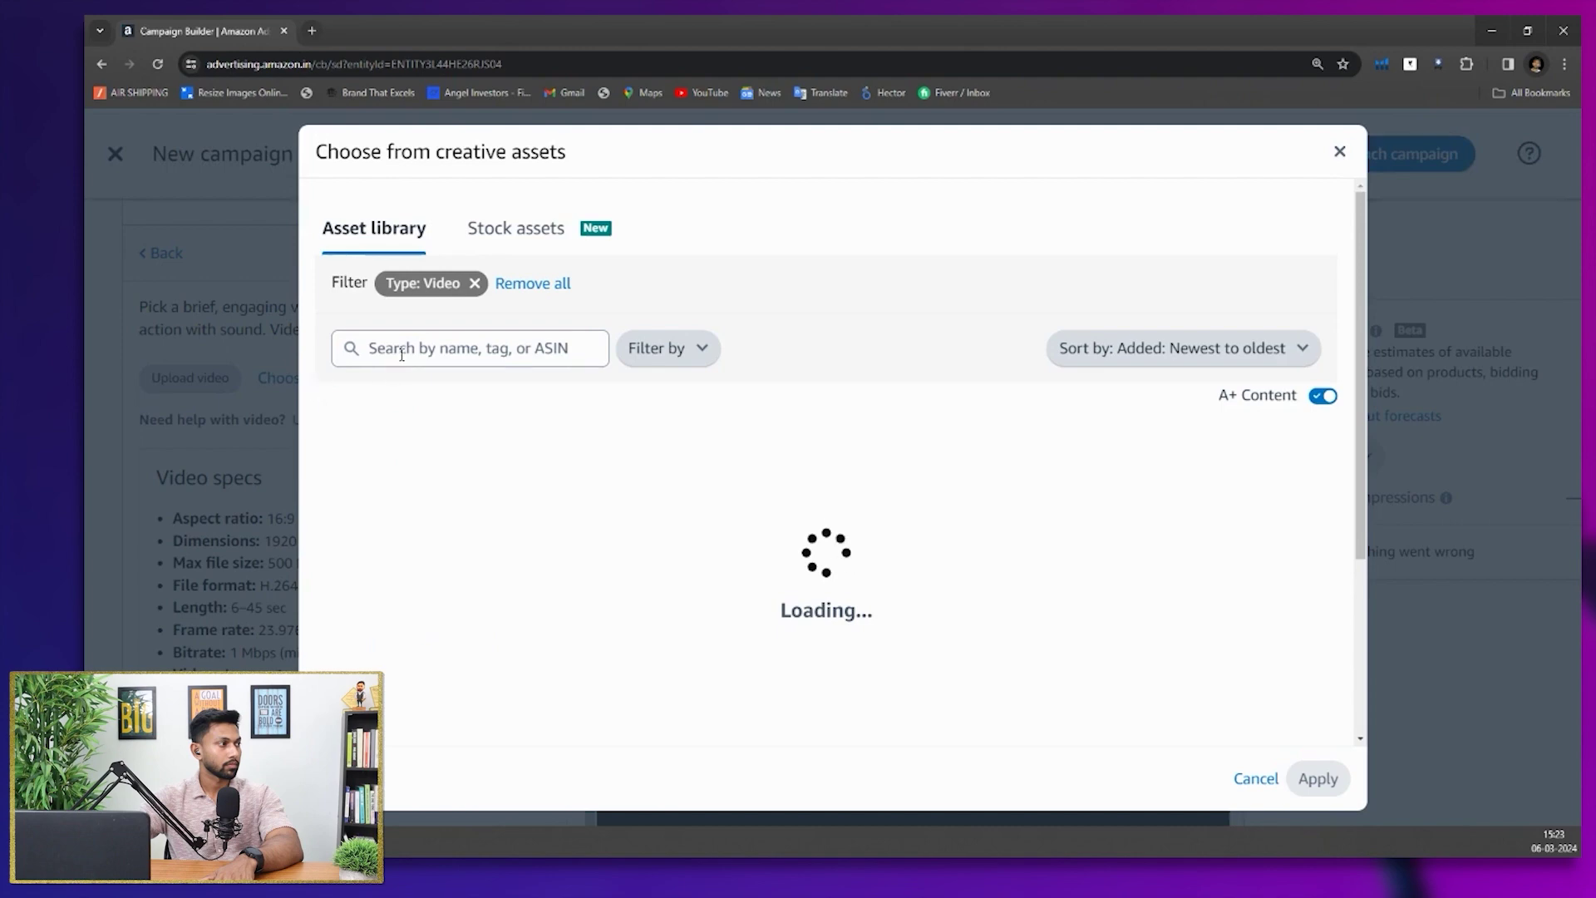
left_click(410, 535)
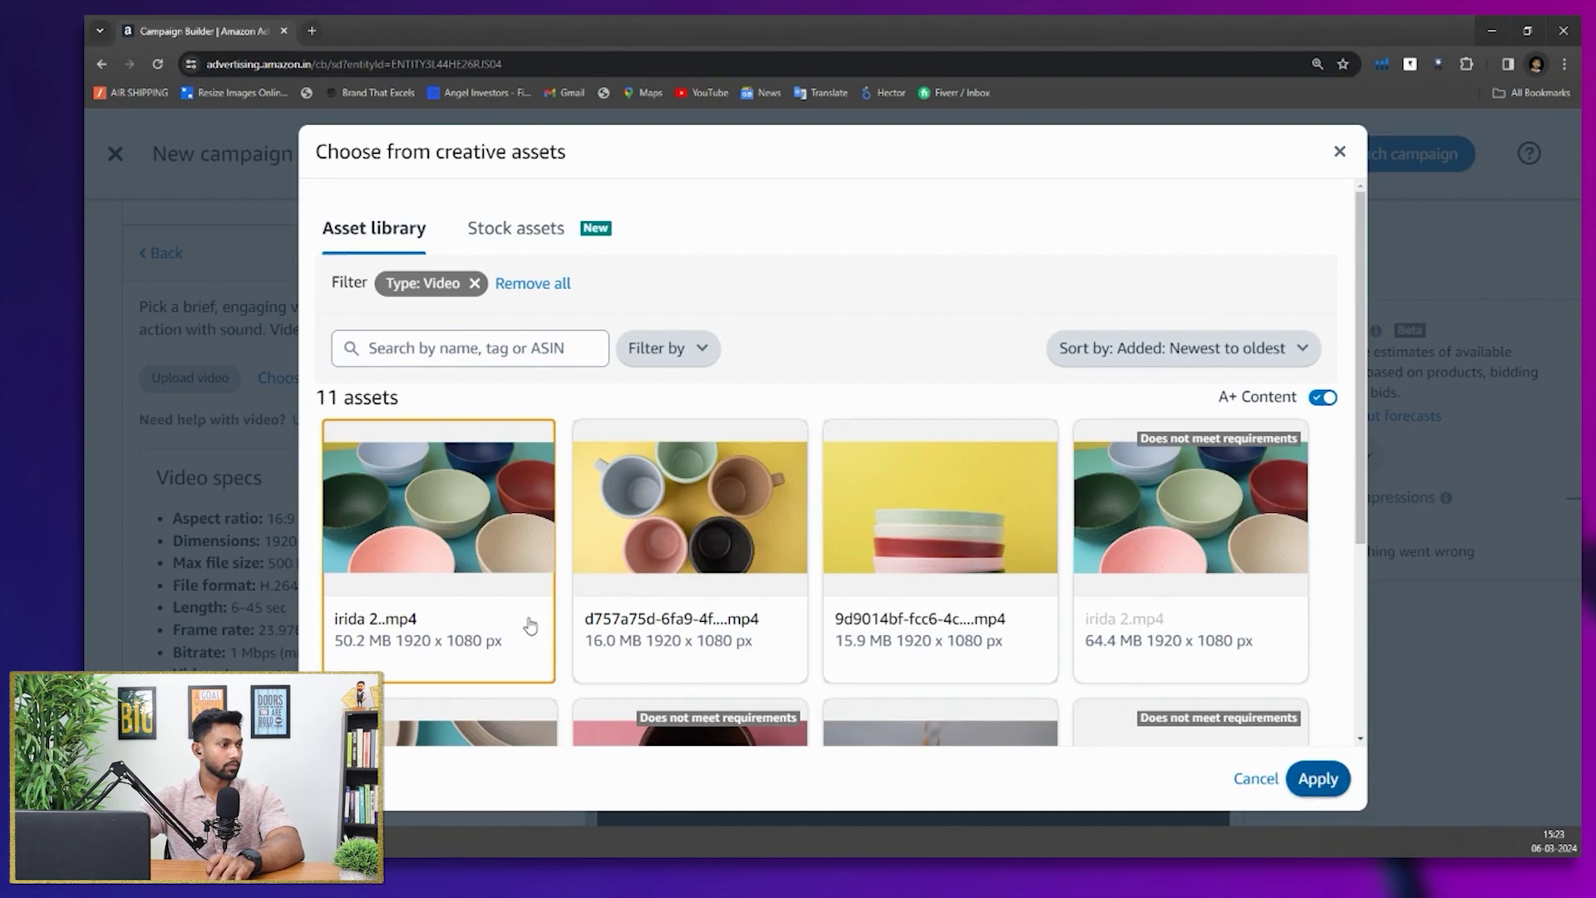
double_click(531, 625)
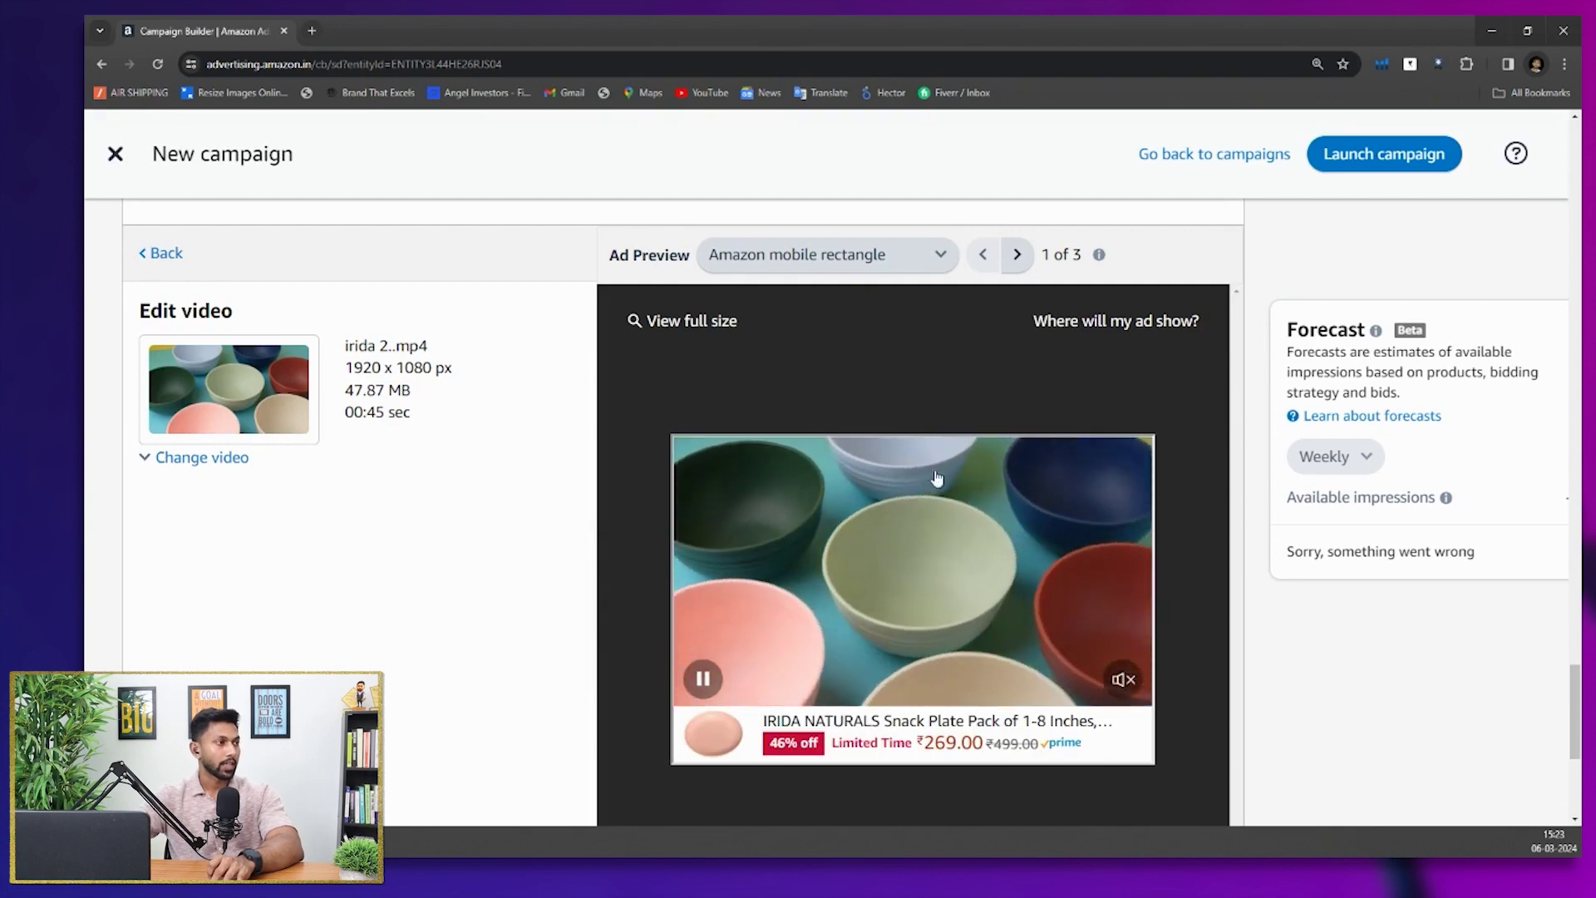
Preview the video ad in the Rectangle and Billboard sizes
left_click(1016, 256)
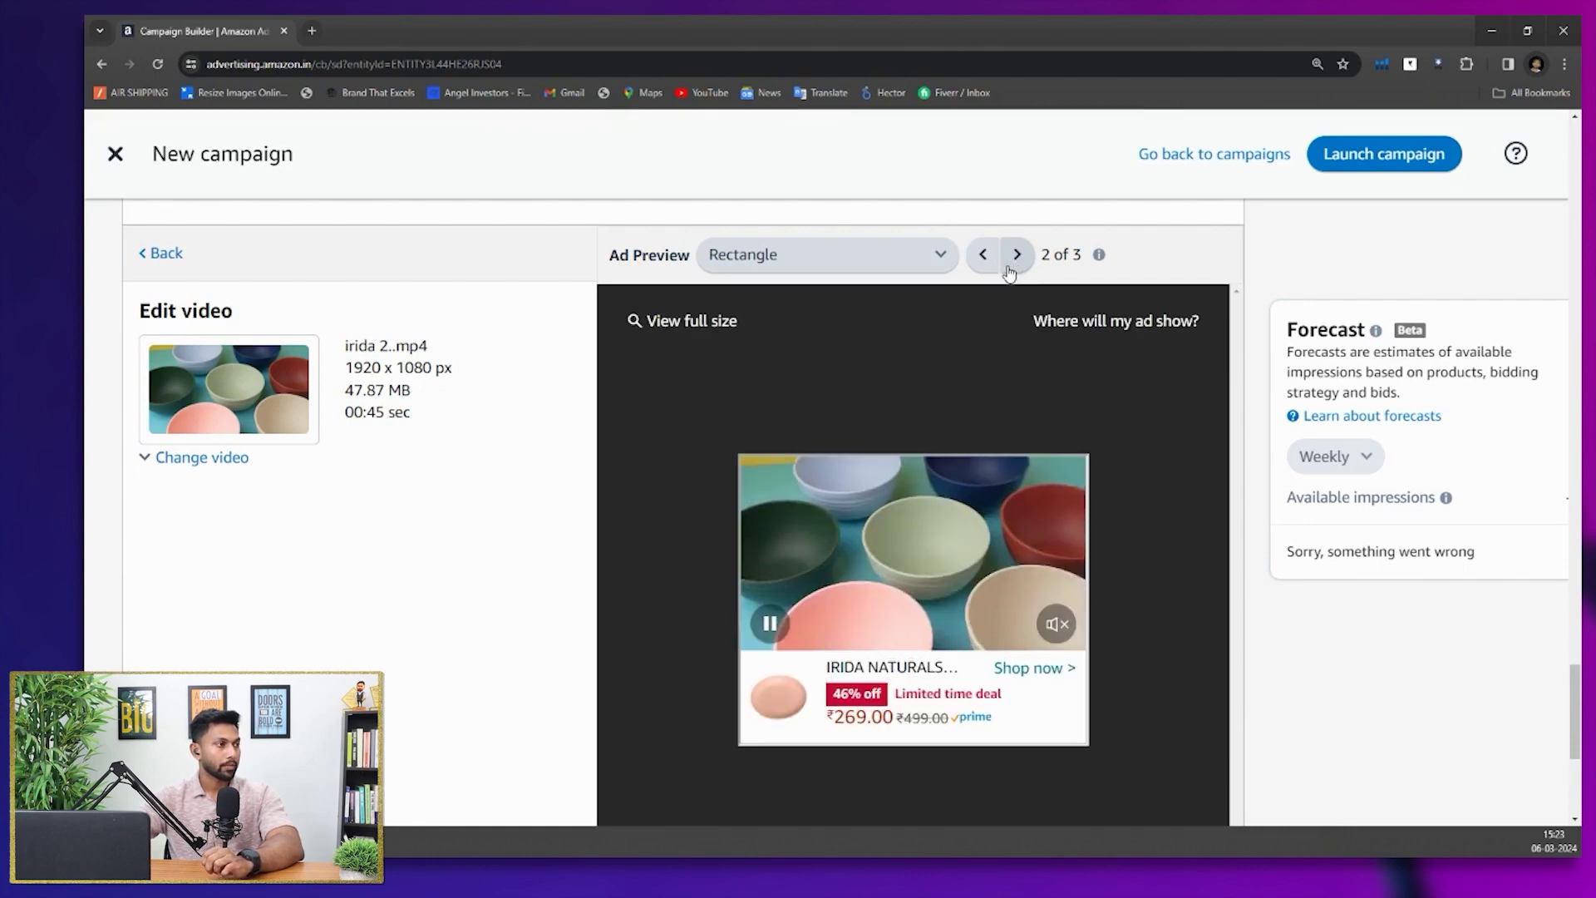
left_click(1008, 269)
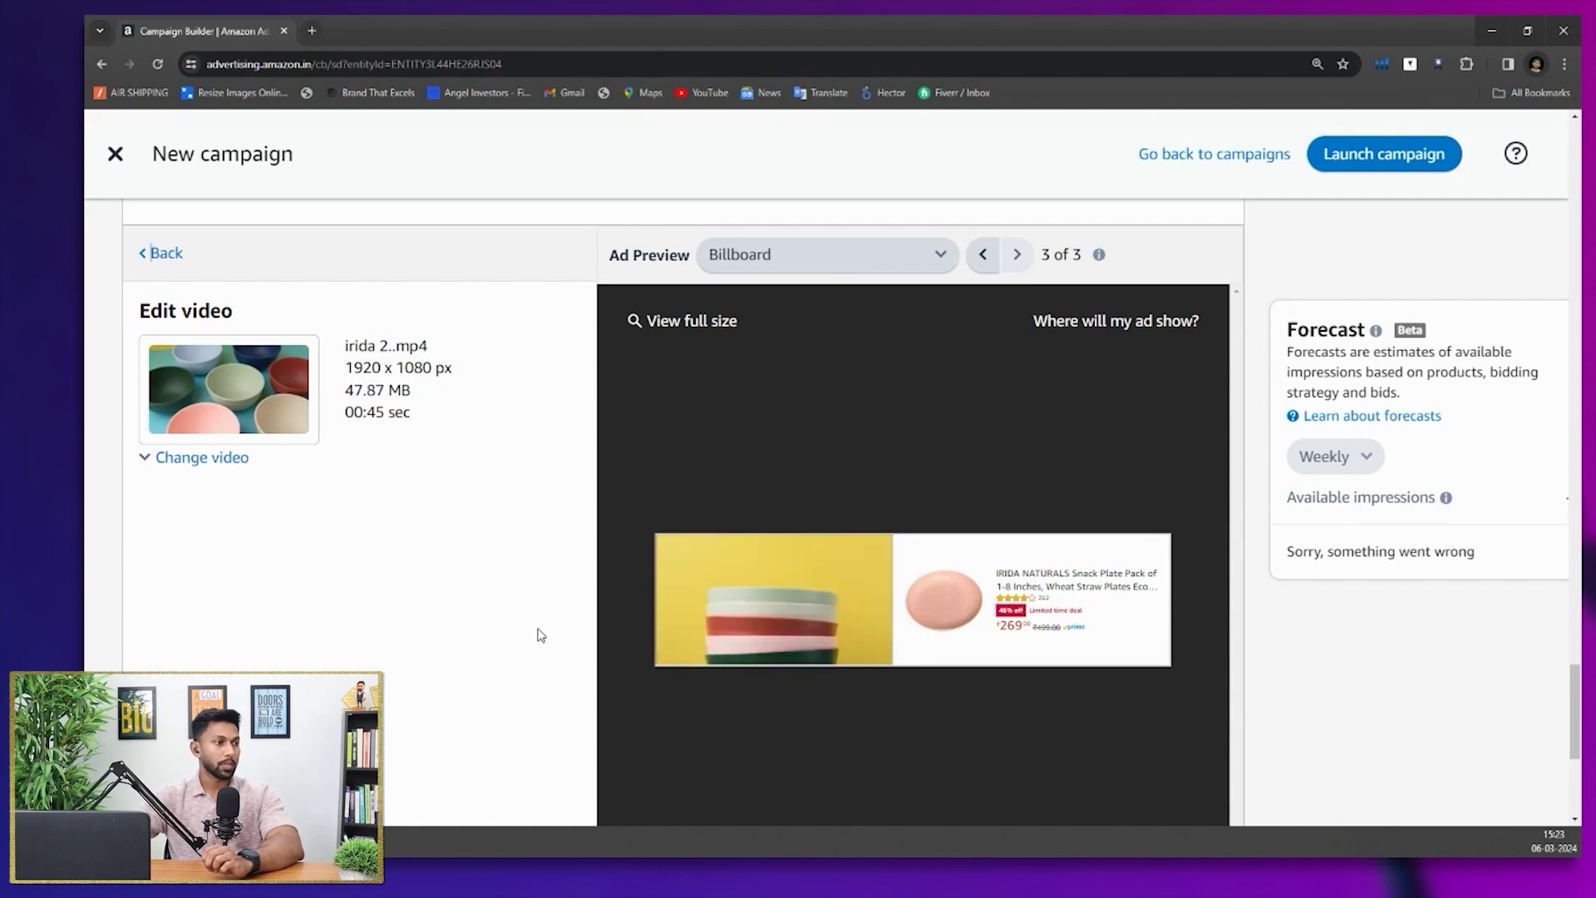
scroll(714, 632, "down", 5)
Switch the targeting to Audiences and remove all the preselected audiences
scroll(895, 627, "up", 12)
scroll(555, 632, "up", 8)
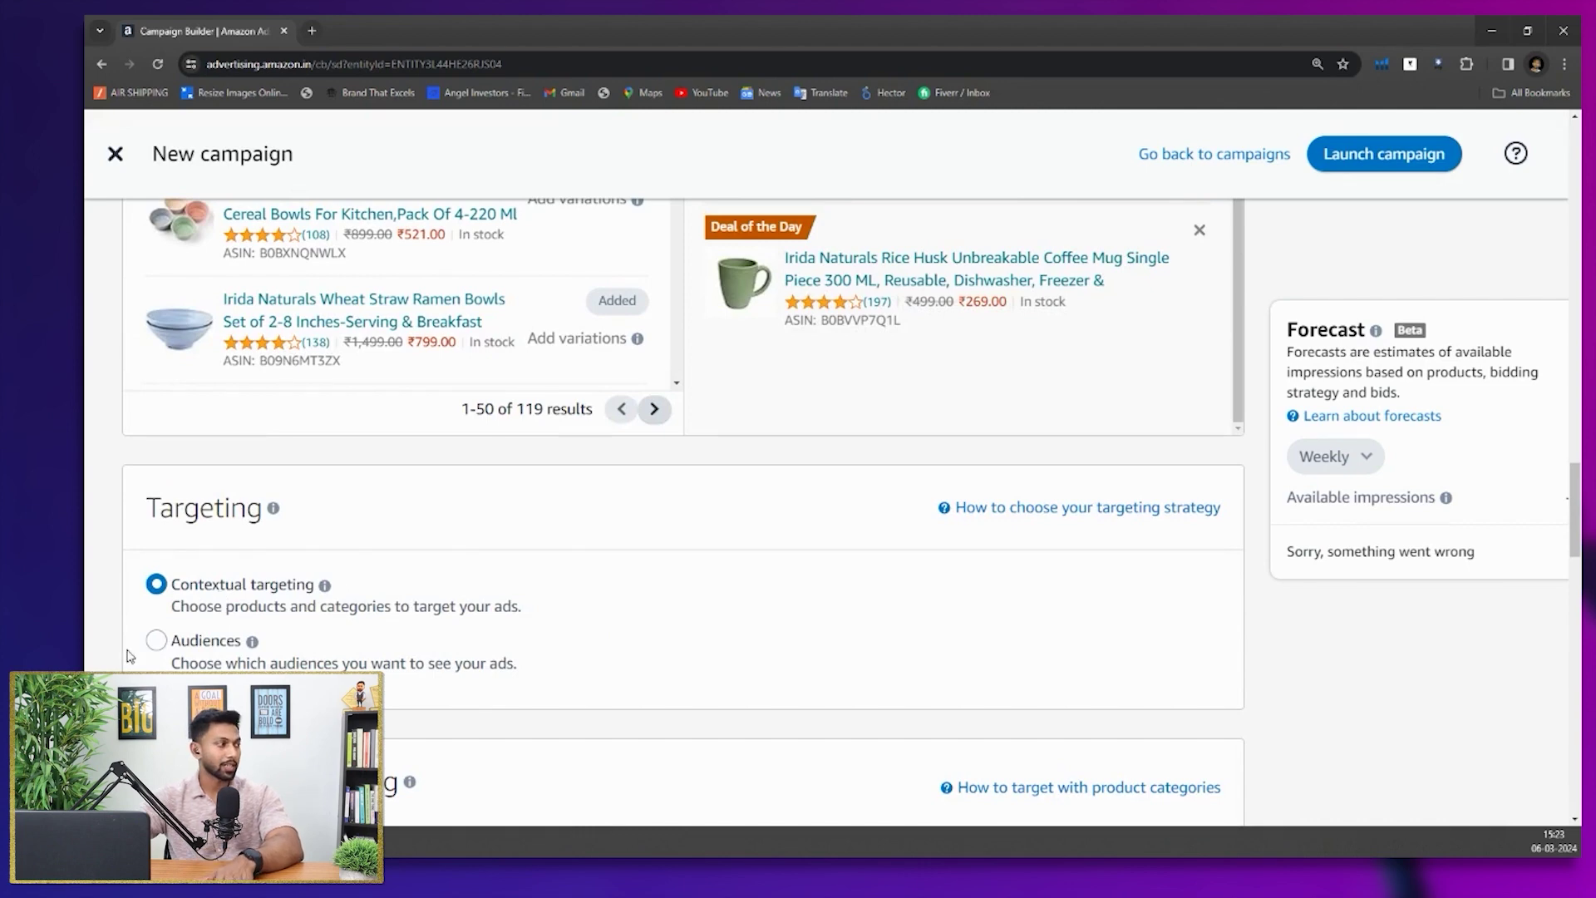
left_click(156, 640)
scroll(489, 568, "down", 6)
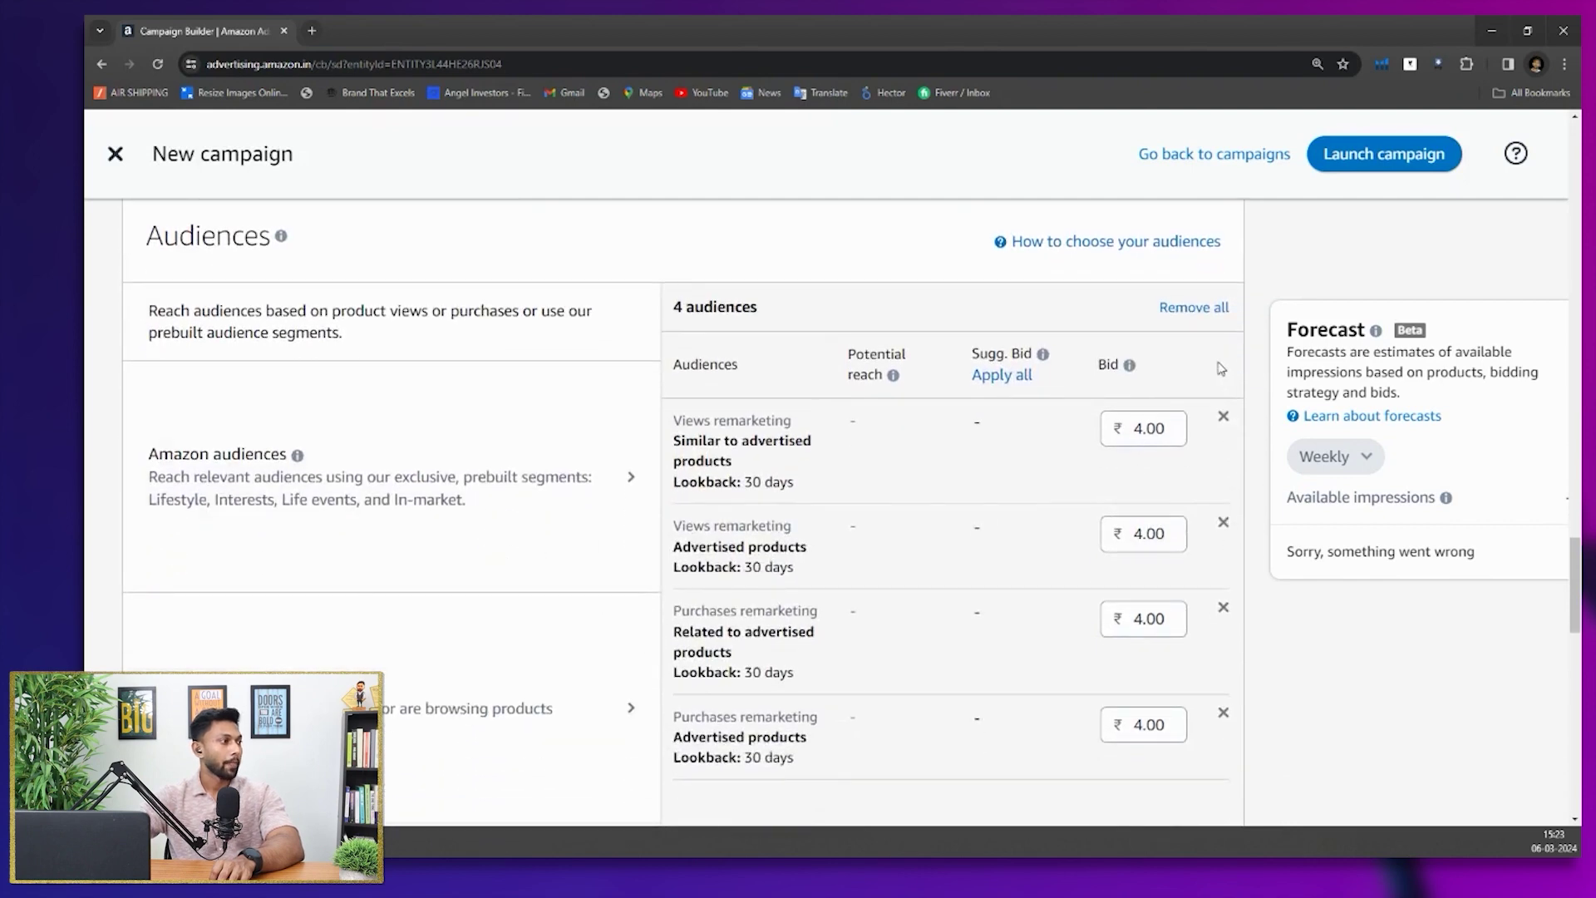
left_click(1185, 310)
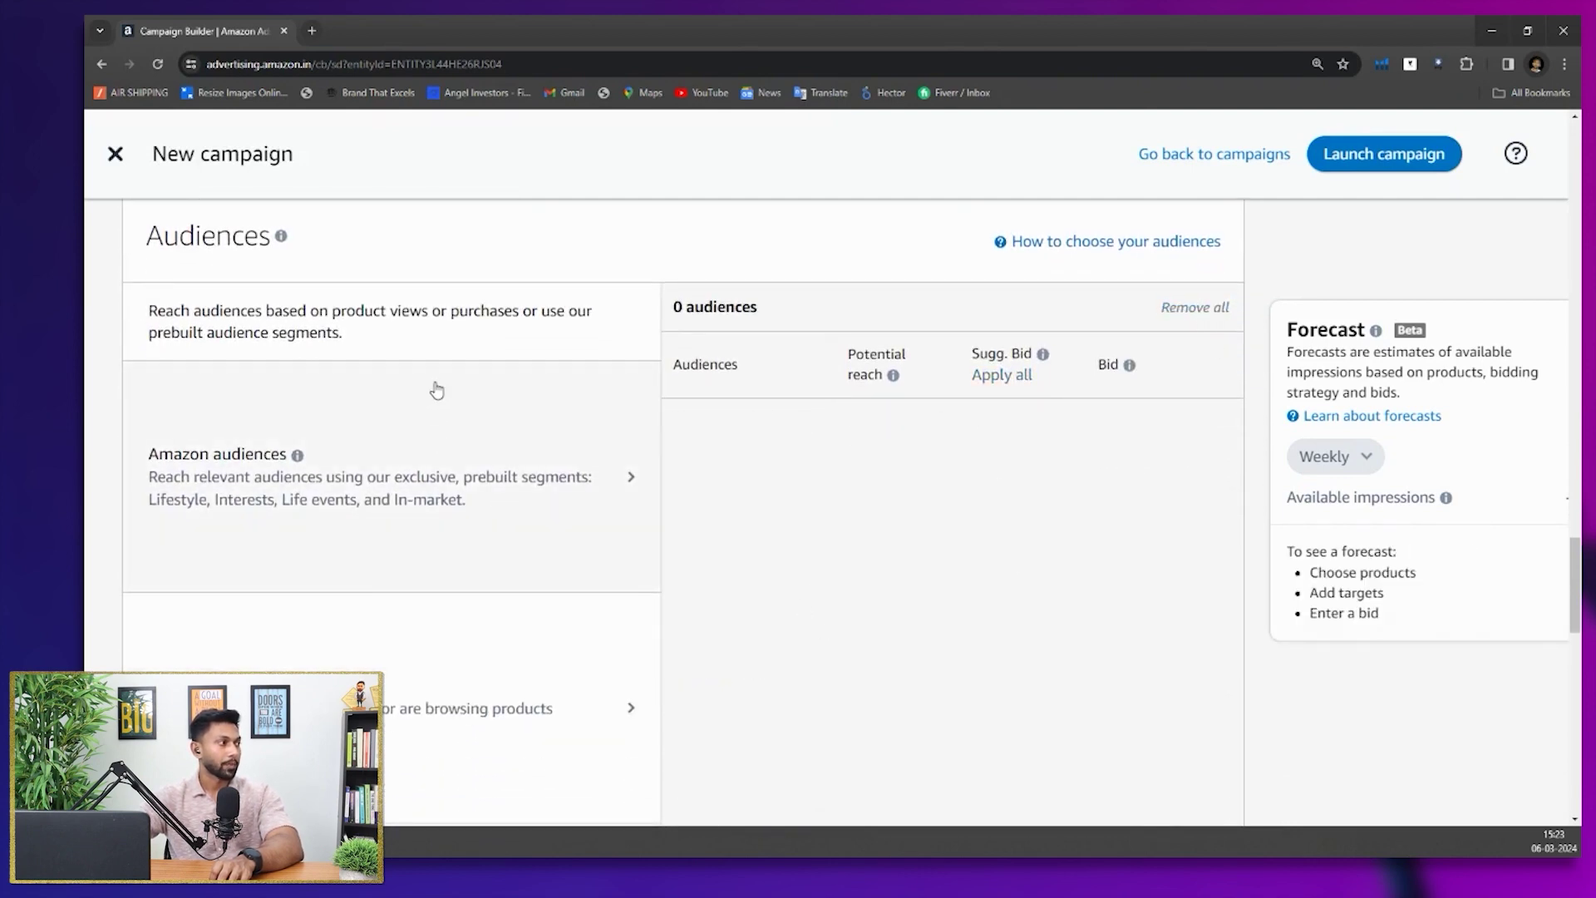
Look through the audience types and open the Views remarketing suggestions
scroll(603, 240, "down", 1)
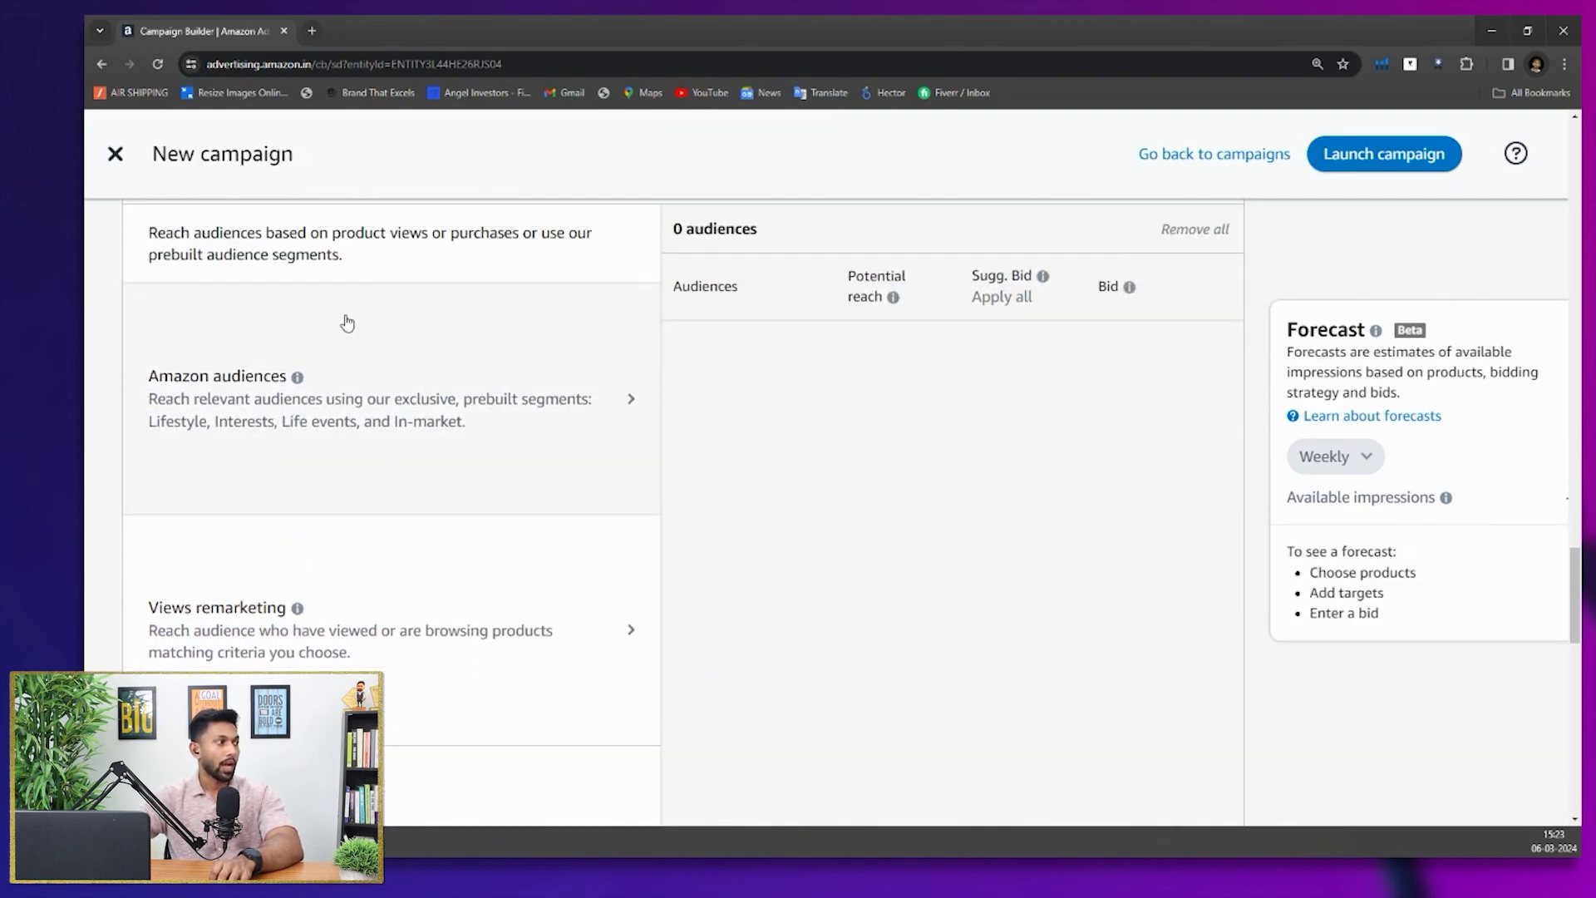
scroll(227, 502, "down", 1)
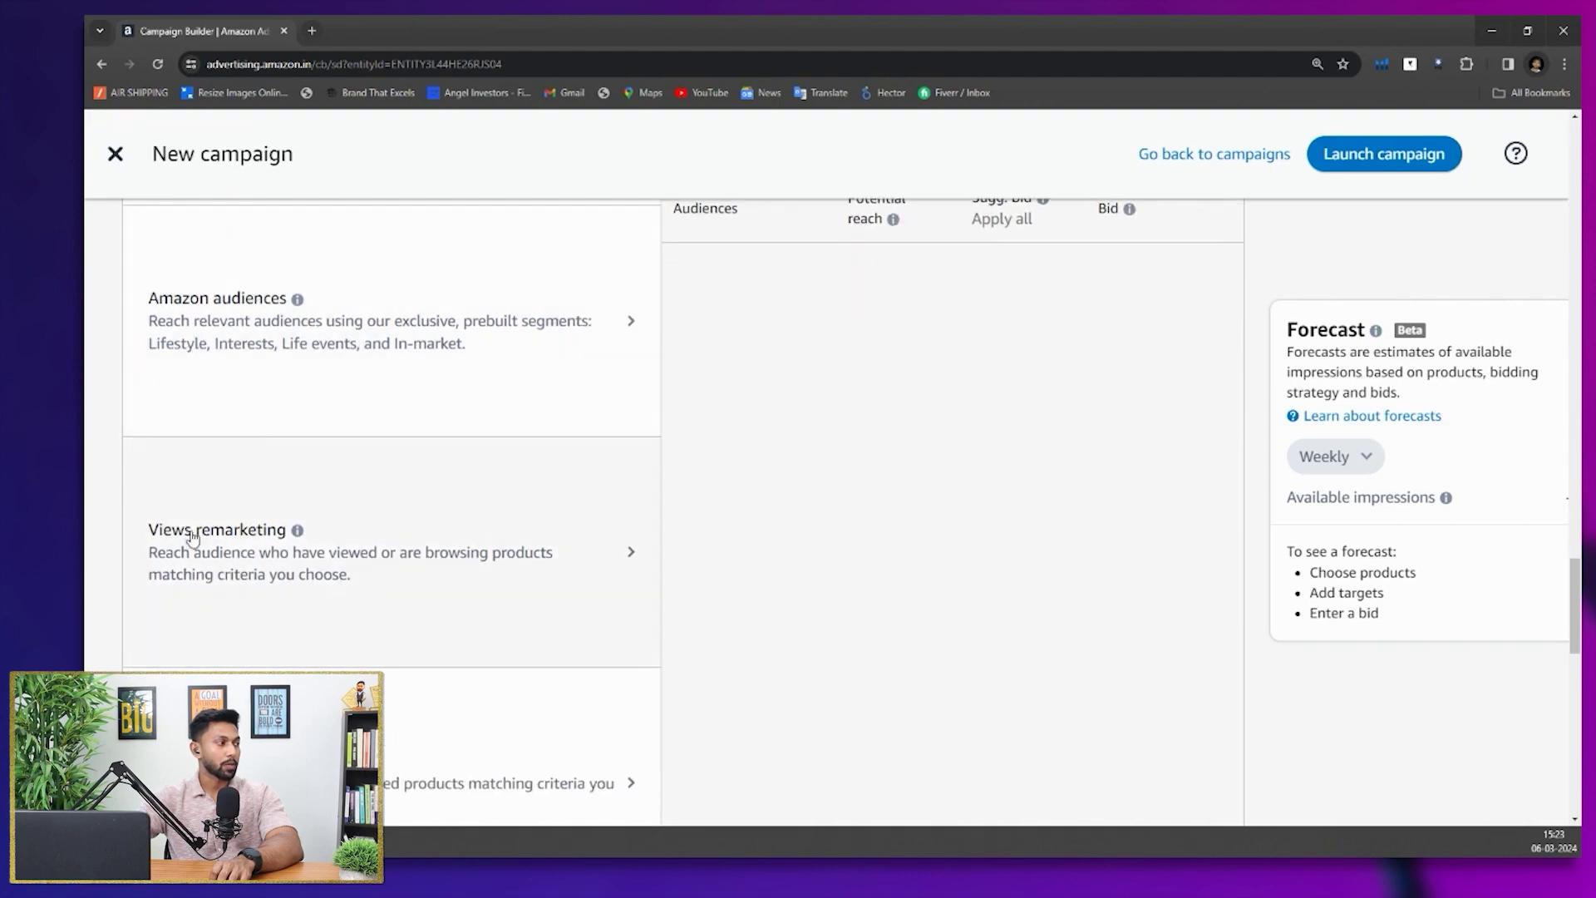
scroll(349, 570, "down", 3)
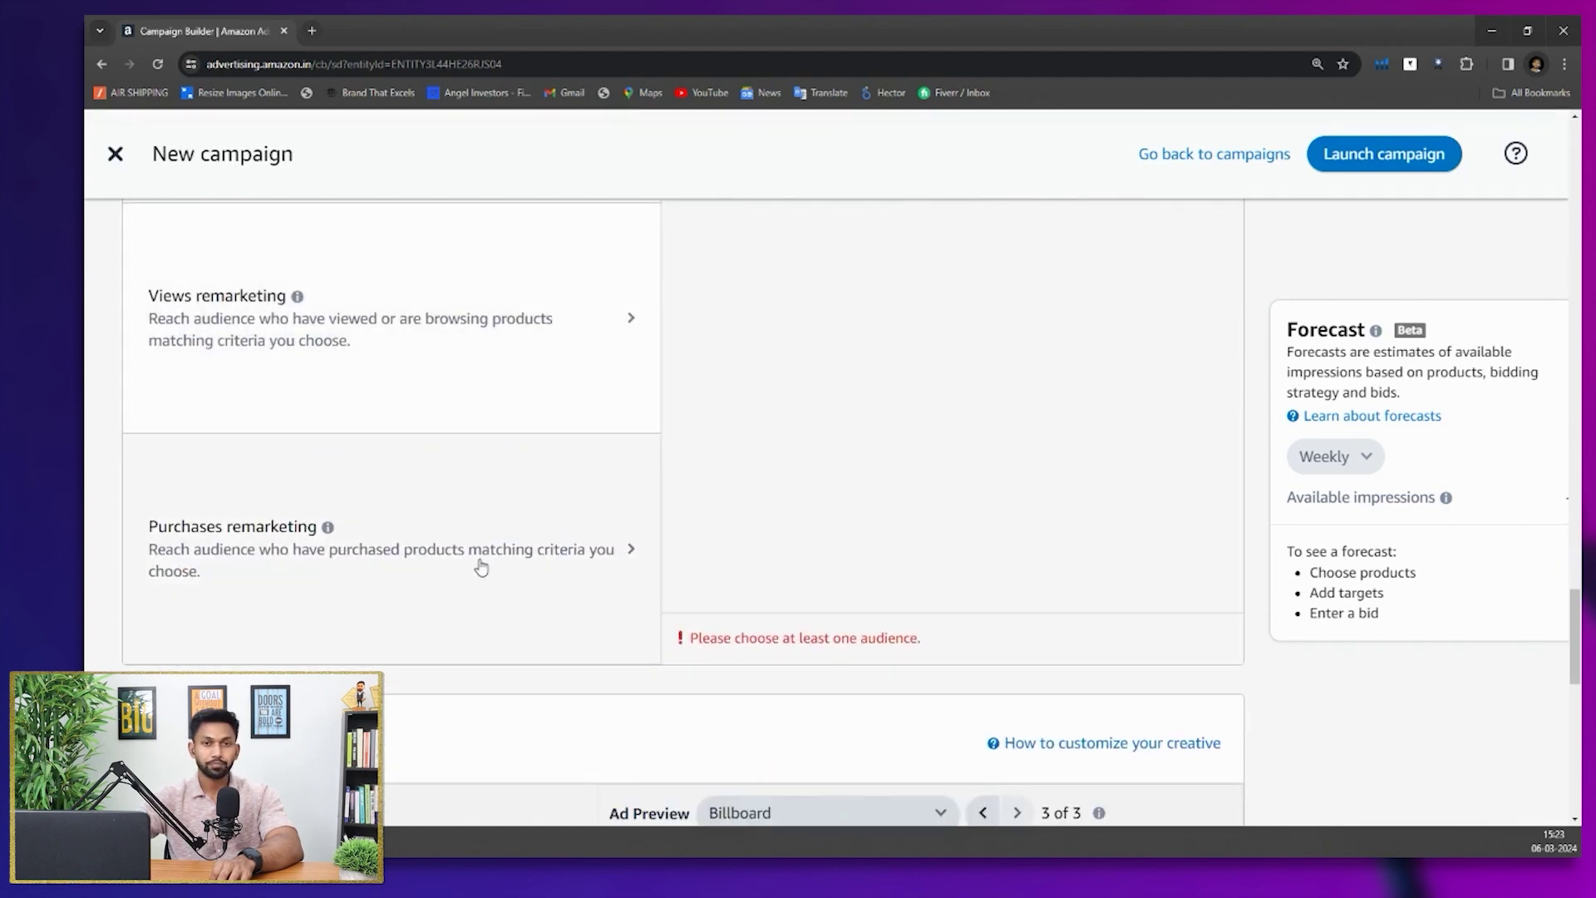
left_click(261, 406)
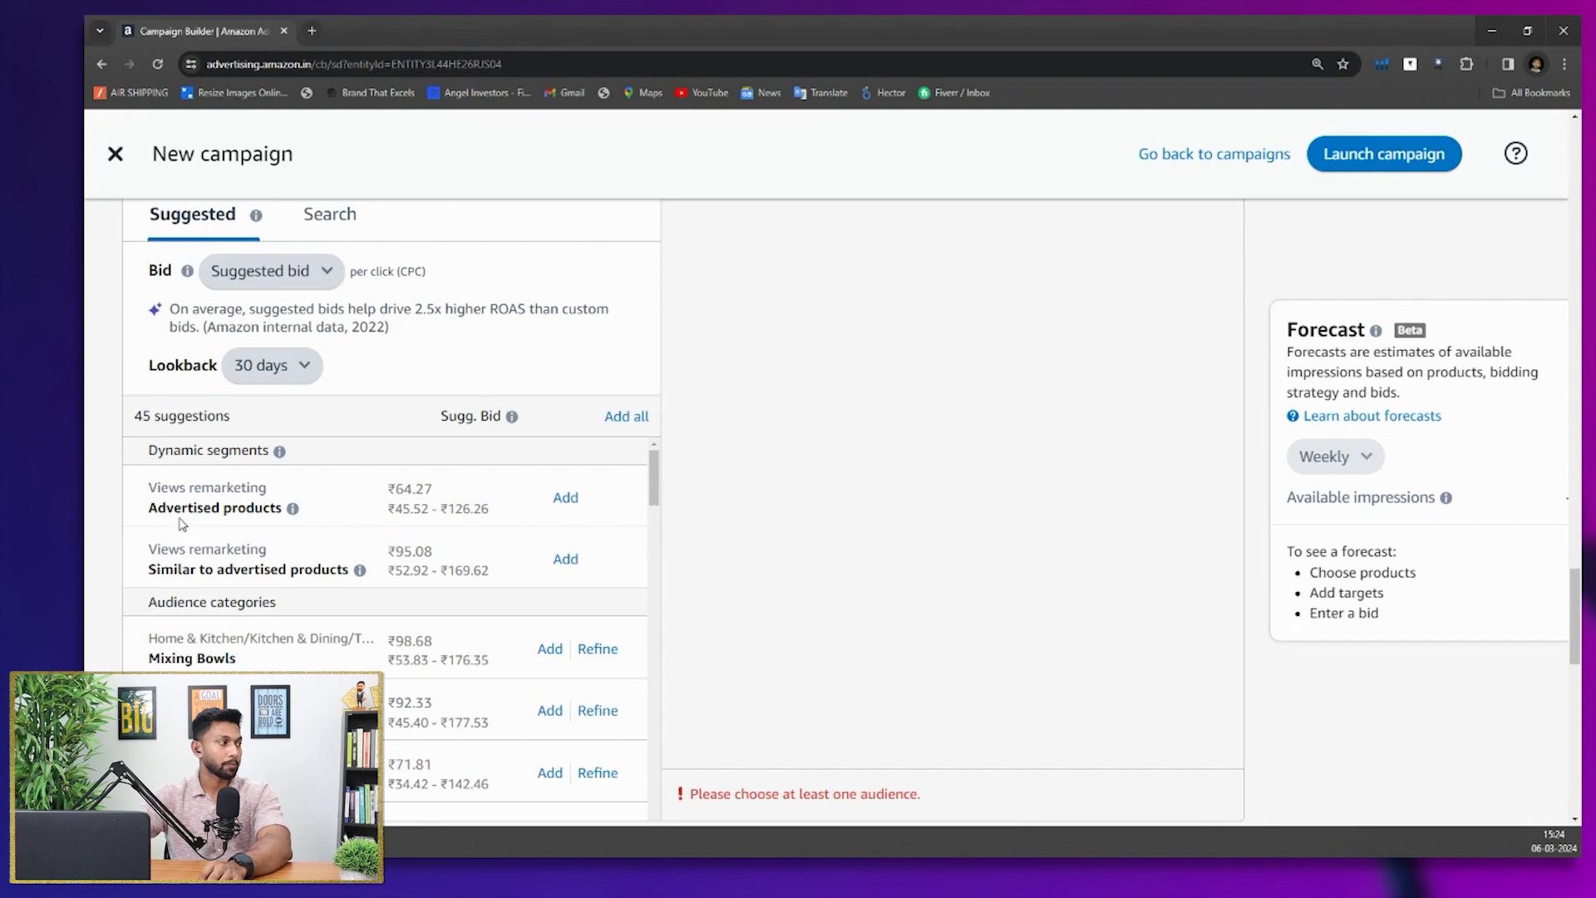
Examine the Advertised products segment and the available lookback periods, leaving the lookback at 30 days
left_click_drag(149, 507, 285, 511)
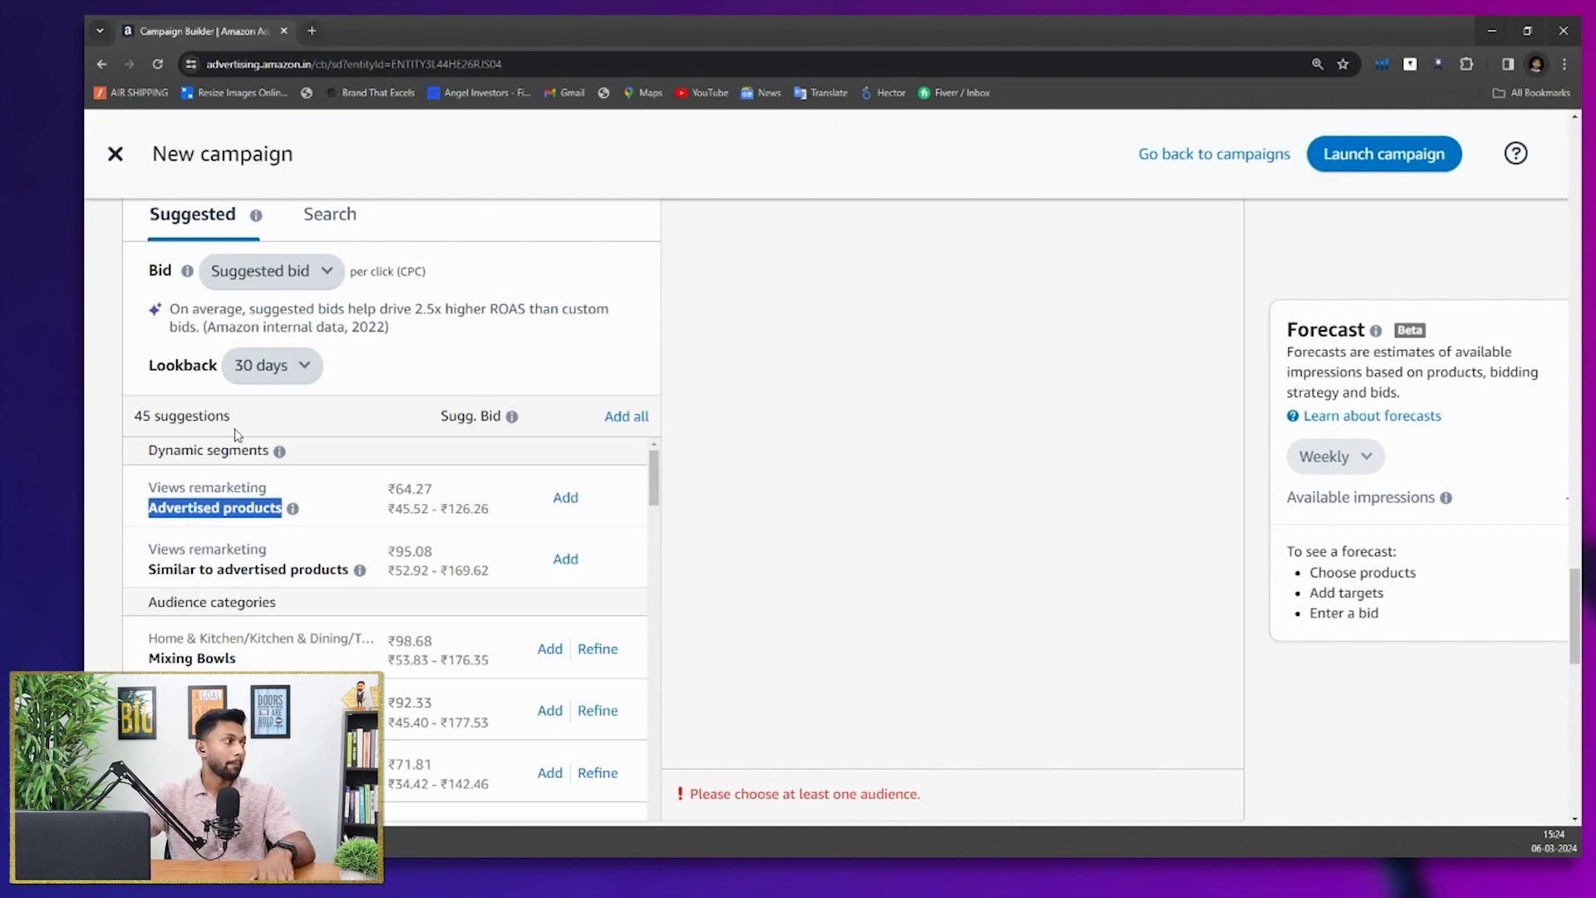
left_click(264, 366)
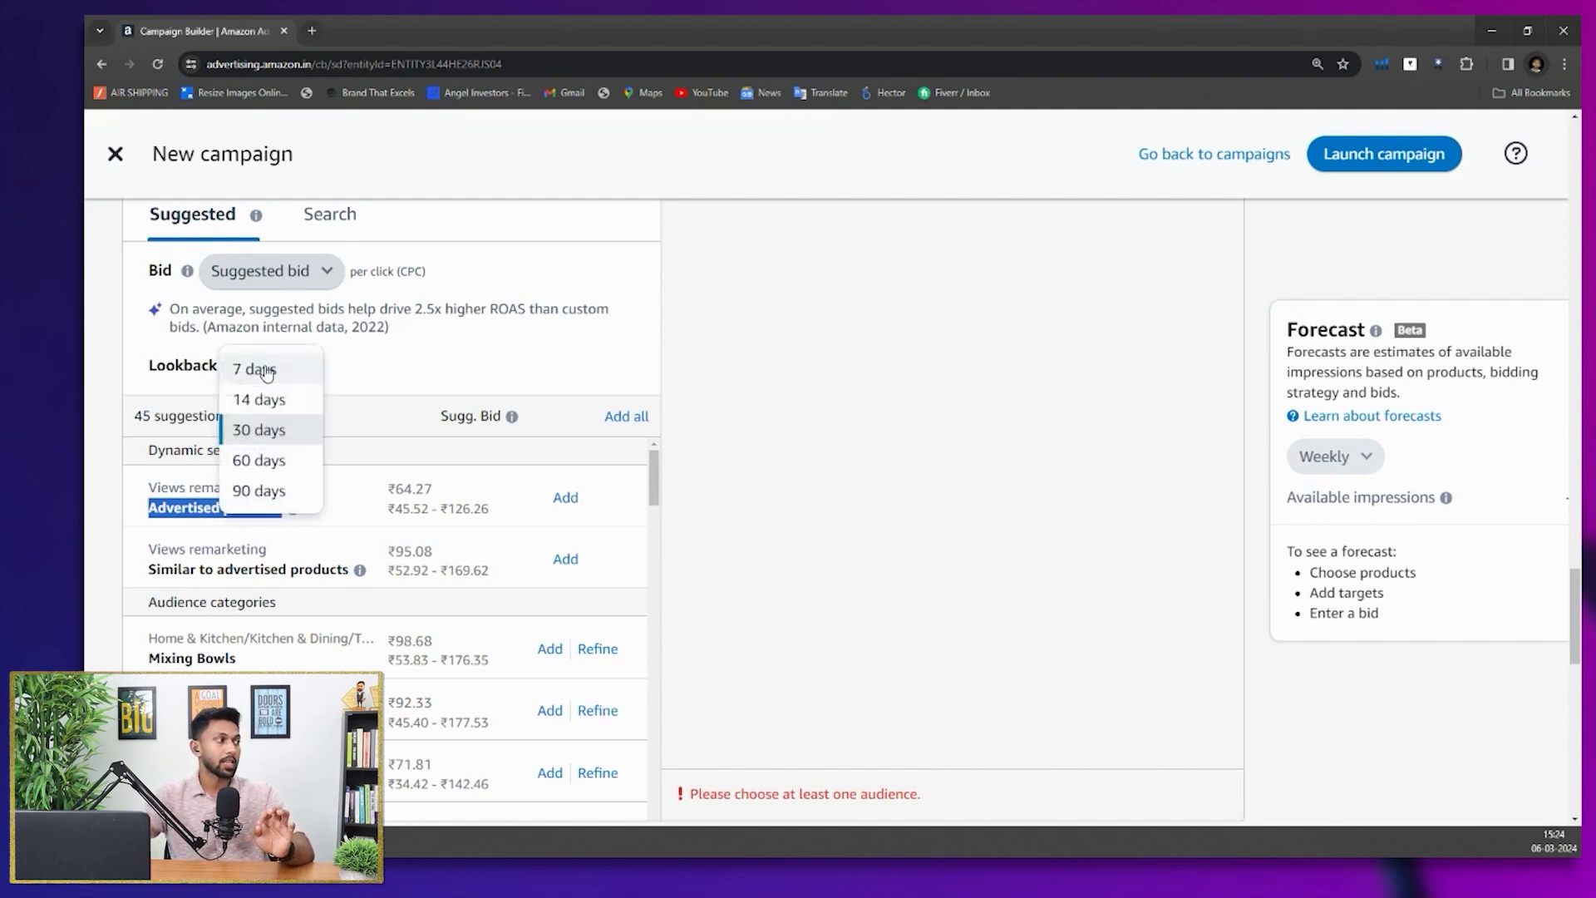
left_click(434, 380)
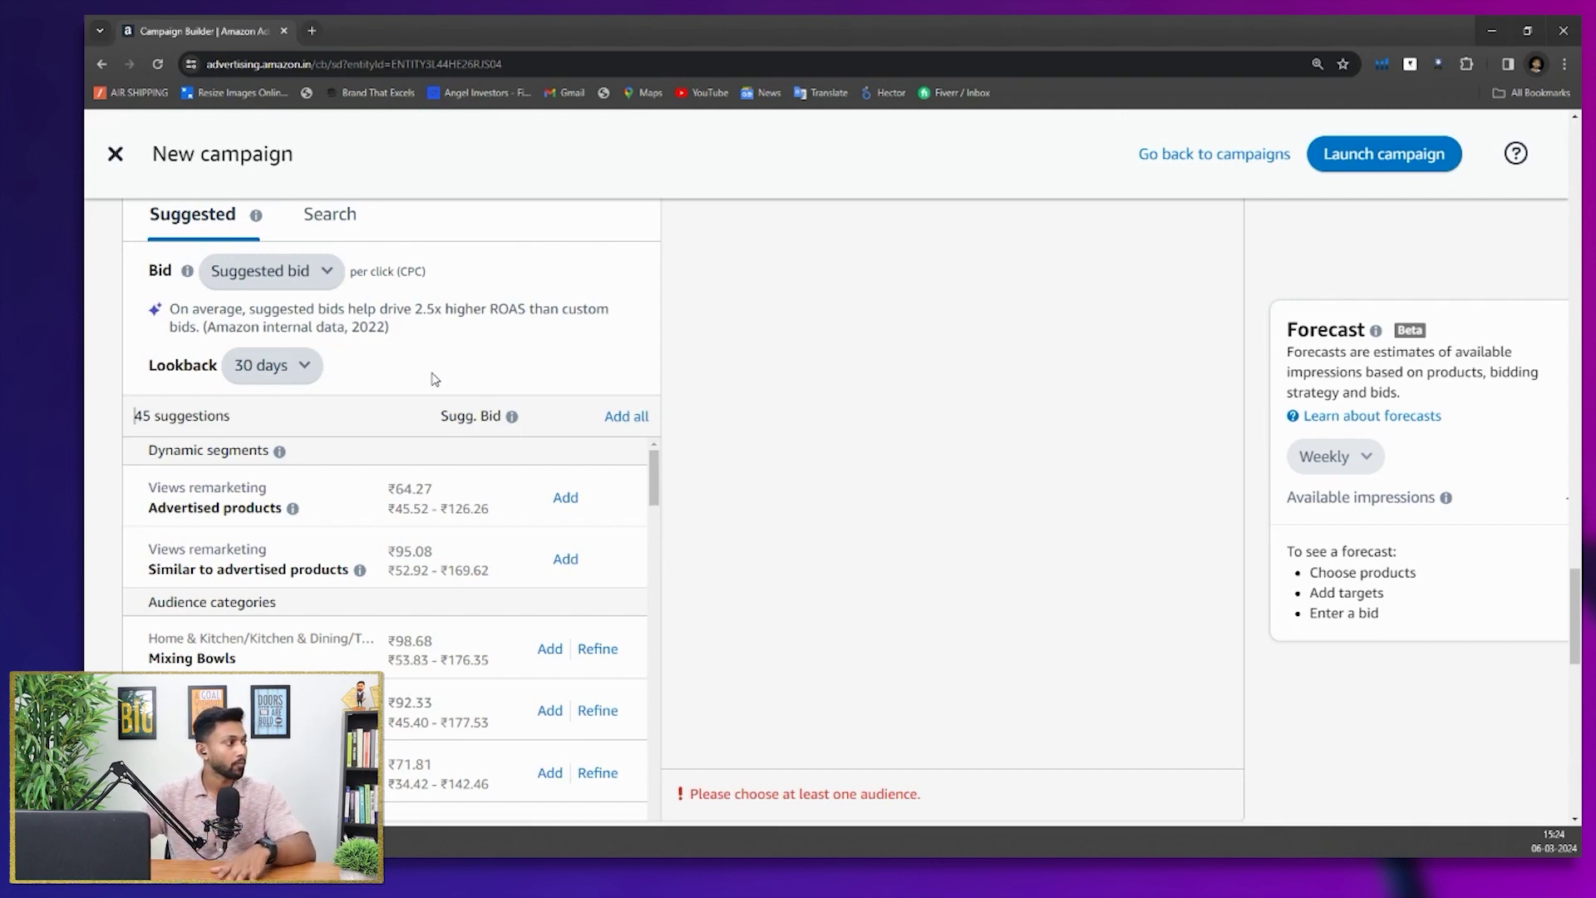
left_click(291, 365)
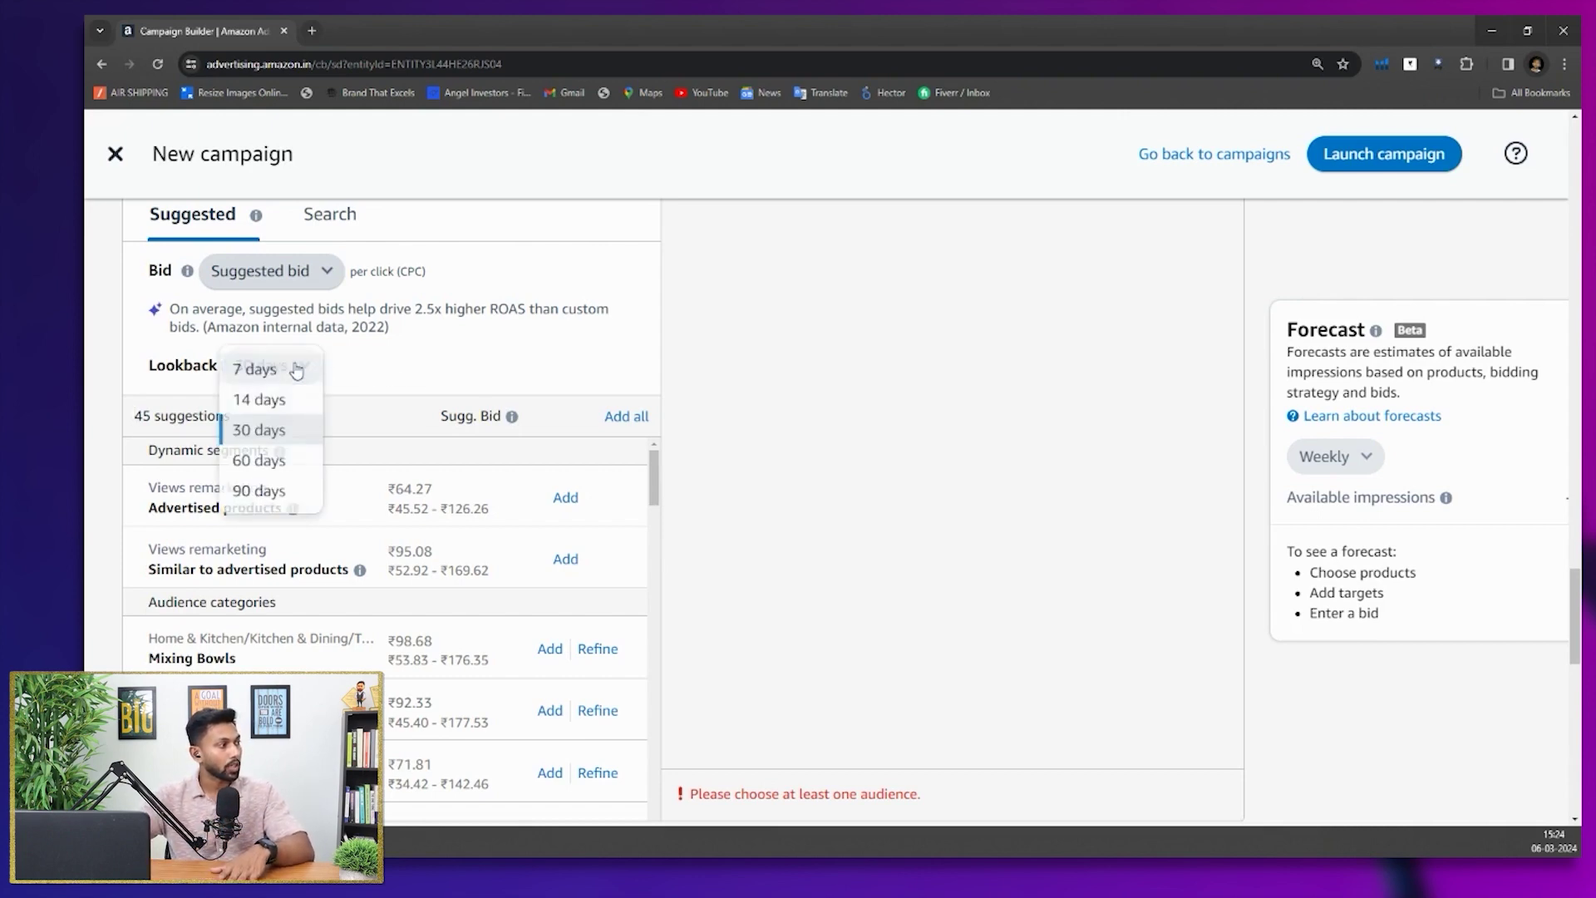
scroll(270, 486, "down", 3)
scroll(270, 486, "up", 3)
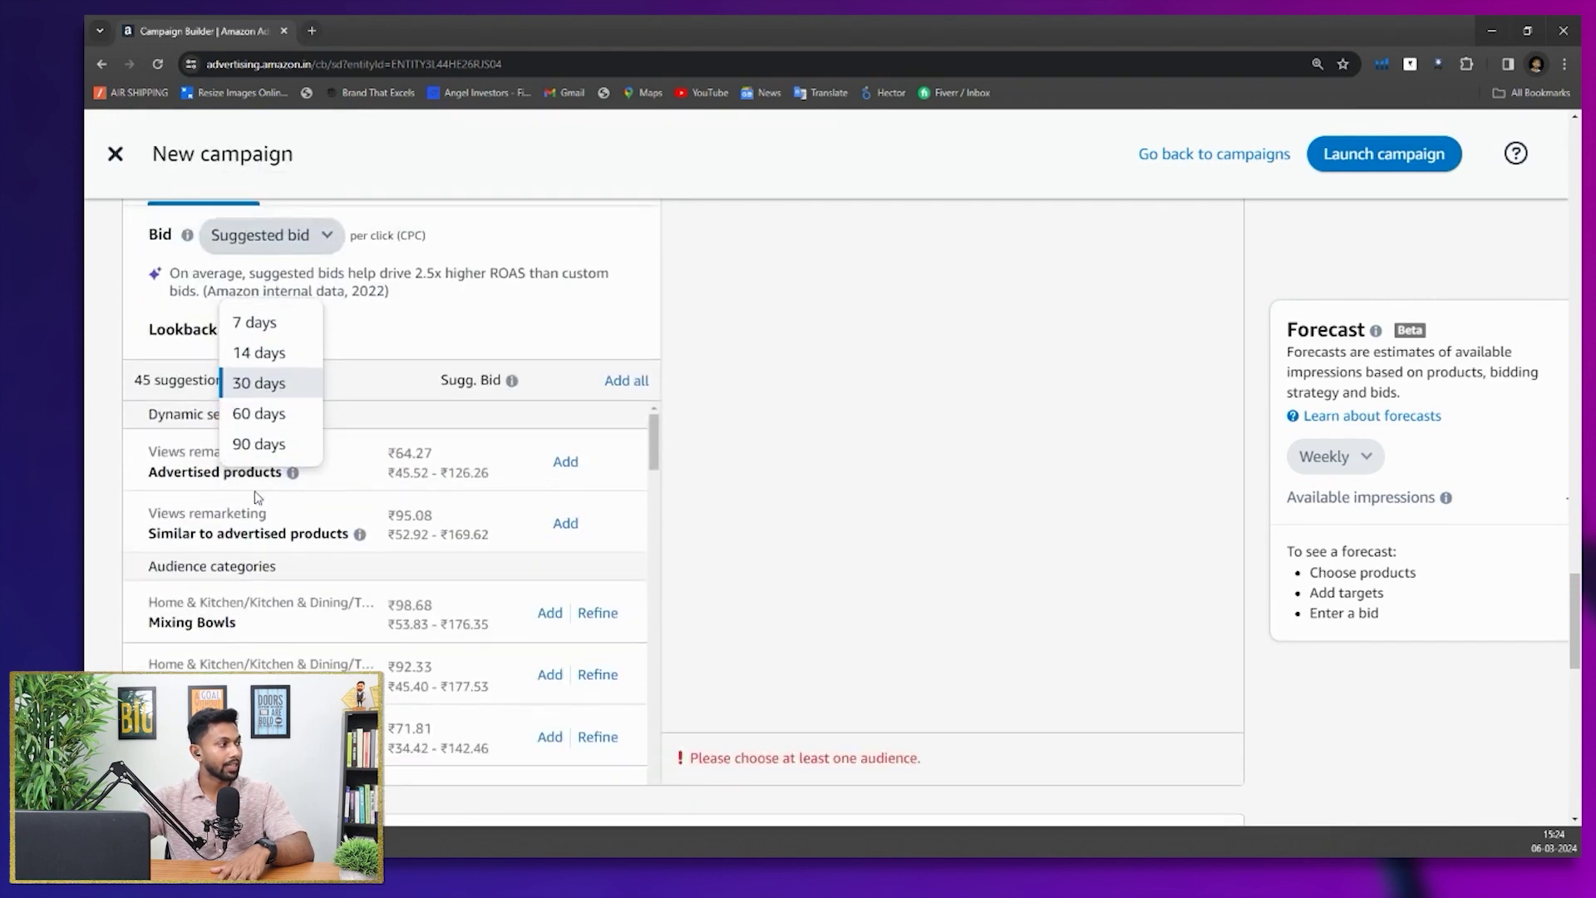
left_click(374, 376)
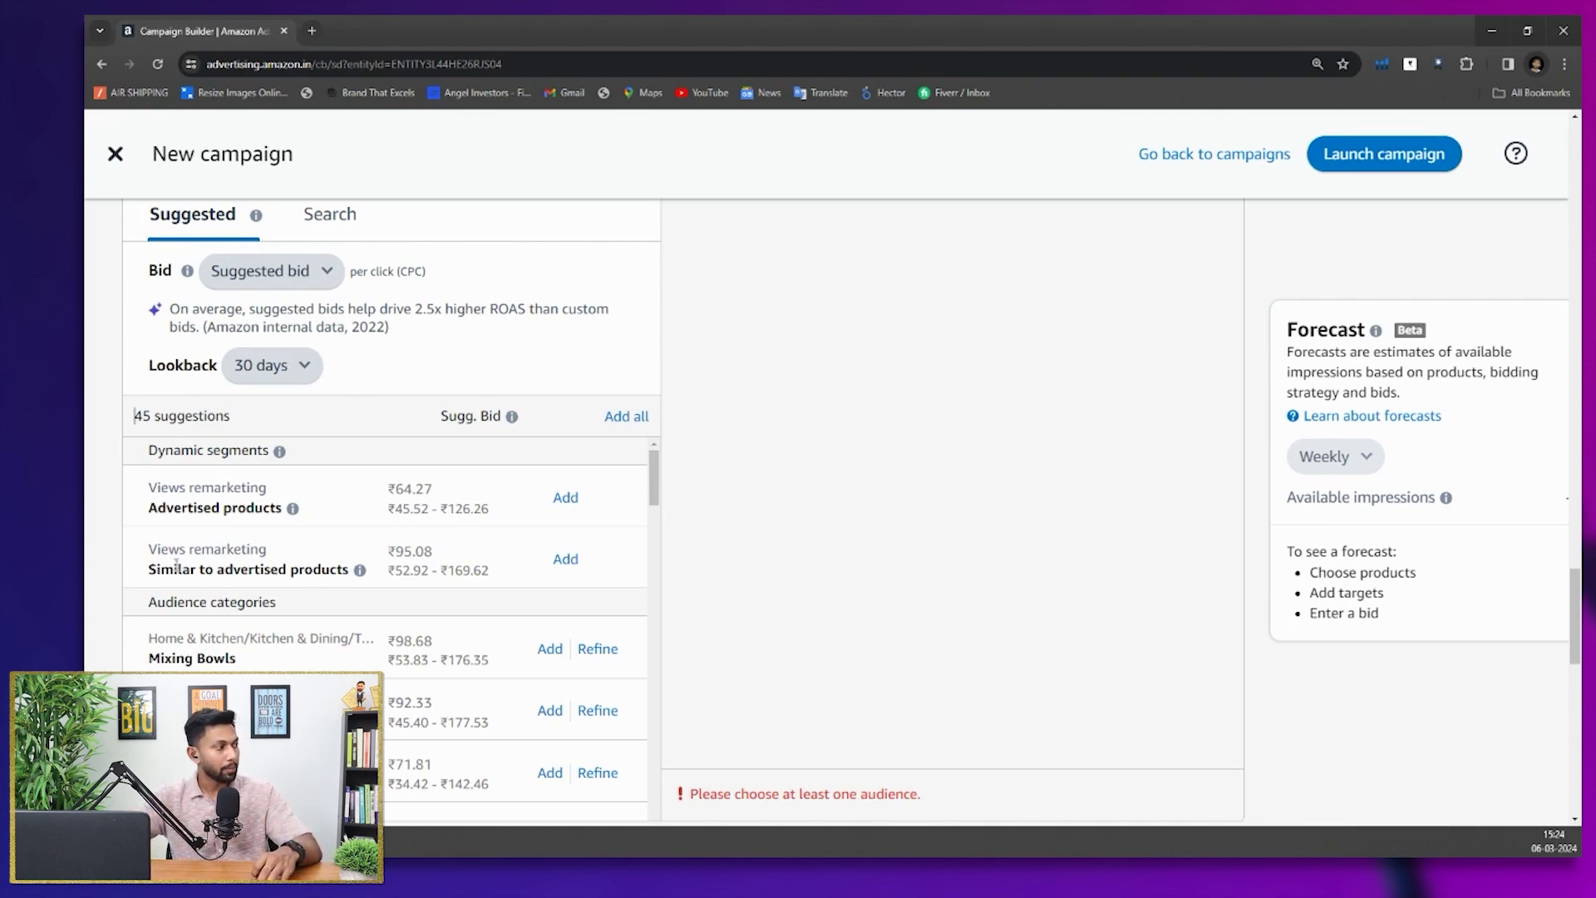
Examine the Similar to advertised products segment and return to the start of the Views remarketing section
left_click_drag(150, 569, 351, 570)
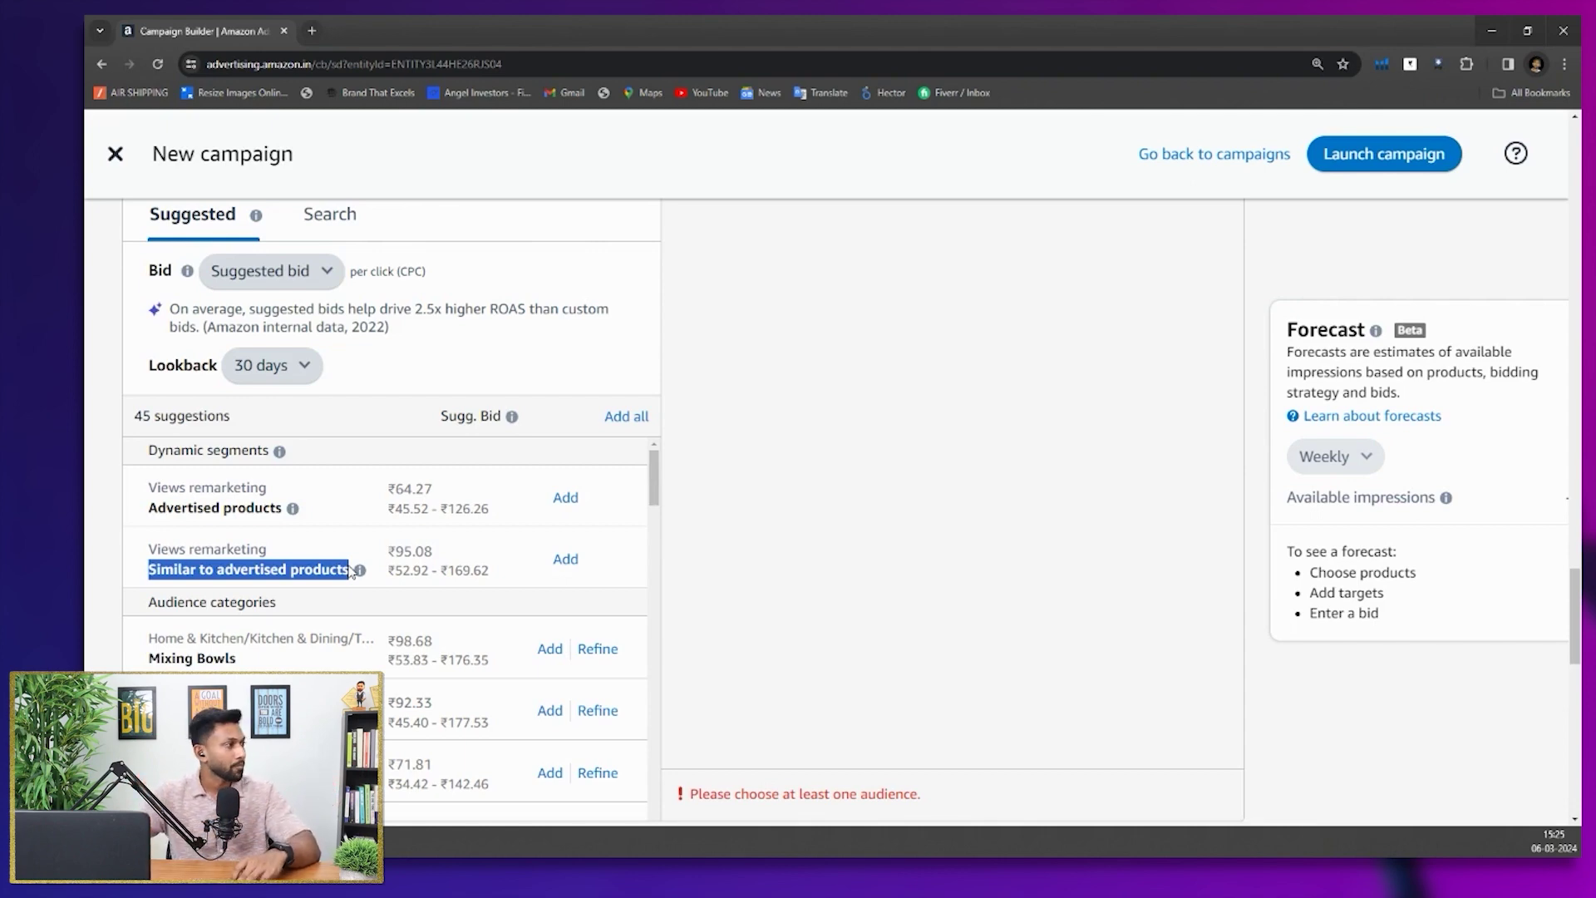
scroll(349, 570, "up", 6)
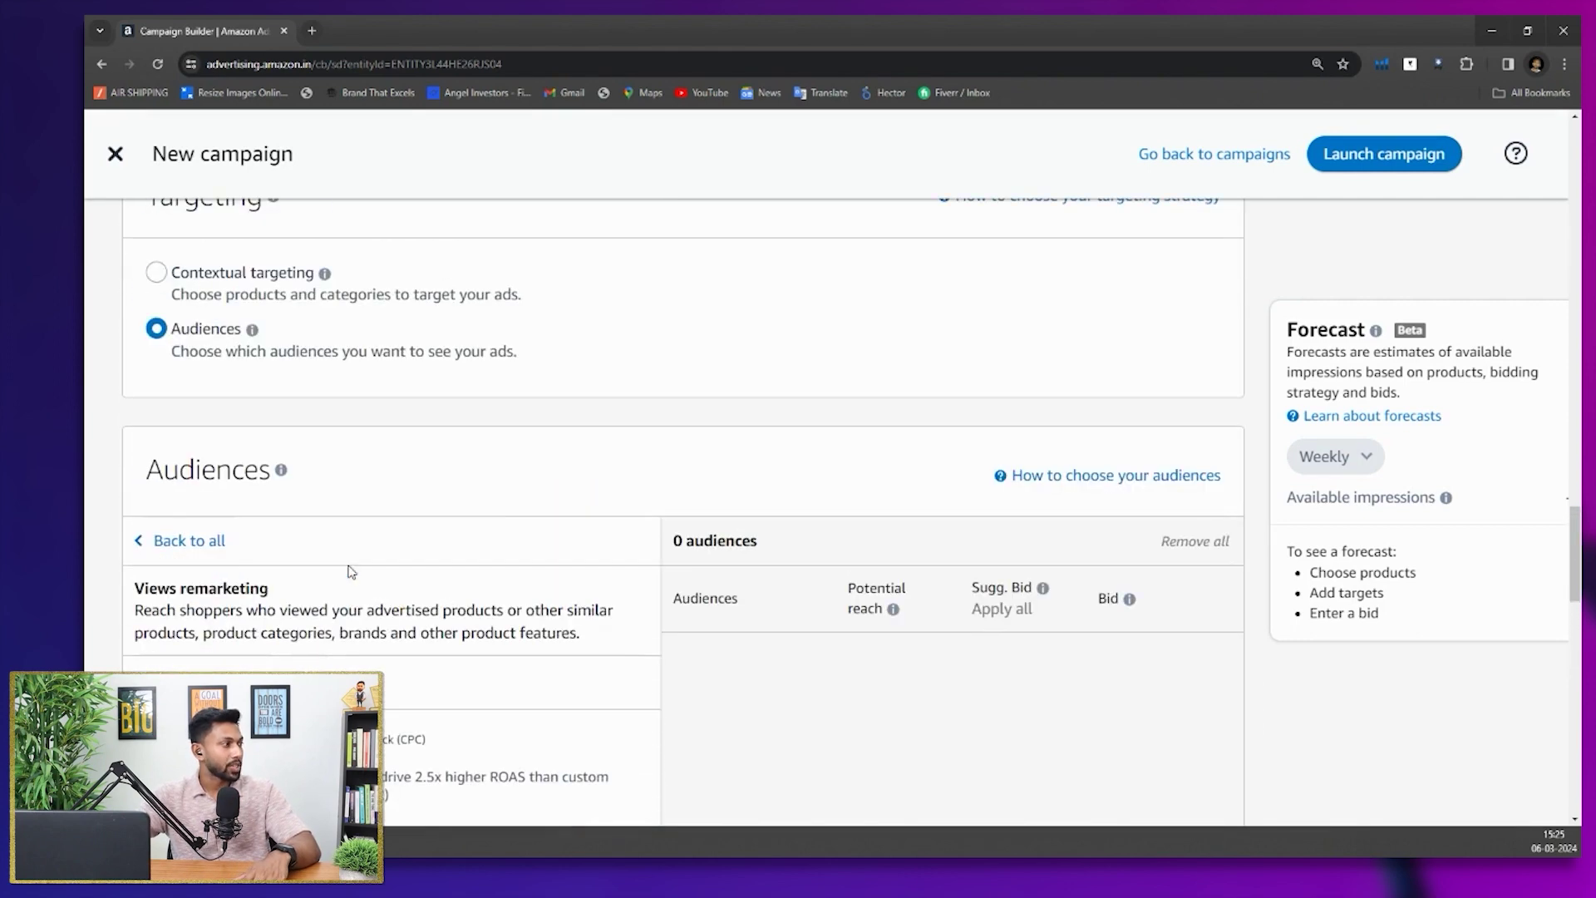
scroll(303, 551, "up", 2)
scroll(303, 552, "down", 3)
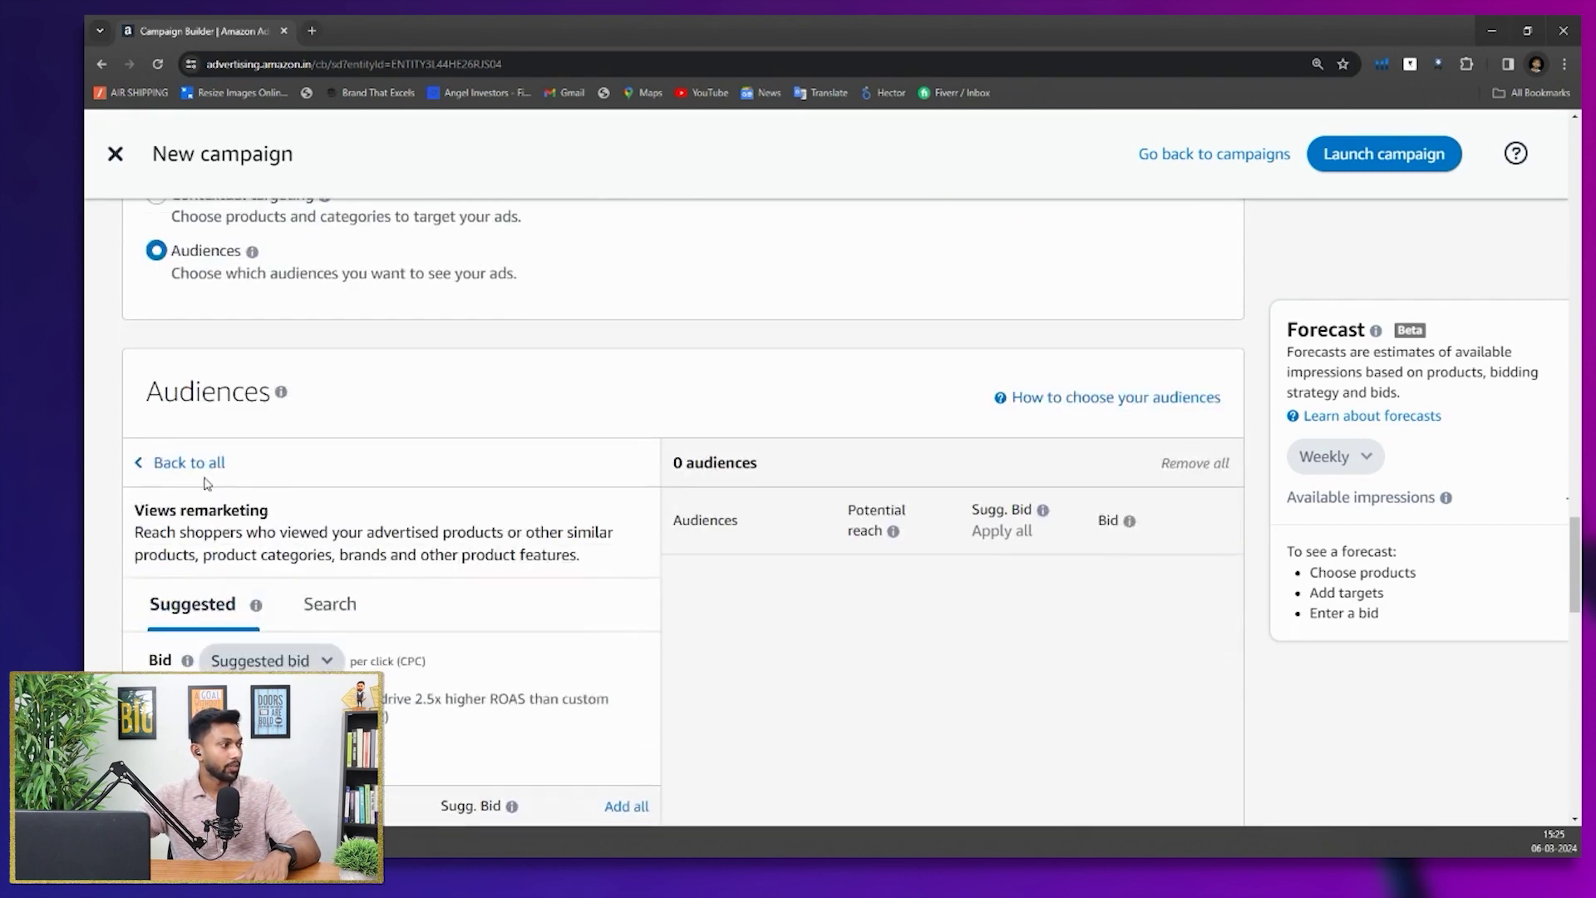
Return to the list of audience types, open the Purchases remarketing suggestions and set the lookback to 365 days
left_click(202, 463)
scroll(452, 563, "down", 5)
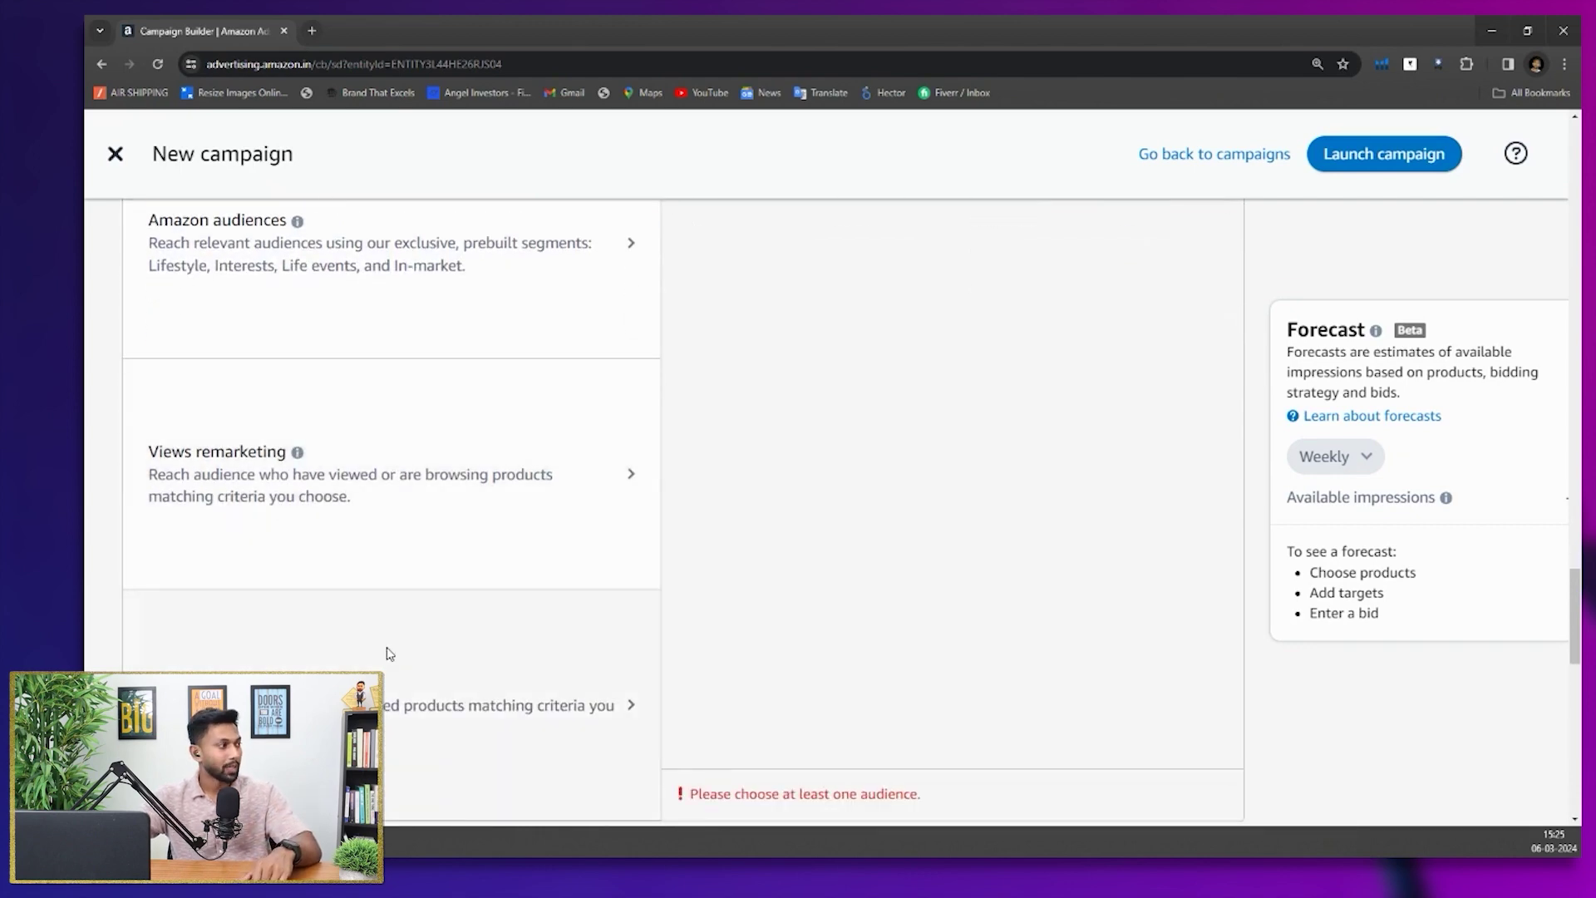
left_click(387, 655)
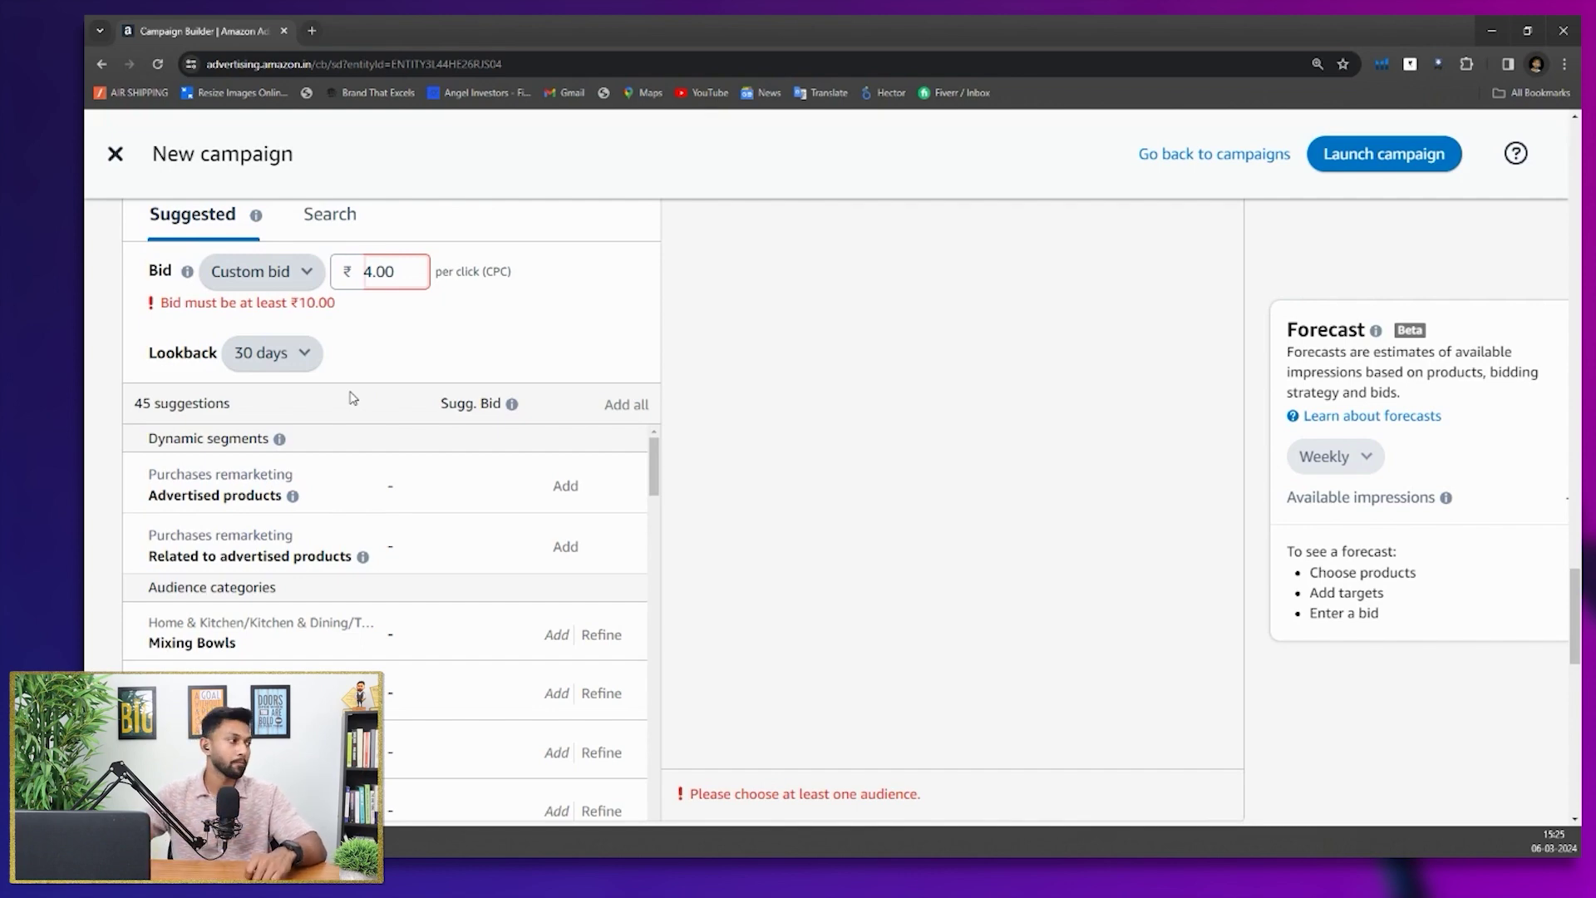
left_click(274, 352)
left_click(263, 540)
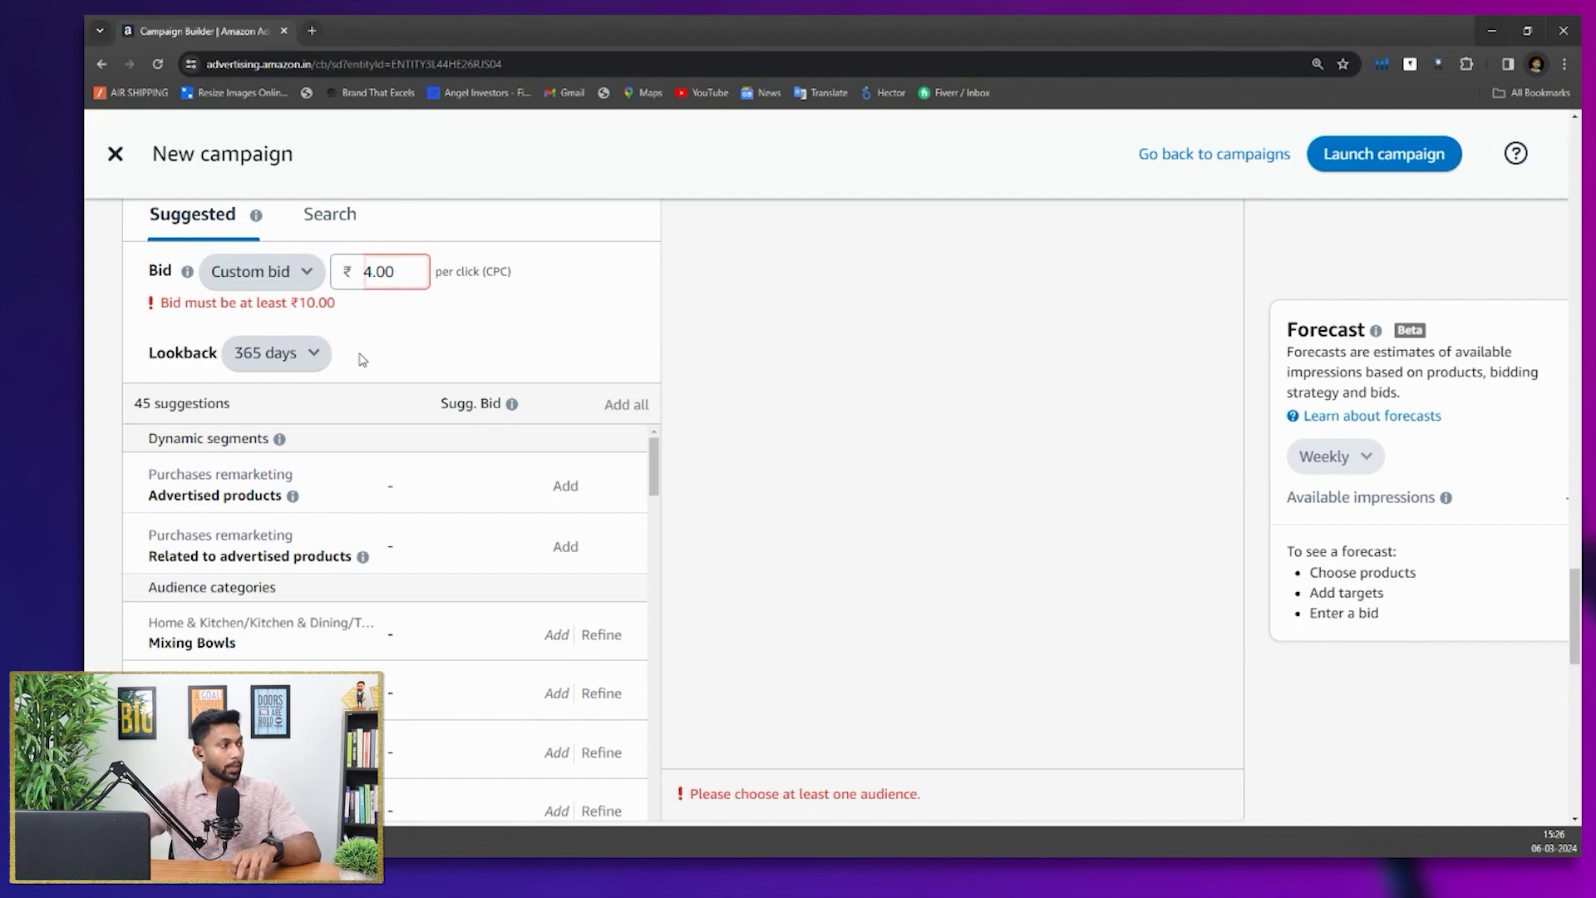
Examine the Related to advertised products segment and leave the new campaign without launching it
left_click_drag(145, 555, 358, 558)
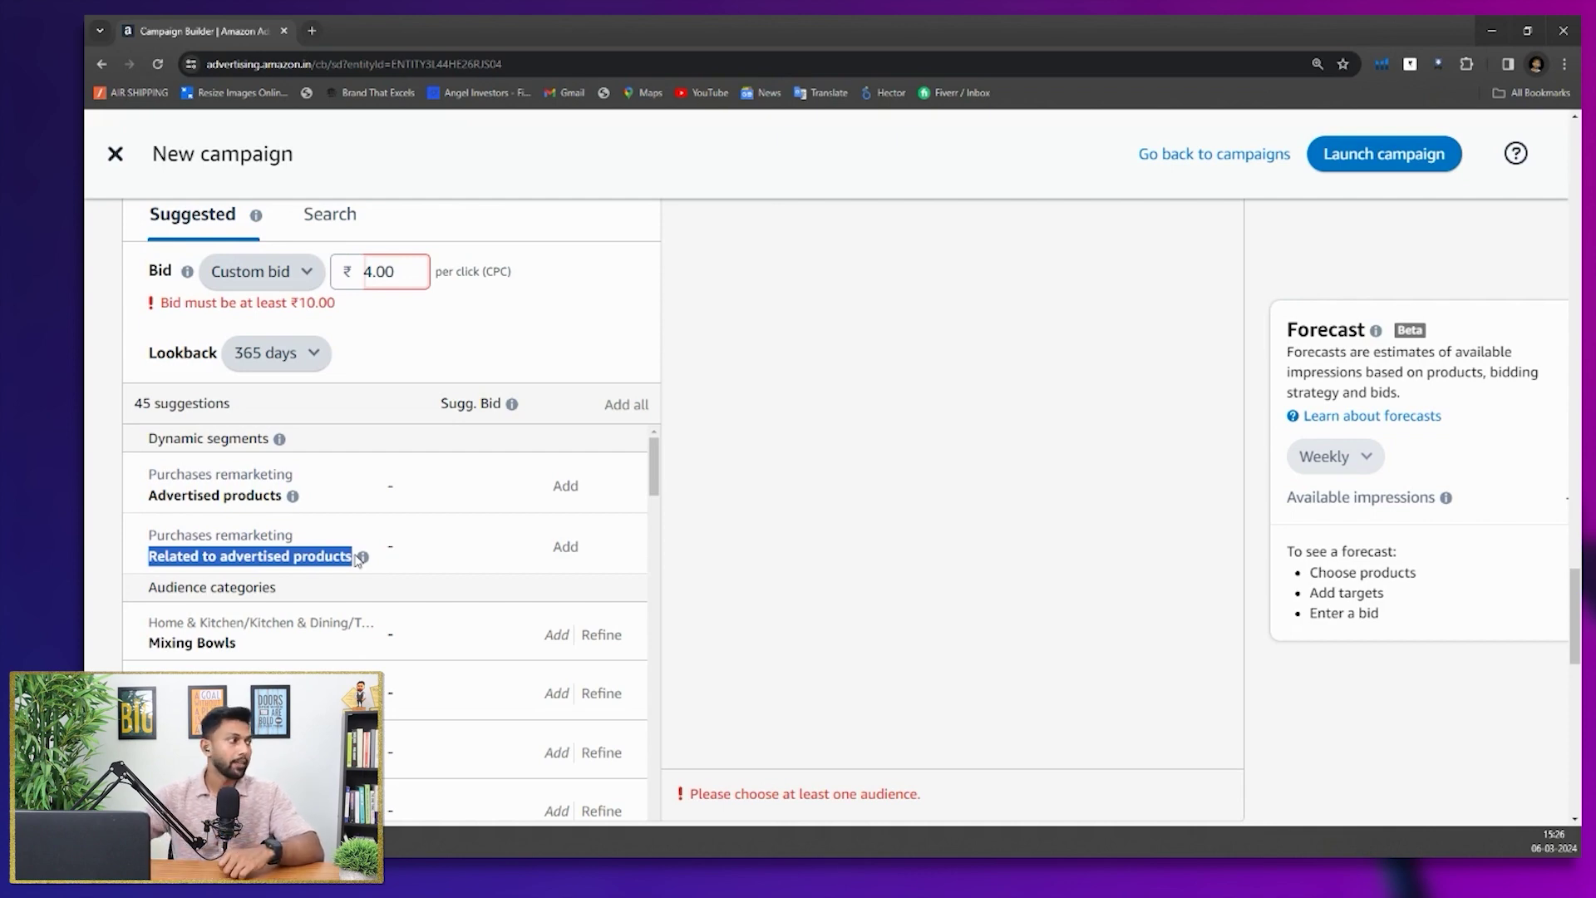
scroll(660, 589, "down", 10)
scroll(635, 595, "down", 4)
scroll(384, 638, "up", 12)
scroll(384, 637, "up", 5)
scroll(384, 639, "down", 3)
scroll(384, 639, "up", 4)
scroll(384, 639, "up", 4)
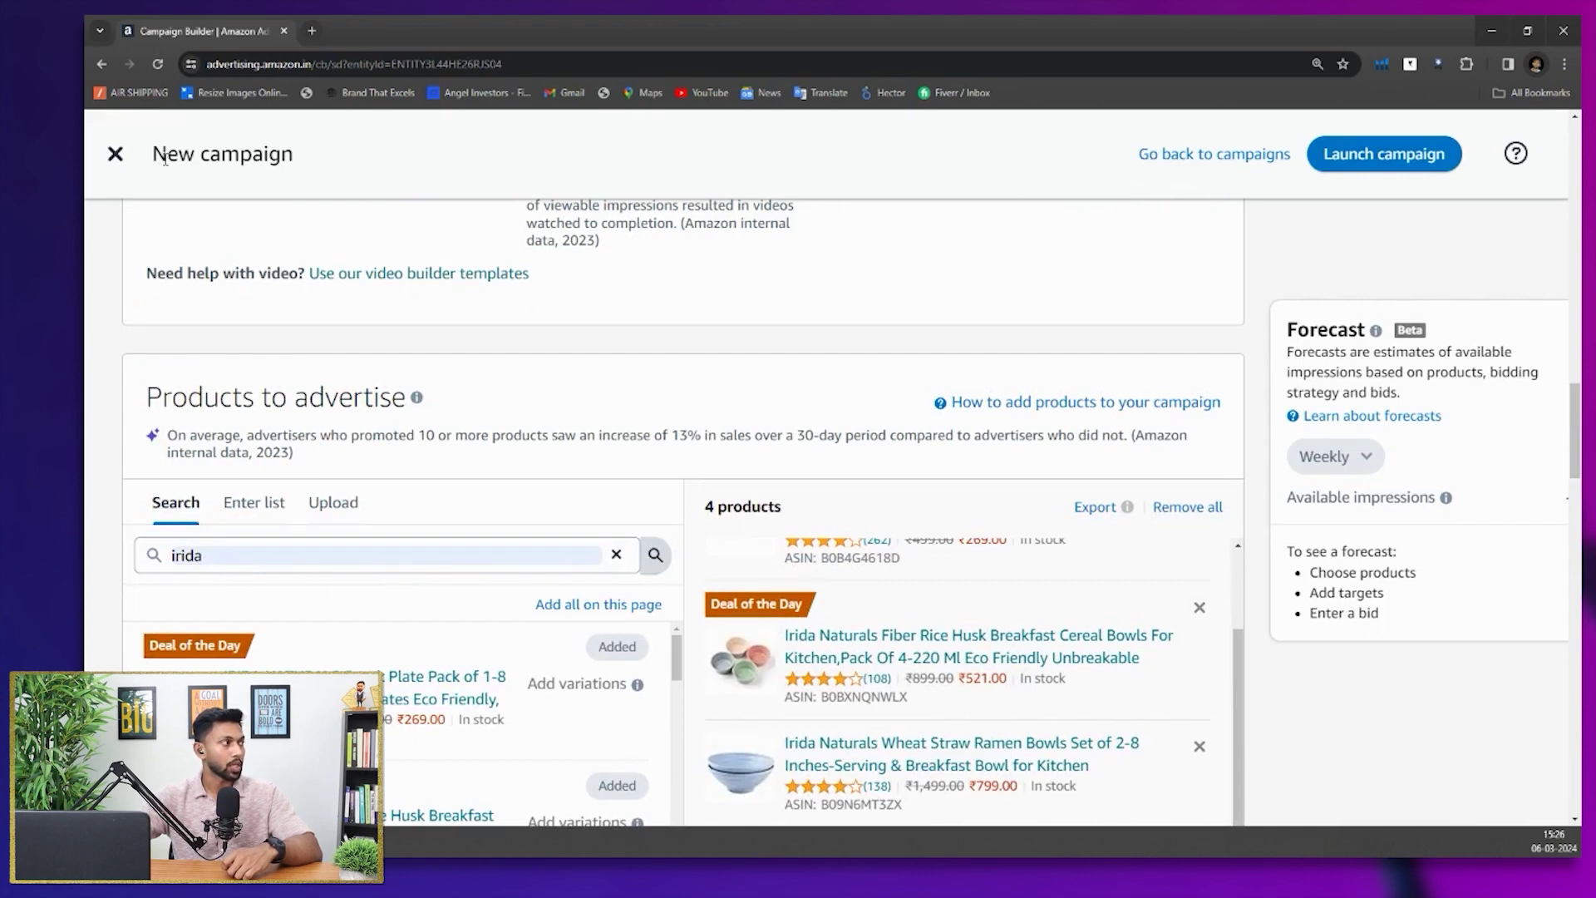
left_click(116, 154)
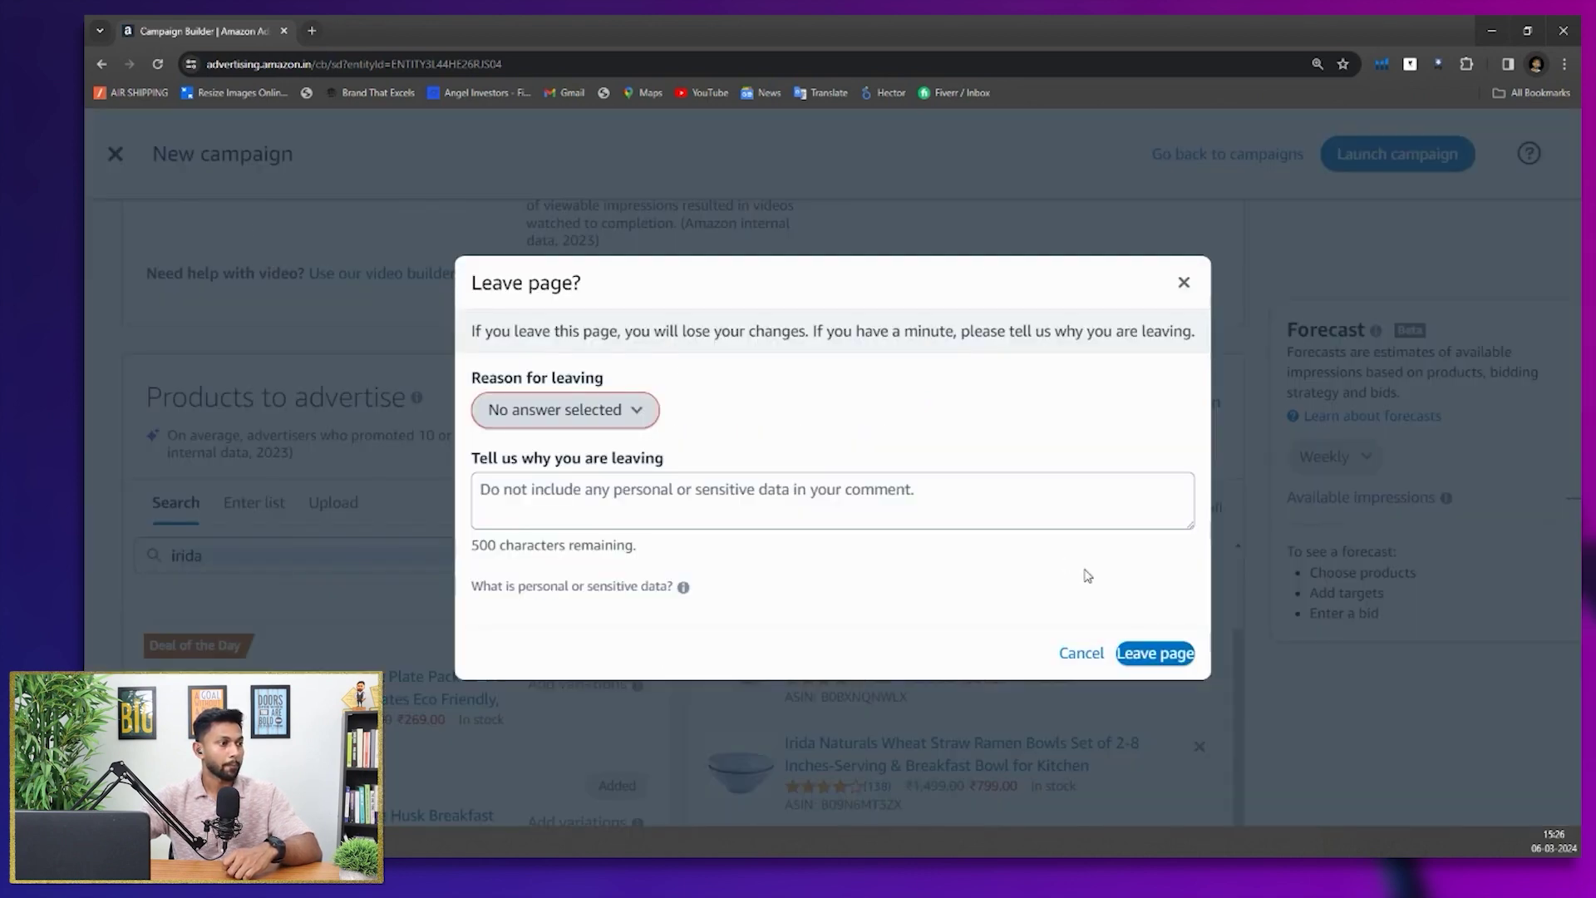
left_click(1131, 657)
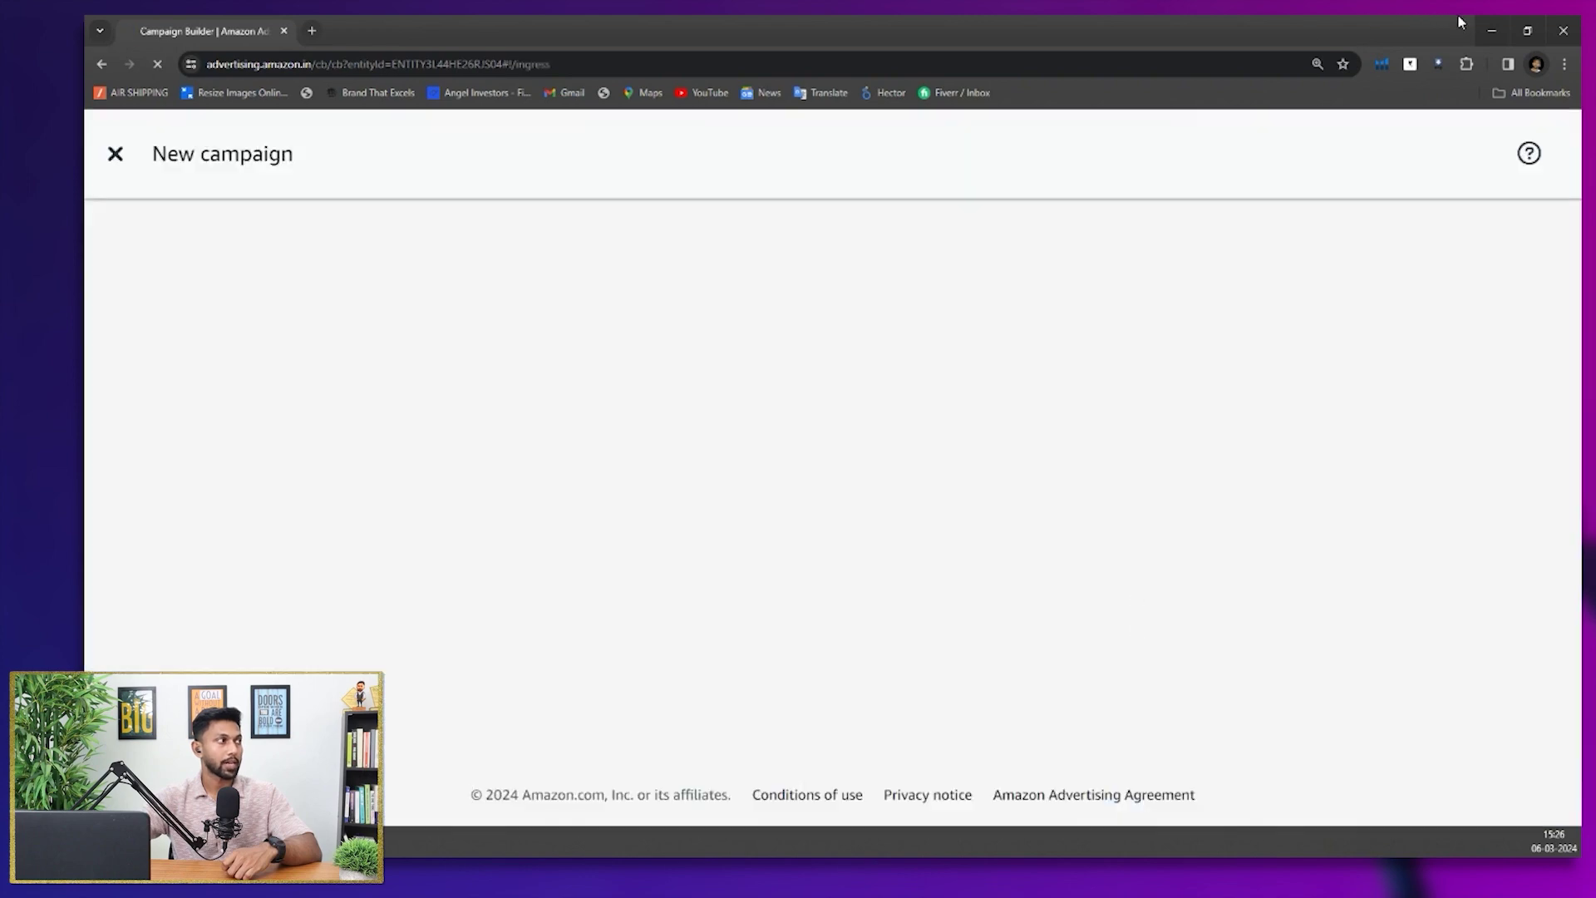
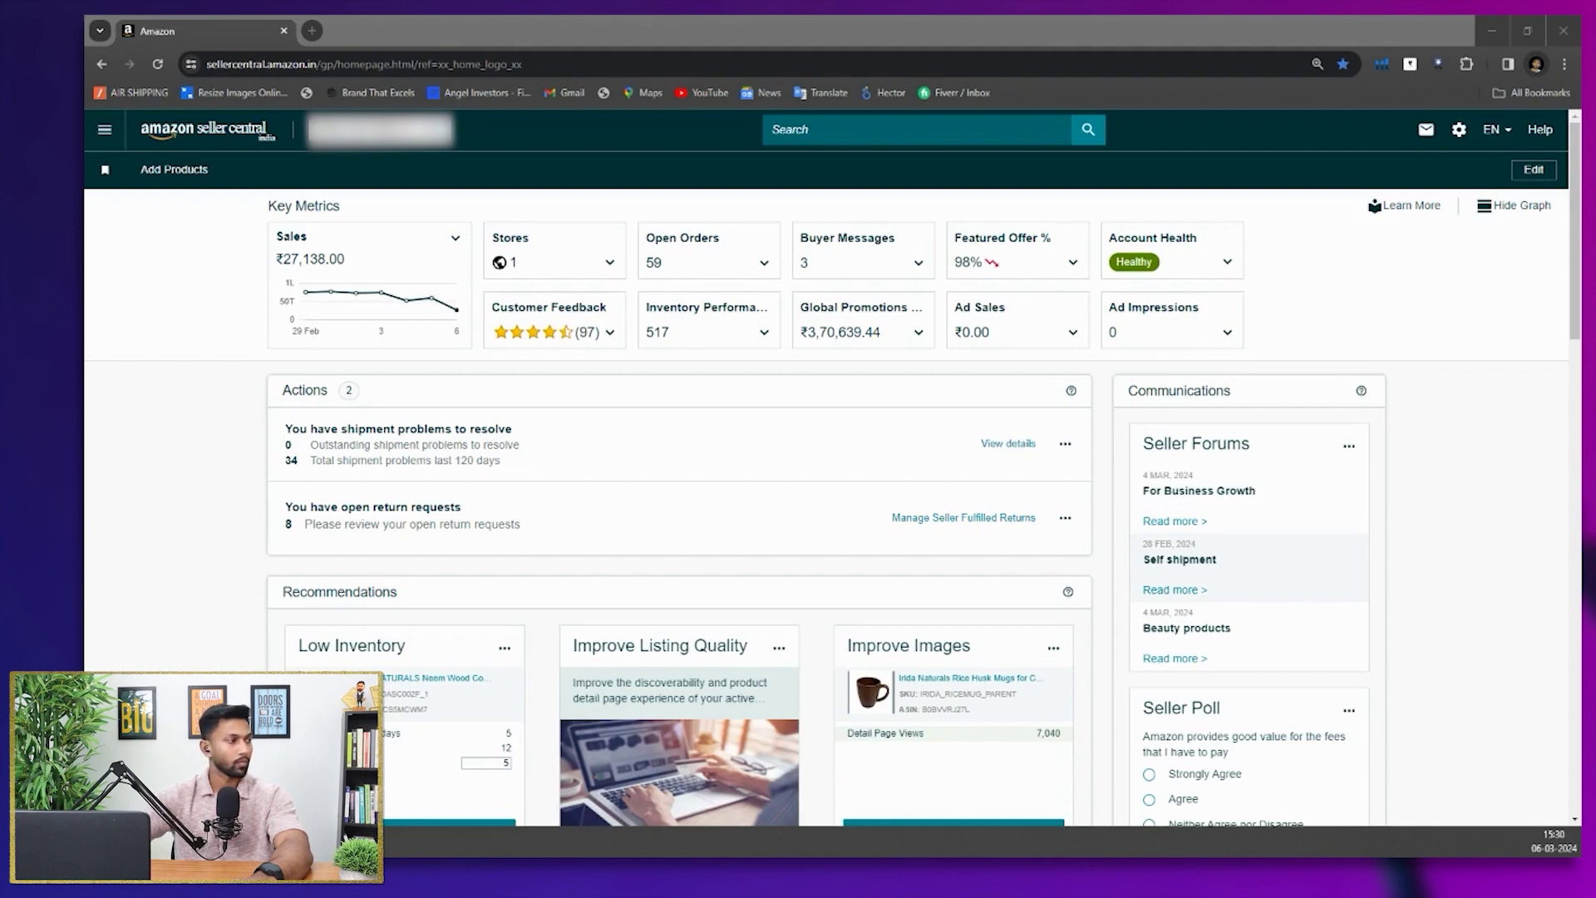
Open Manage Experiments from the Brands section of Seller Central and look through the types offered for a new experiment
left_click(291, 427)
left_click(105, 131)
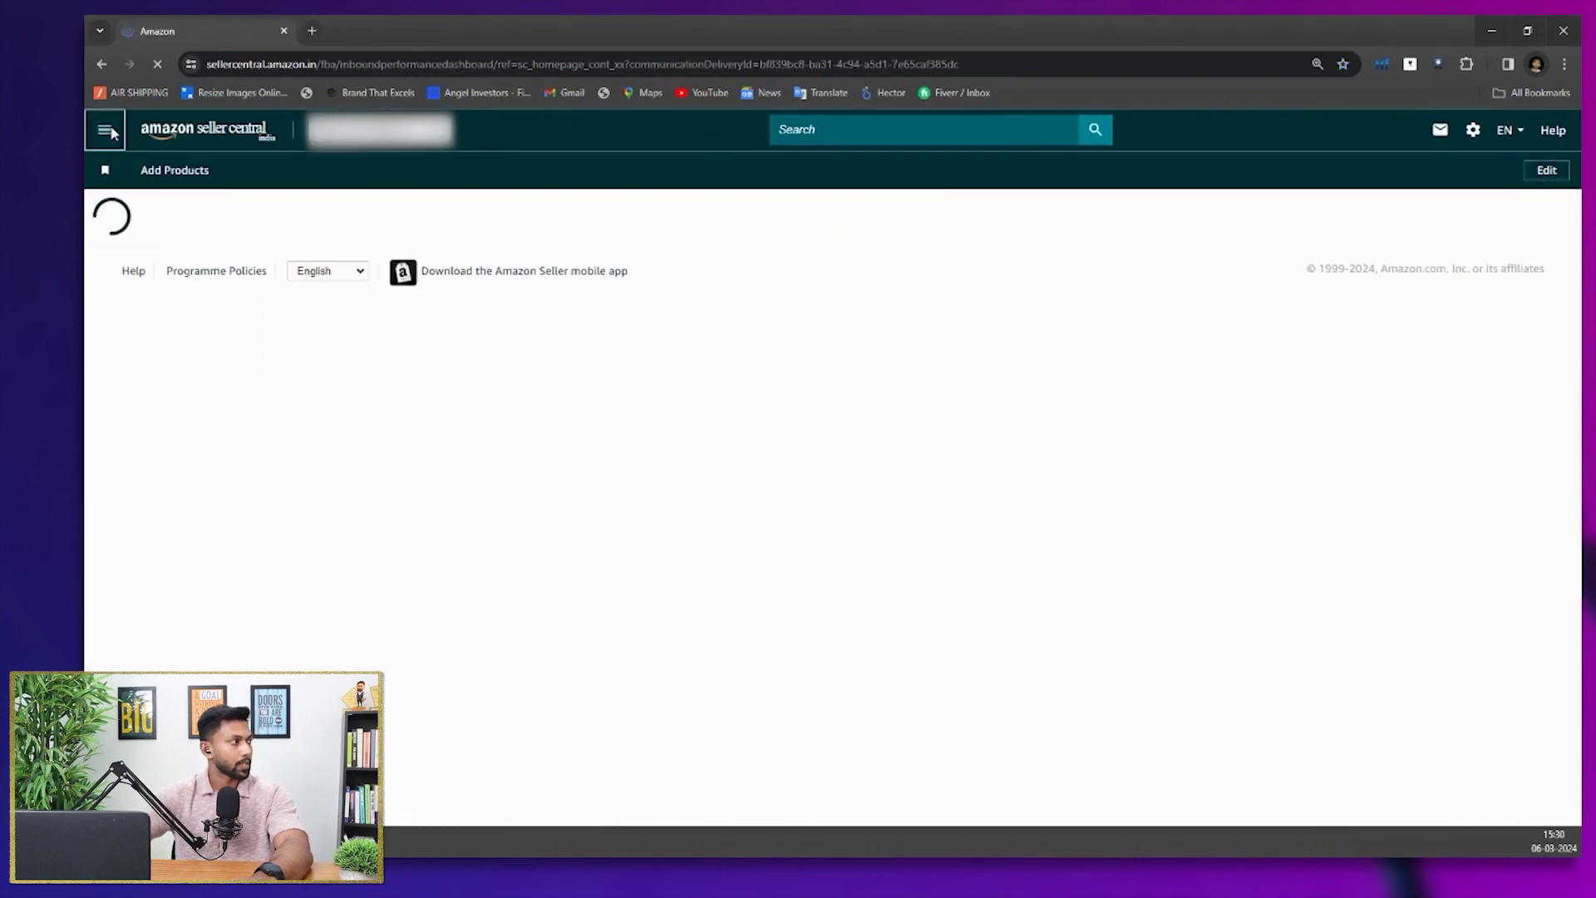
left_click(108, 133)
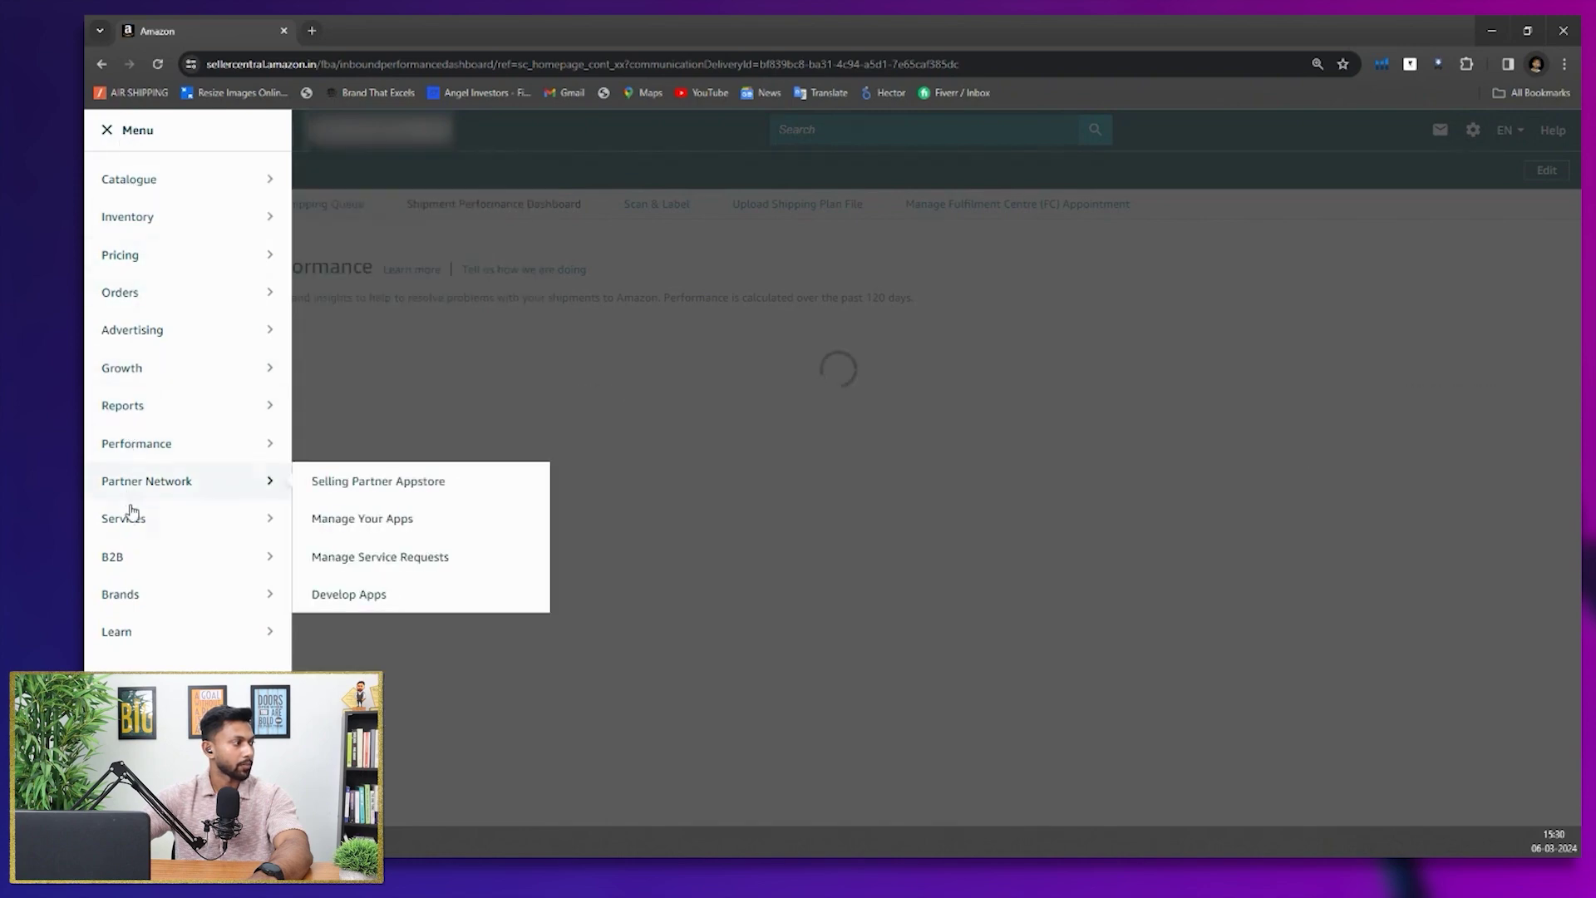
mouse_move(214, 595)
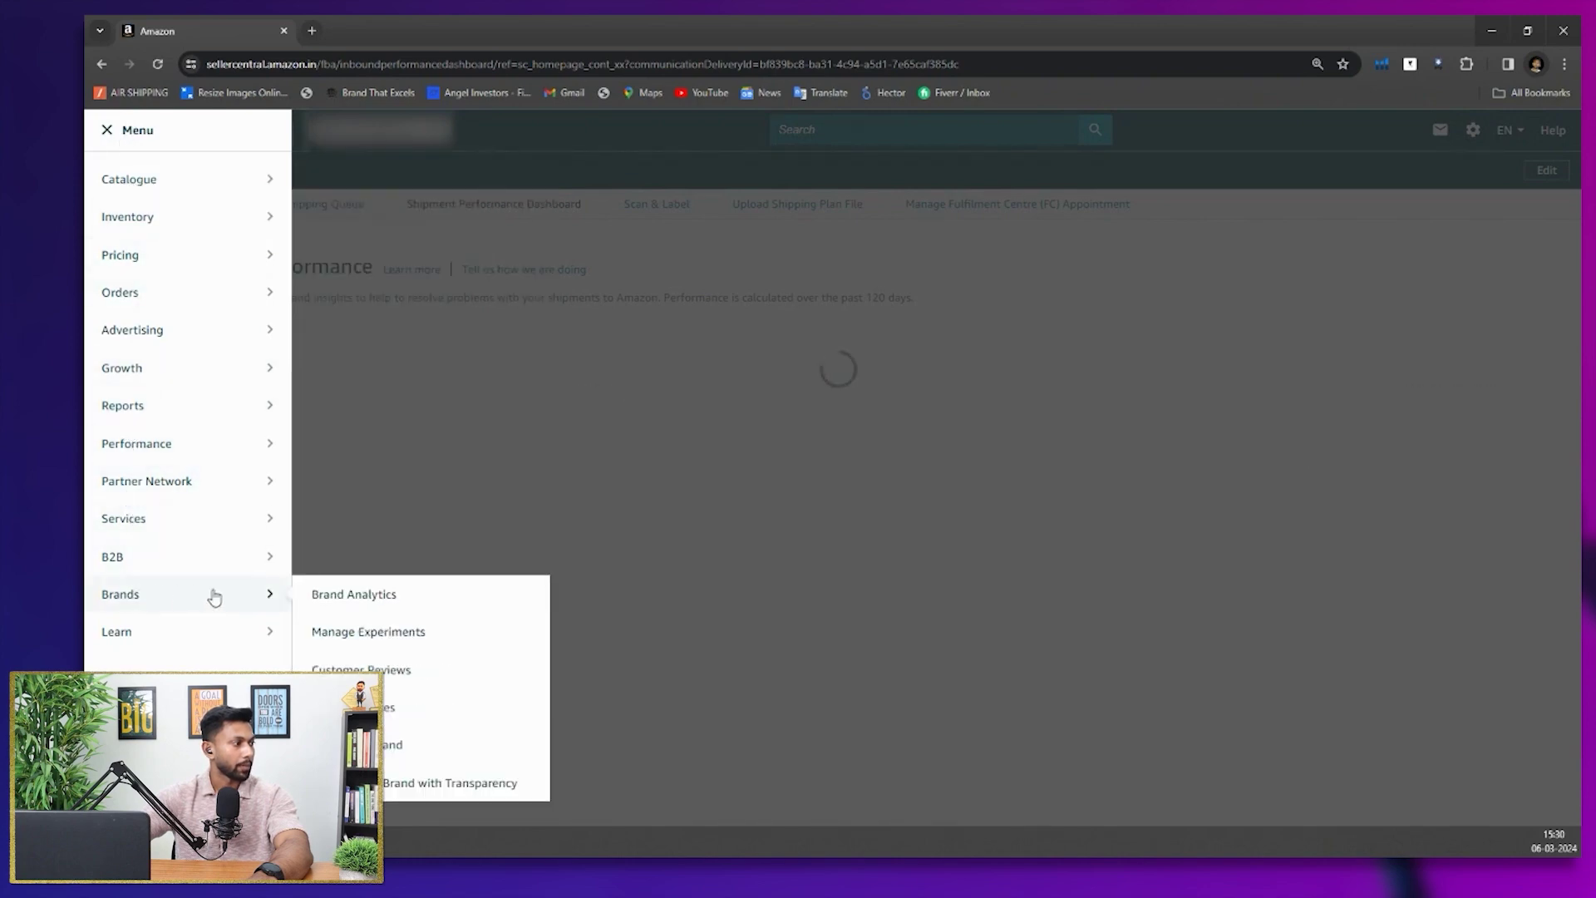
left_click(380, 636)
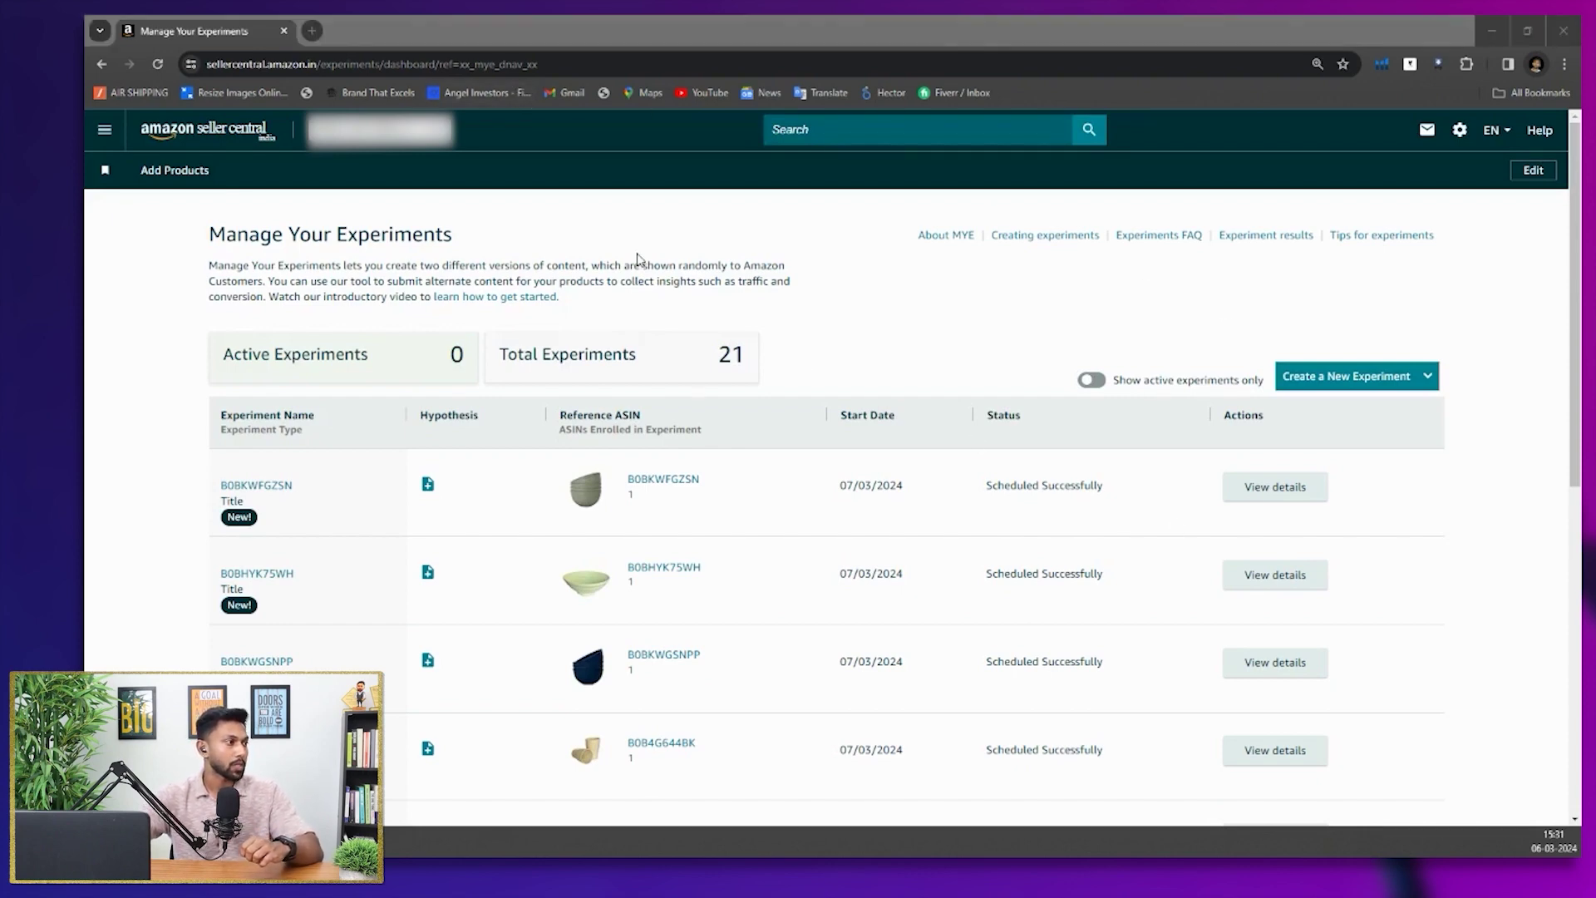
left_click(1350, 384)
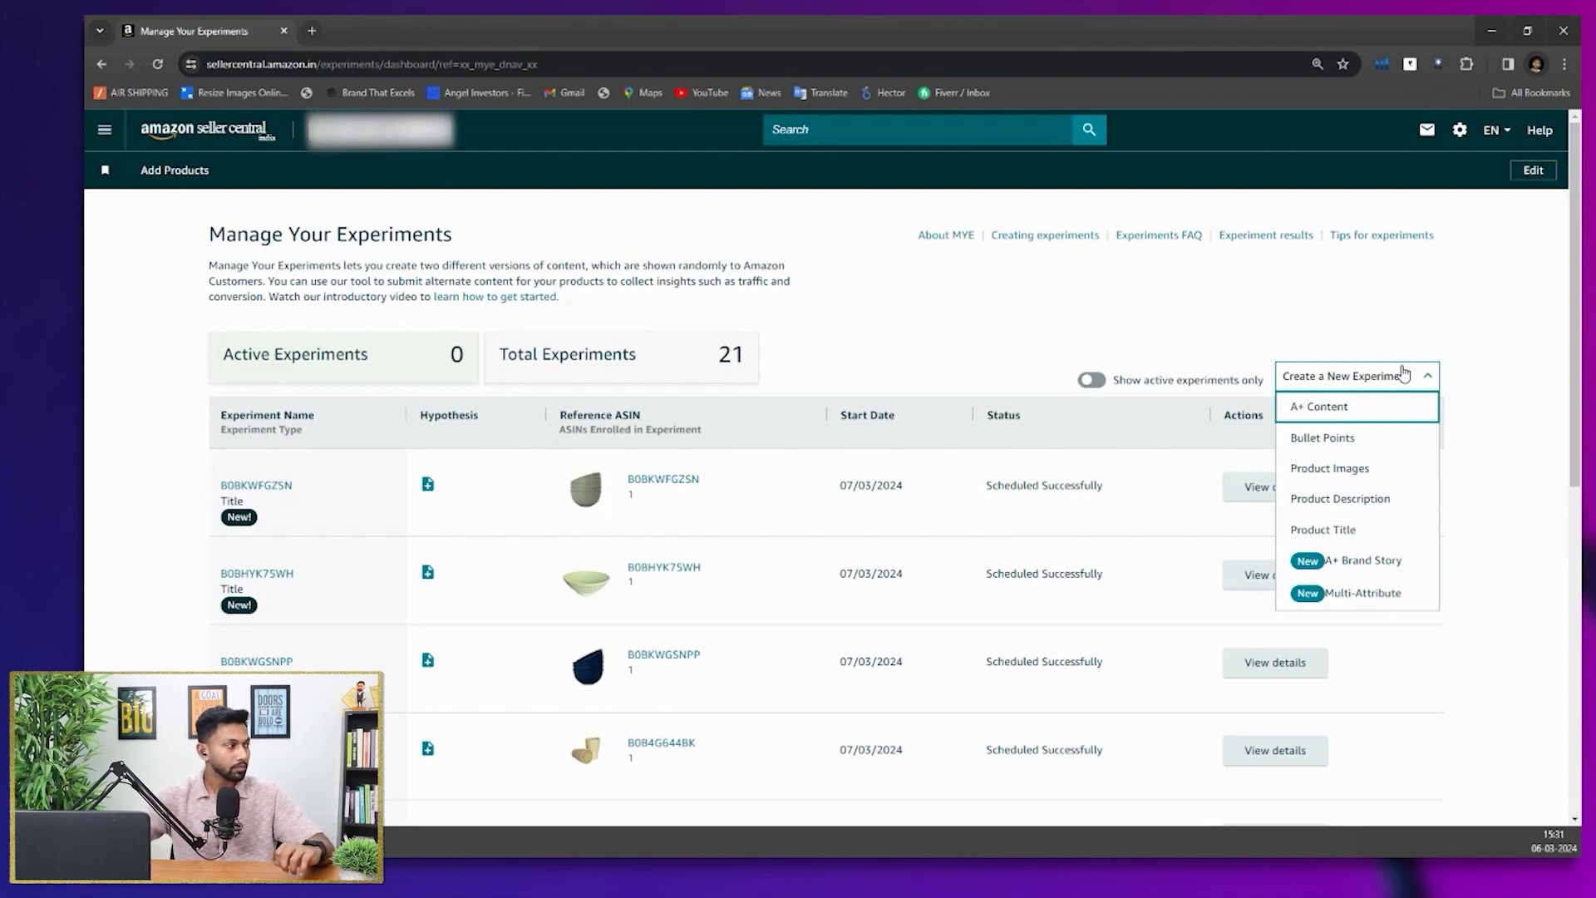
left_click(844, 351)
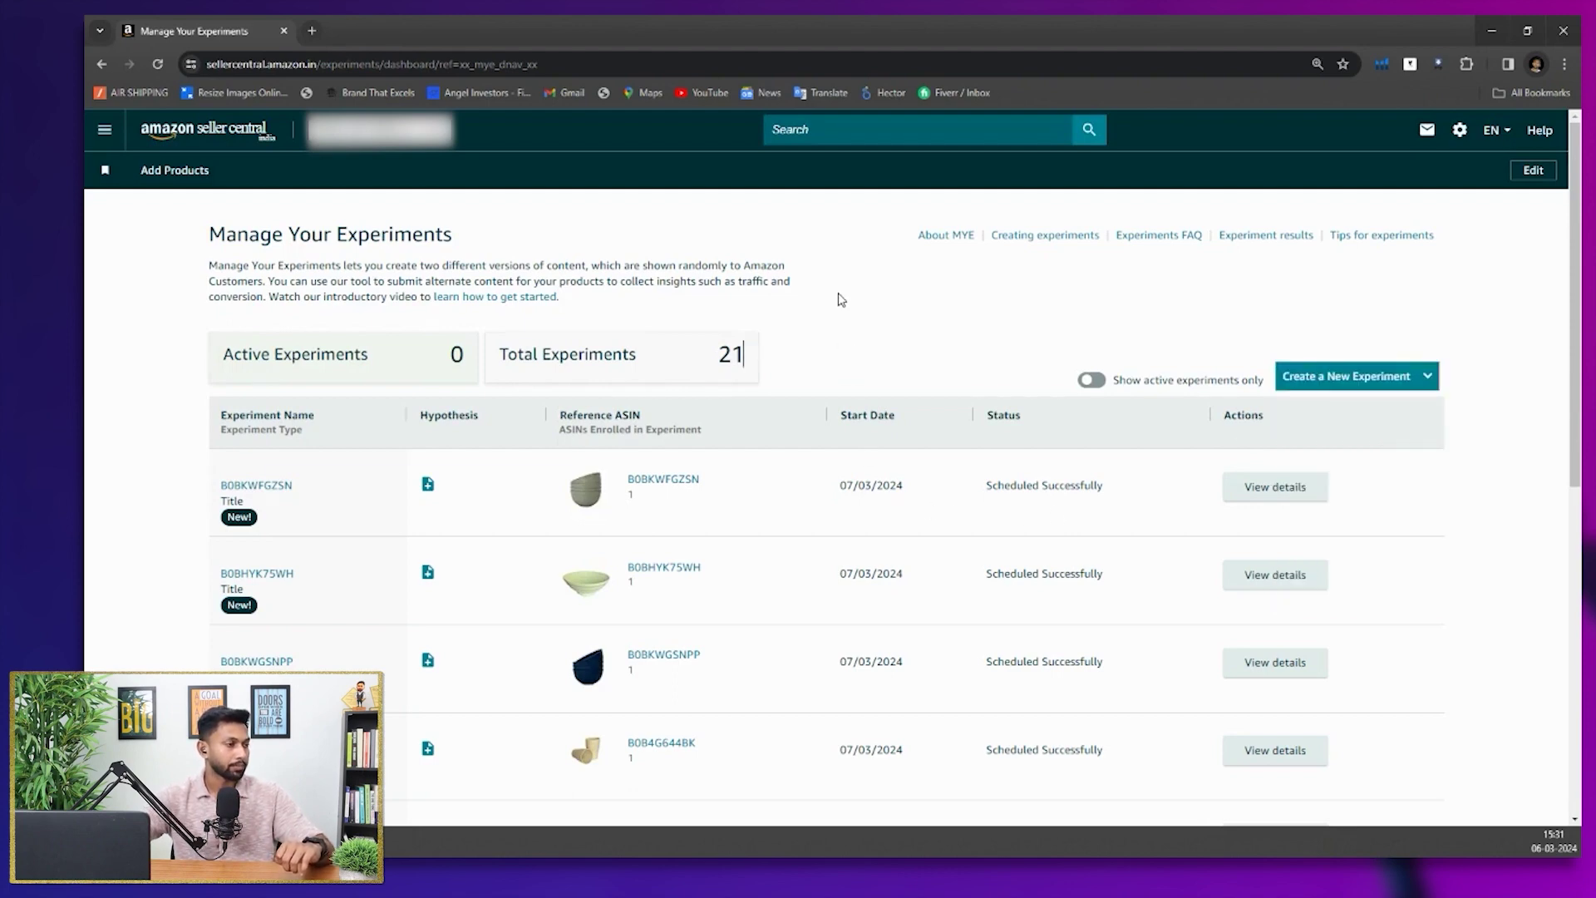
View the details of the completed title experiment on page 3 of the experiments list and return to the list
scroll(841, 299, "down", 8)
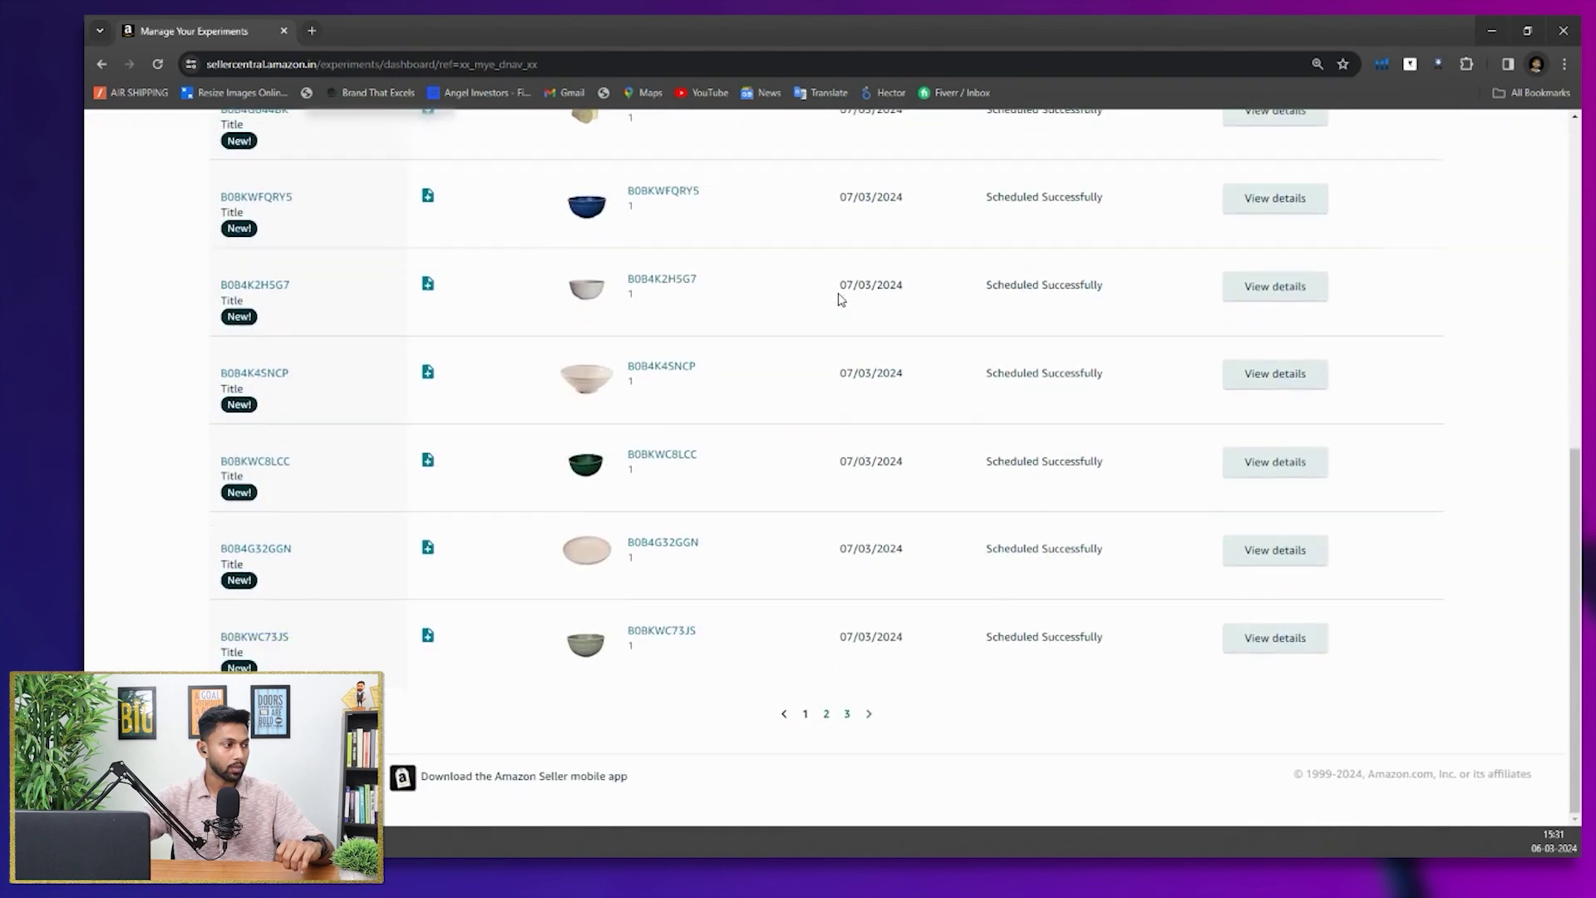
left_click(847, 713)
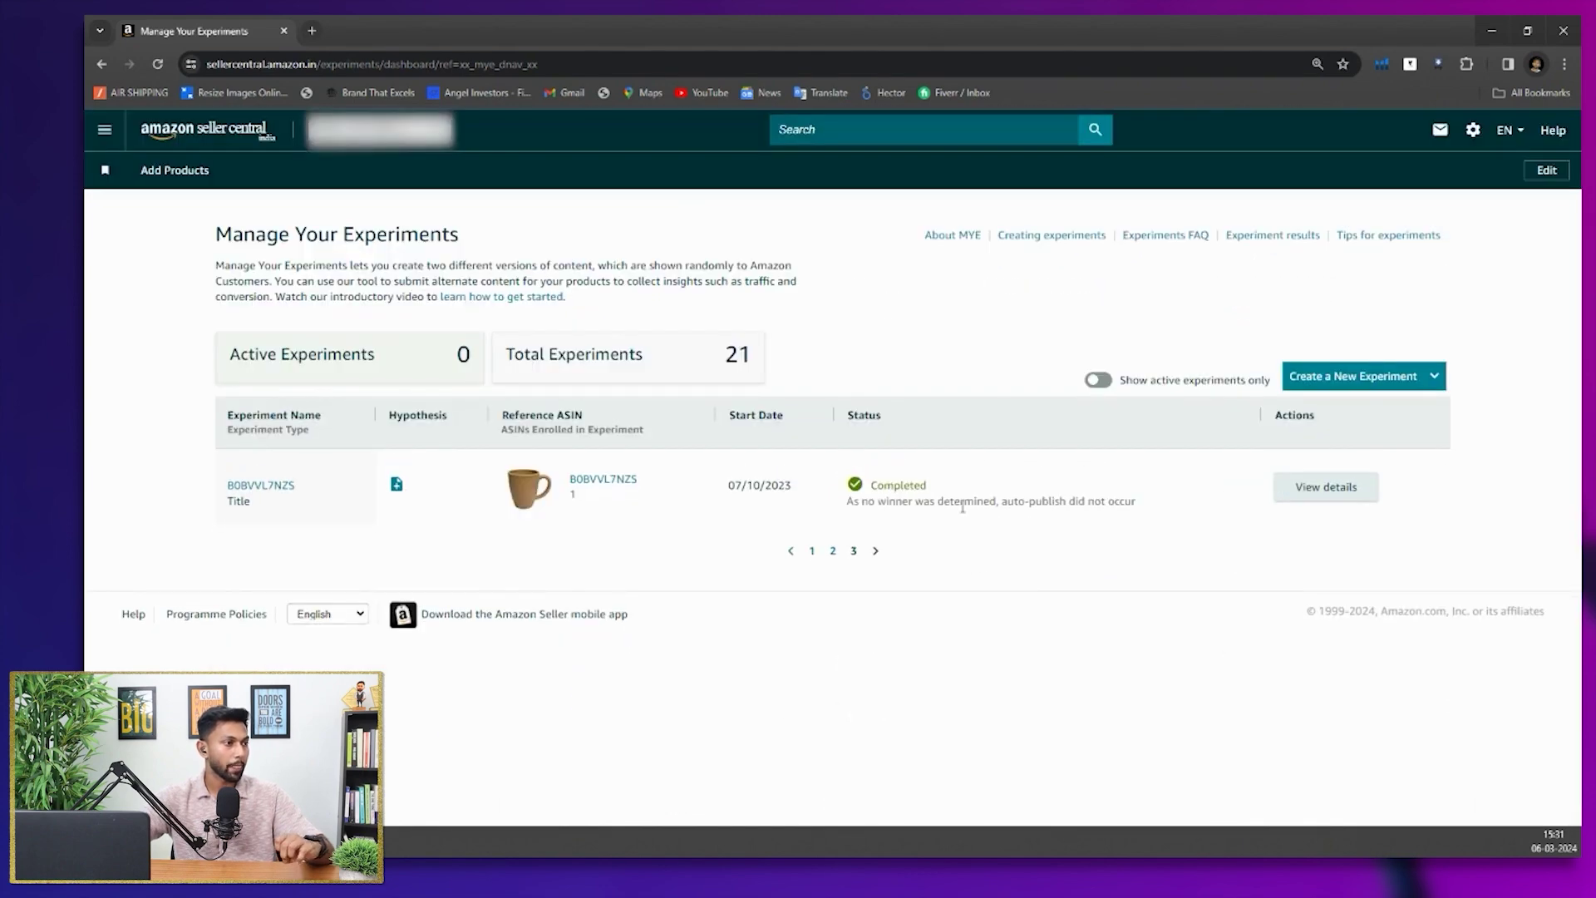
left_click(1334, 490)
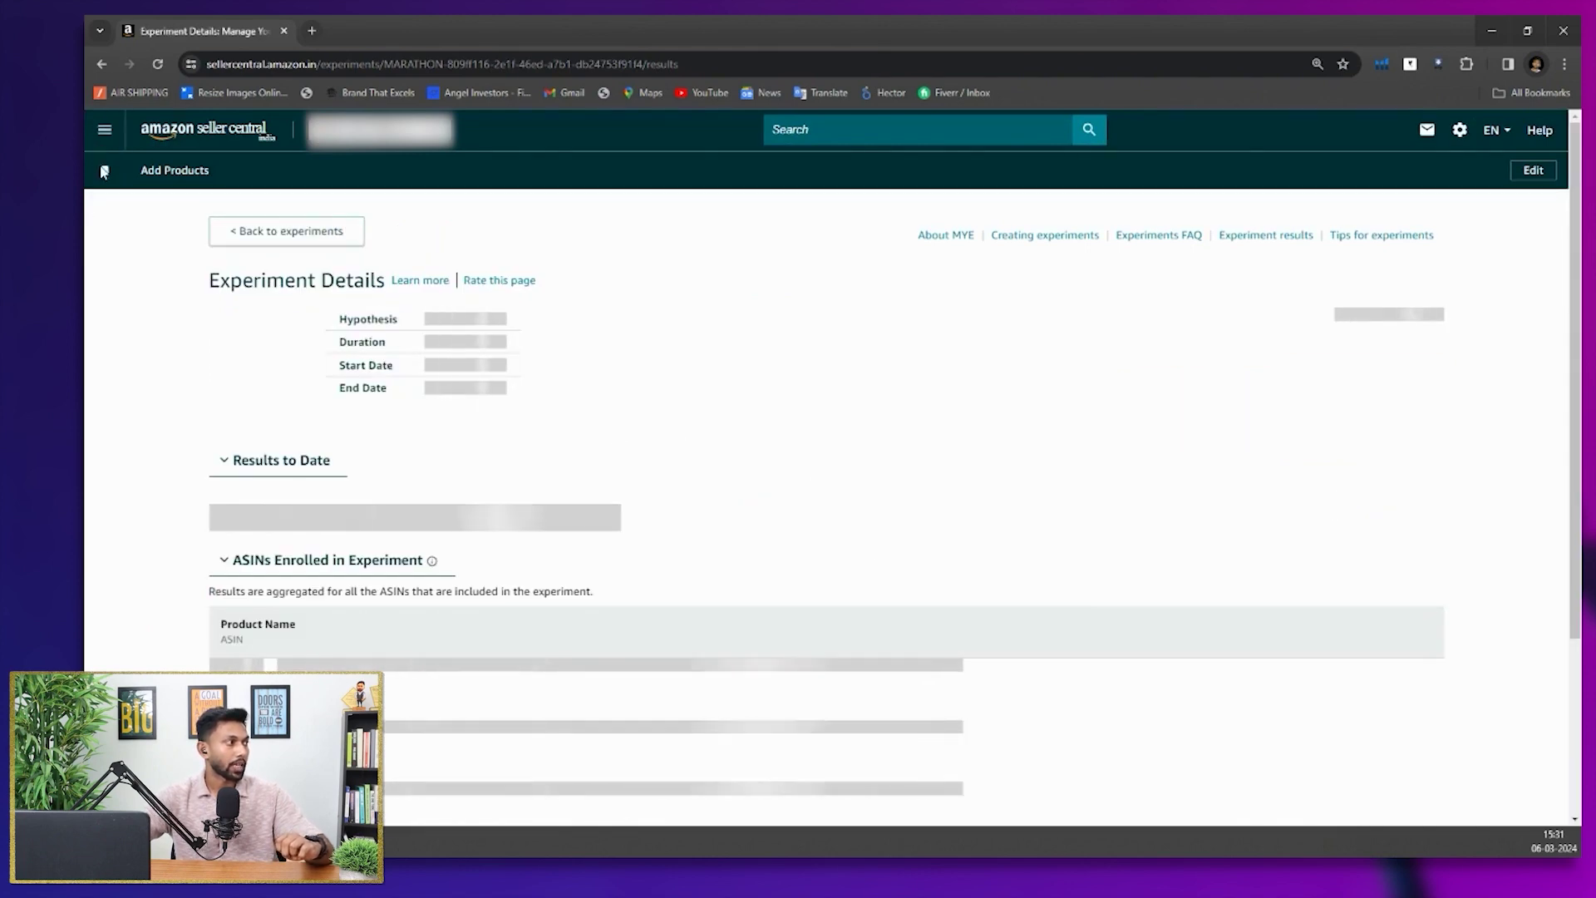
left_click(273, 235)
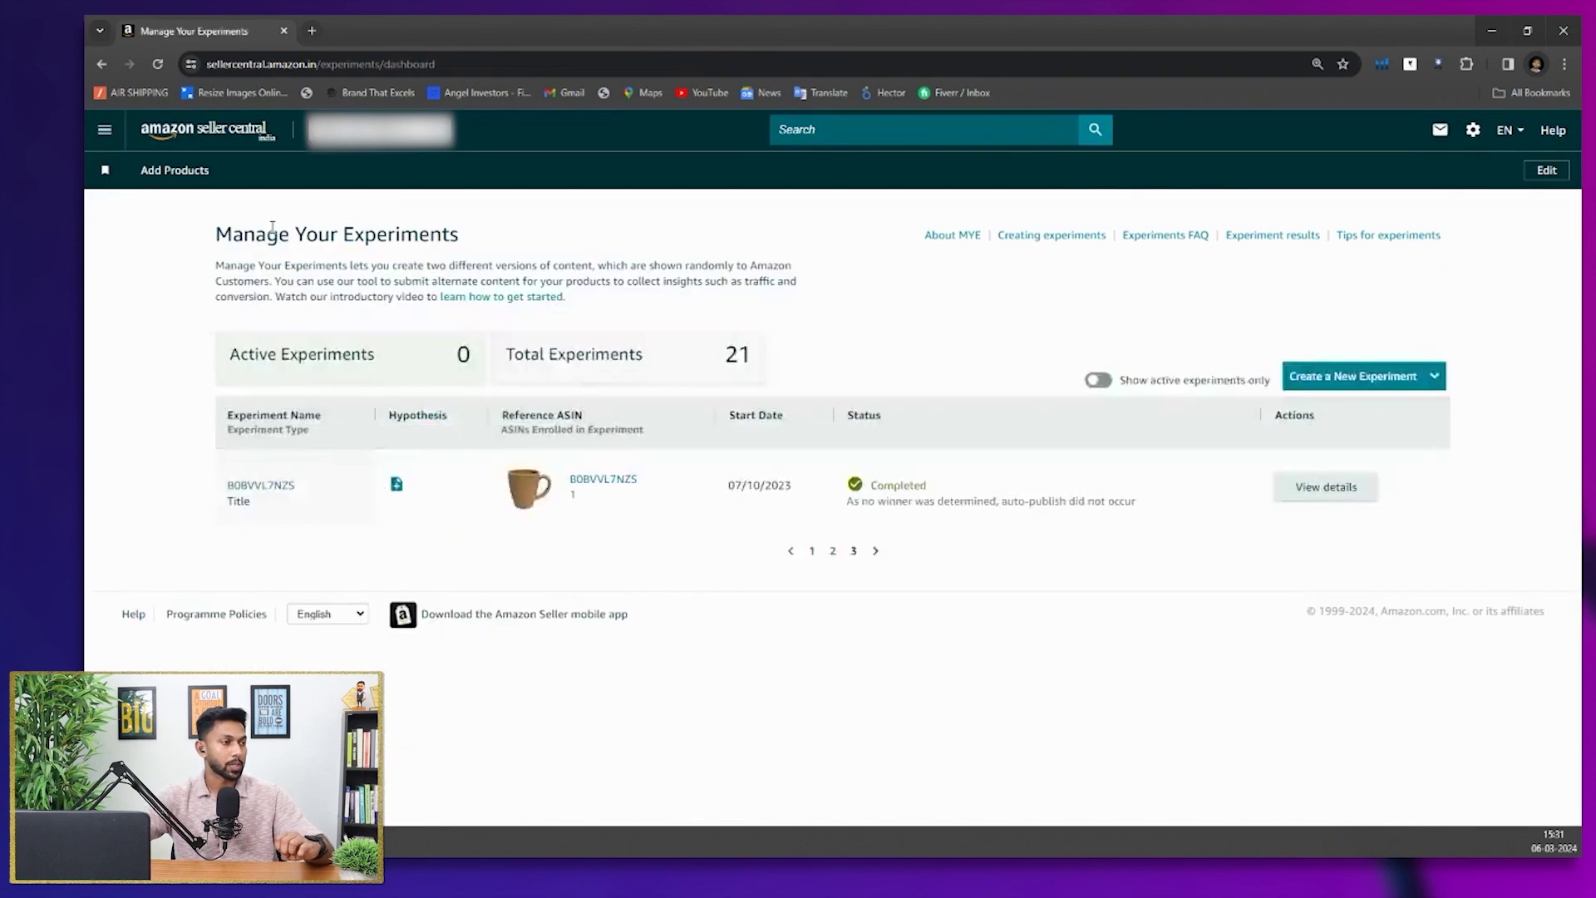
Recheck the types for a new experiment and examine the completed title experiment's final results and Potential One-Year Impact Estimate
left_click(1332, 379)
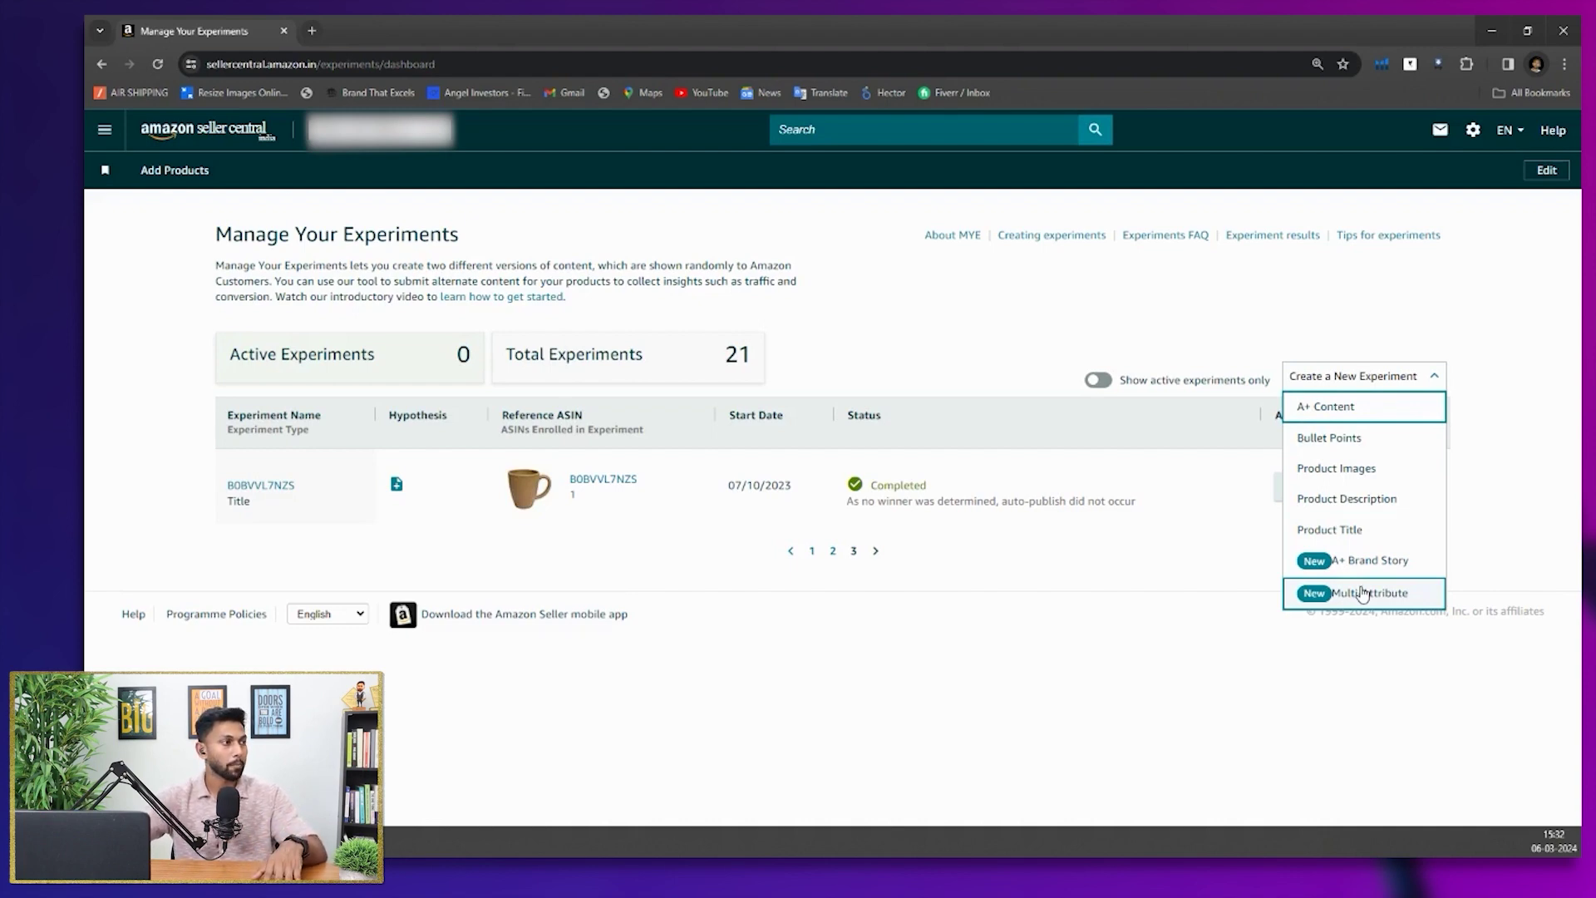
left_click(972, 353)
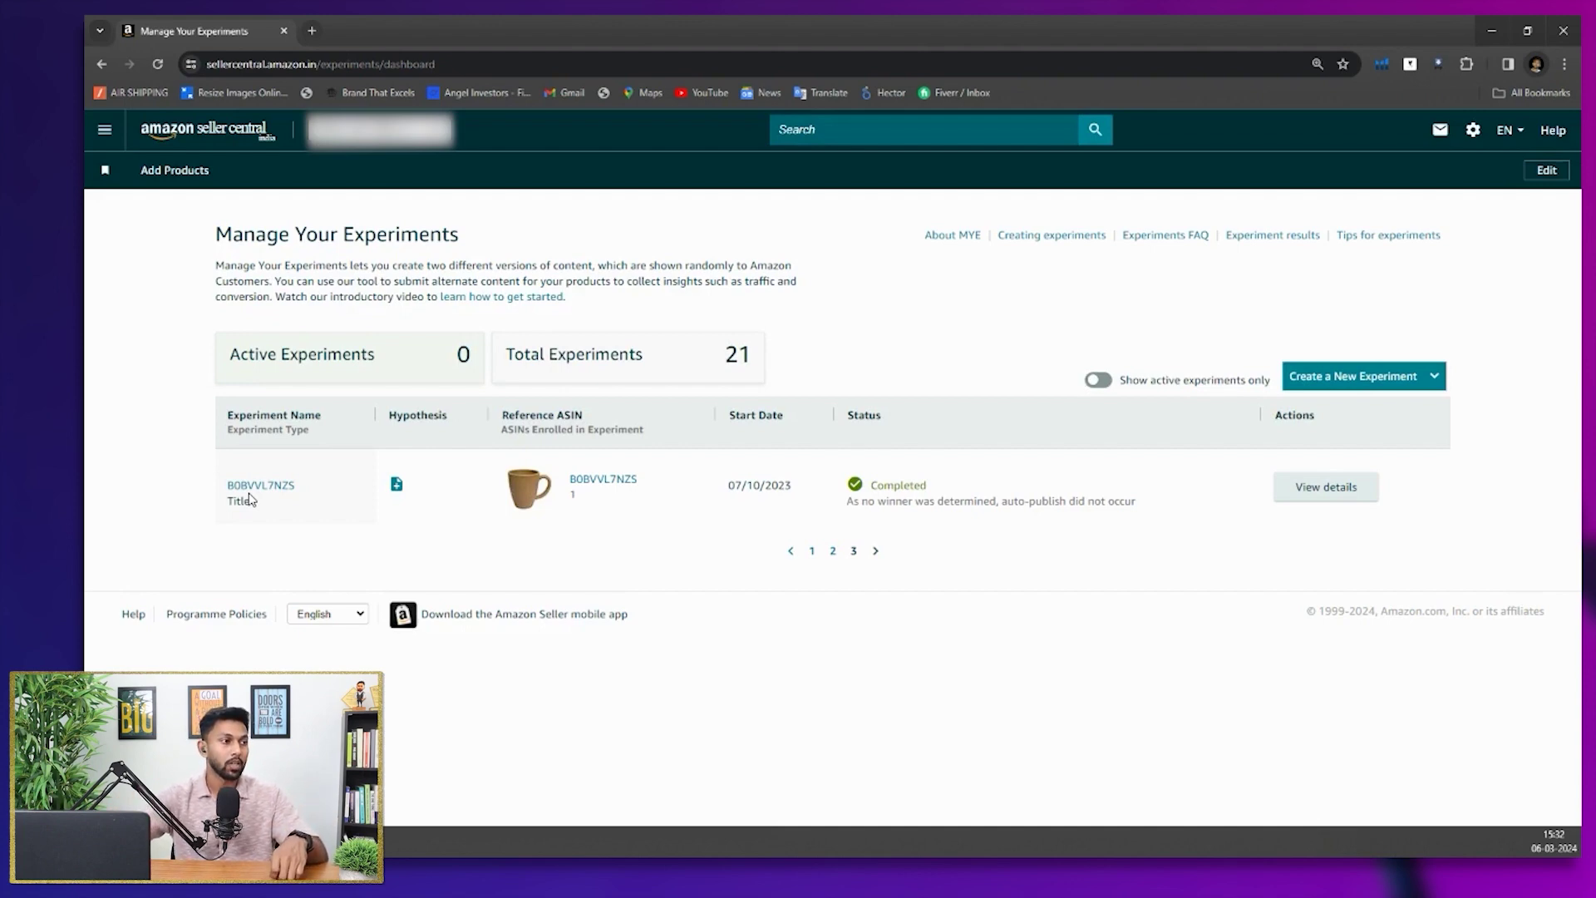
left_click(1313, 492)
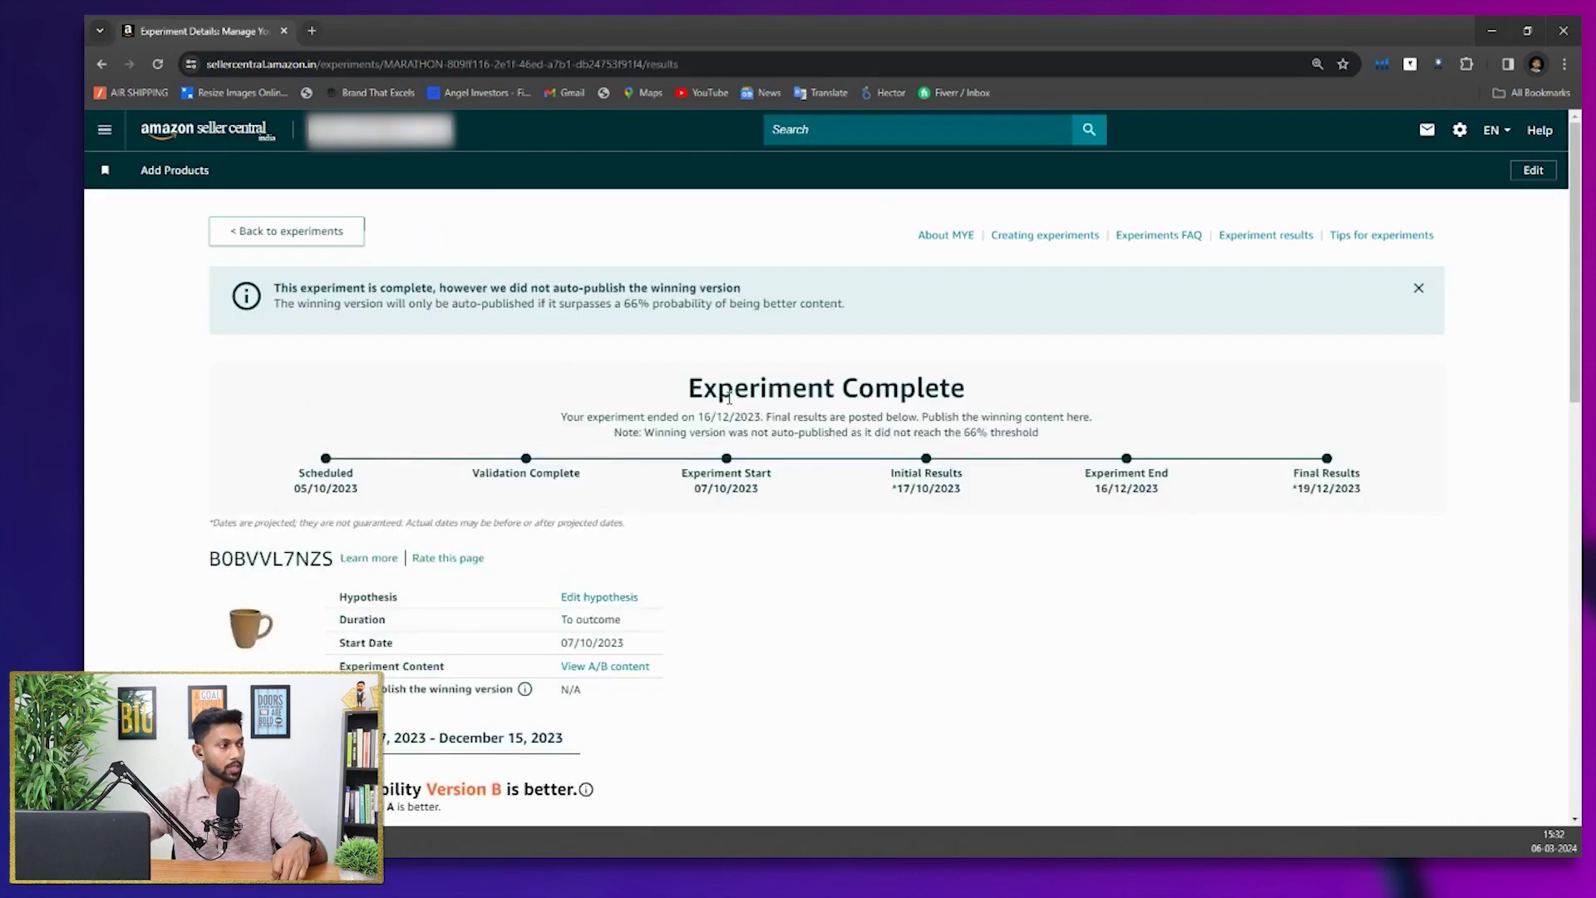
scroll(728, 399, "down", 8)
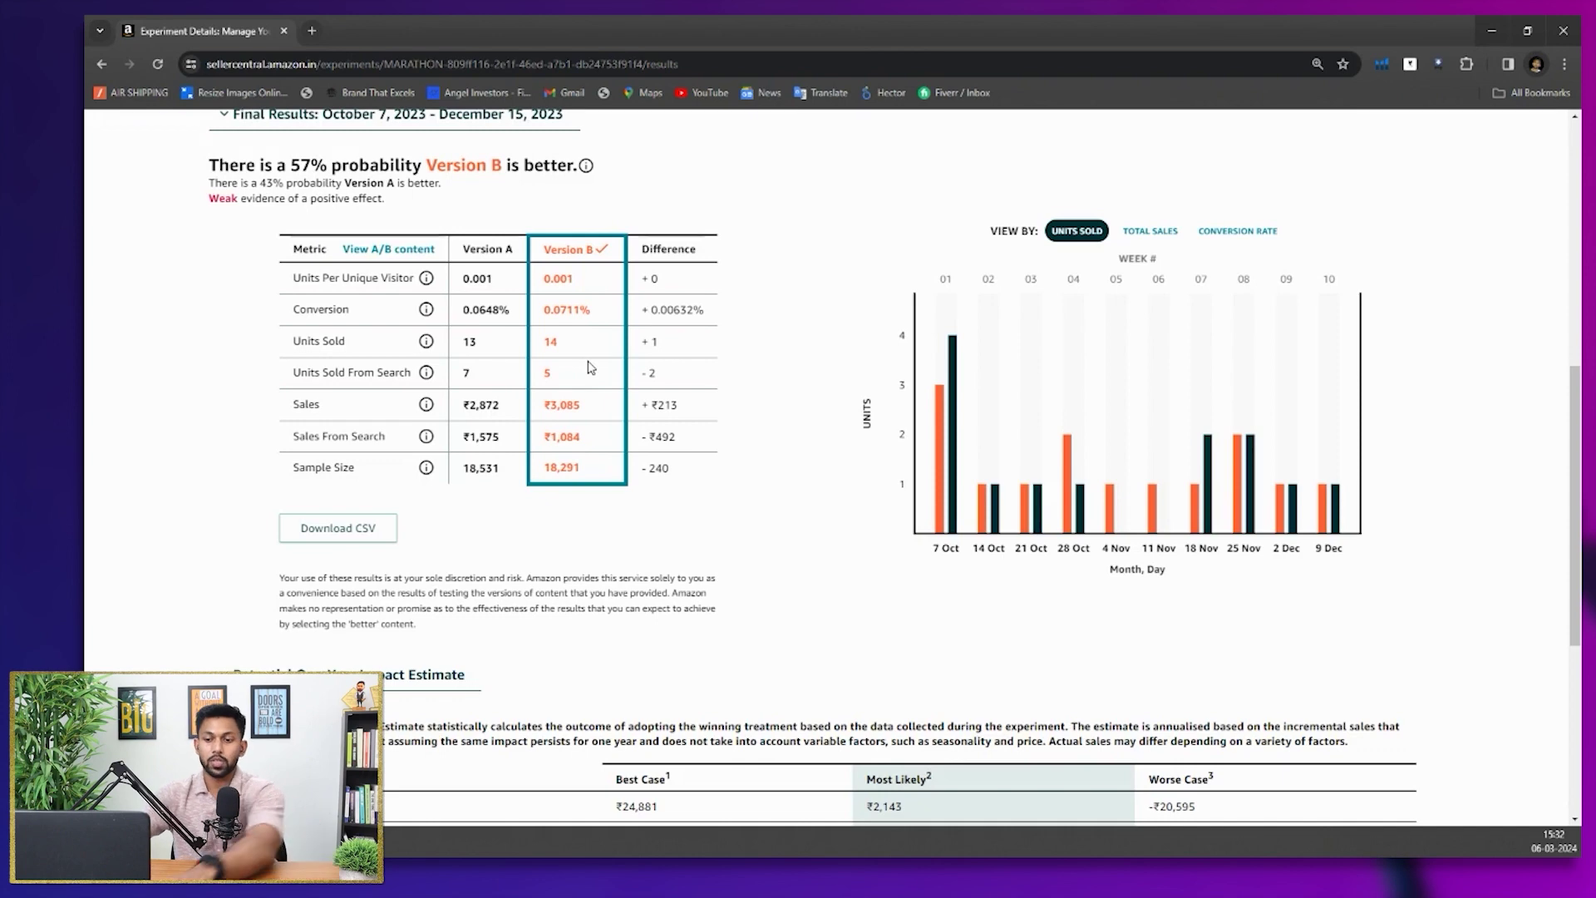
key("ctrl+plus")
key("ctrl+plus")
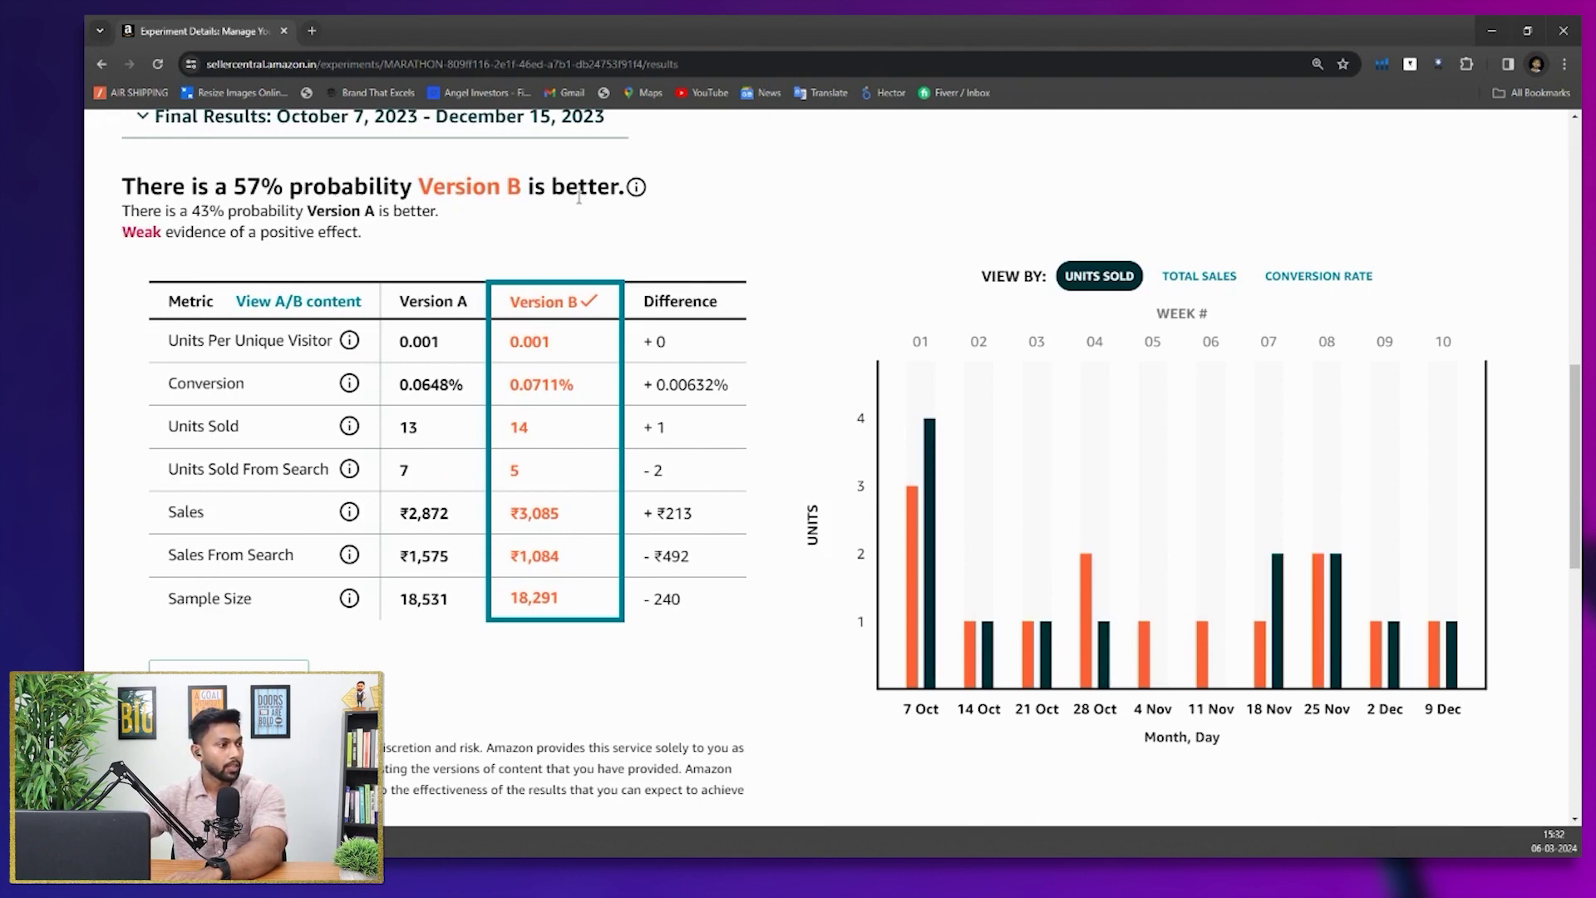
scroll(578, 197, "down", 10)
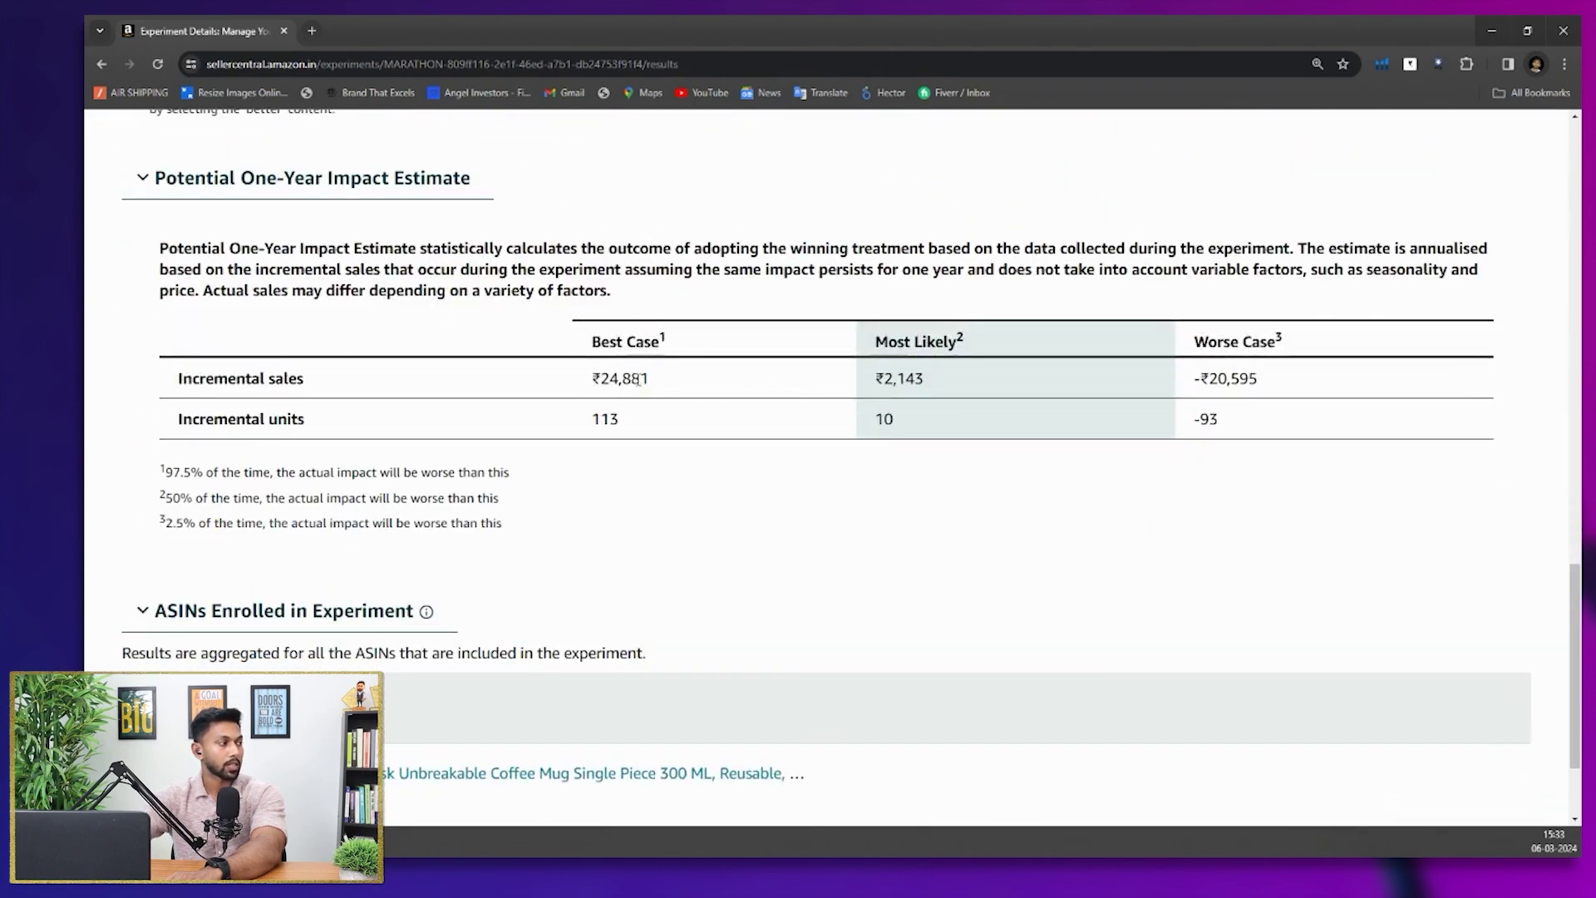
scroll(651, 410, "down", 2)
scroll(651, 411, "up", 12)
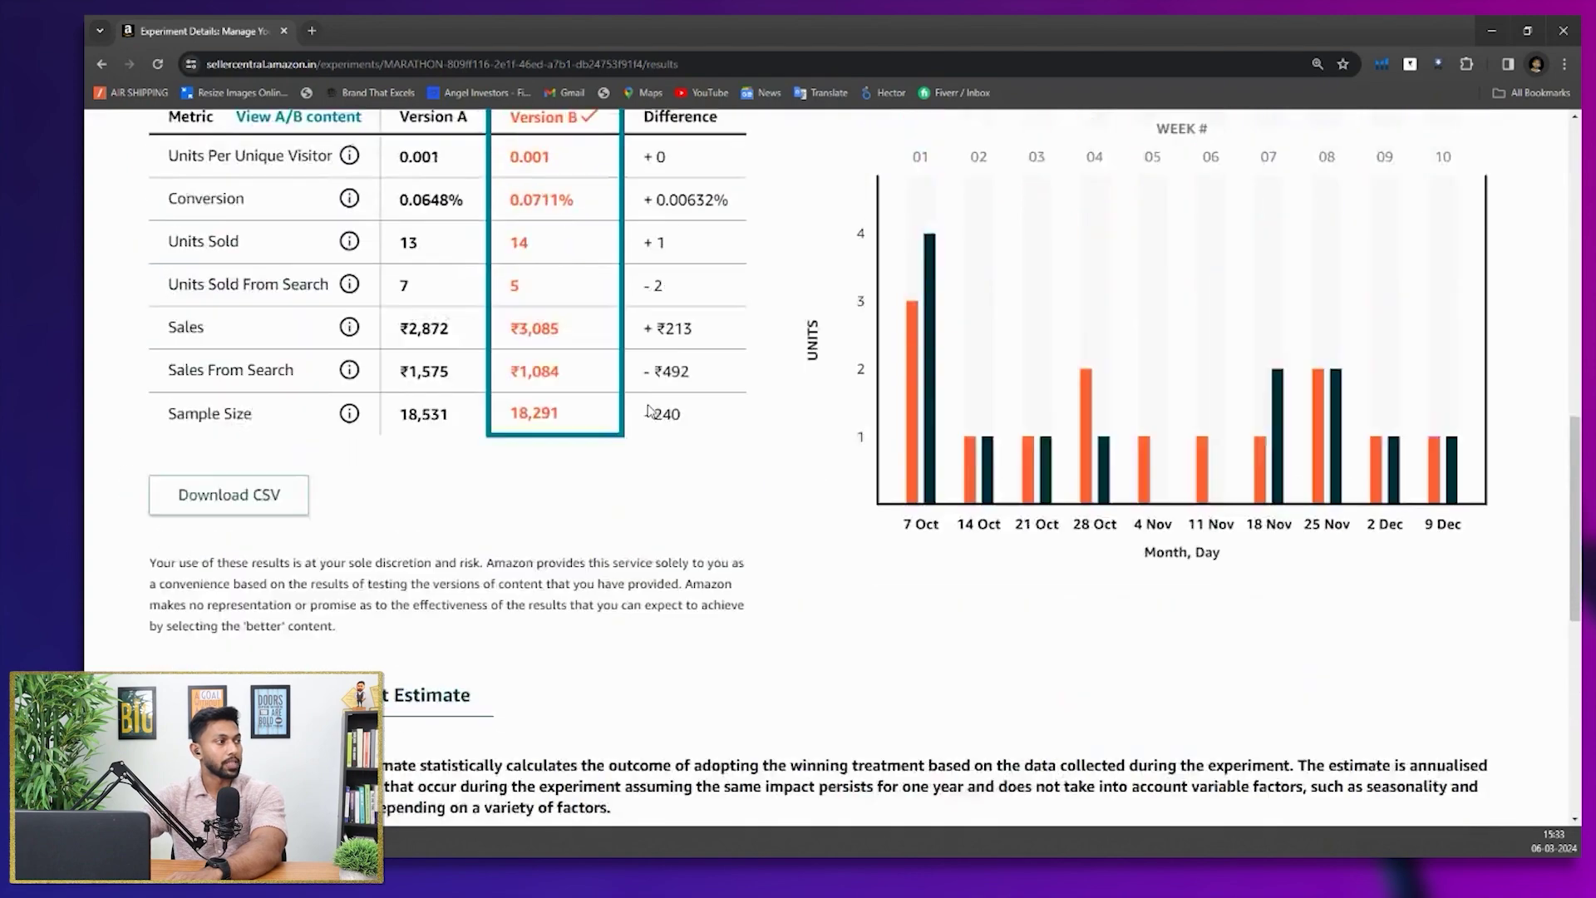
scroll(650, 411, "up", 6)
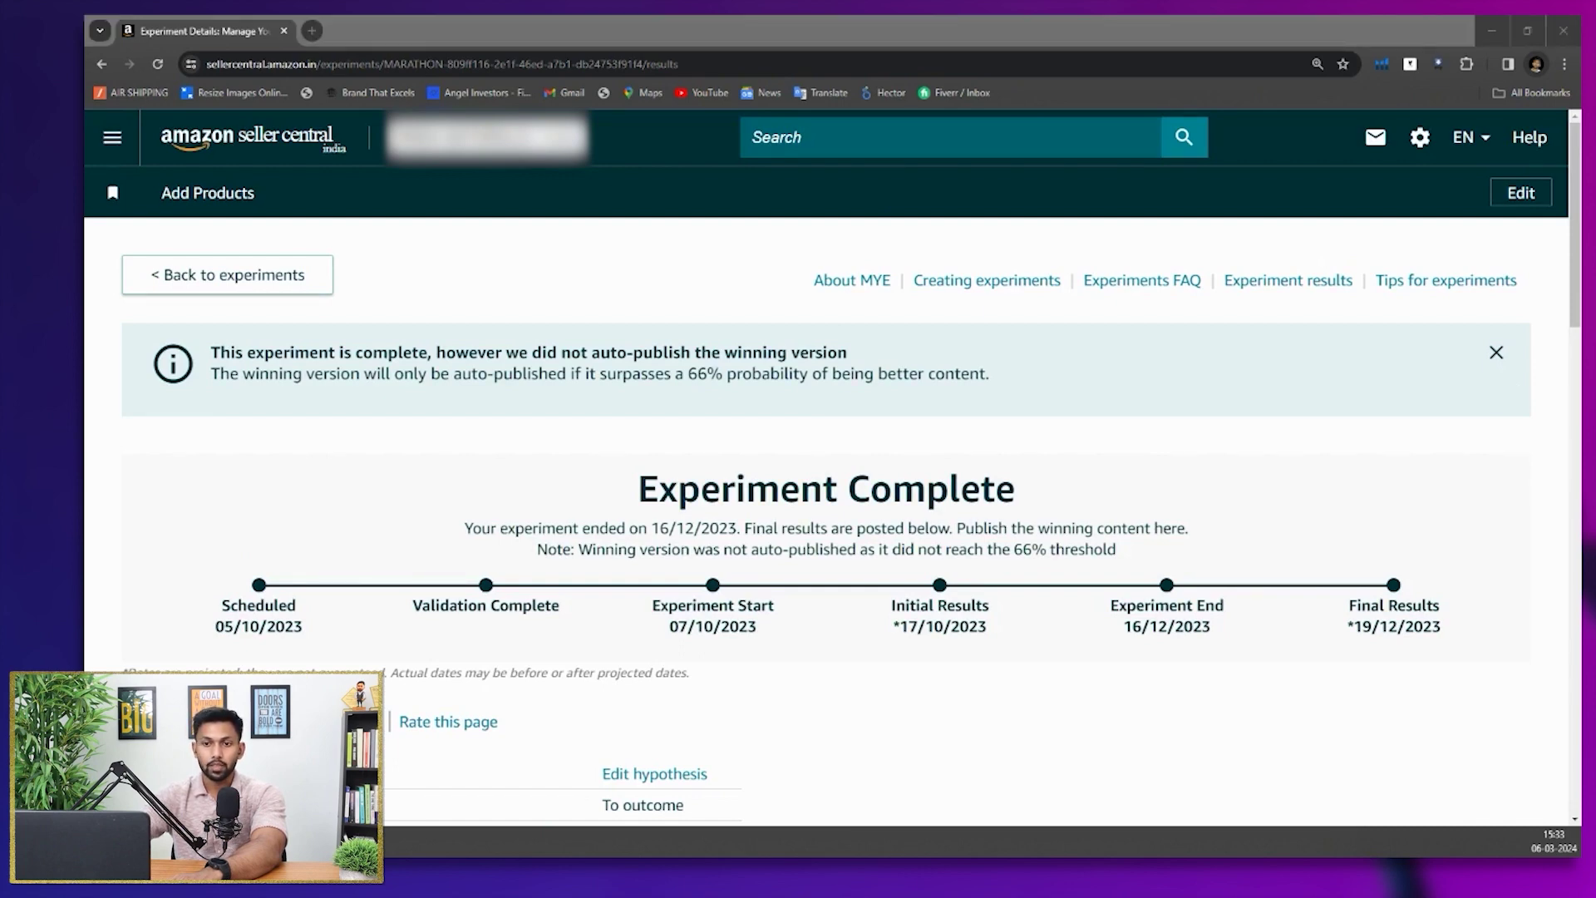
Switch to the Event ppt presentation in Google Slides, start the slideshow and advance to the How To Use GEO Ranking Effectively slide
left_click_drag(208, 31, 391, 31)
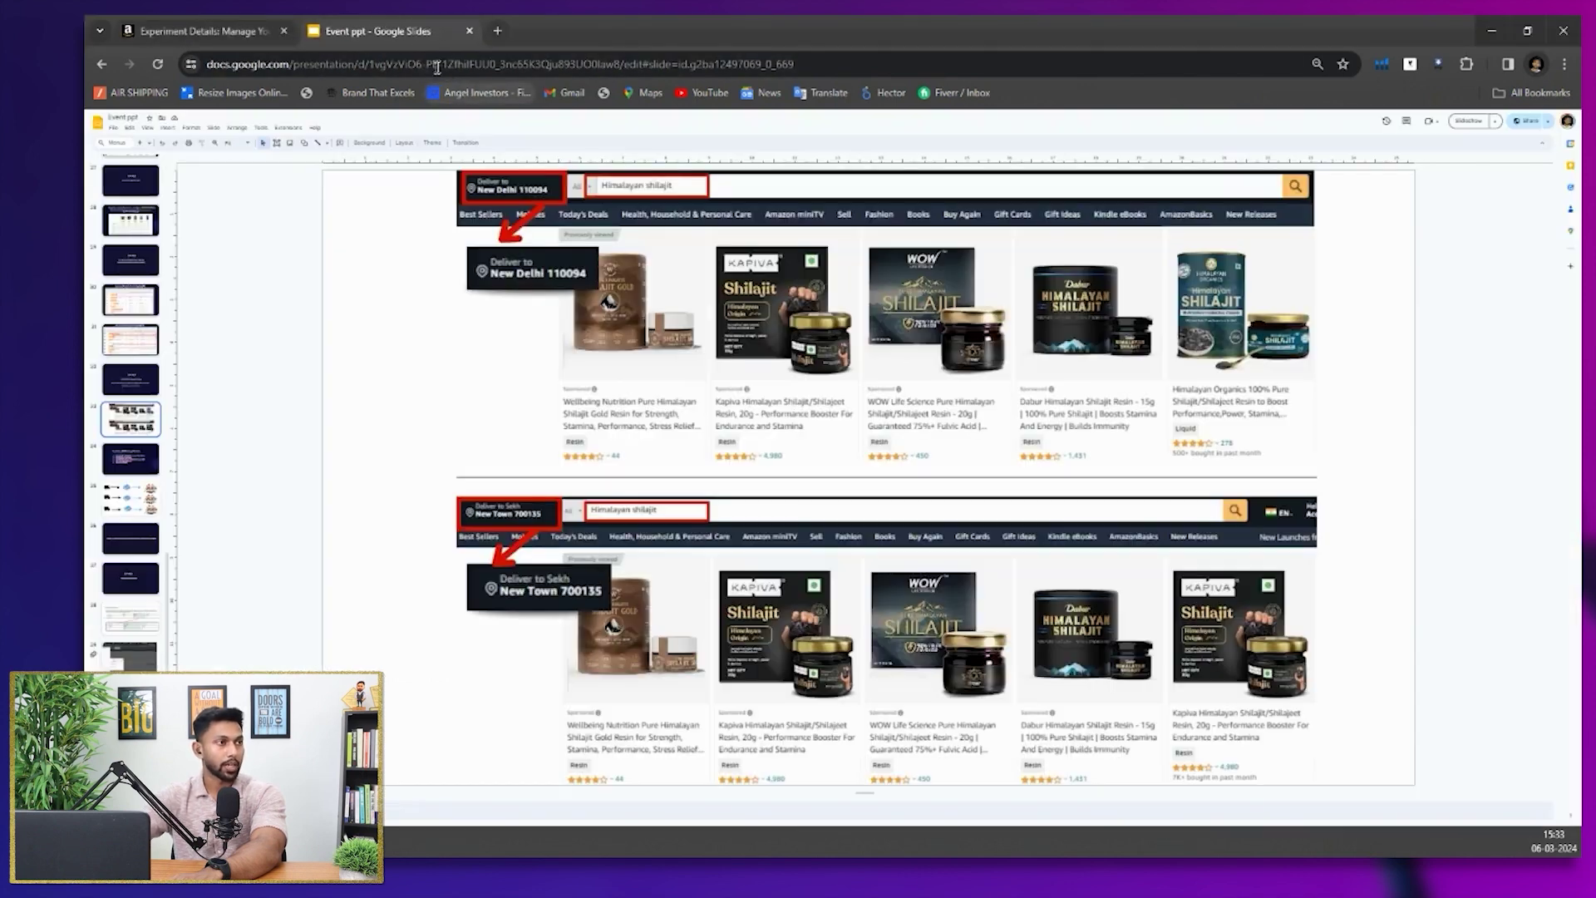
left_click(1466, 122)
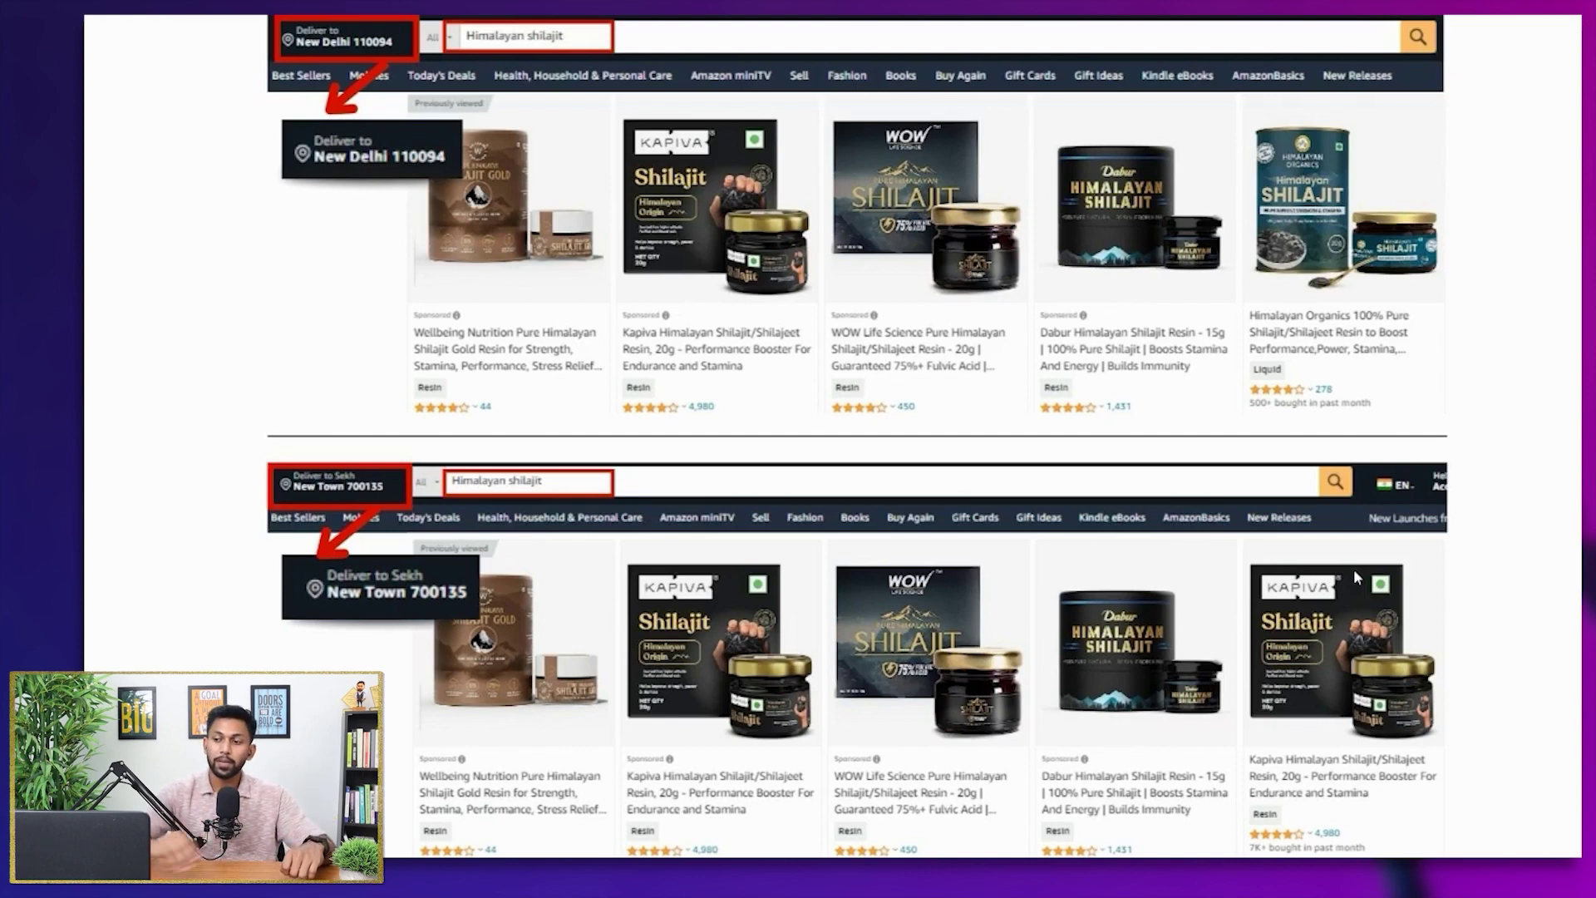
key("Right")
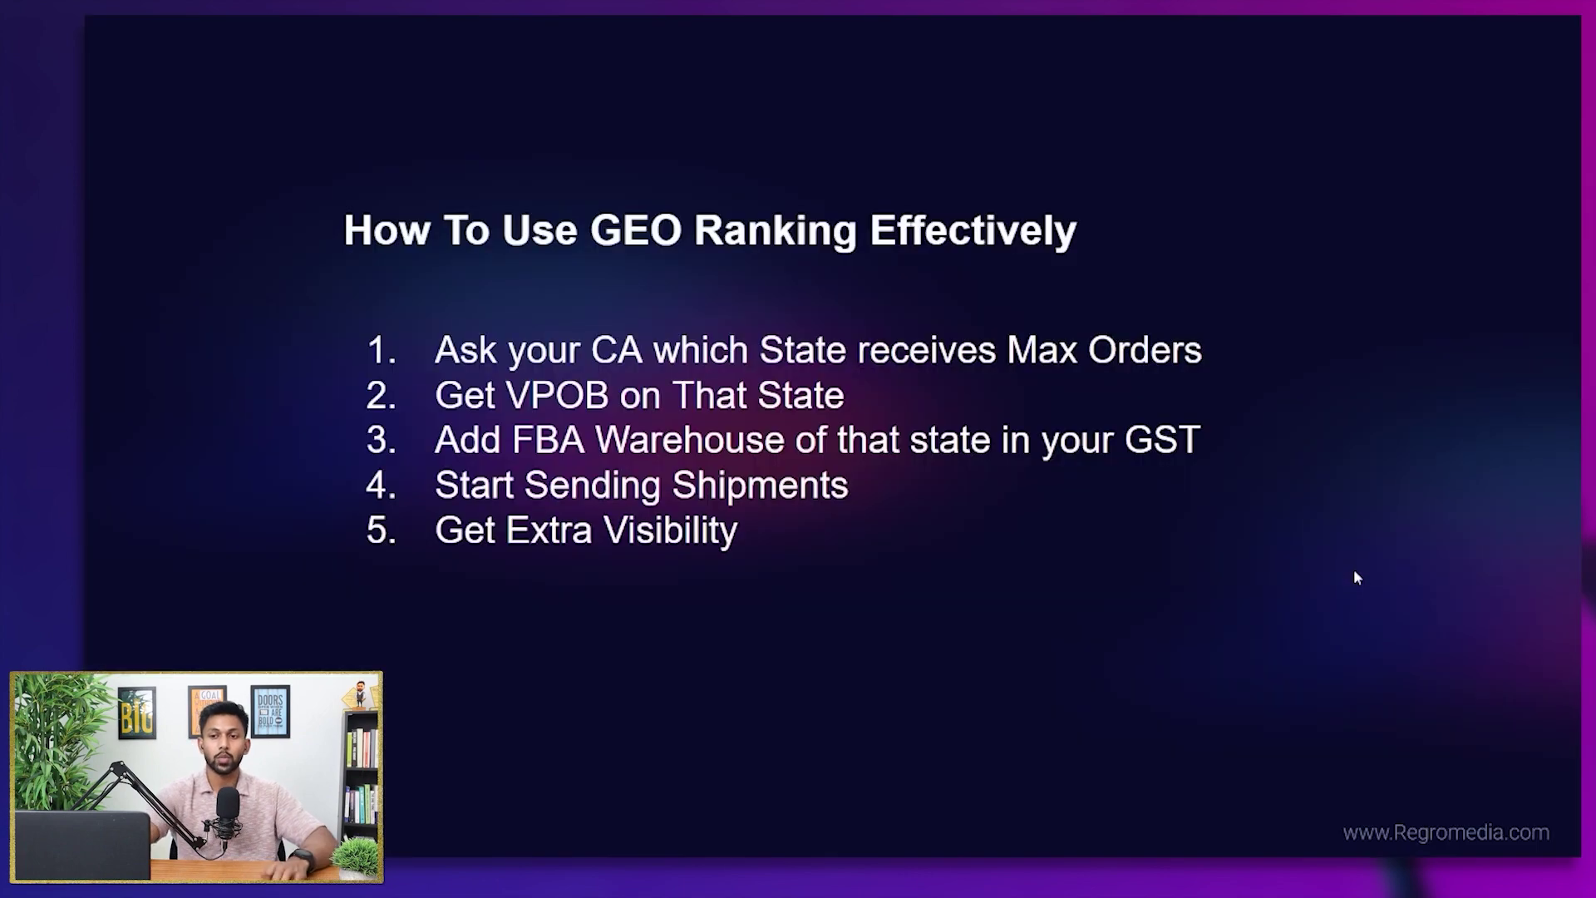
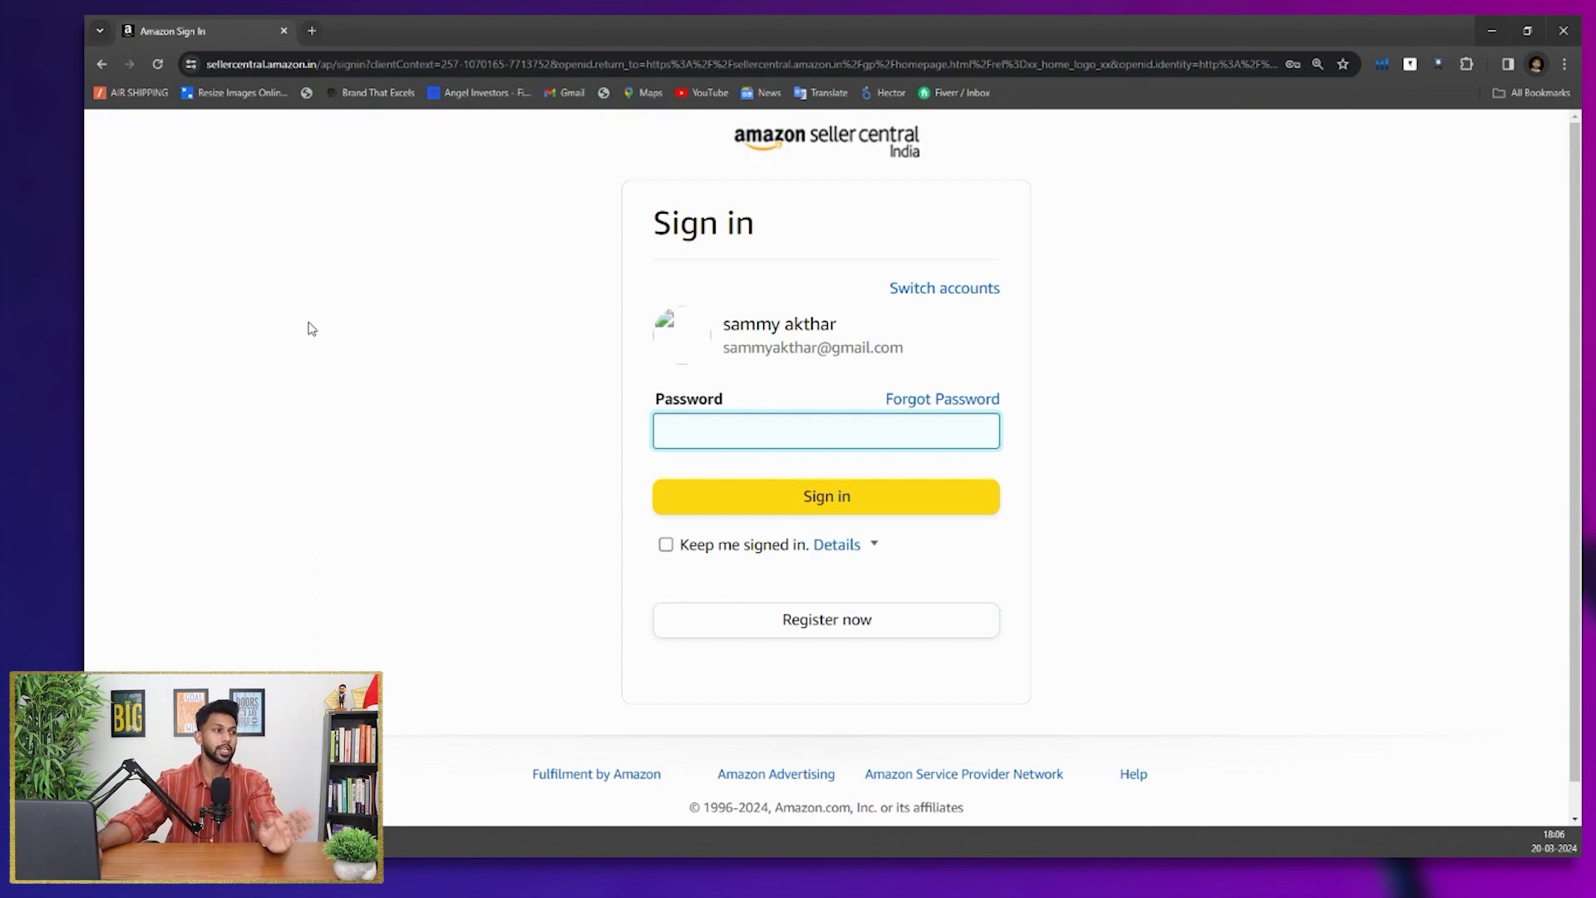
Fill in the account password and sign in to Amazon Seller Central
left_click(724, 441)
left_click(778, 472)
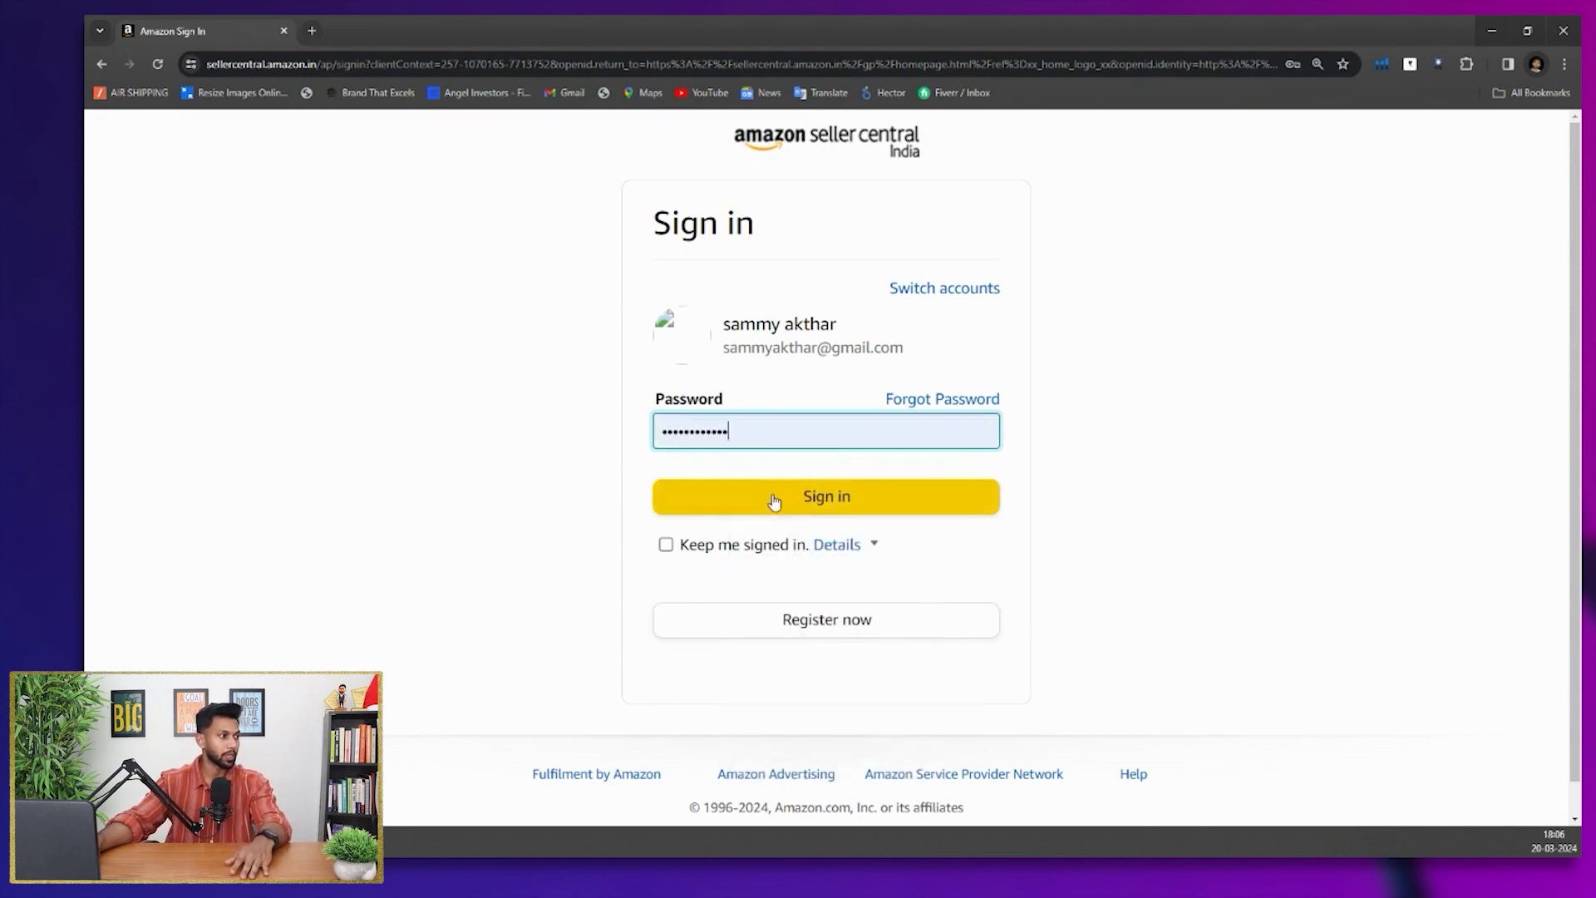
left_click(774, 501)
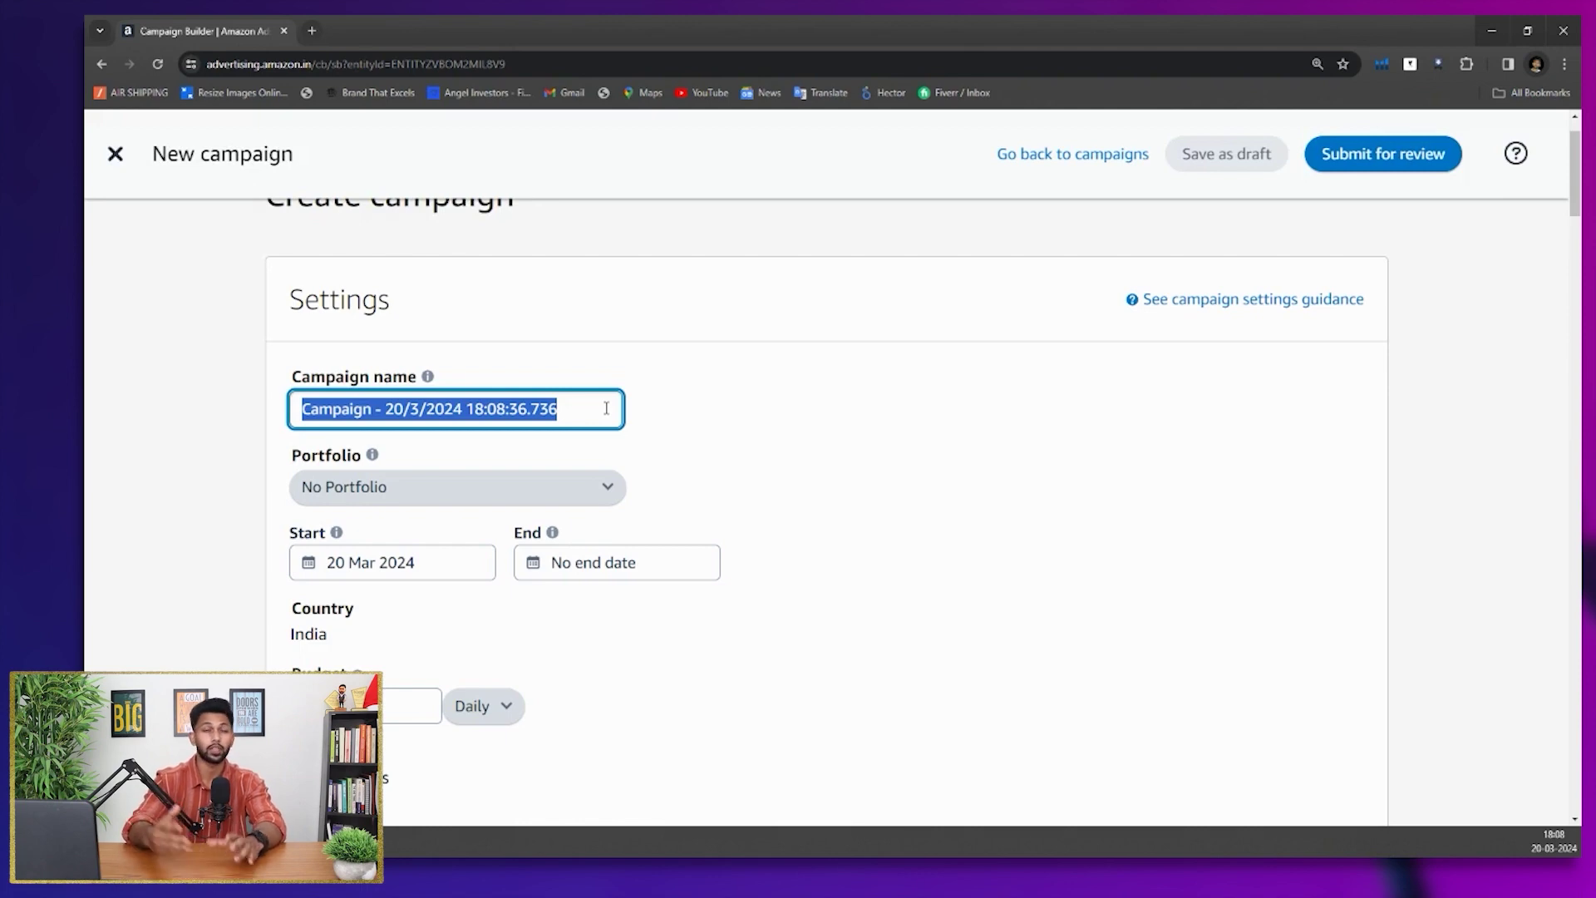
Look over the new campaign's name, portfolio, date, budget and brand settings down to the Goals section
scroll(409, 352, "down", 2)
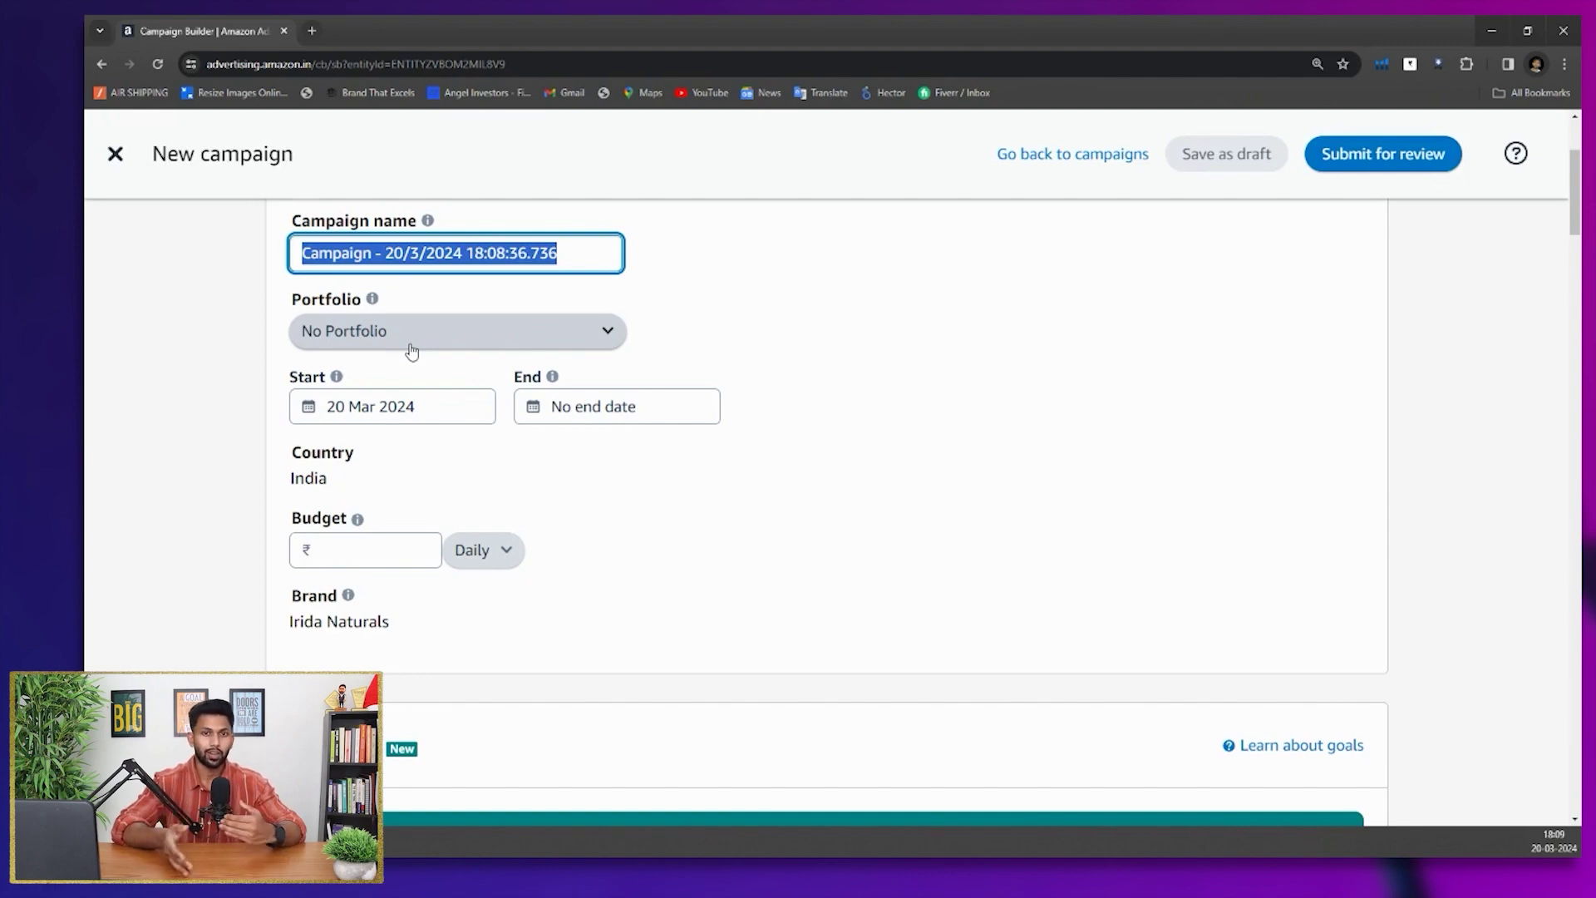
scroll(446, 344, "down", 3)
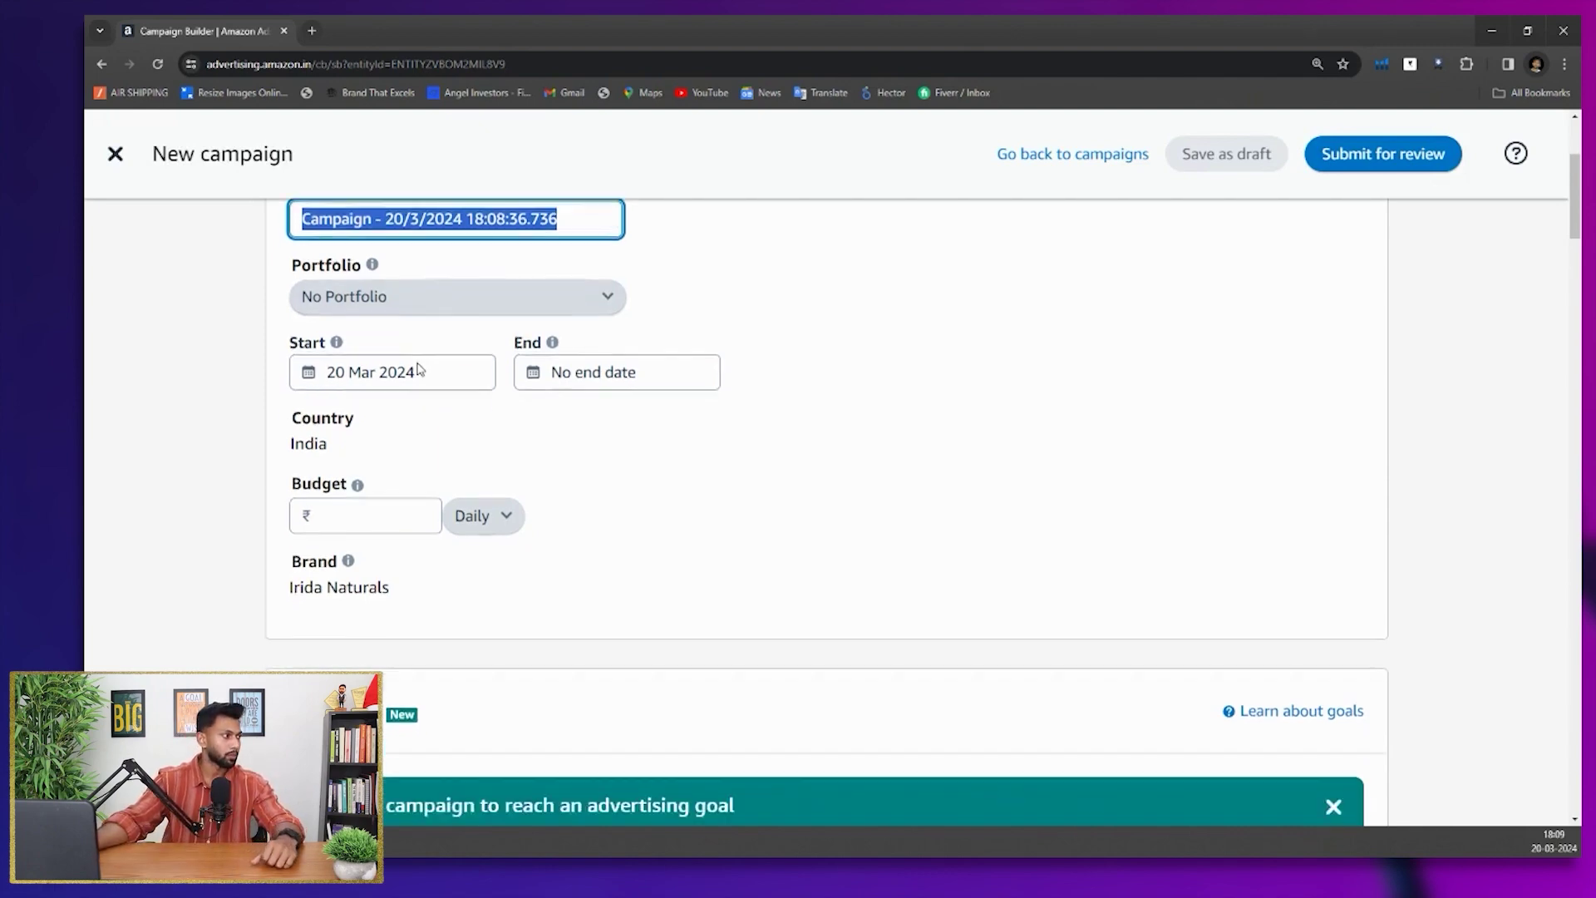
scroll(445, 344, "up", 2)
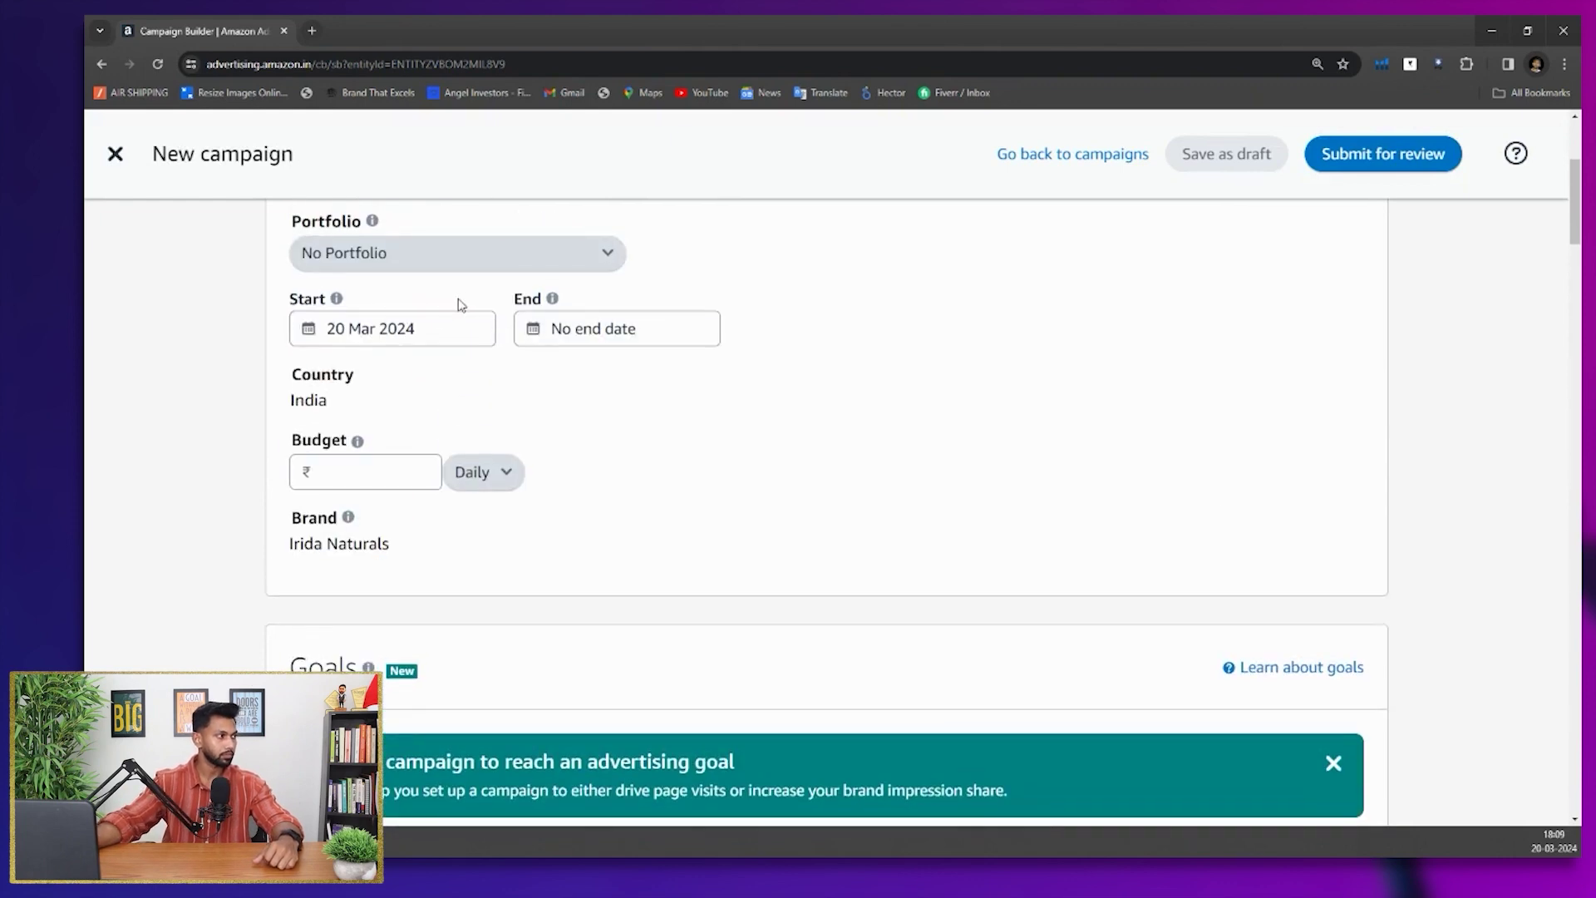
Check the new campaign's start and end date fields and its daily budget field
left_click(420, 326)
left_click(781, 309)
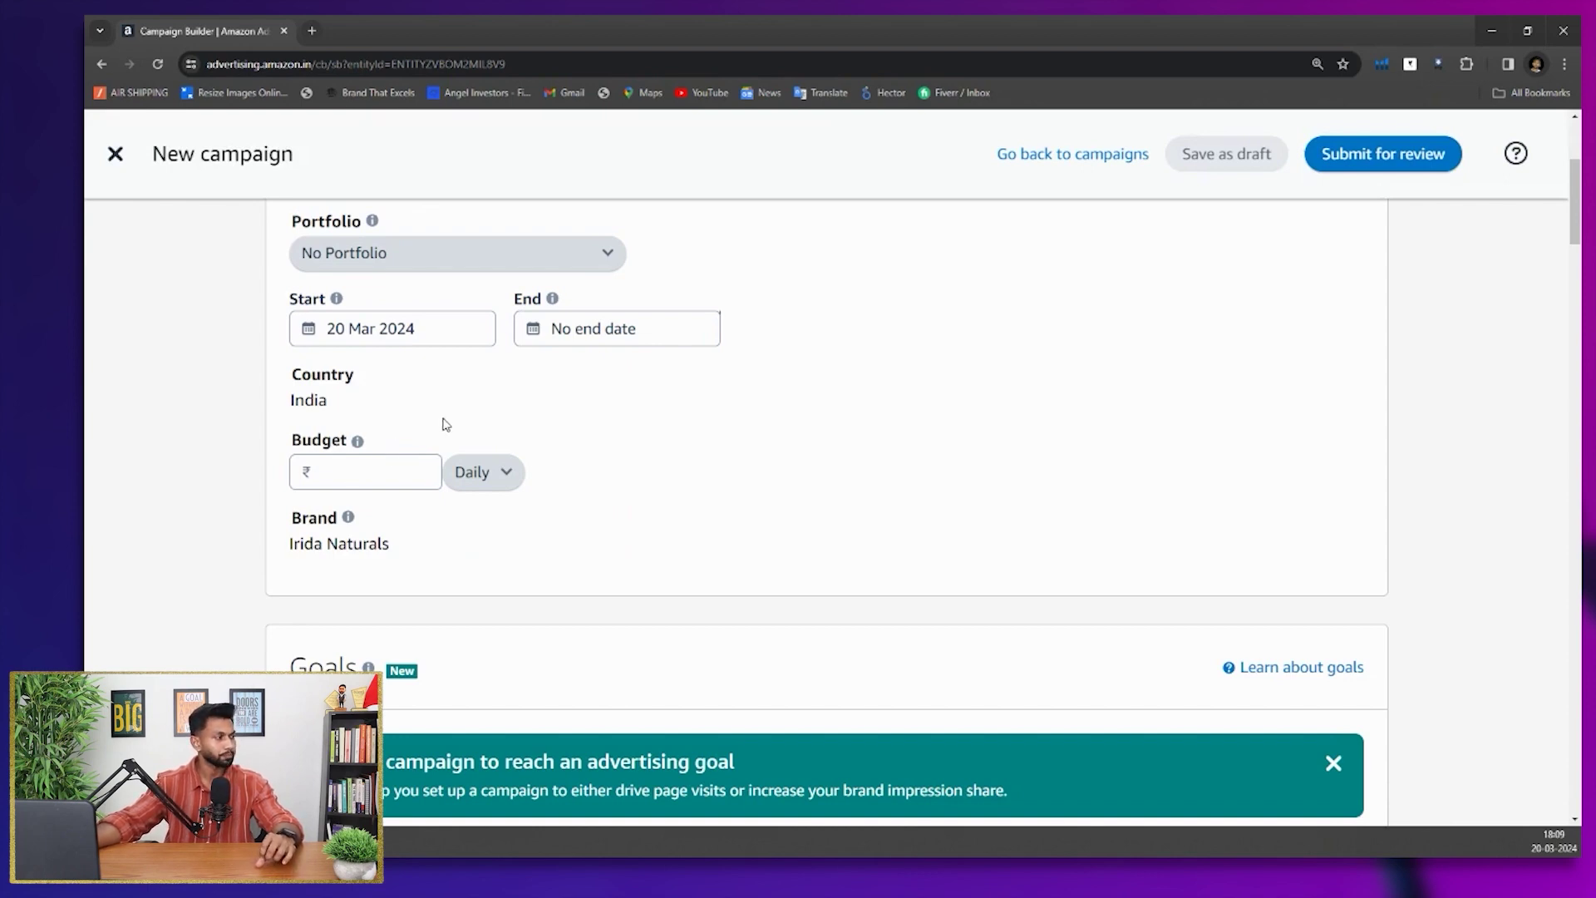
left_click(382, 471)
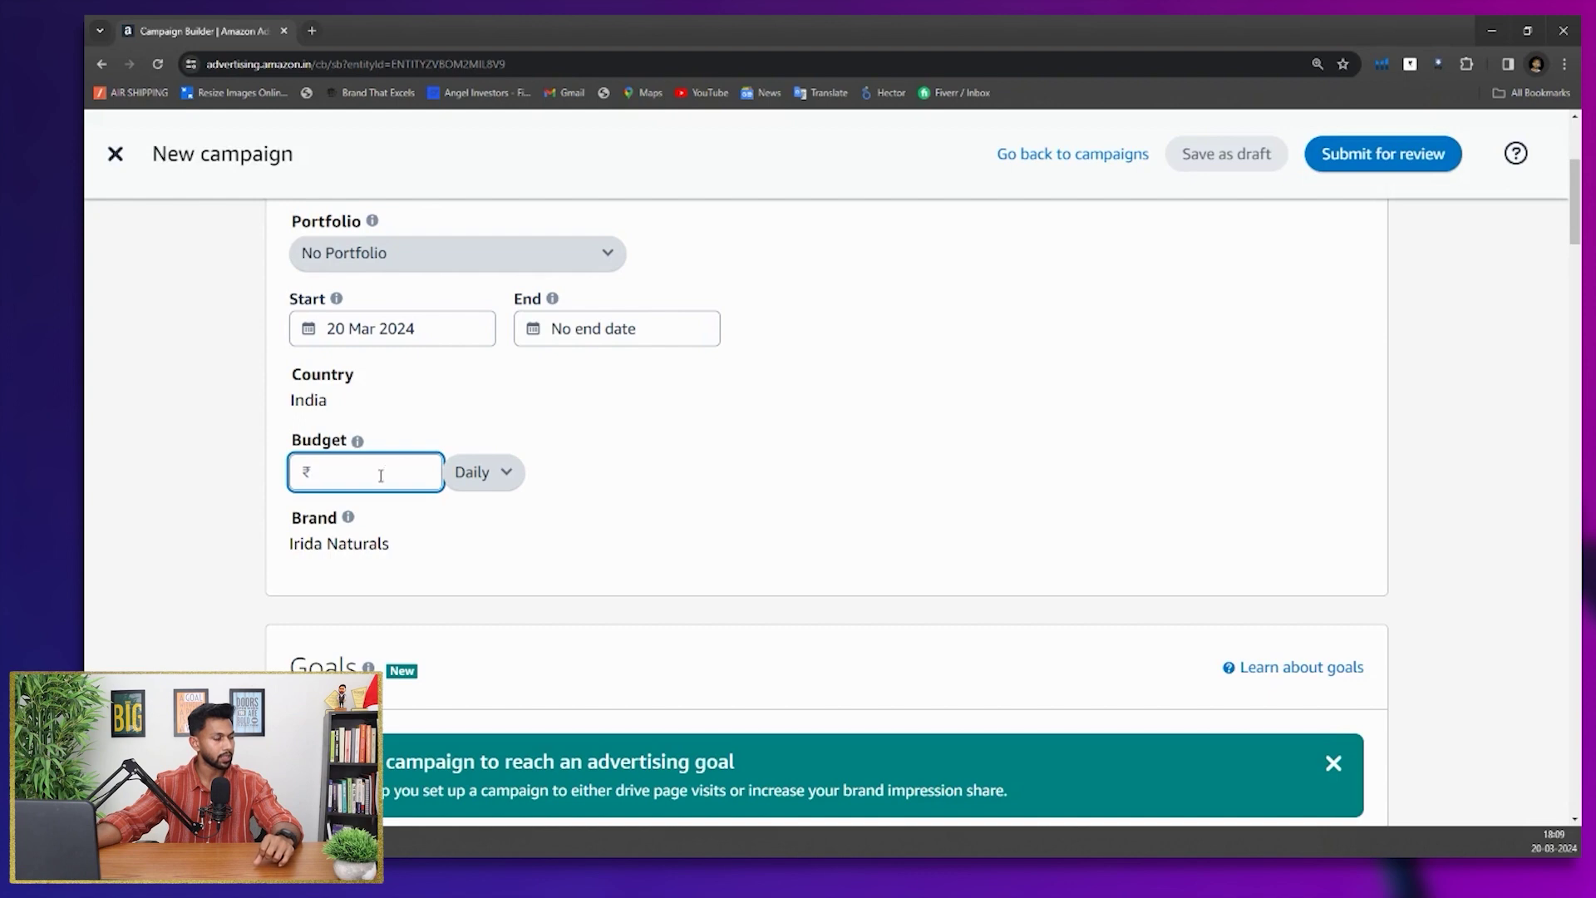
Examine the cost type of the Drive page visits goal and try switching the campaign goal to Grow brand impression share
scroll(399, 491, "down", 5)
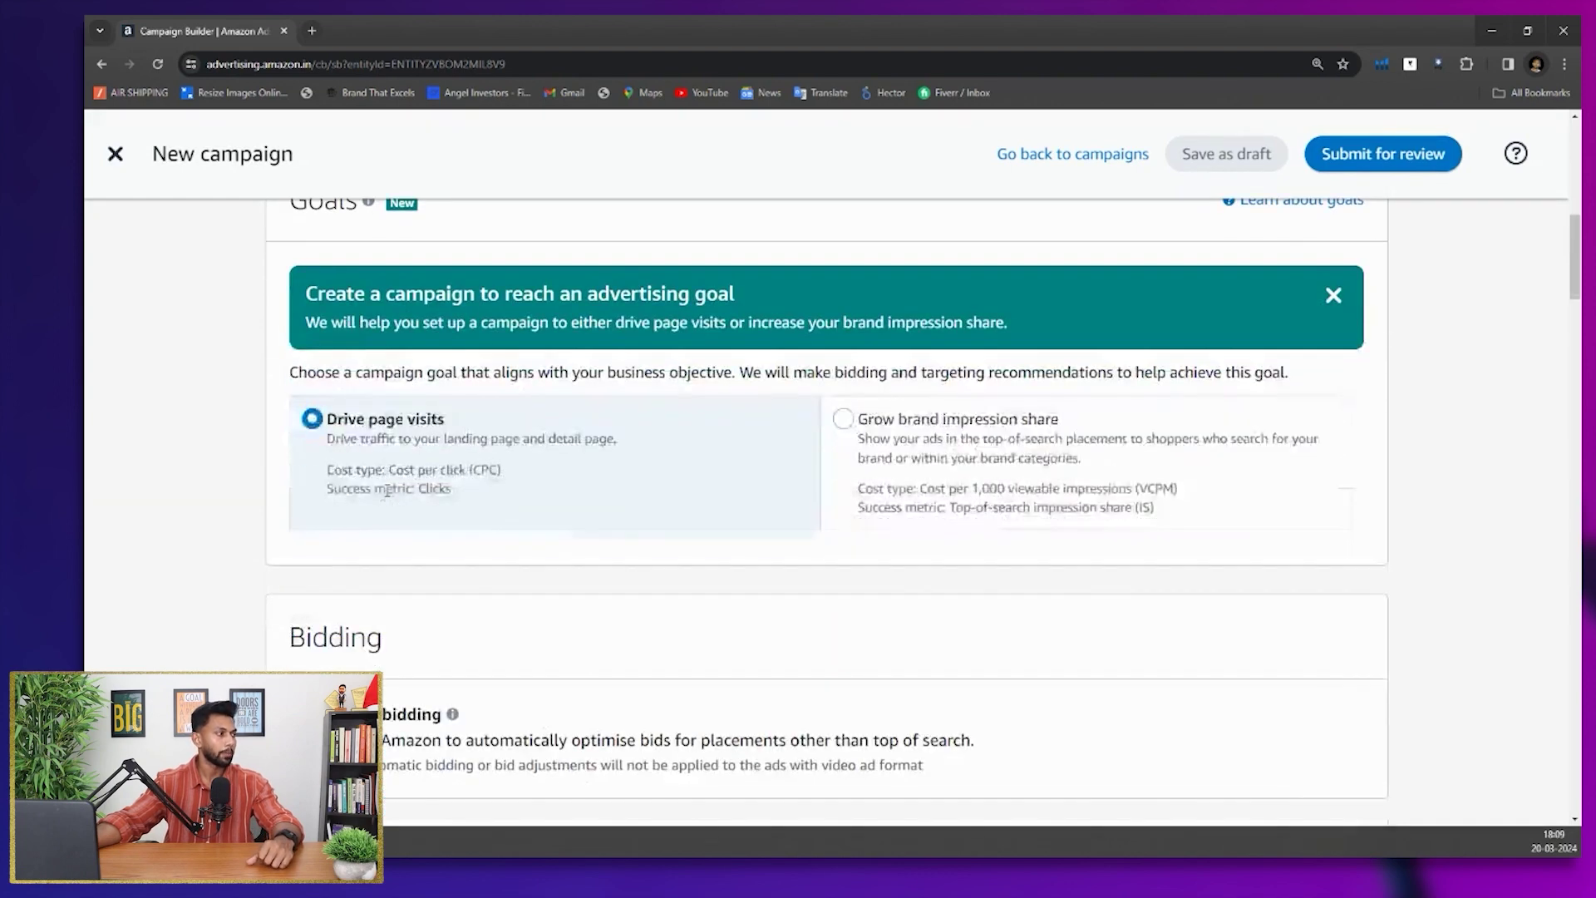
scroll(443, 476, "up", 2)
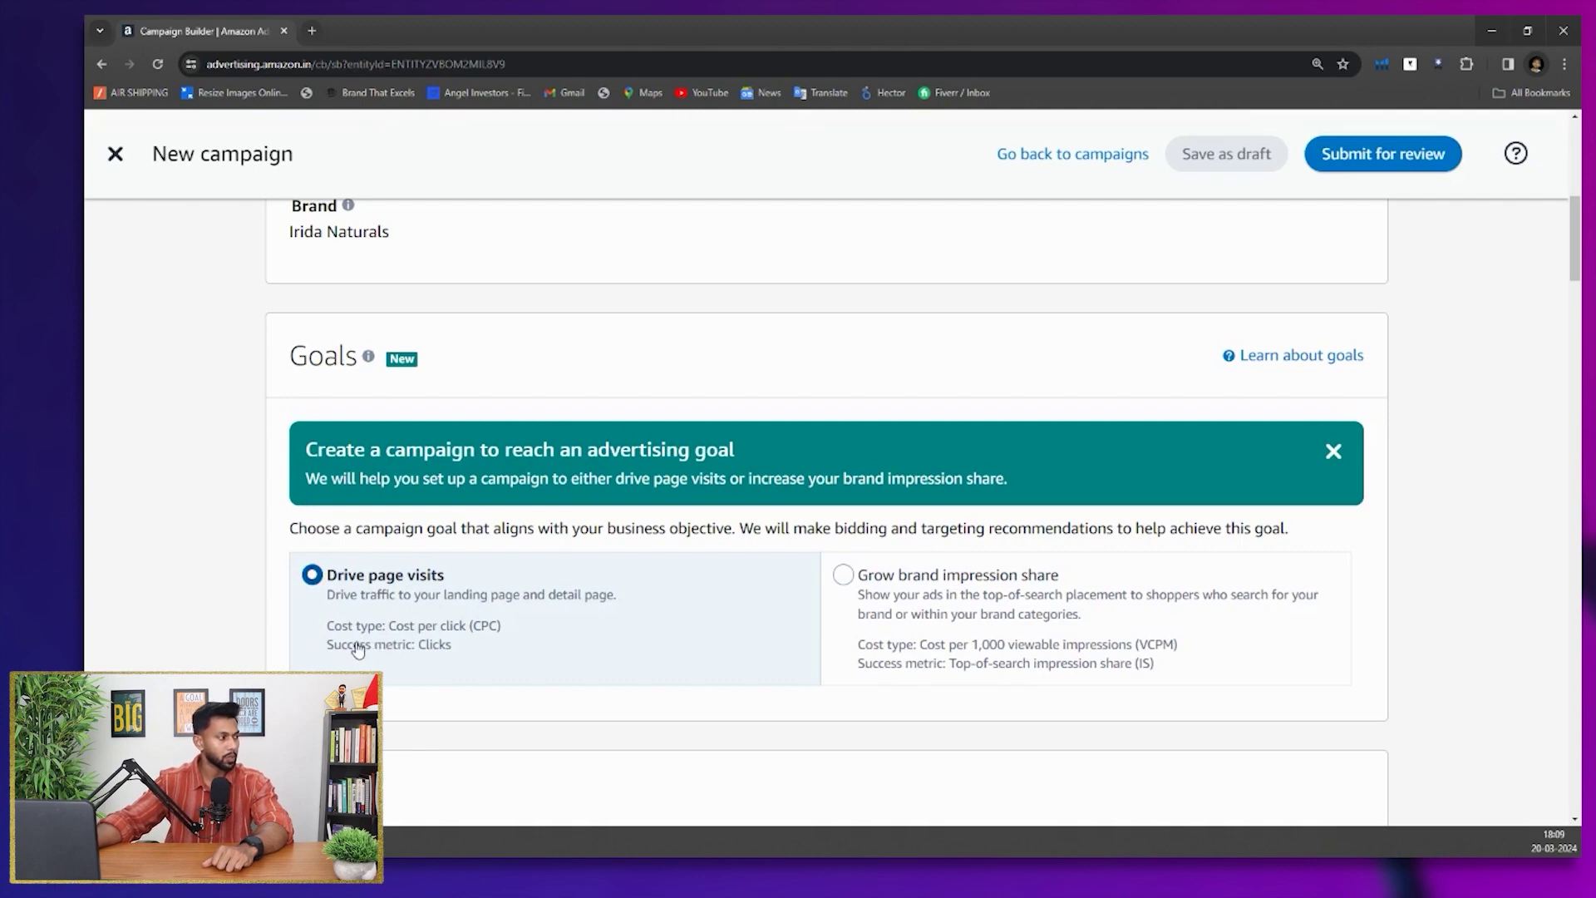
left_click_drag(391, 629, 502, 628)
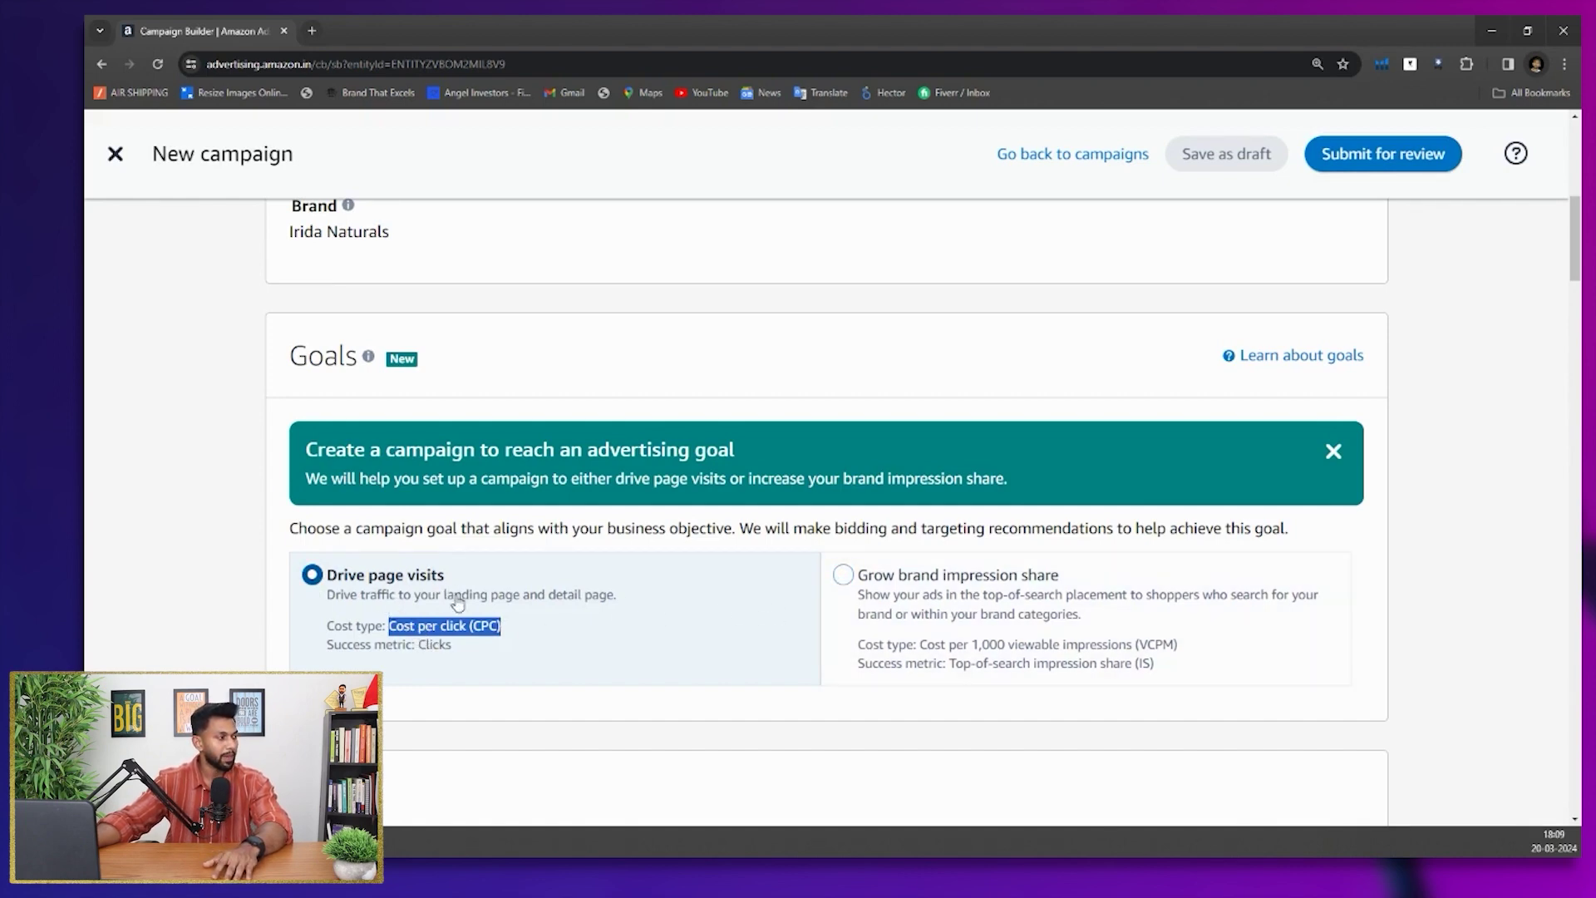
left_click(842, 574)
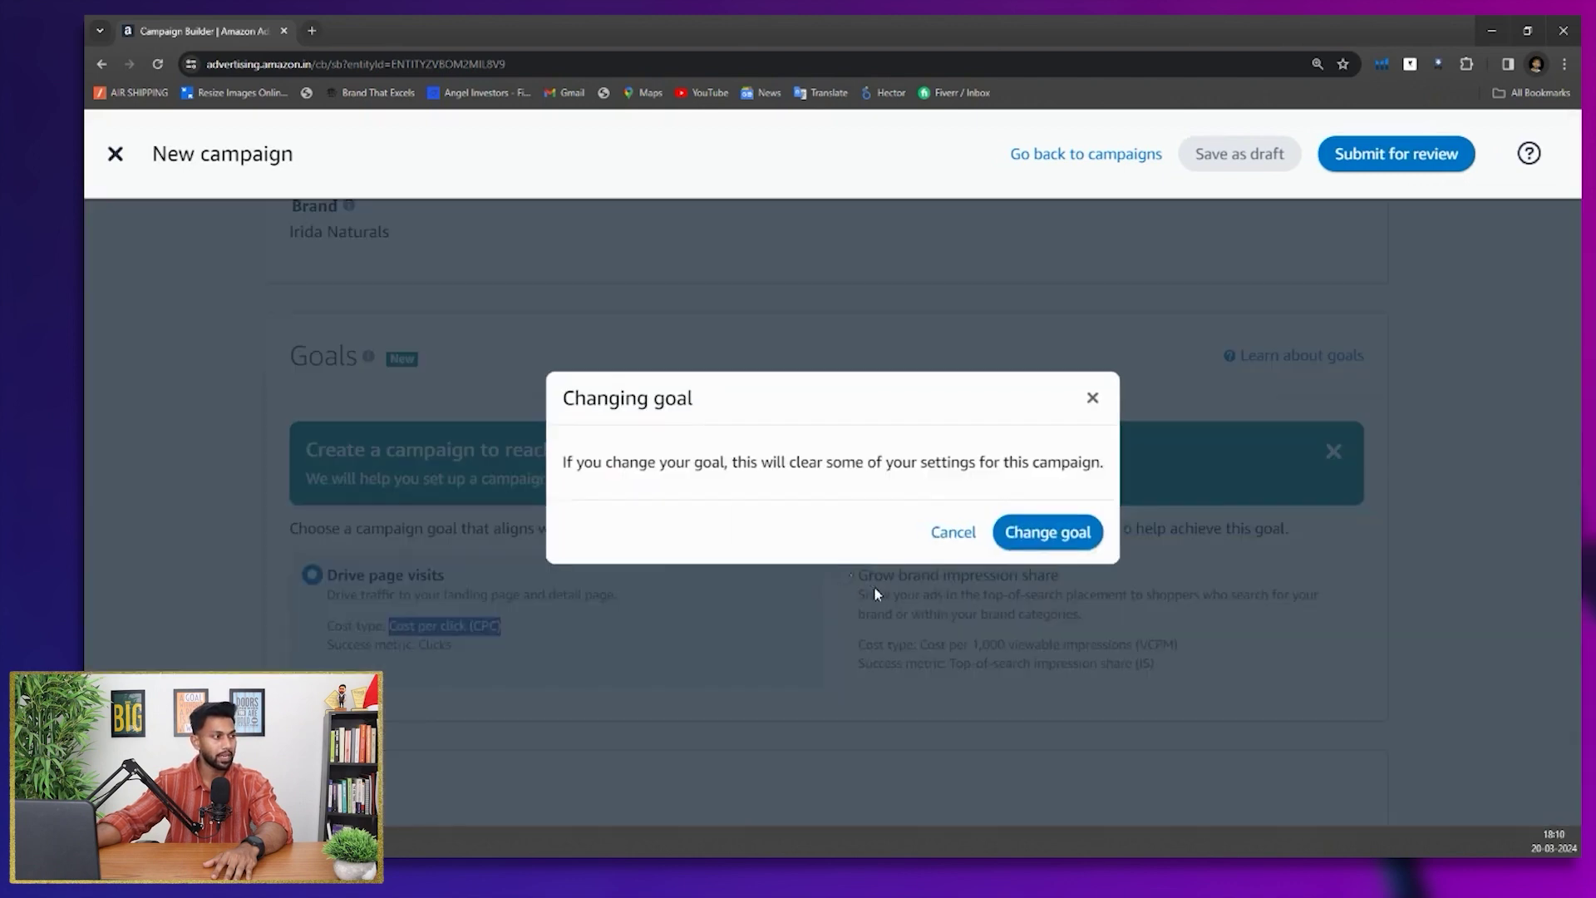
left_click(1092, 397)
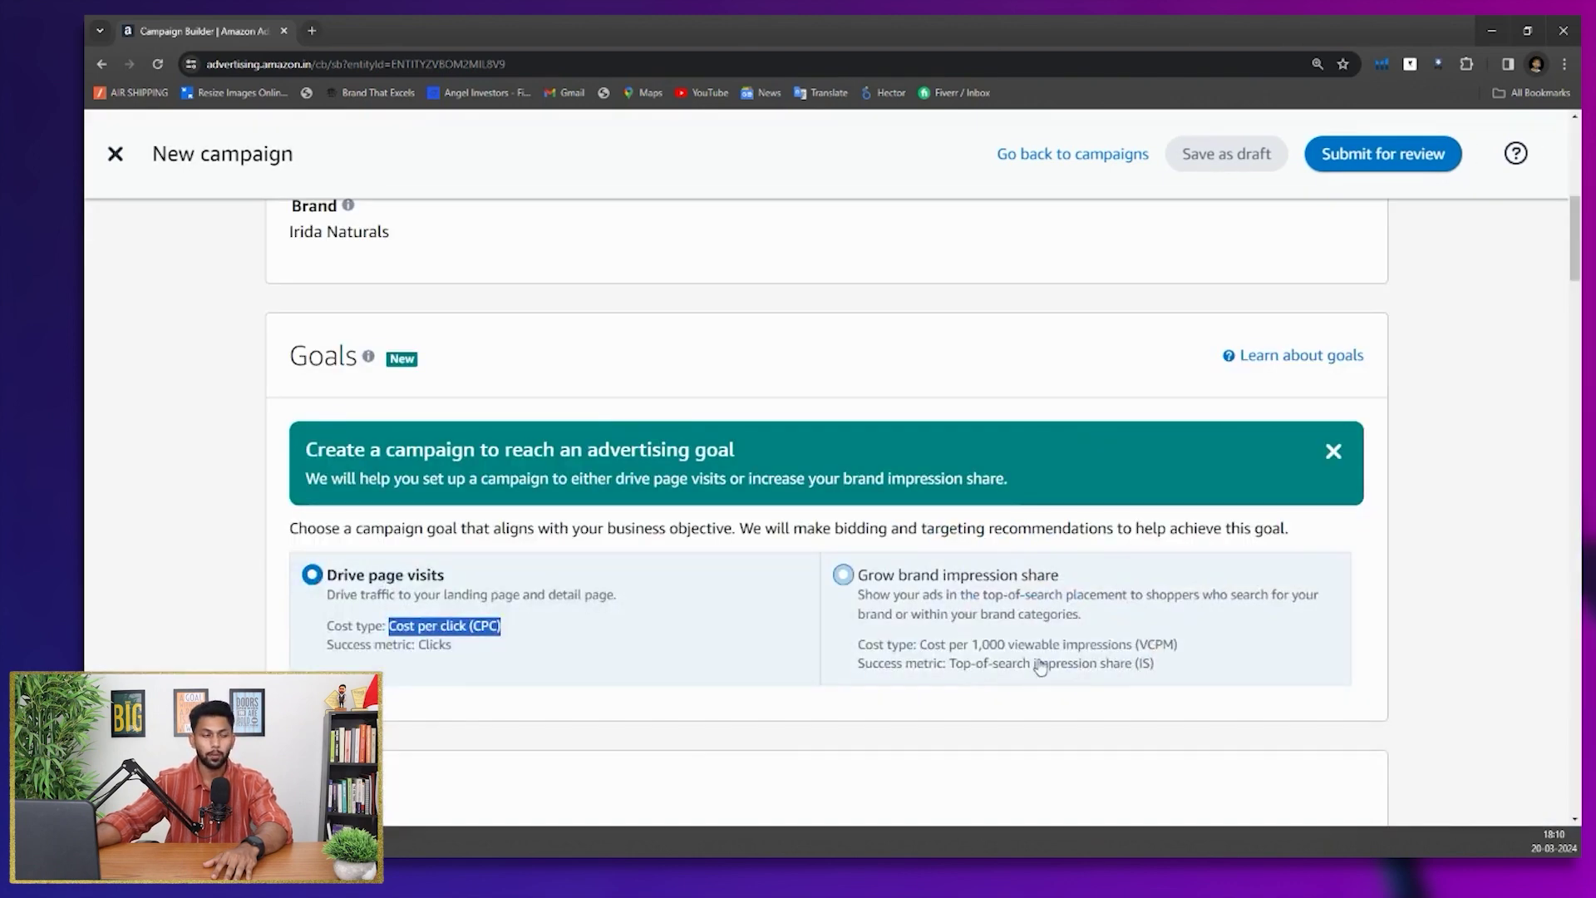
Turn off automated bidding to inspect the custom bid adjustment setting, and turn automated bidding back on
scroll(984, 665, "down", 5)
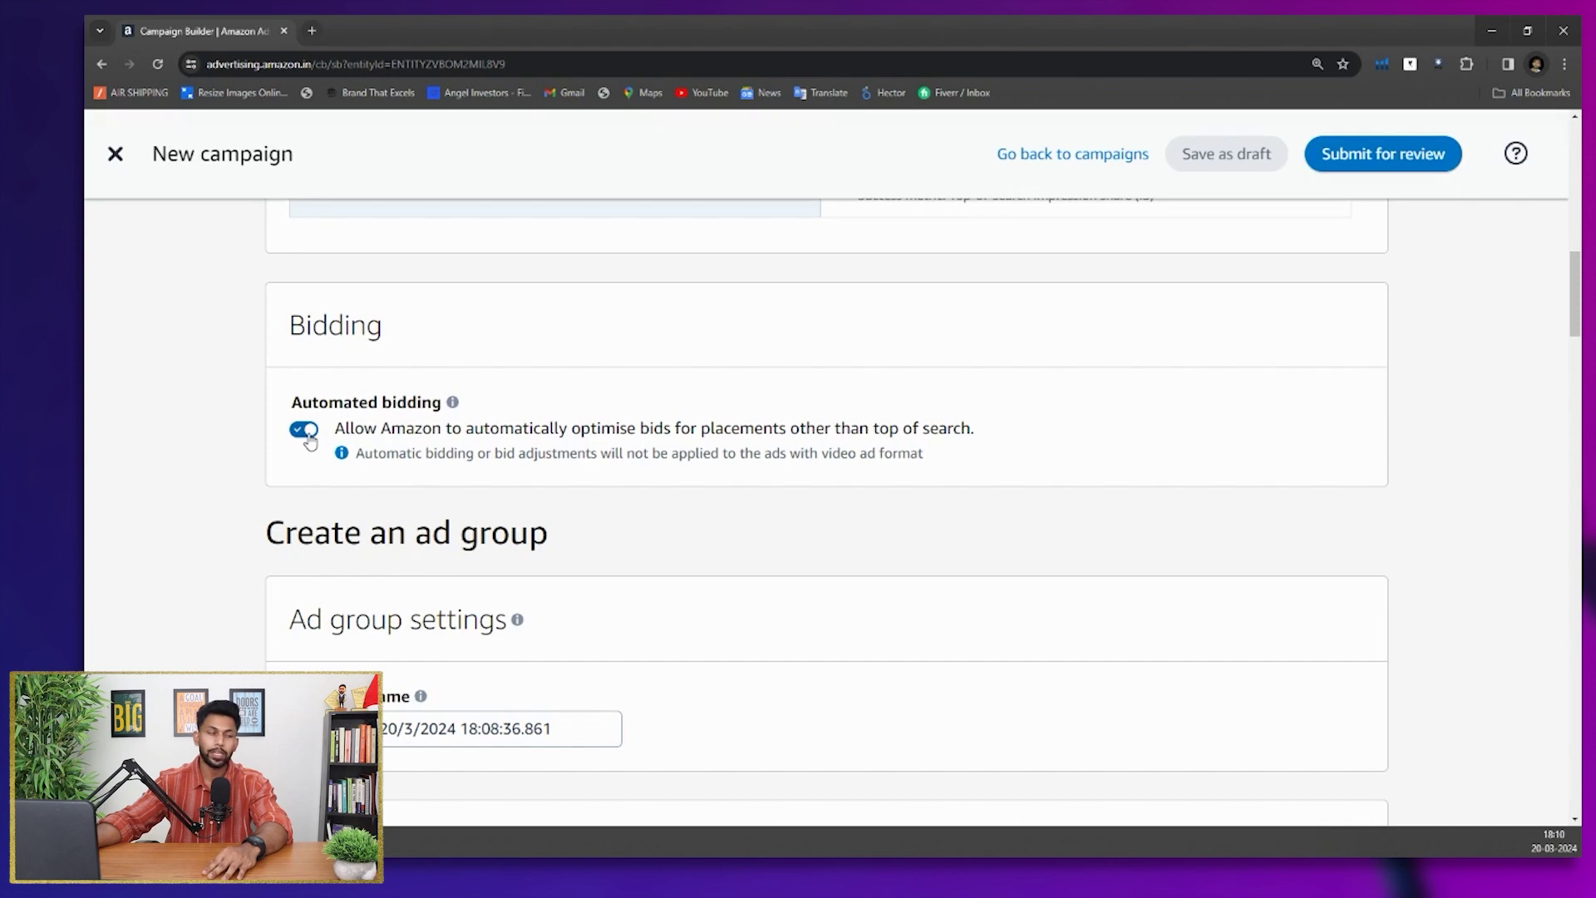
left_click(304, 430)
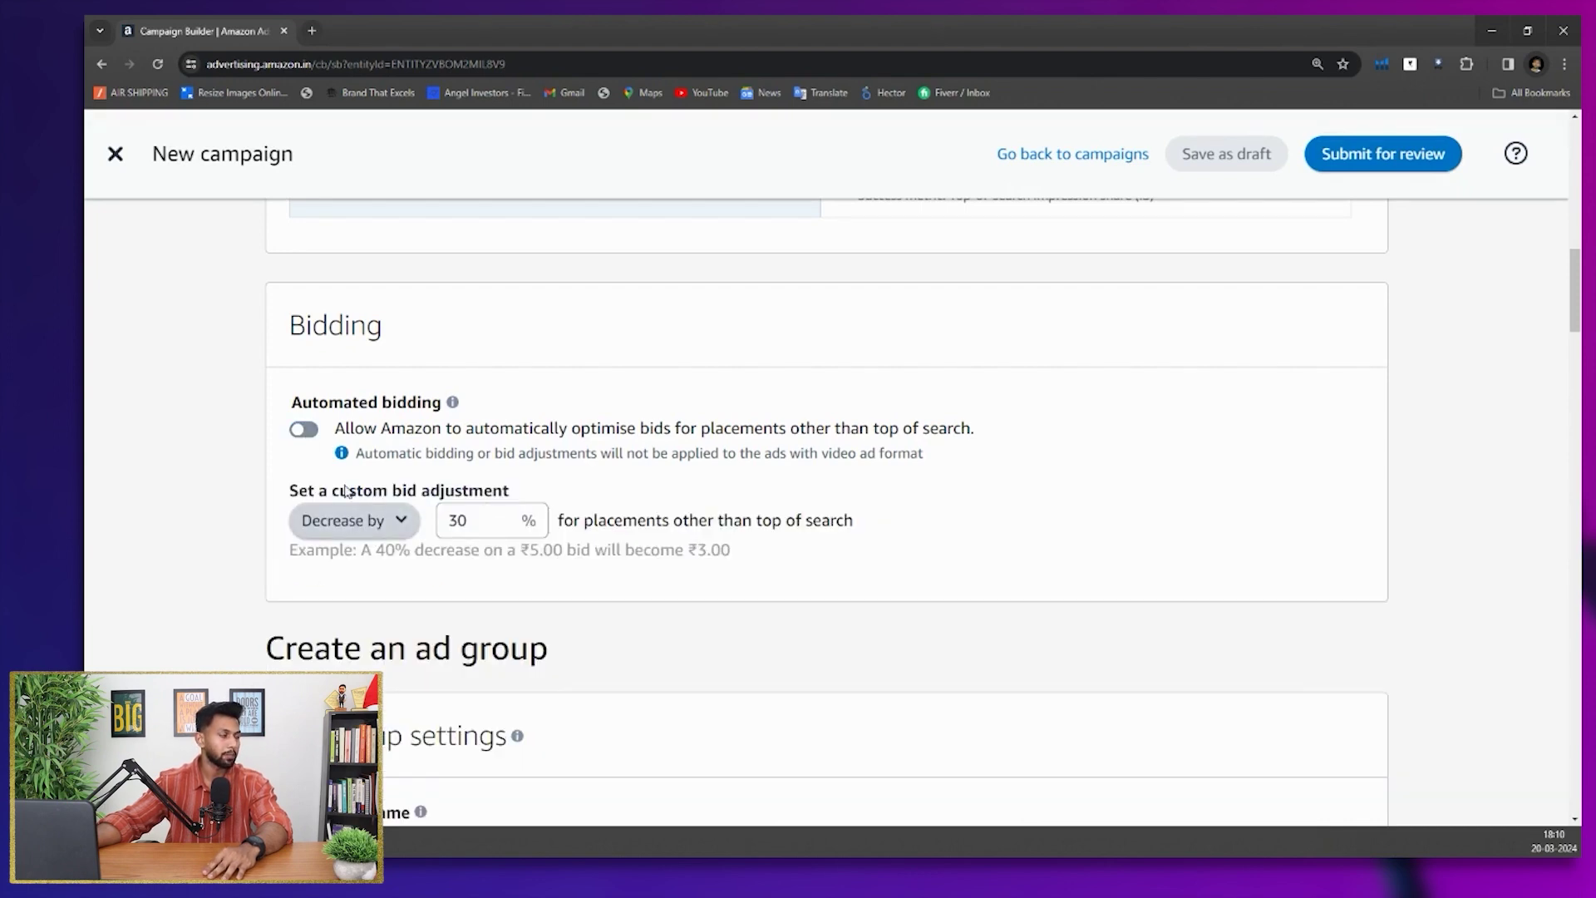
left_click(304, 429)
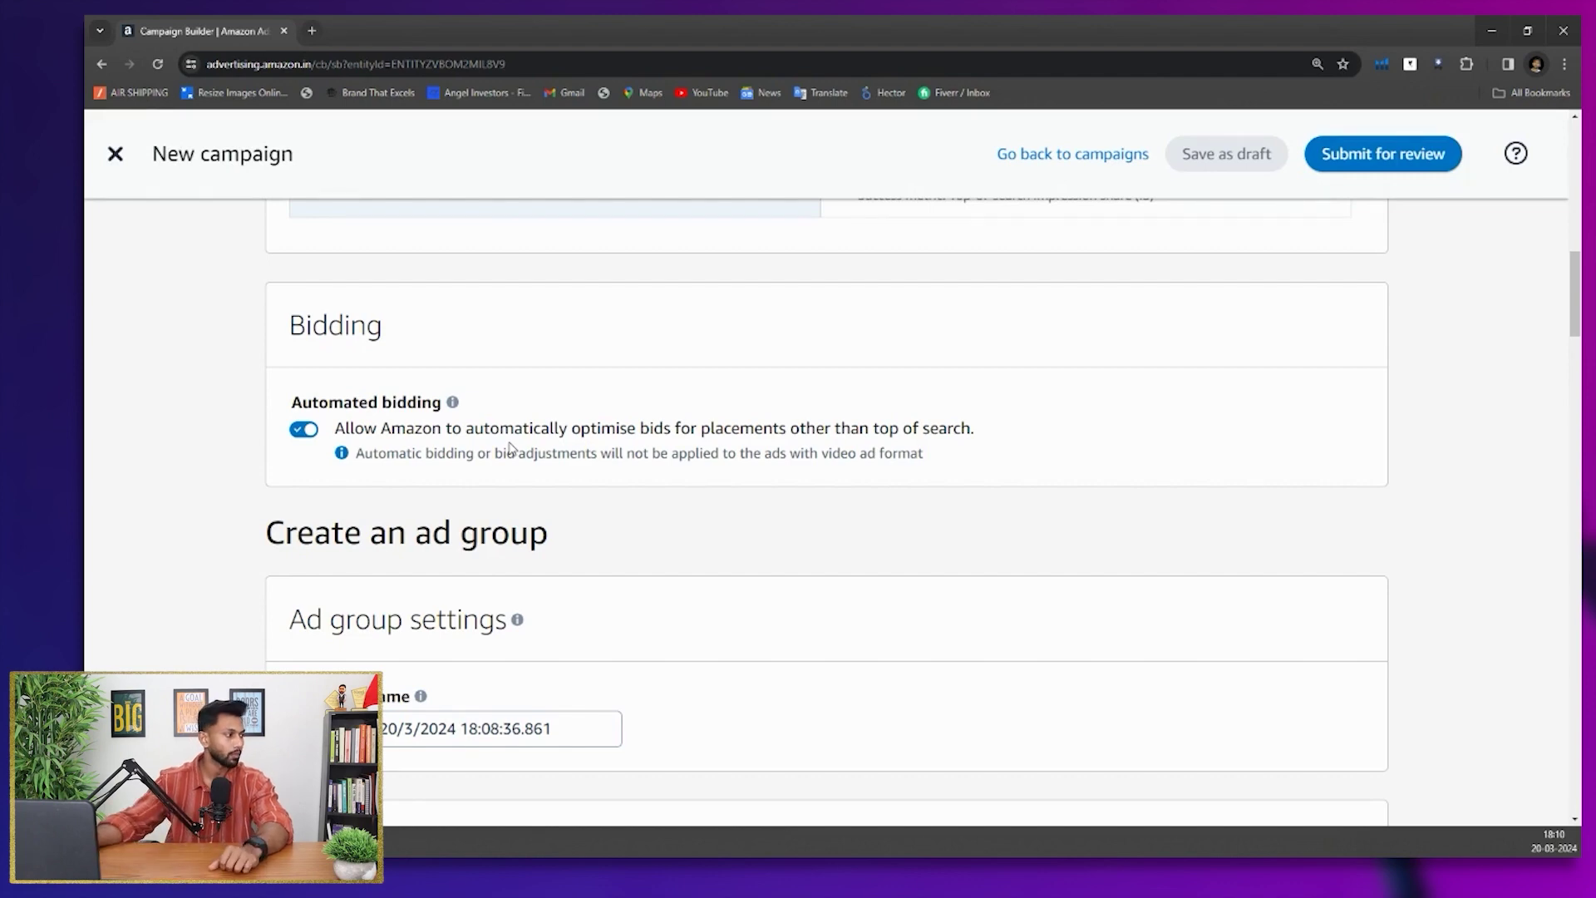
Choose Product collection as the ad group's ad format
scroll(510, 449, "down", 3)
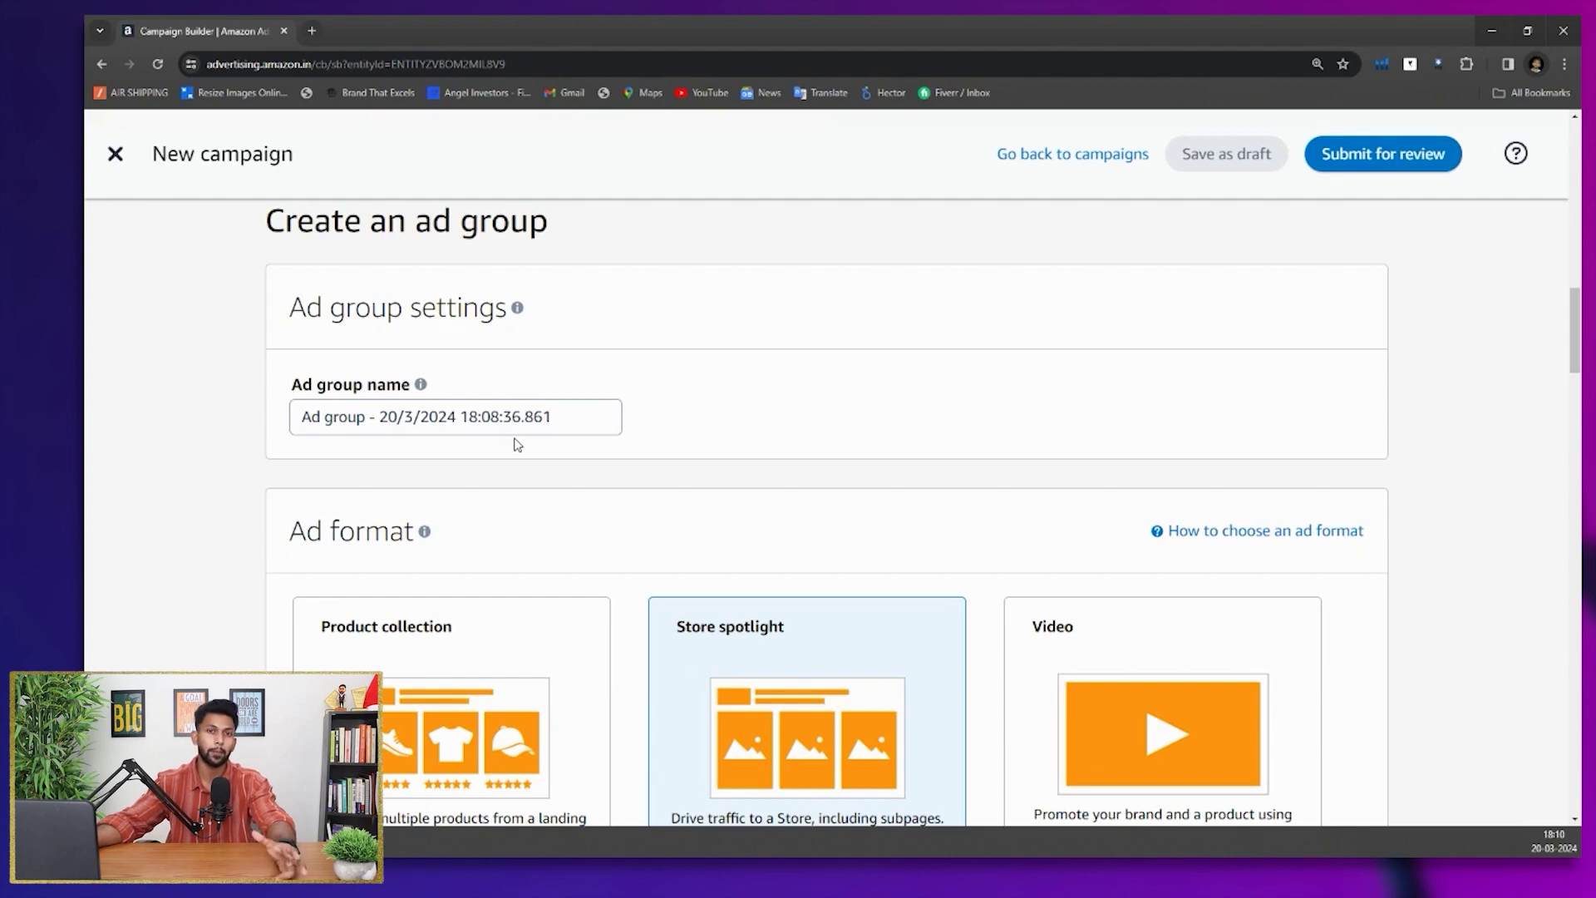
scroll(516, 444, "down", 4)
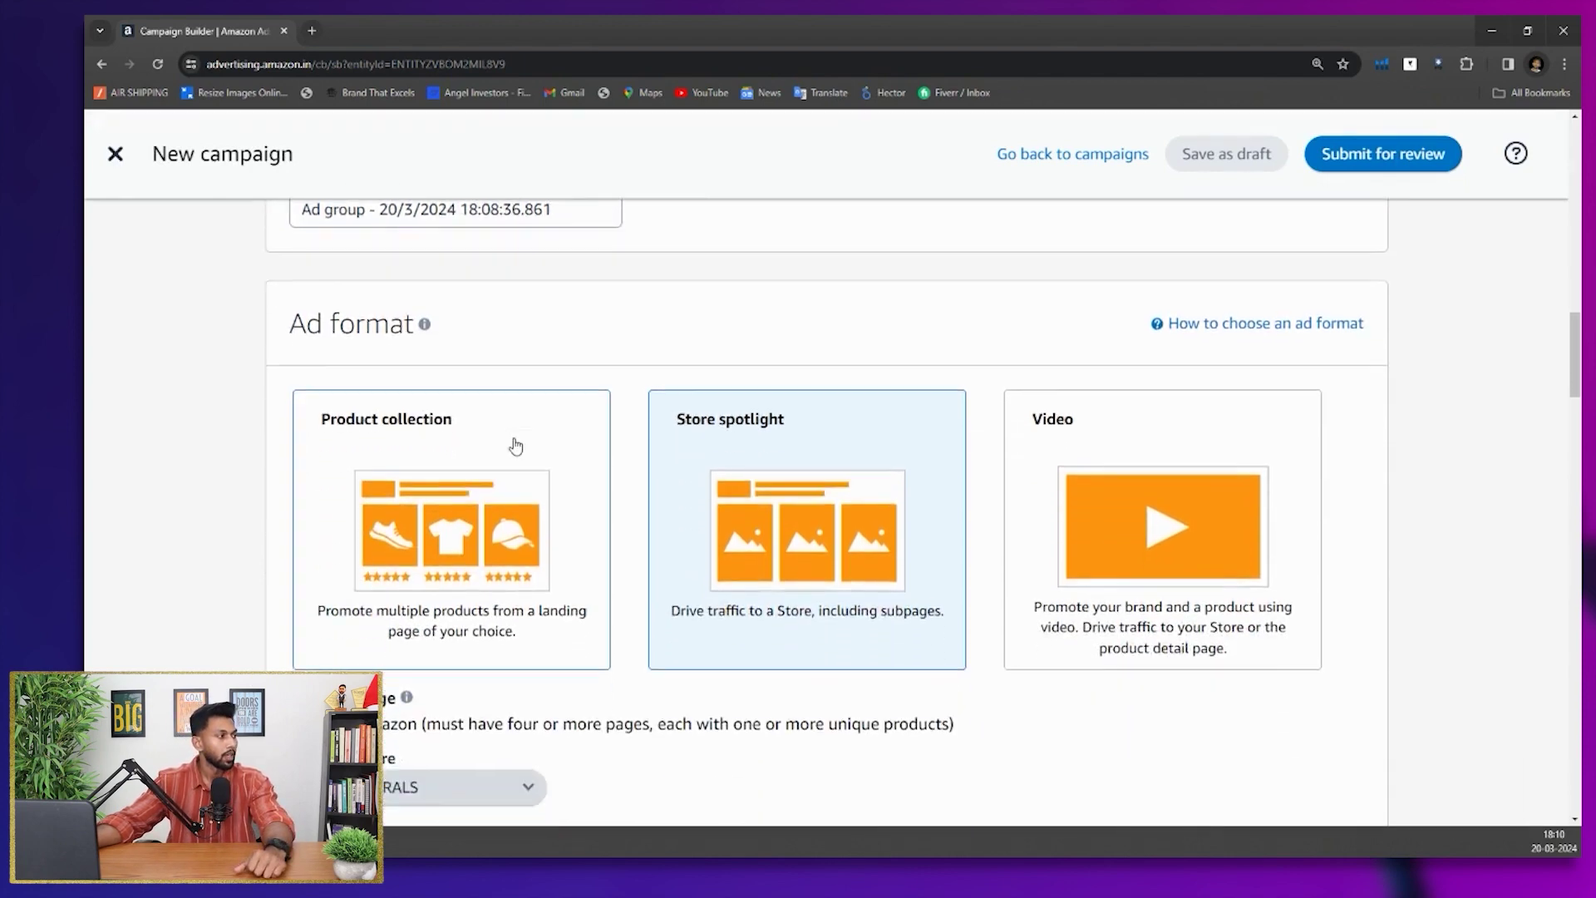
scroll(515, 441, "up", 1)
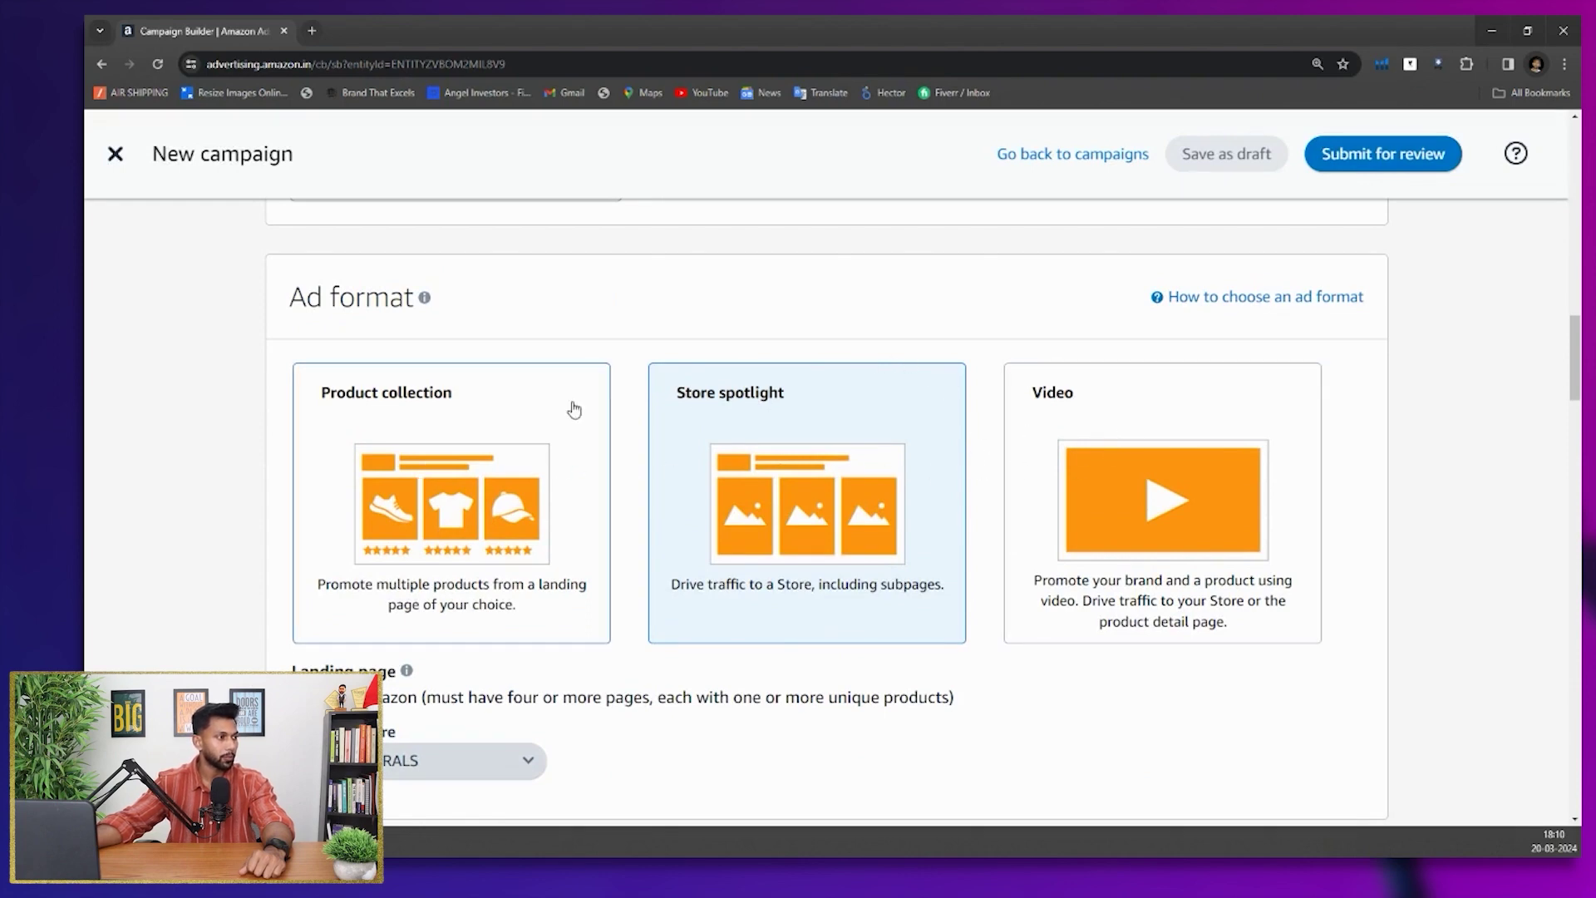
left_click(482, 429)
Add the wheat straw bowl set, the Soft Beige cutlery set and the MultiColour tea cups to the new landing page's products
scroll(556, 400, "down", 6)
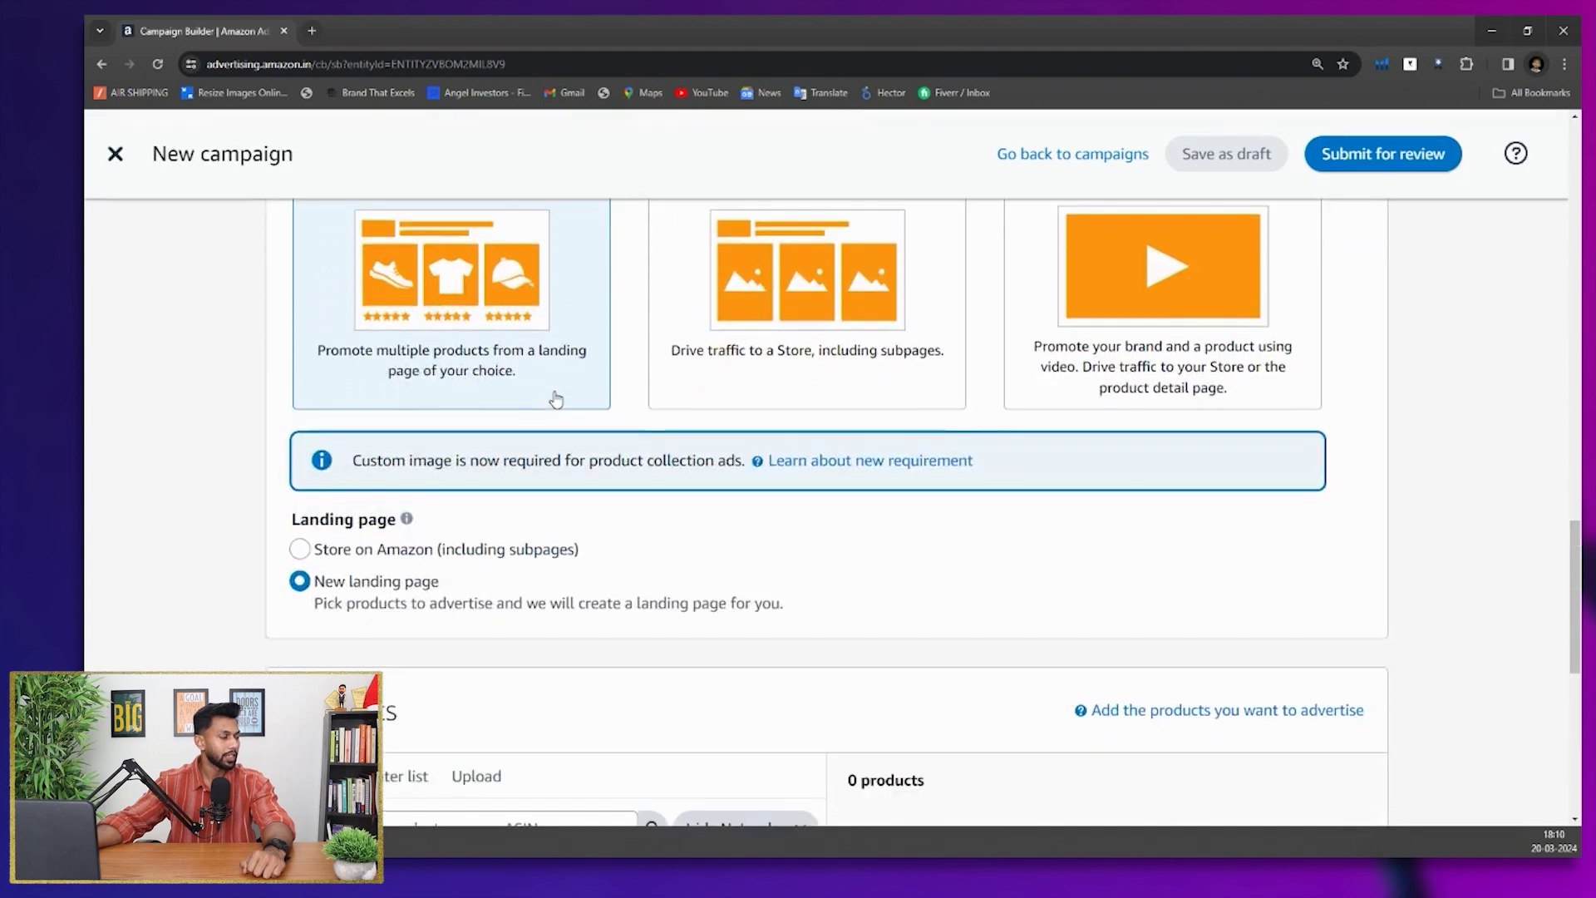
scroll(556, 400, "down", 2)
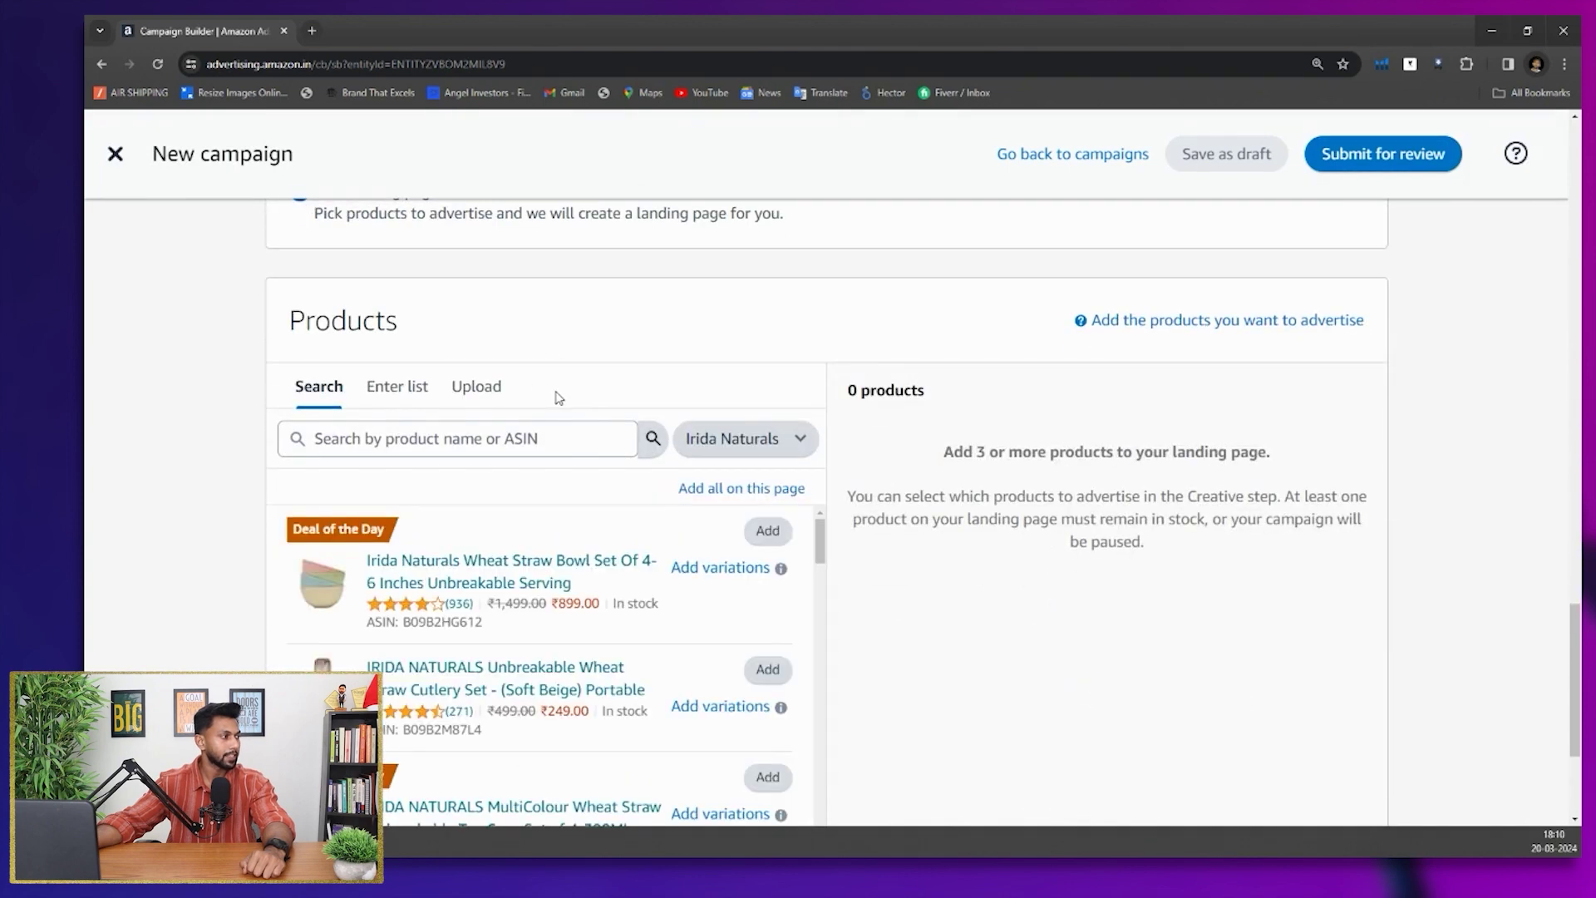
left_click(770, 532)
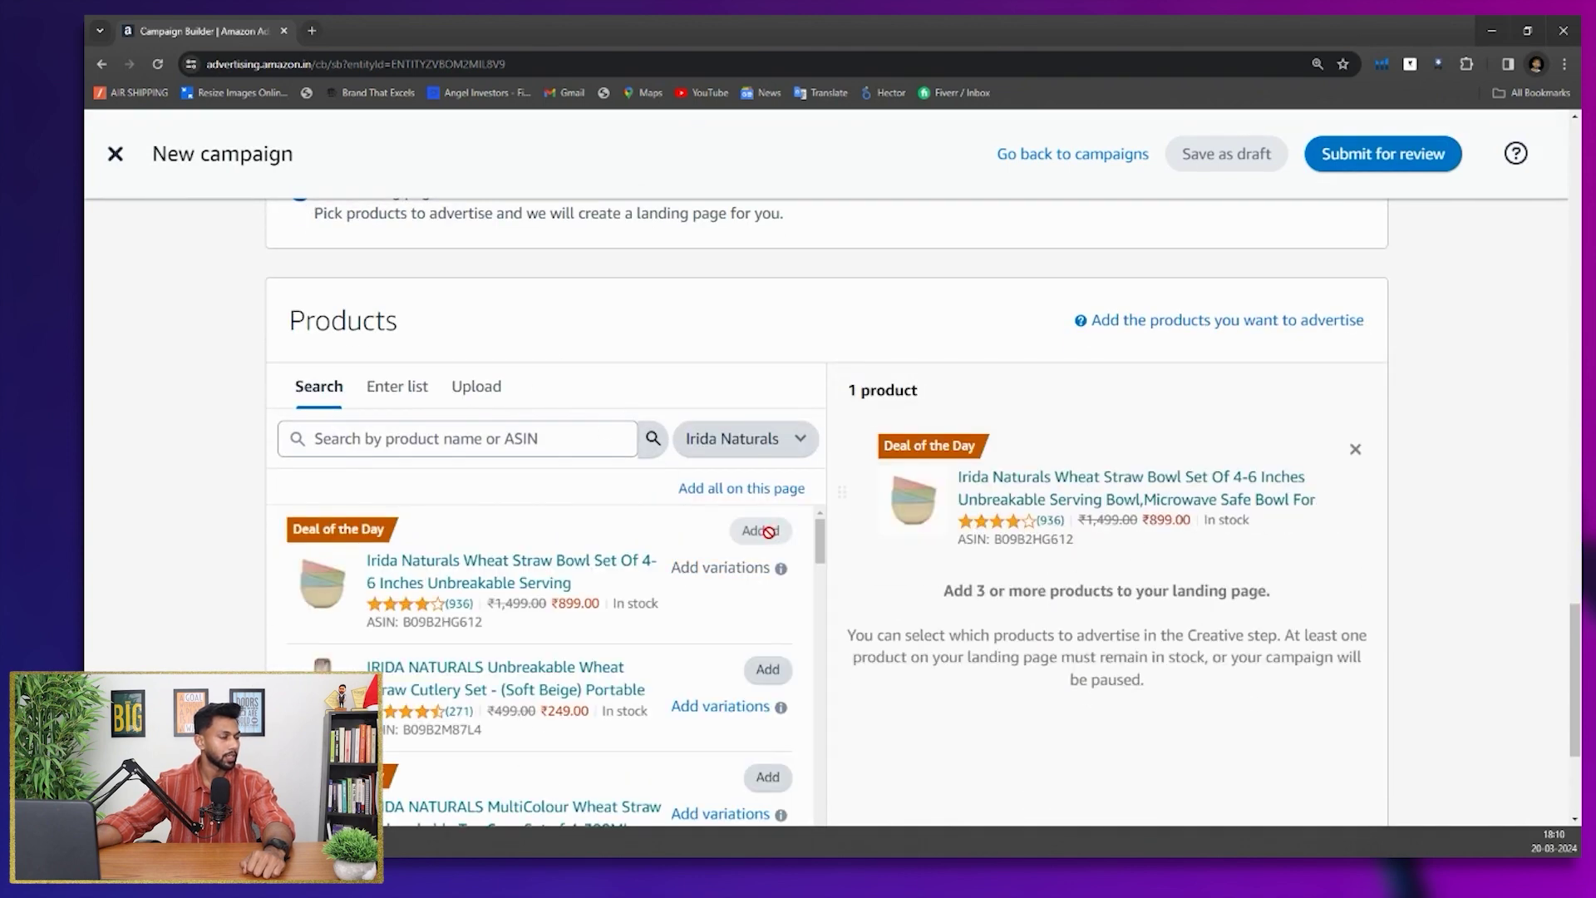
left_click(767, 670)
scroll(764, 665, "down", 2)
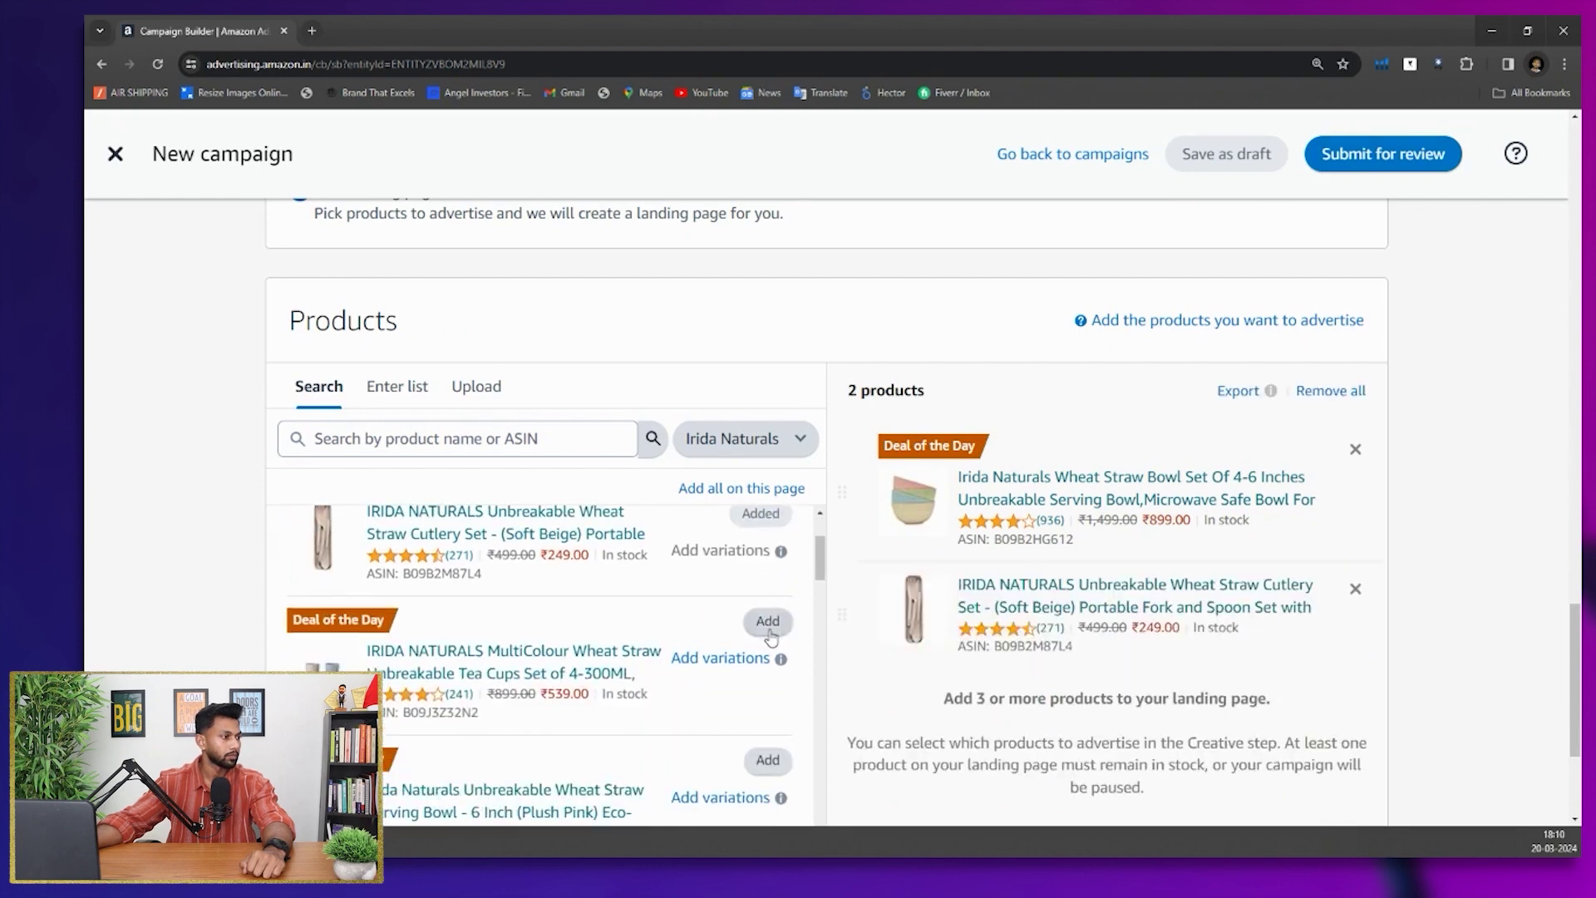
left_click(767, 623)
Set the ad's landing page to Store on Amazon (including subpages)
scroll(702, 458, "up", 4)
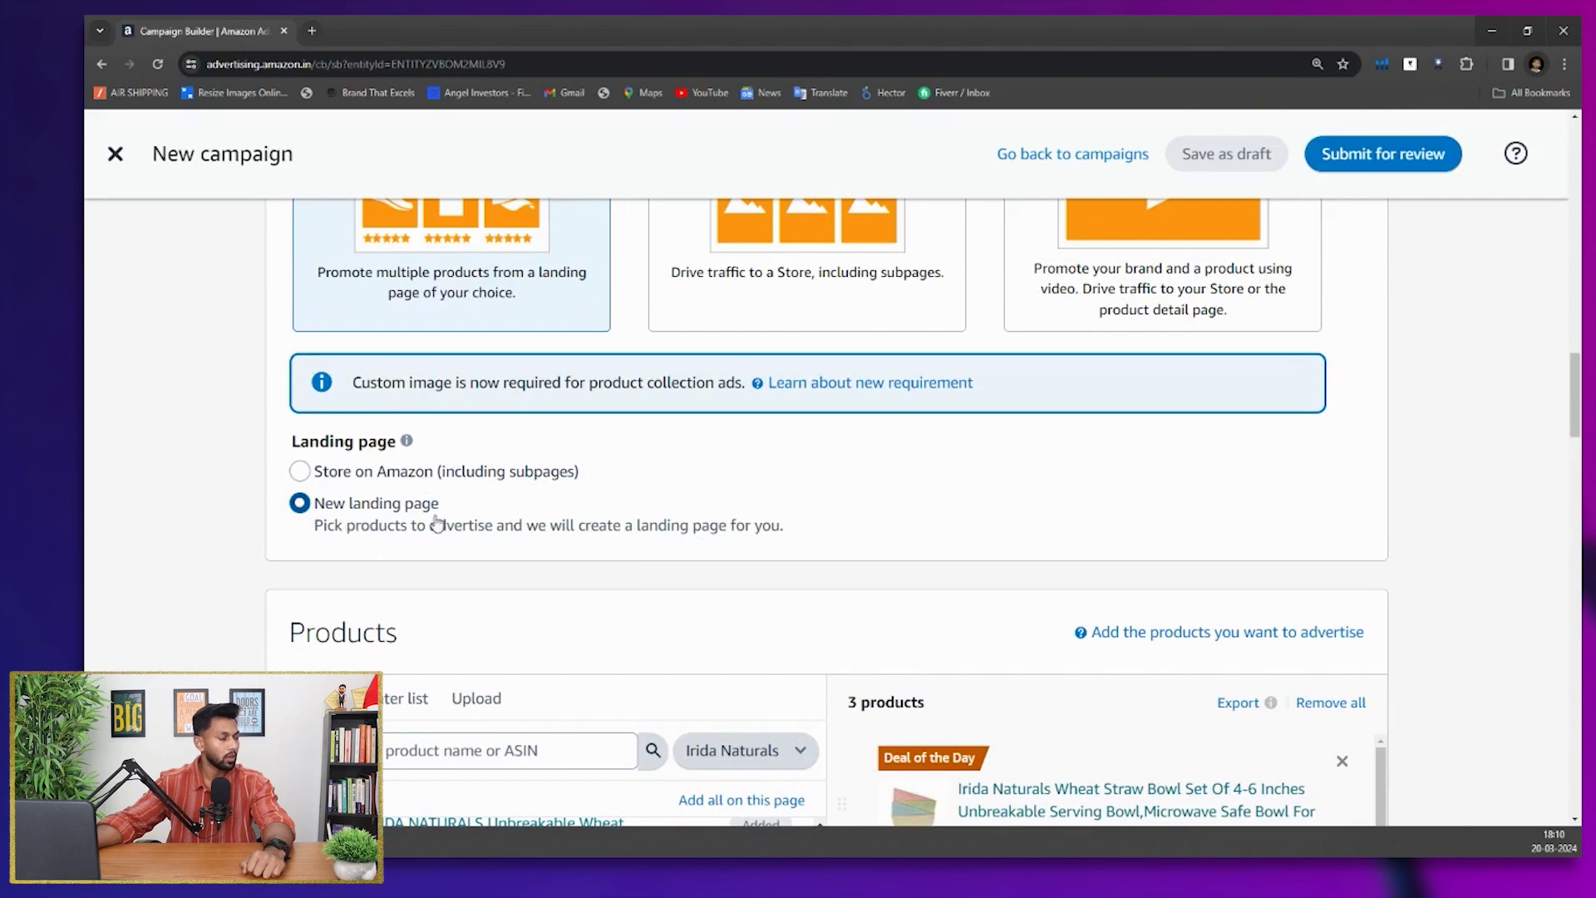
left_click(300, 473)
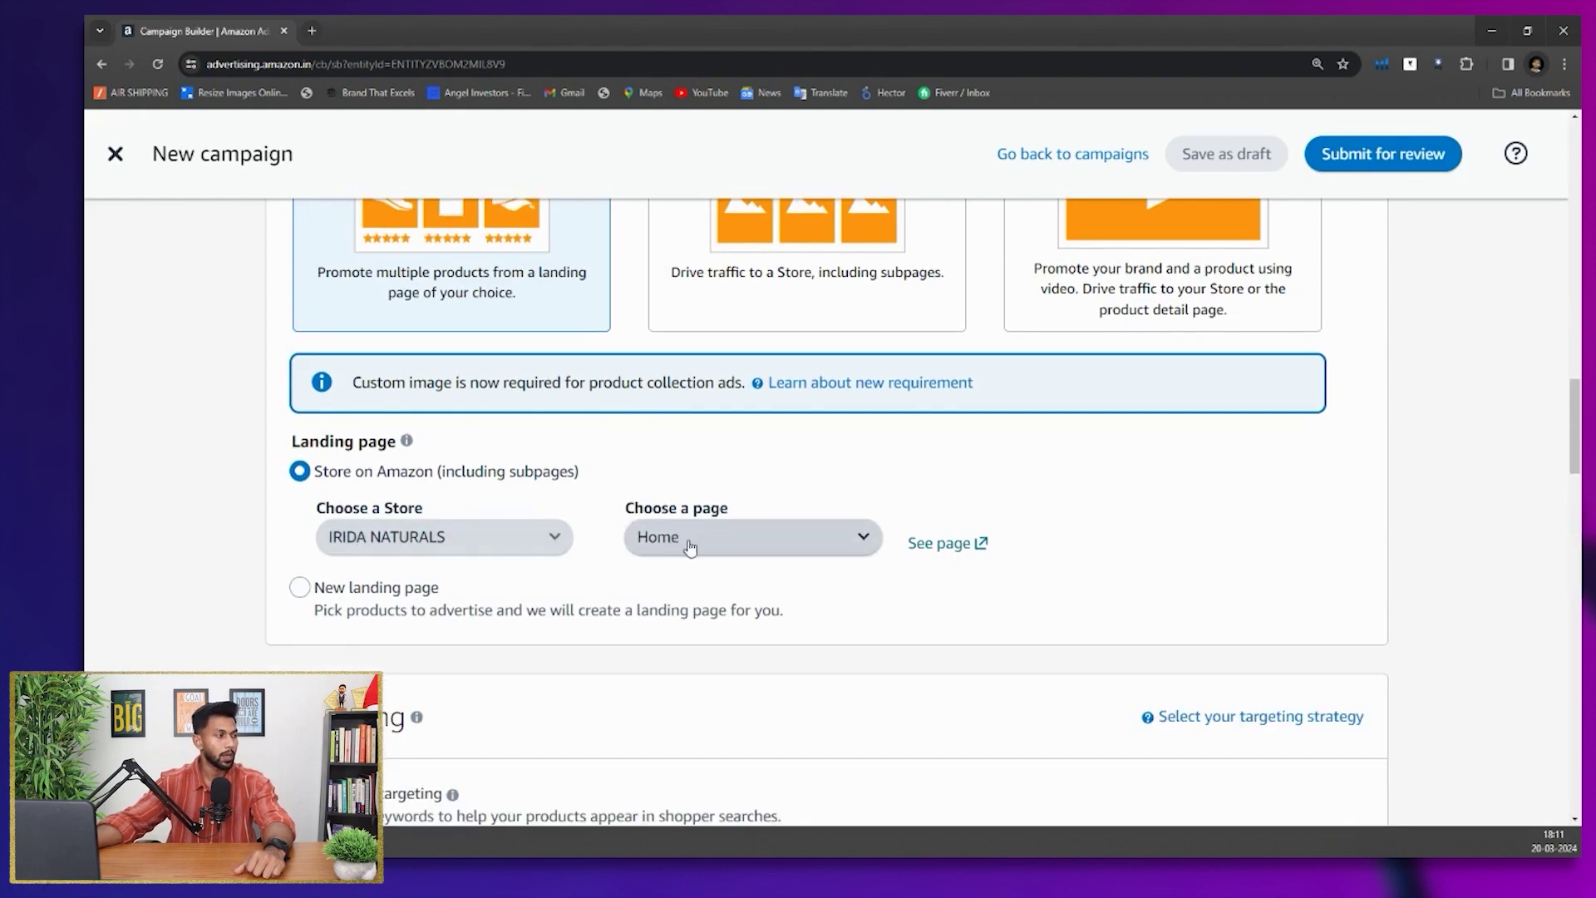
scroll(1013, 532, "down", 6)
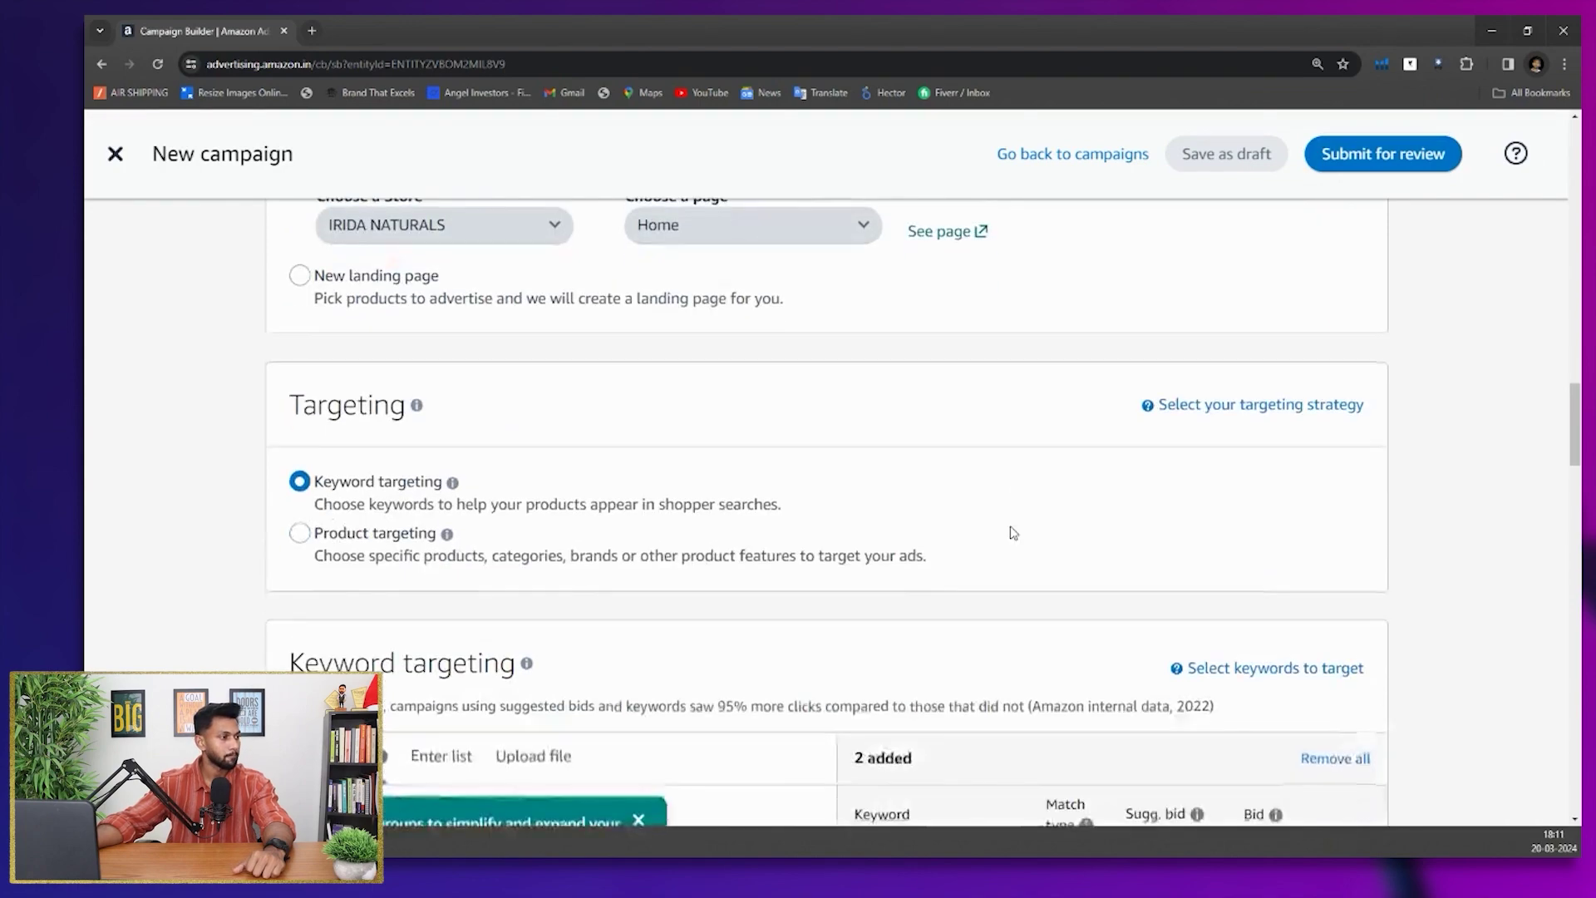
Preview the product collection ad's creative in the mobile and desktop top-of-search placements
scroll(1013, 533, "down", 15)
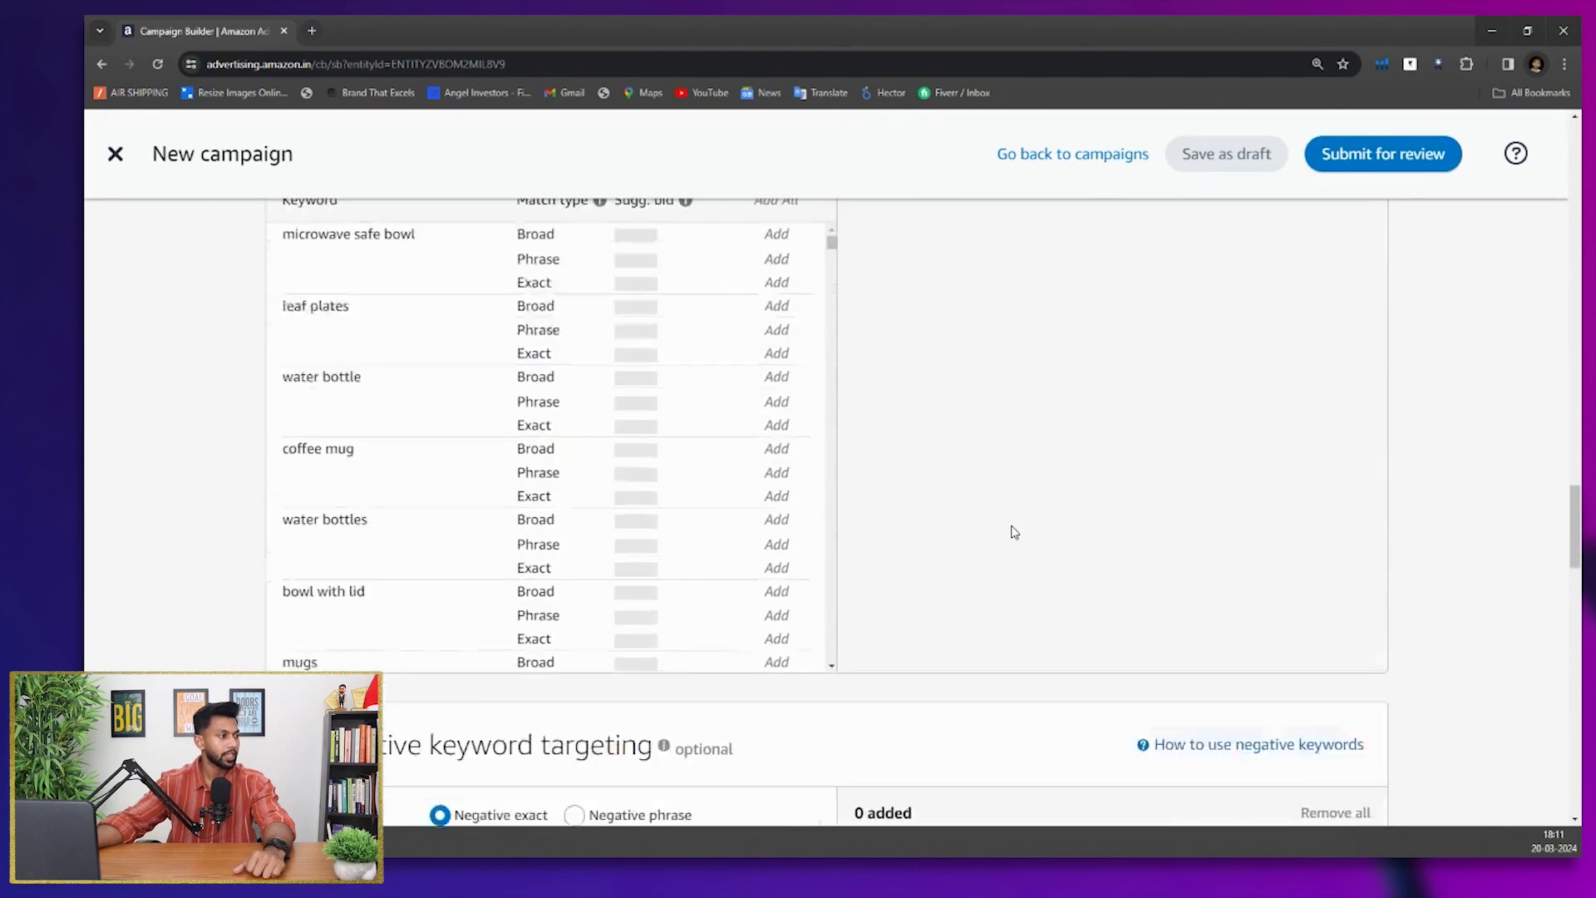
scroll(1014, 533, "down", 15)
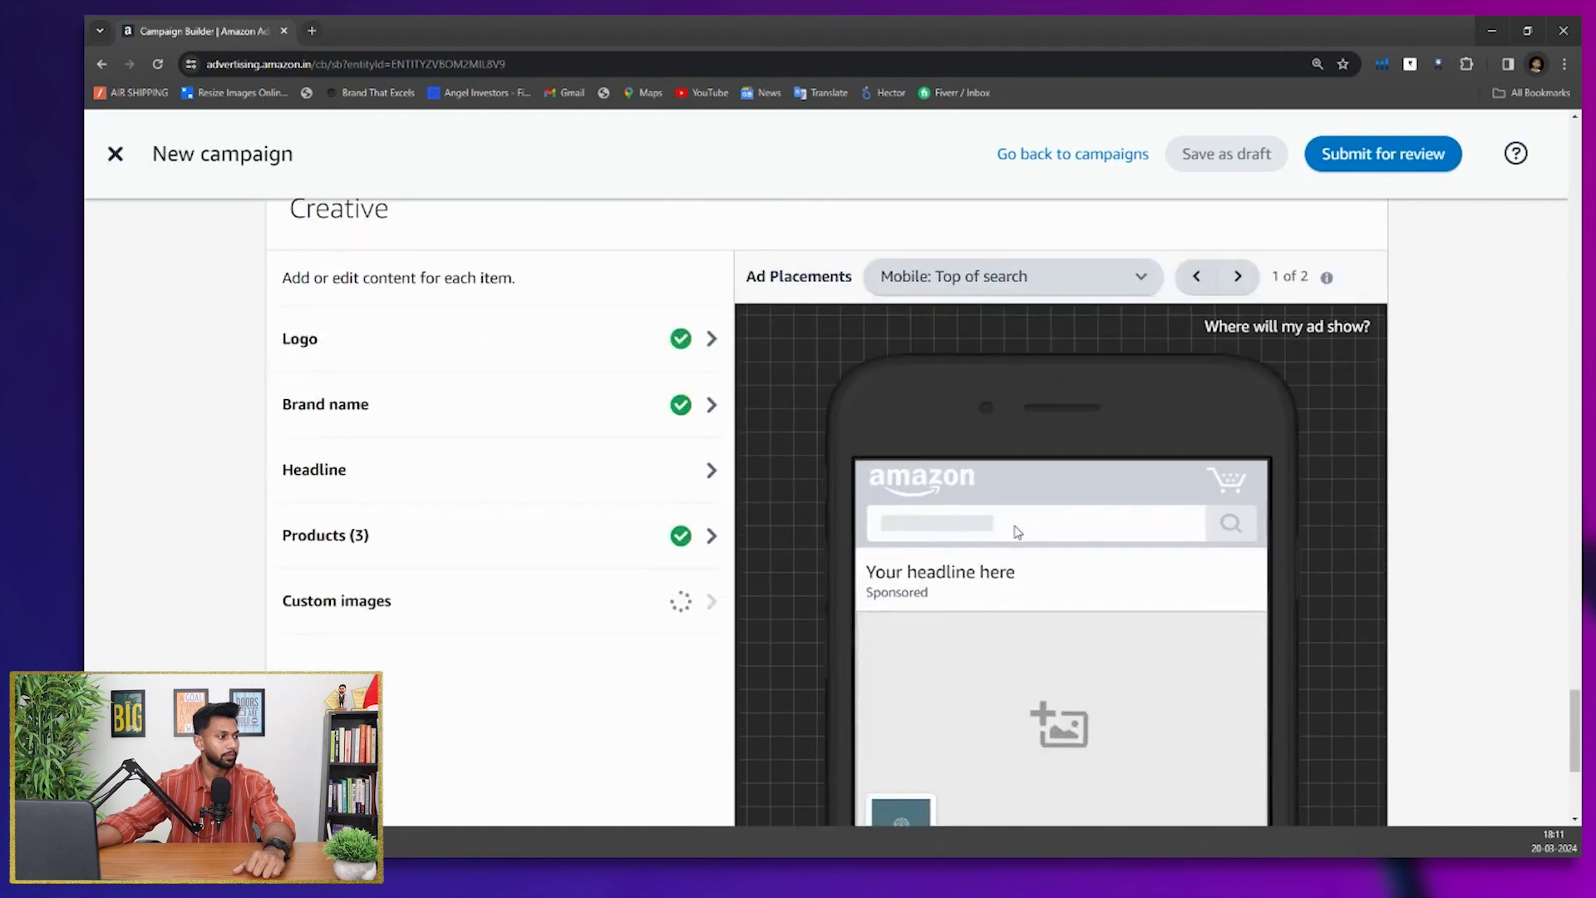
scroll(669, 519, "up", 3)
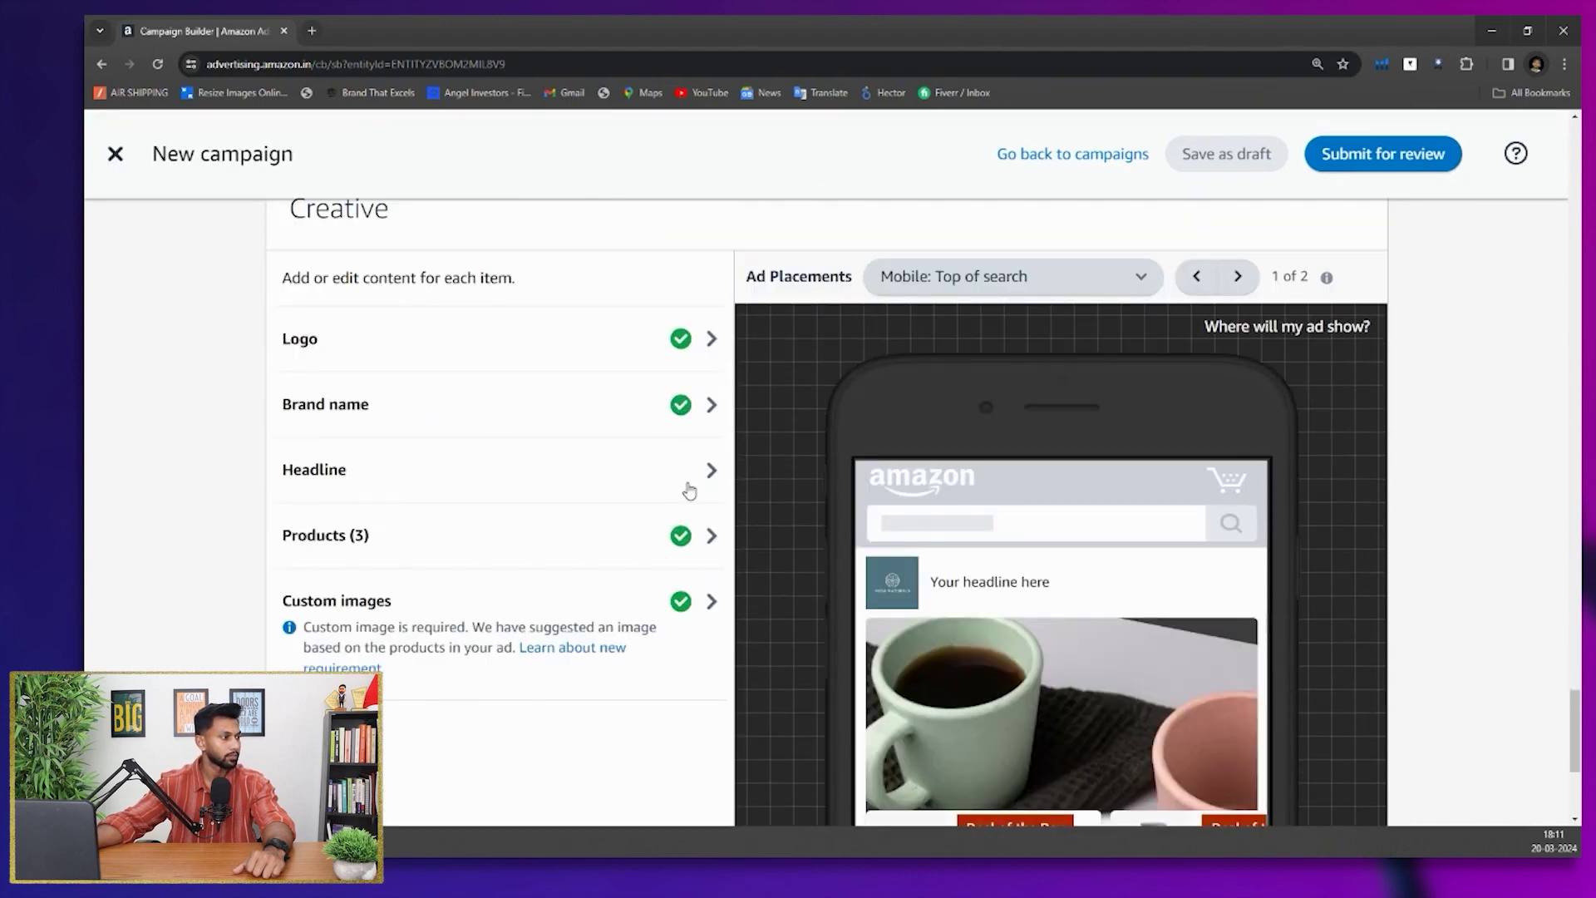
scroll(740, 477, "down", 2)
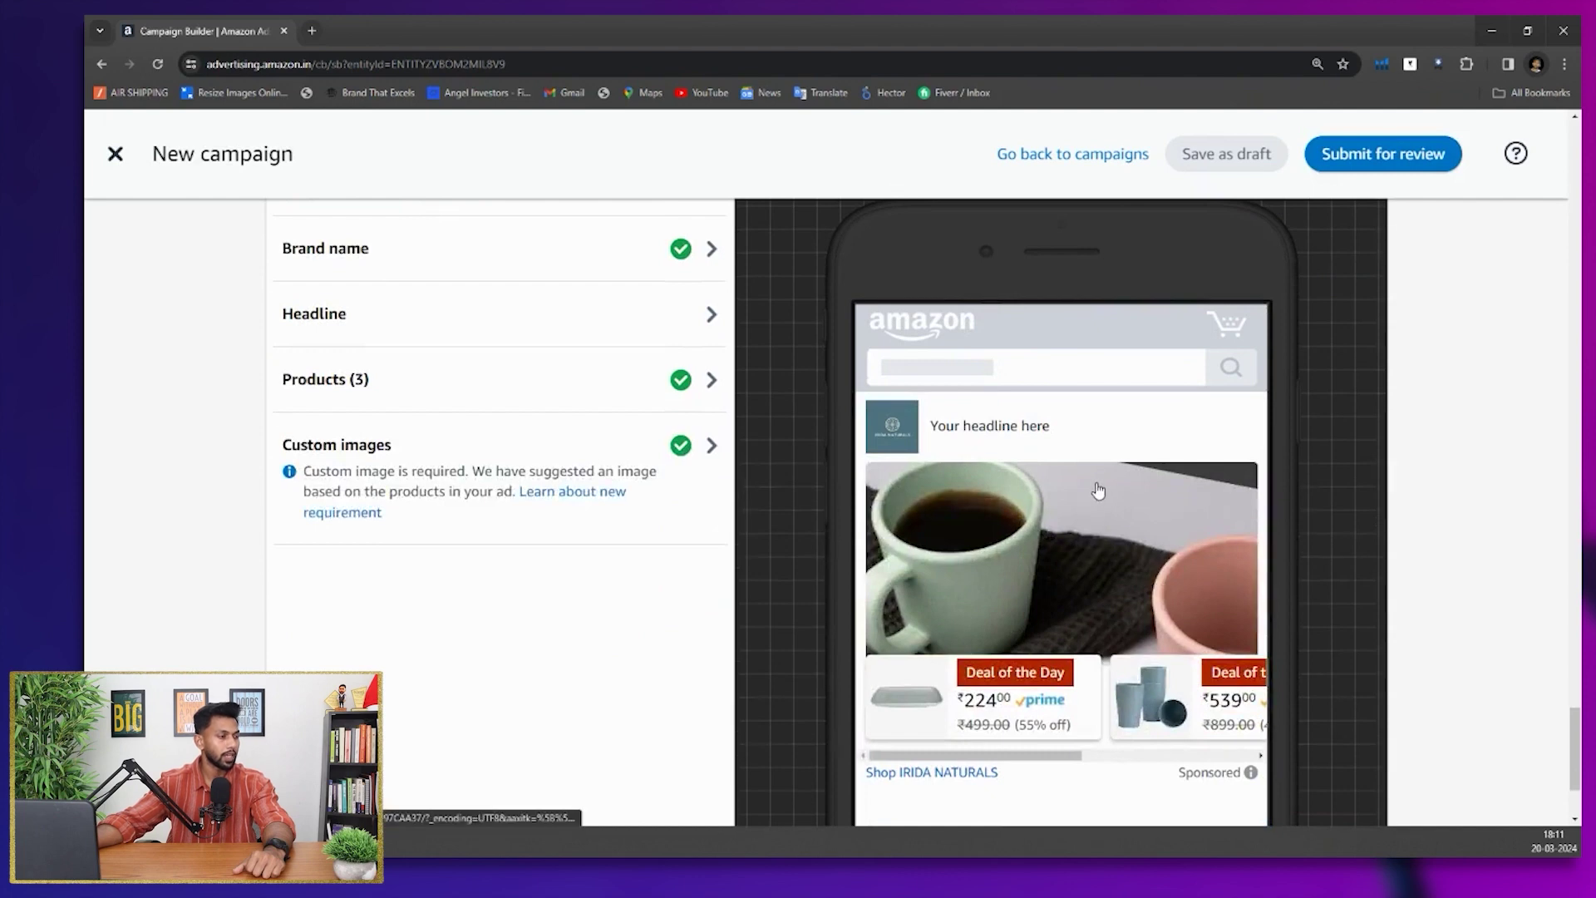
scroll(1166, 565, "up", 3)
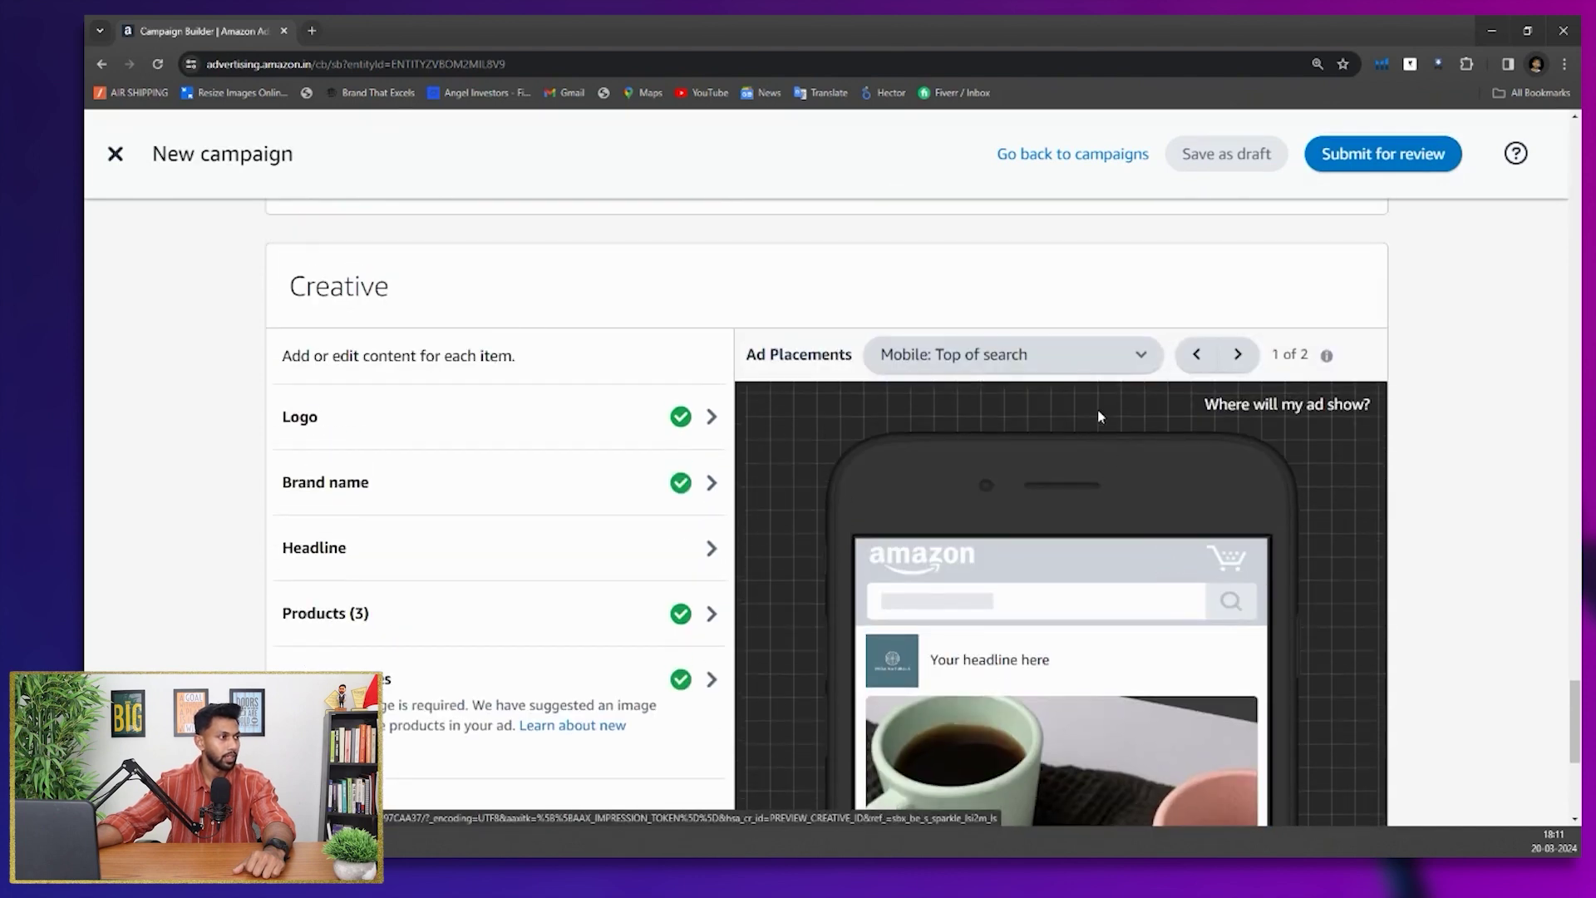
left_click(1226, 372)
scroll(1097, 499, "down", 3)
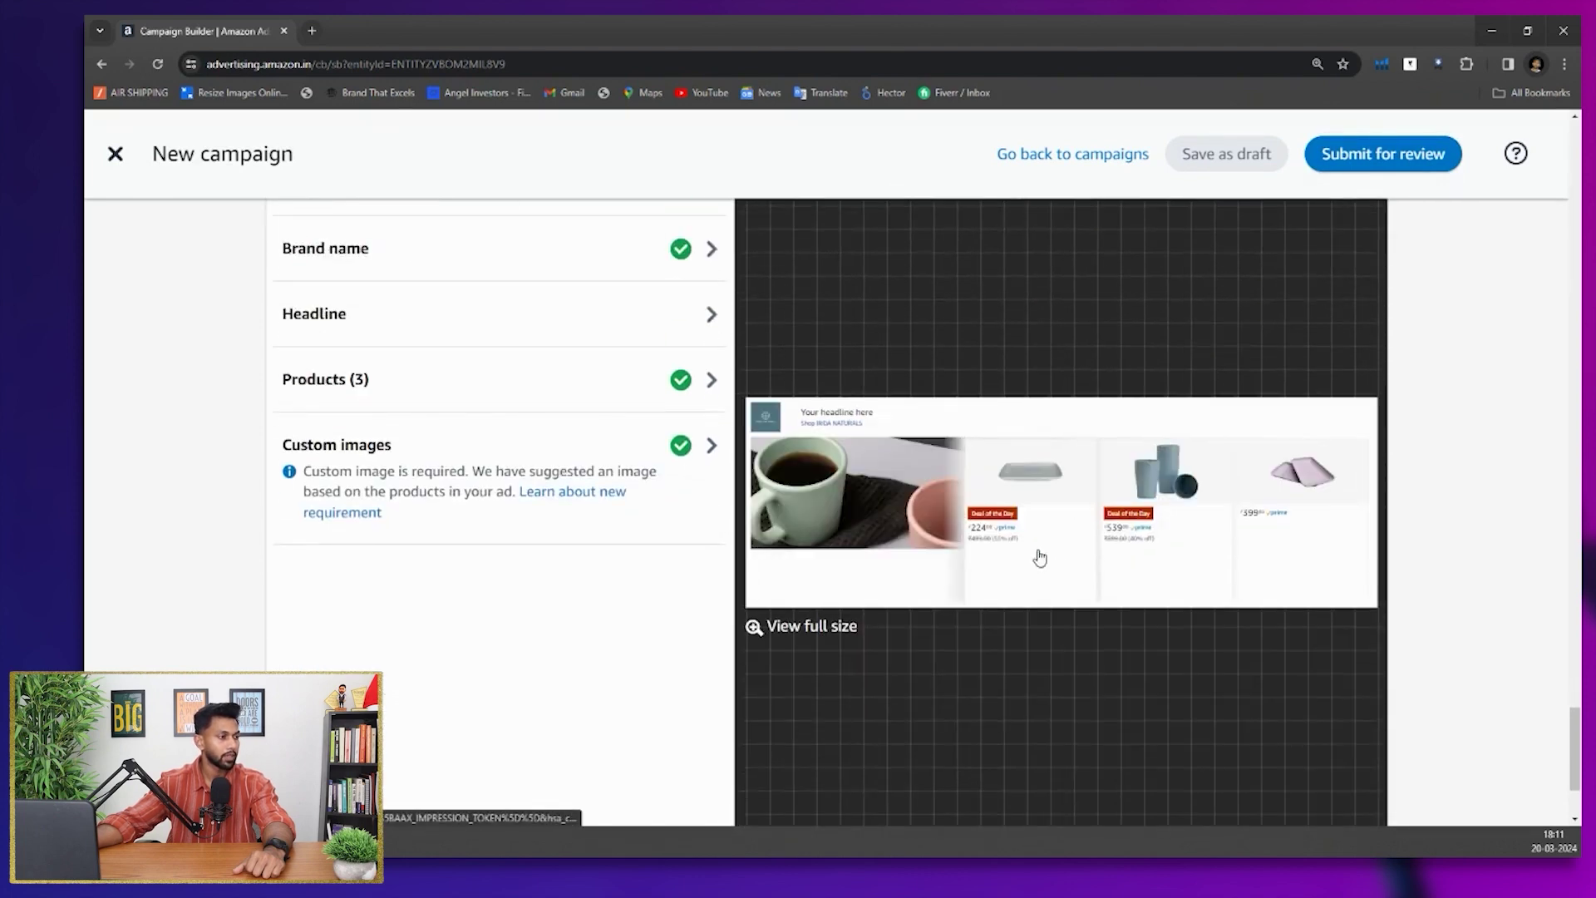
scroll(665, 606, "up", 15)
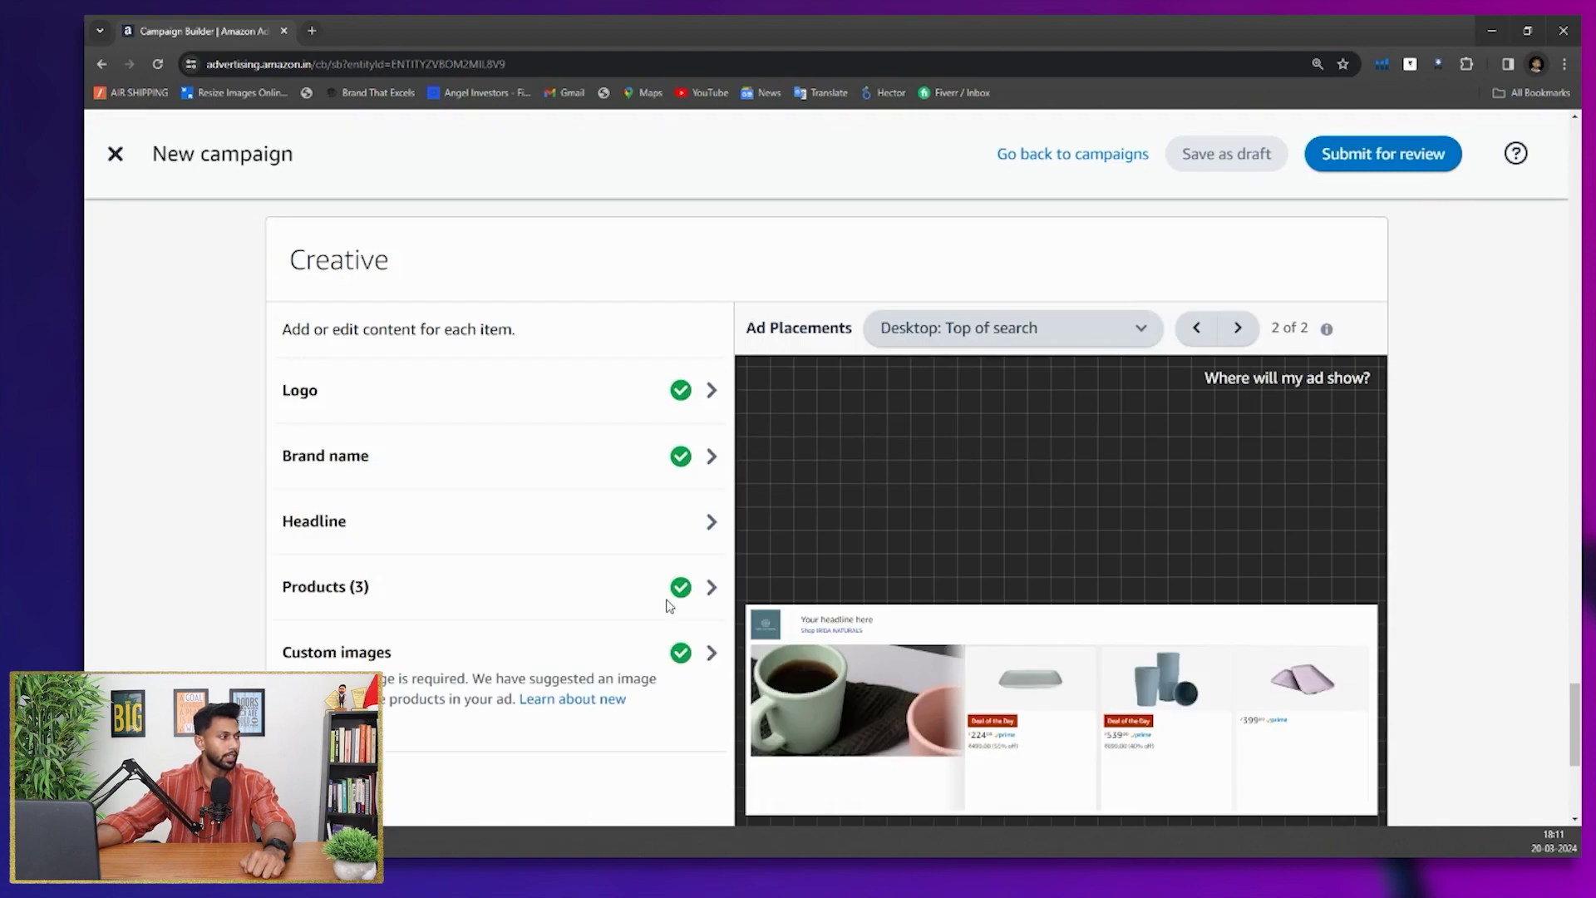
Switch the campaign's targeting to Product targeting and bring up its category suggestions
scroll(666, 606, "up", 15)
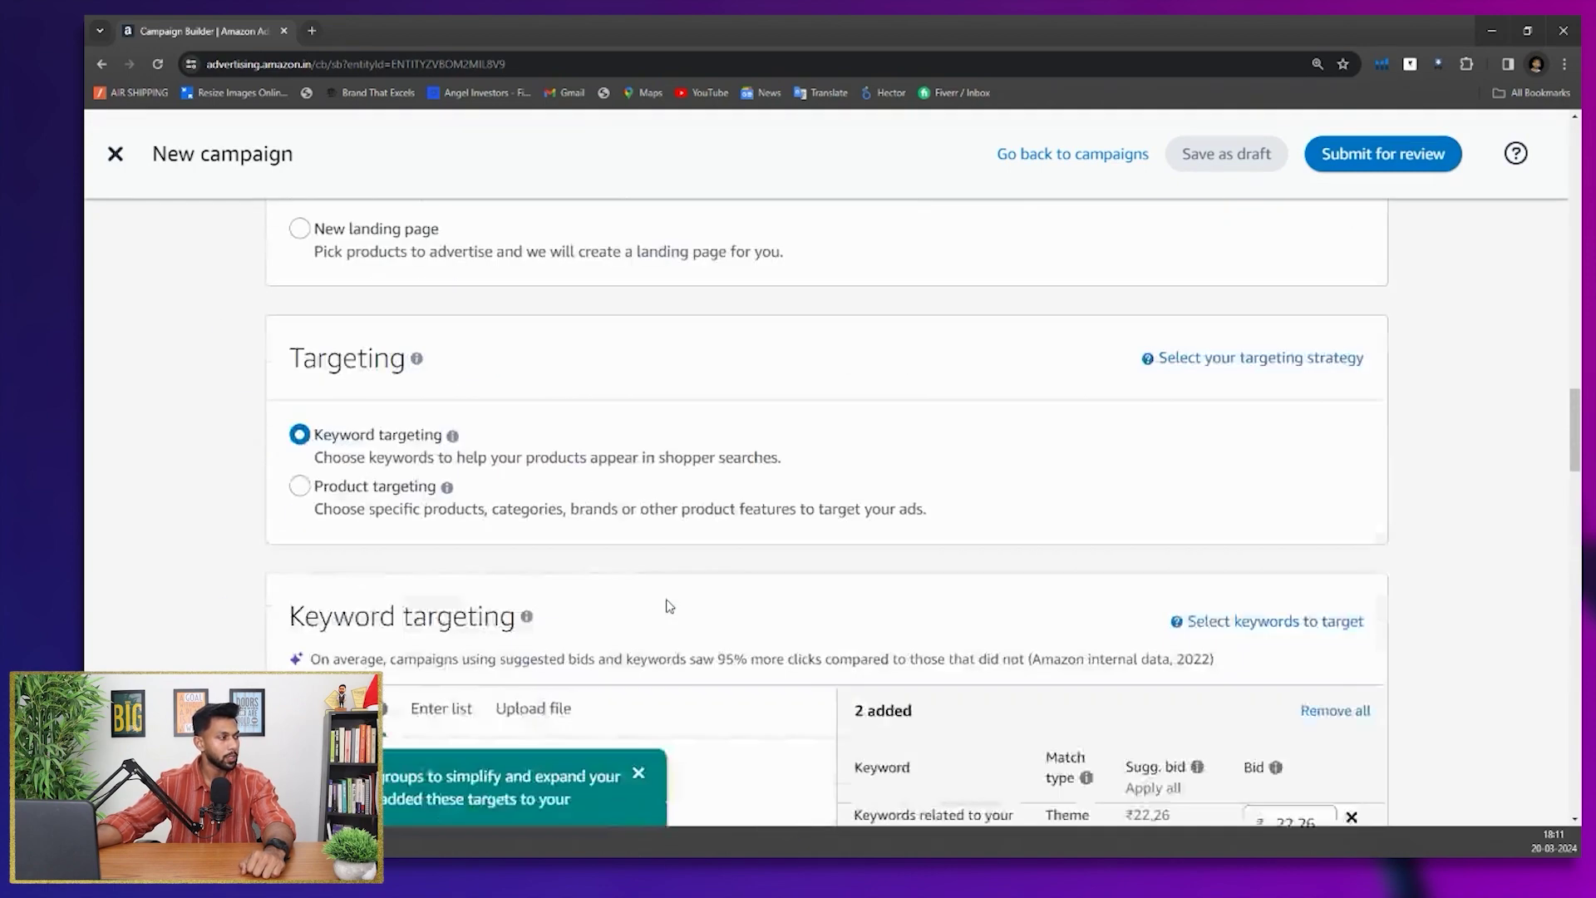
scroll(666, 606, "down", 7)
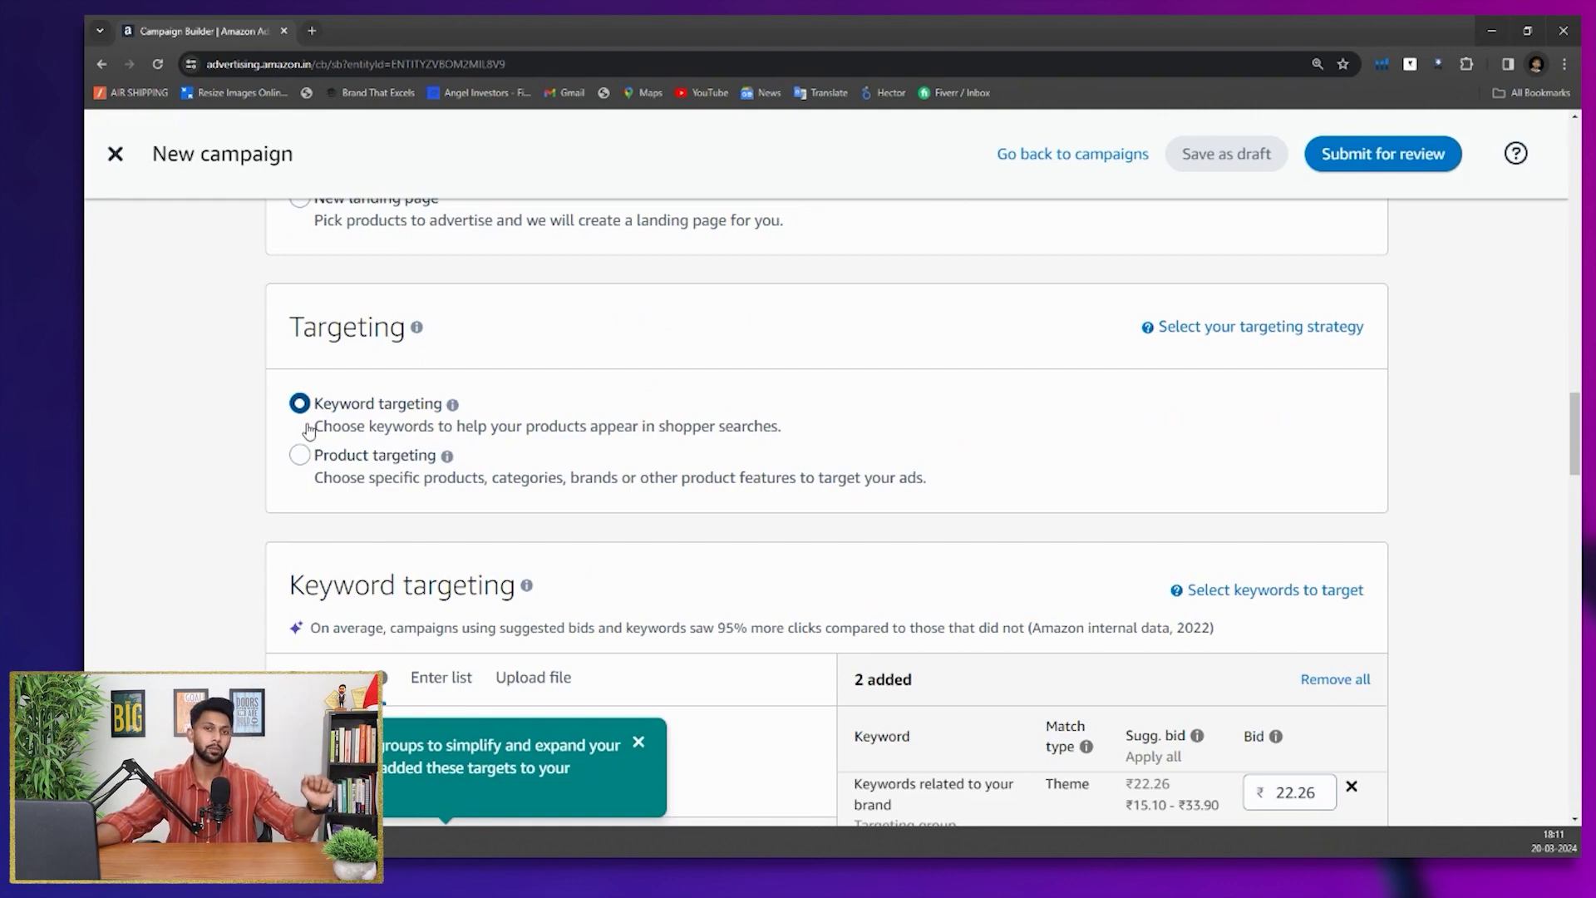
scroll(308, 429, "down", 1)
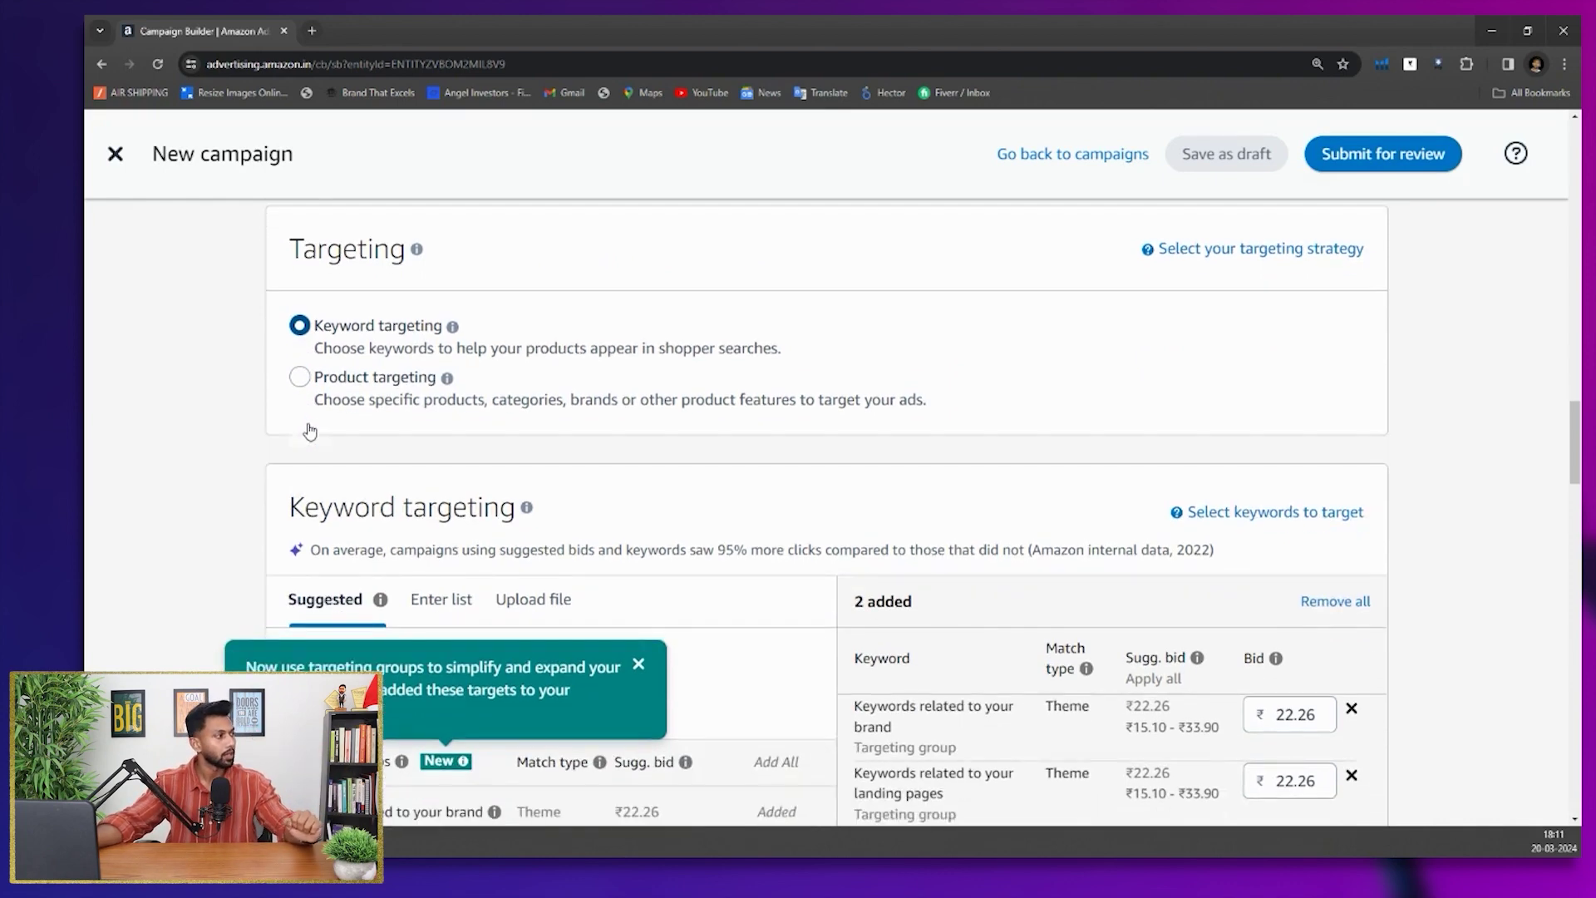
left_click(299, 376)
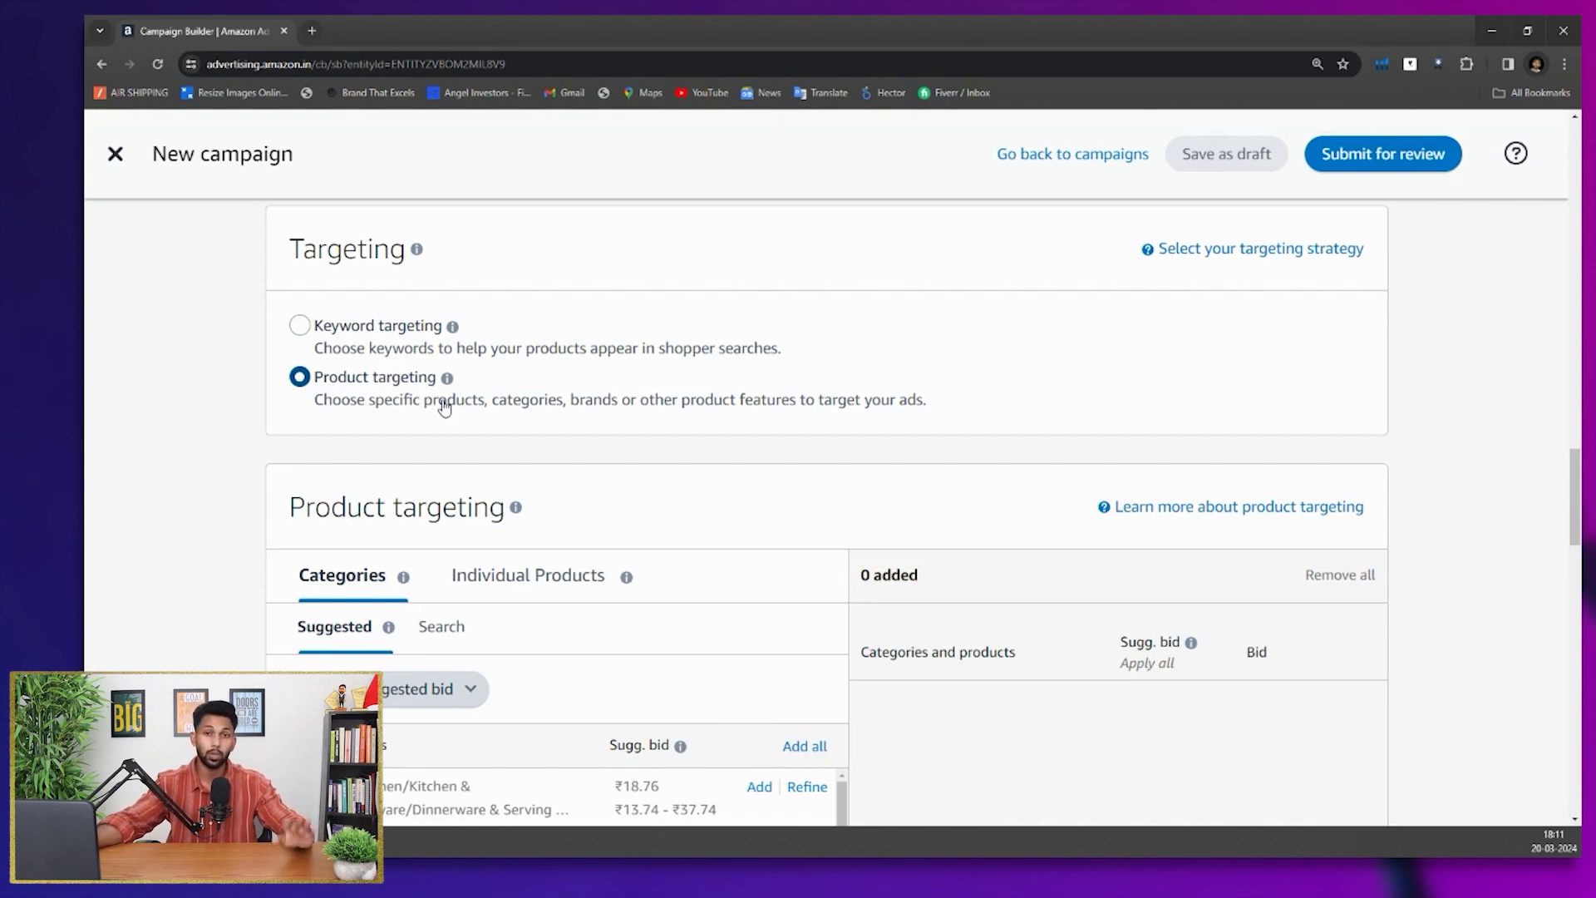
scroll(445, 408, "down", 3)
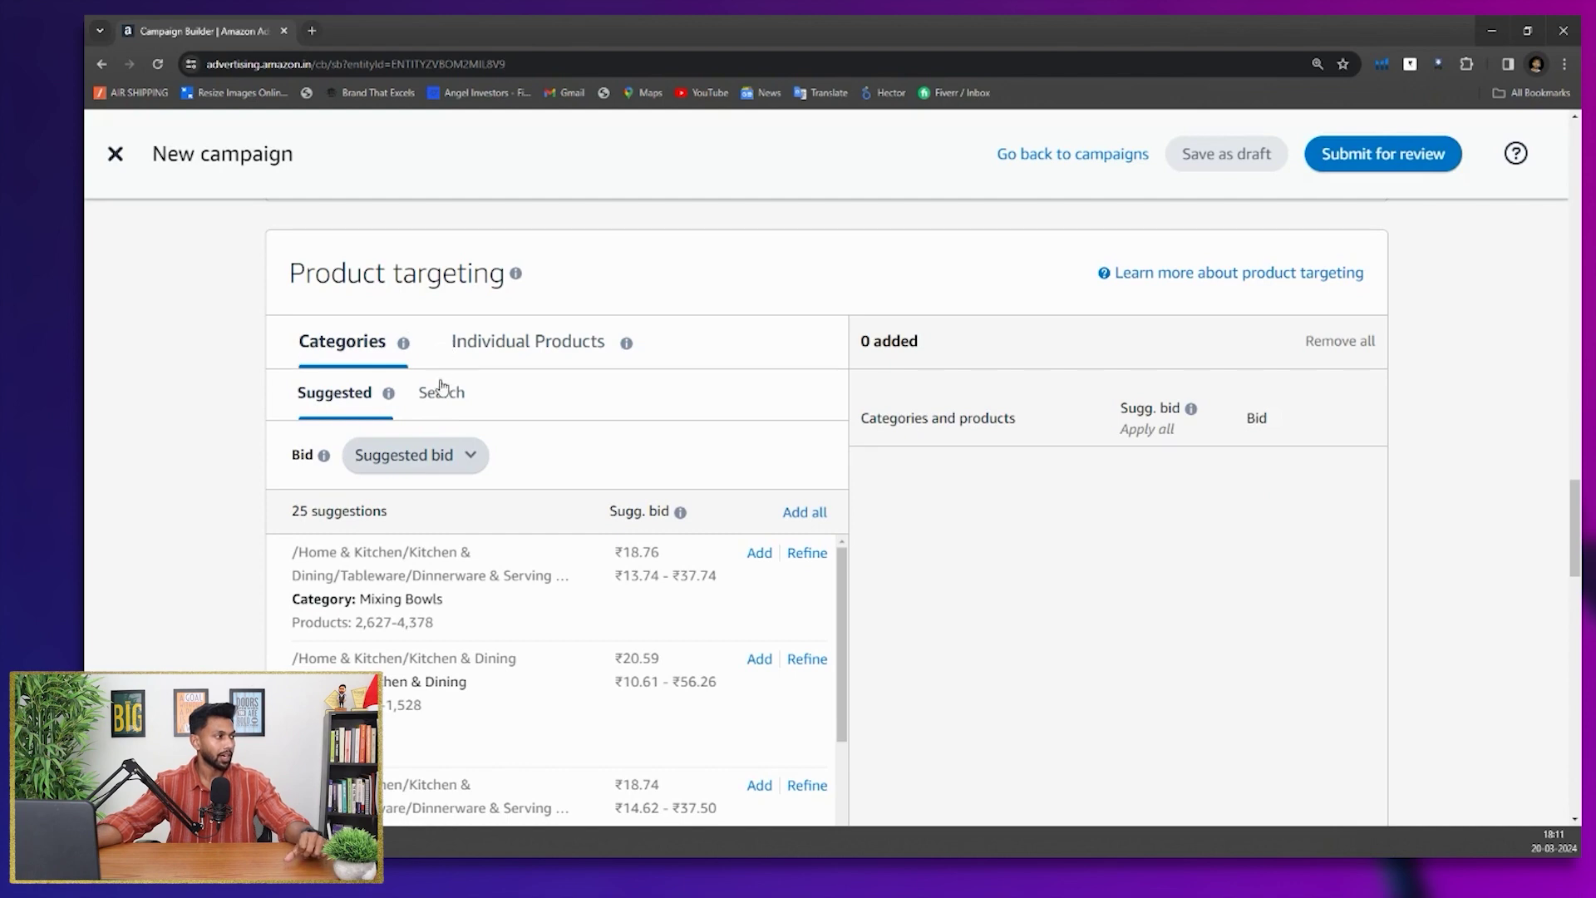
Look at the individual product targeting options, including the suggested products and the entry area for a list of ASINs
mouse_move(388, 394)
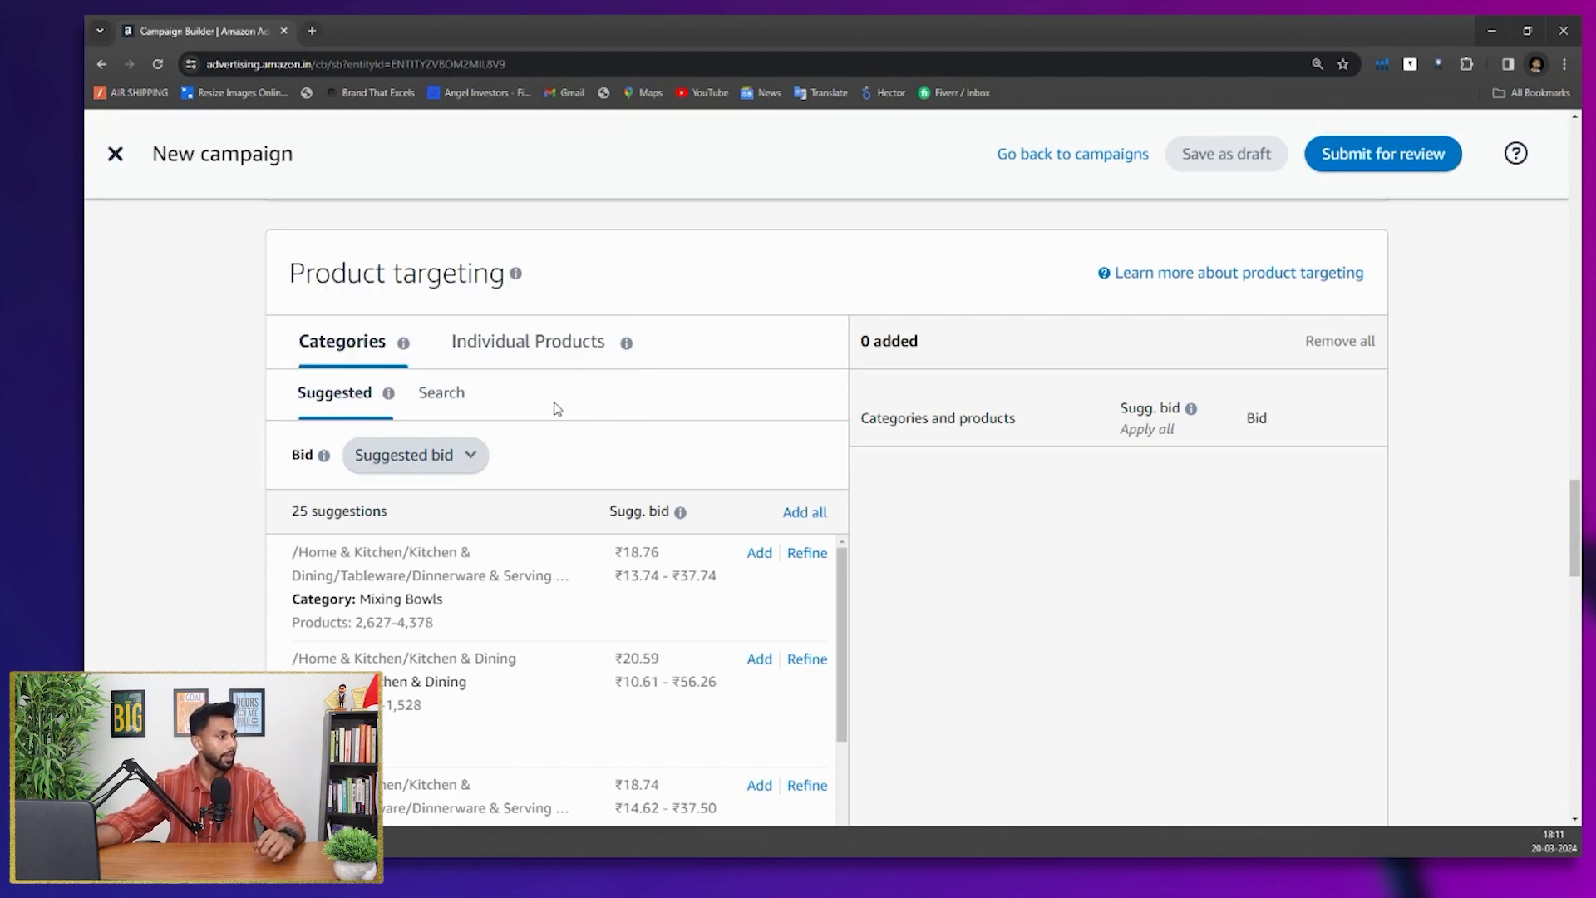
left_click(531, 365)
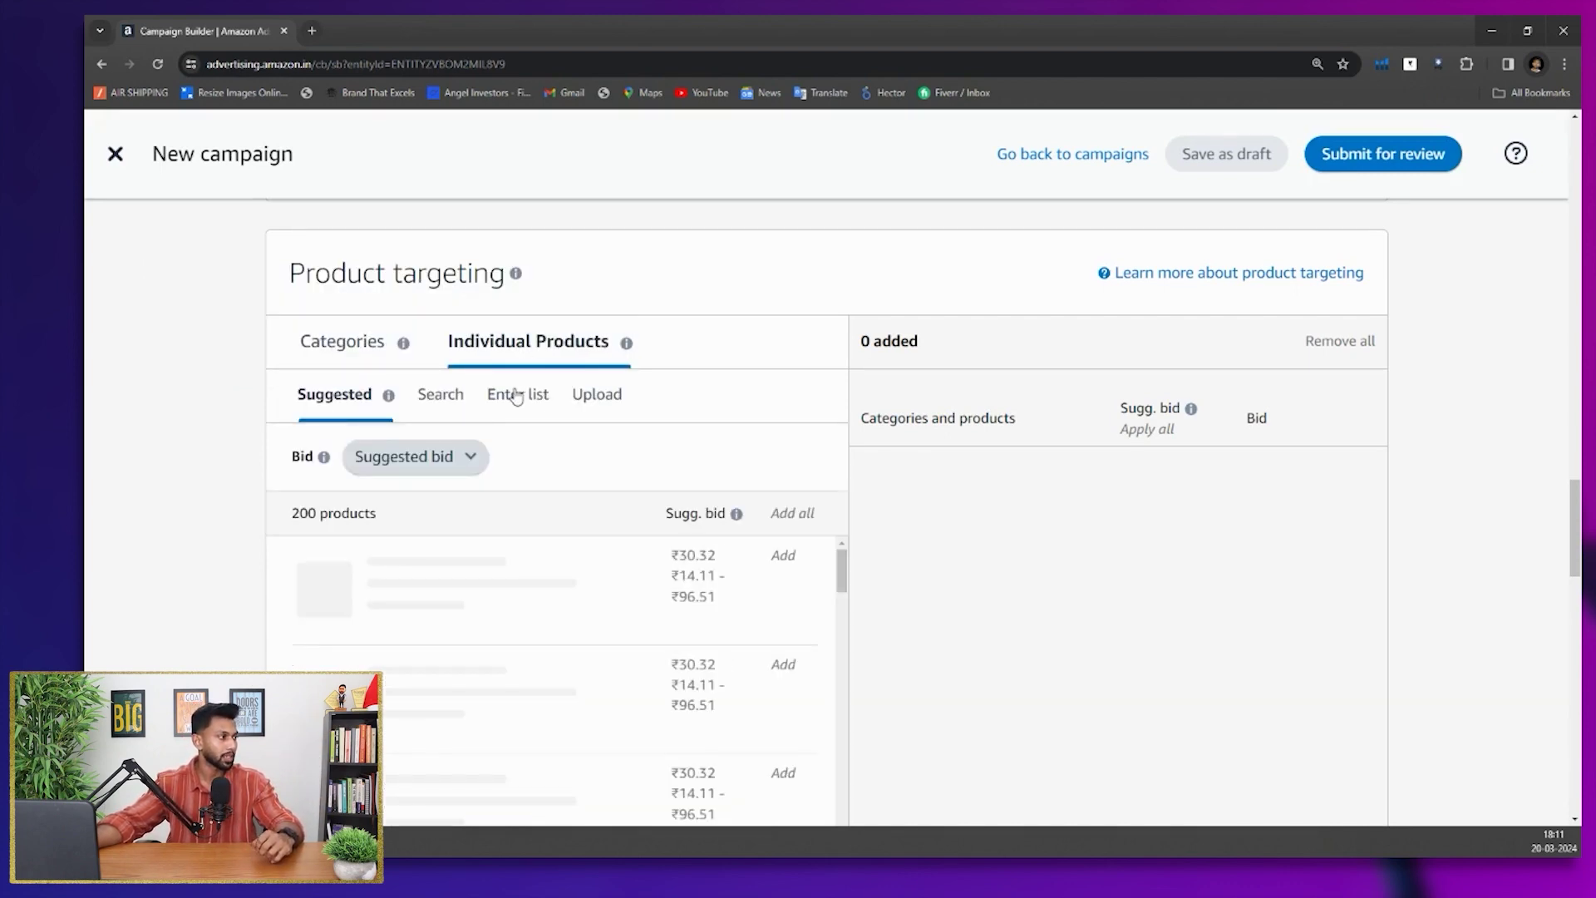
left_click(517, 396)
left_click(359, 398)
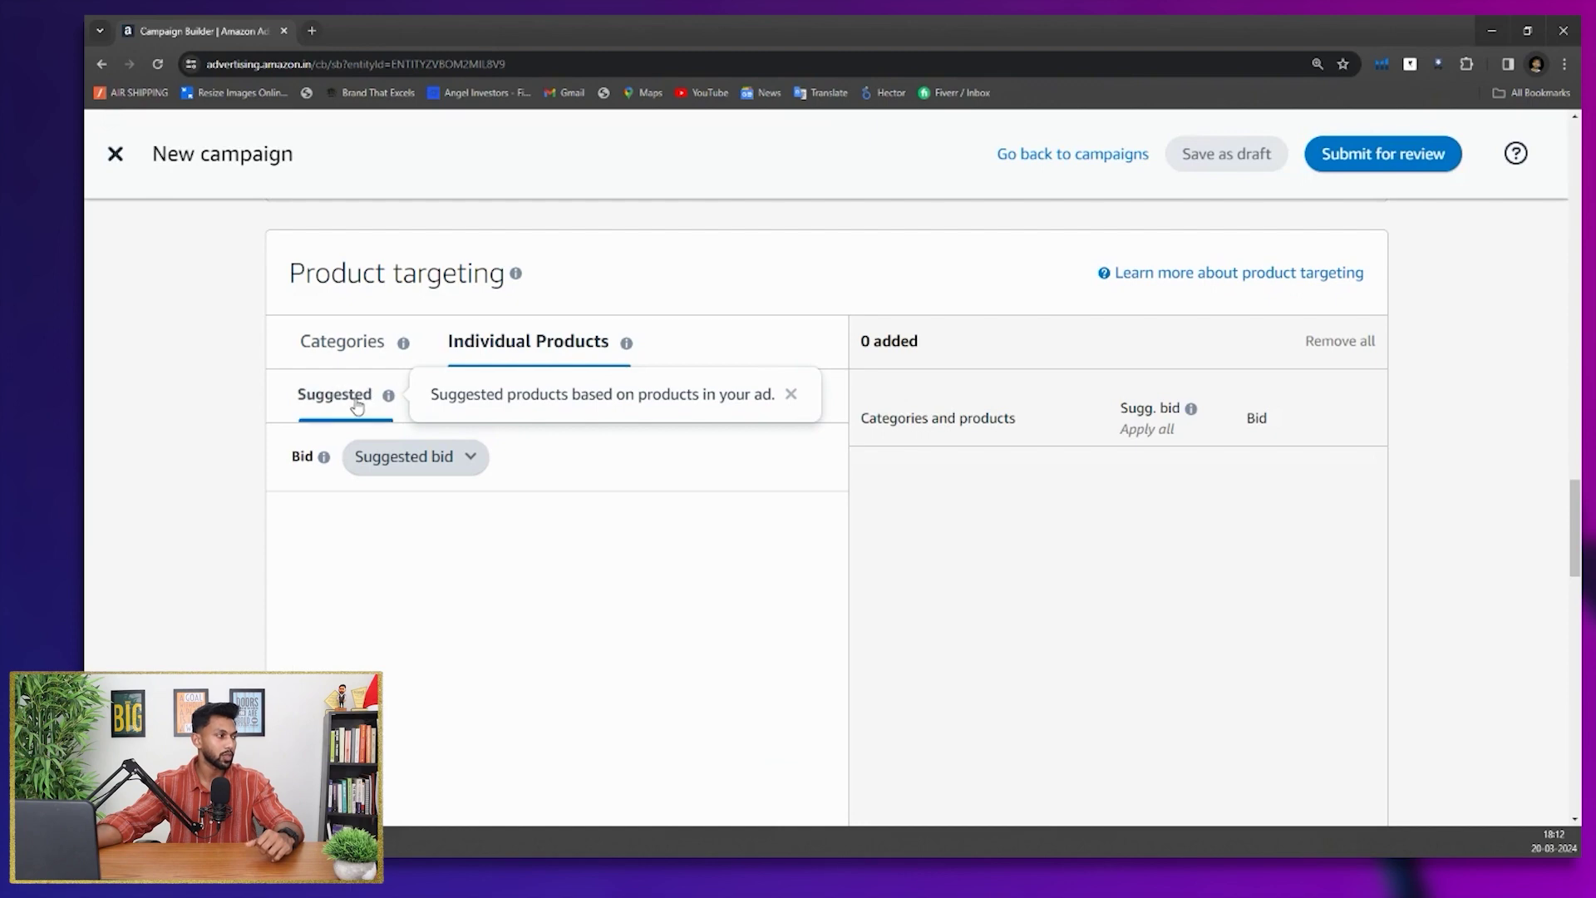
left_click(544, 399)
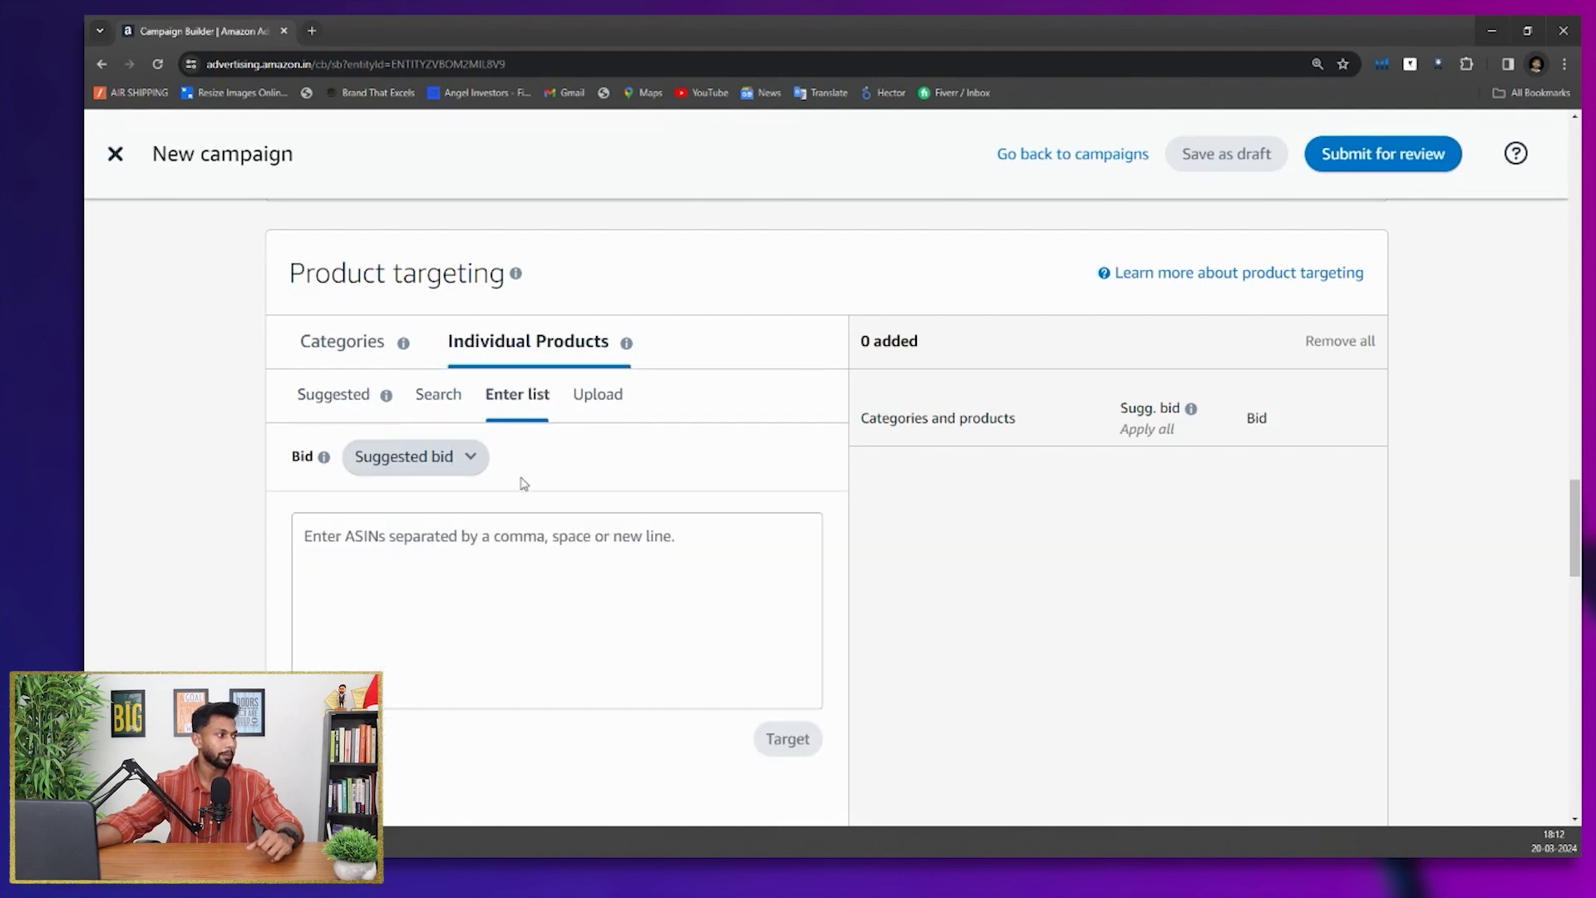
Expand the optional negative product targeting section to view its brand exclusions, and look over the ad creative settings below it
scroll(467, 545, "down", 10)
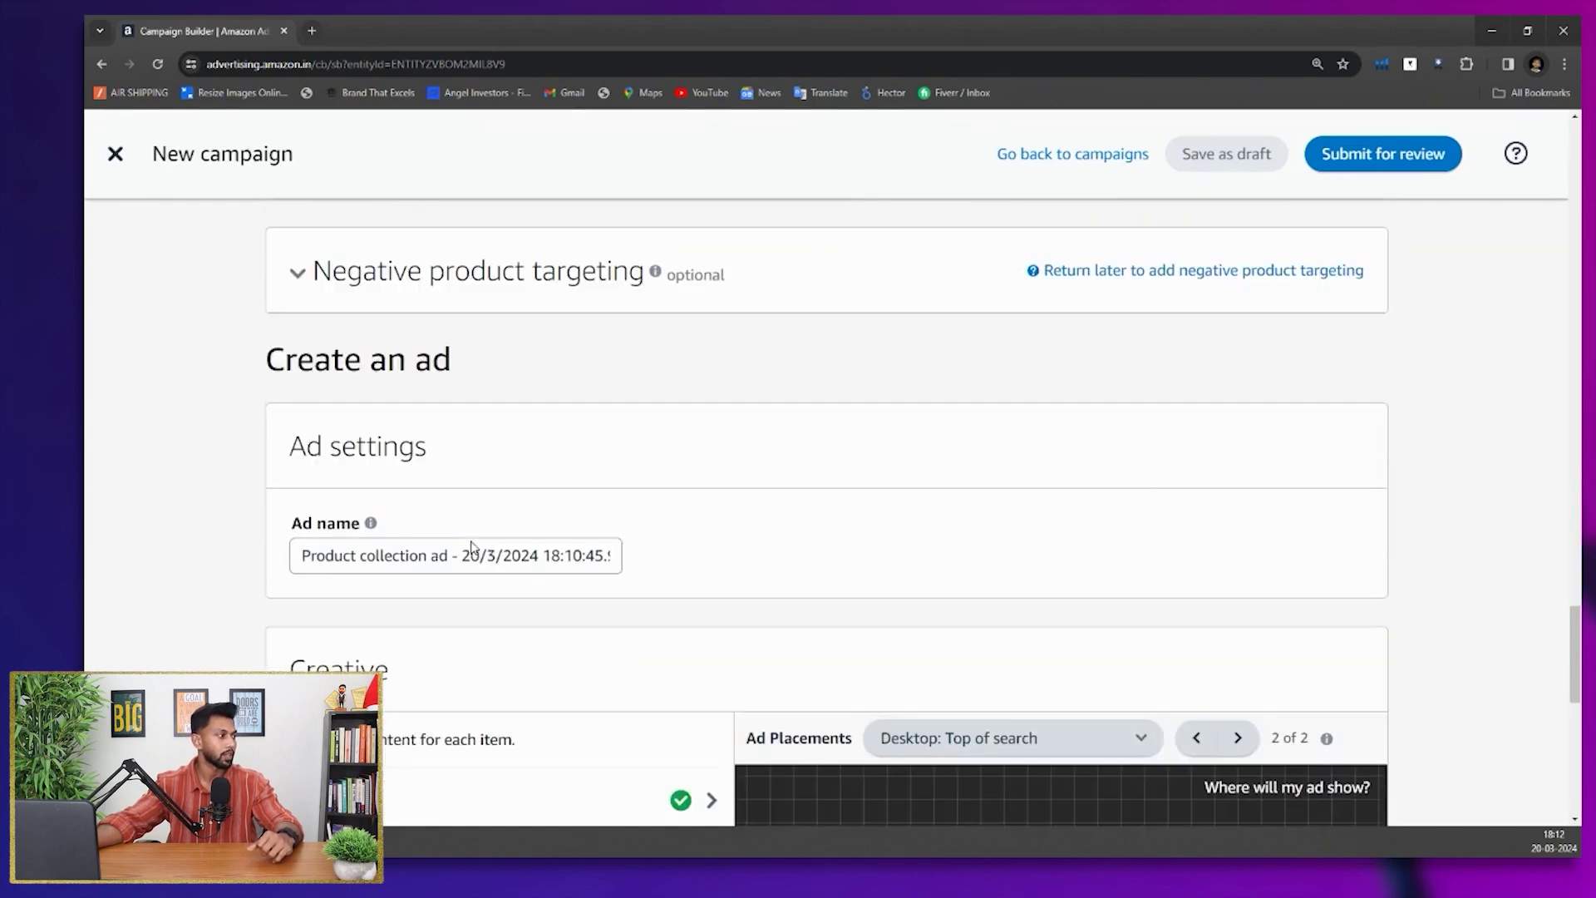
scroll(470, 539, "up", 5)
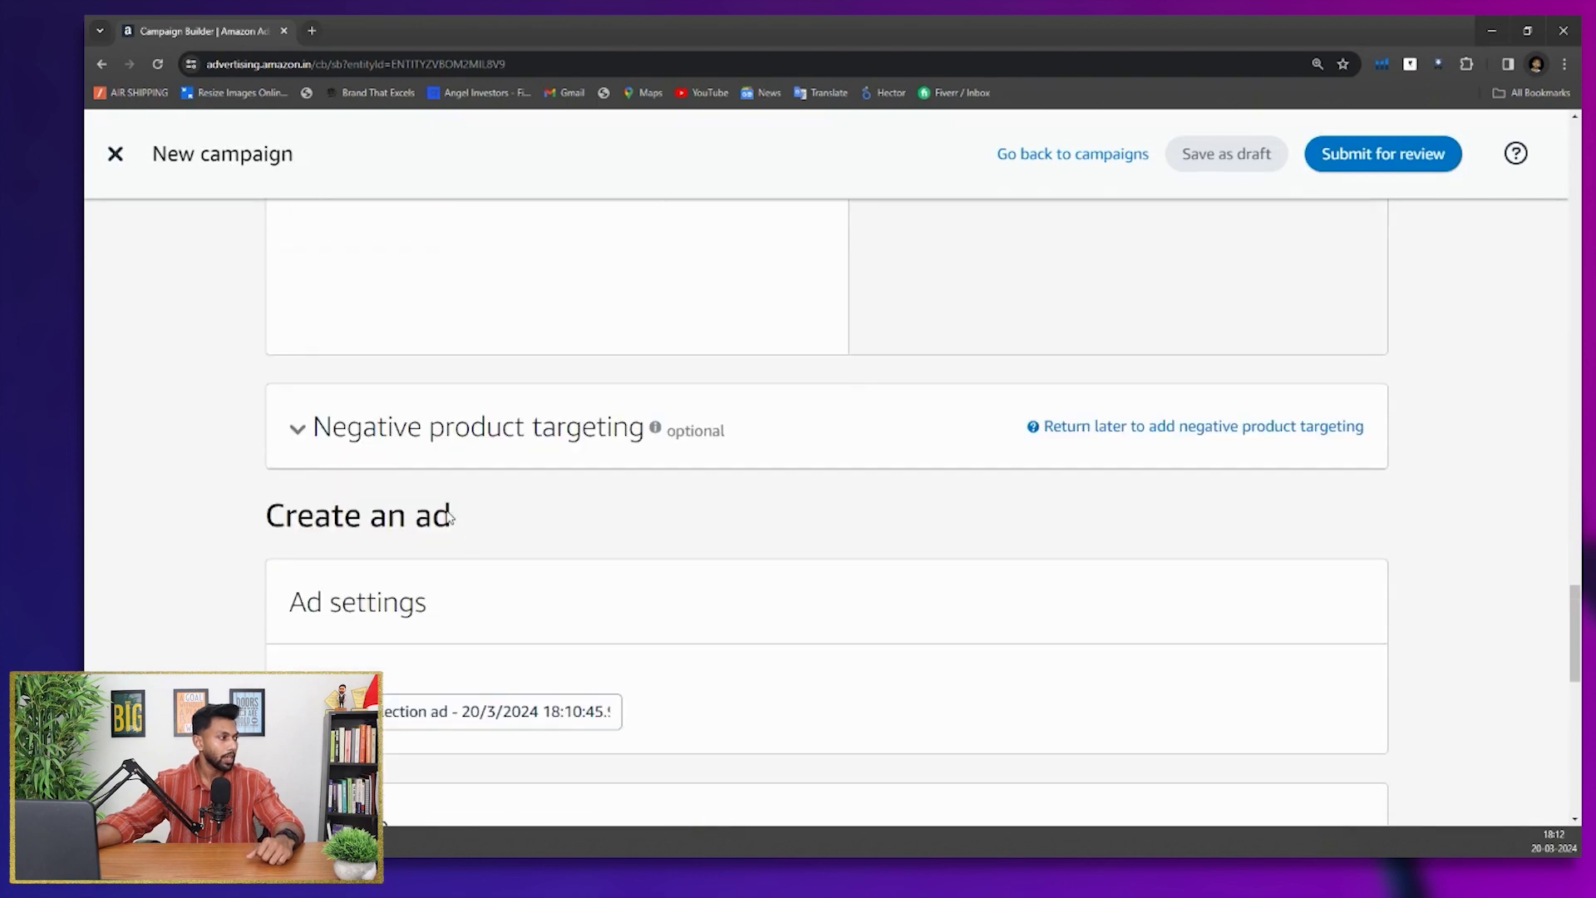
left_click(349, 443)
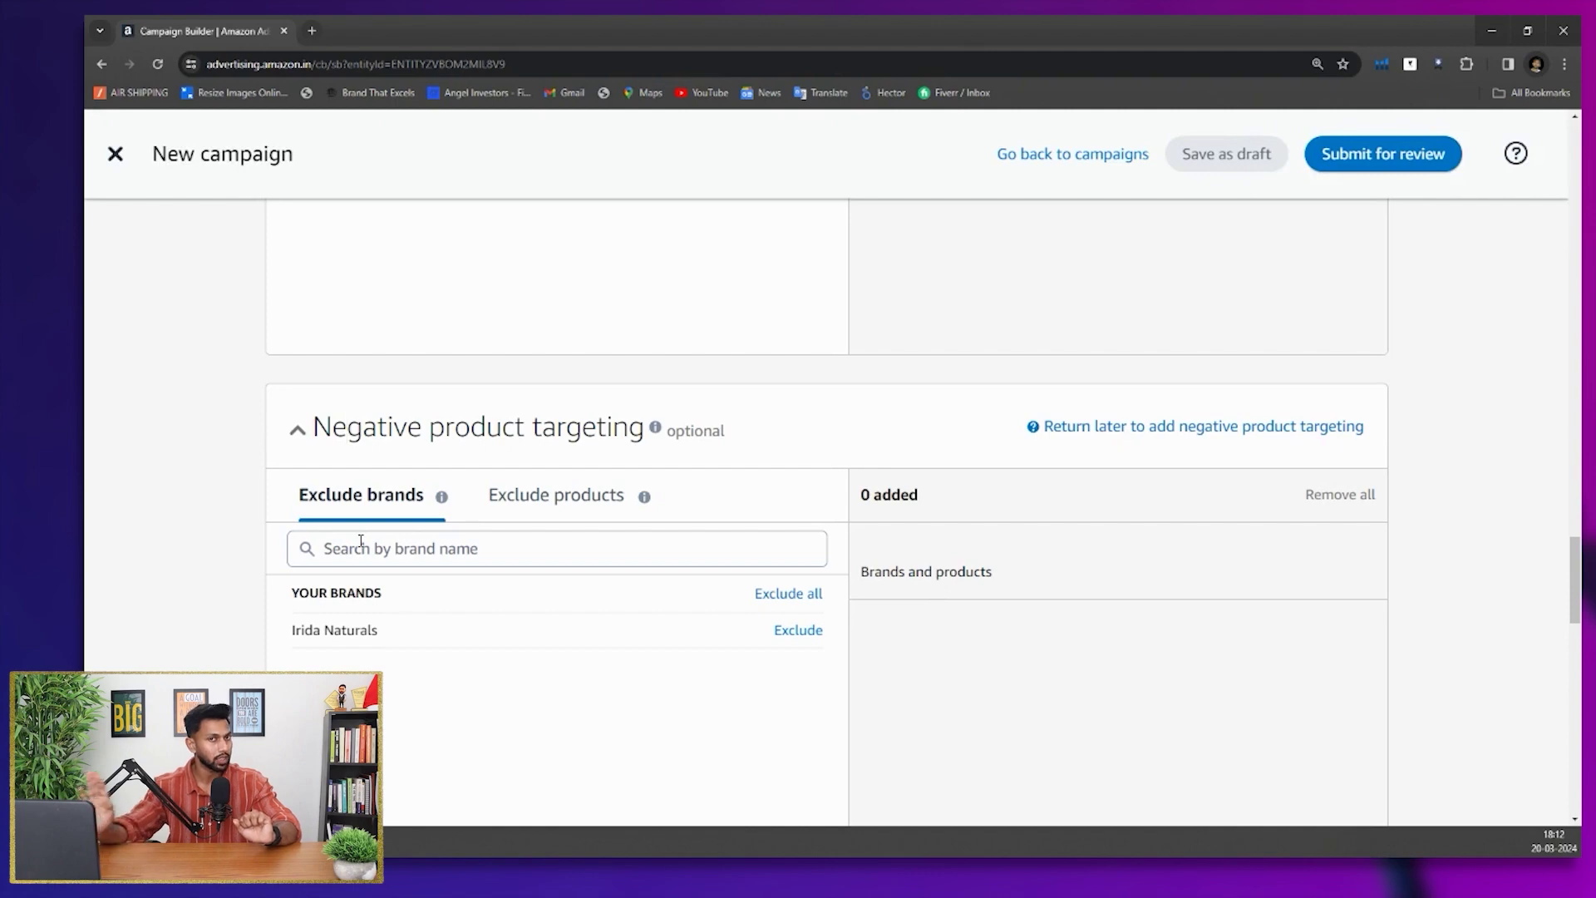
scroll(361, 541, "down", 15)
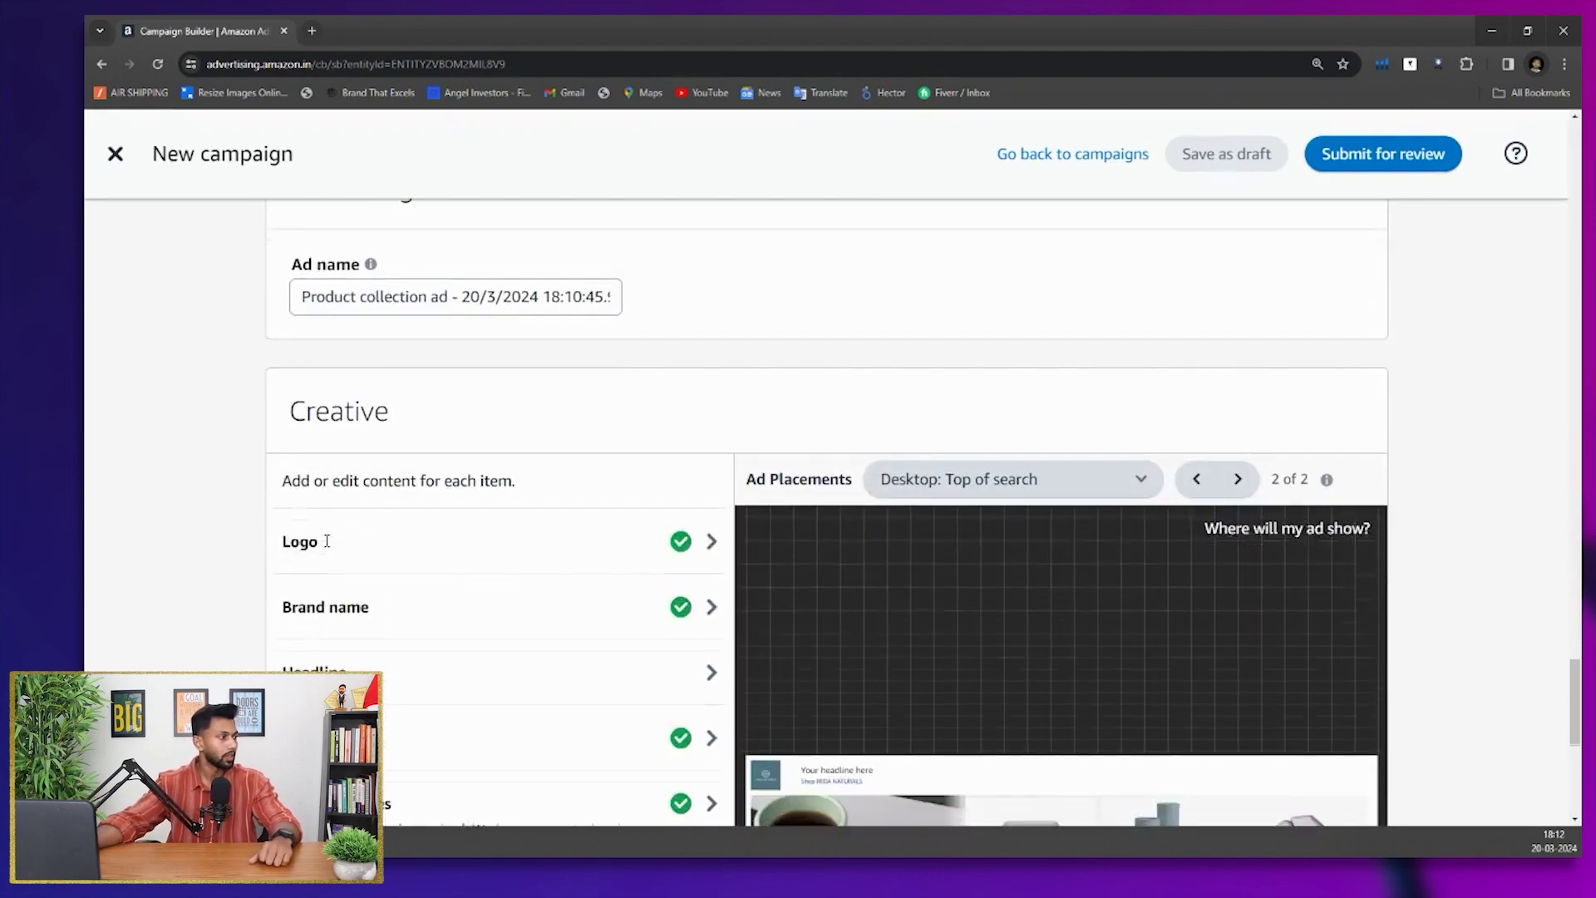
scroll(328, 541, "down", 3)
Change the ad format to Store spotlight and choose IRIDA NATURALS as the landing page Store
scroll(325, 544, "up", 18)
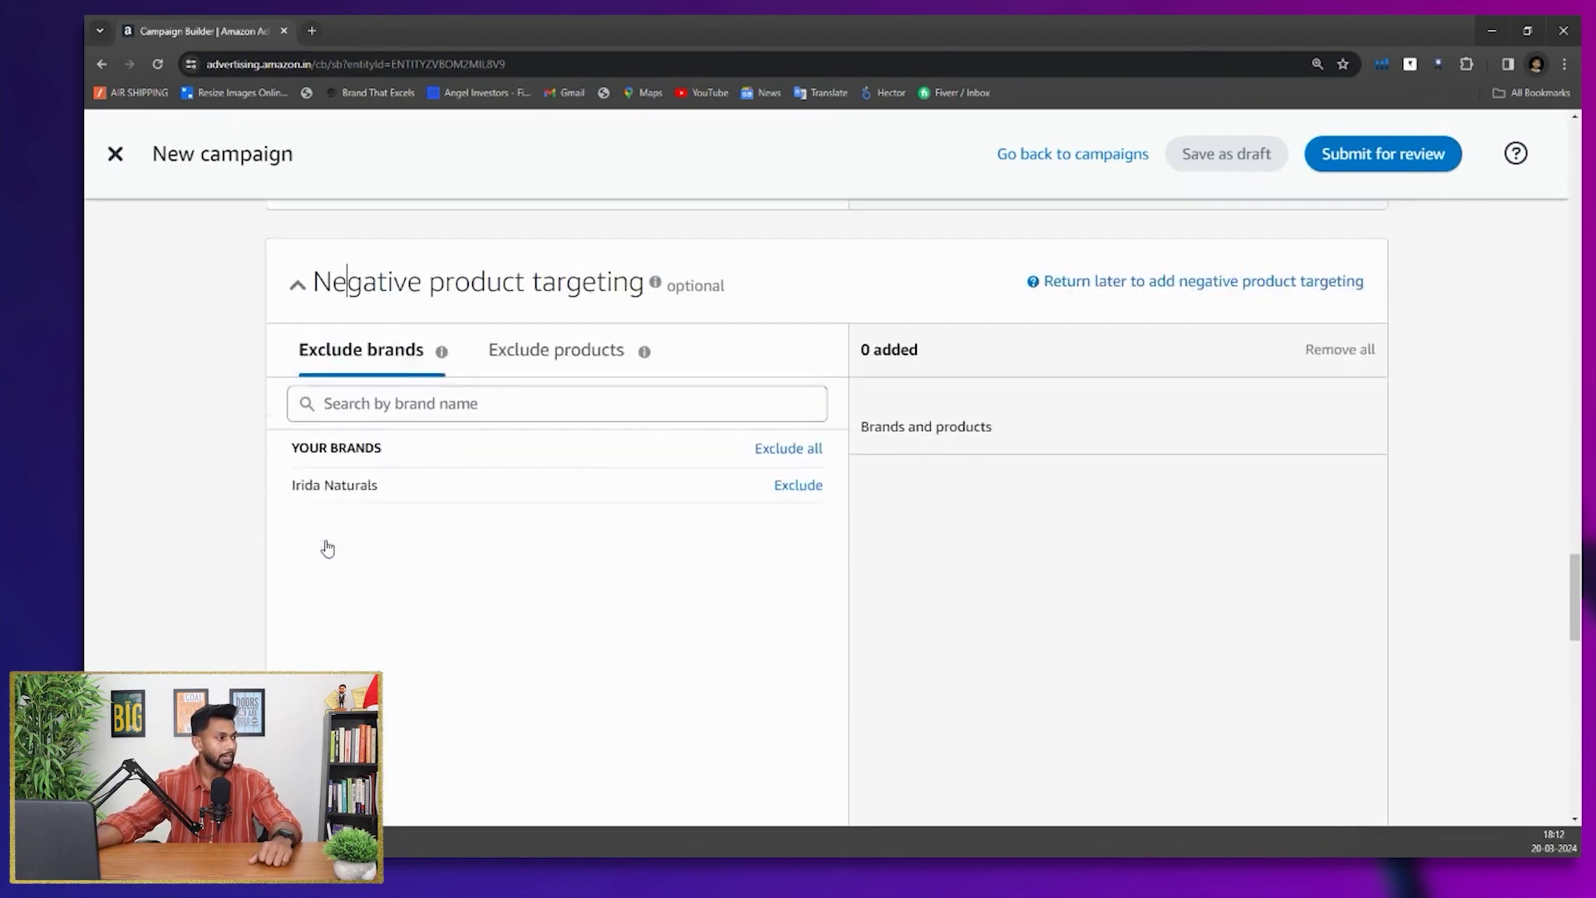
scroll(326, 546, "up", 10)
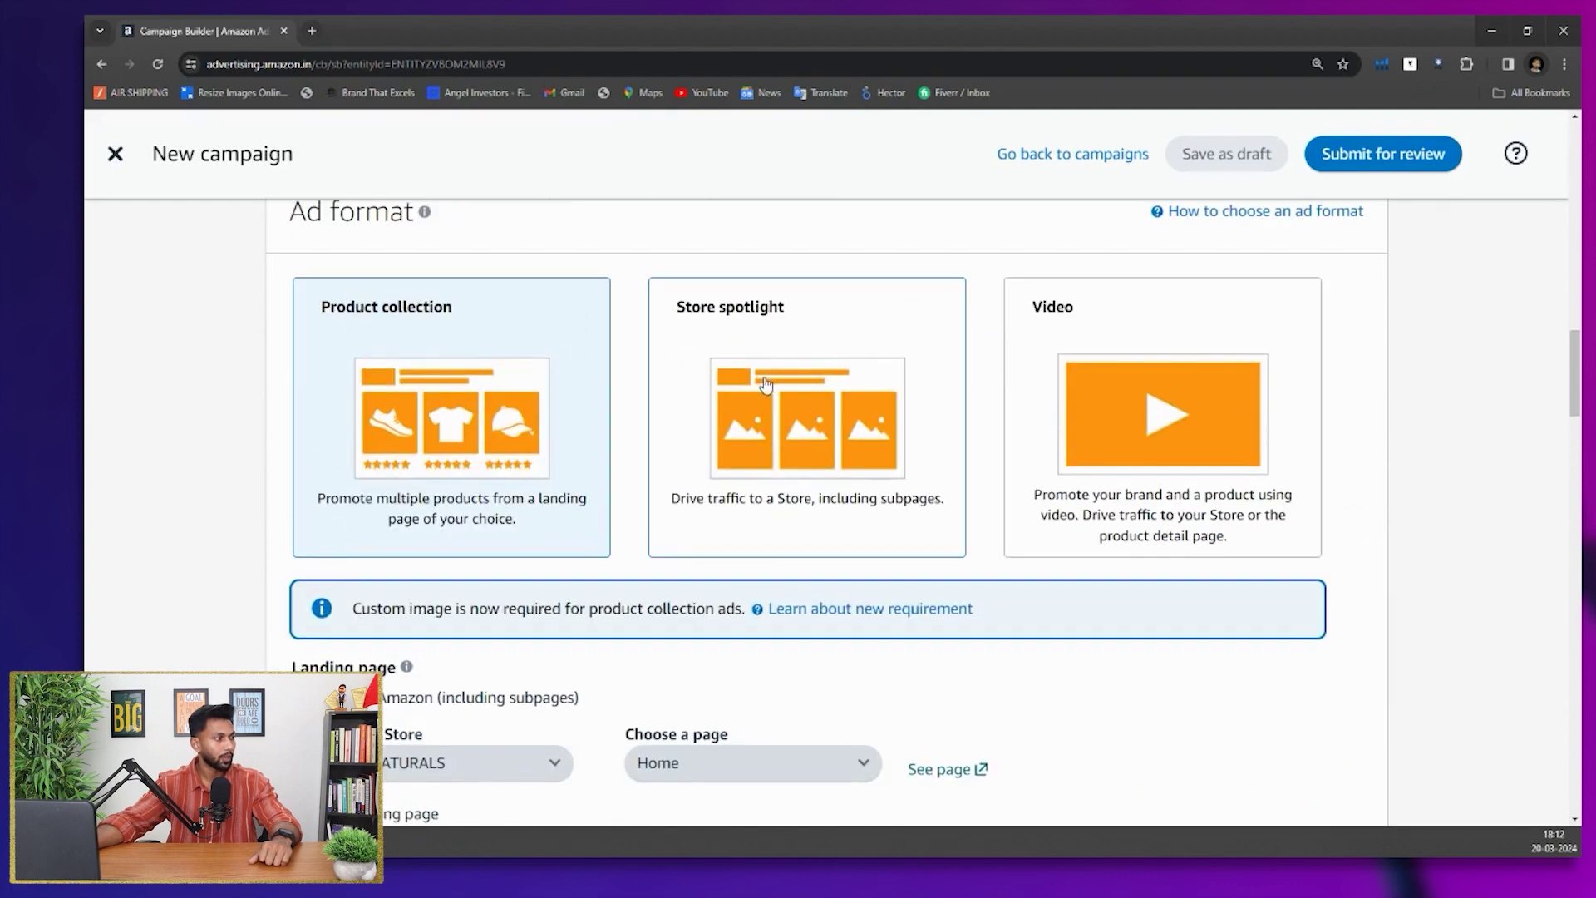
left_click(687, 409)
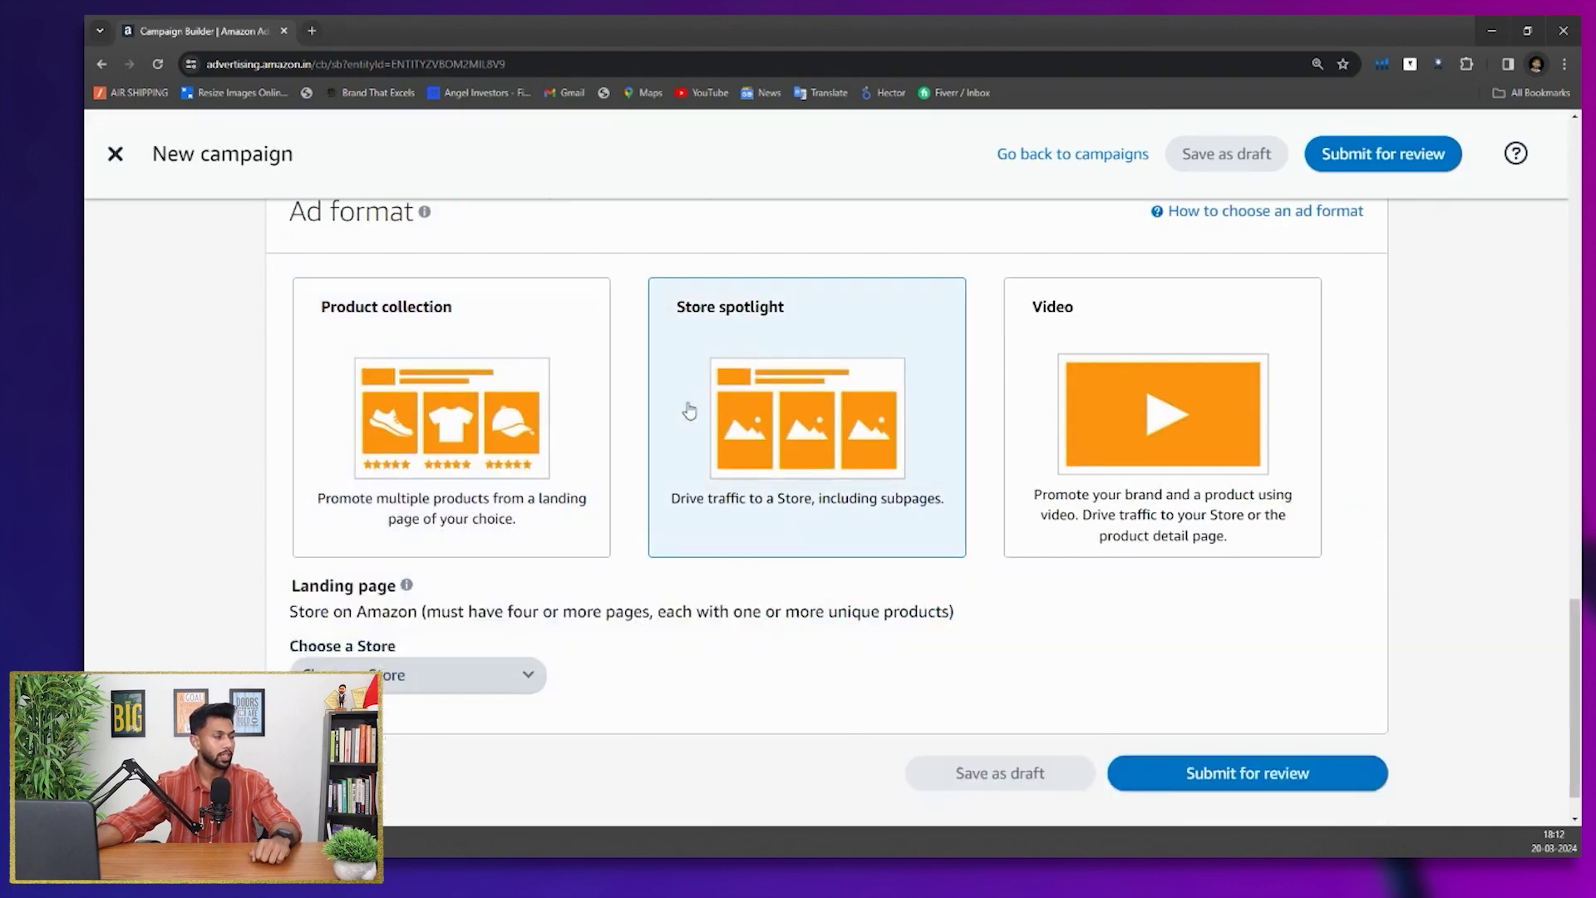
scroll(687, 410, "down", 1)
left_click(516, 634)
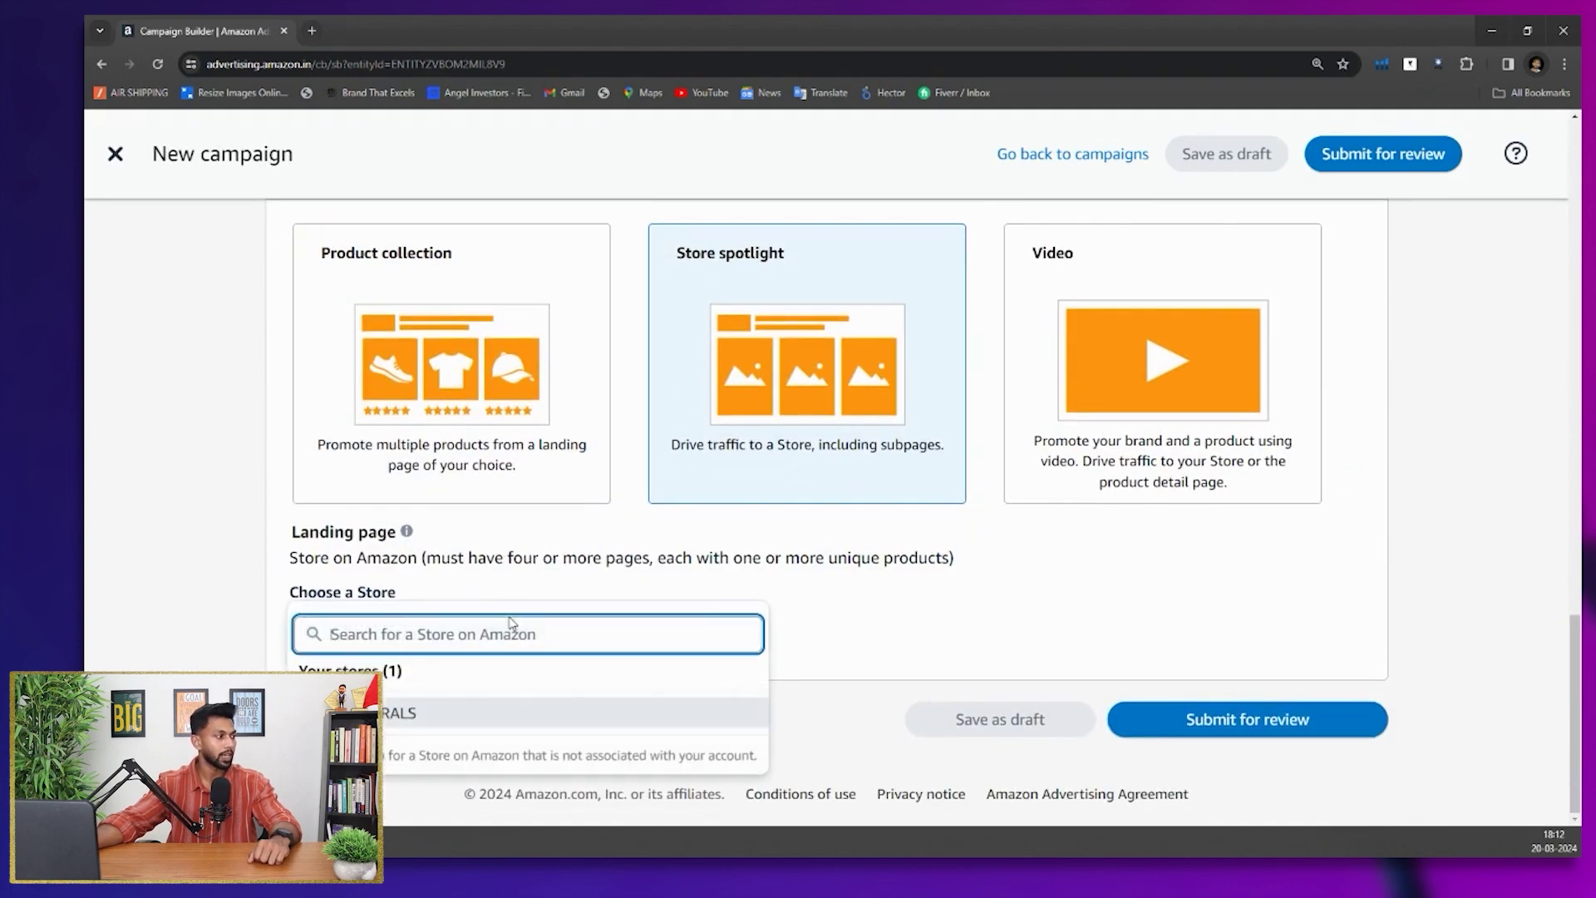
left_click(390, 715)
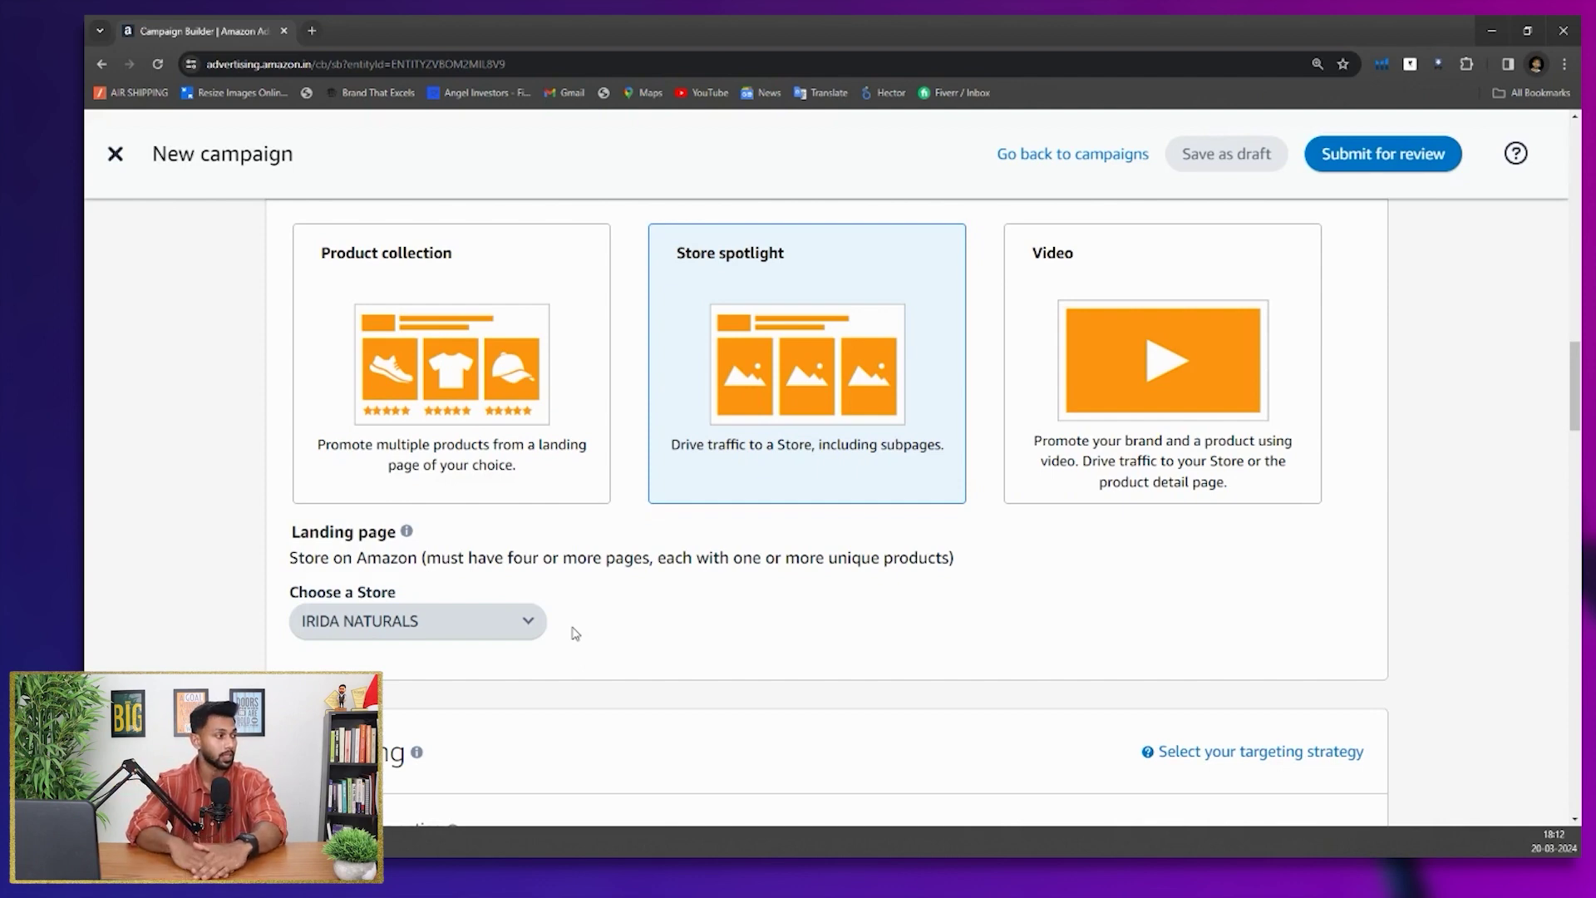
Preview the Store spotlight creative in its mobile and desktop placements, from top of search through inline search to search footer
scroll(520, 648, "down", 1)
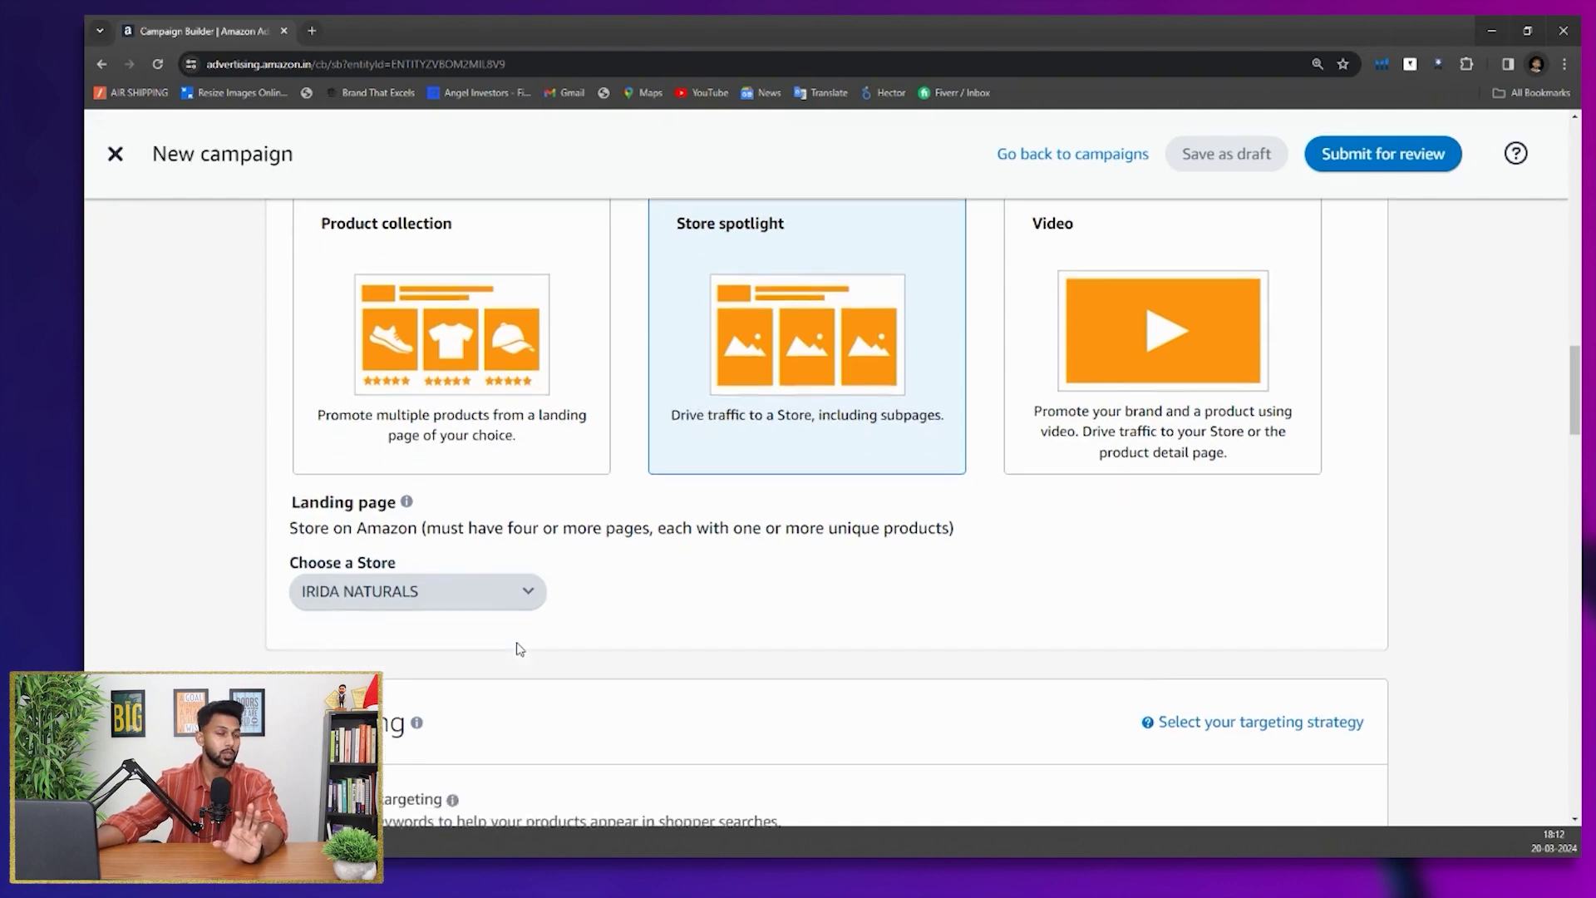
scroll(520, 648, "down", 3)
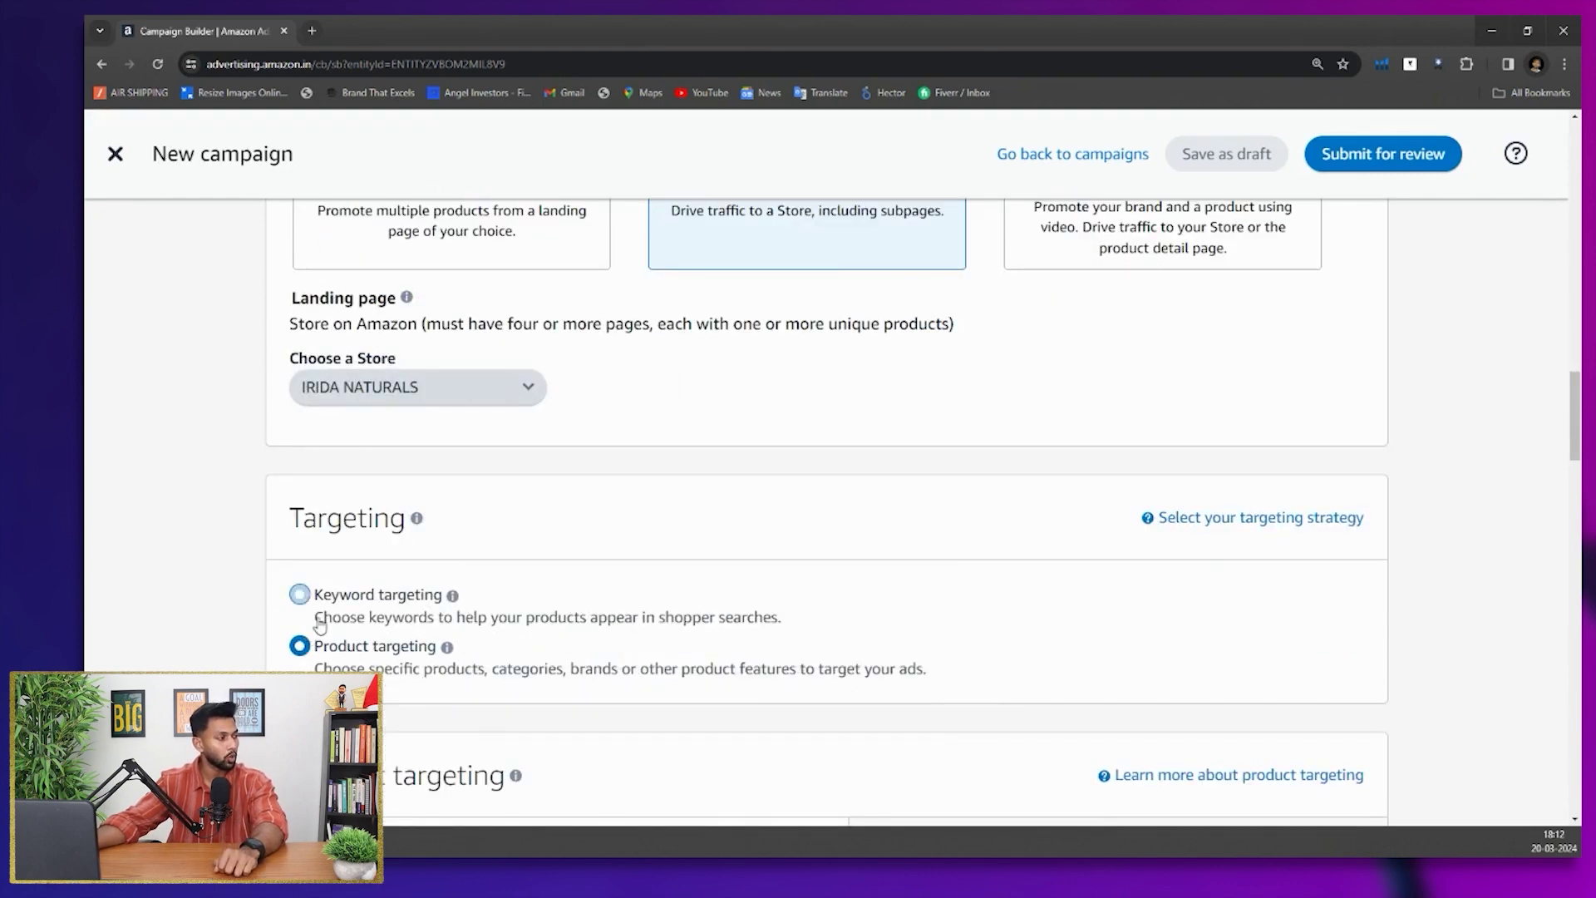
scroll(522, 674, "down", 7)
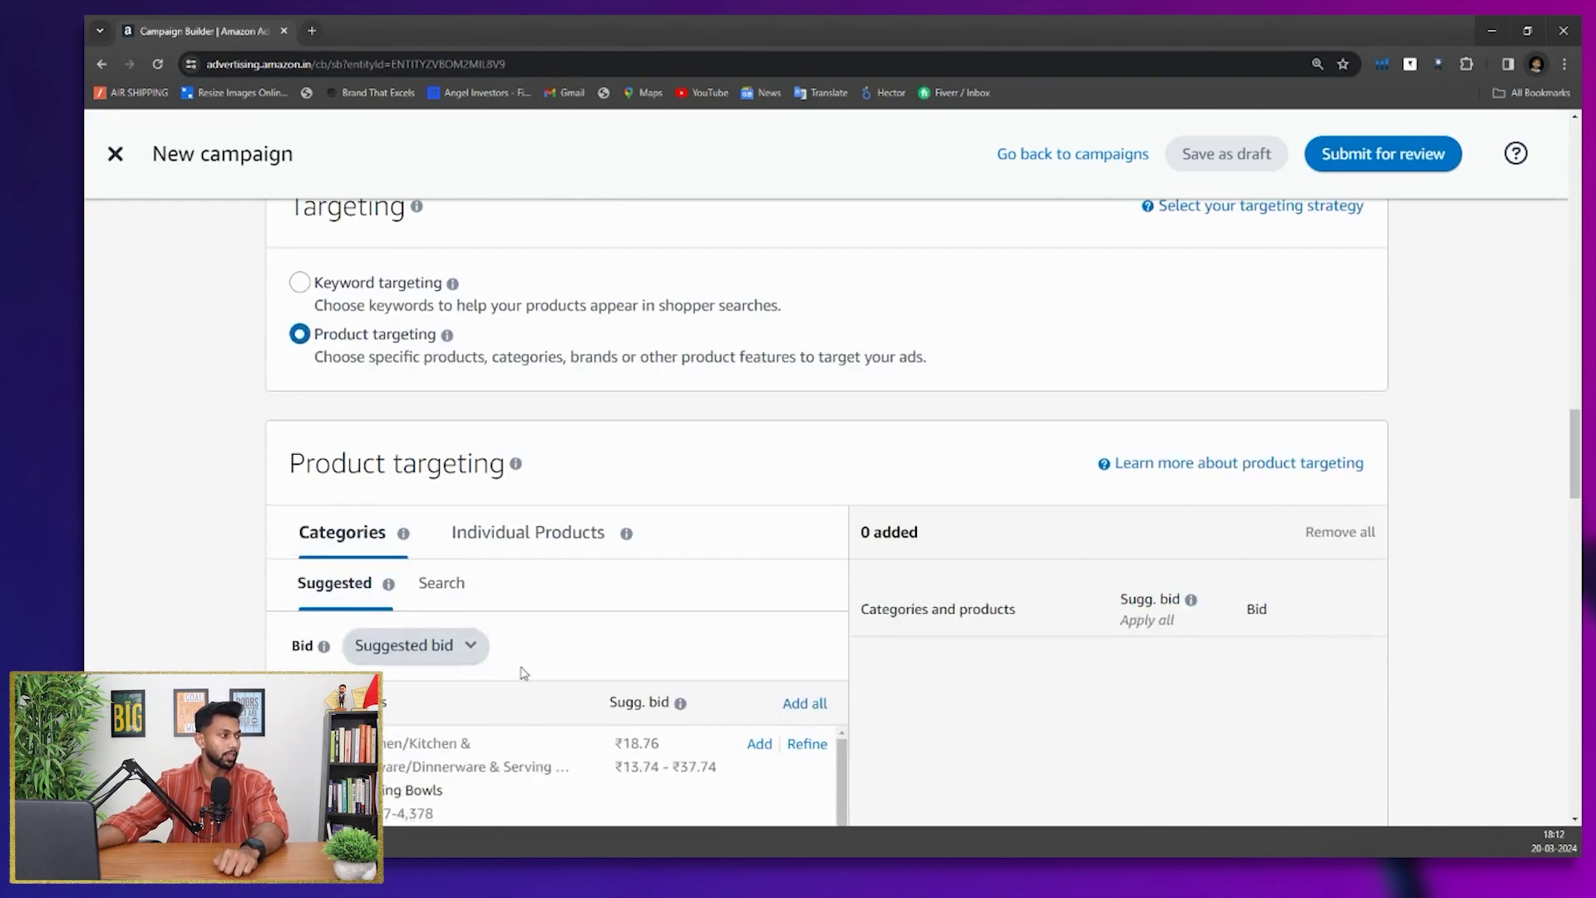
scroll(580, 480, "down", 5)
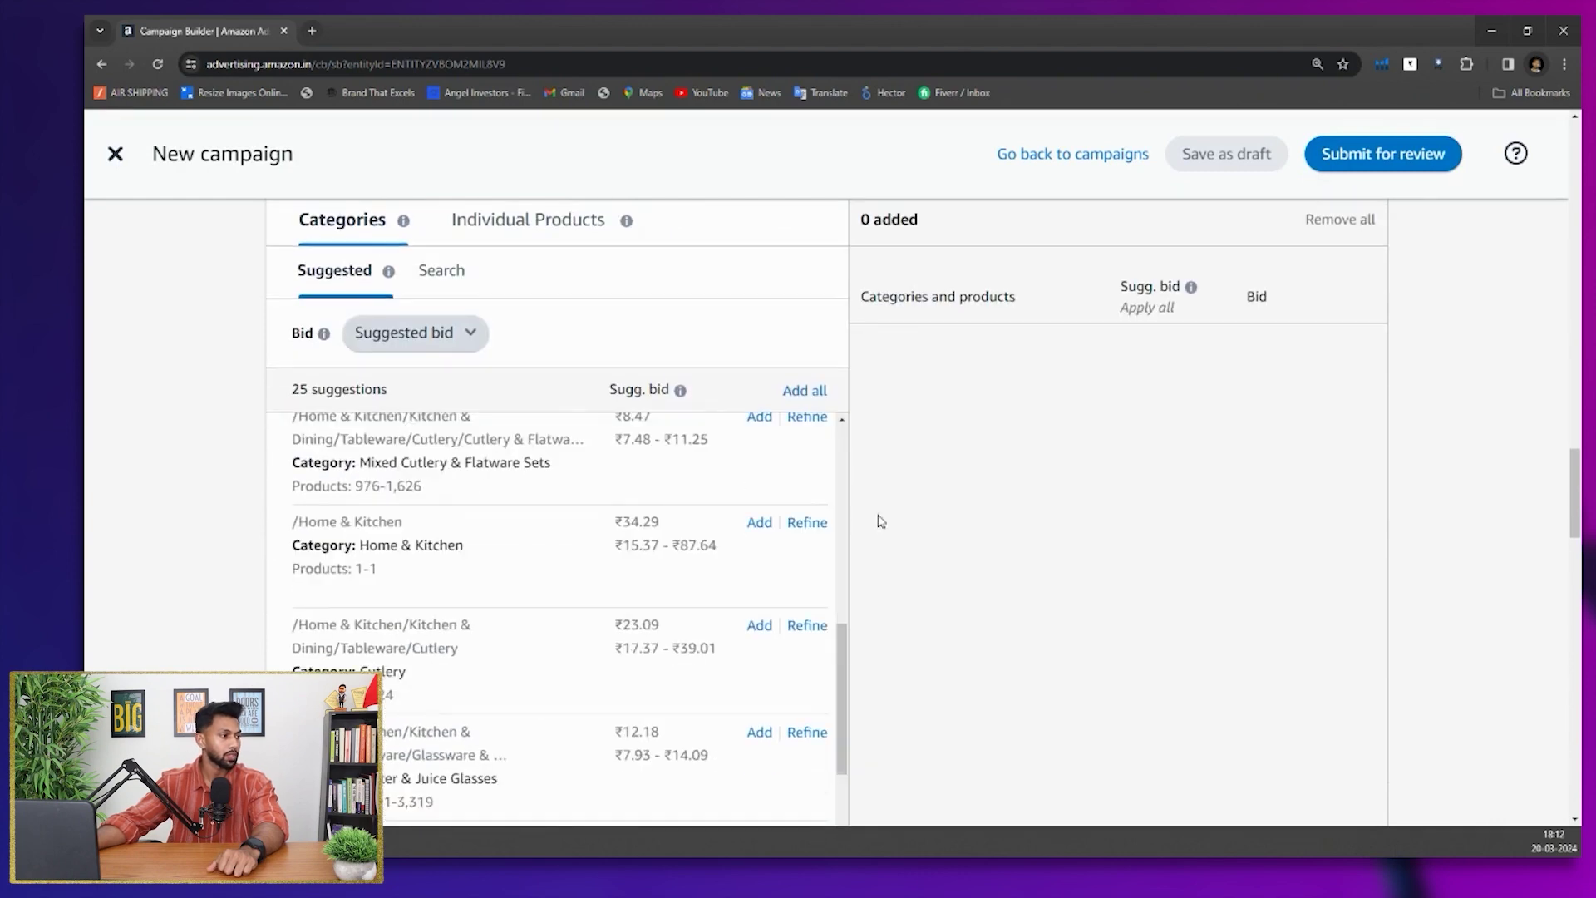
scroll(881, 520, "down", 5)
scroll(886, 521, "down", 10)
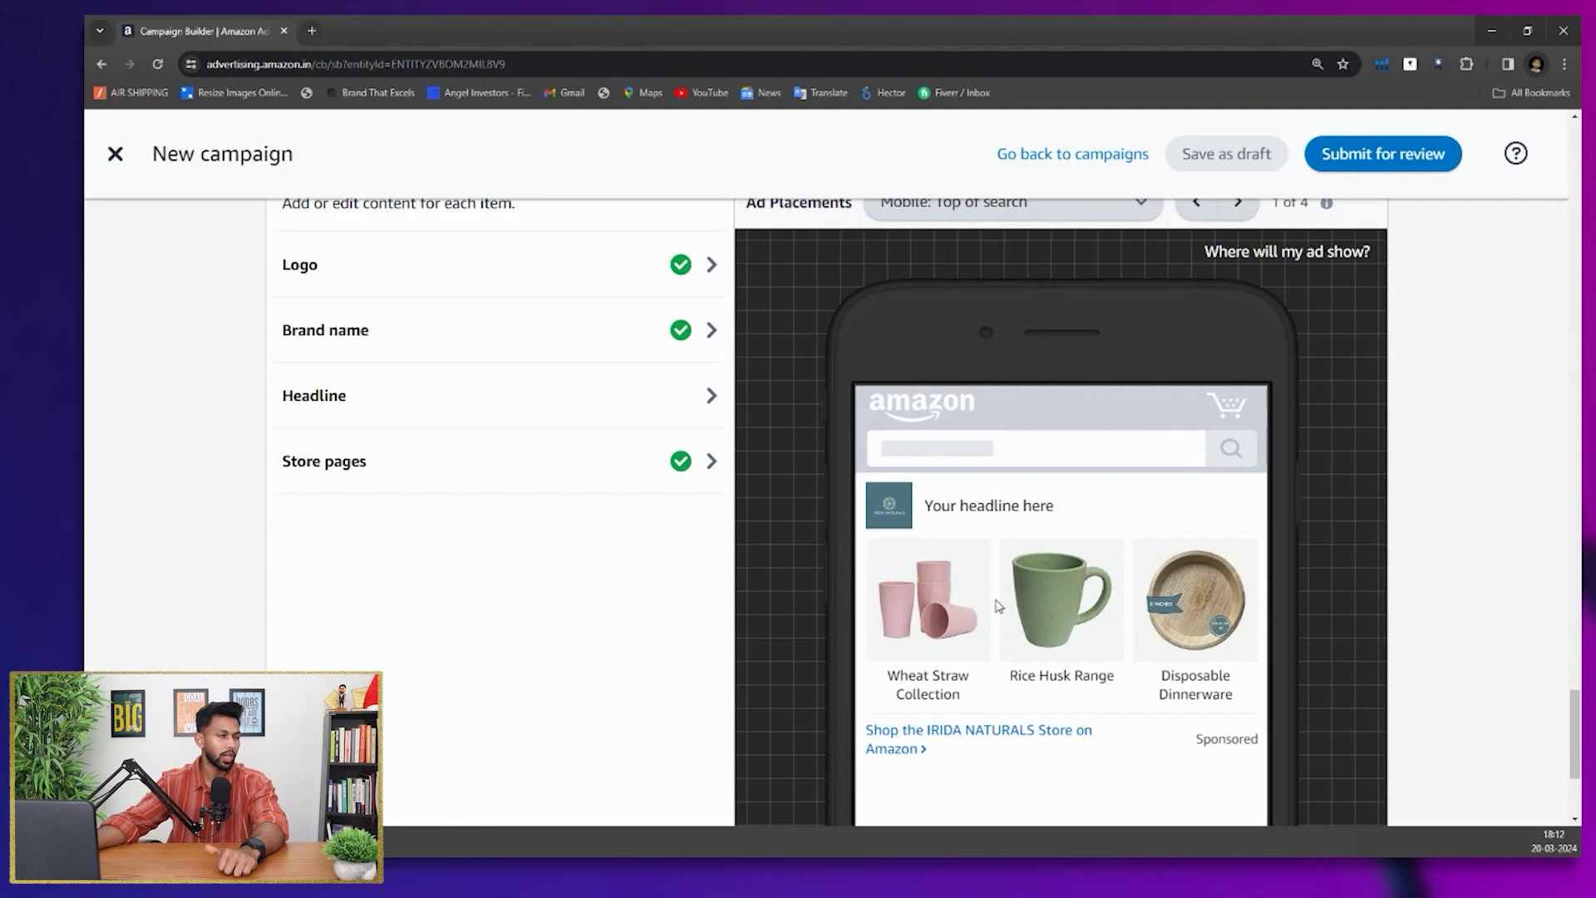
scroll(1001, 578, "up", 2)
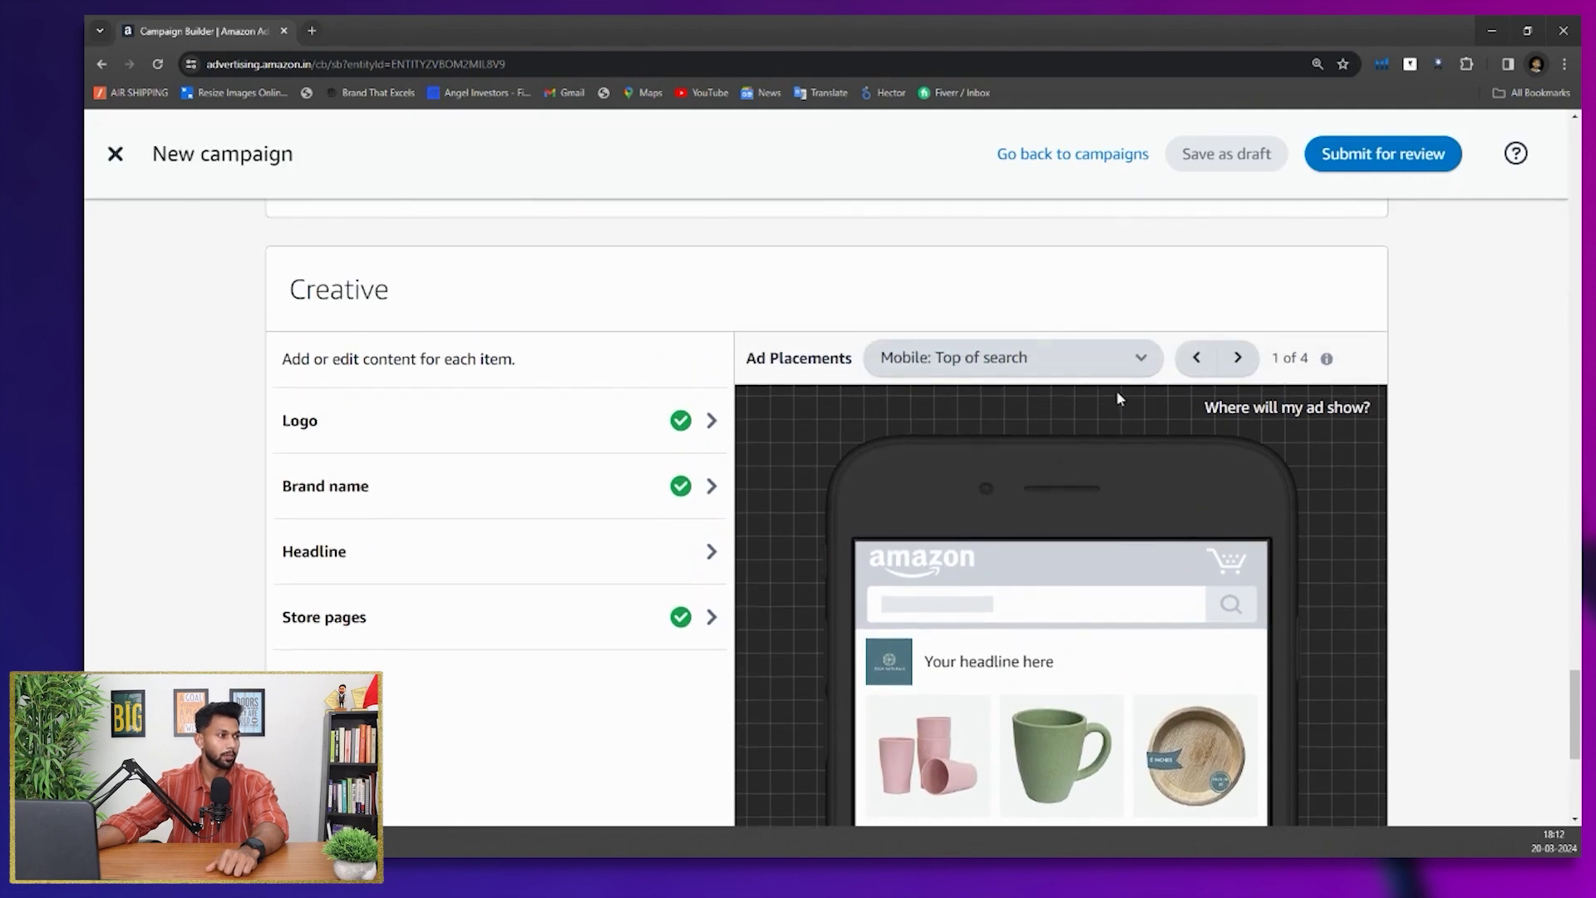
left_click(1238, 357)
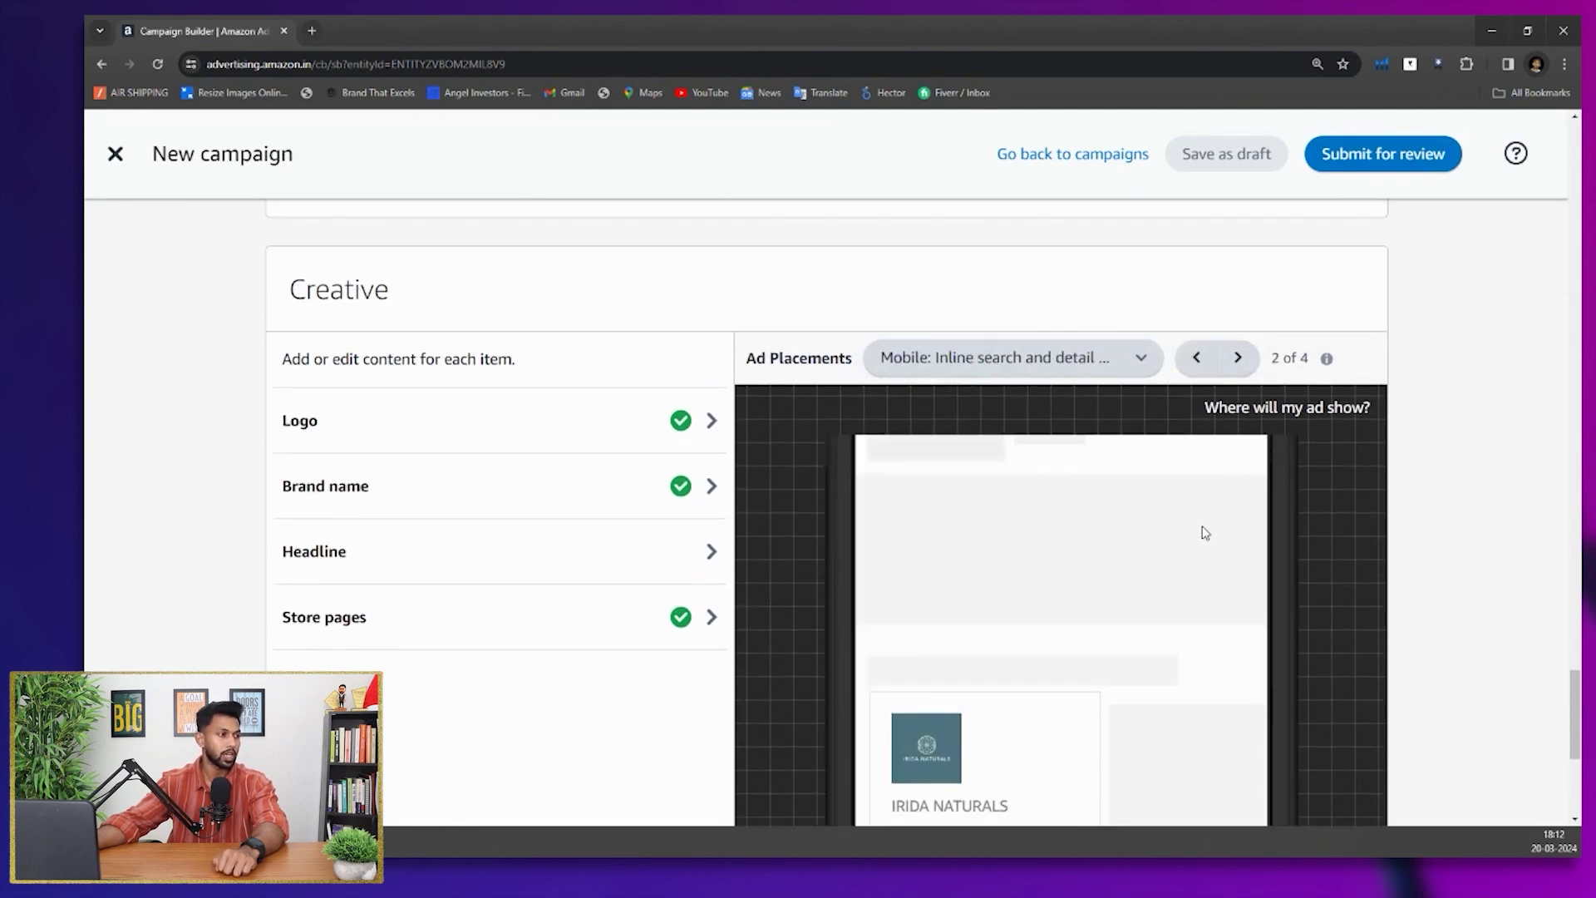
scroll(1206, 533, "down", 2)
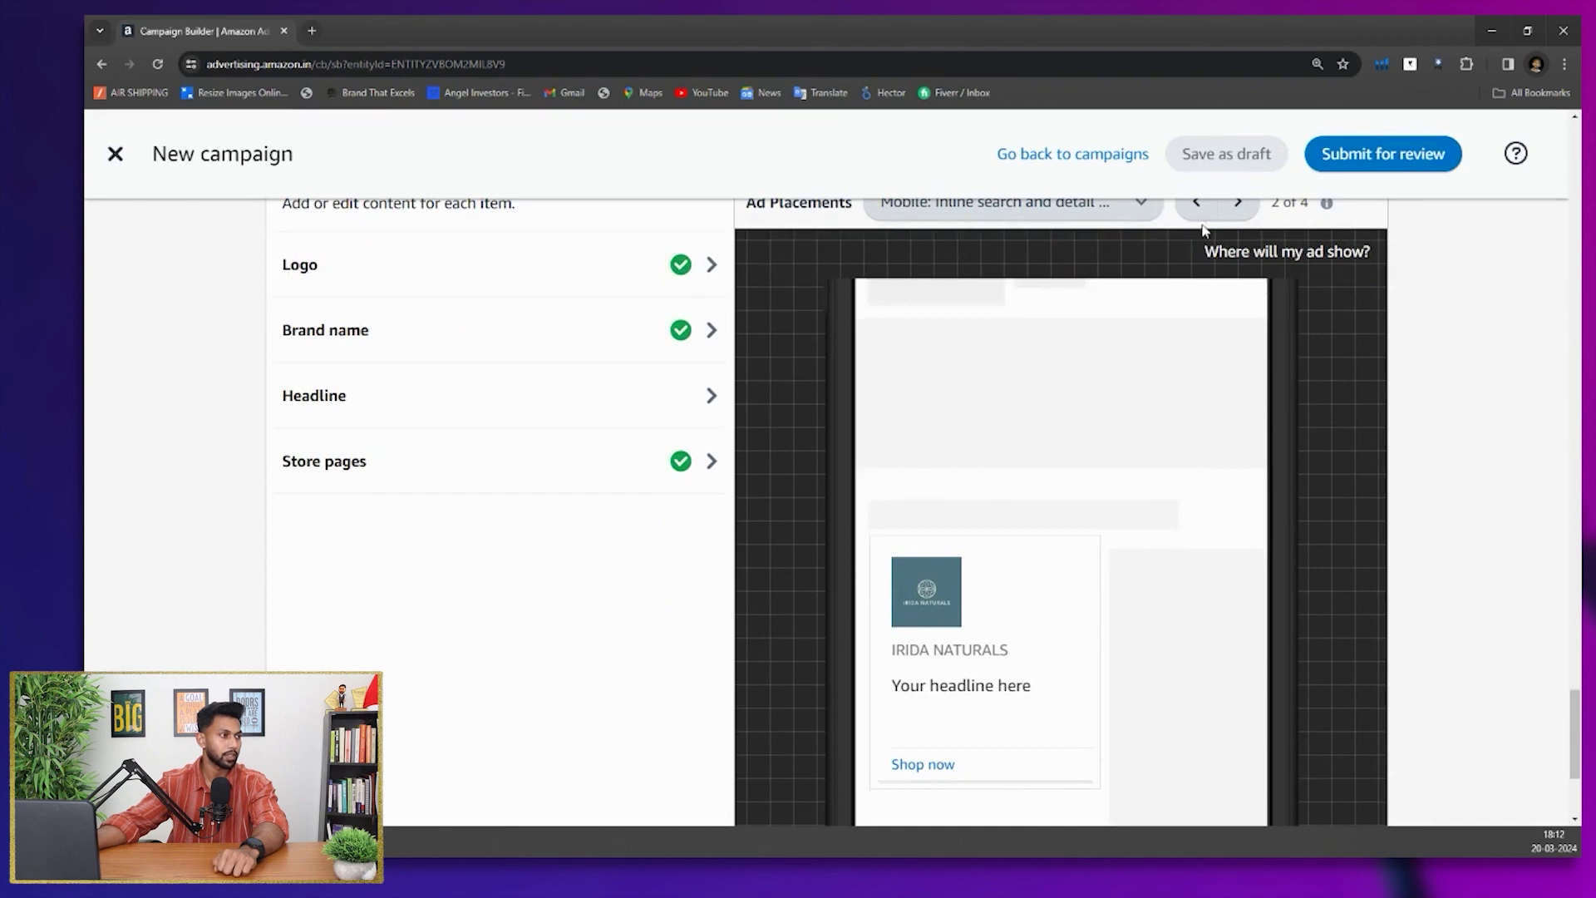
left_click(1238, 202)
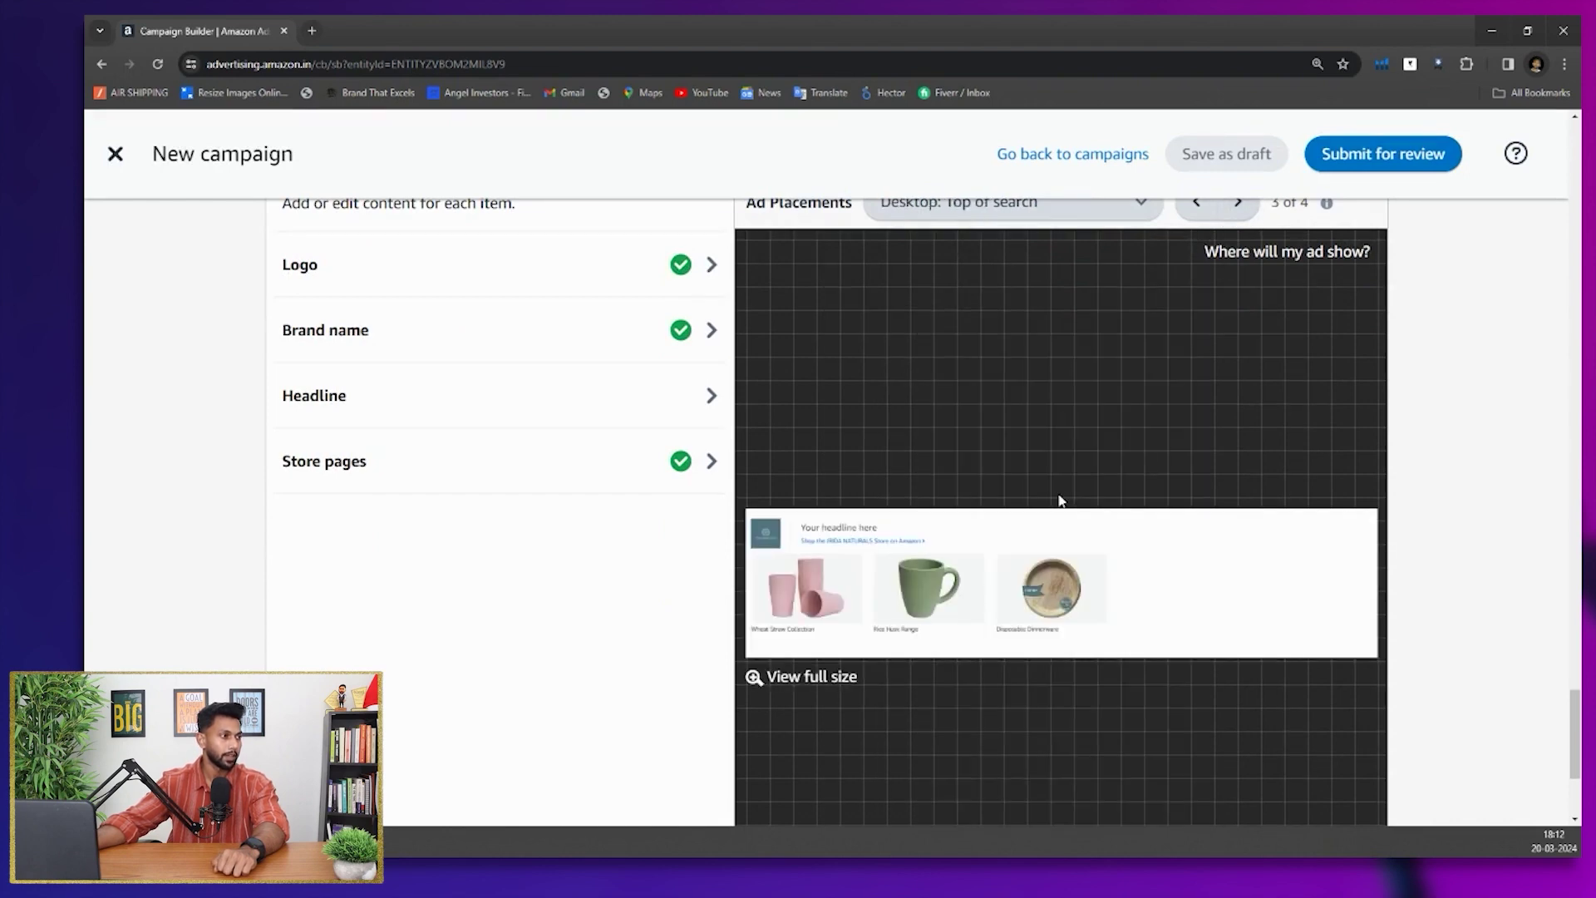
scroll(1062, 500, "up", 2)
left_click(1237, 359)
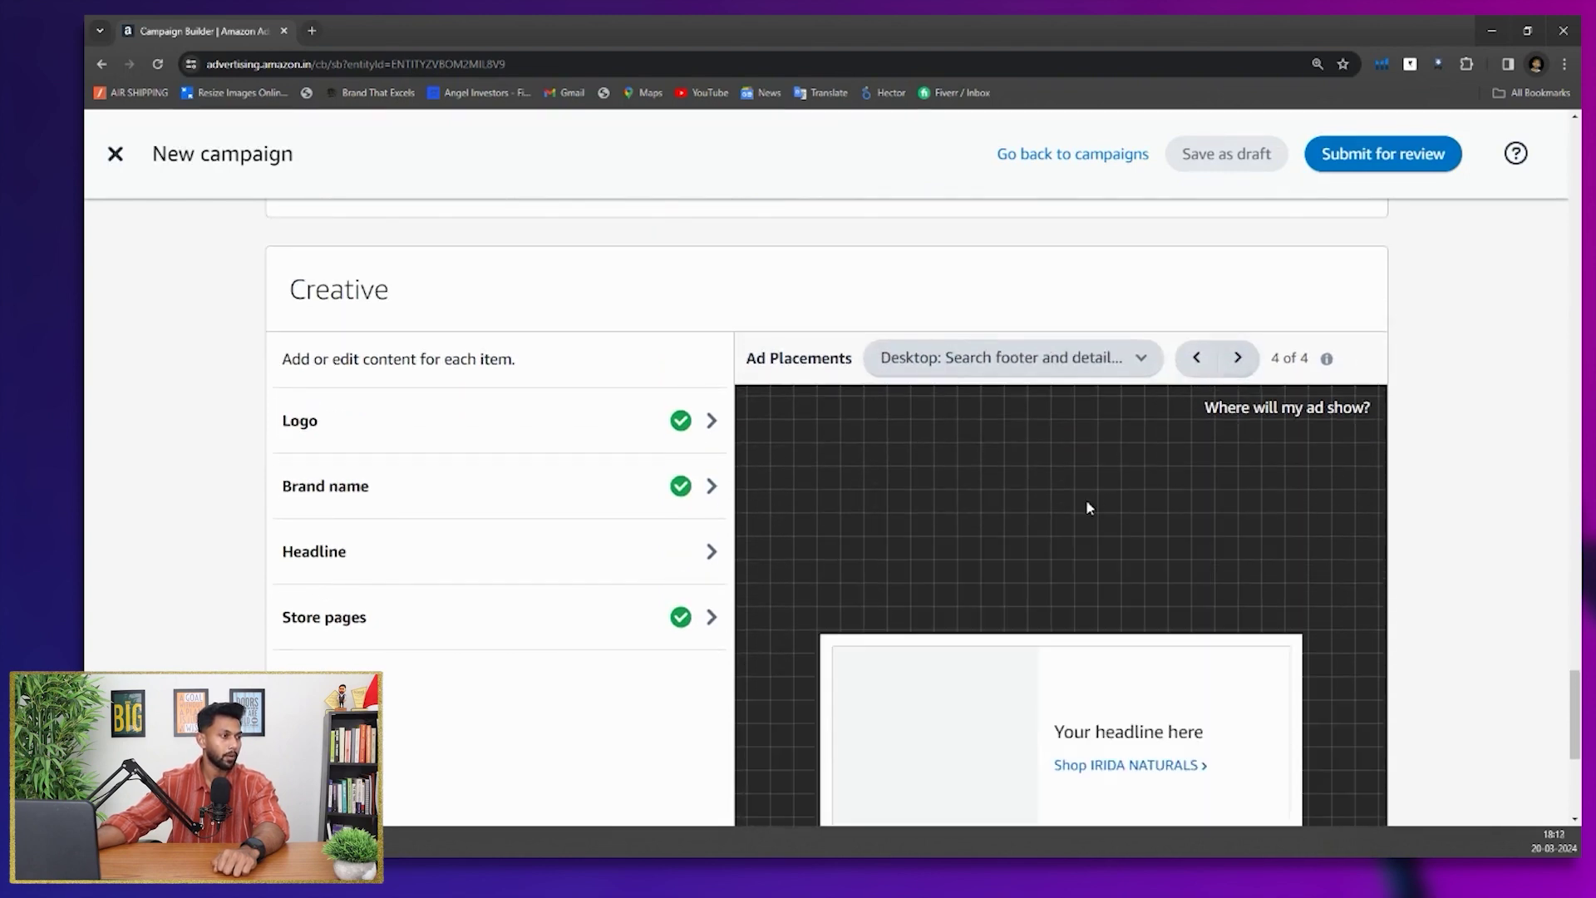
Change the ad format to Video and set its landing page to the IRIDA NATURALS Store on Amazon
scroll(1086, 502, "down", 3)
scroll(773, 584, "up", 1)
scroll(769, 574, "down", 10)
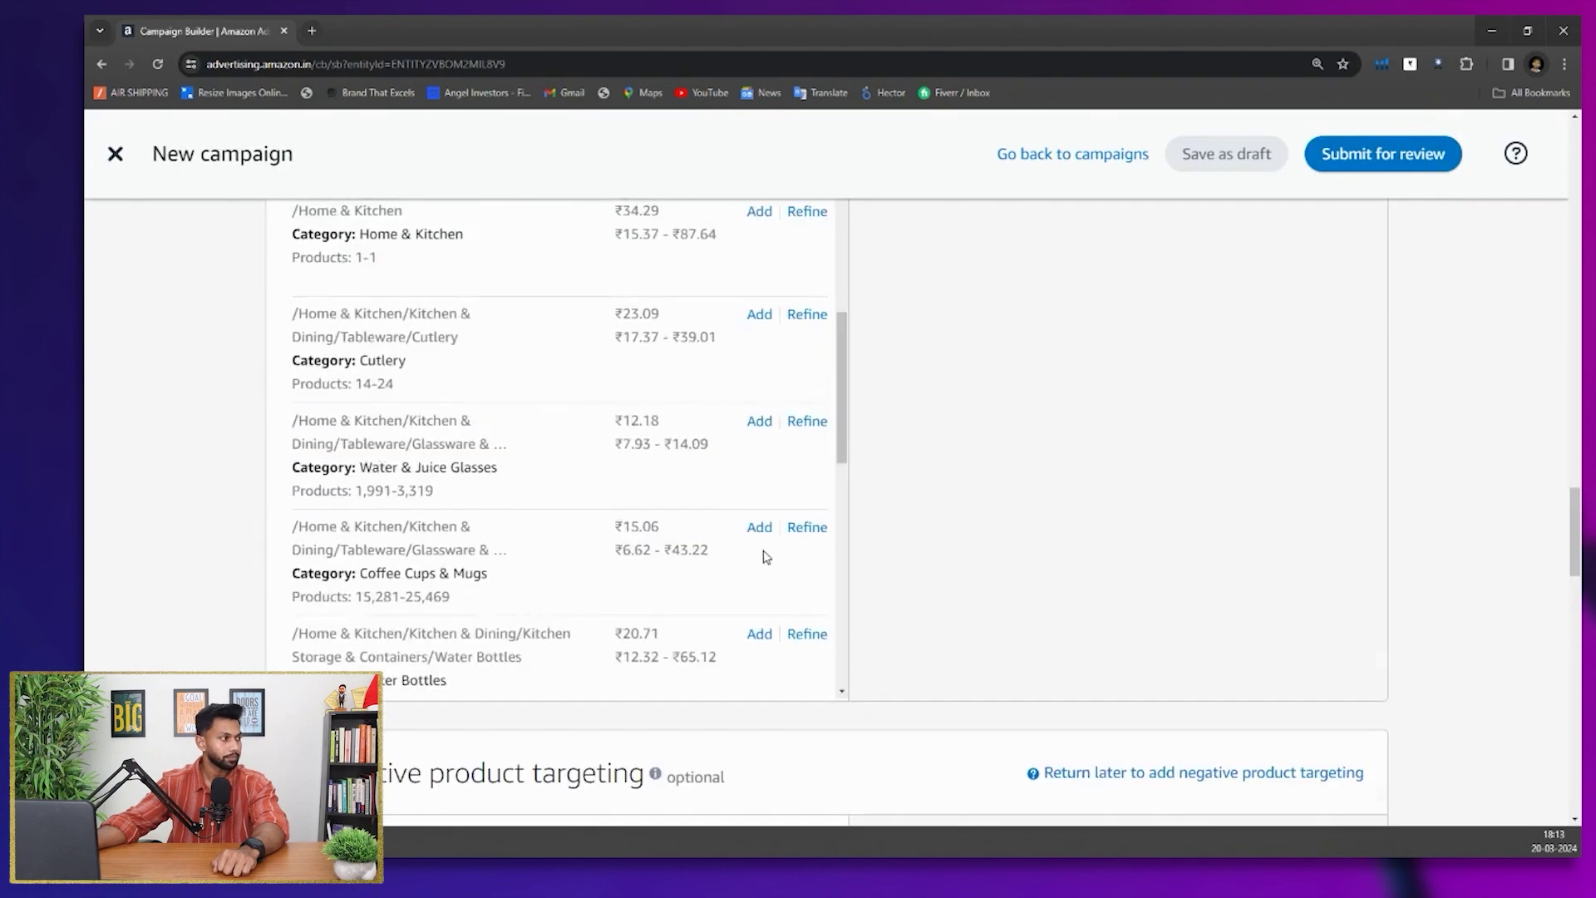
scroll(909, 521, "up", 10)
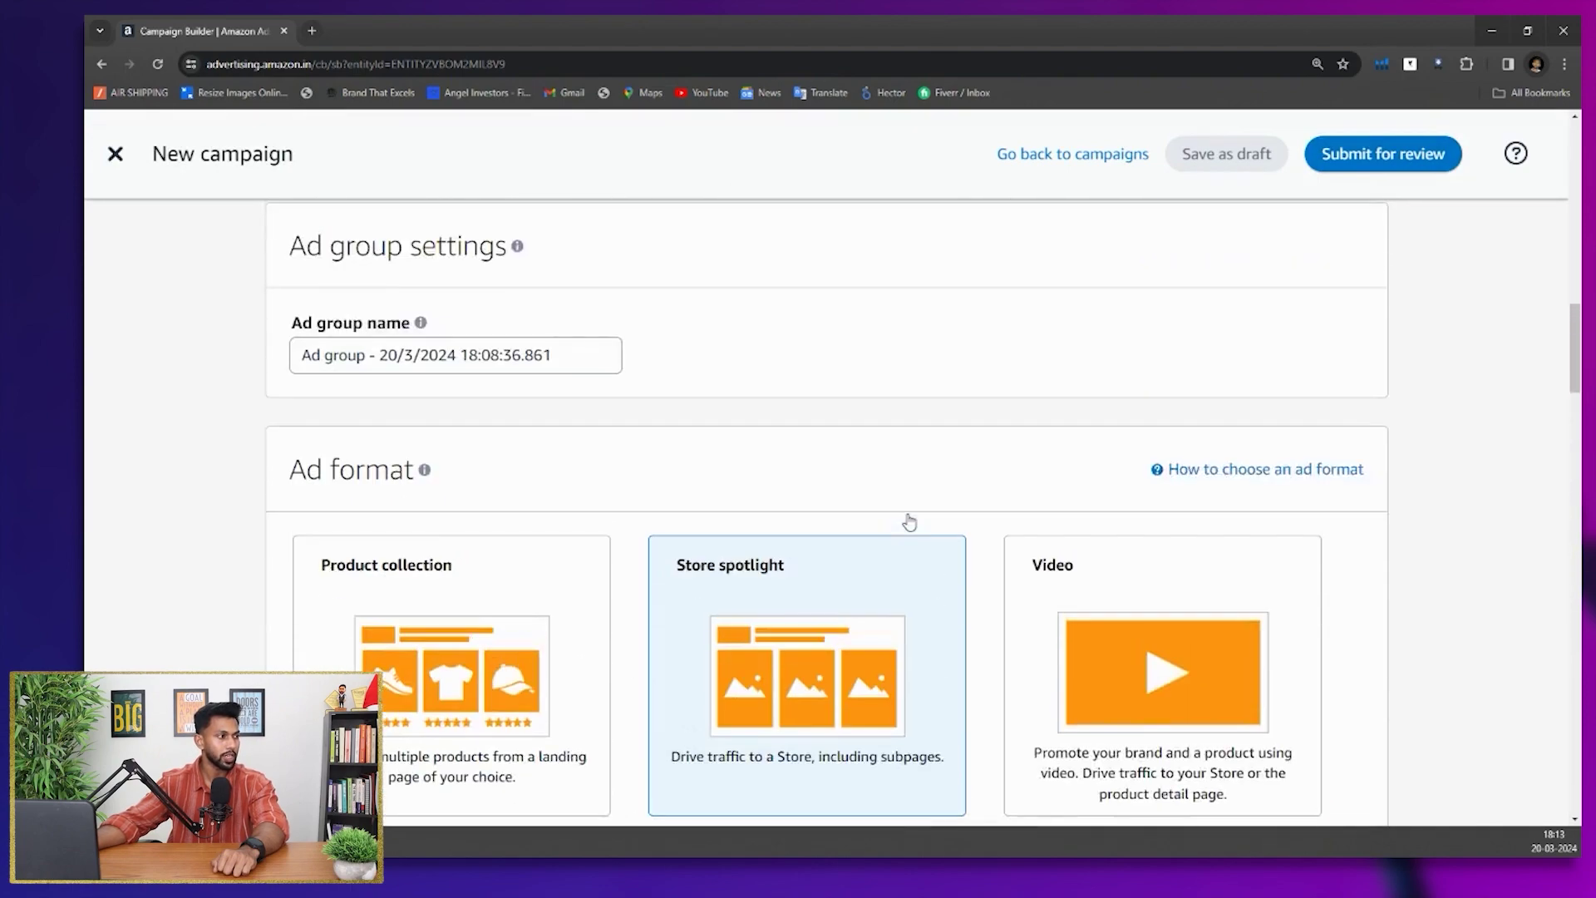
scroll(909, 521, "down", 2)
left_click(1058, 451)
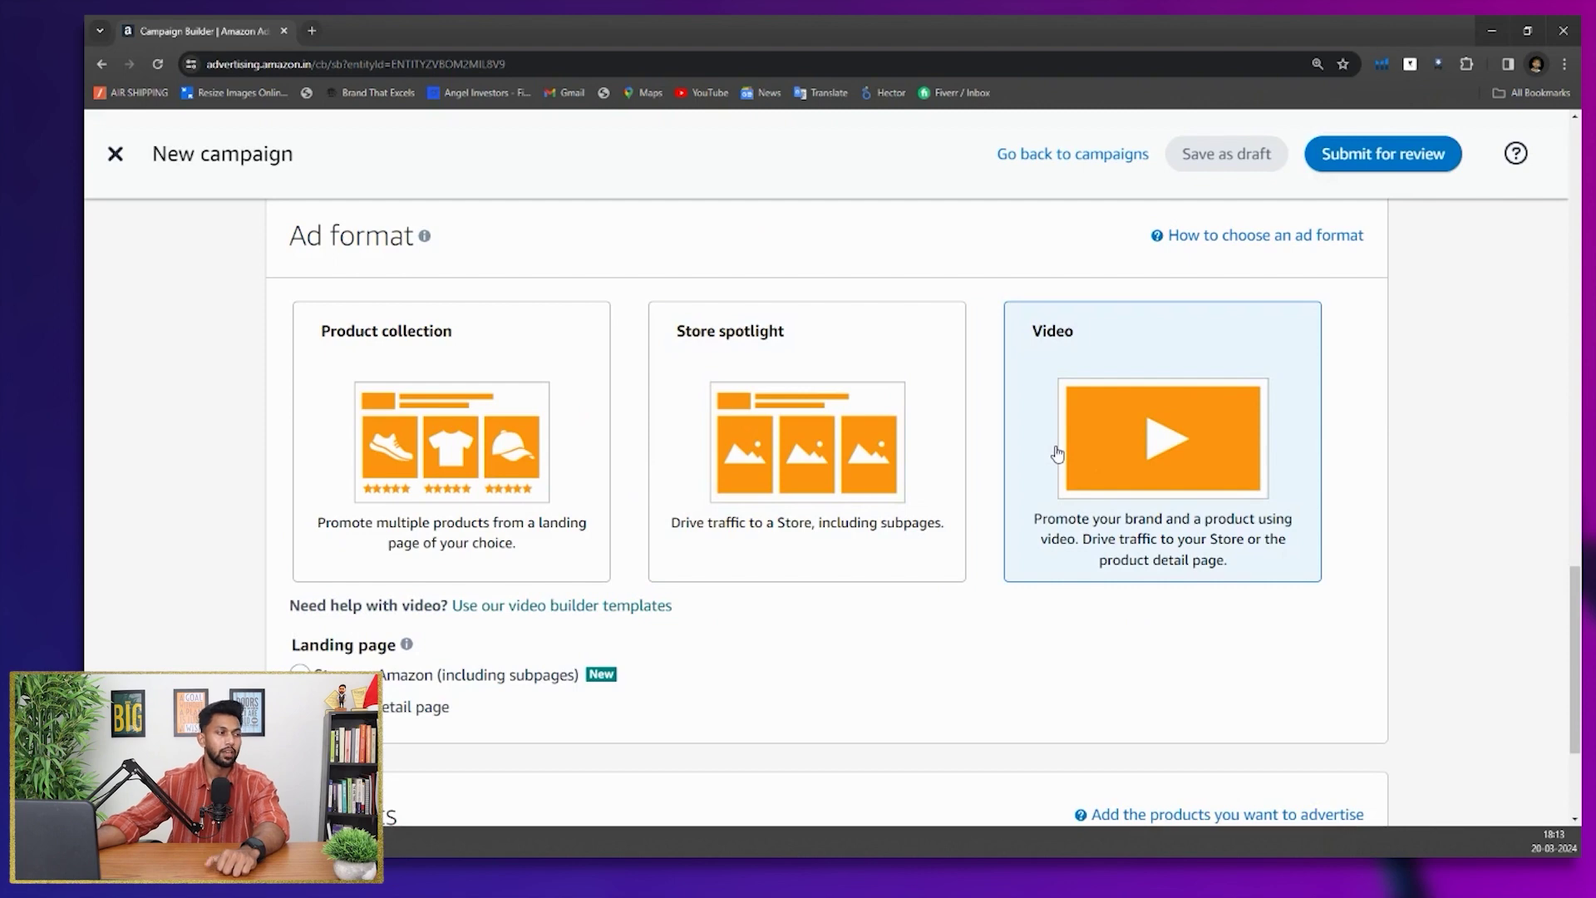
scroll(589, 523, "down", 3)
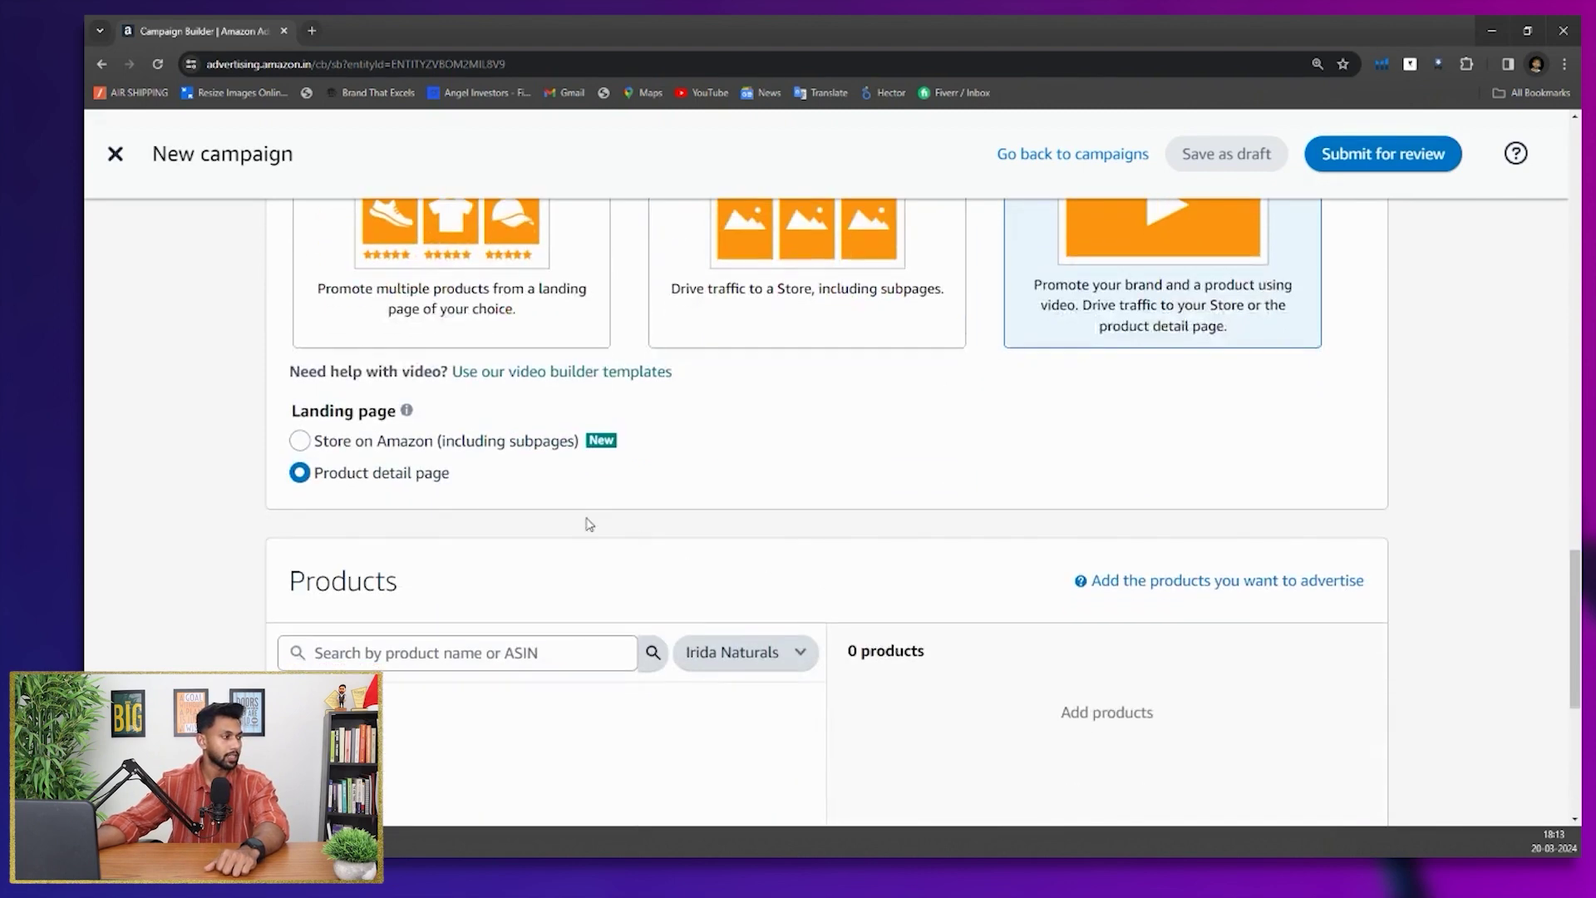
left_click(299, 441)
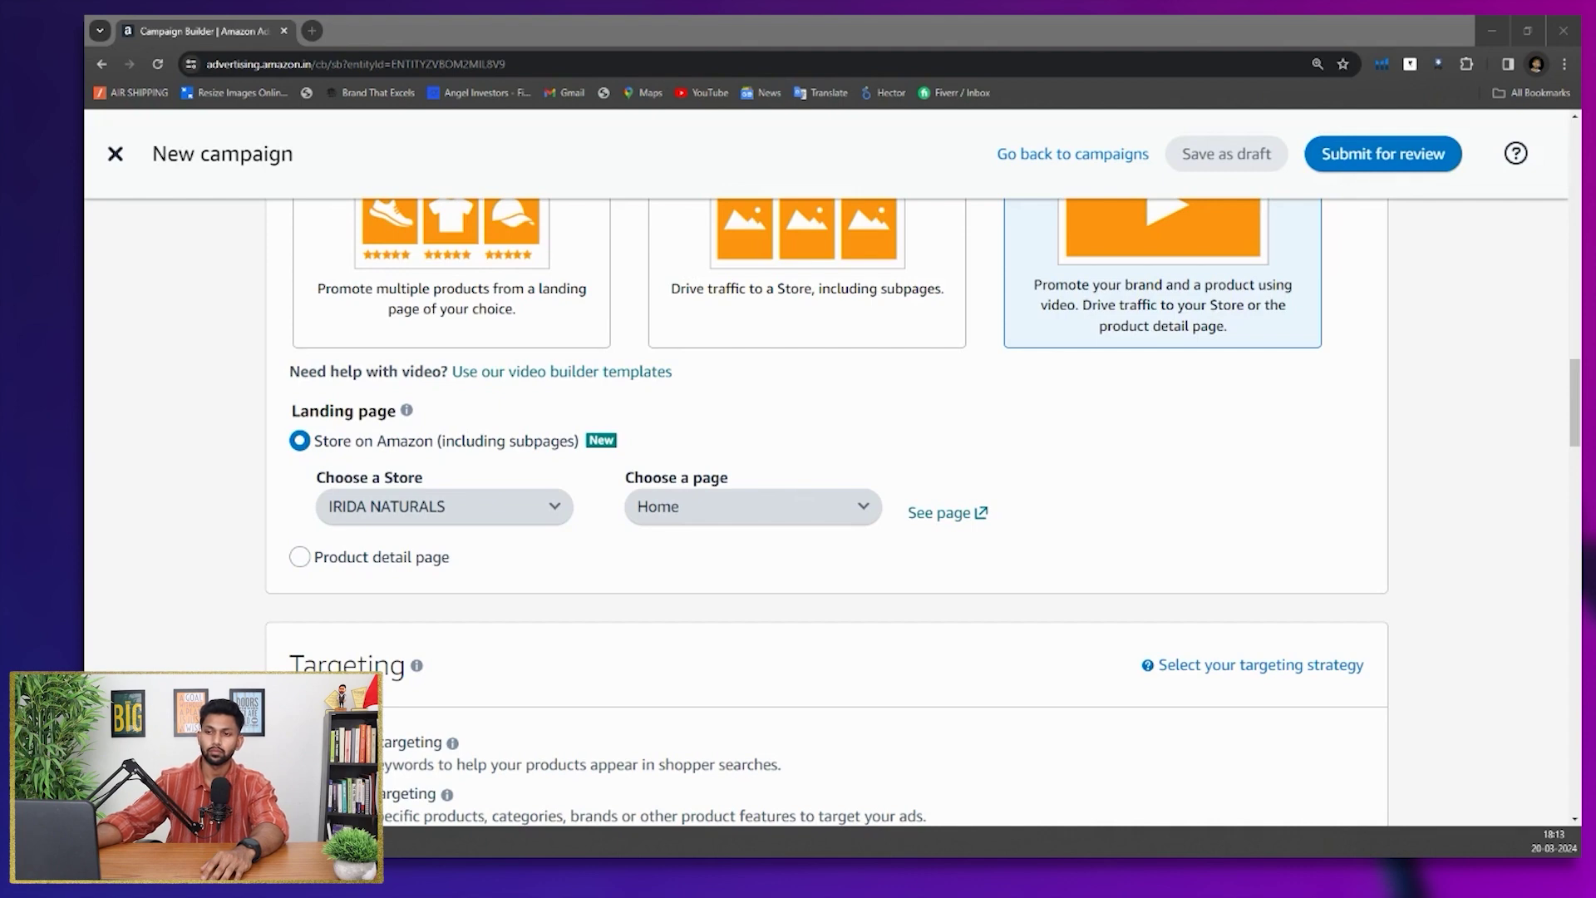
Visit the CELLO brand Store from its plastic bottle set product page as an example, and return to the campaign builder
left_click_drag(490, 73, 458, 21)
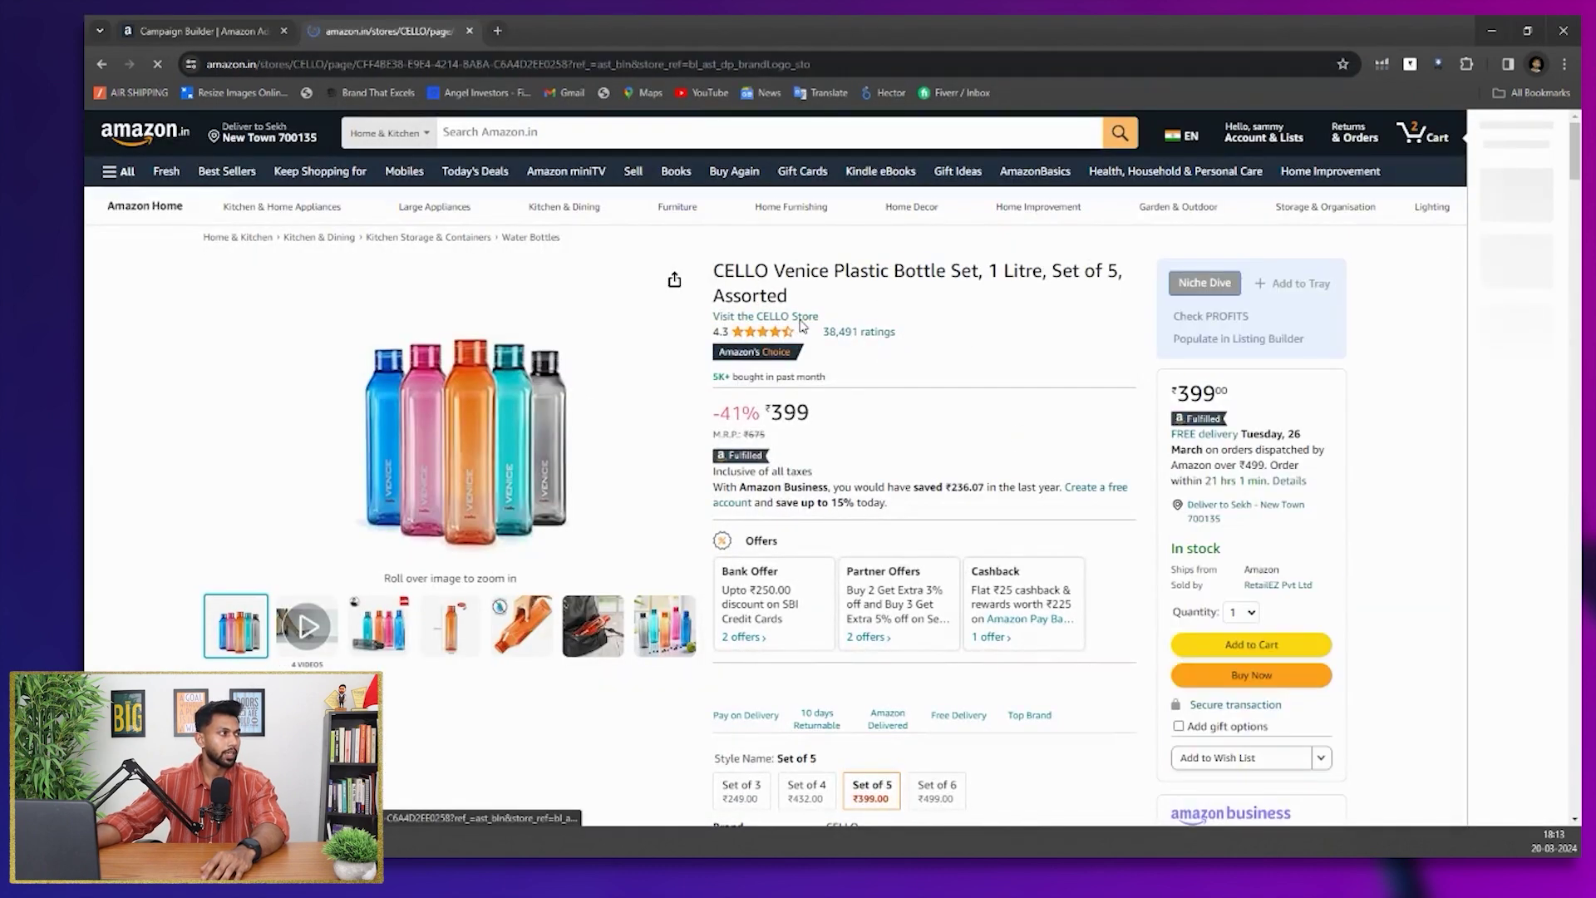
left_click(802, 316)
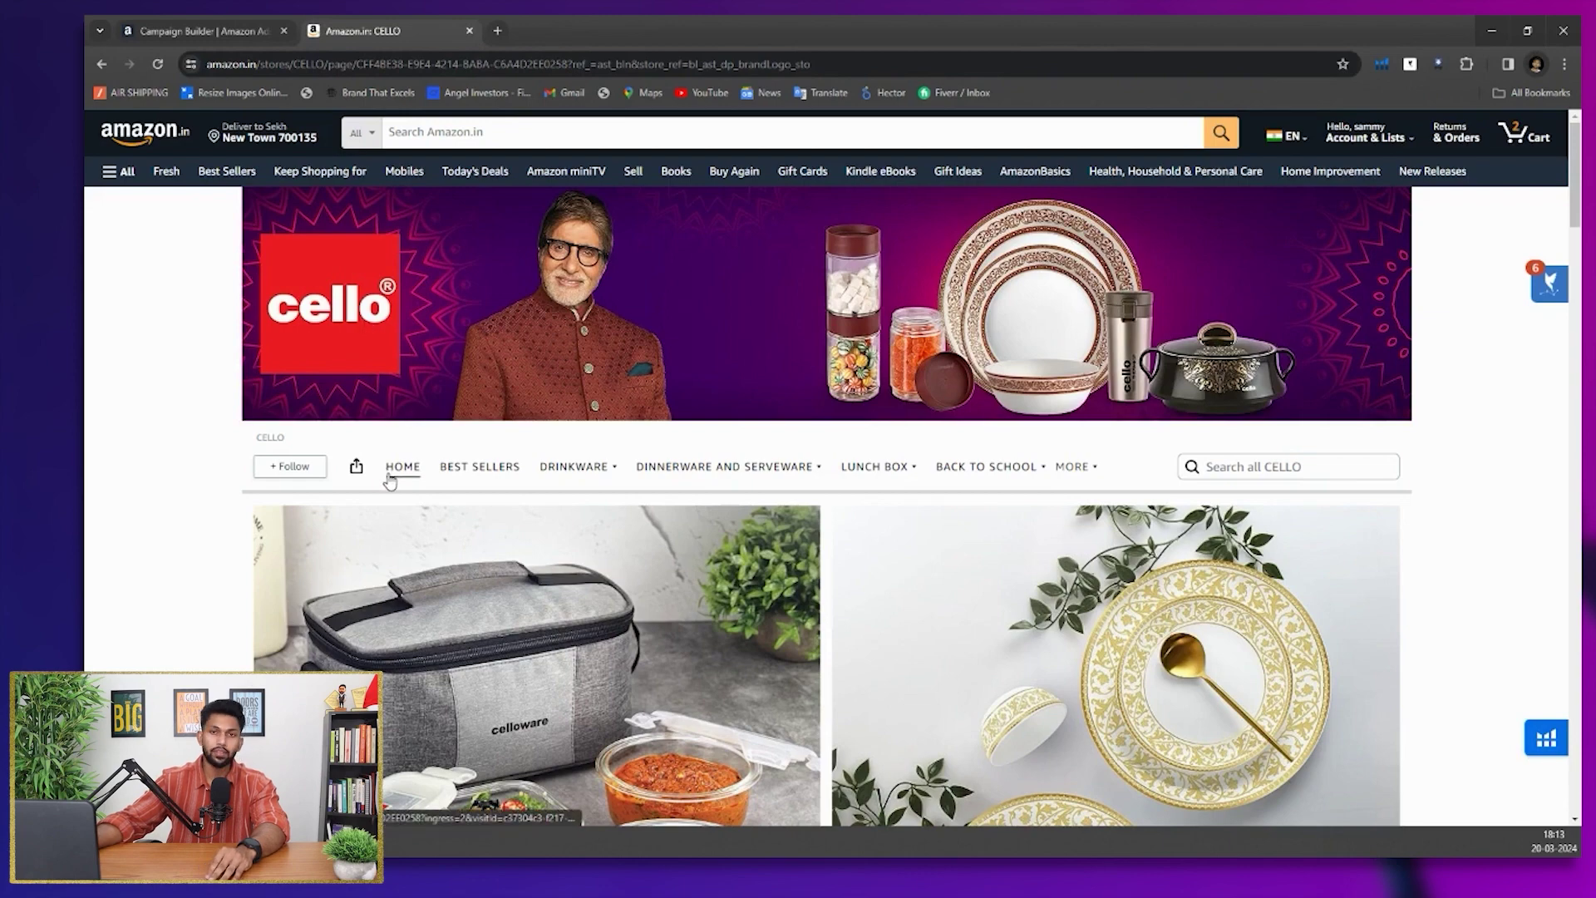
left_click(469, 30)
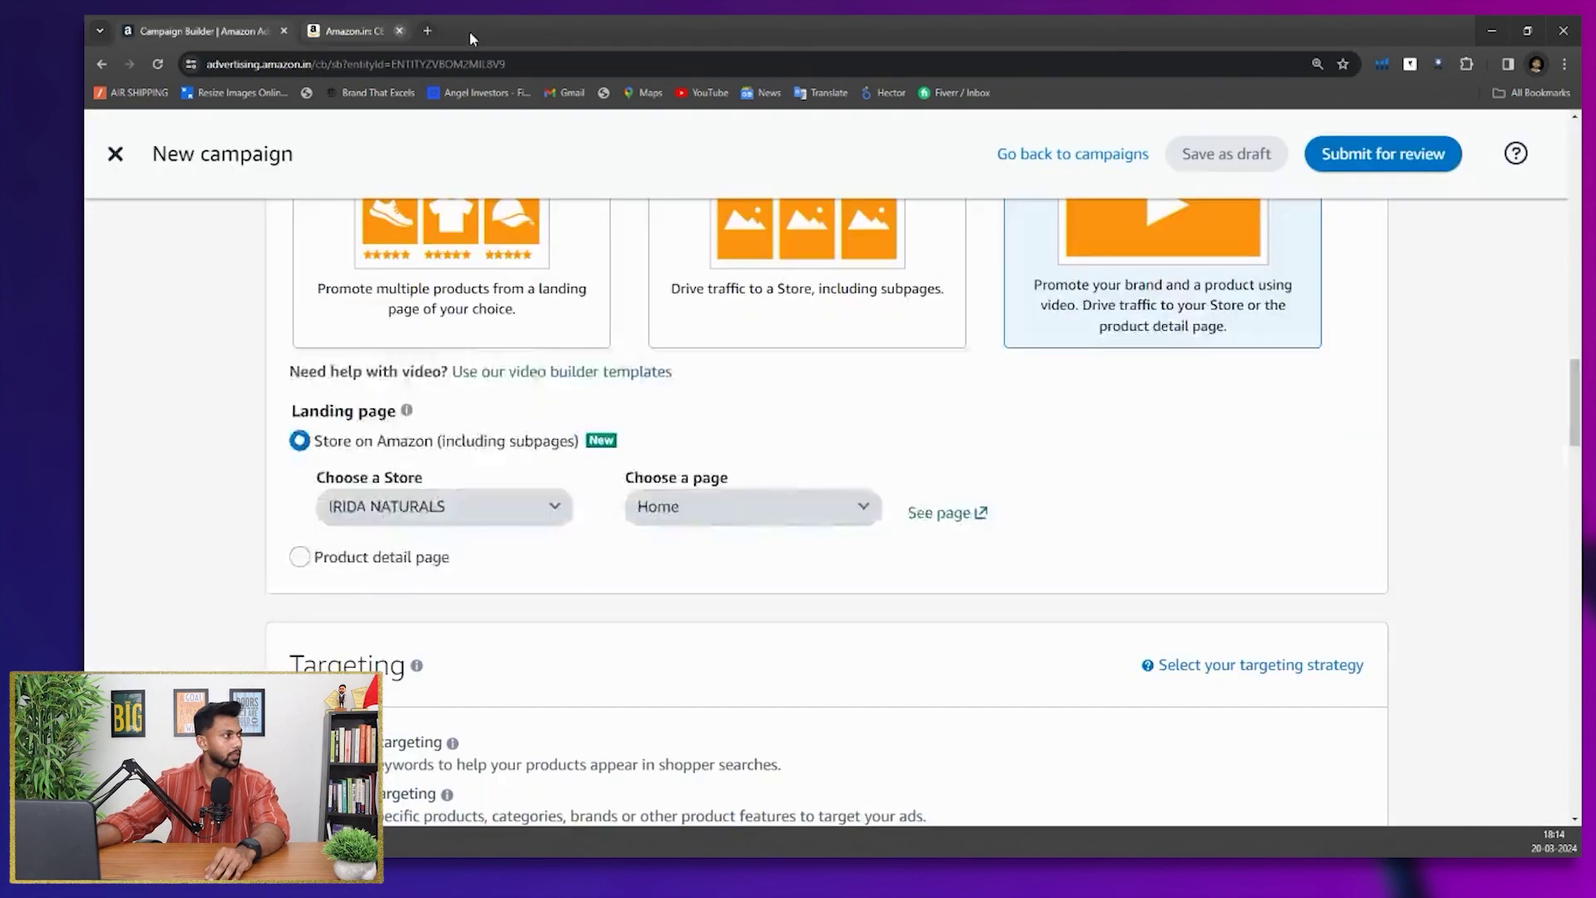
Look over the IRIDA NATURALS Store pages that can serve as the landing page, without changing the selected page
scroll(524, 499, "up", 3)
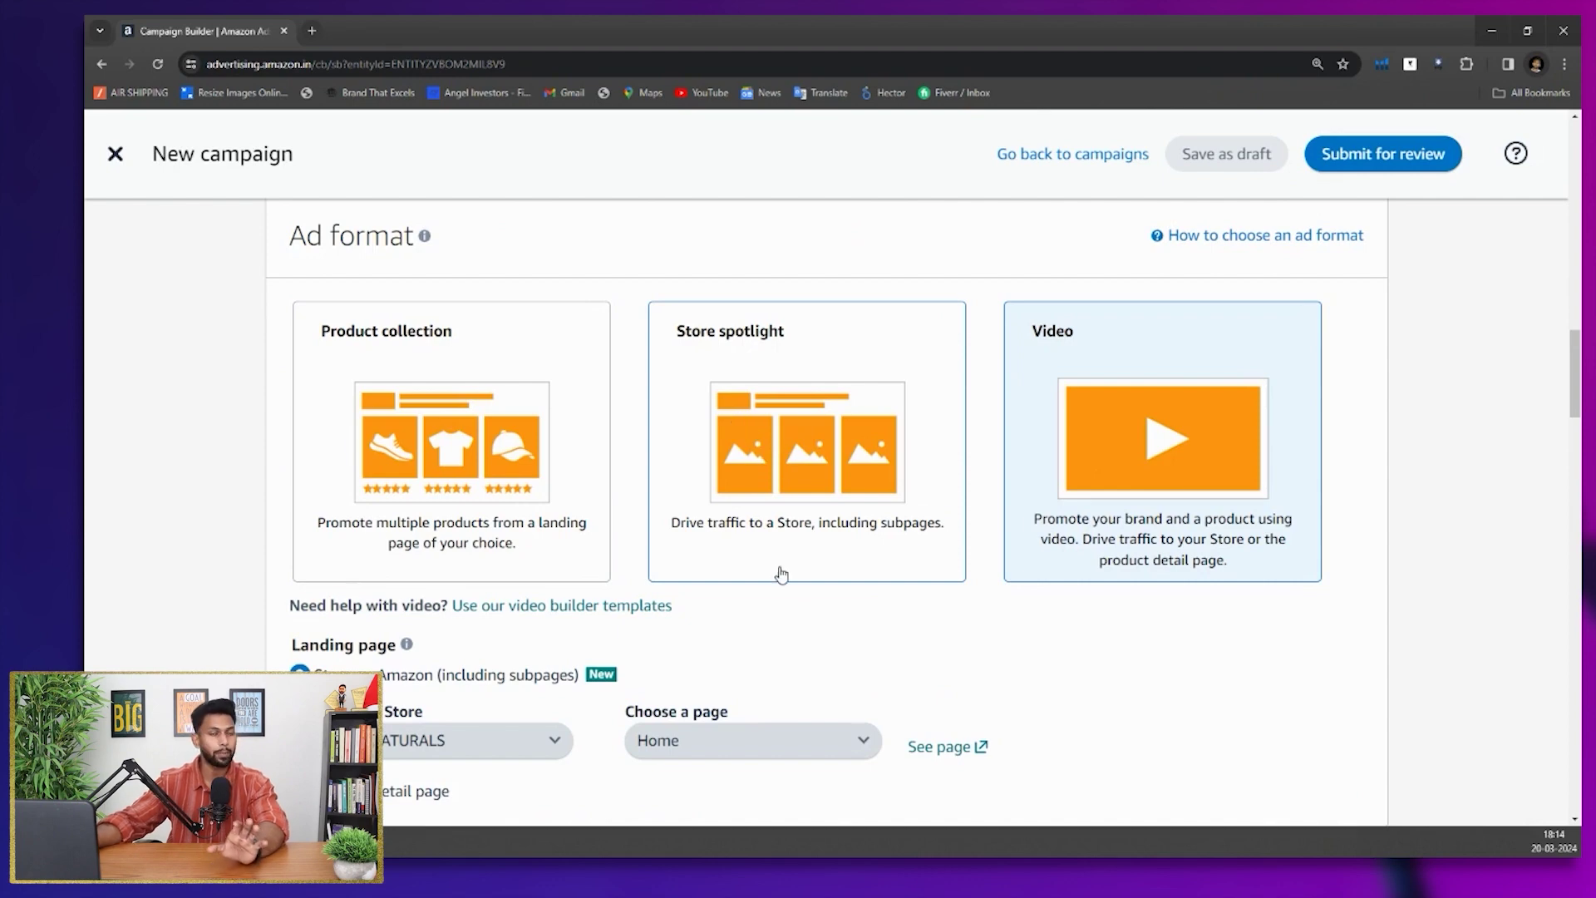
scroll(785, 565, "down", 3)
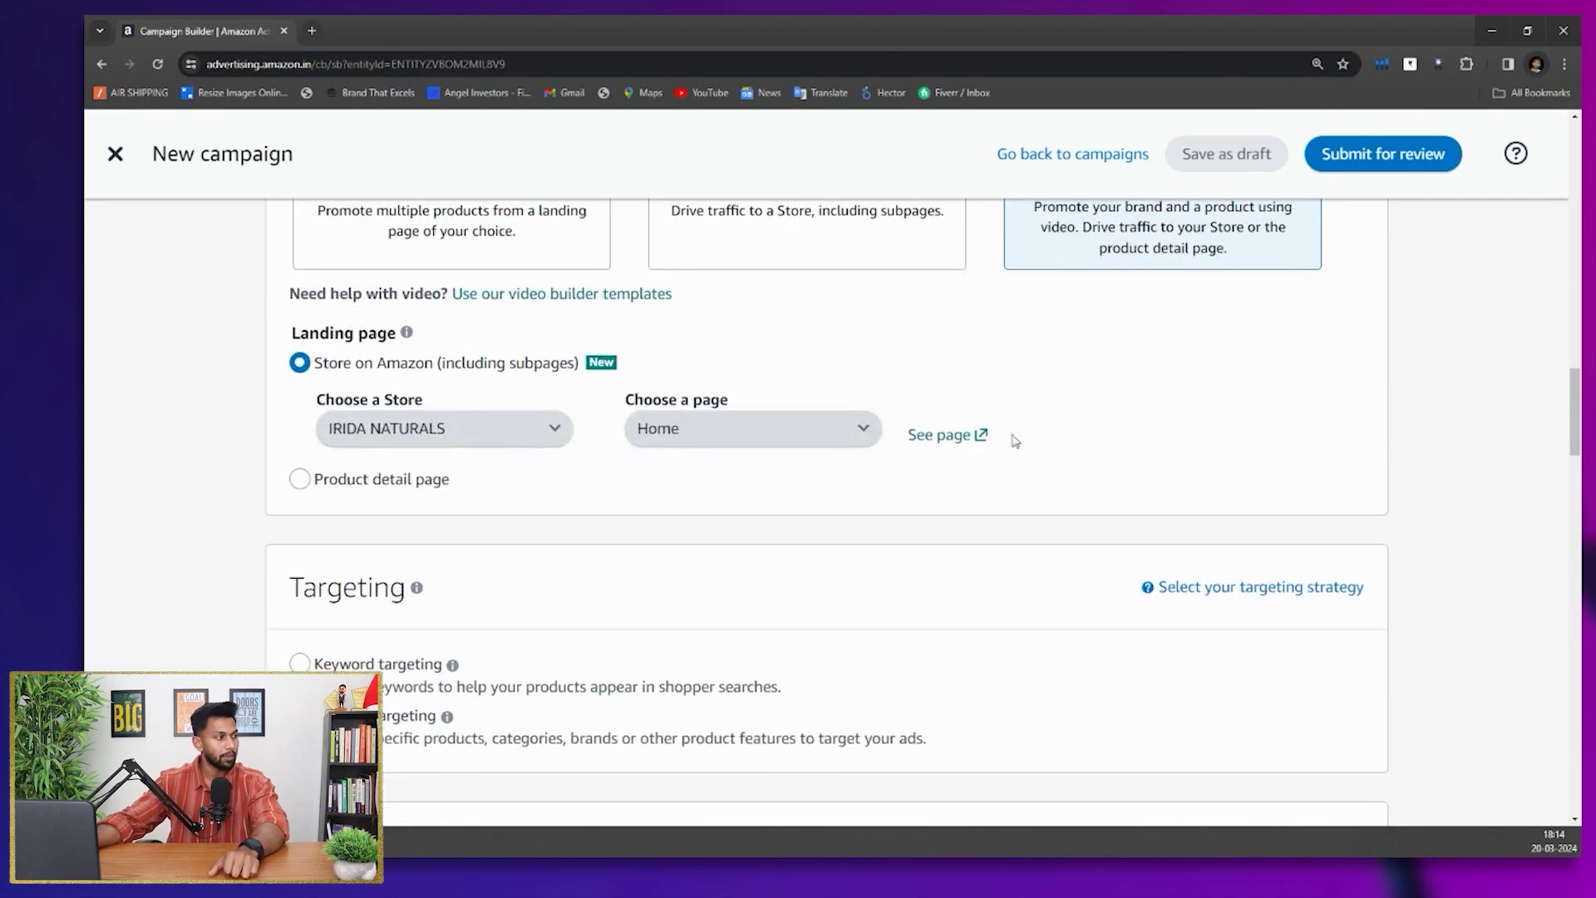
left_click(840, 433)
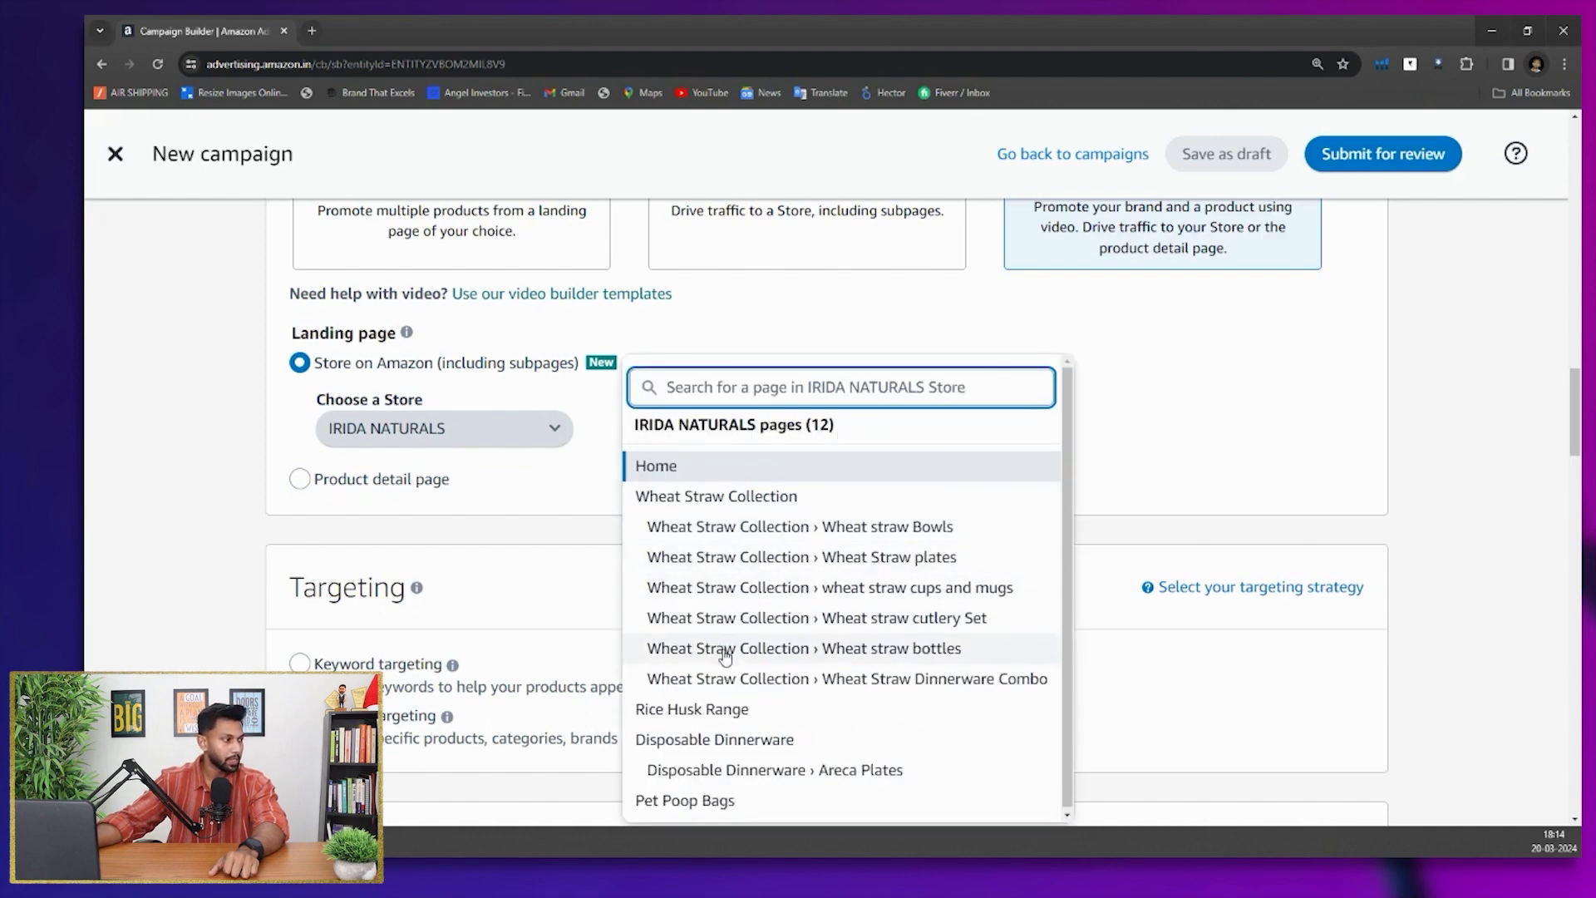
left_click(1140, 446)
Switch the video ad's landing page to the product detail page and add the Irida Naturals Wheat Straw Bowl Set
left_click(404, 482)
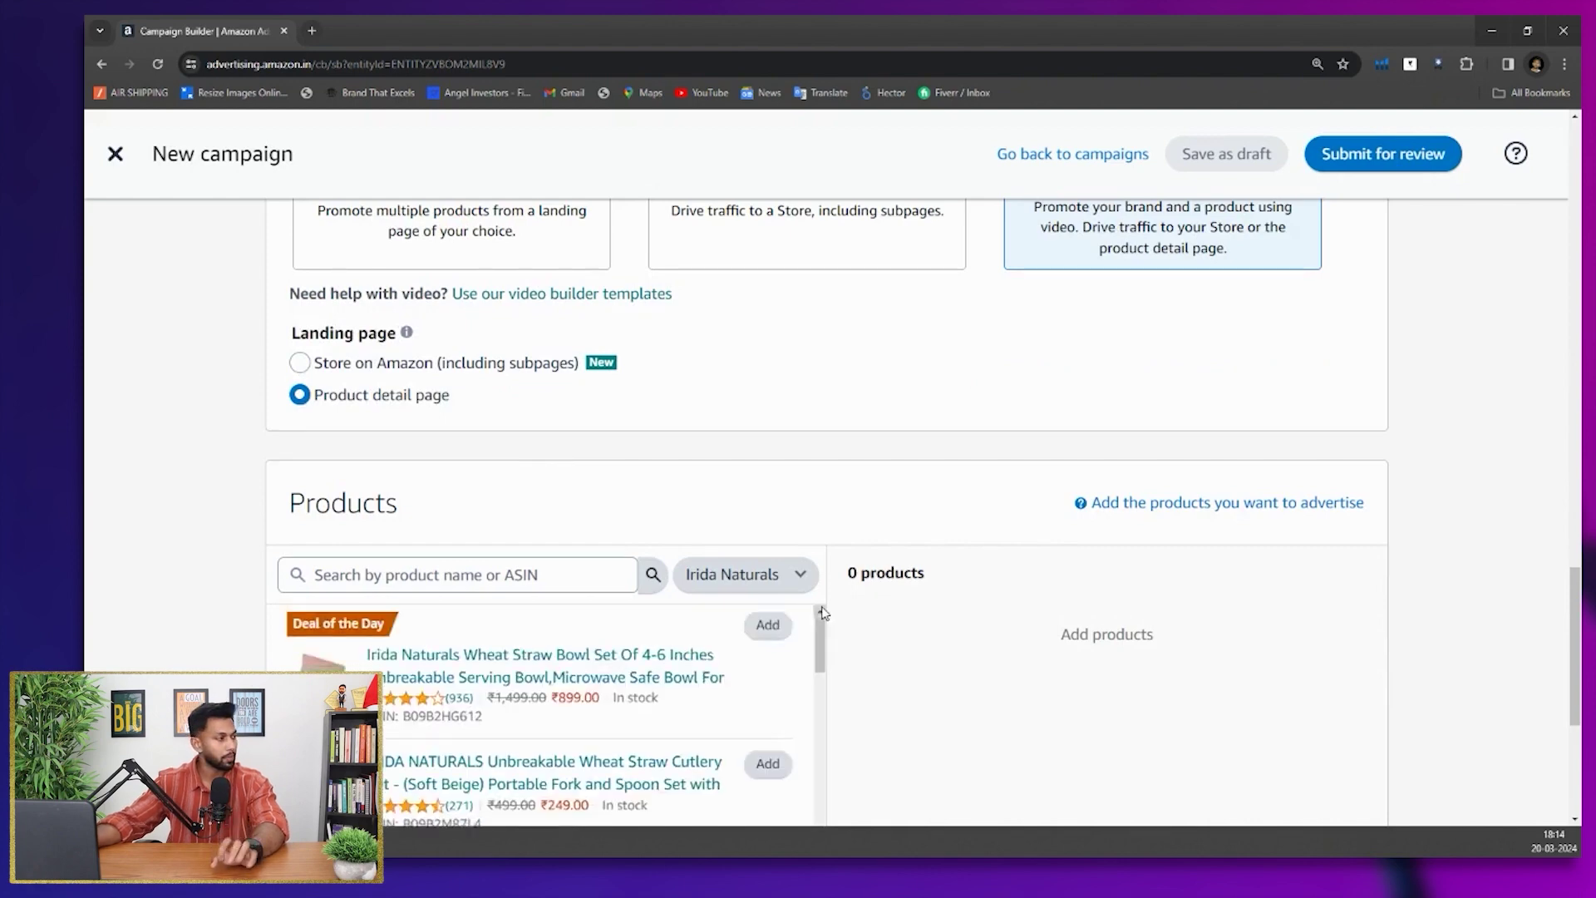
left_click(766, 631)
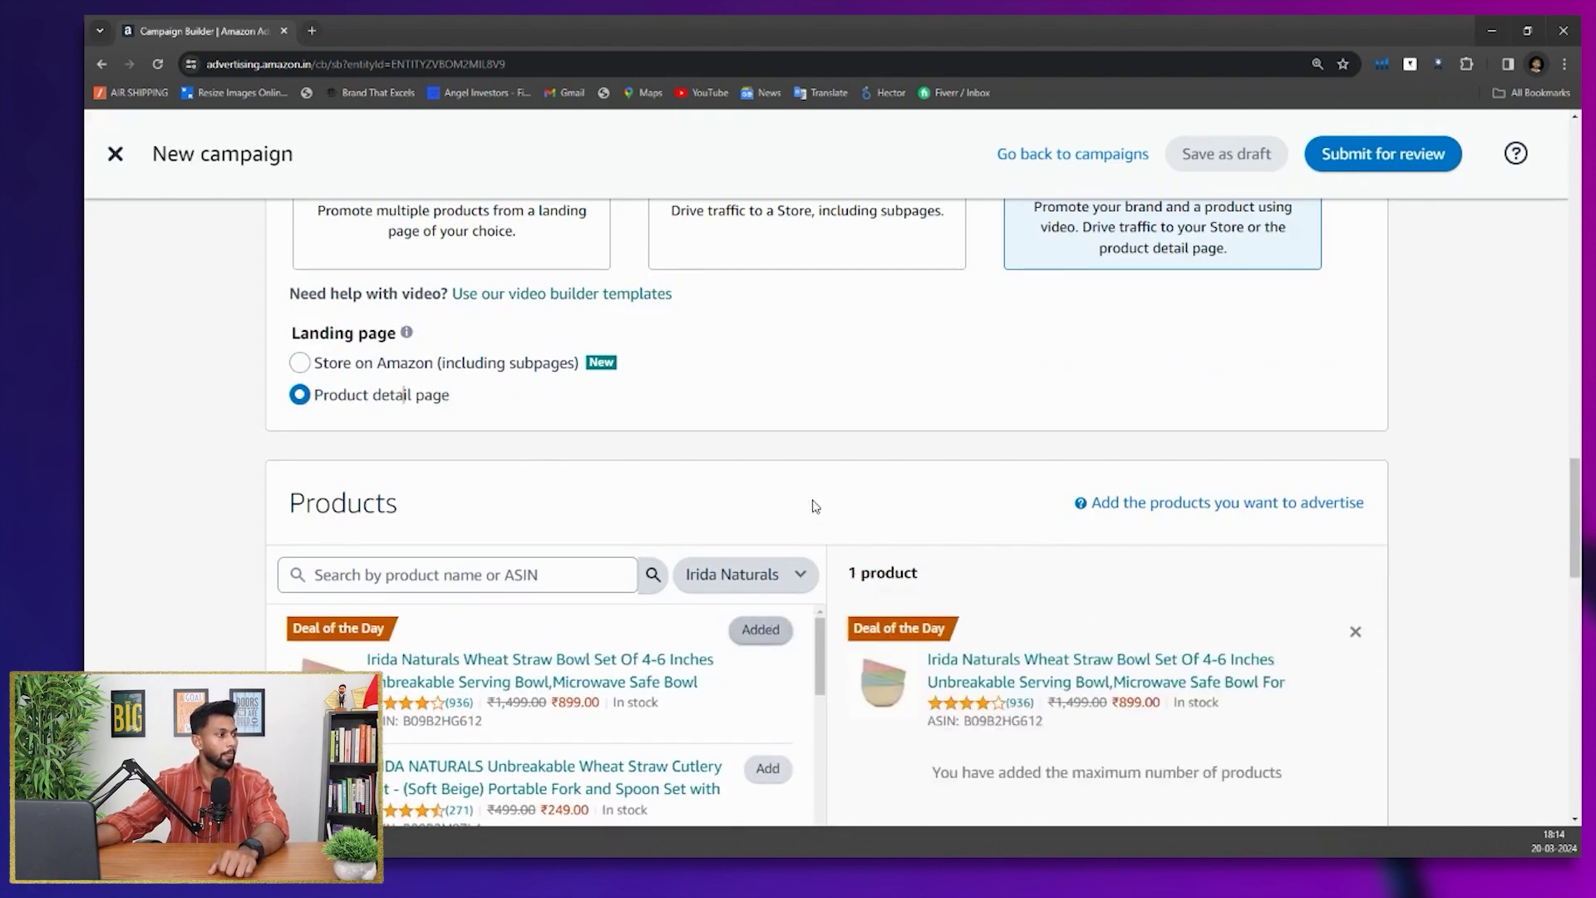
Review the targeting choices and the suggested product targeting categories with their bids, continuing down to the video creative section
scroll(813, 507, "down", 7)
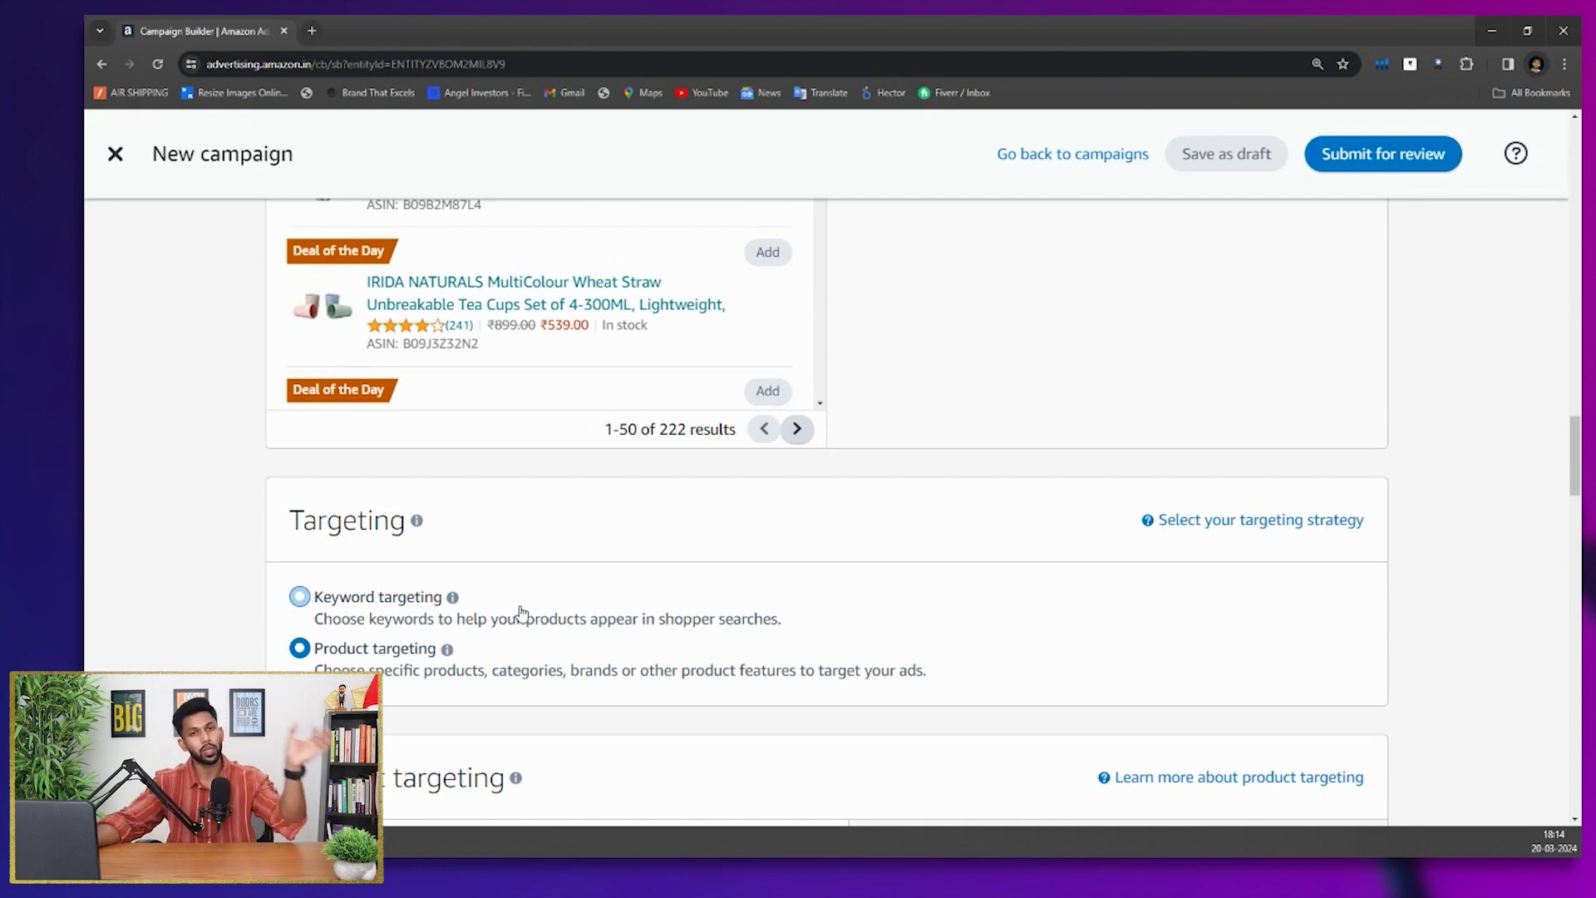
scroll(522, 612, "down", 2)
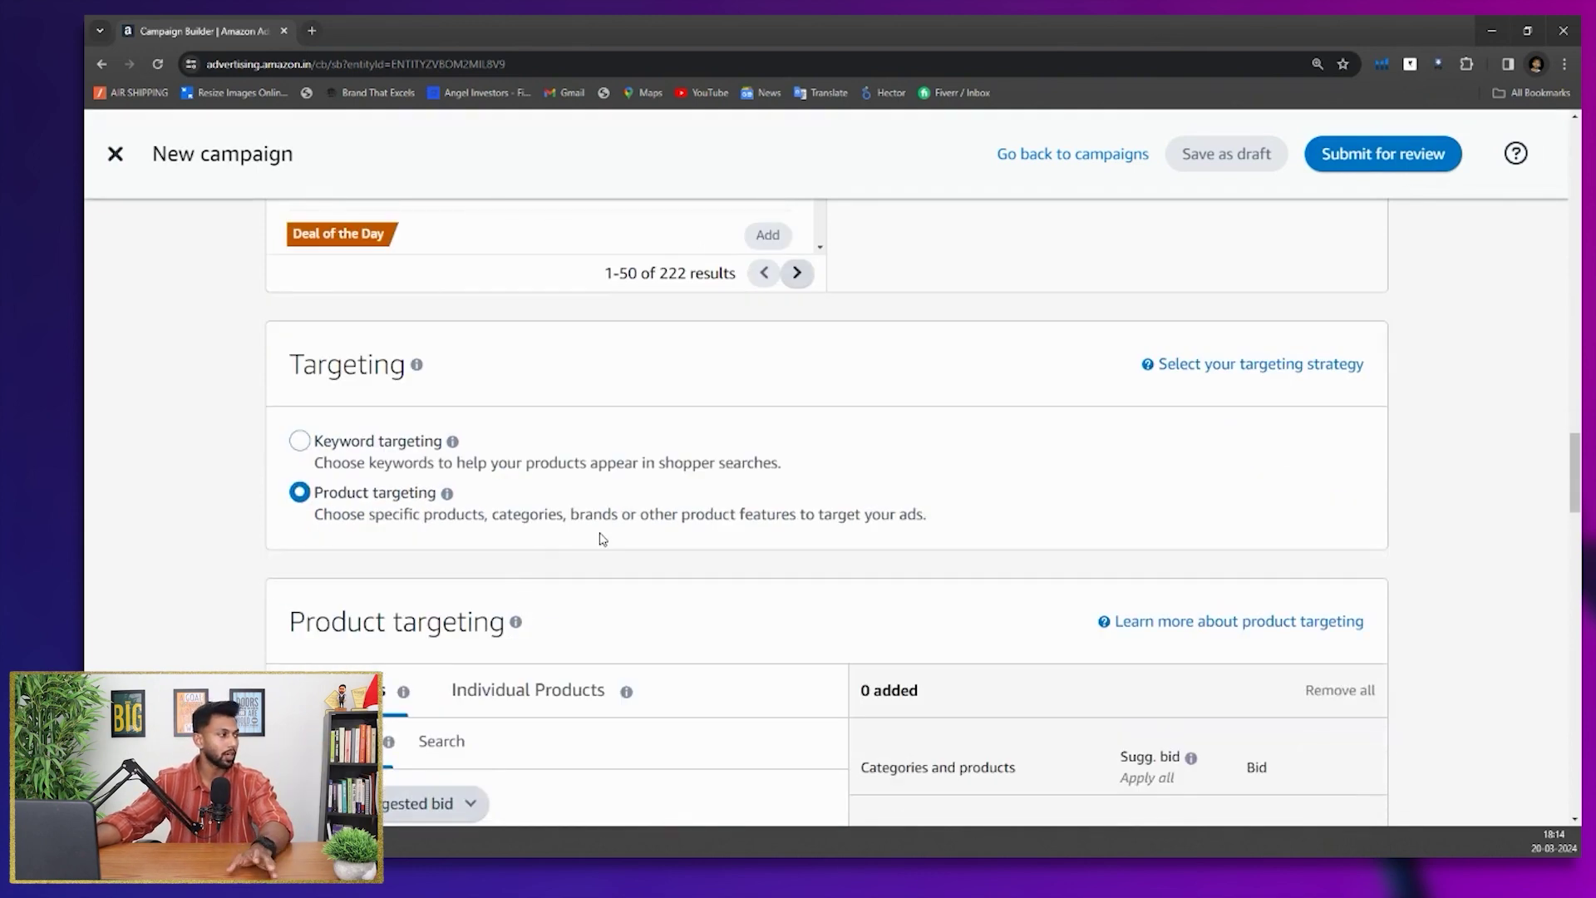
scroll(599, 536, "down", 4)
scroll(600, 535, "down", 3)
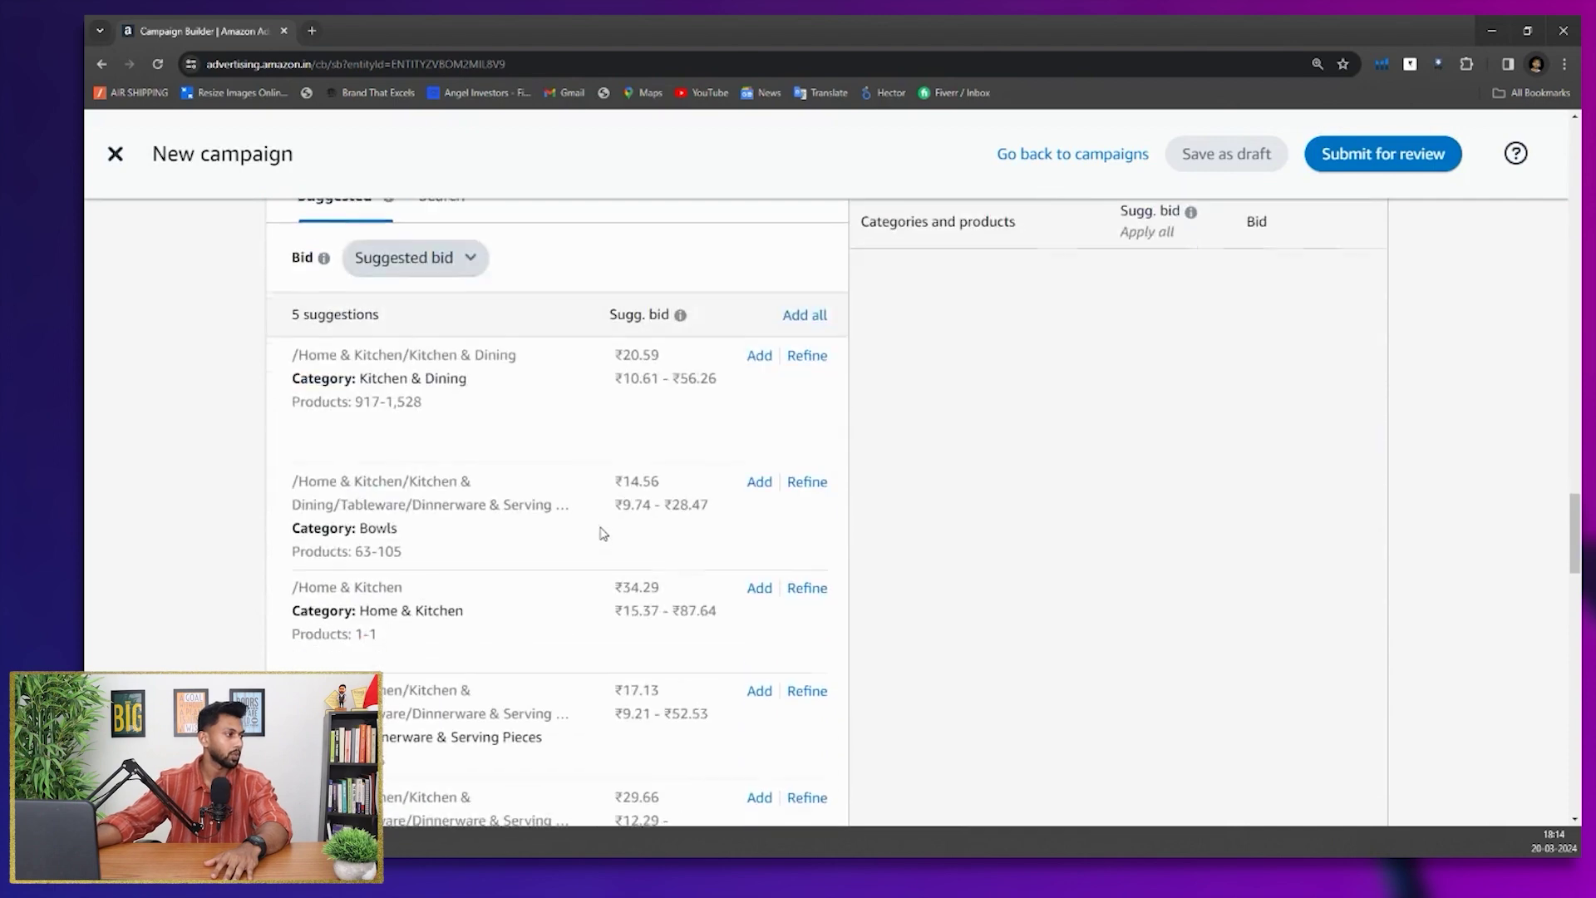
scroll(606, 530, "up", 4)
scroll(606, 531, "down", 12)
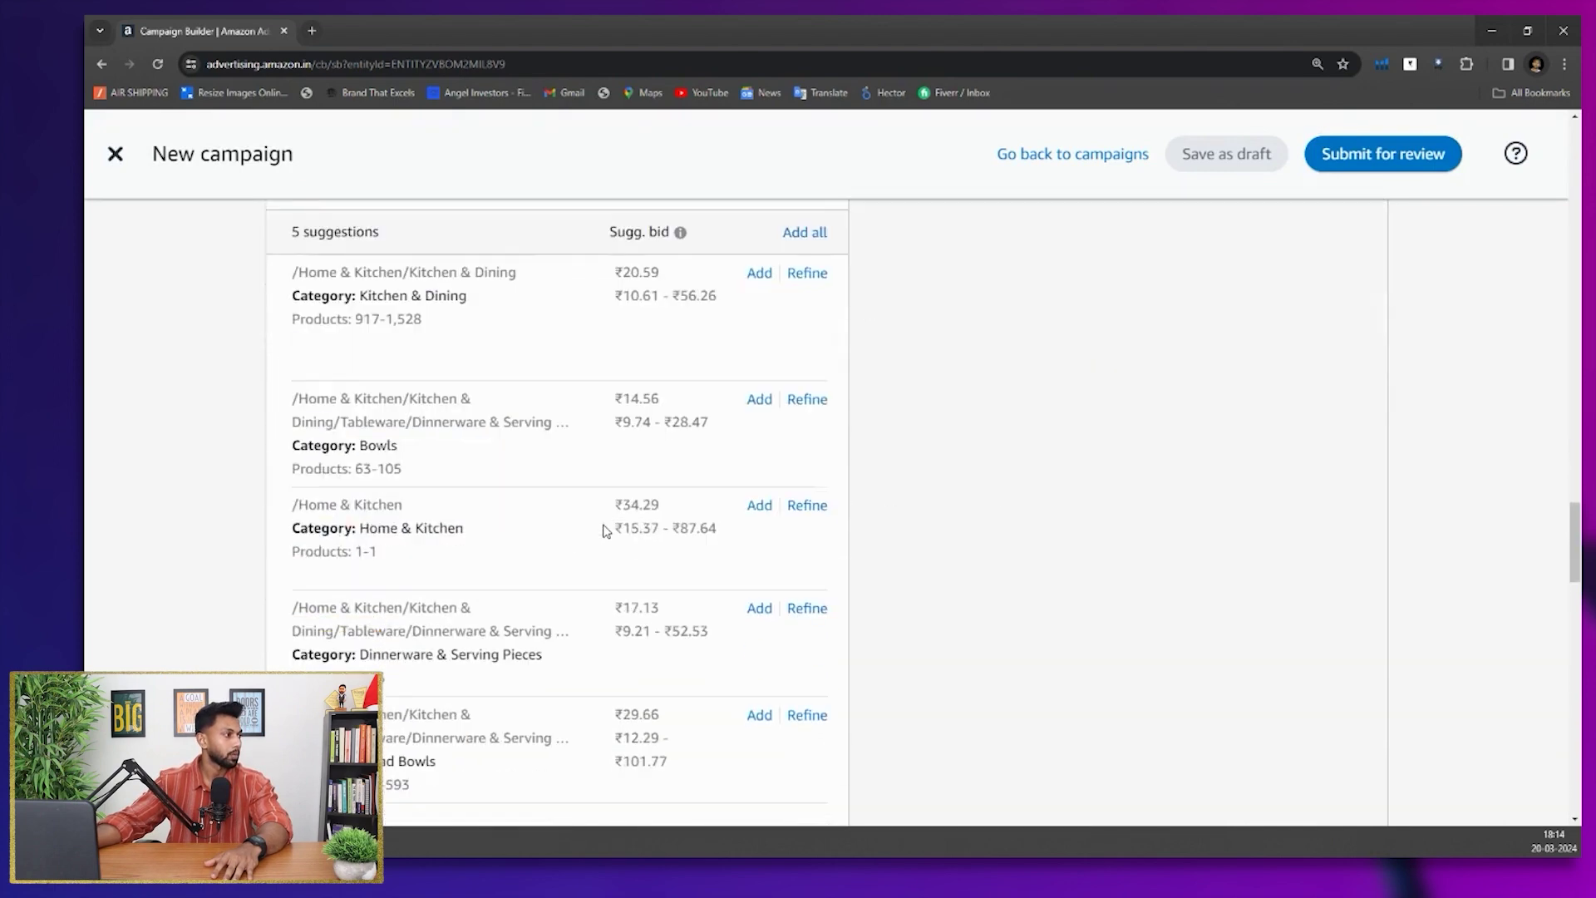
scroll(606, 530, "down", 5)
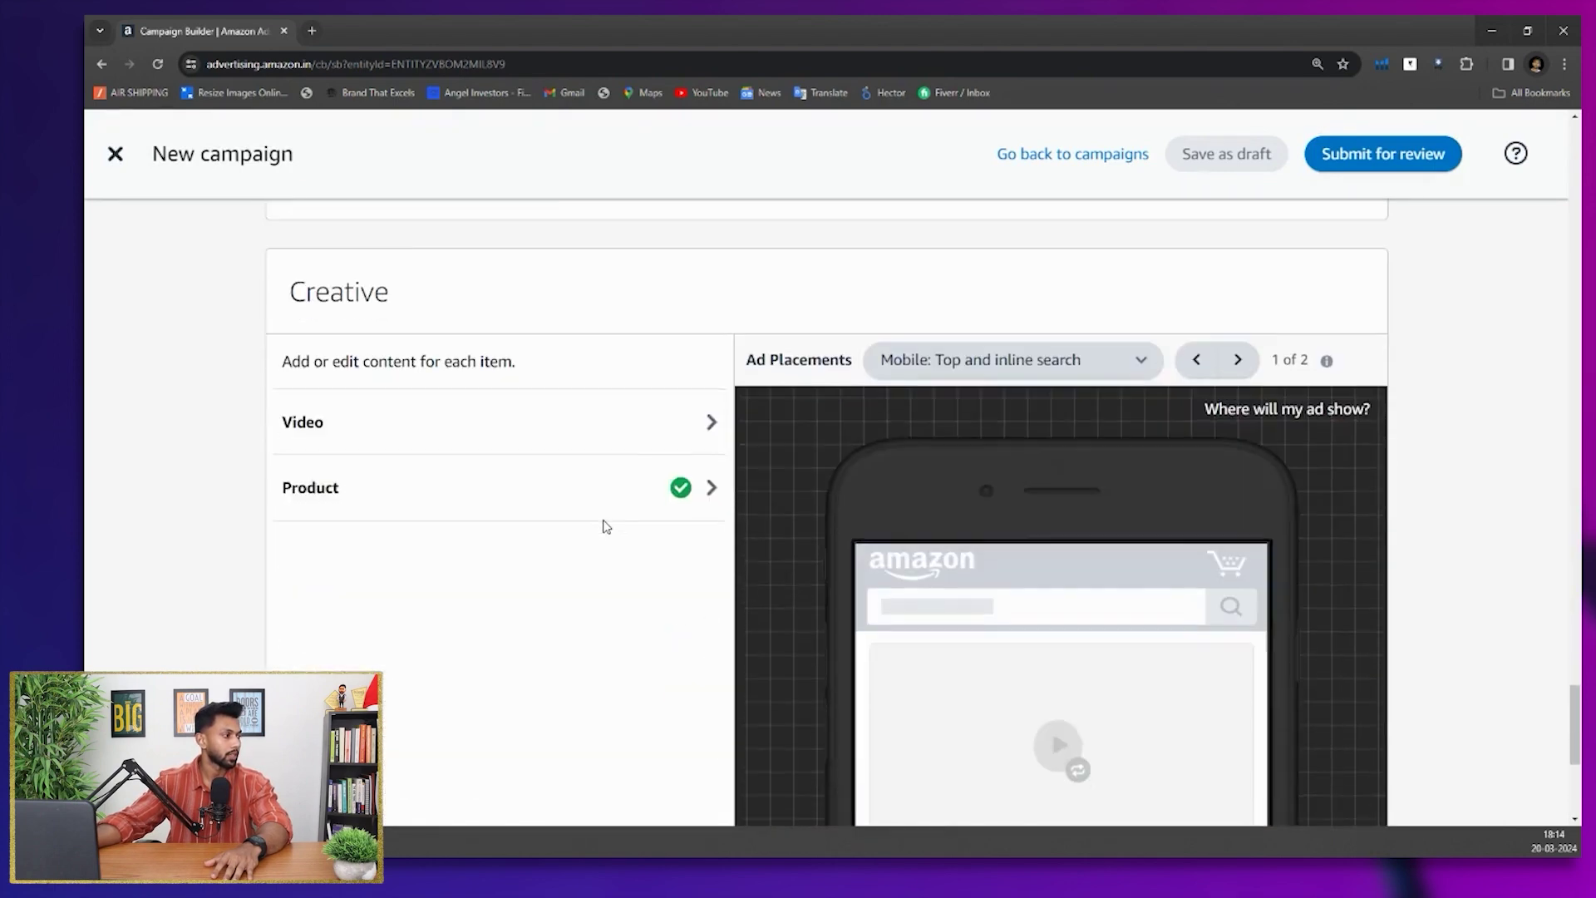
Add plastic_bowl_set.mp4 from the creative assets as the ad's video
left_click(654, 446)
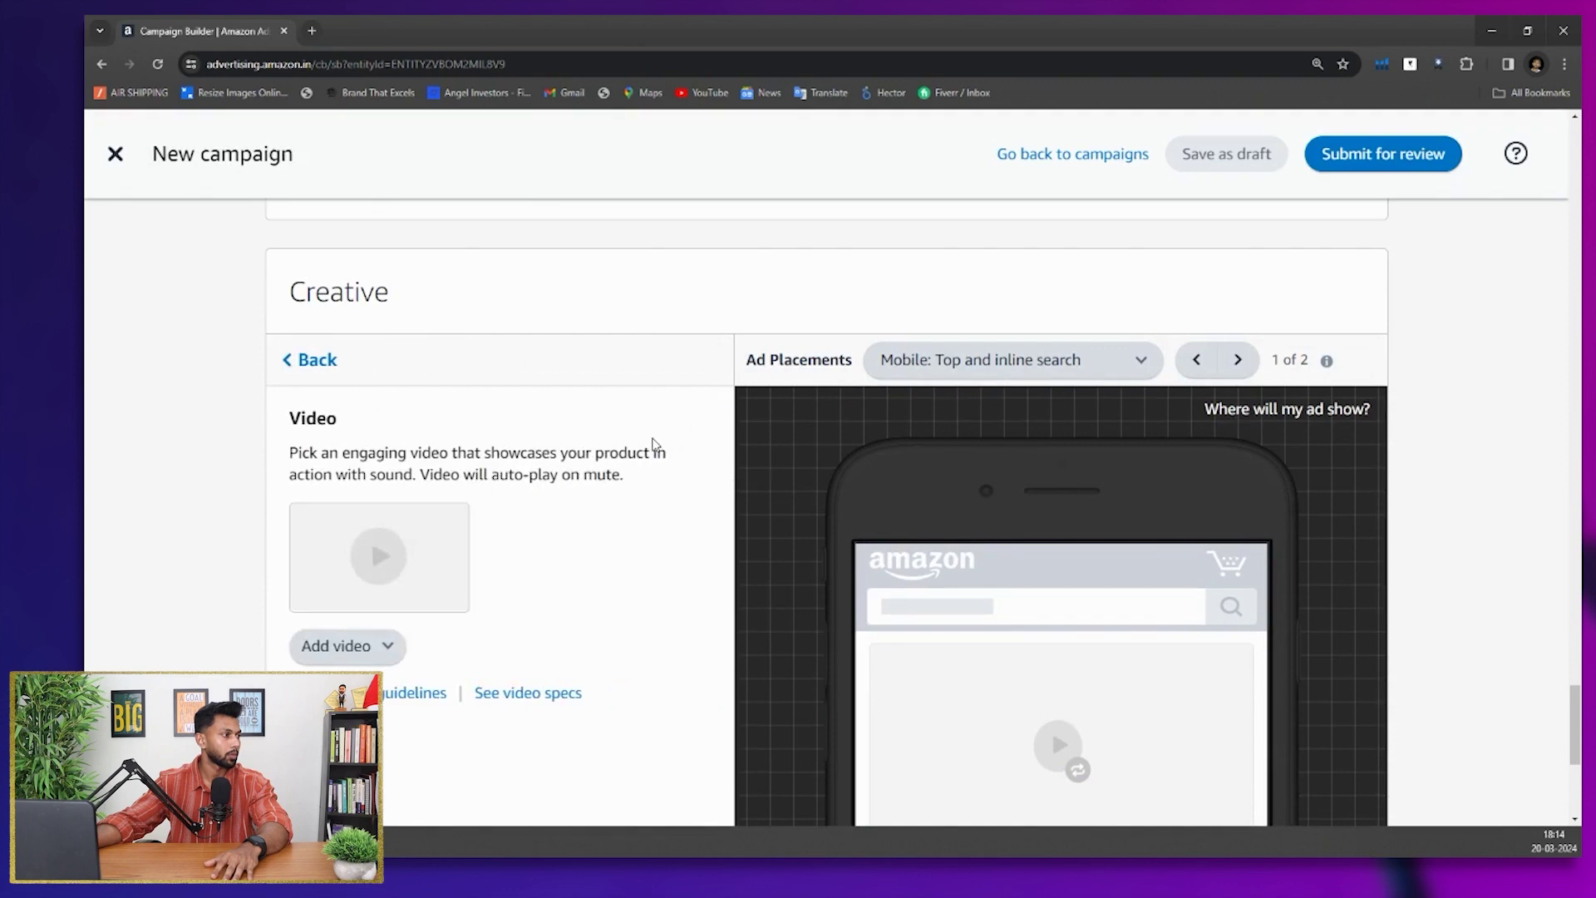
left_click(356, 646)
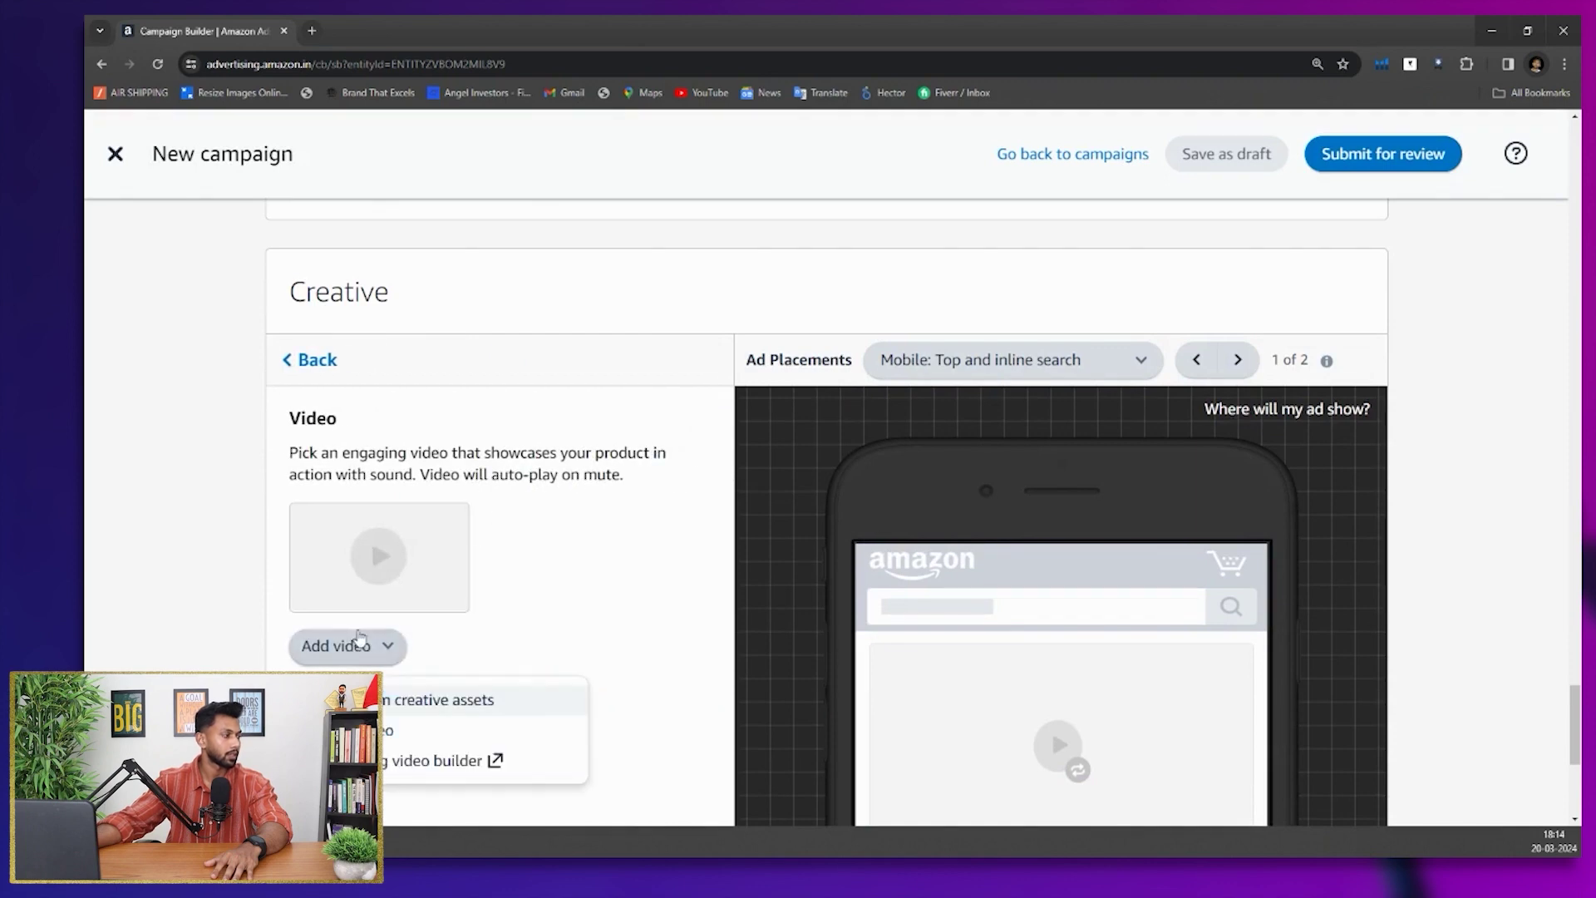
left_click(414, 704)
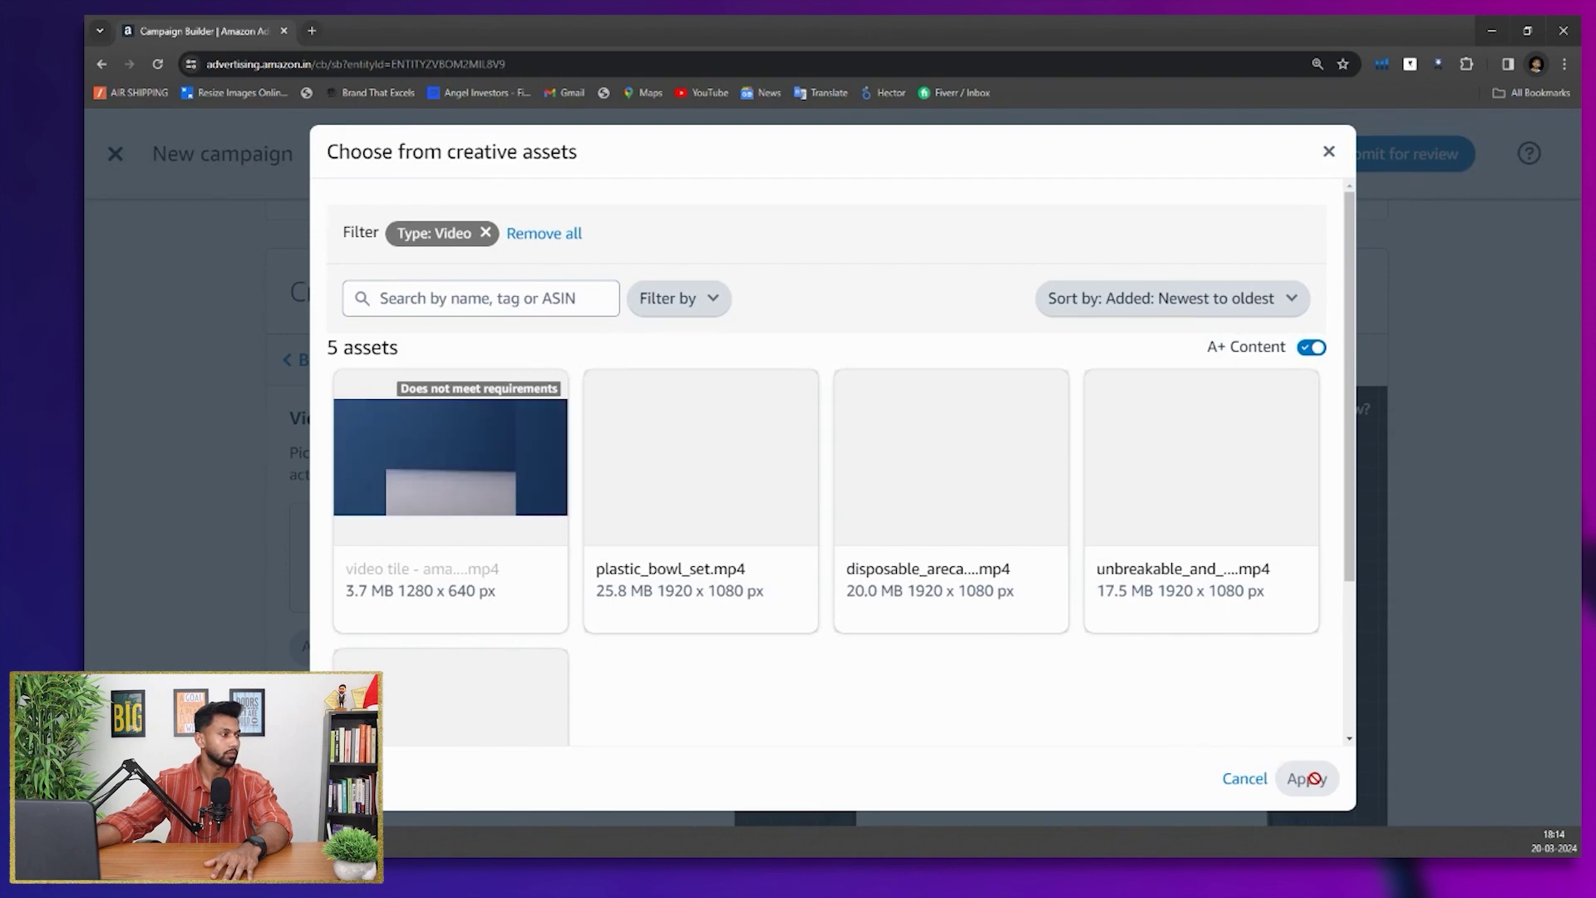
left_click(700, 466)
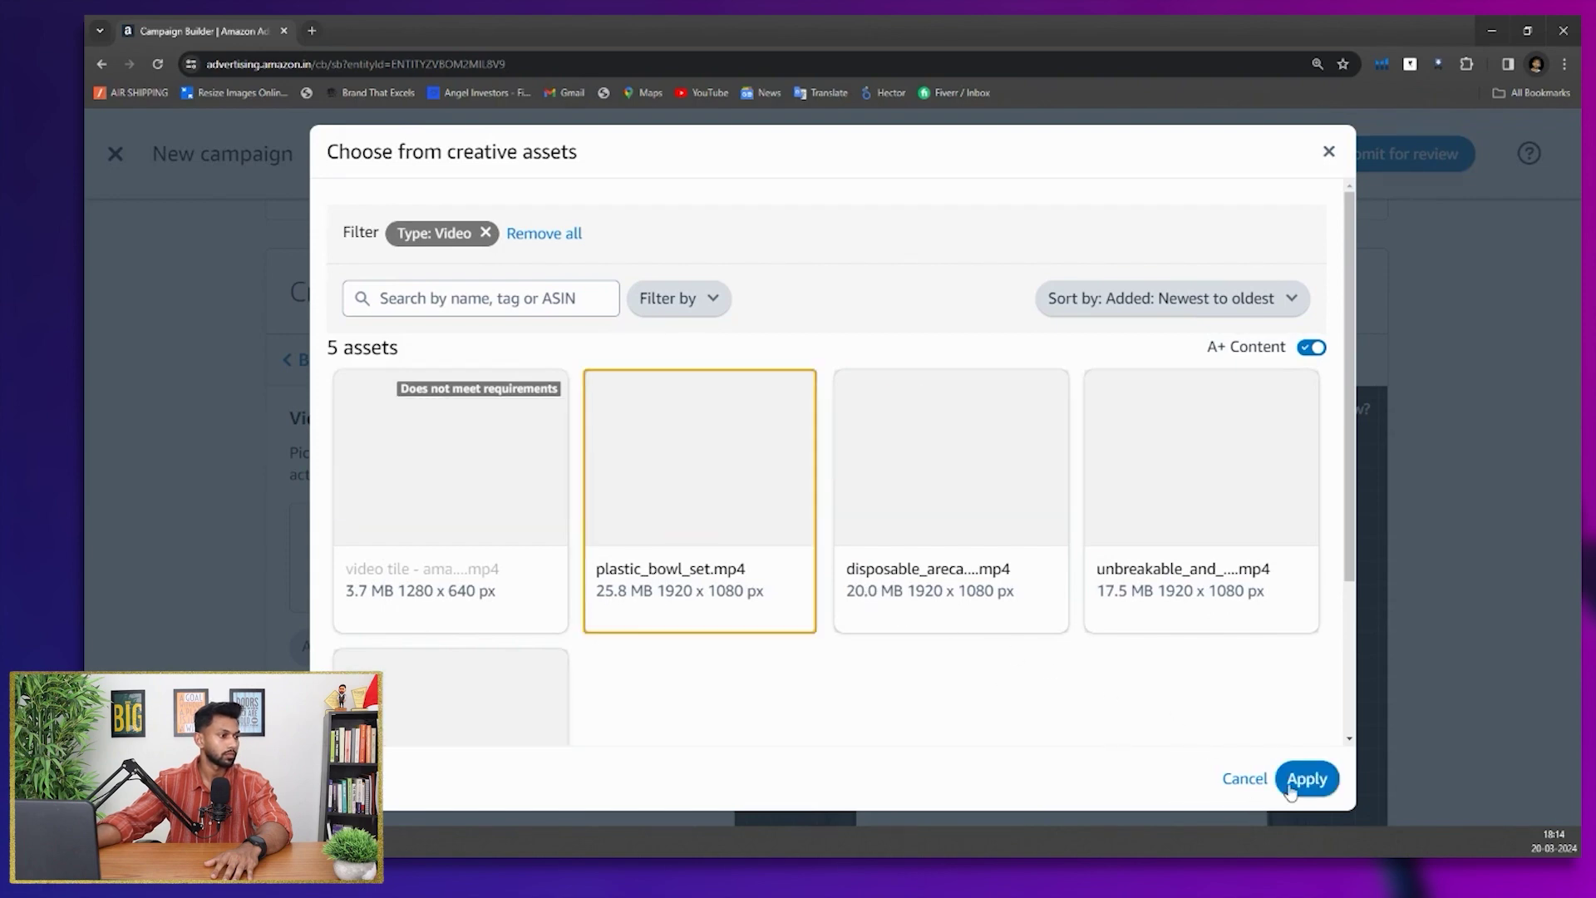
left_click(1305, 778)
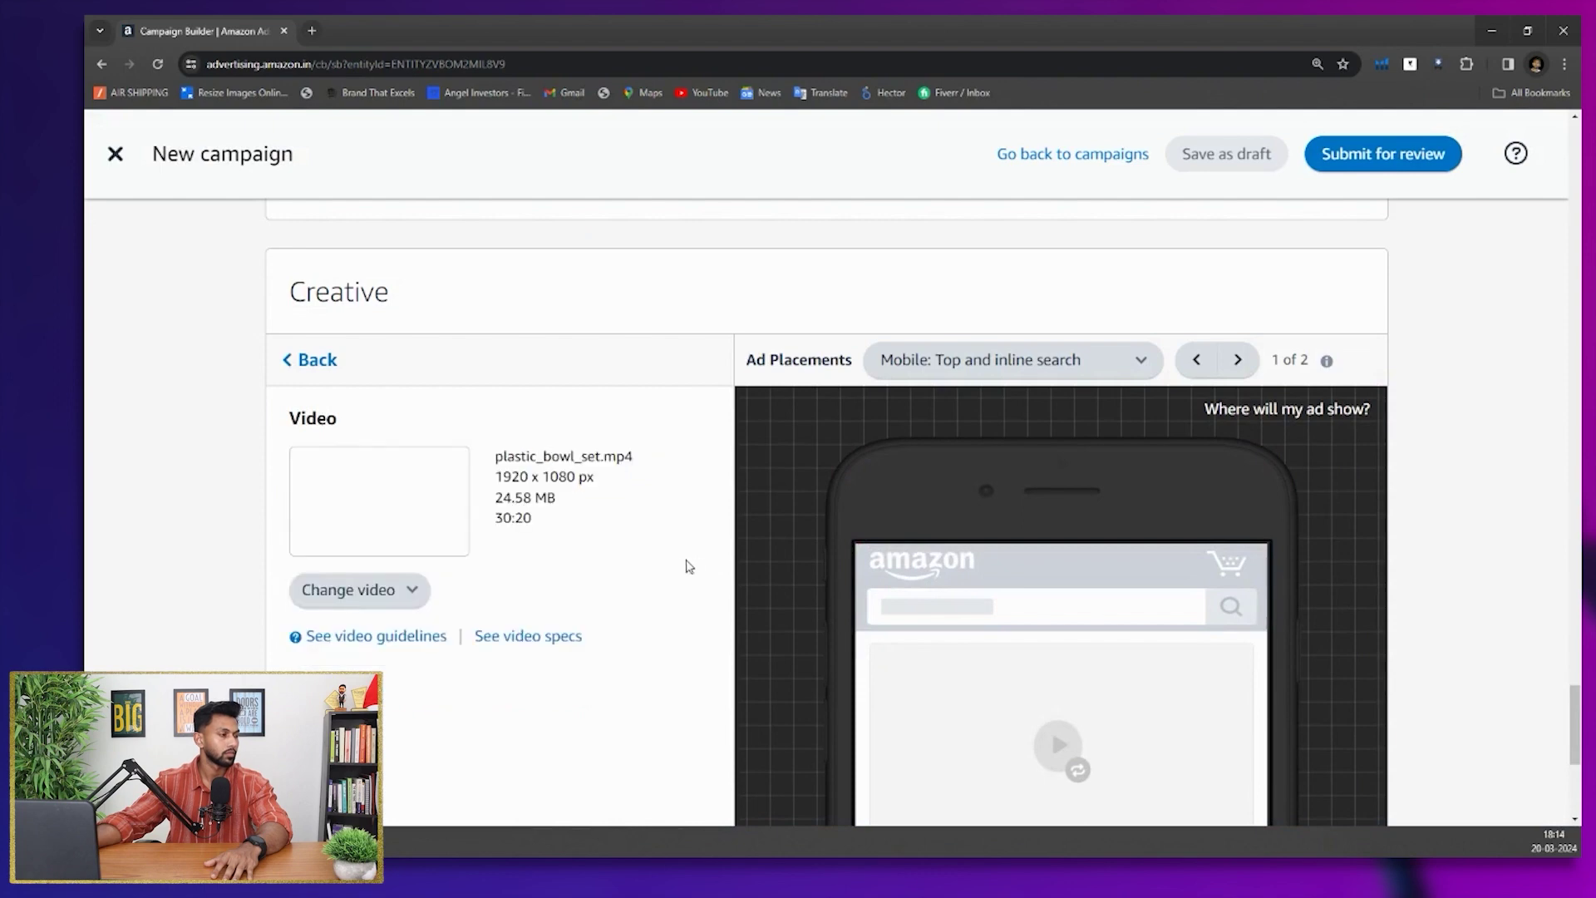
Preview the video ad in its mobile and desktop top and inline search placements
scroll(687, 565, "down", 3)
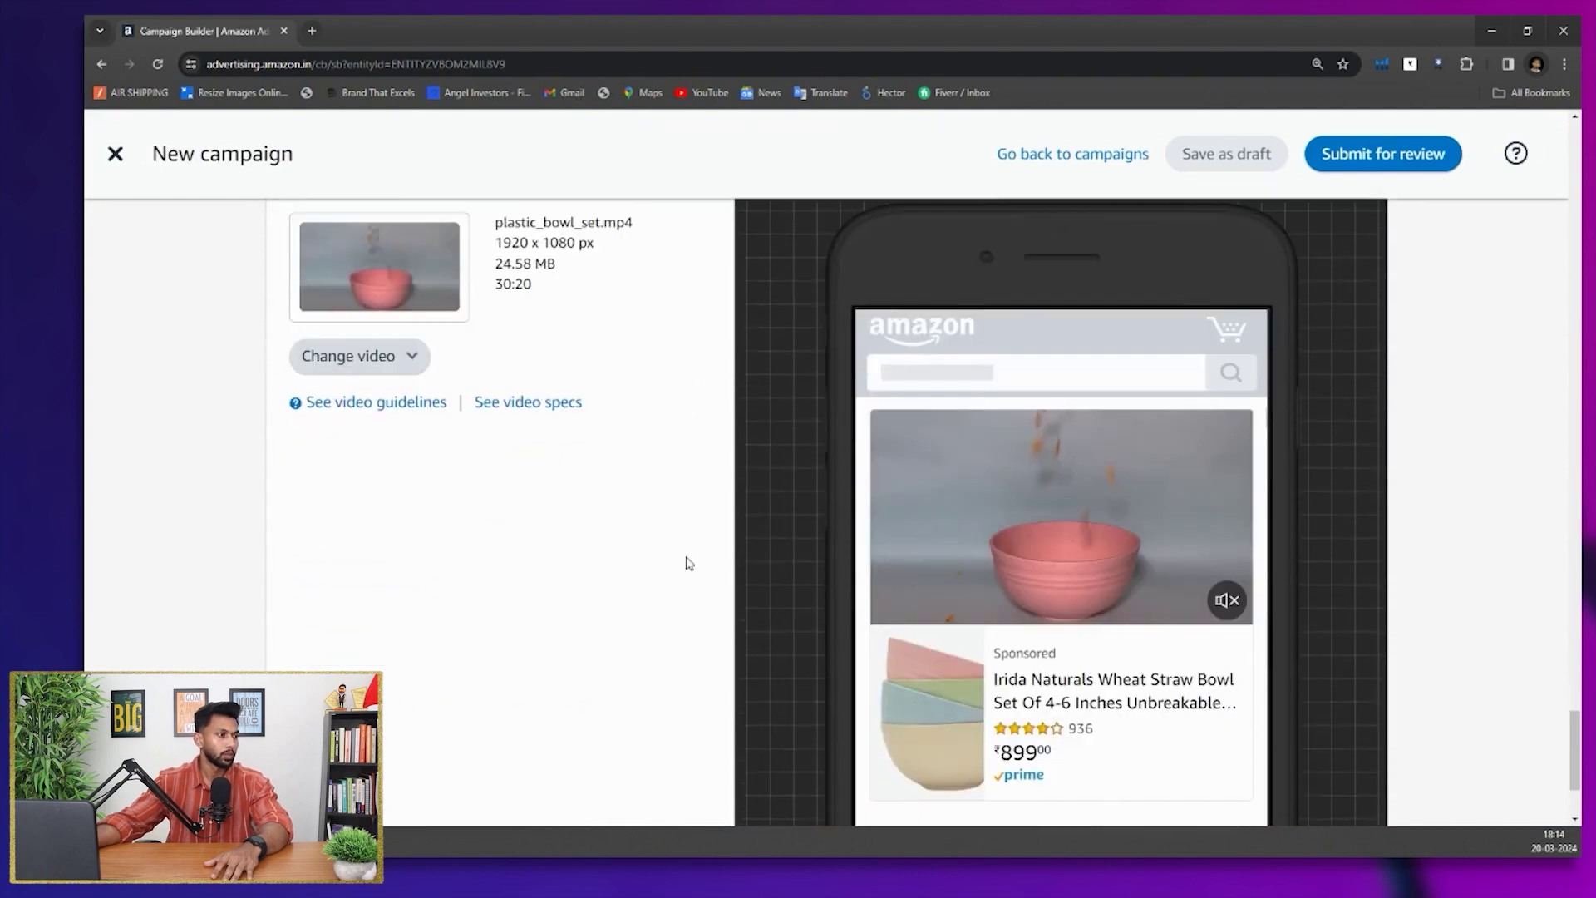
scroll(690, 563, "up", 1)
scroll(690, 563, "down", 3)
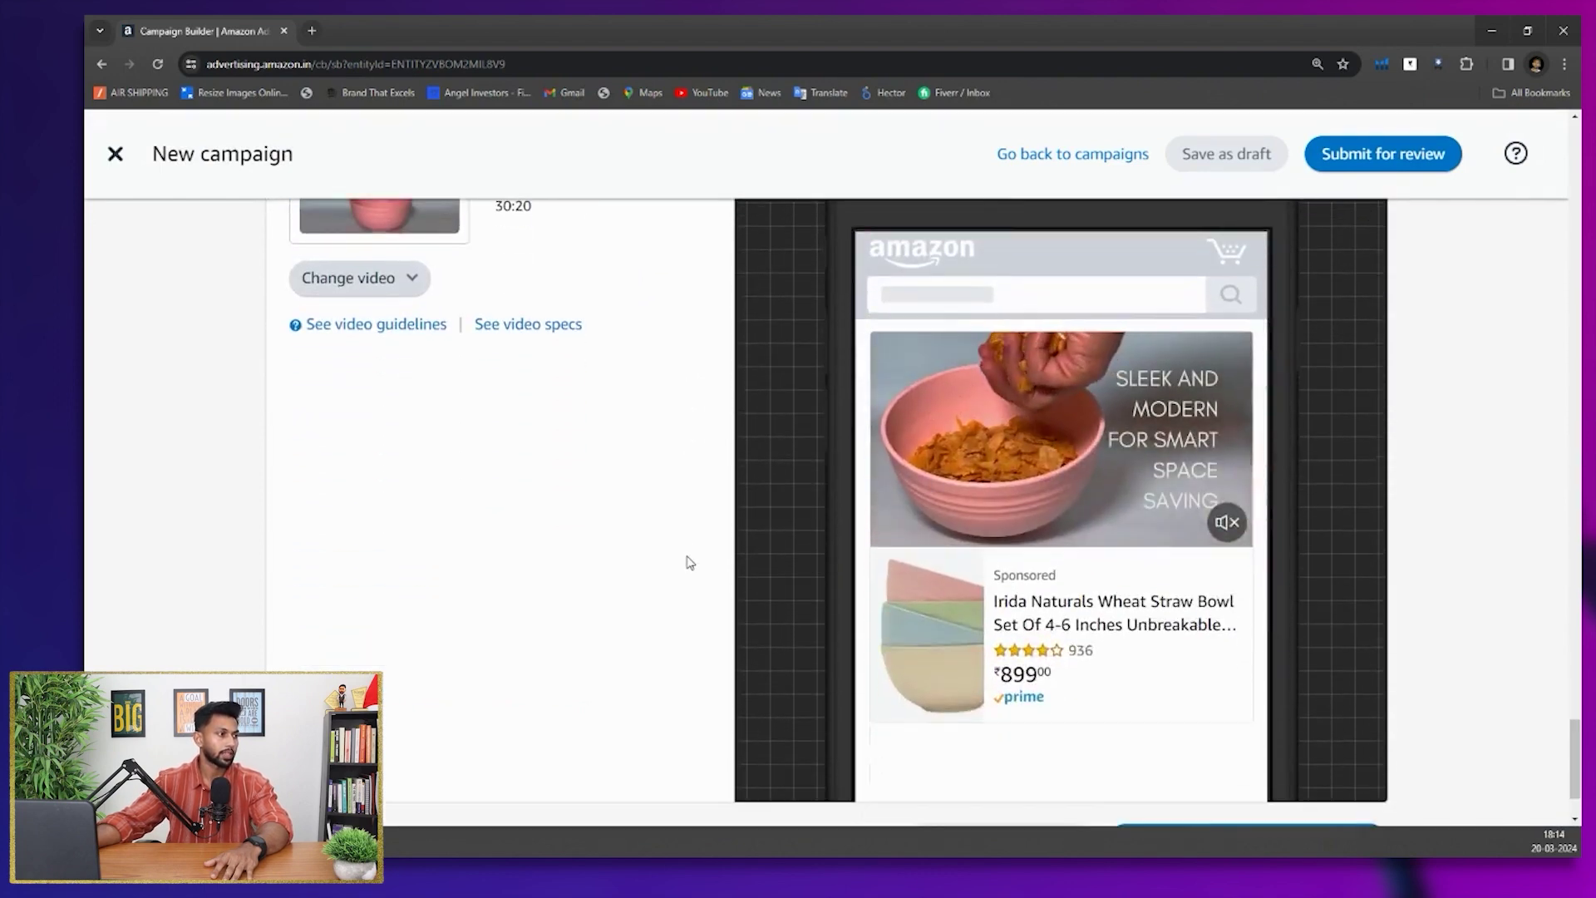
scroll(690, 563, "up", 3)
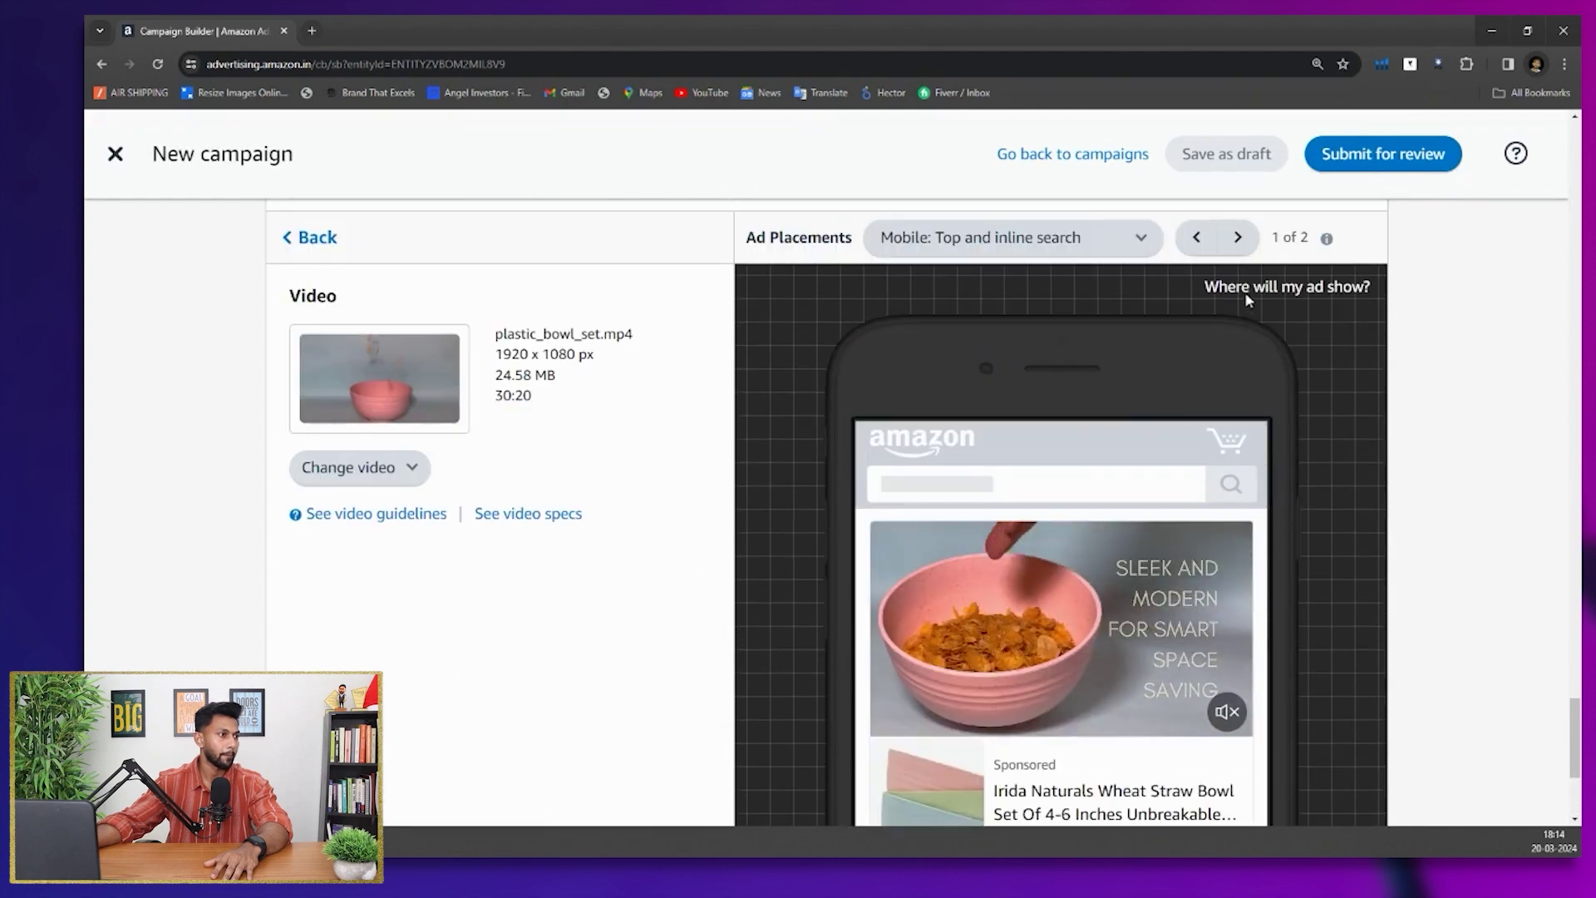
left_click(1237, 239)
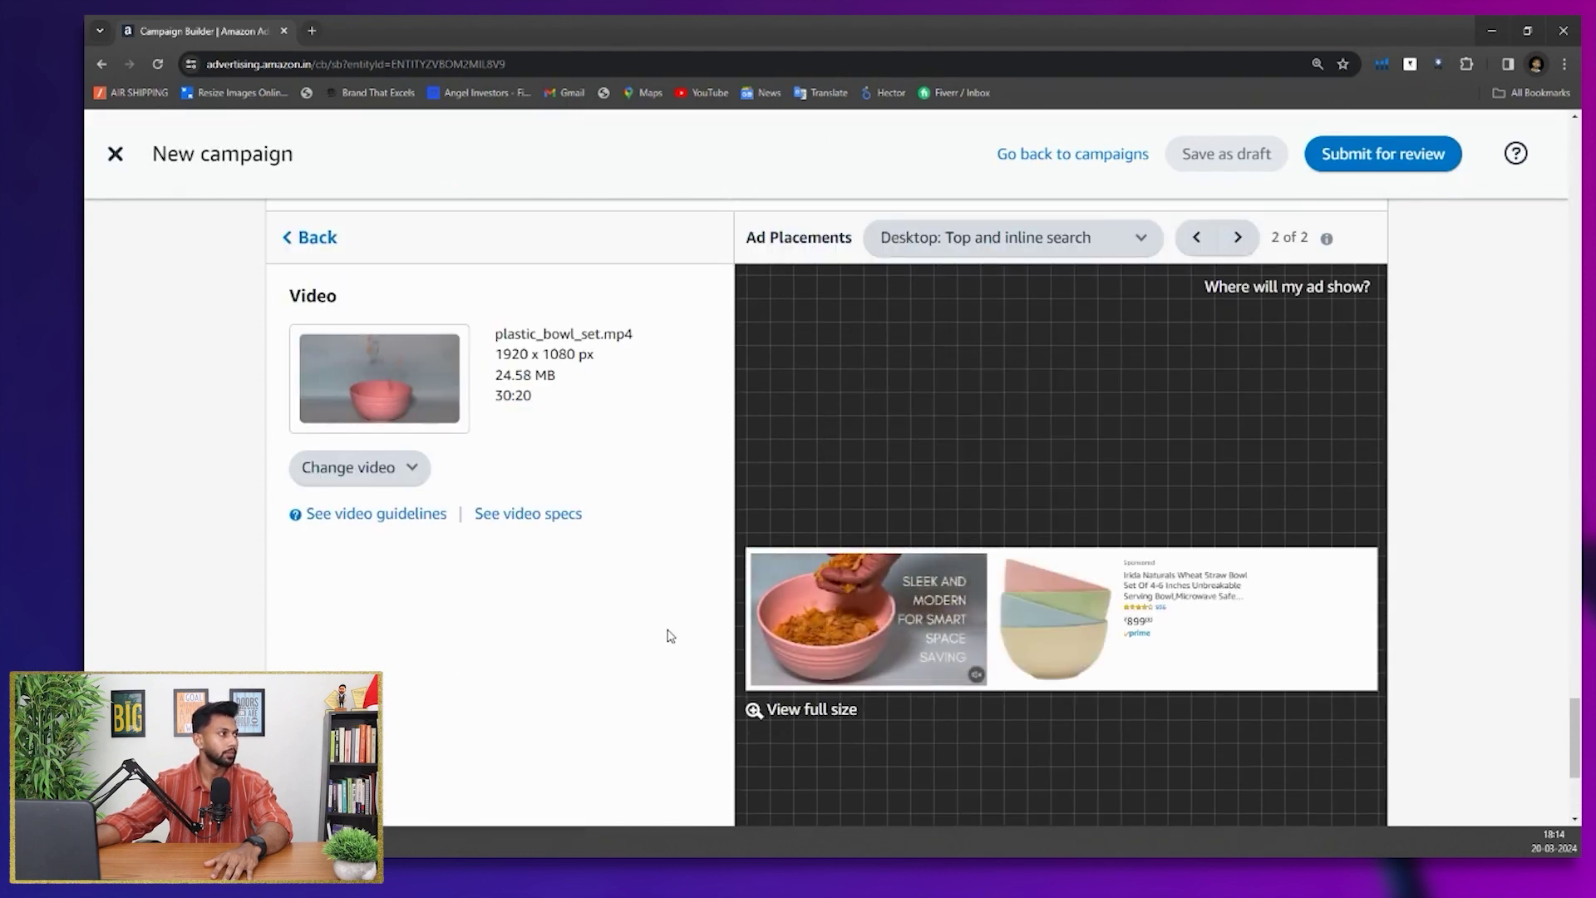
Leave the sponsored brands campaign without saving it and open a new sponsored display campaign
scroll(670, 635, "up", 20)
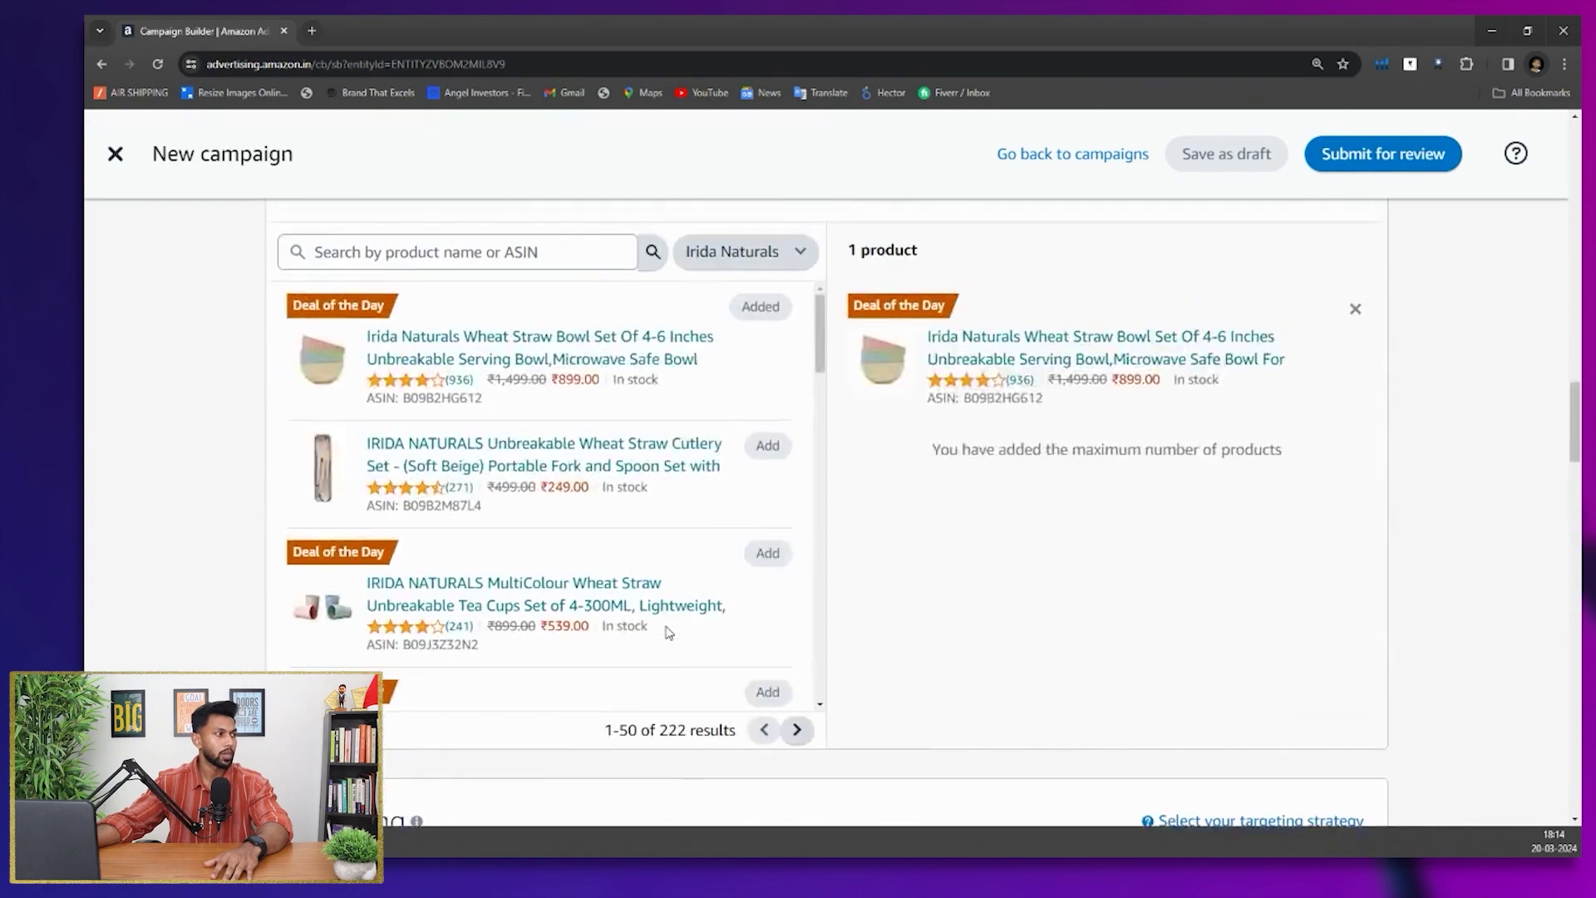
scroll(670, 636, "up", 15)
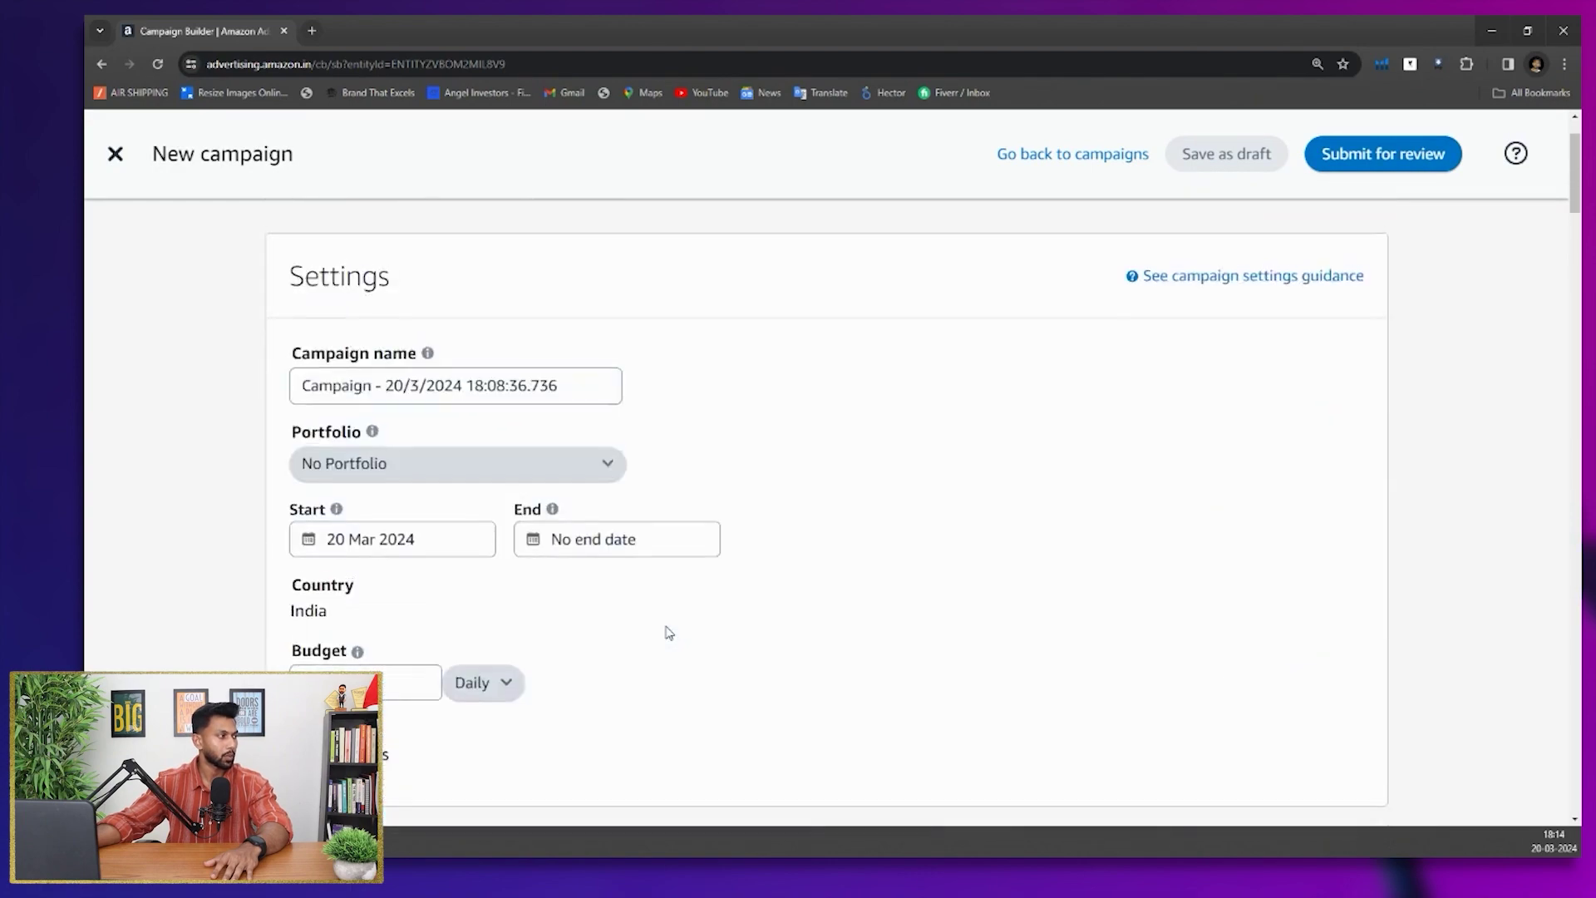
left_click(115, 155)
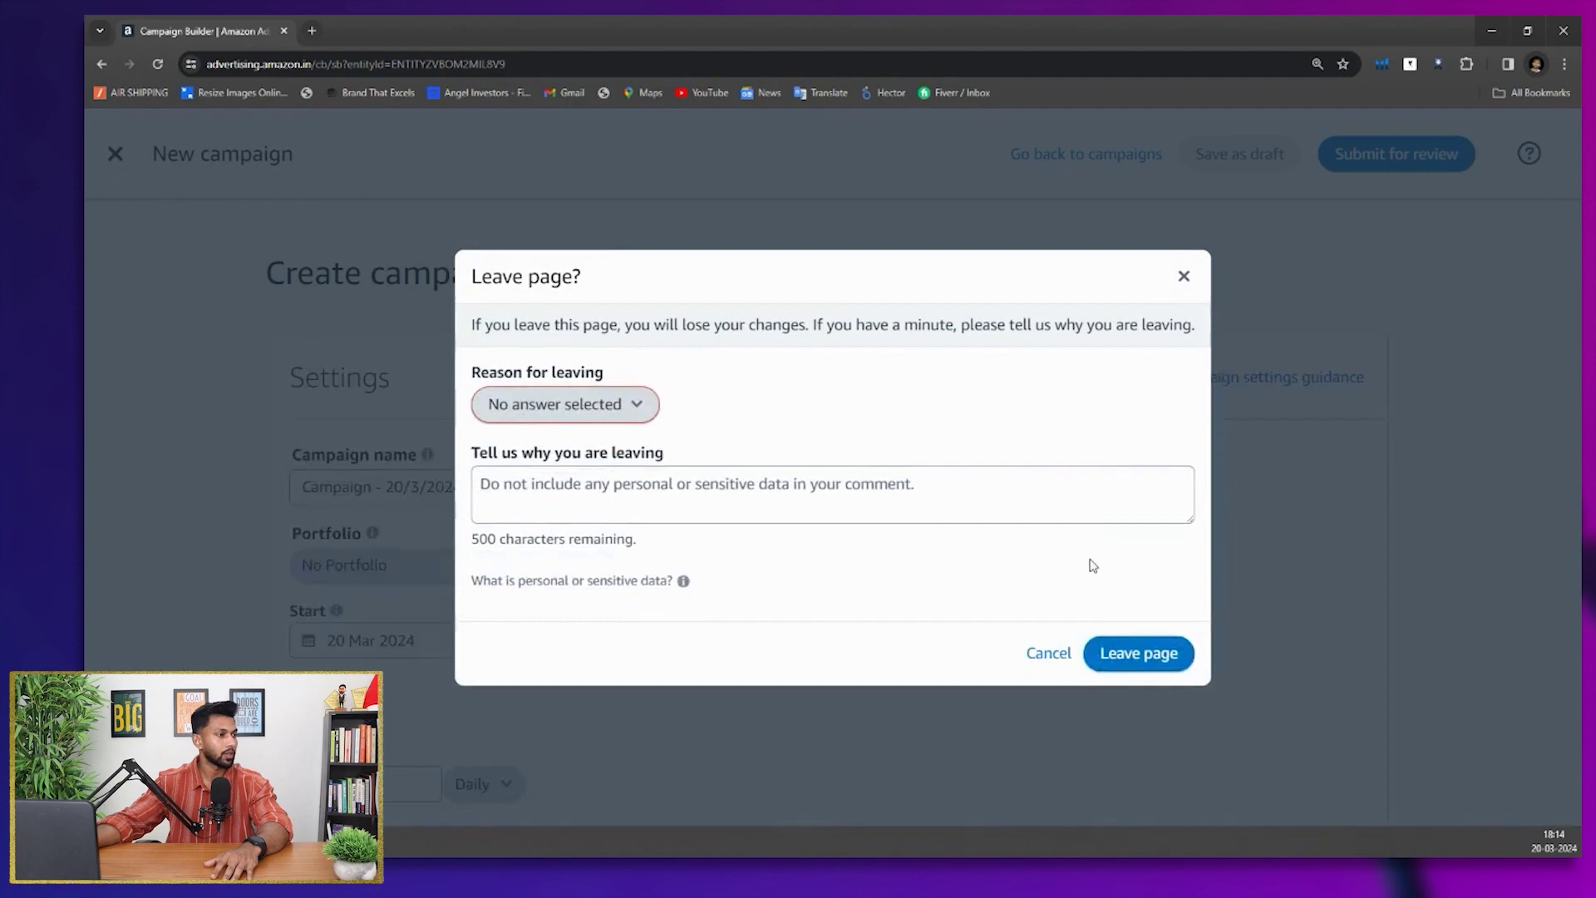
left_click(1132, 660)
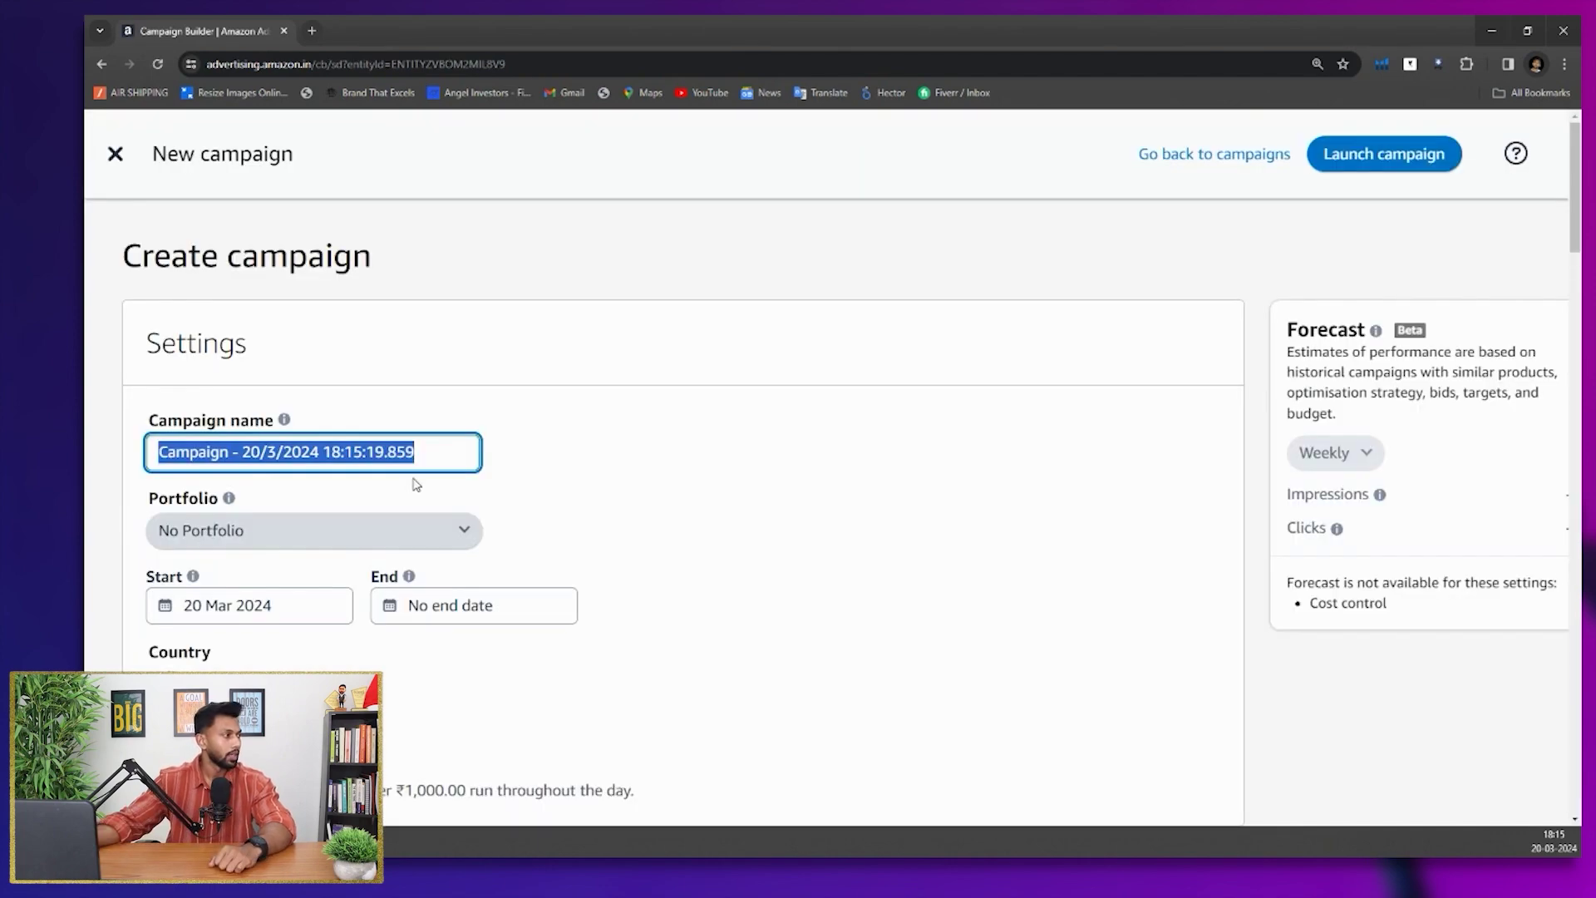
Look through the new campaign's budget and ad group settings and select Page visits as the optimisation strategy
scroll(416, 484, "down", 5)
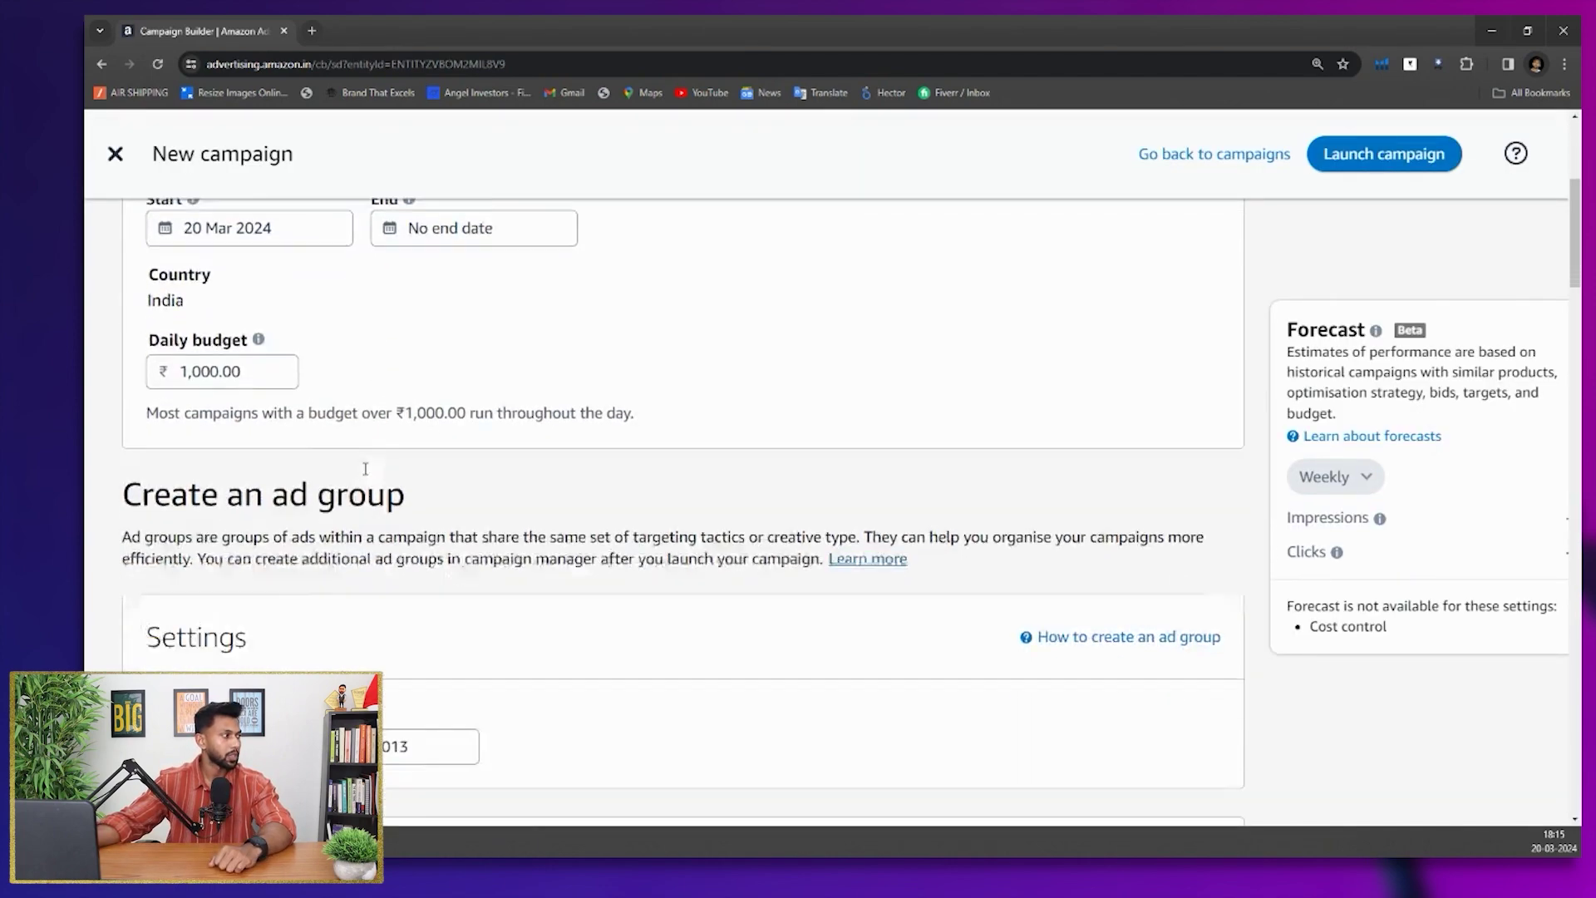
scroll(365, 469, "down", 7)
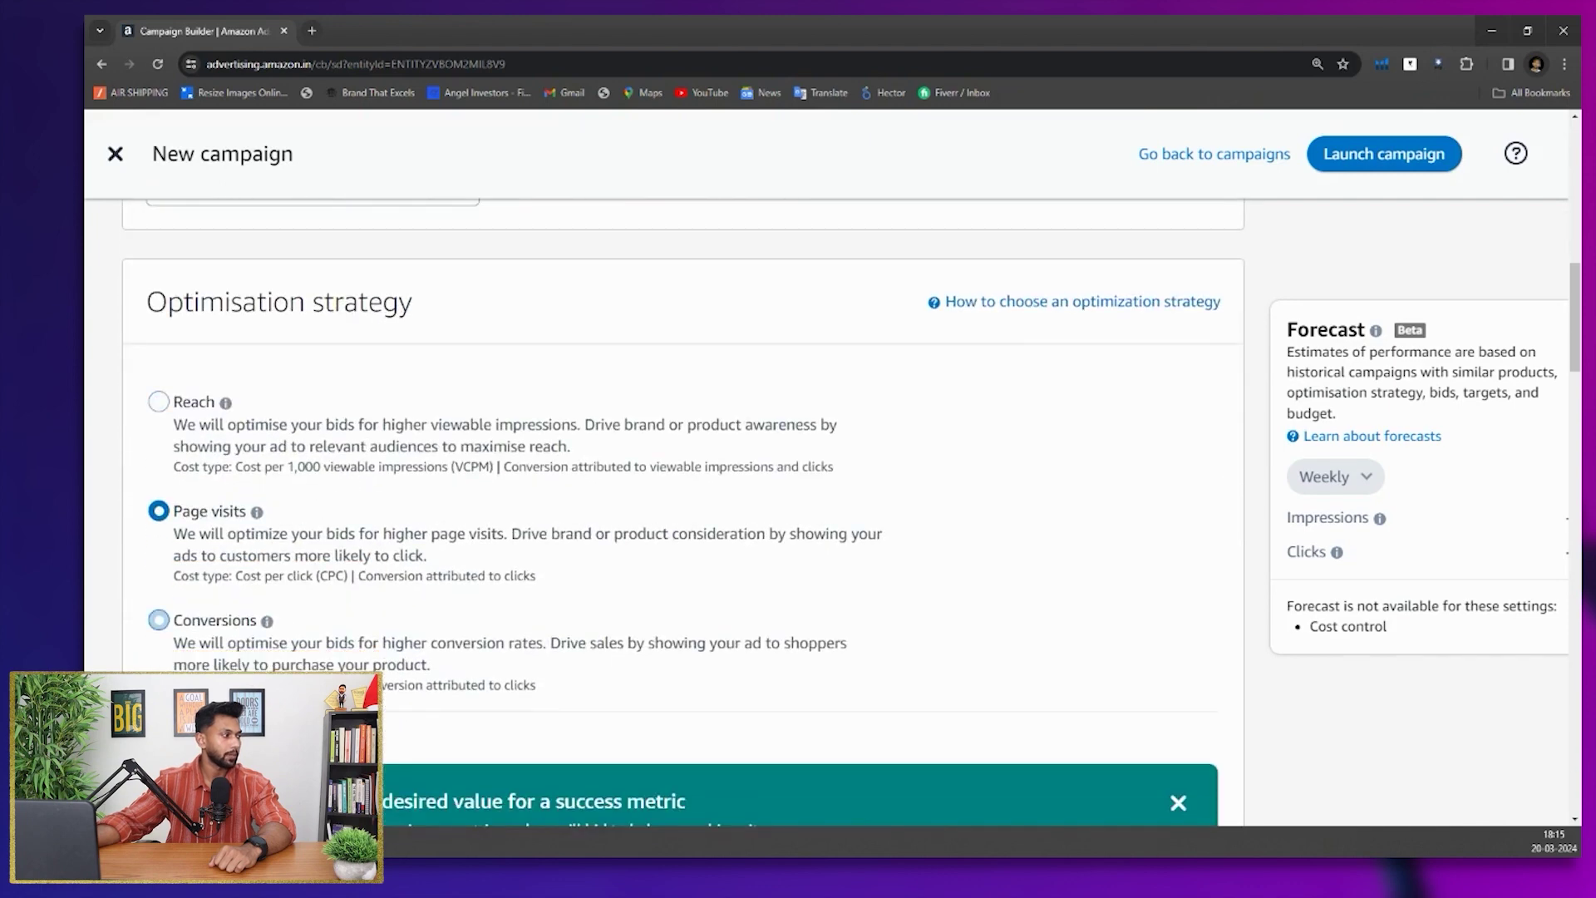
left_click(405, 478)
left_click(210, 549)
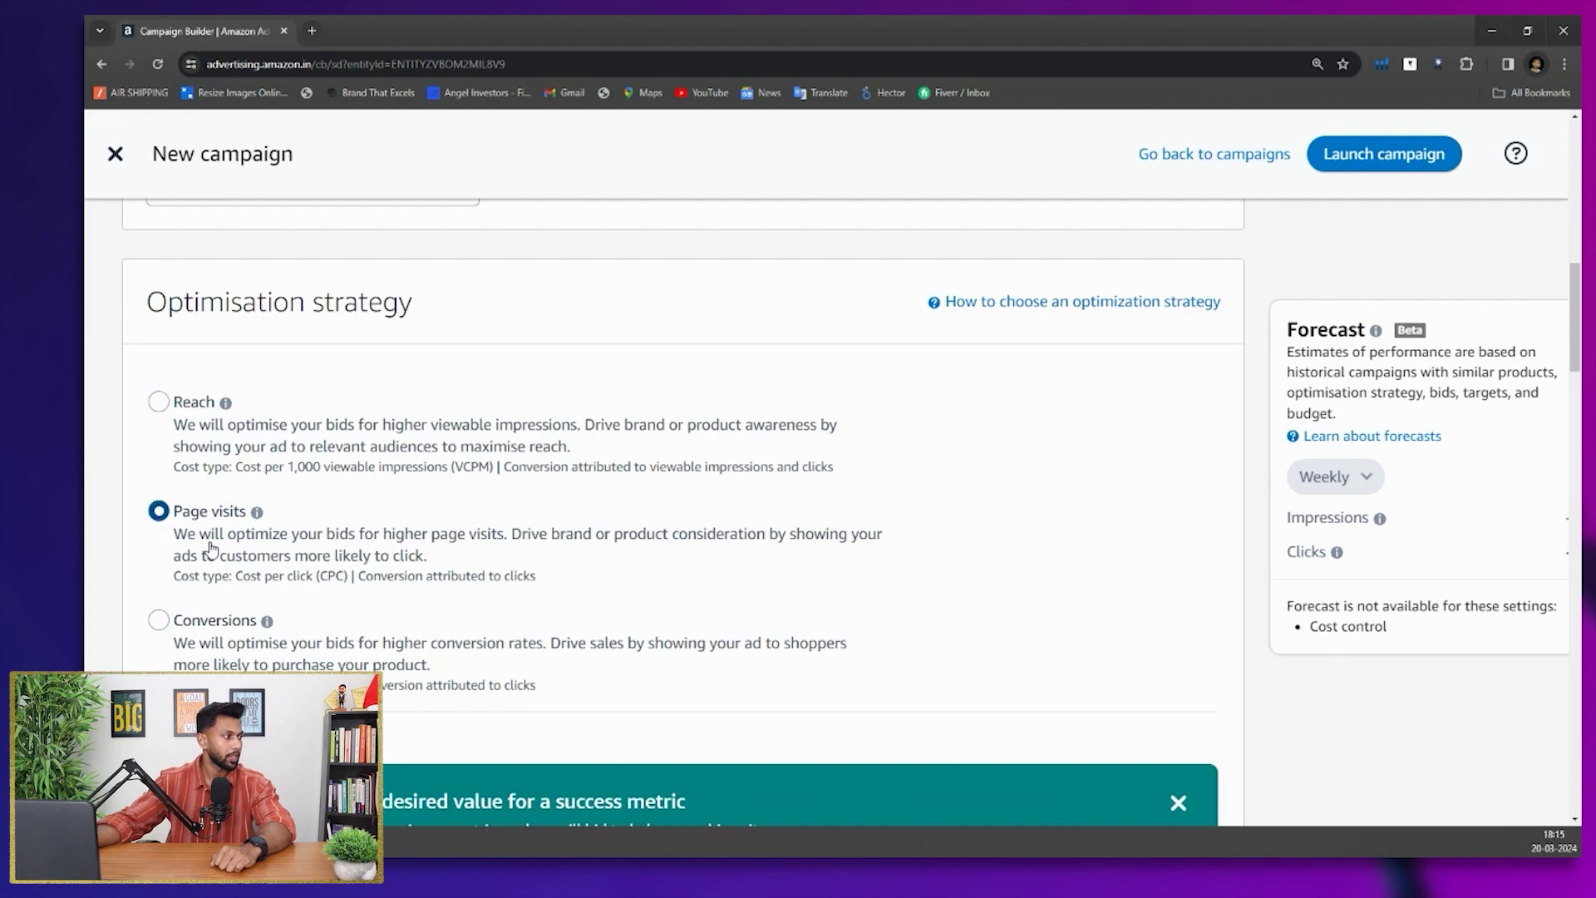
scroll(336, 588, "down", 1)
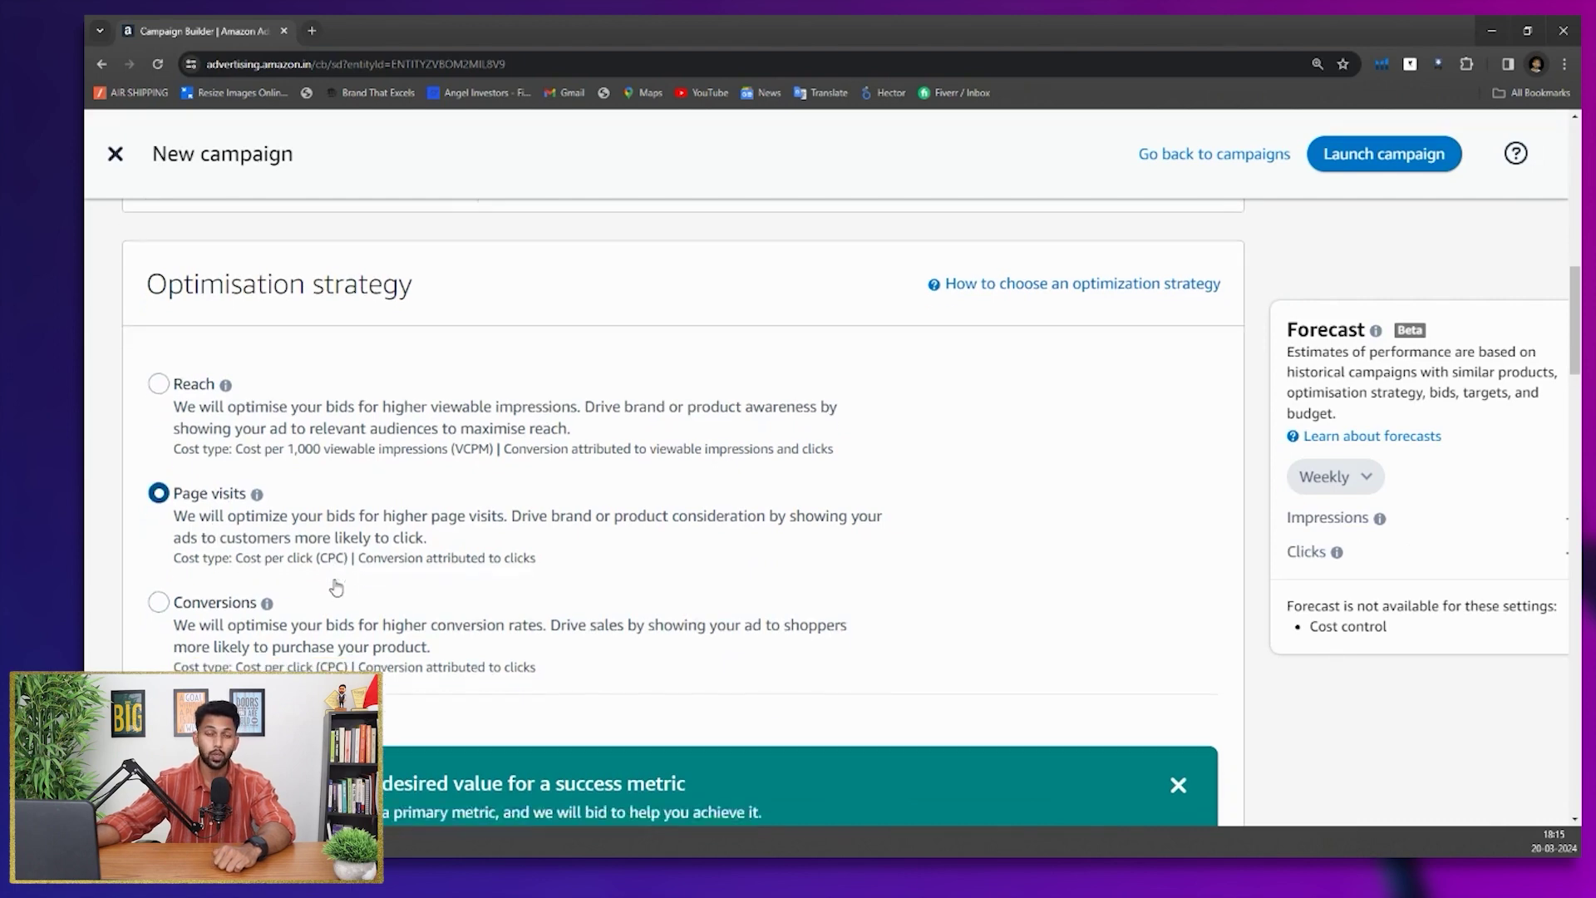
Select Conversions as the optimisation strategy and look over the Image and Video ad formats
left_click(201, 573)
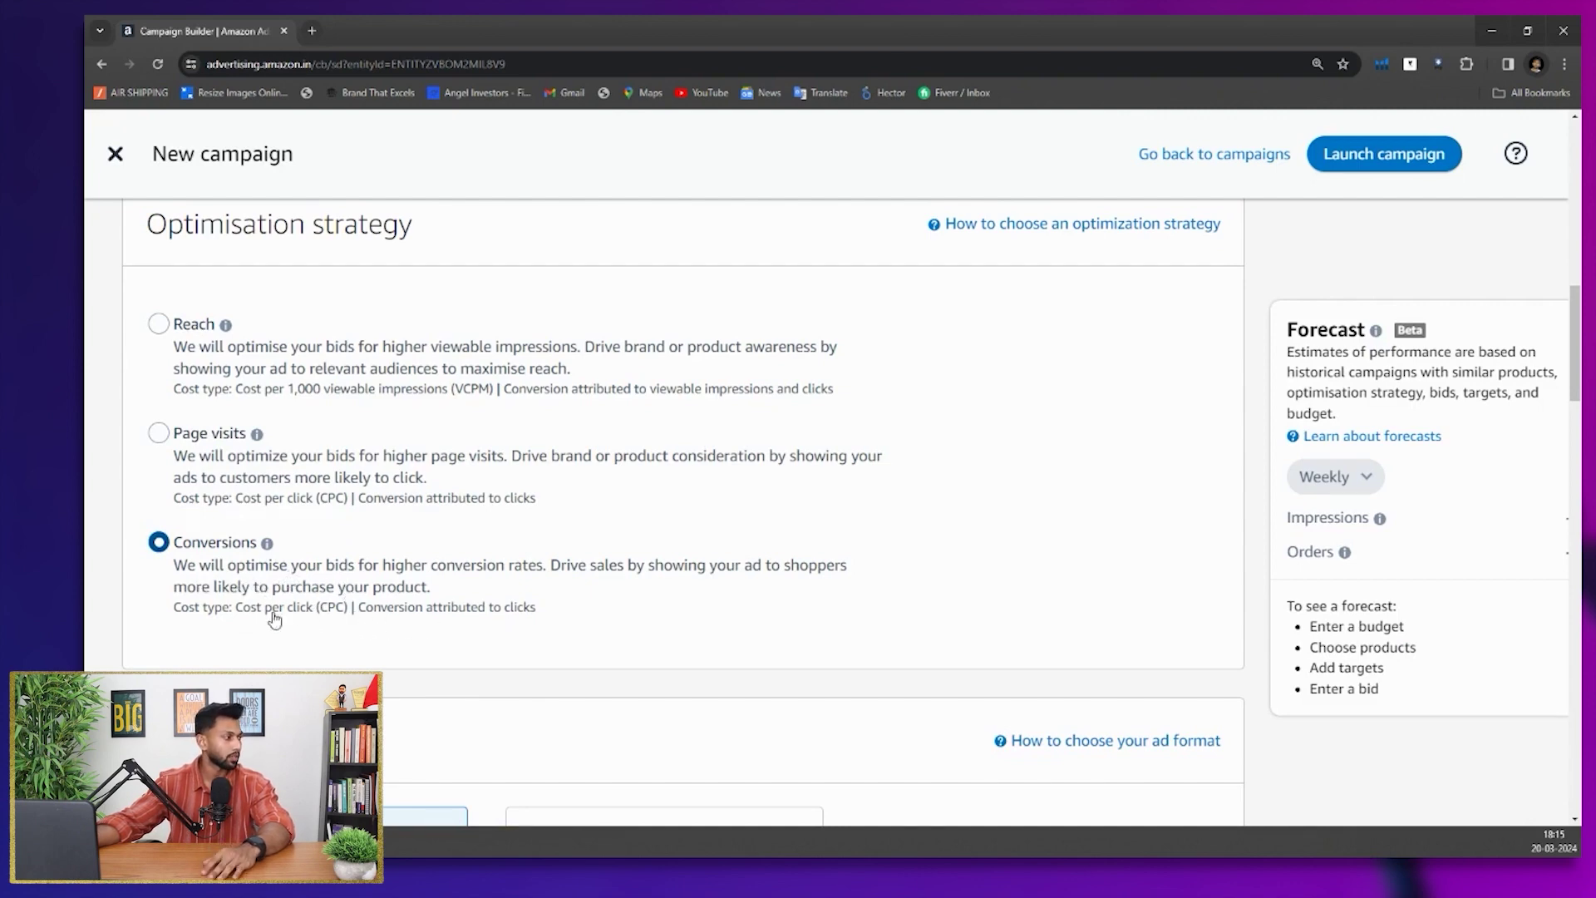
scroll(274, 636, "down", 4)
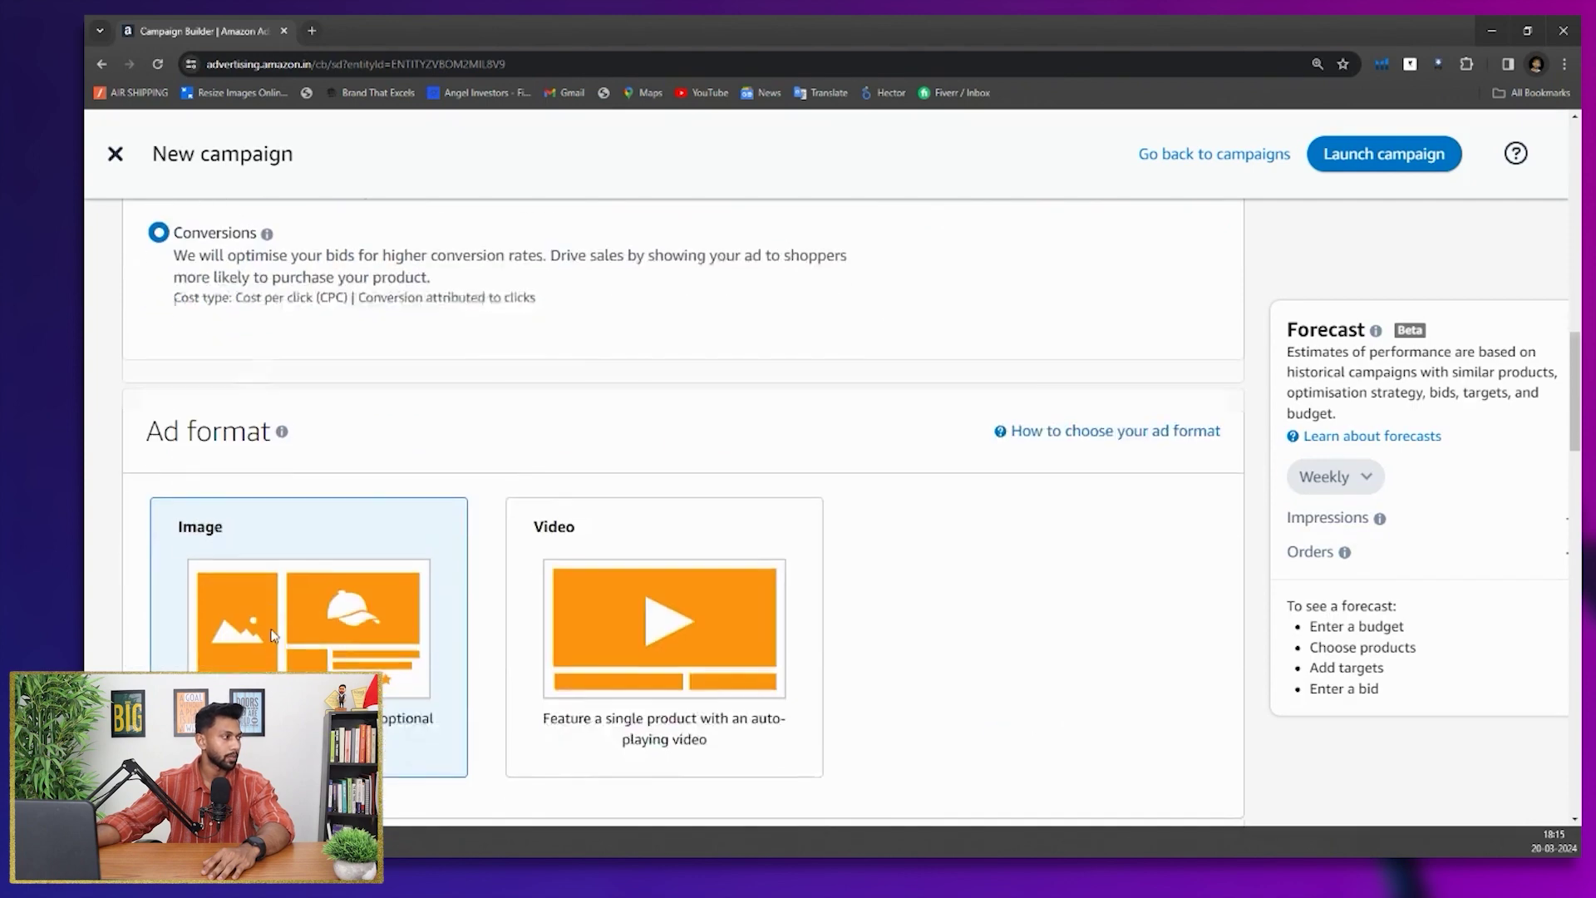
scroll(276, 631, "down", 1)
scroll(402, 381, "down", 2)
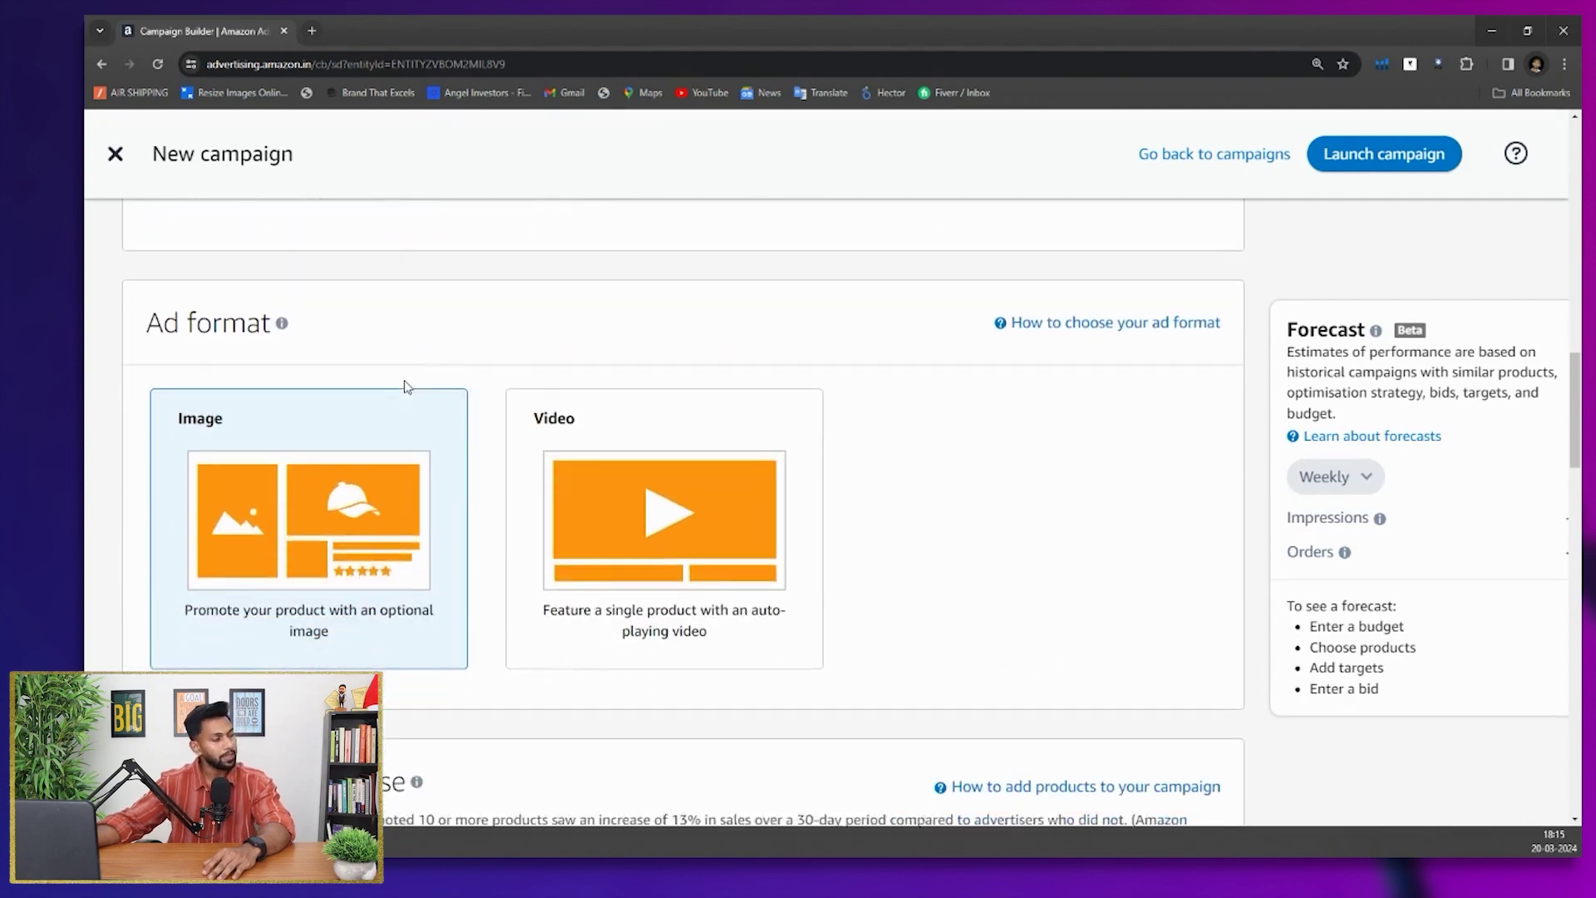
scroll(274, 452, "up", 2)
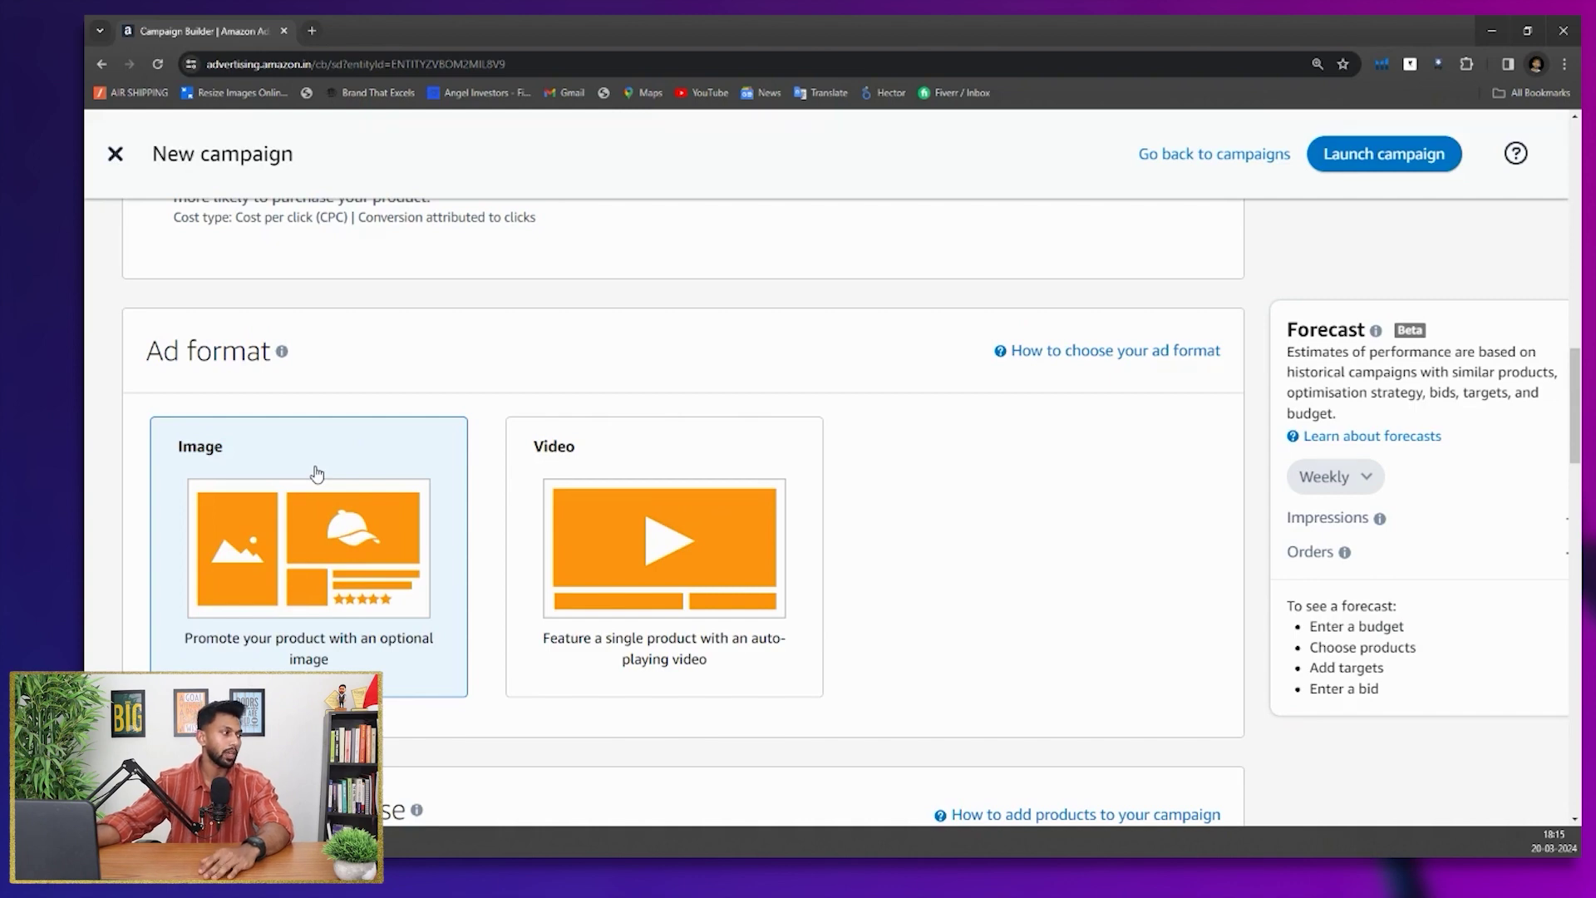
Add all variations of the Irida Naturals Rice Husk Small Plates to the advertised products and look at the targeting options
scroll(317, 474, "down", 4)
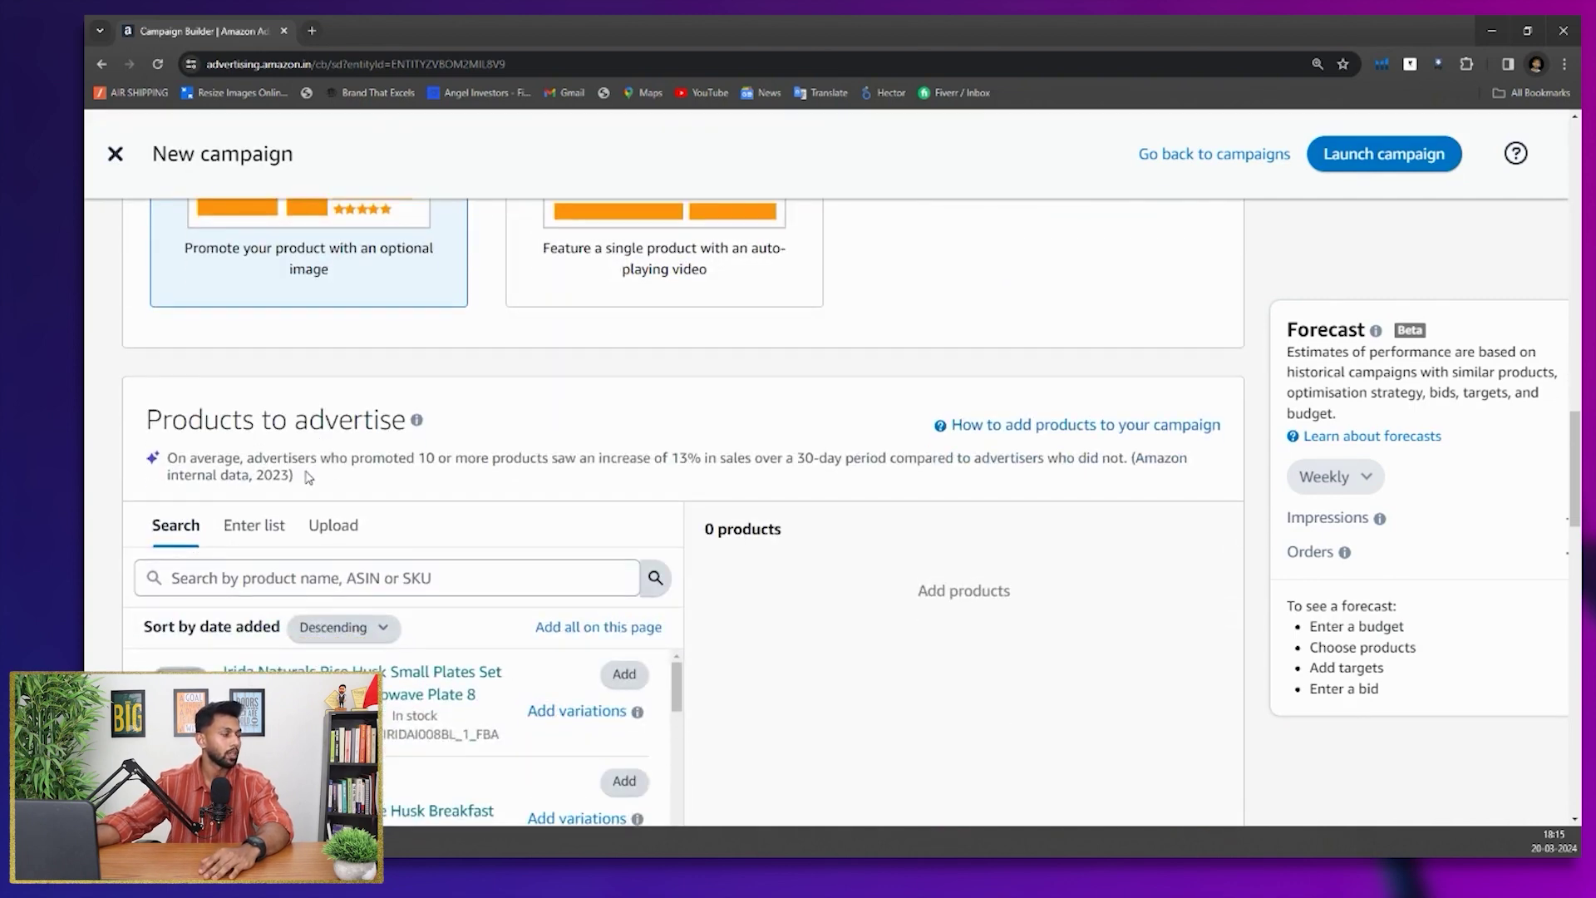
scroll(603, 456, "down", 2)
left_click(613, 555)
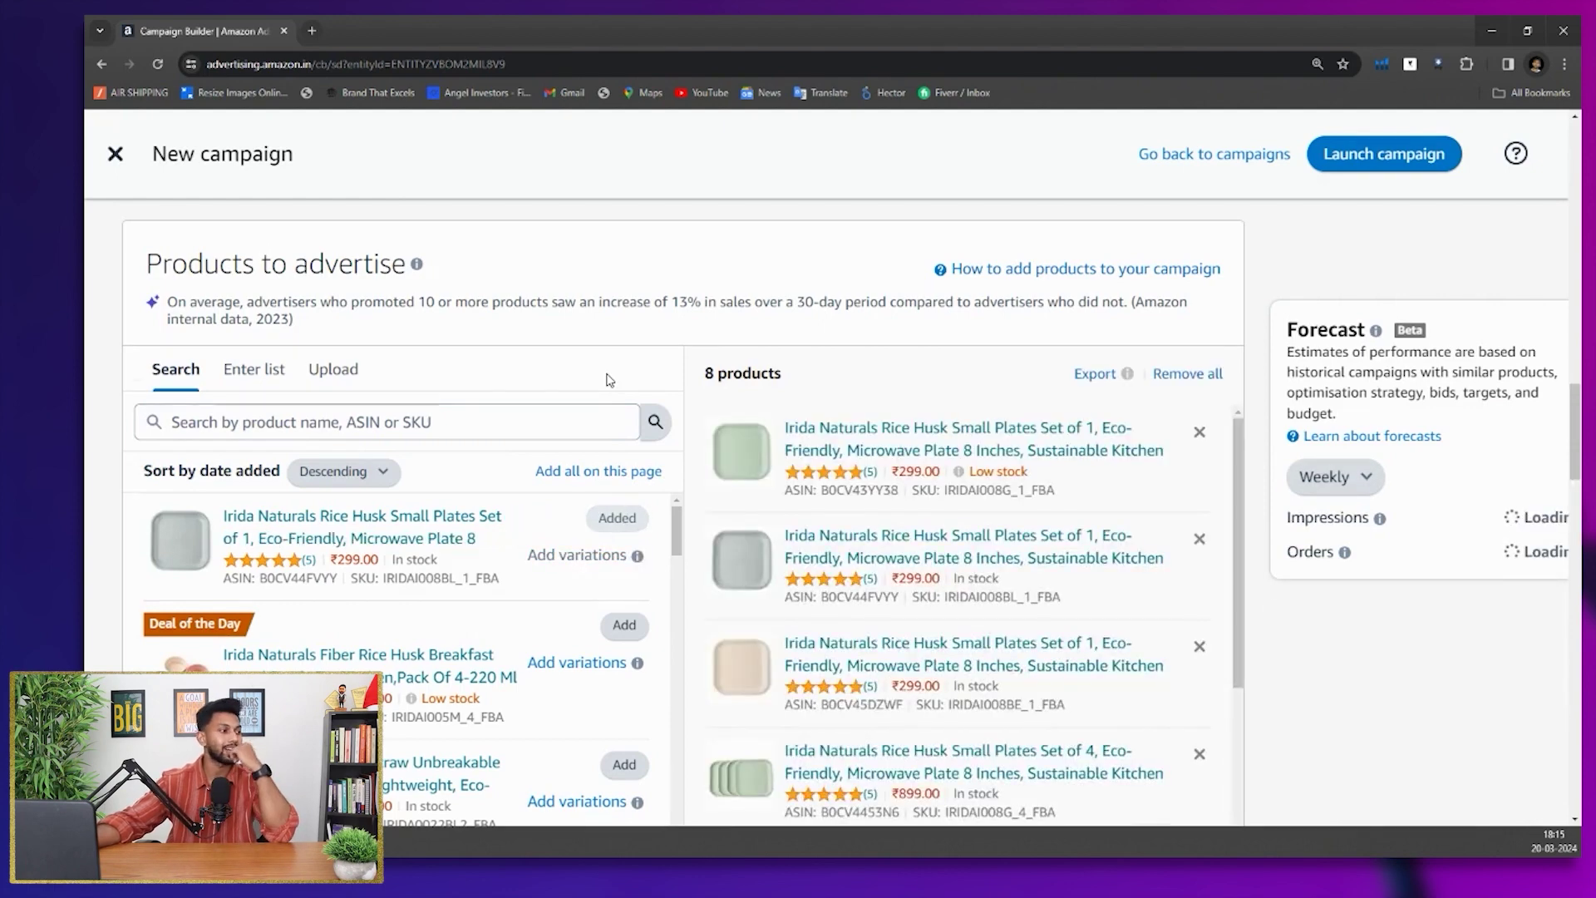
scroll(610, 380, "down", 3)
scroll(632, 601, "down", 8)
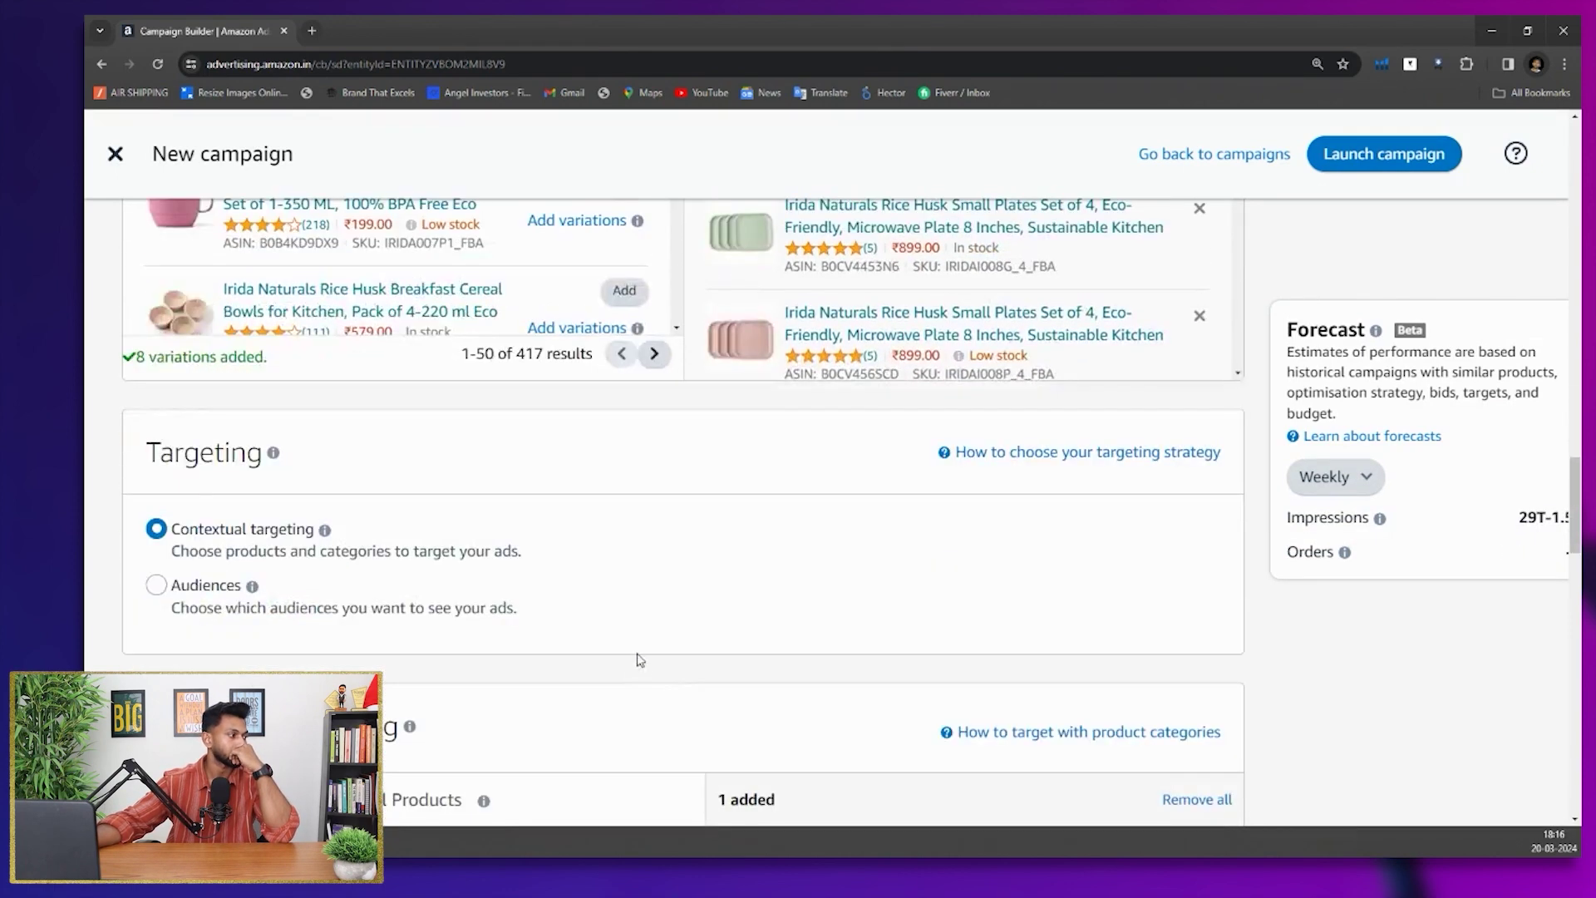
mouse_move(252, 586)
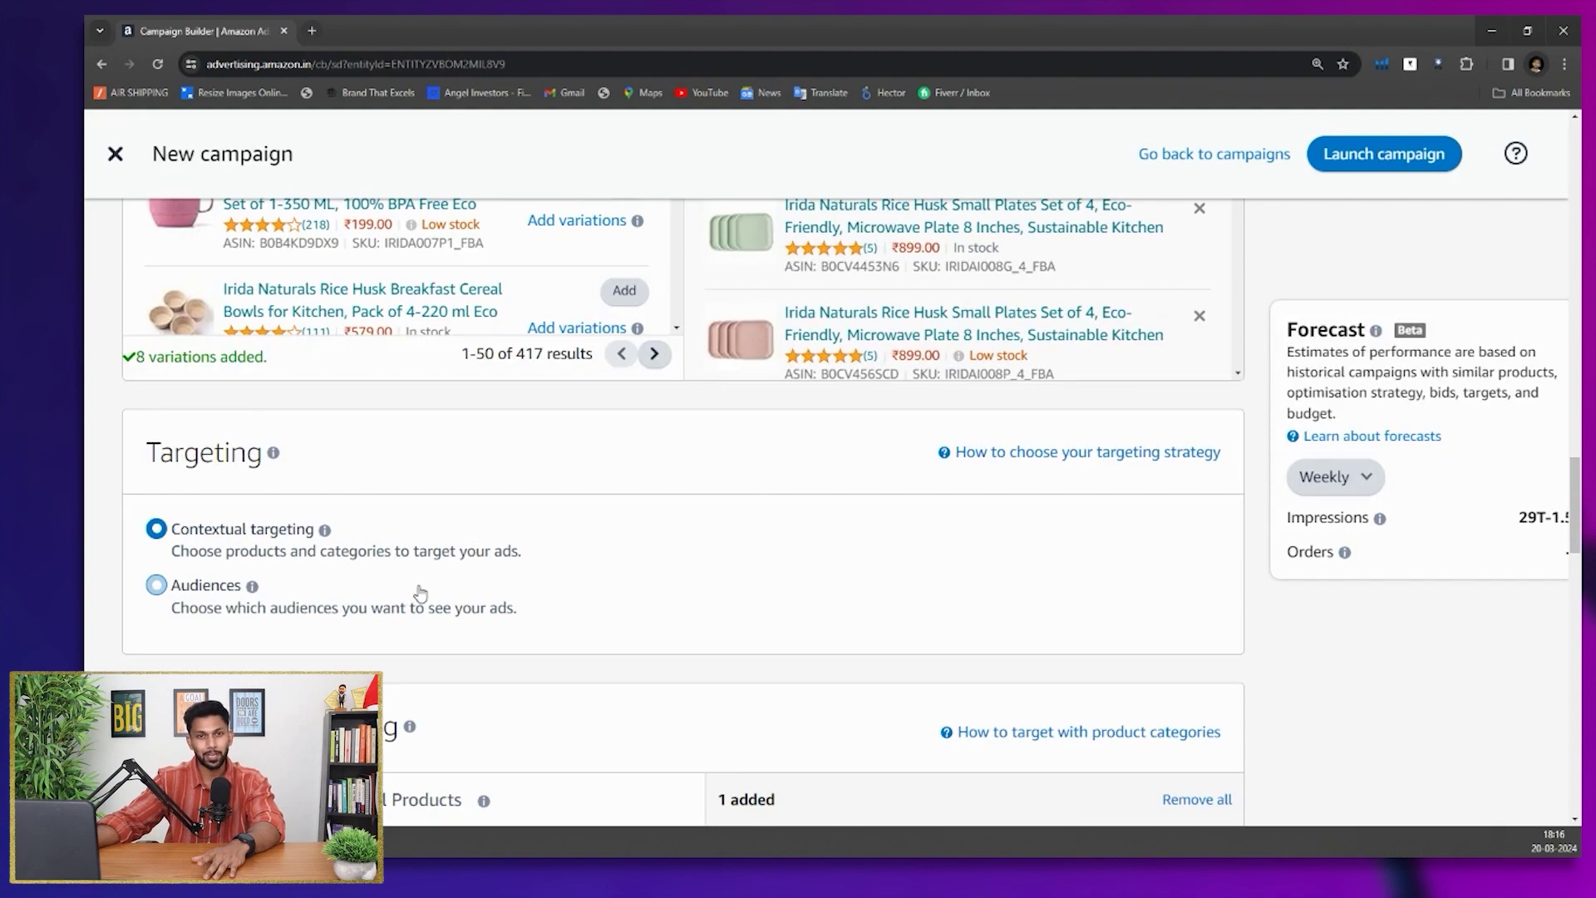
Check the product selection and preview the image ad in key ad sizes and the Amazon product page right placement
scroll(536, 595, "up", 4)
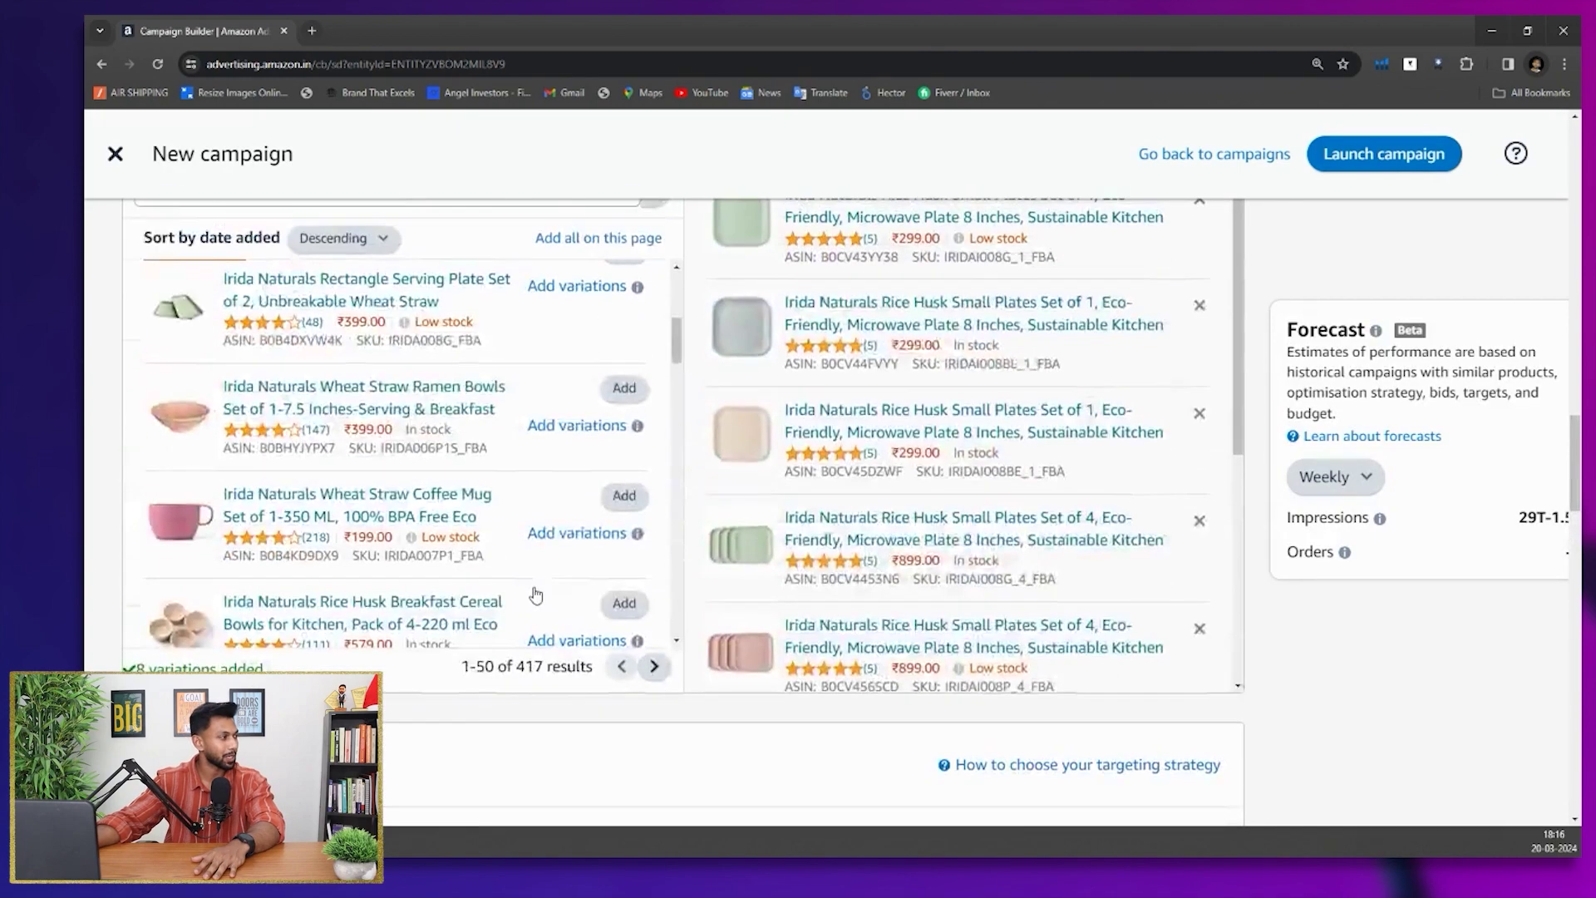
scroll(537, 595, "up", 8)
scroll(340, 484, "down", 9)
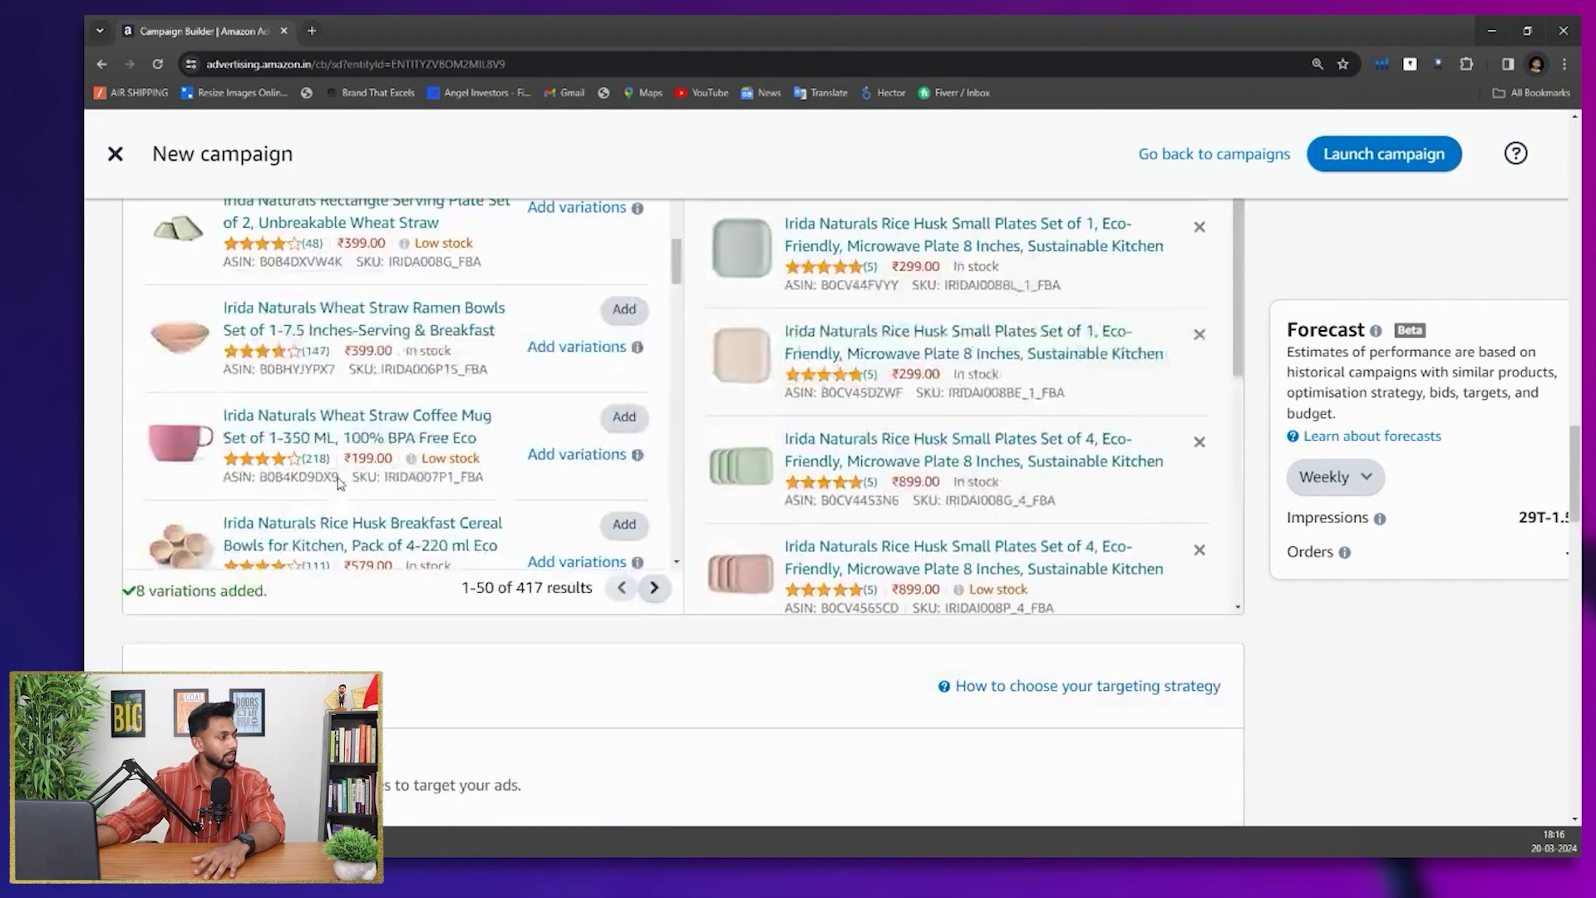
scroll(340, 484, "down", 8)
scroll(353, 445, "down", 10)
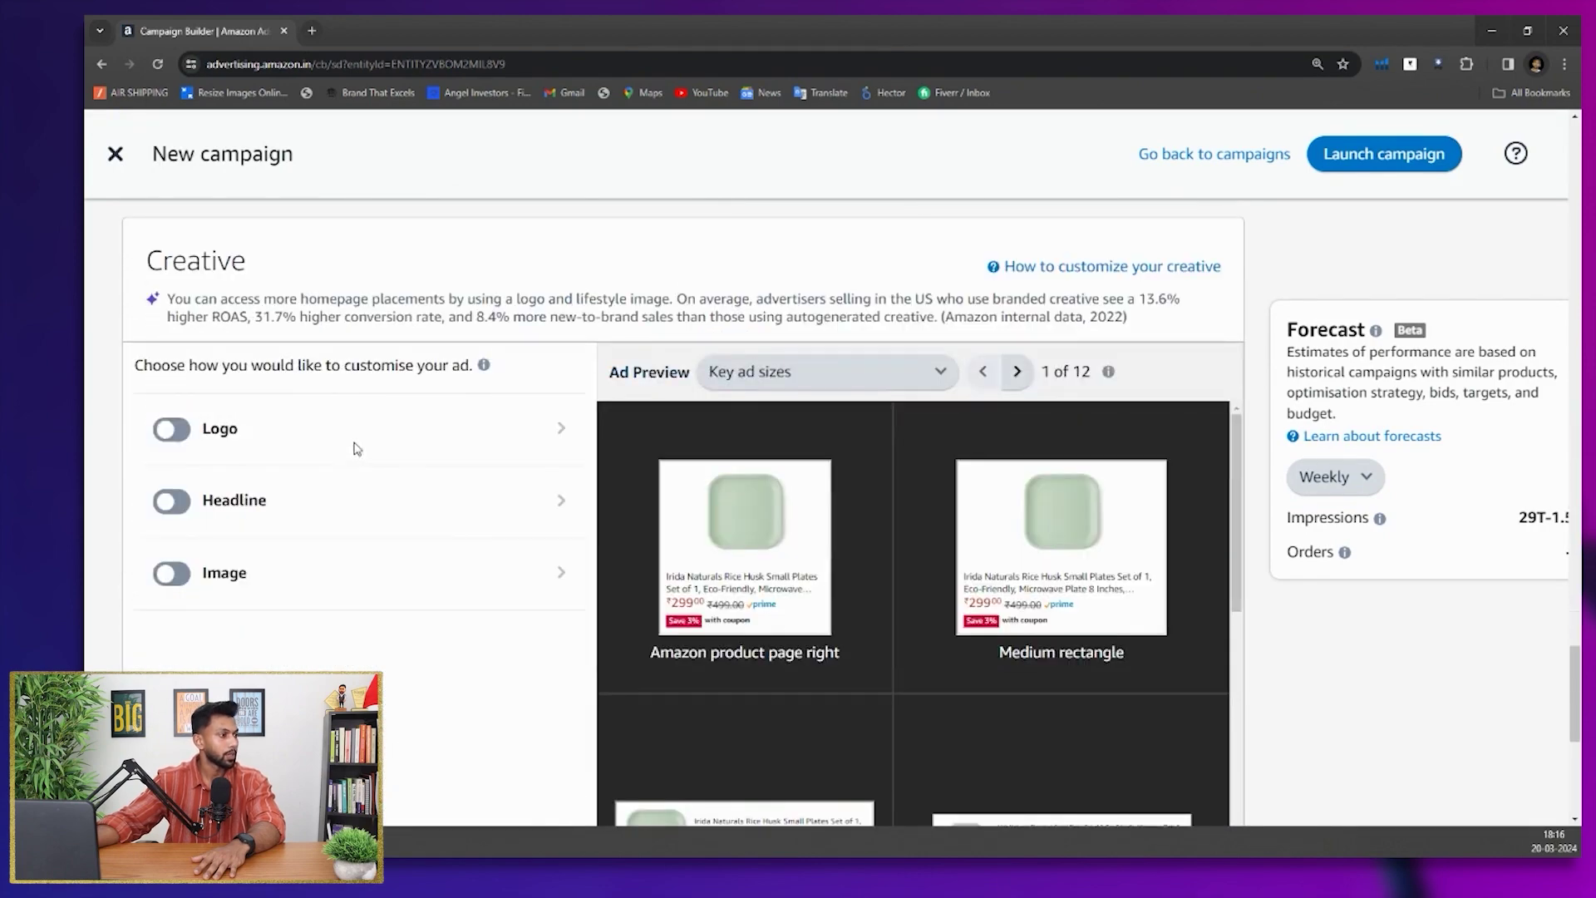
scroll(670, 510, "down", 2)
scroll(672, 510, "up", 2)
scroll(641, 389, "down", 4)
scroll(709, 417, "down", 3)
scroll(711, 420, "down", 5)
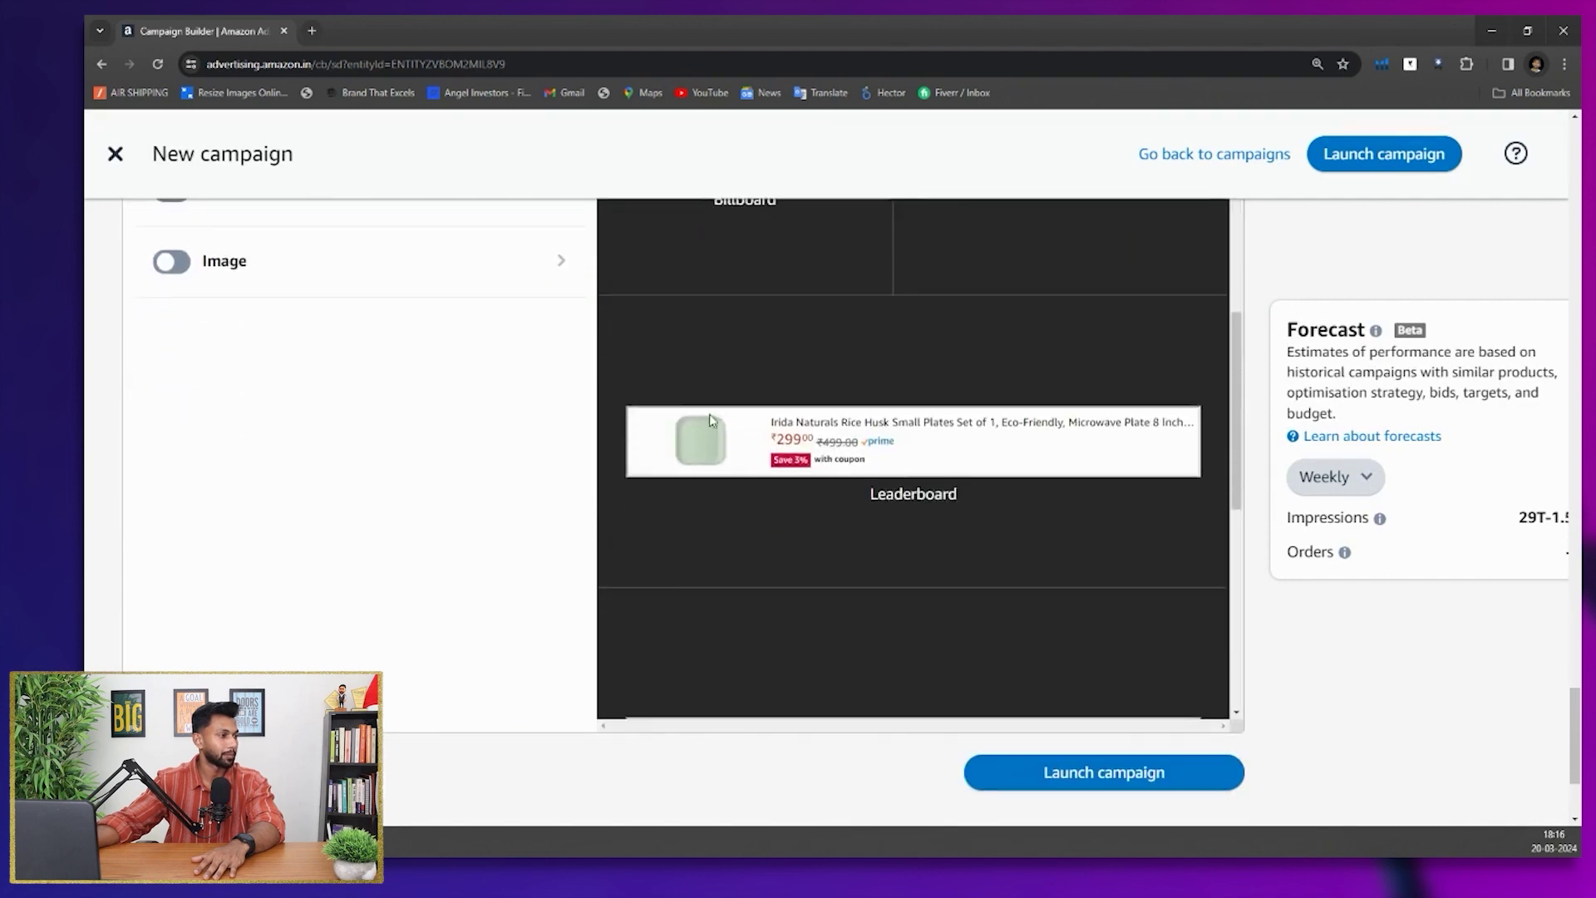
scroll(712, 420, "up", 10)
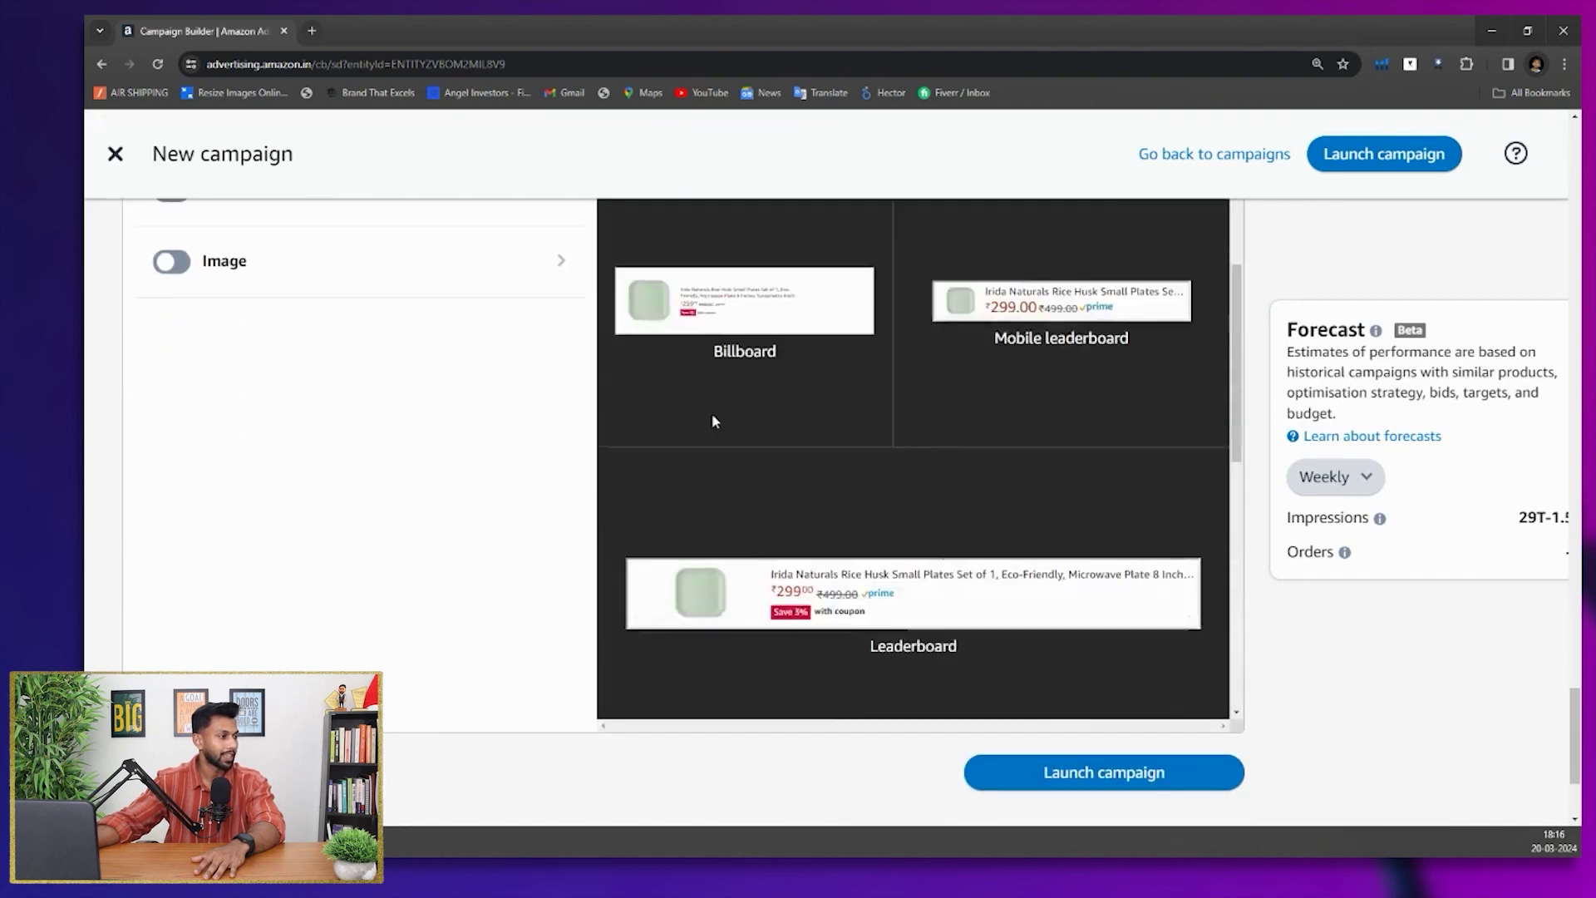
scroll(713, 423, "up", 5)
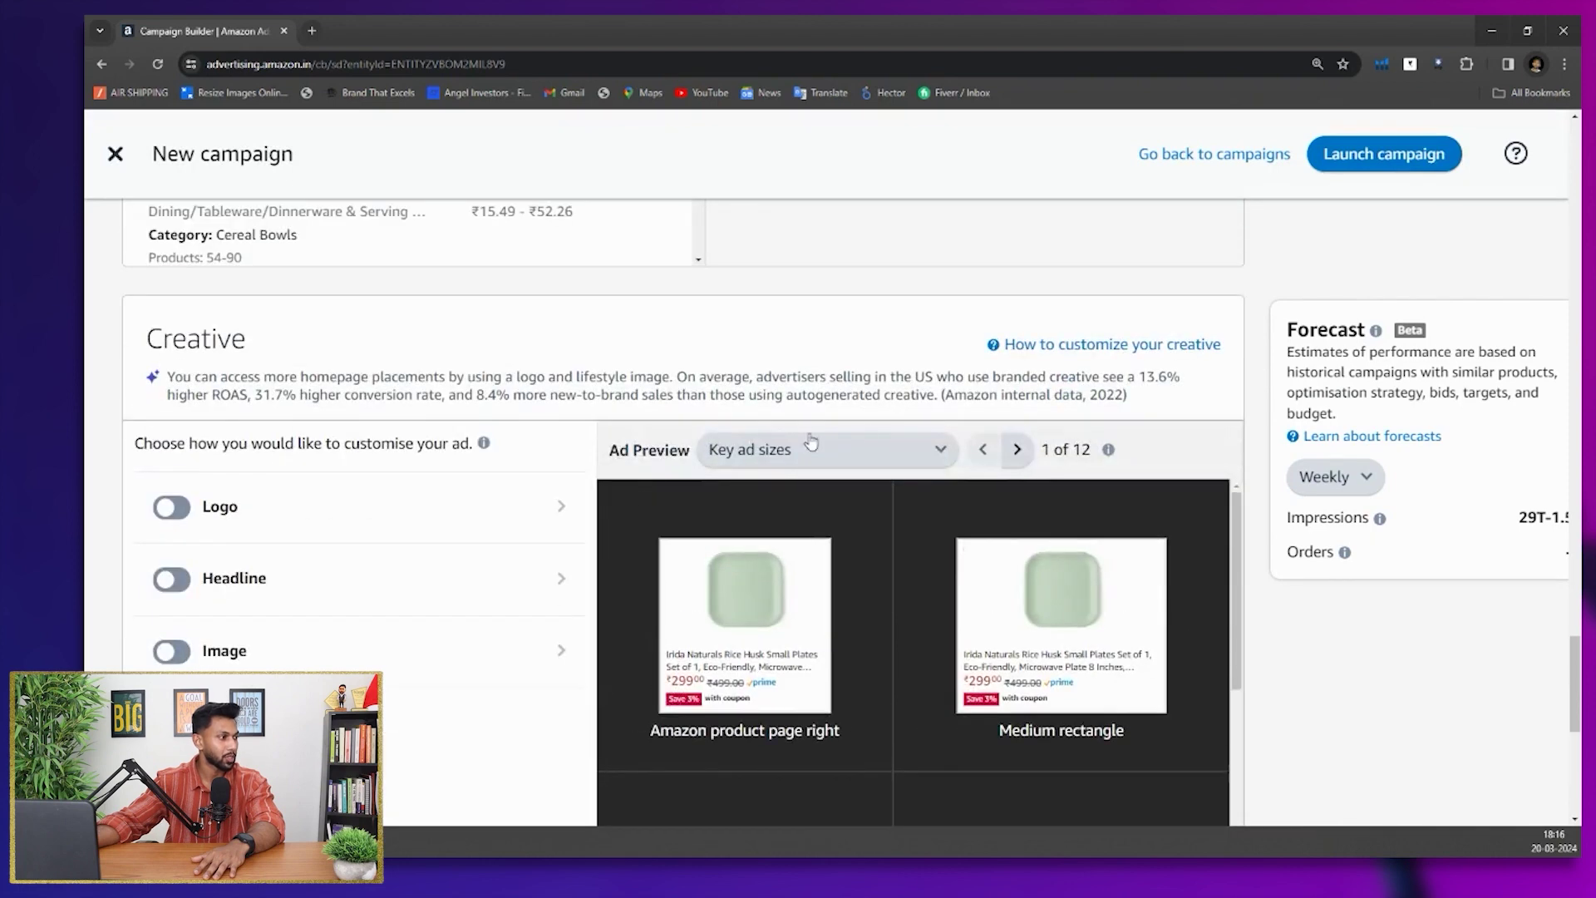
left_click(1016, 450)
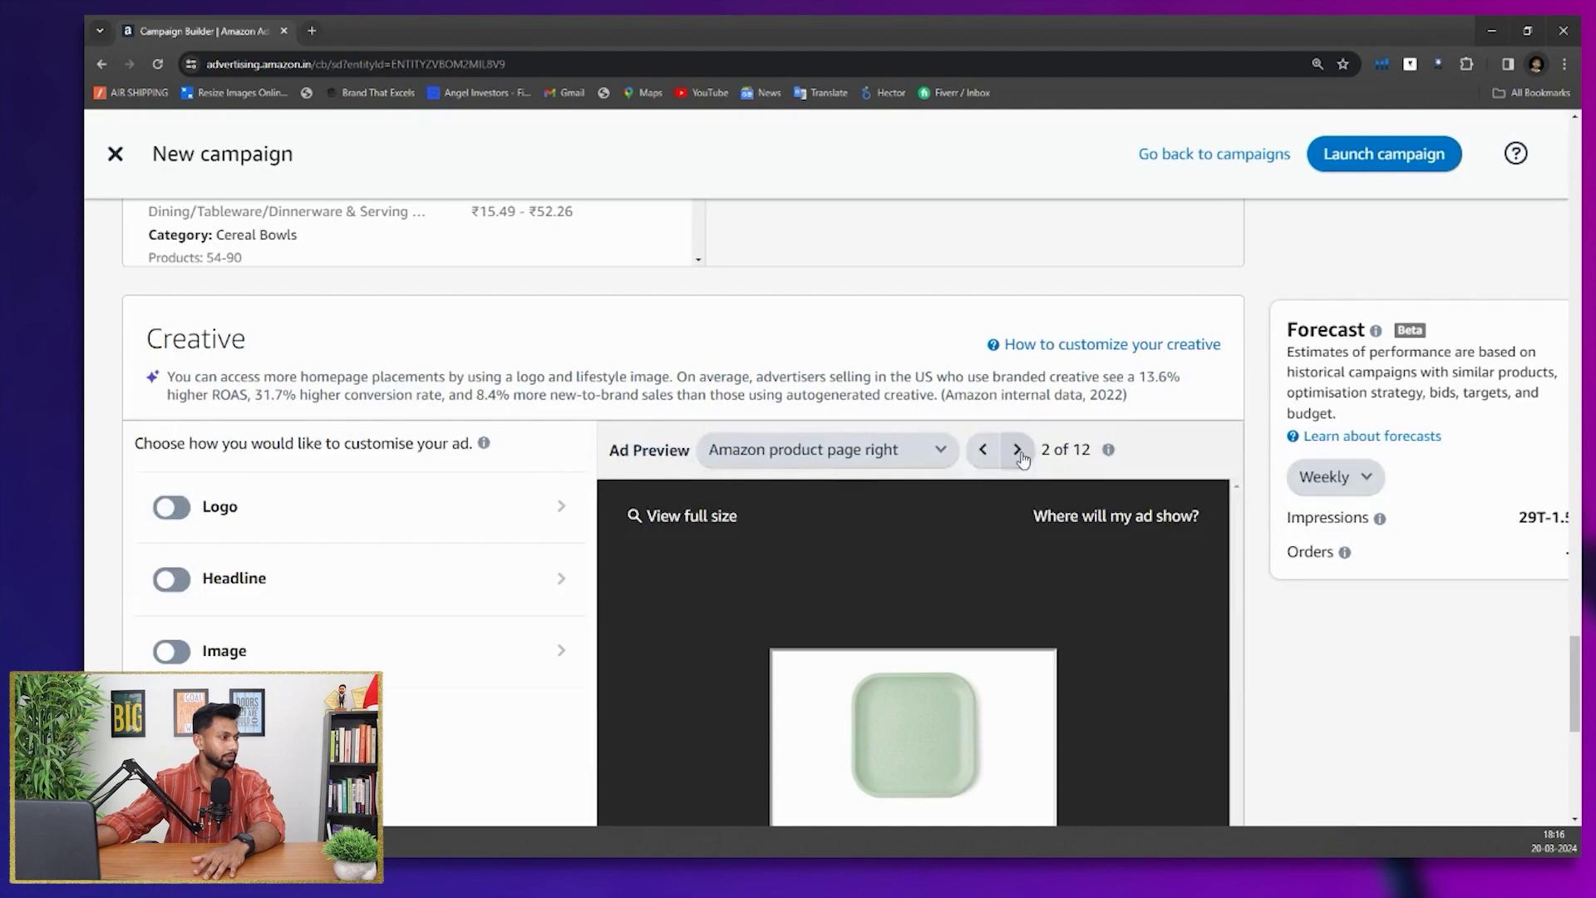
scroll(1029, 506, "down", 7)
Change the campaign's ad format to Video
scroll(1035, 505, "up", 14)
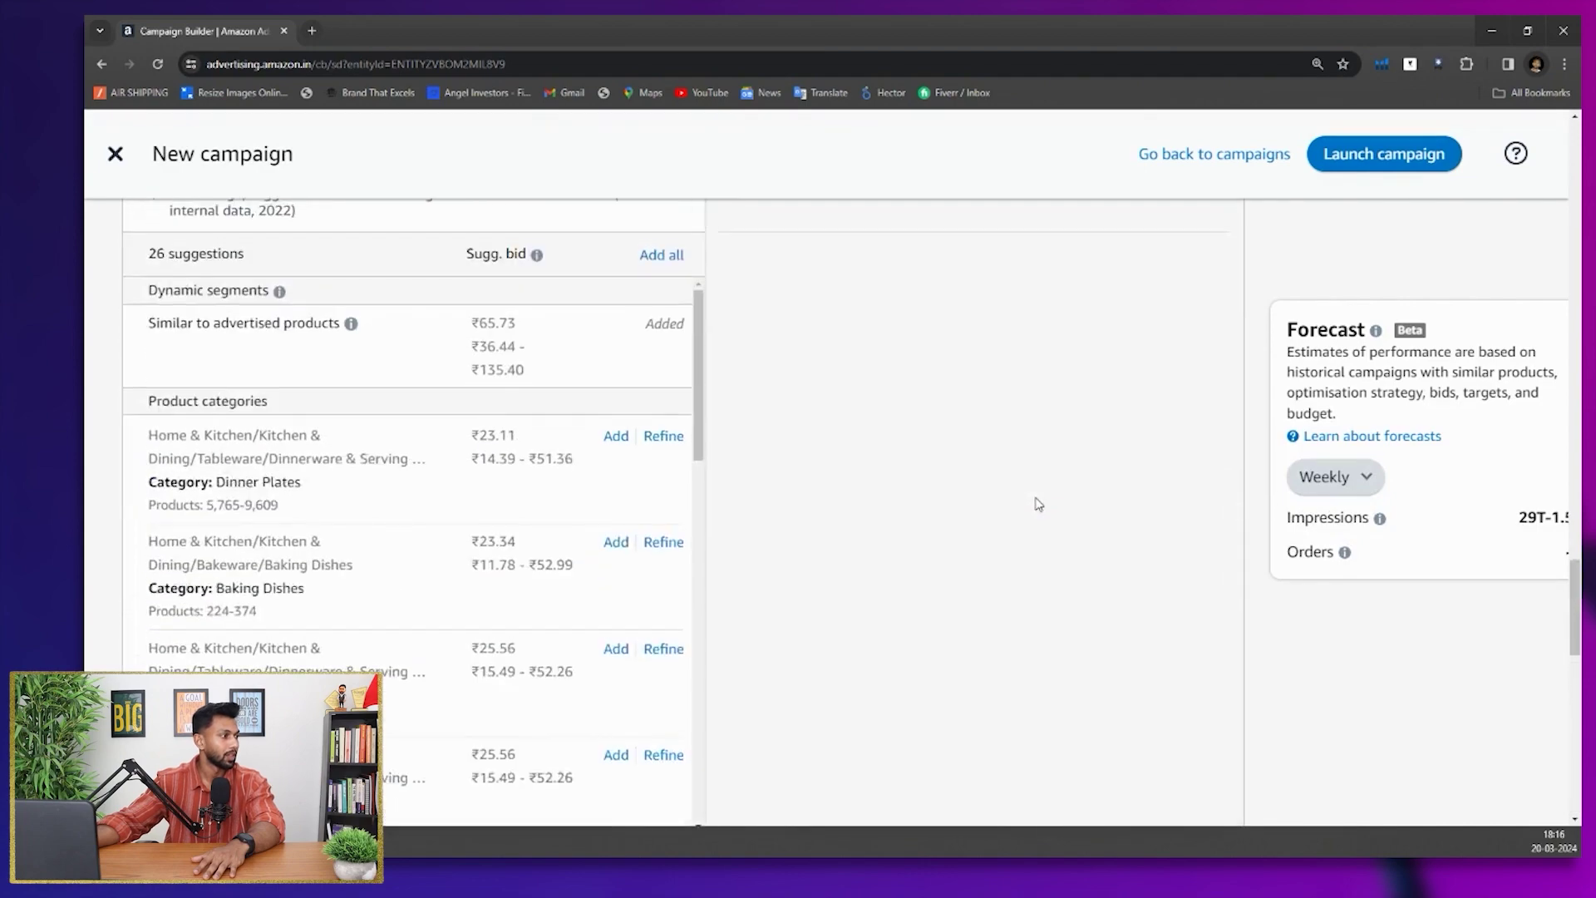
scroll(1038, 505, "up", 10)
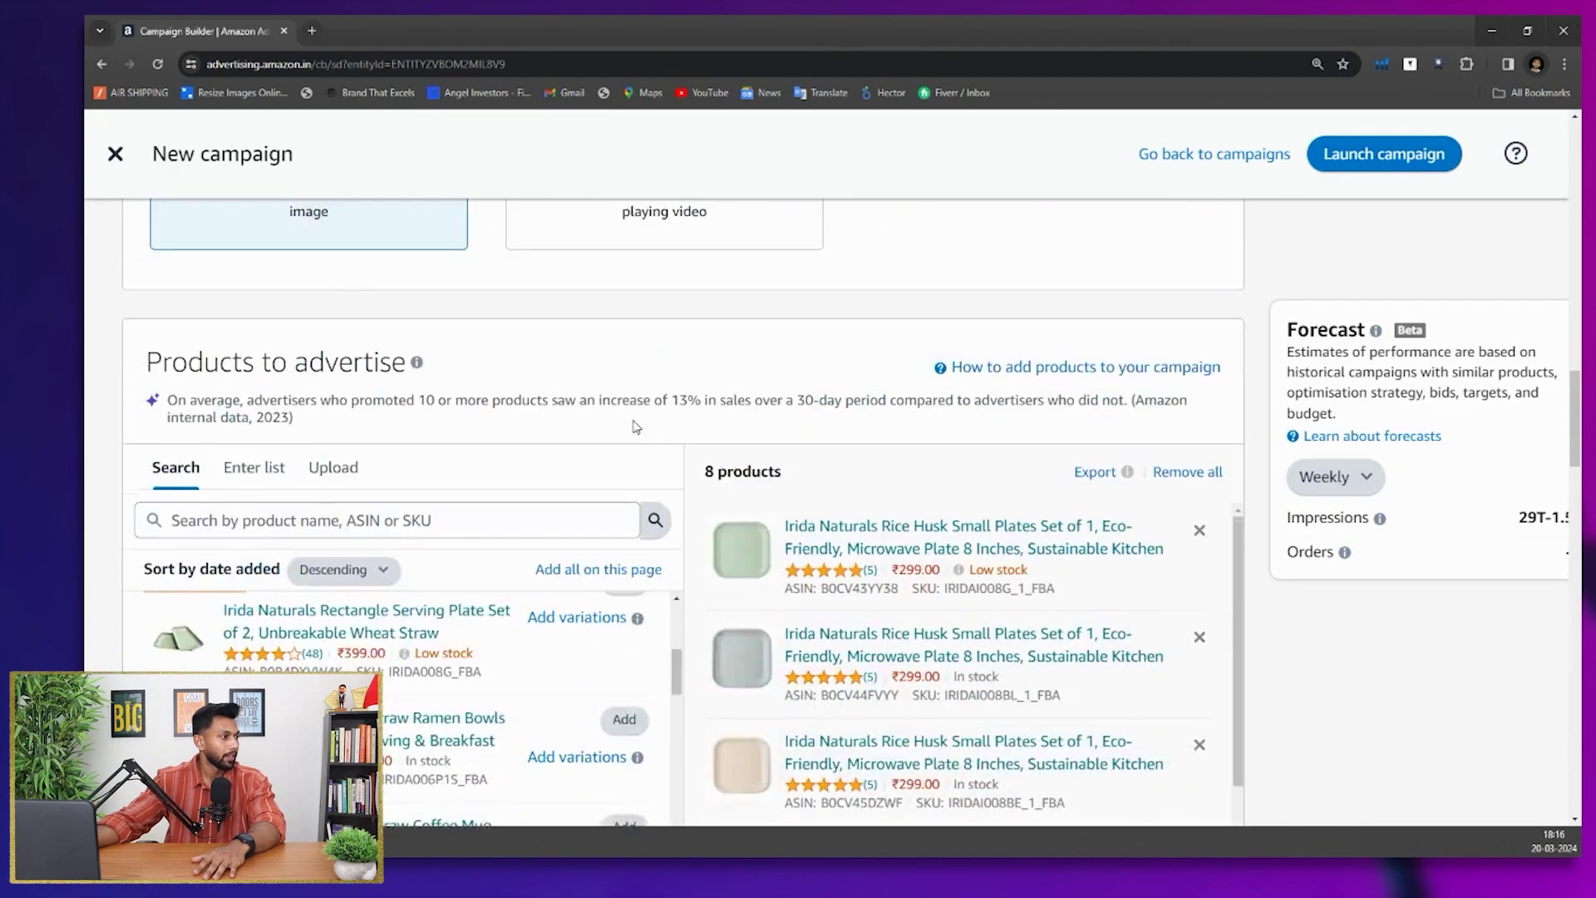
scroll(635, 426, "up", 3)
left_click(631, 406)
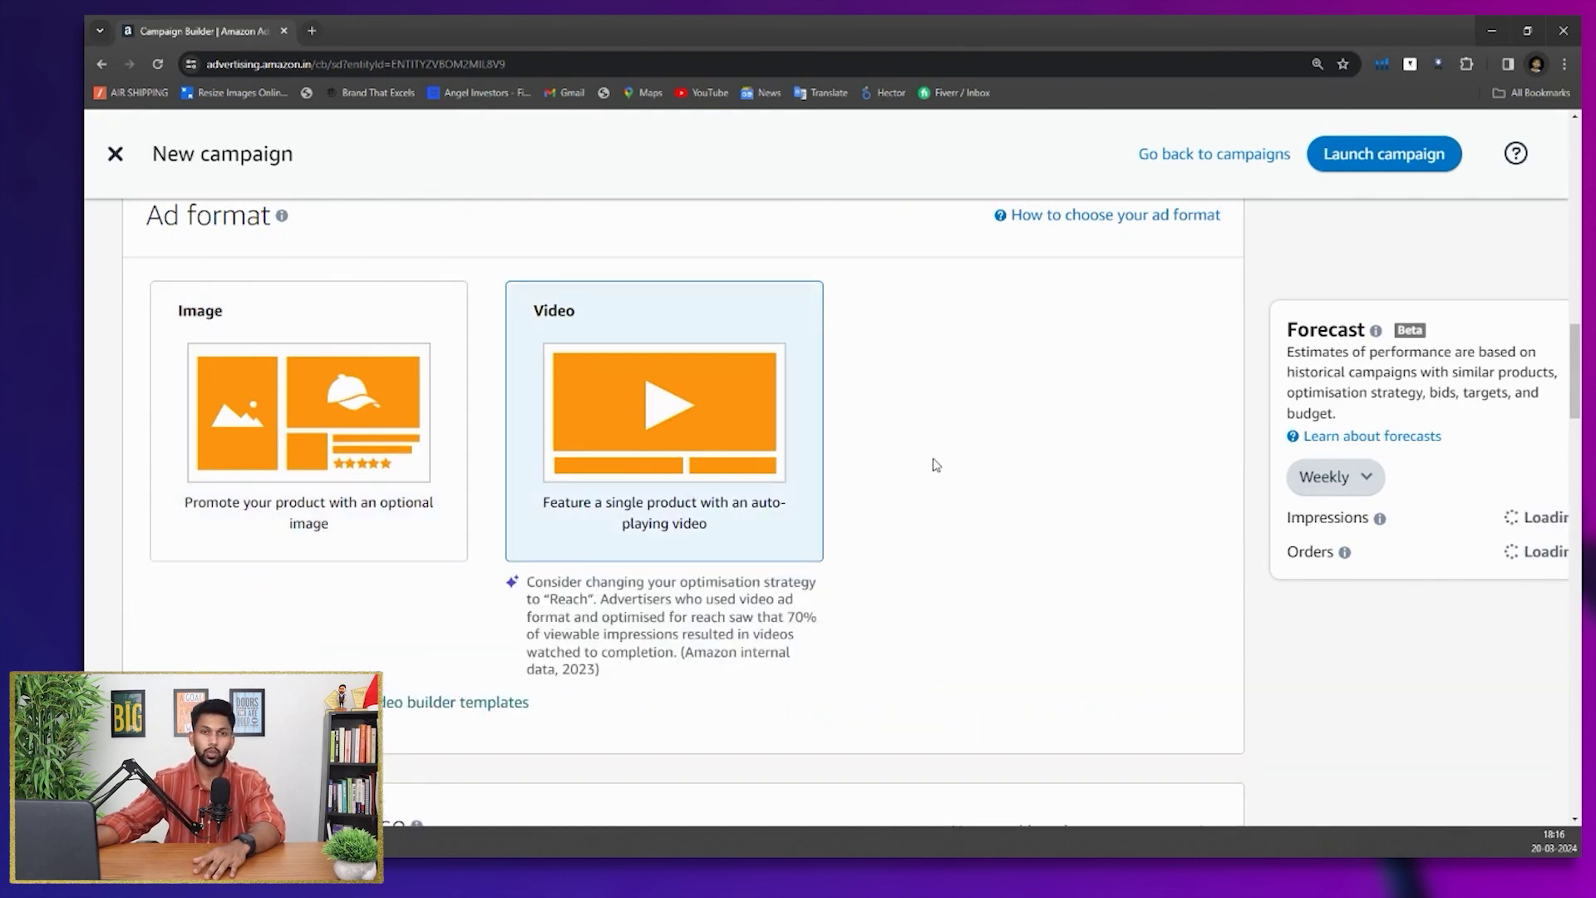
Add the disposable areca leaf video from the creative assets library as the ad's video creative
scroll(936, 461, "down", 4)
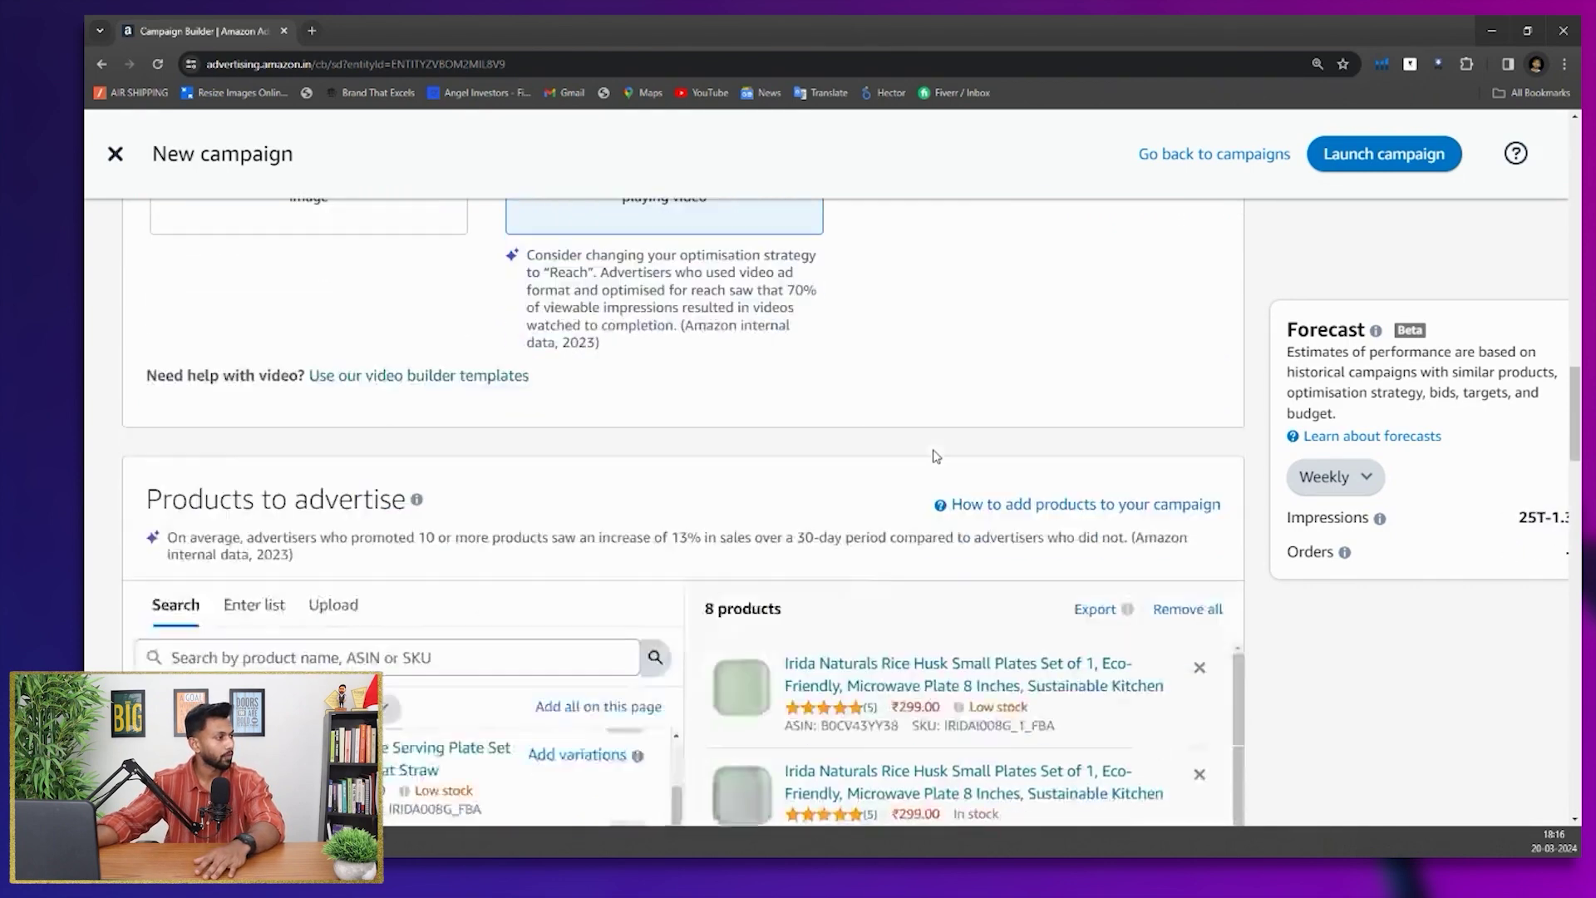
scroll(936, 457, "down", 10)
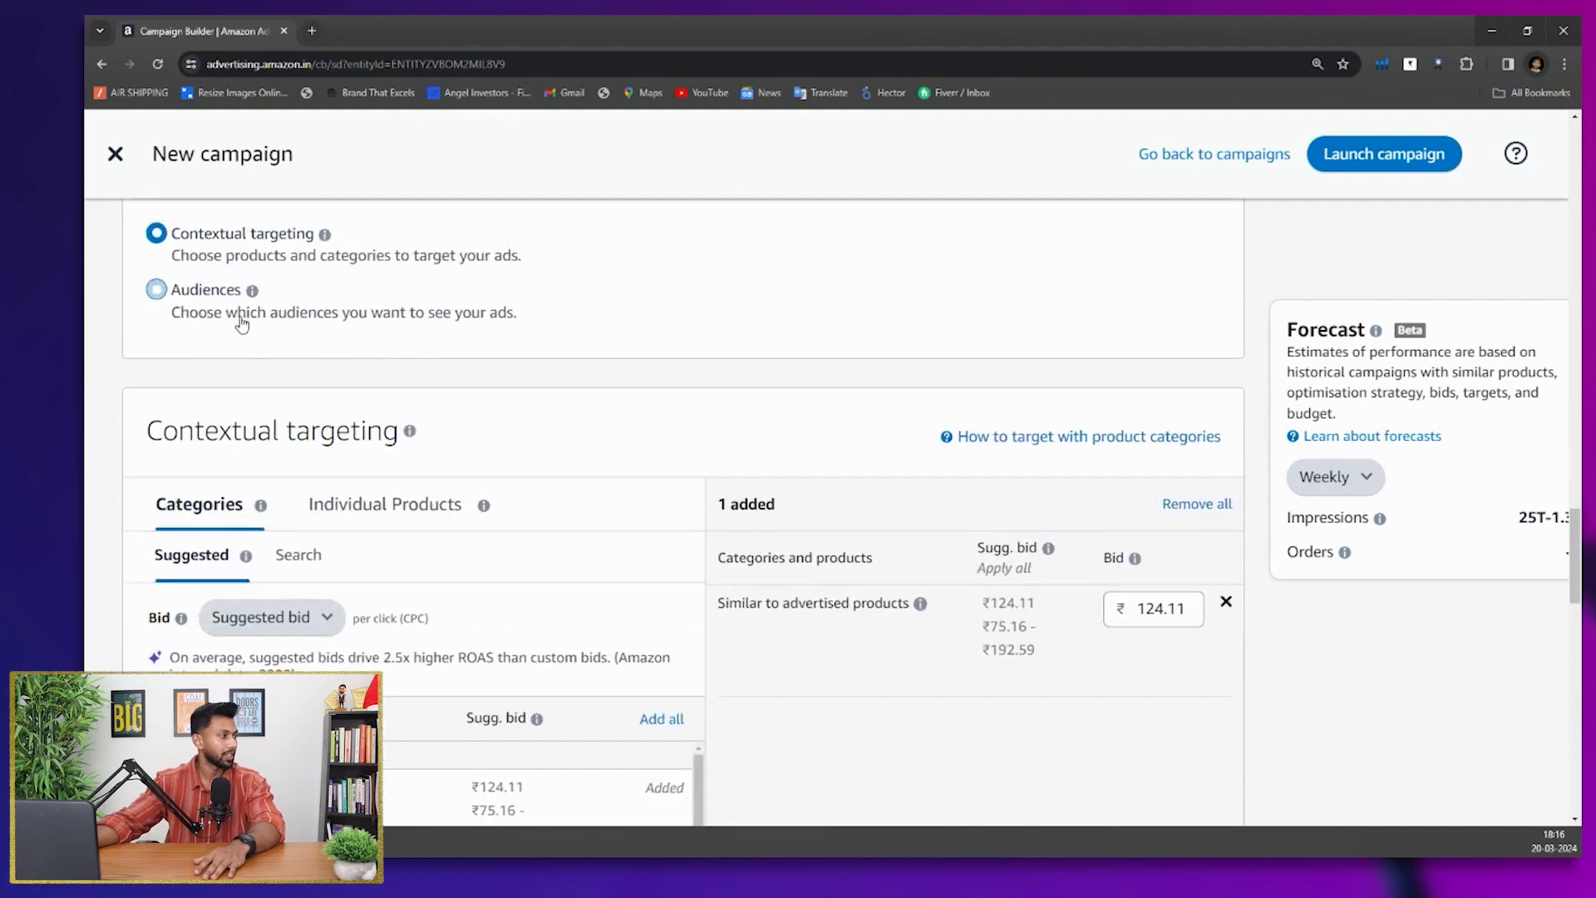
scroll(688, 332, "down", 12)
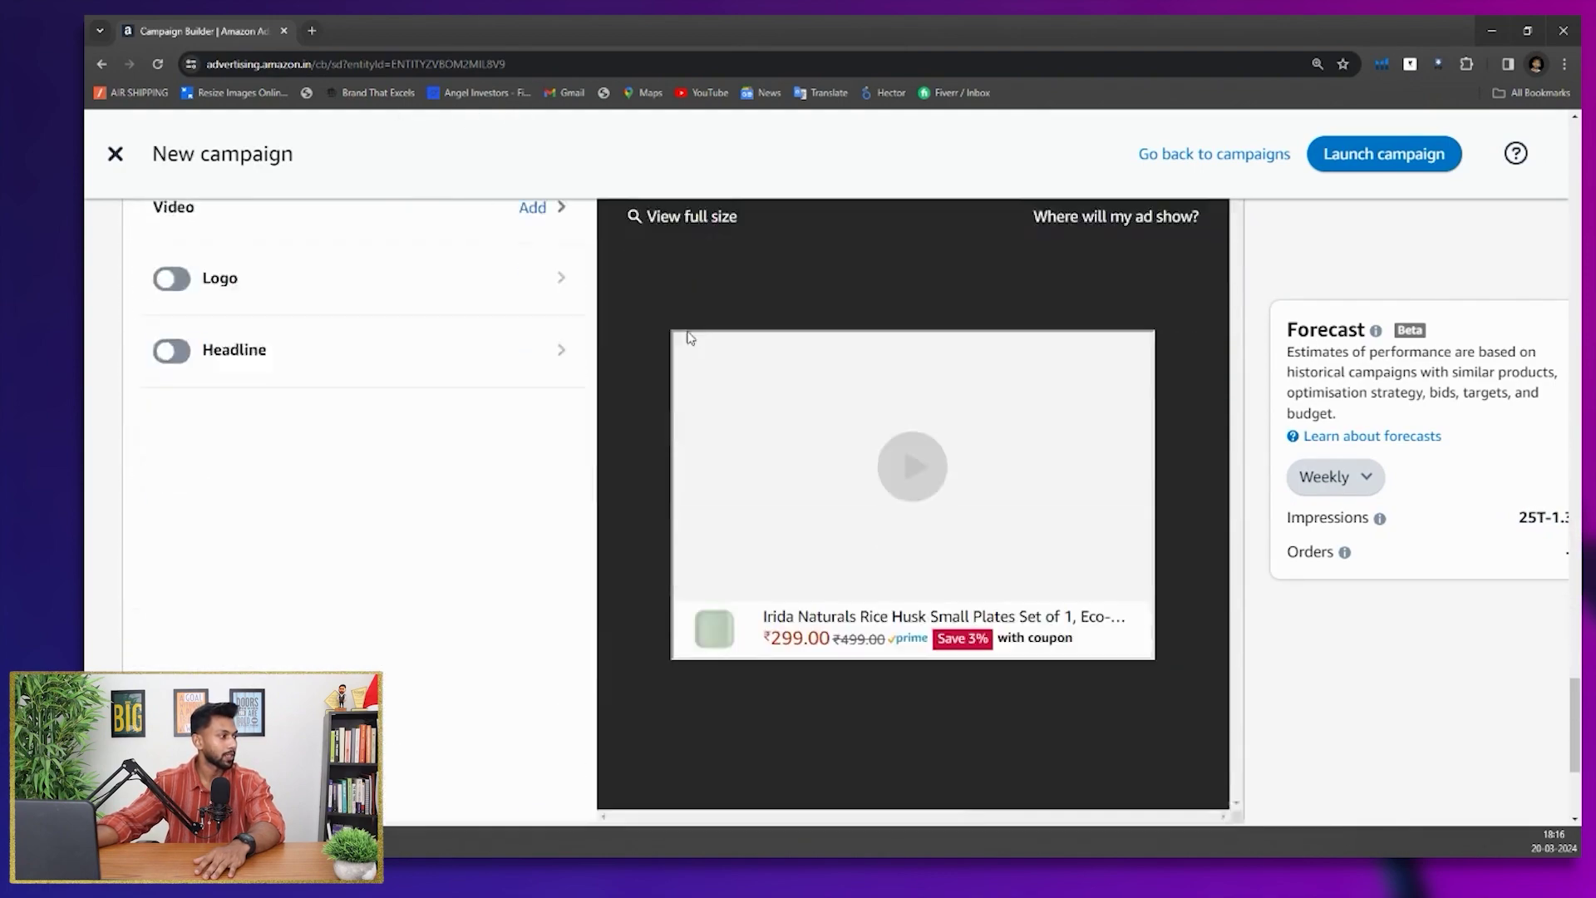
scroll(671, 337, "up", 2)
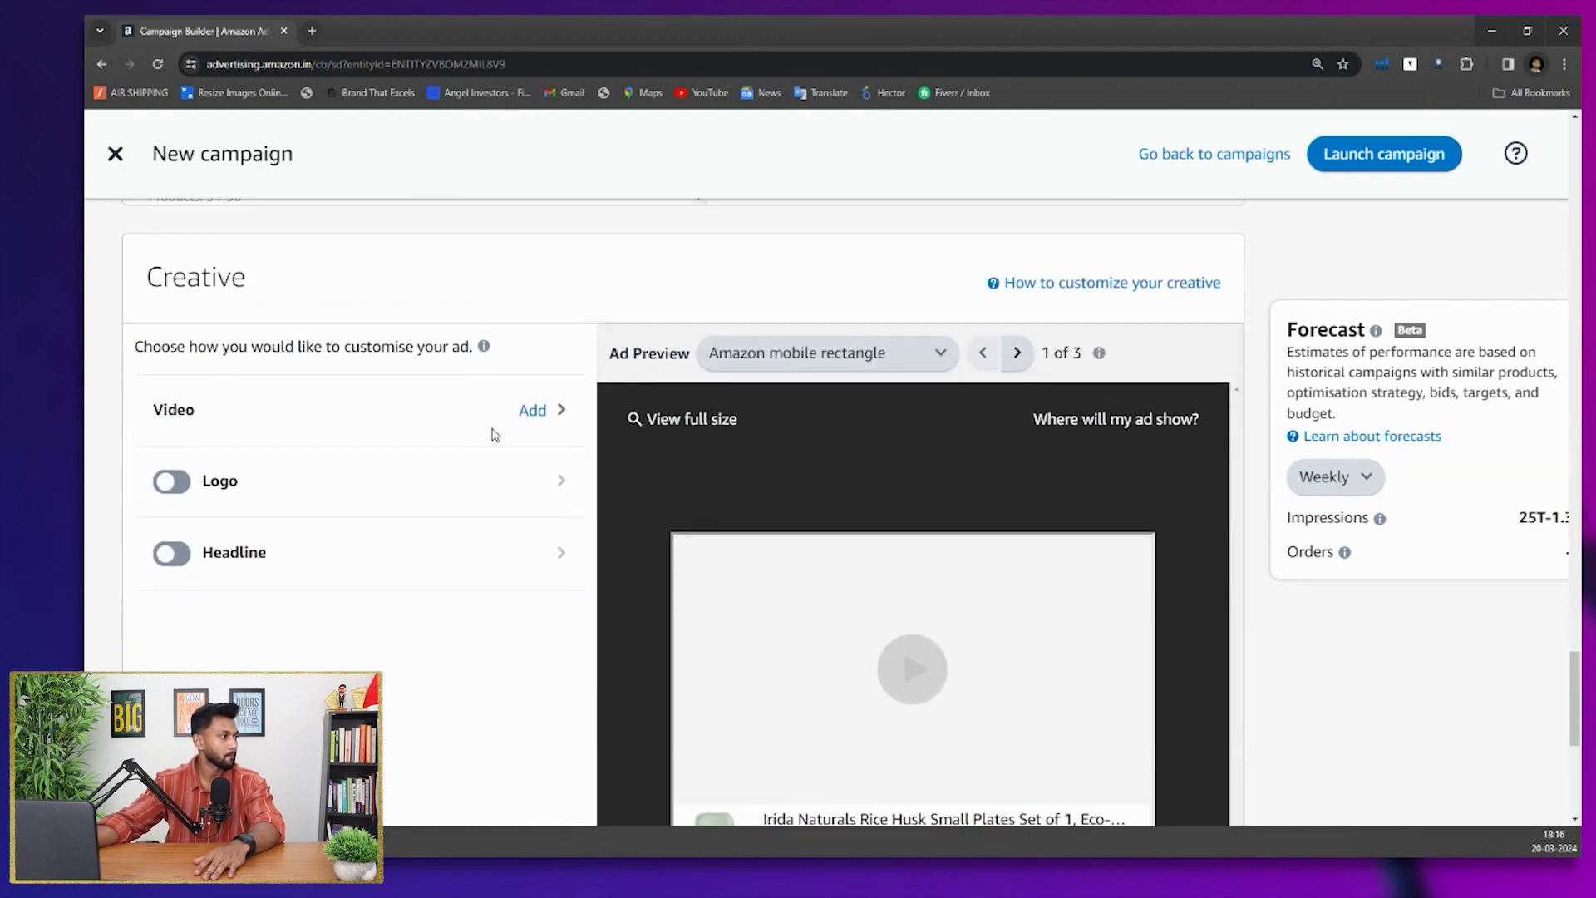
left_click(557, 424)
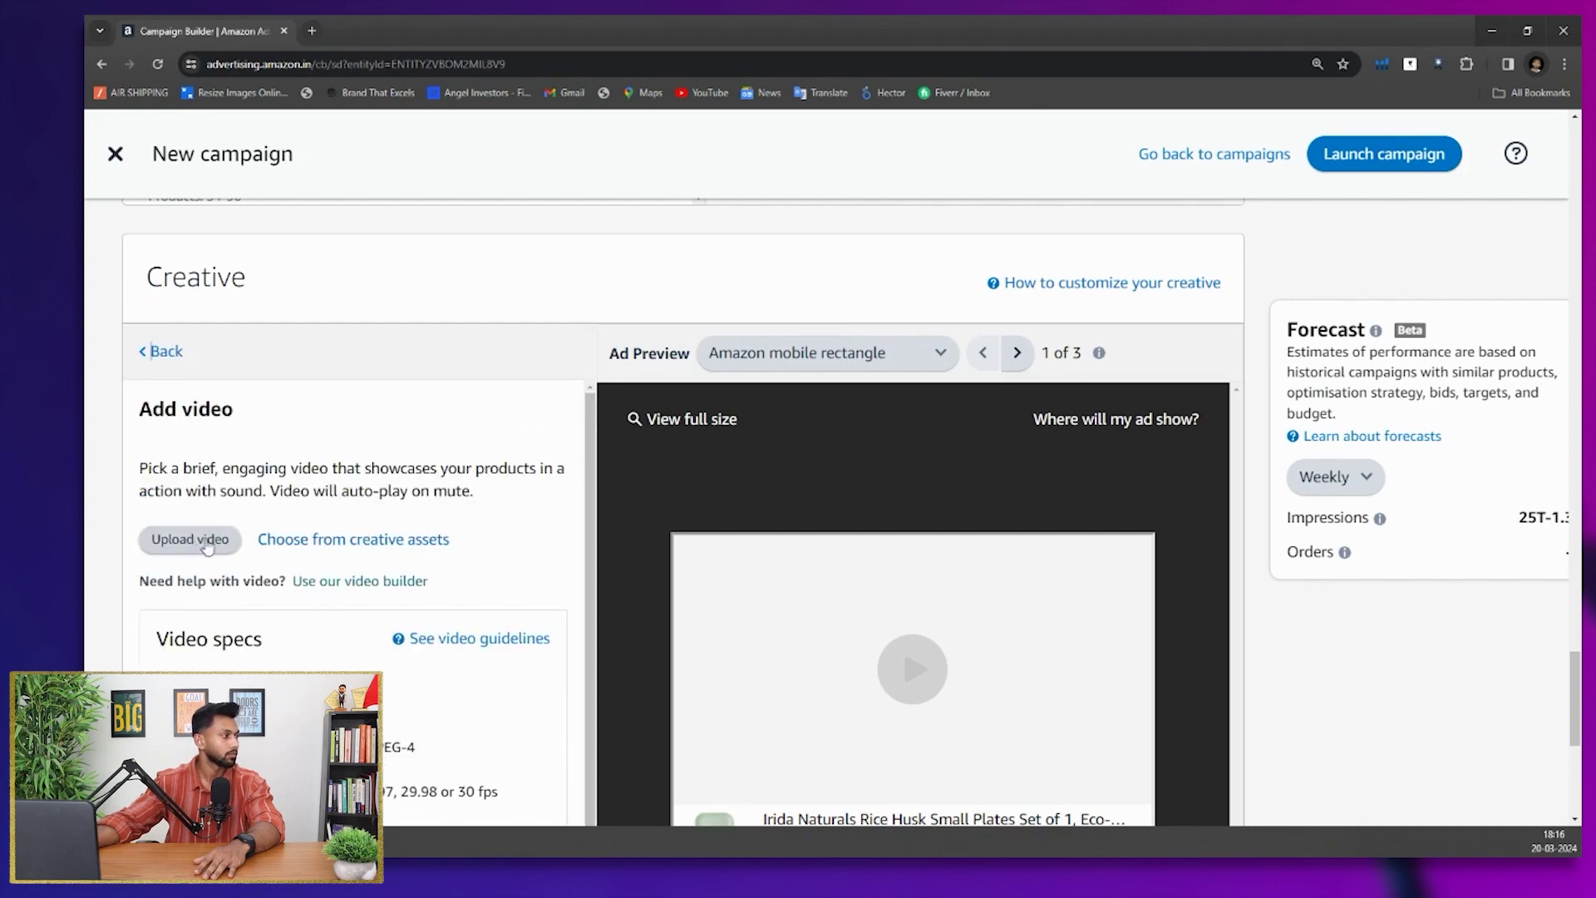
left_click(301, 540)
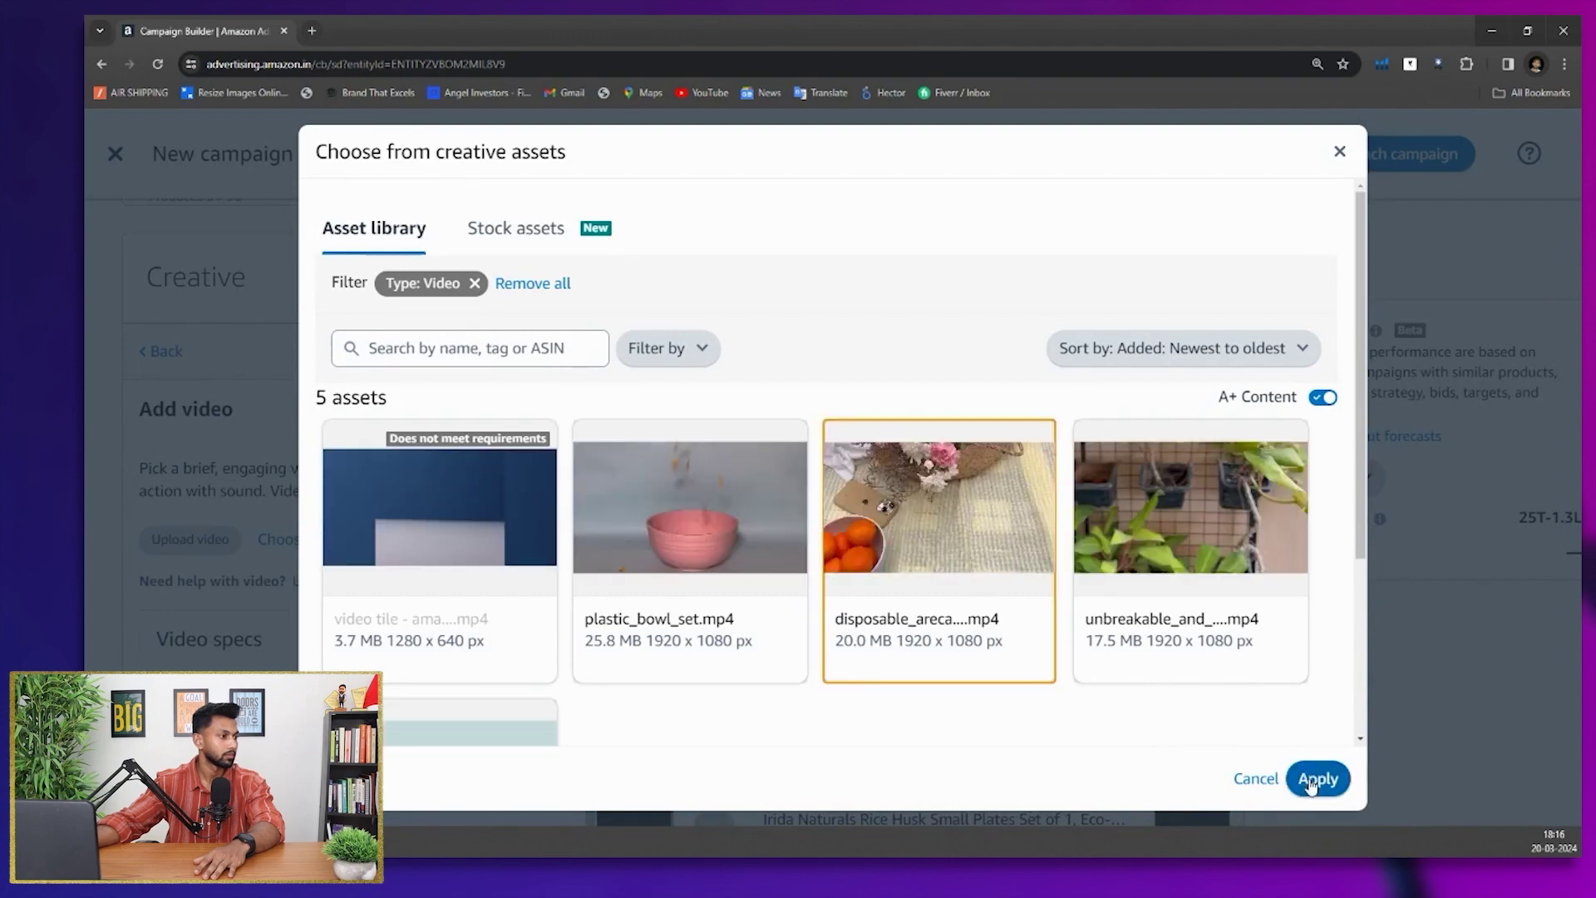
double_click(937, 600)
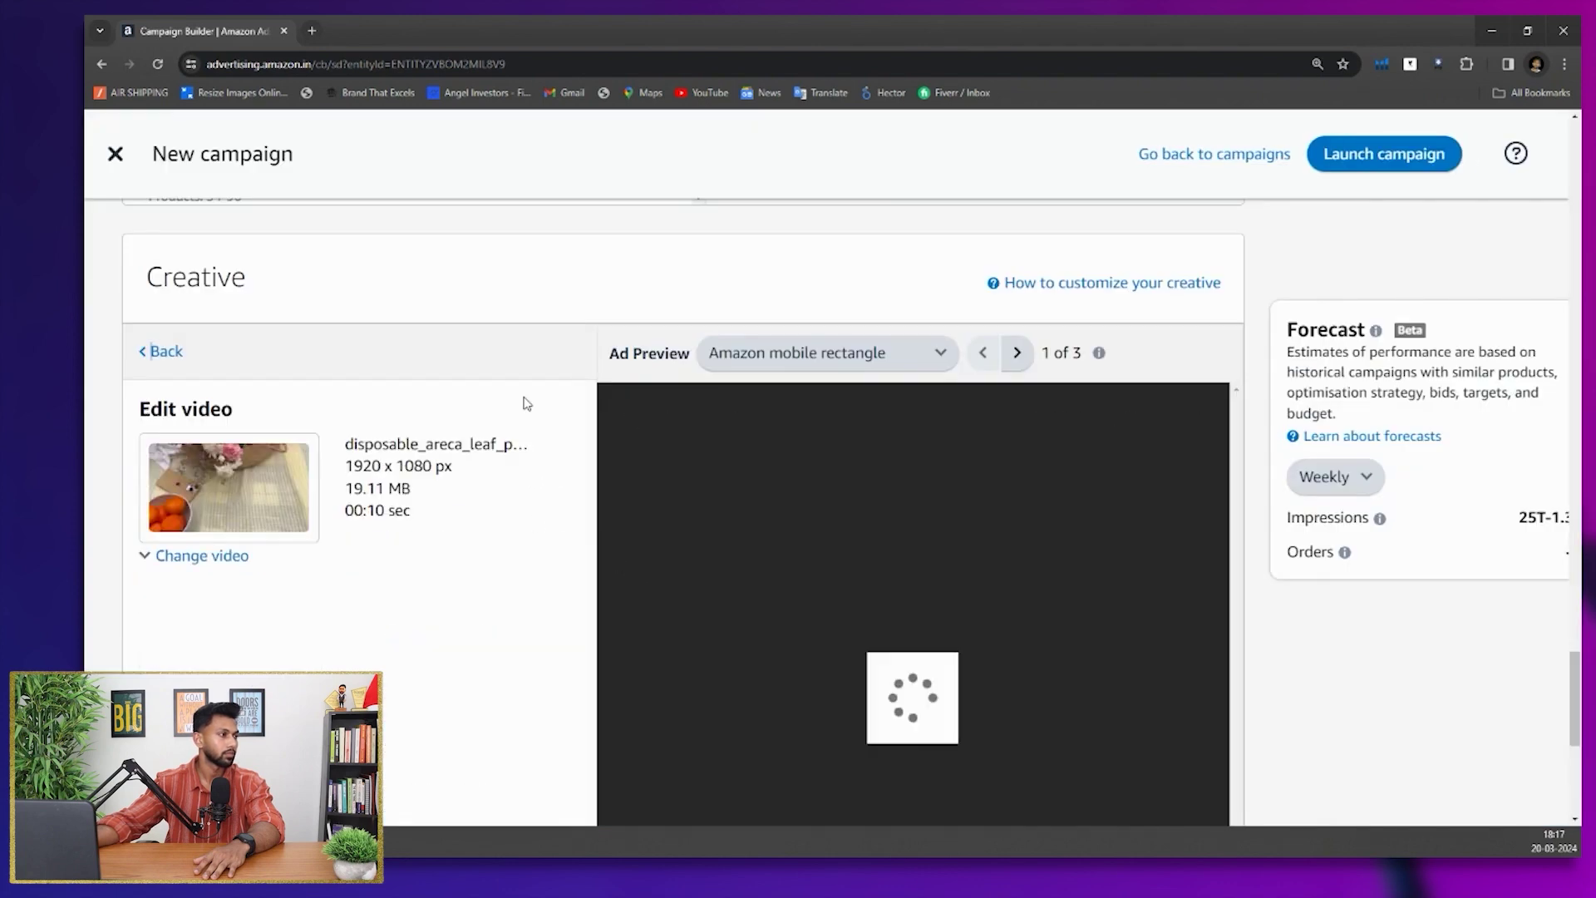
Preview the video ad in the Amazon mobile rectangle, Rectangle and Billboard sizes
scroll(526, 404, "down", 2)
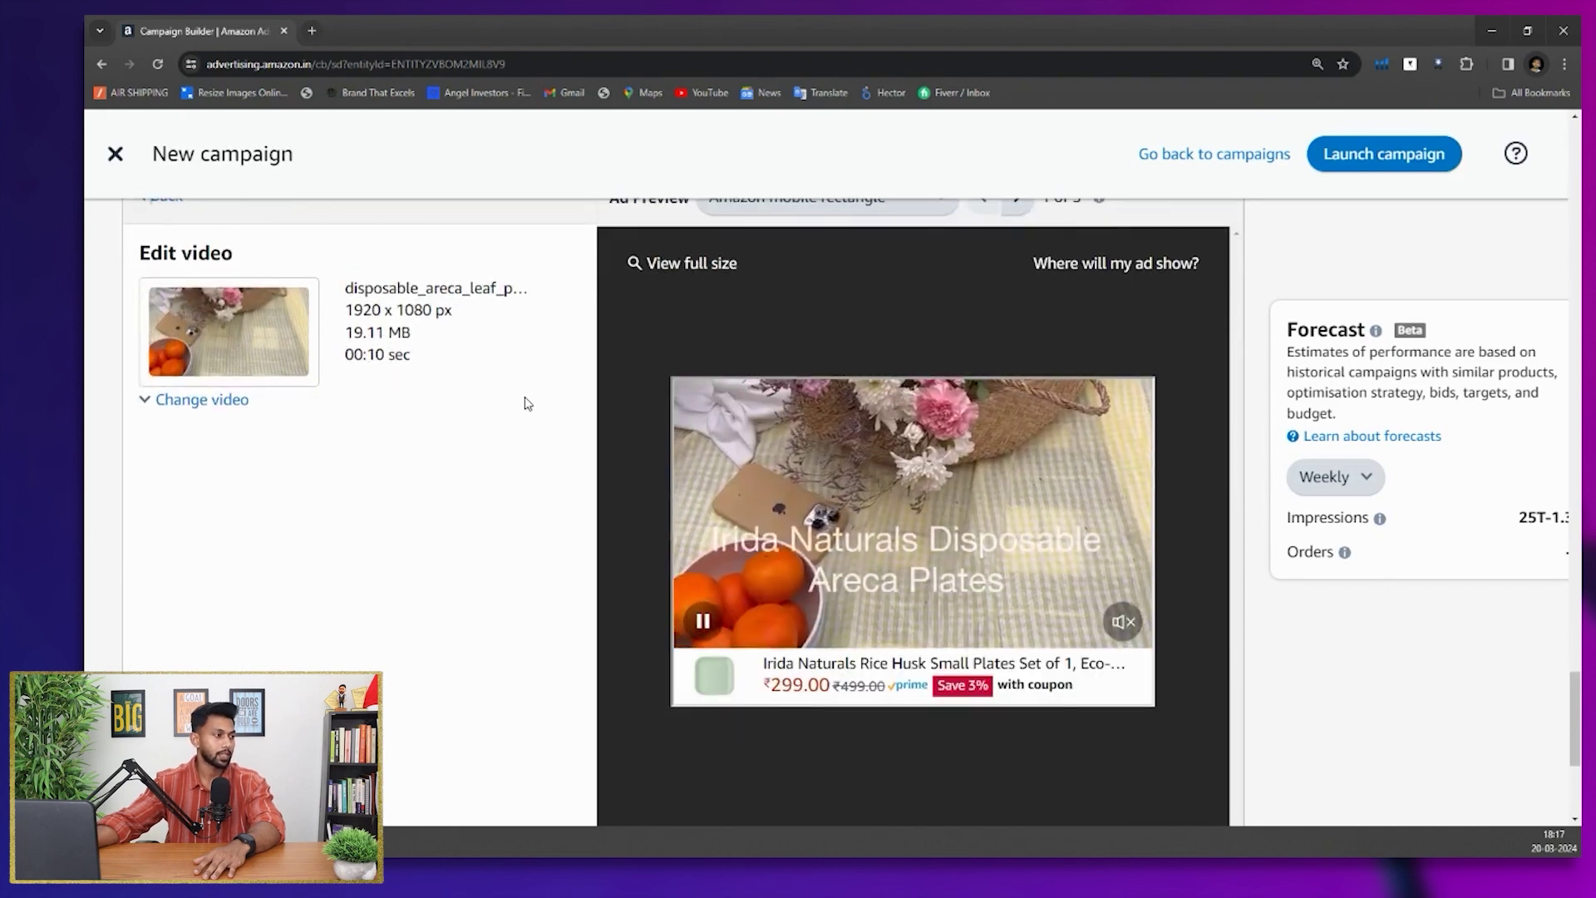
scroll(525, 404, "up", 2)
left_click(1017, 353)
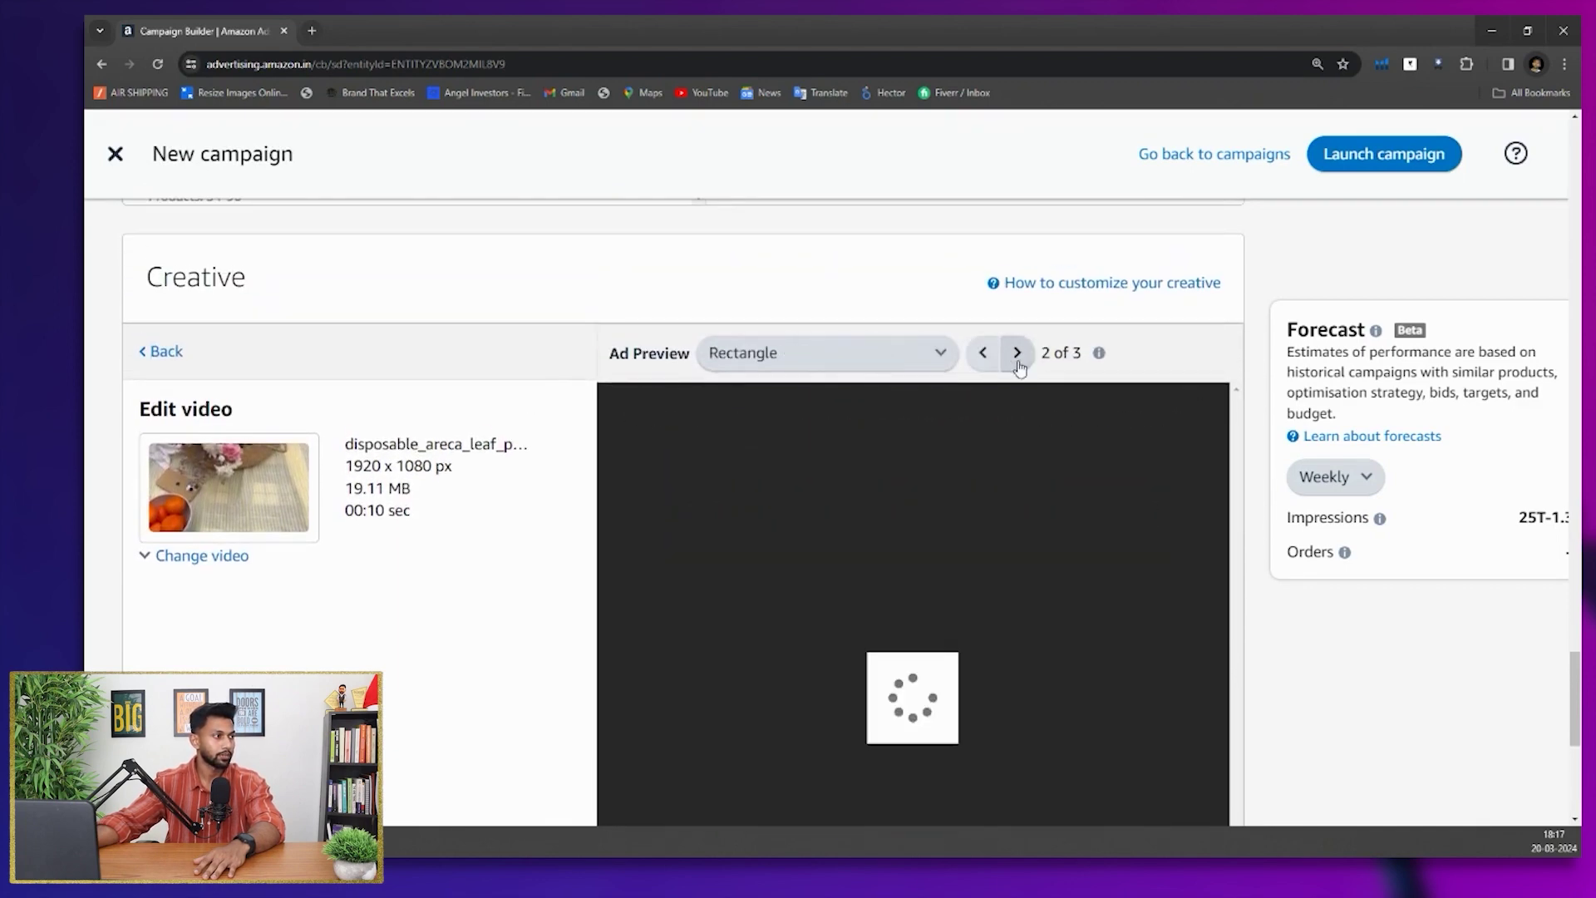
scroll(563, 511, "down", 2)
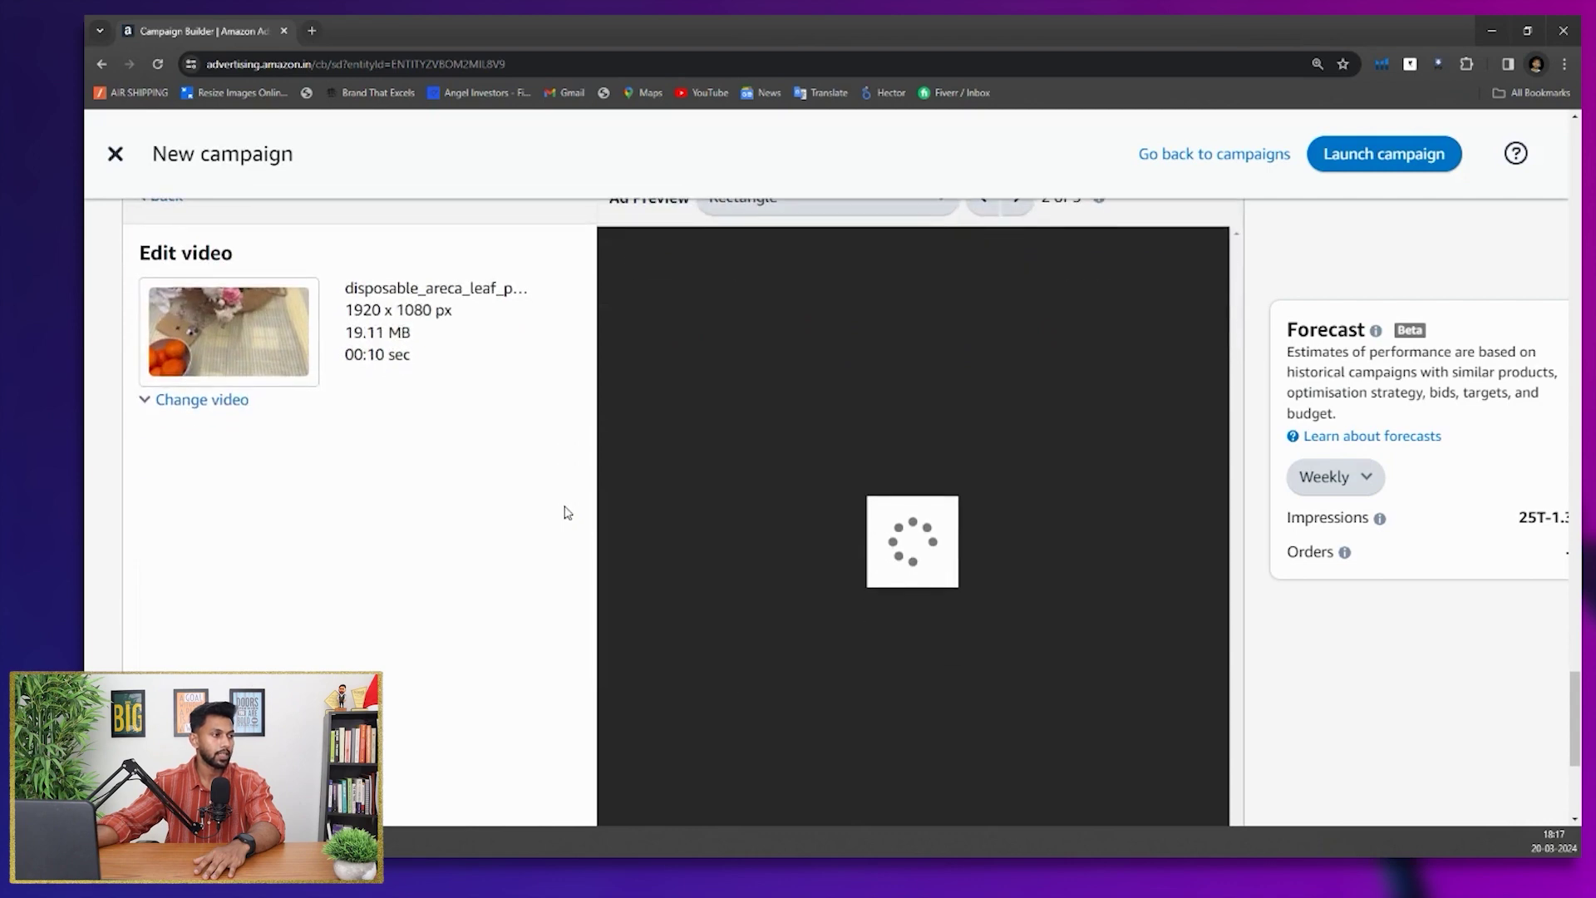
scroll(564, 507, "up", 2)
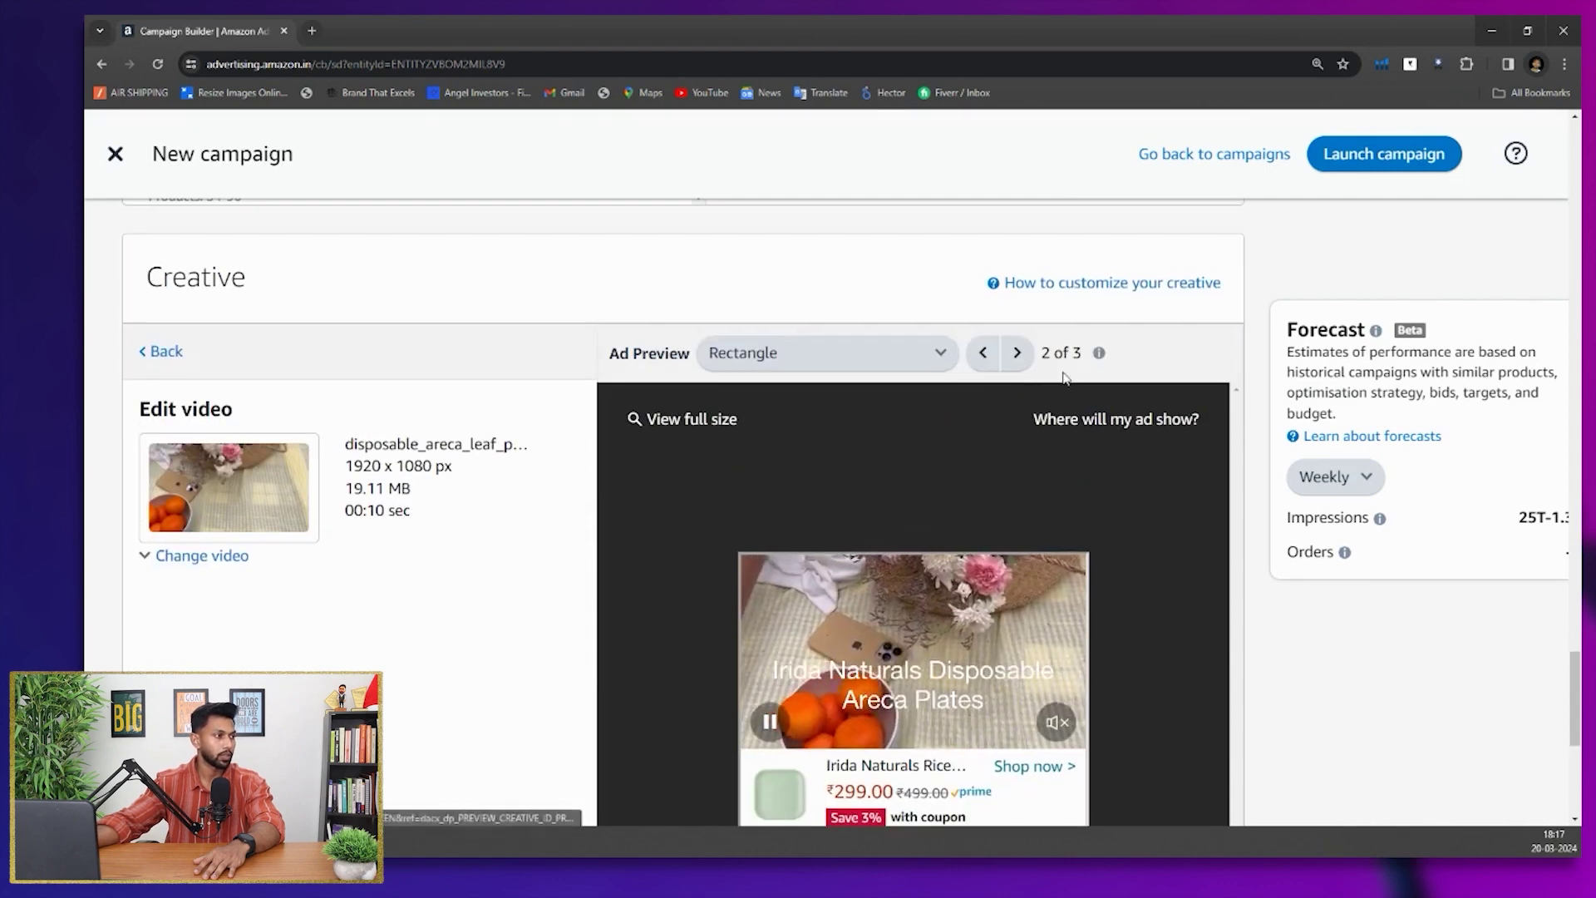
left_click(1017, 353)
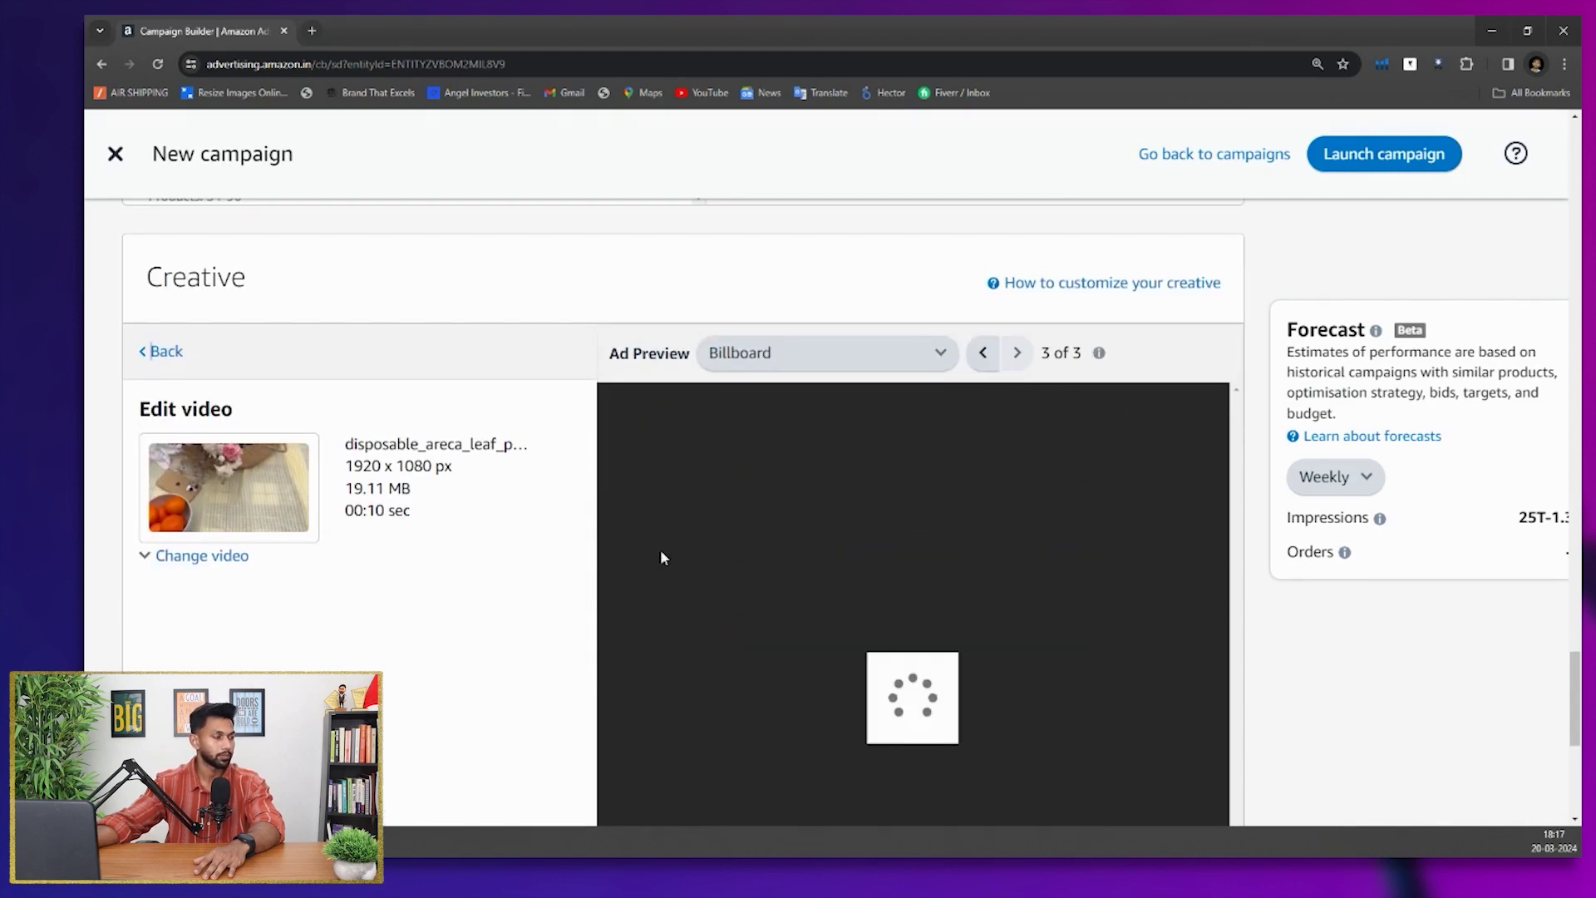
scroll(662, 557, "down", 2)
scroll(662, 558, "down", 1)
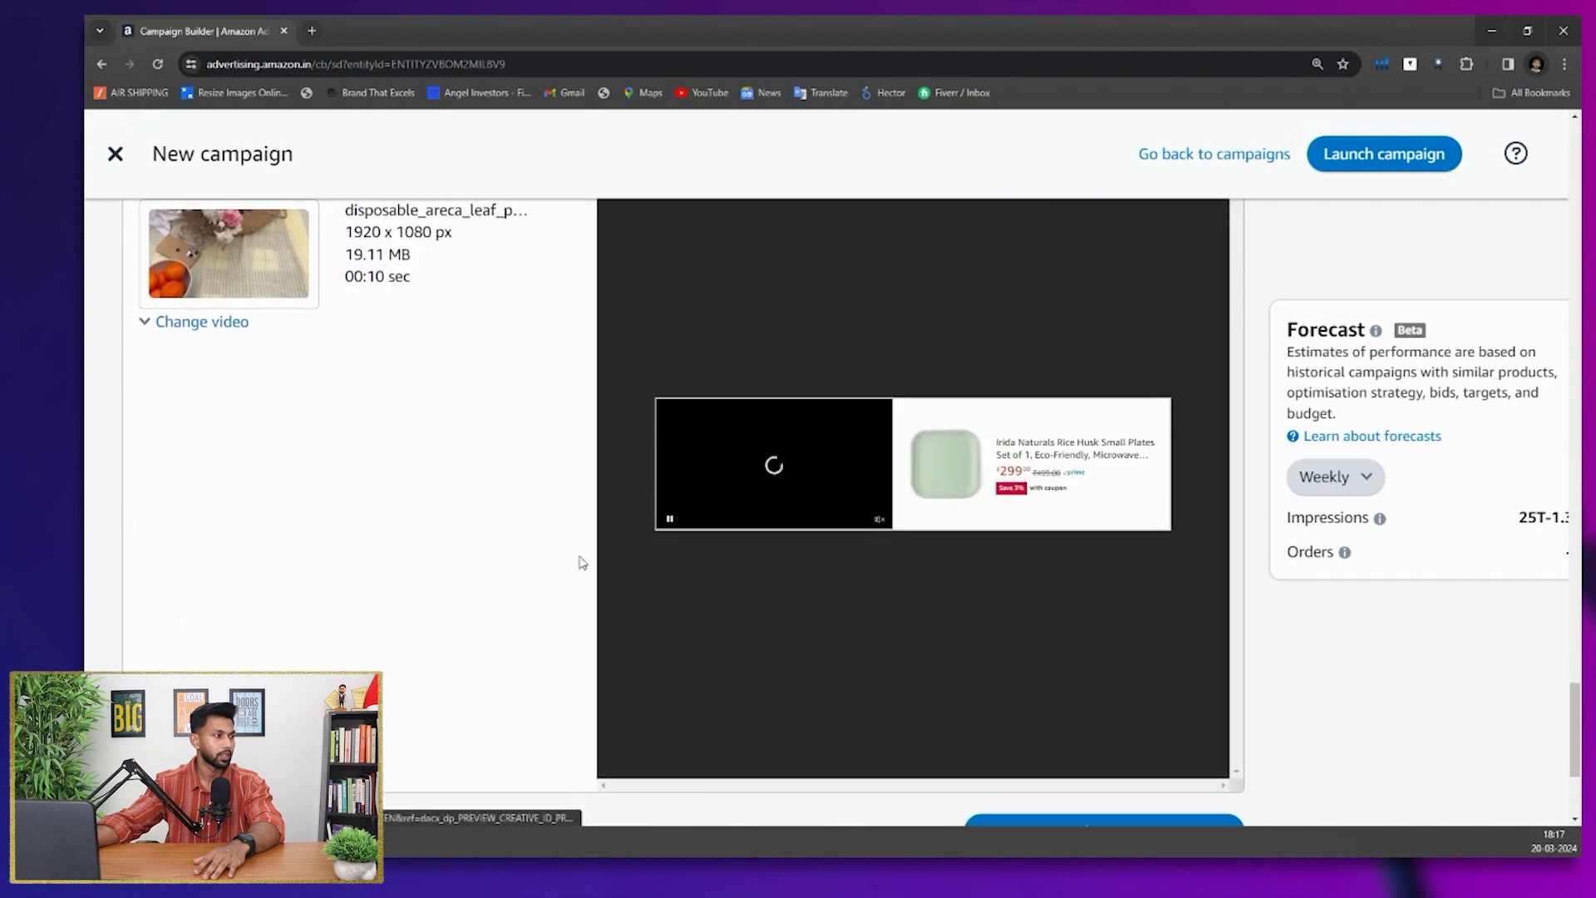
Switch the targeting to Audiences and remove all the preselected remarketing audiences
scroll(509, 552, "up", 9)
scroll(509, 548, "up", 12)
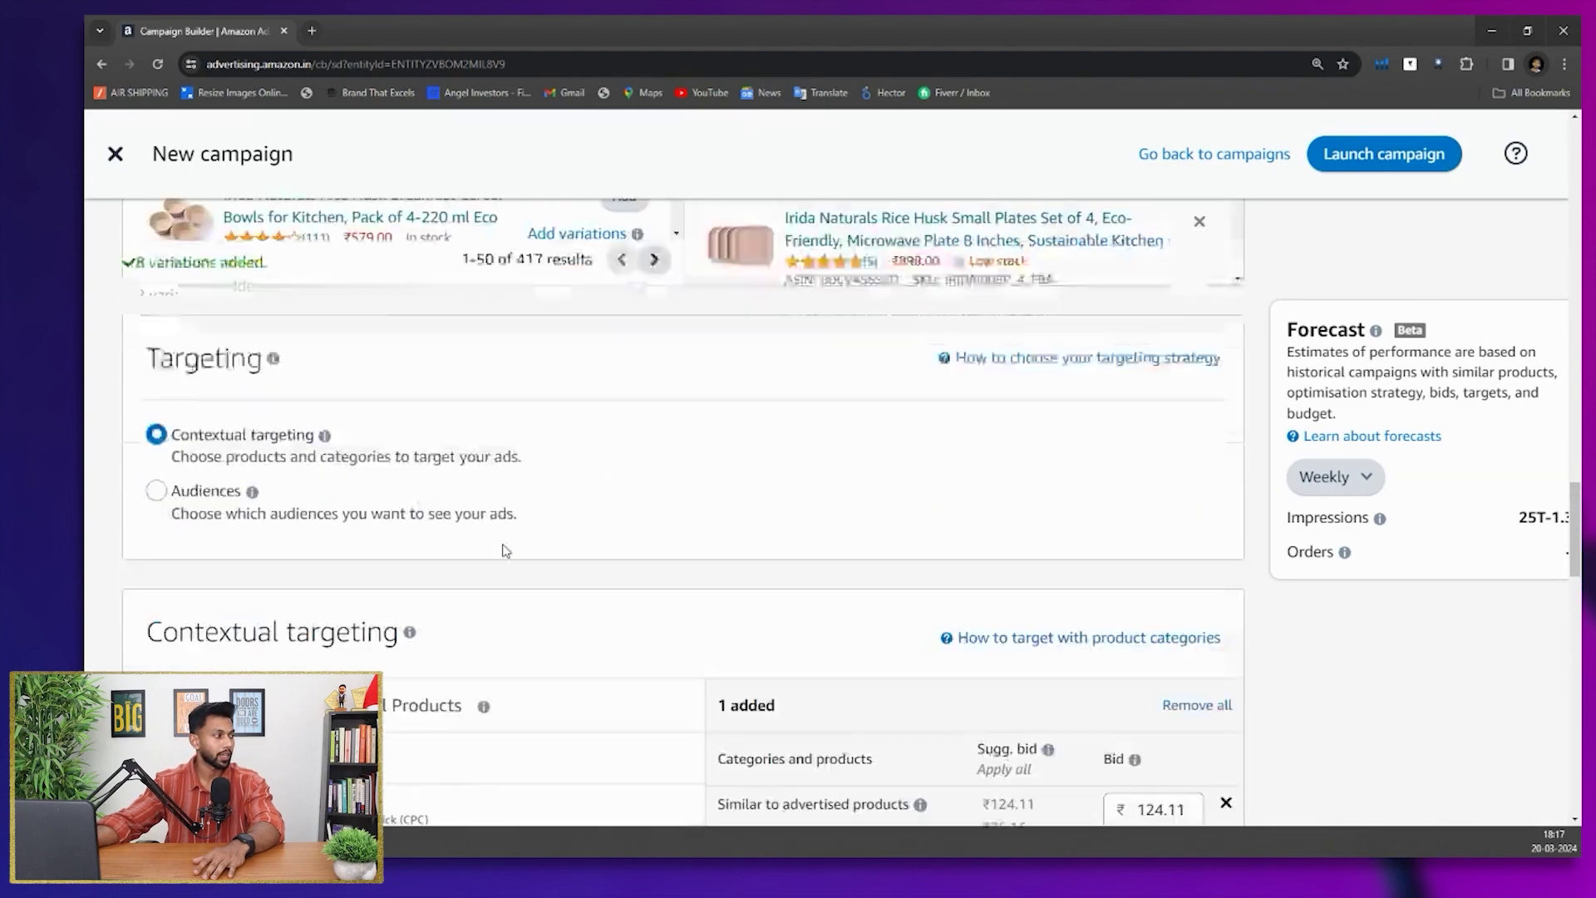
scroll(375, 540, "down", 4)
left_click(237, 532)
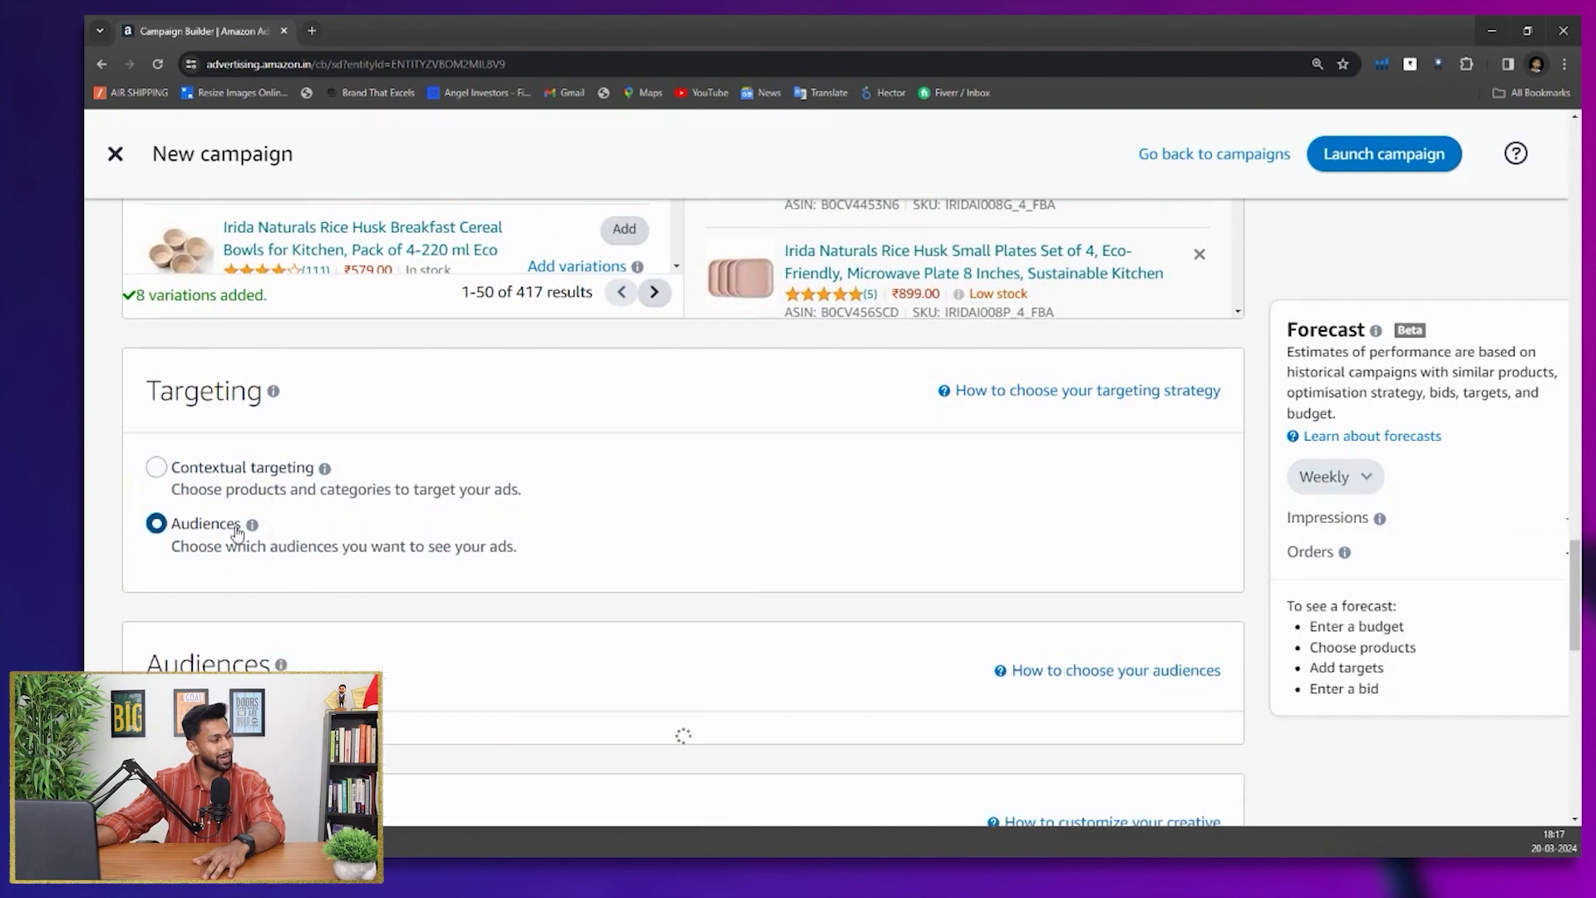
scroll(534, 490, "down", 1)
scroll(534, 490, "down", 3)
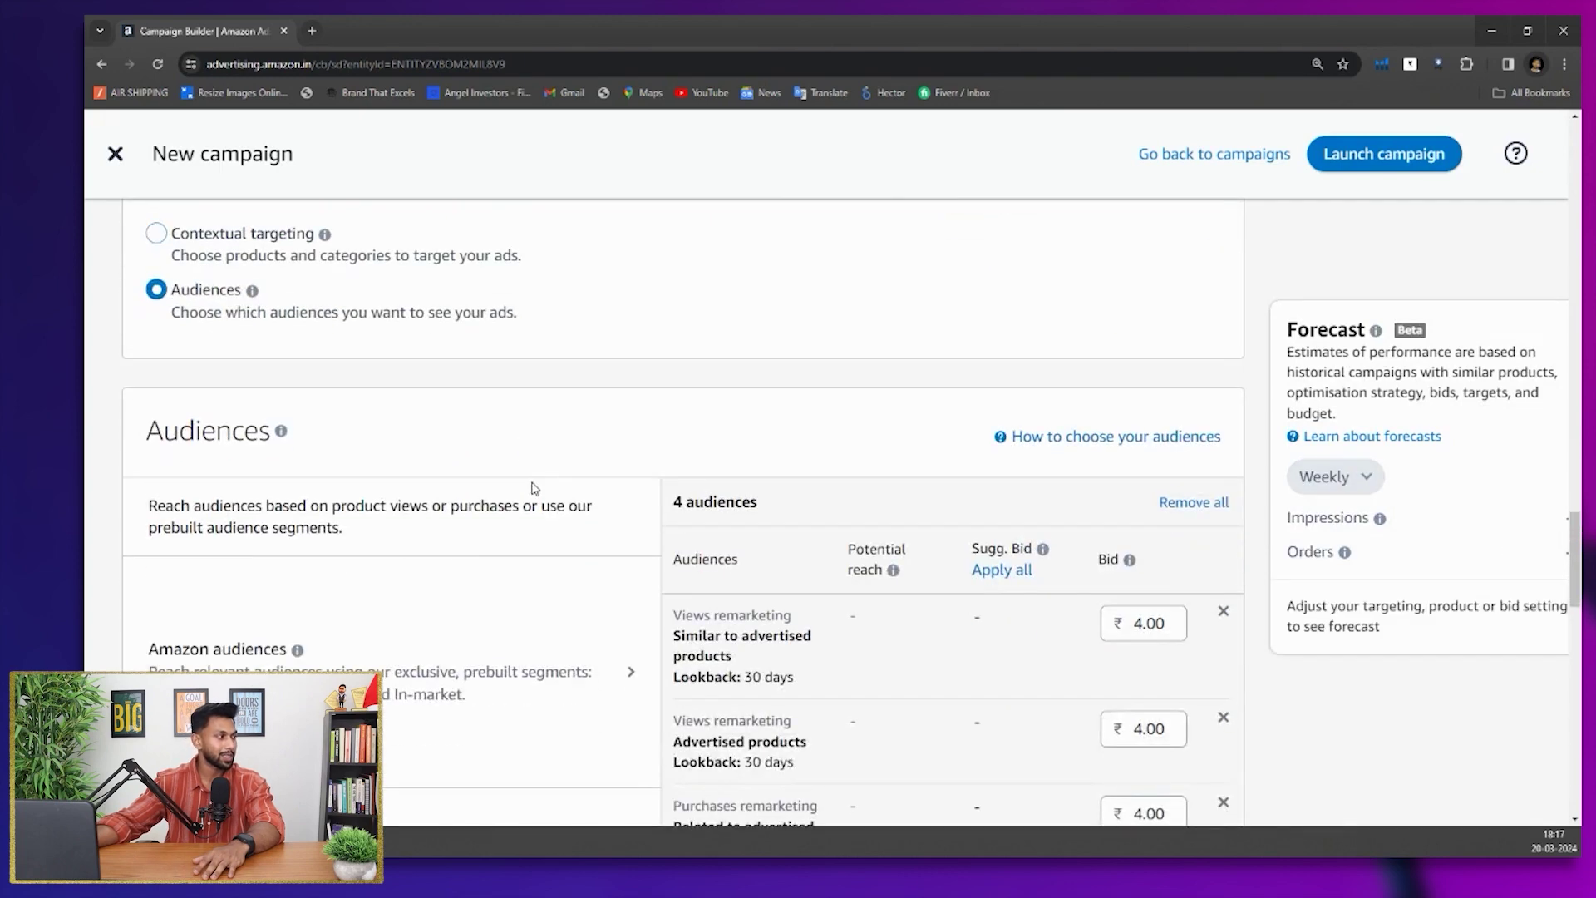
left_click(1192, 430)
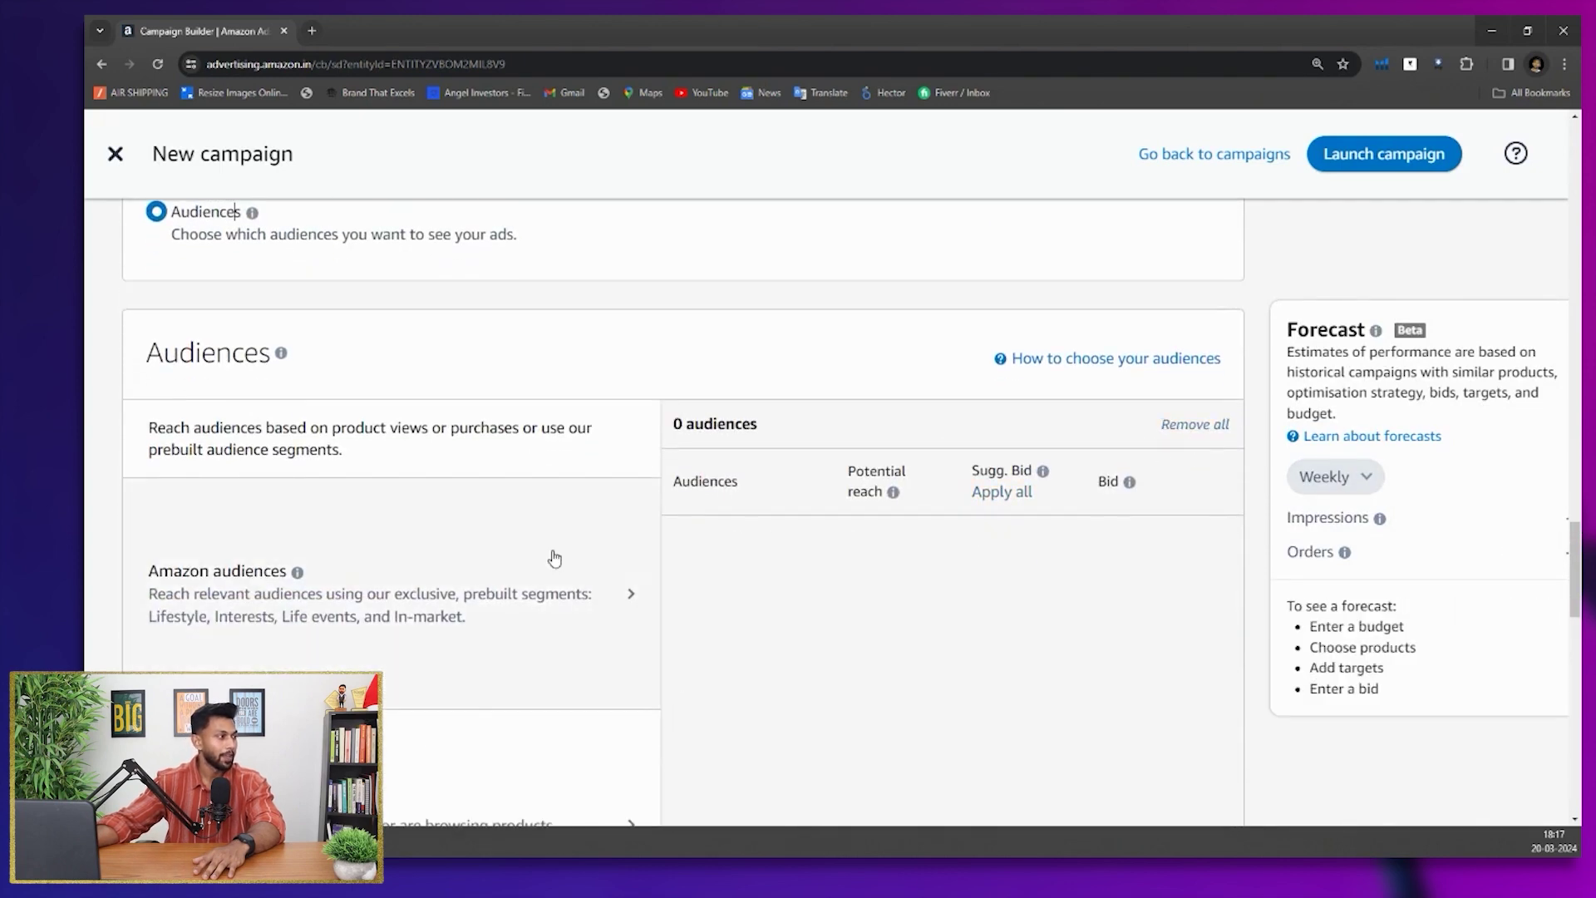
Open the Amazon audiences segments and expand the Lifestyle group
scroll(544, 554, "down", 3)
scroll(394, 557, "down", 3)
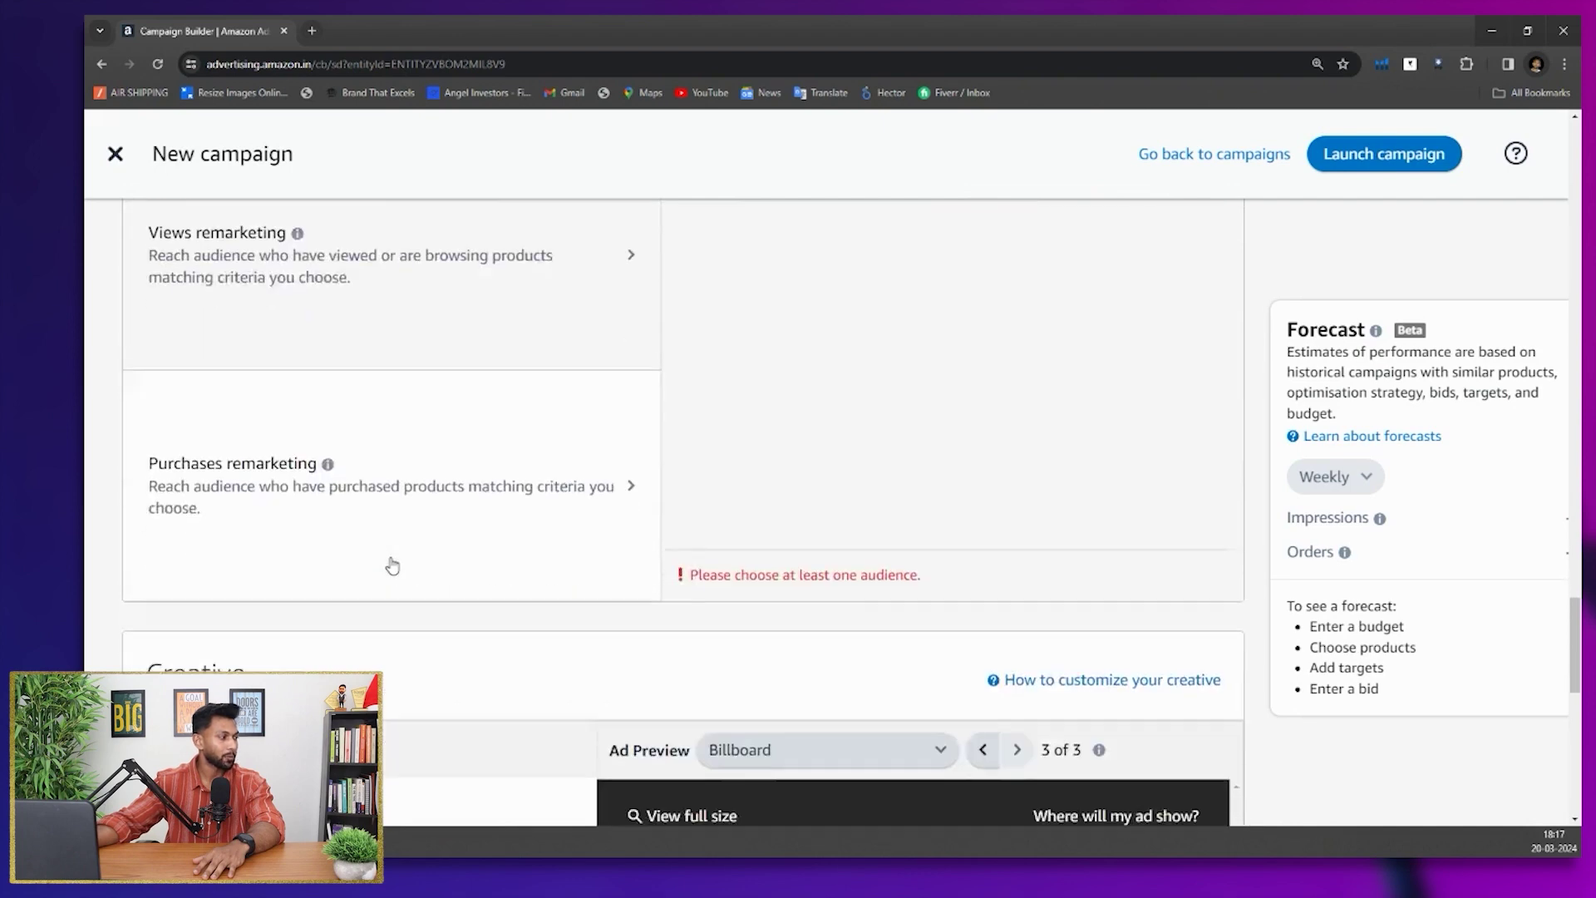
scroll(394, 557, "up", 7)
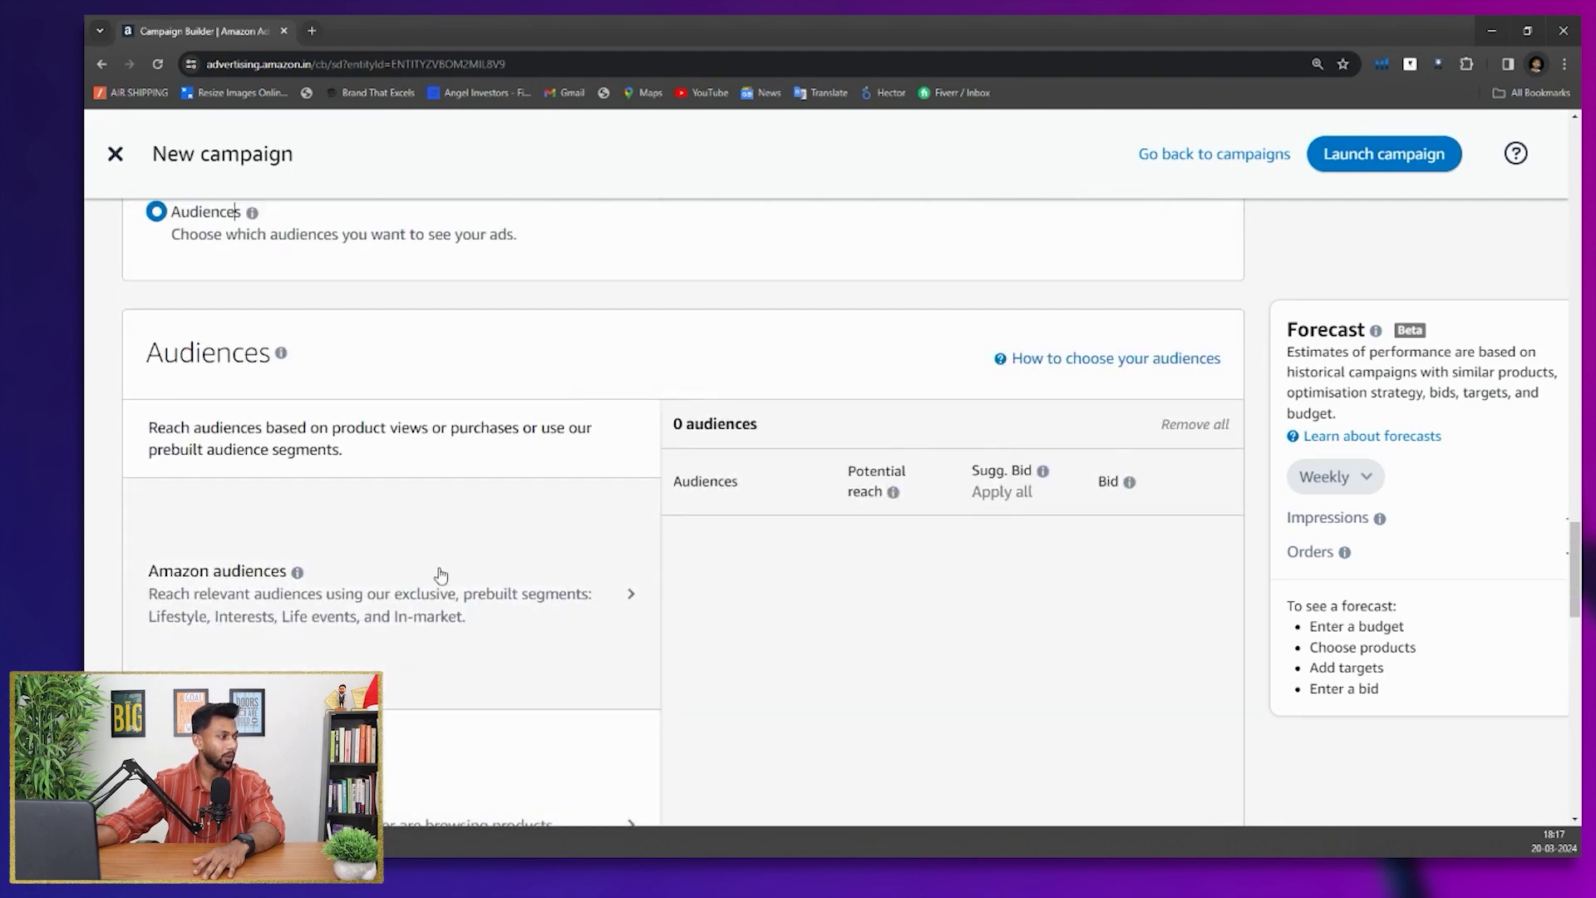
left_click(391, 580)
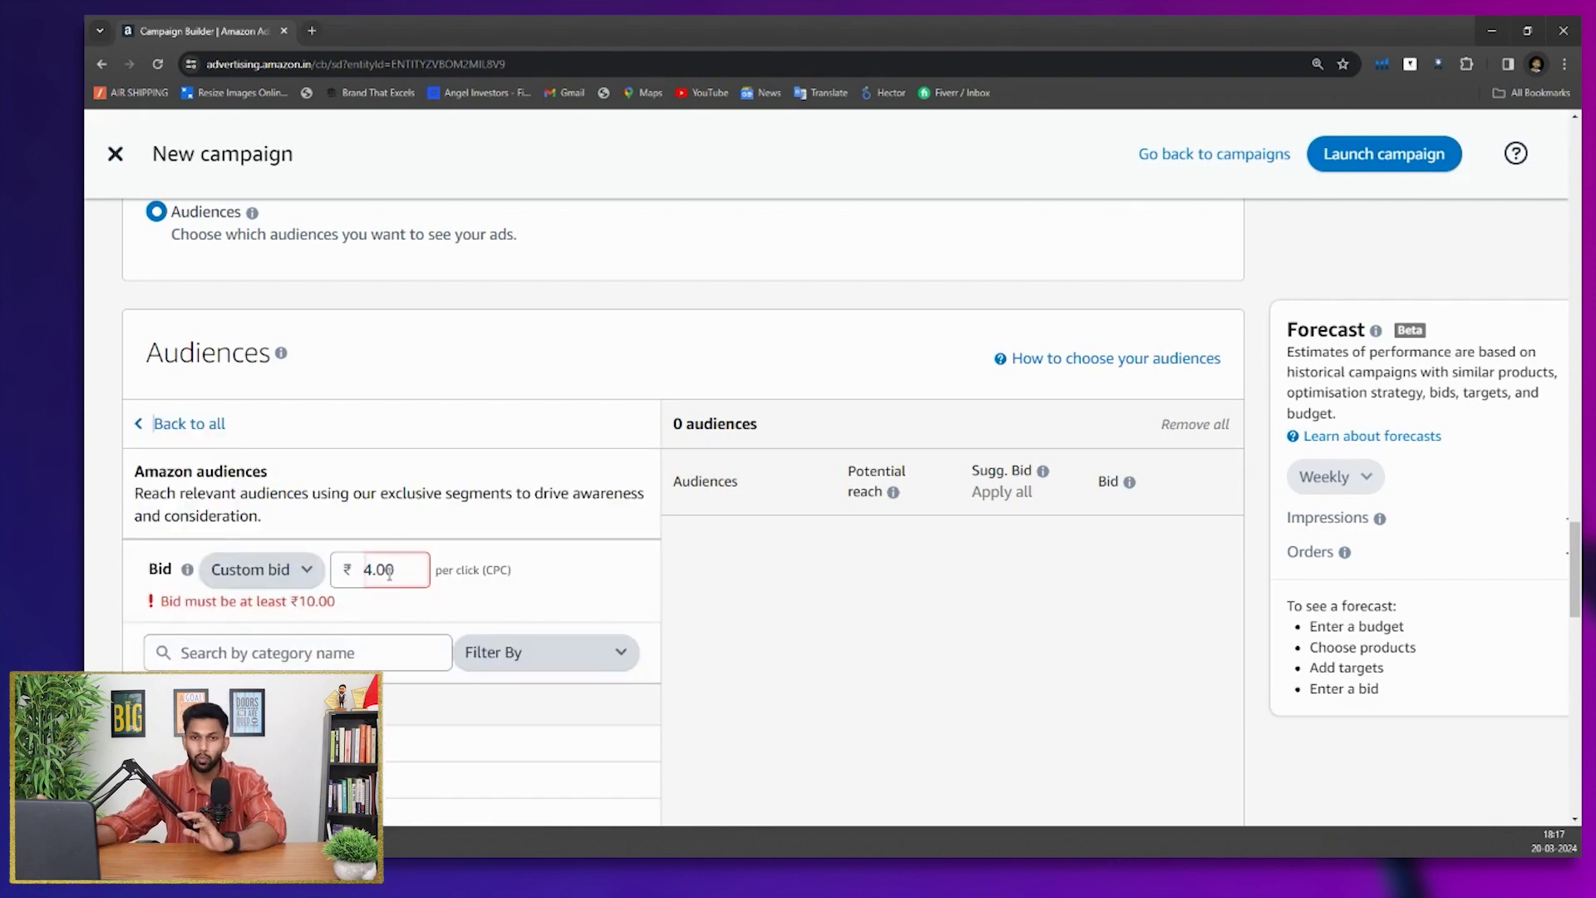
scroll(389, 572, "down", 2)
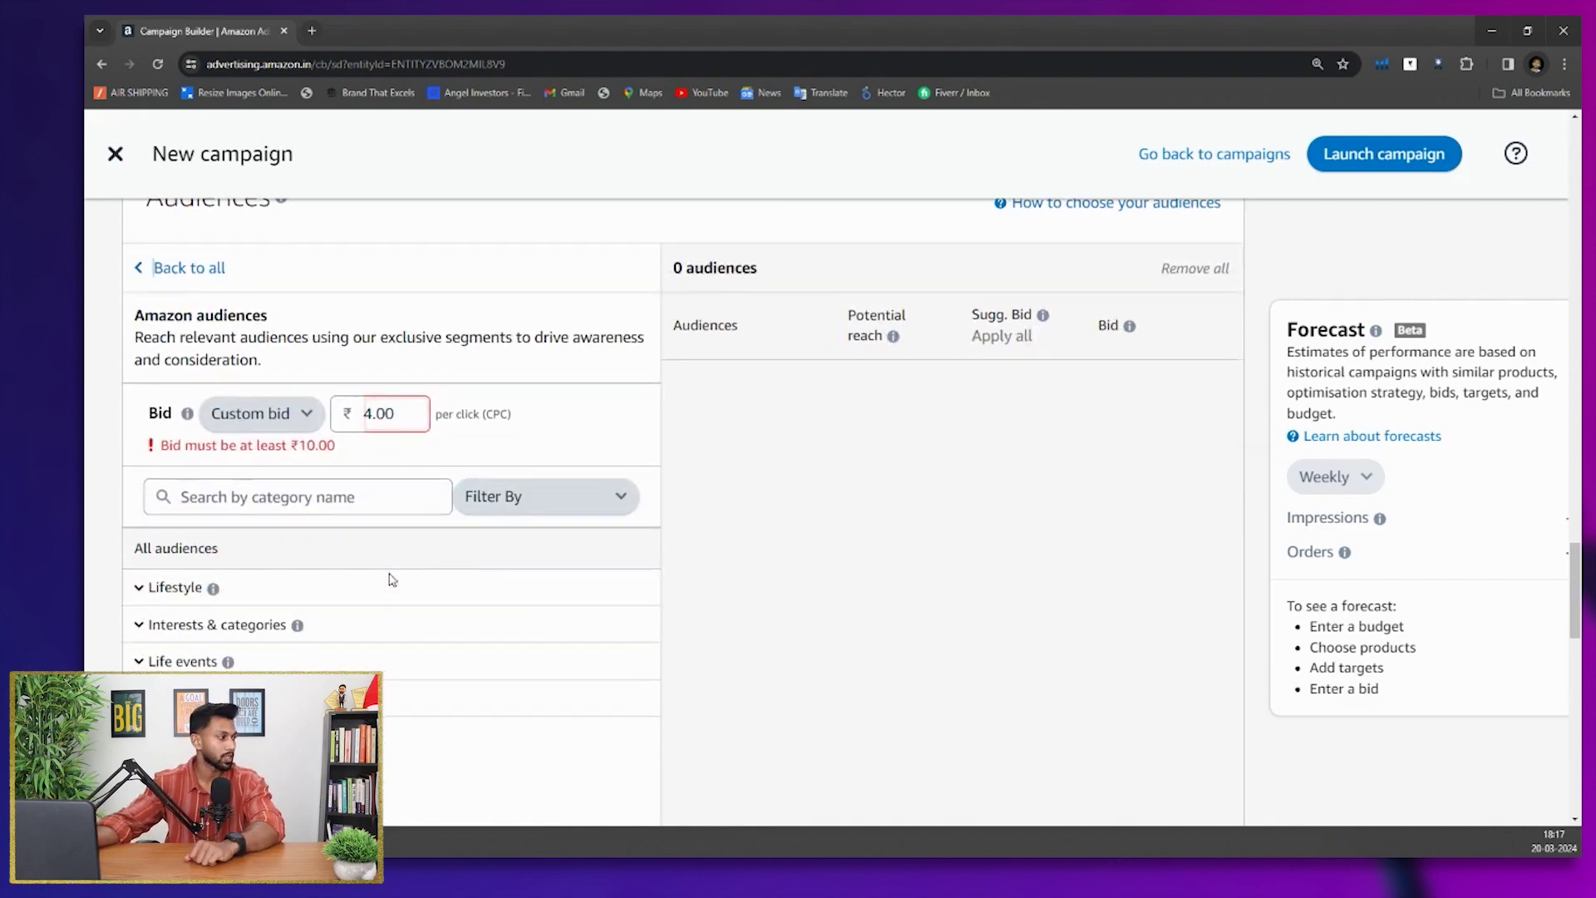
left_click(172, 586)
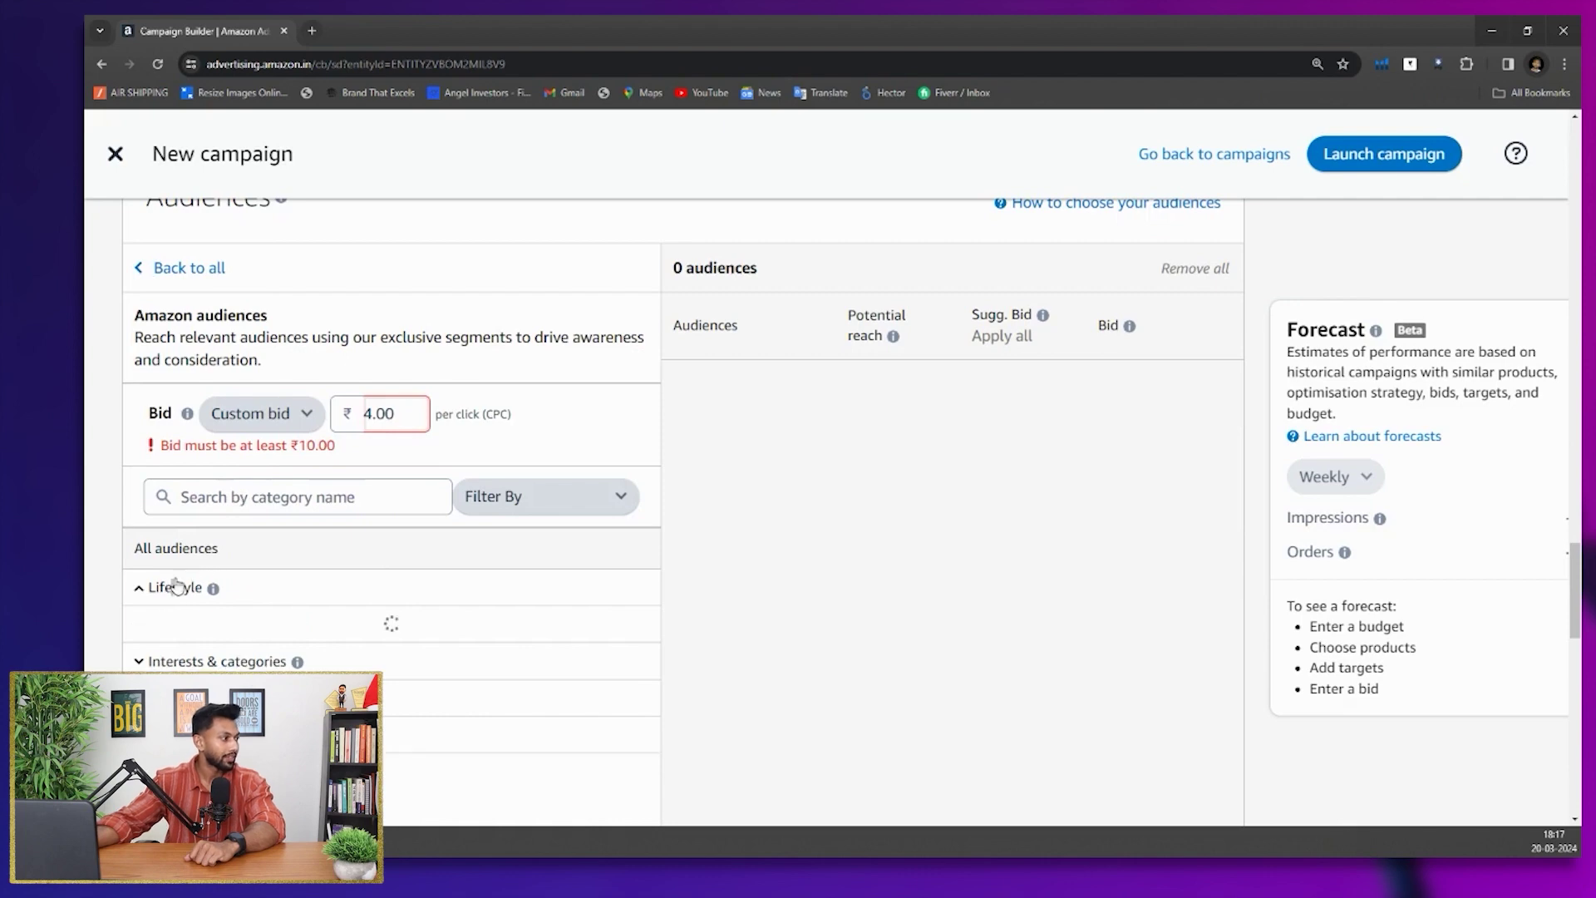
Expand New to Category within Lifestyle and examine its Baby Products and Grocery audience segments
scroll(177, 584, "down", 2)
left_click(216, 513)
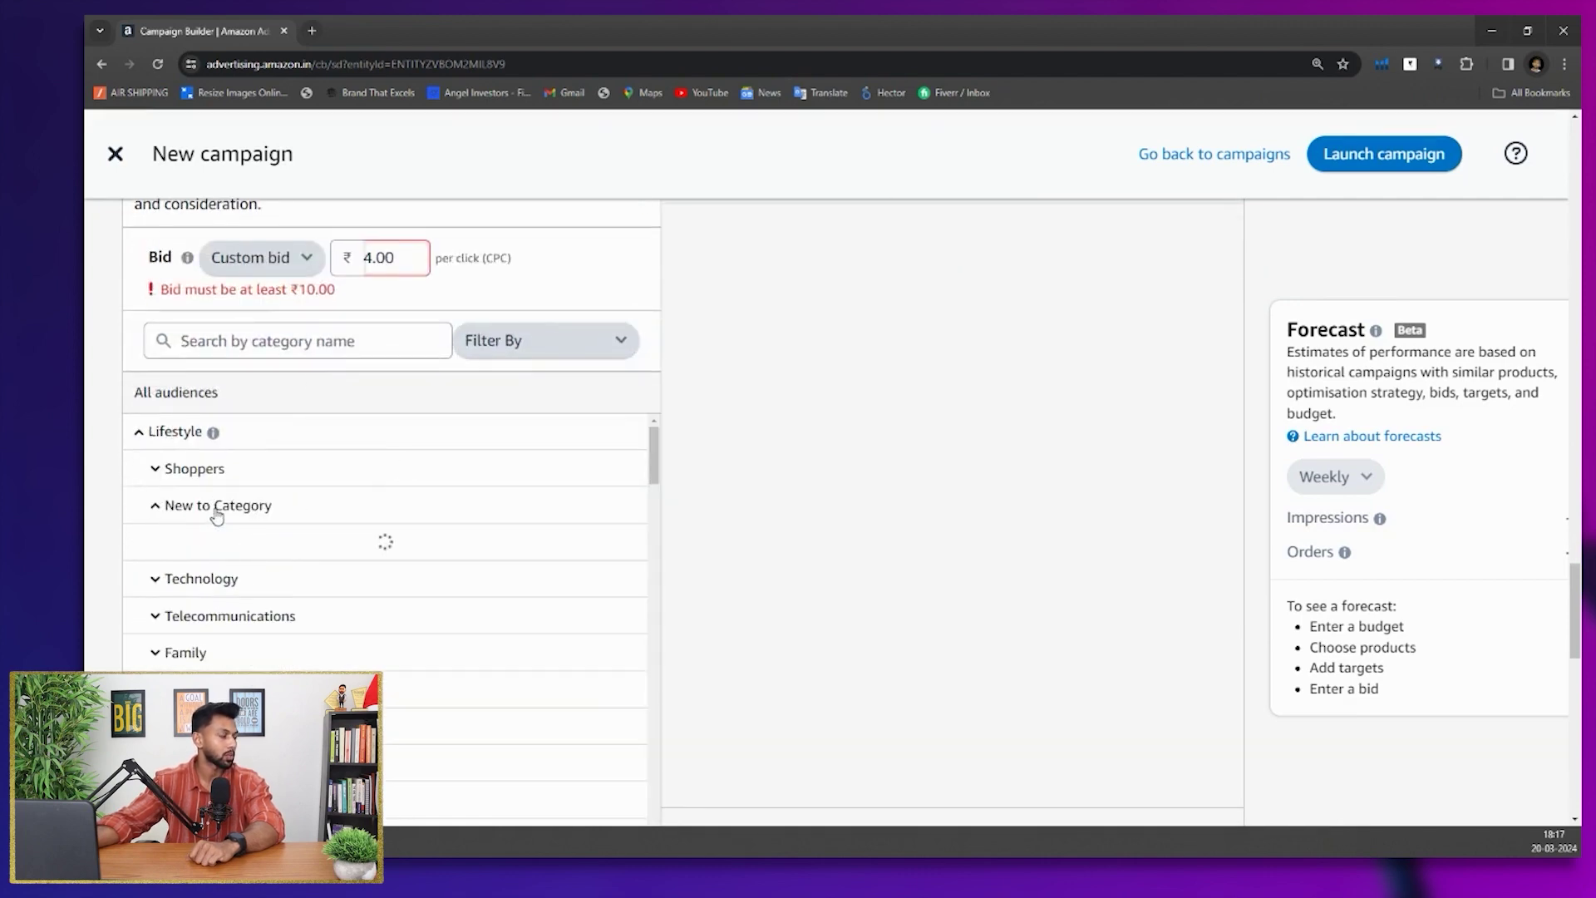
scroll(215, 519, "down", 1)
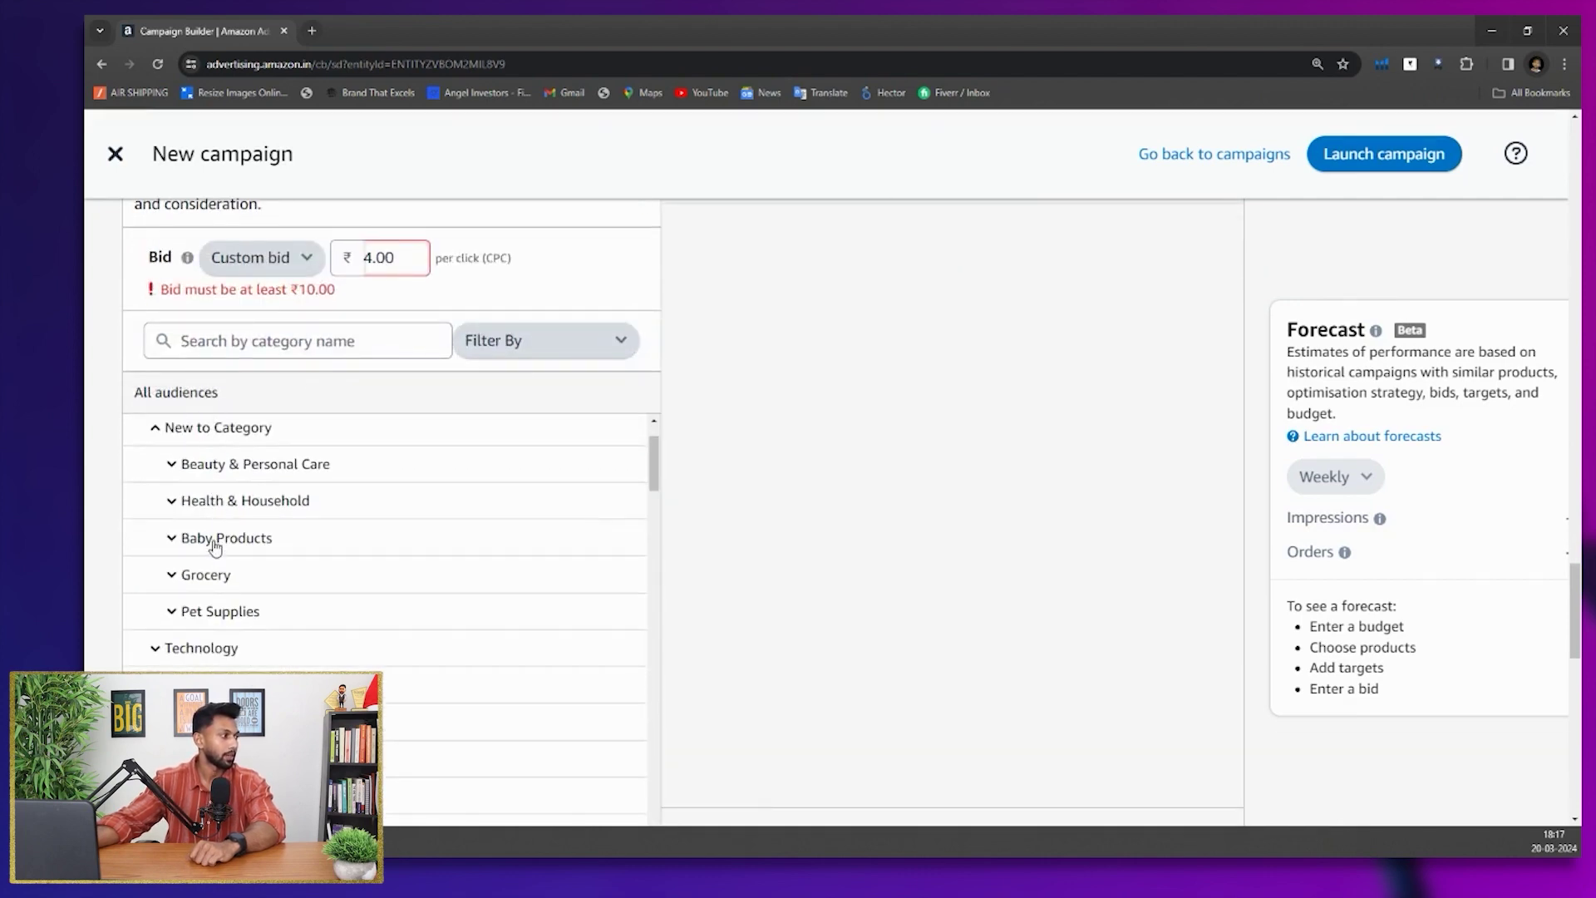
left_click(215, 540)
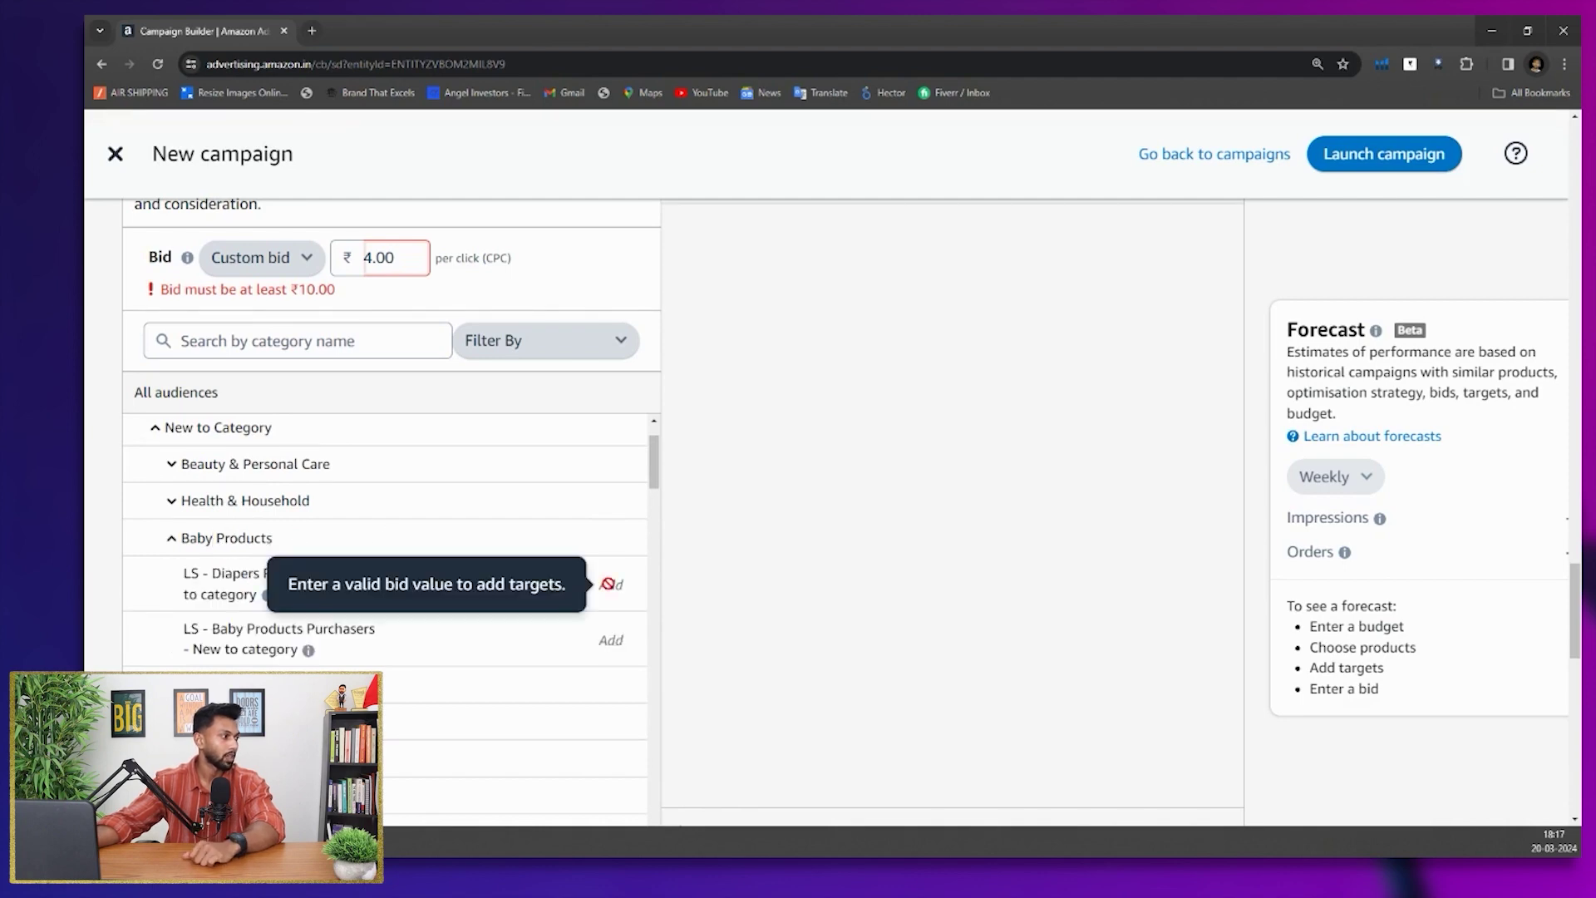
scroll(607, 632, "down", 1)
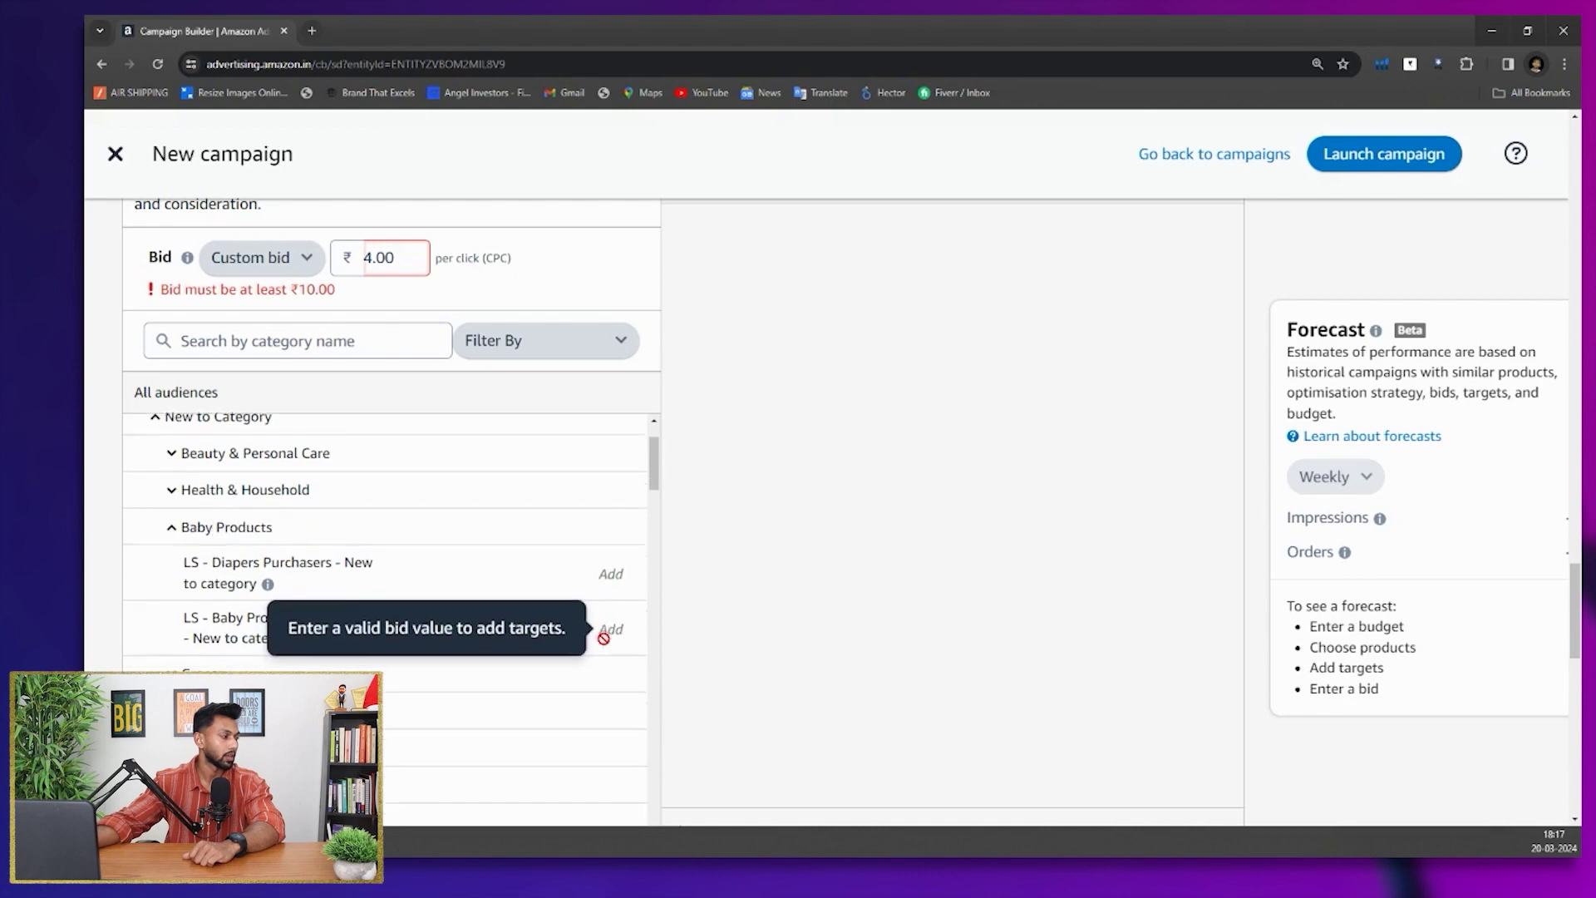
left_click(249, 604)
scroll(485, 580, "down", 2)
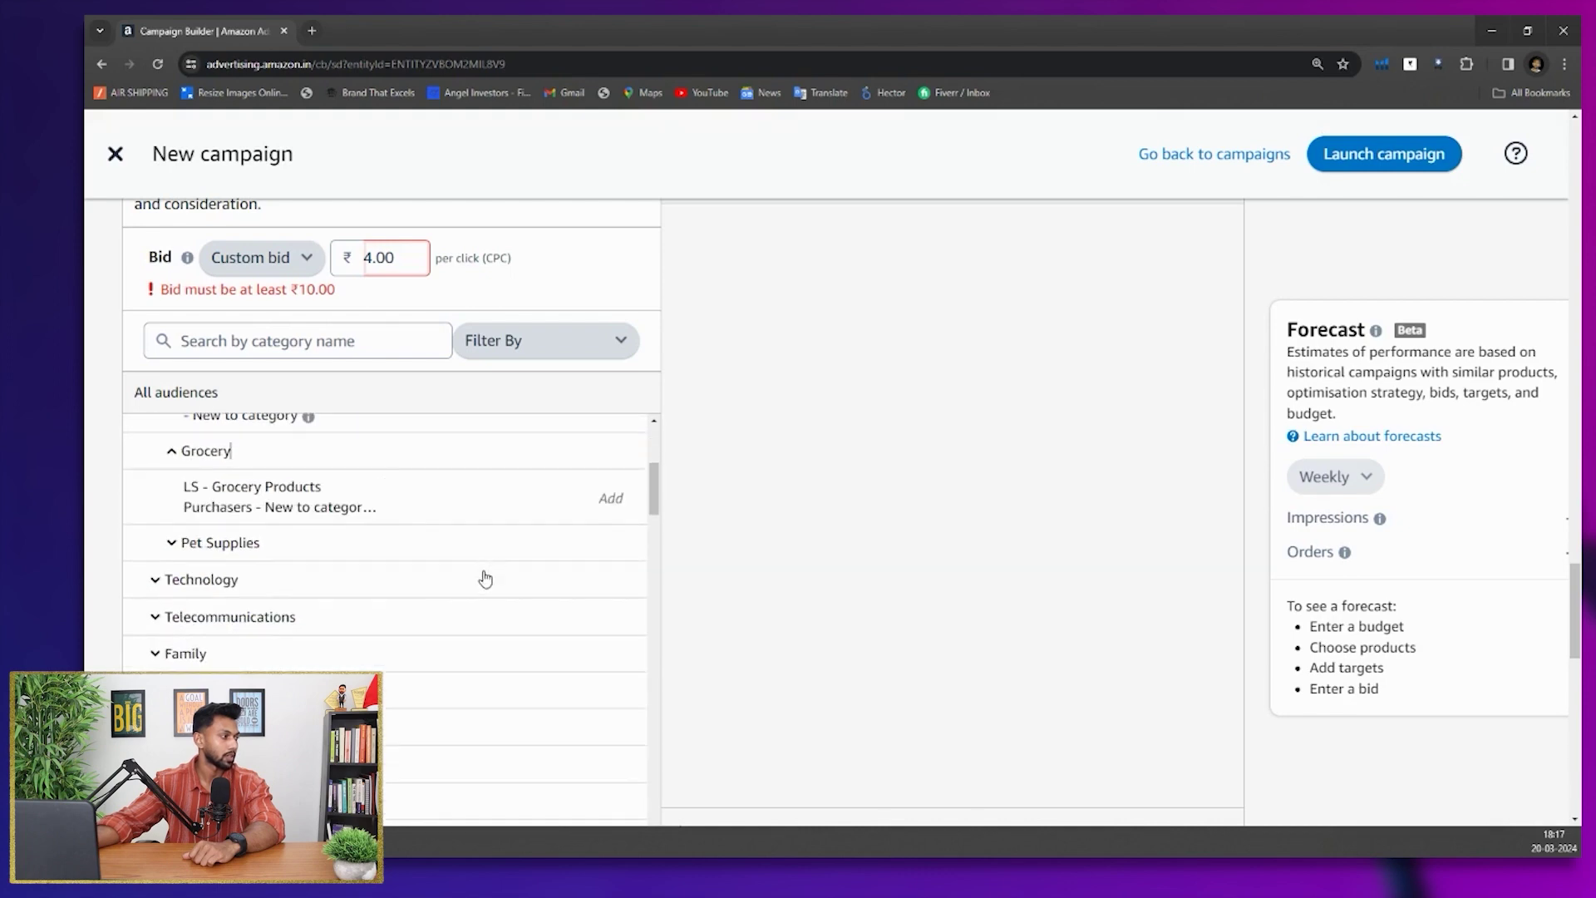
scroll(349, 477, "up", 2)
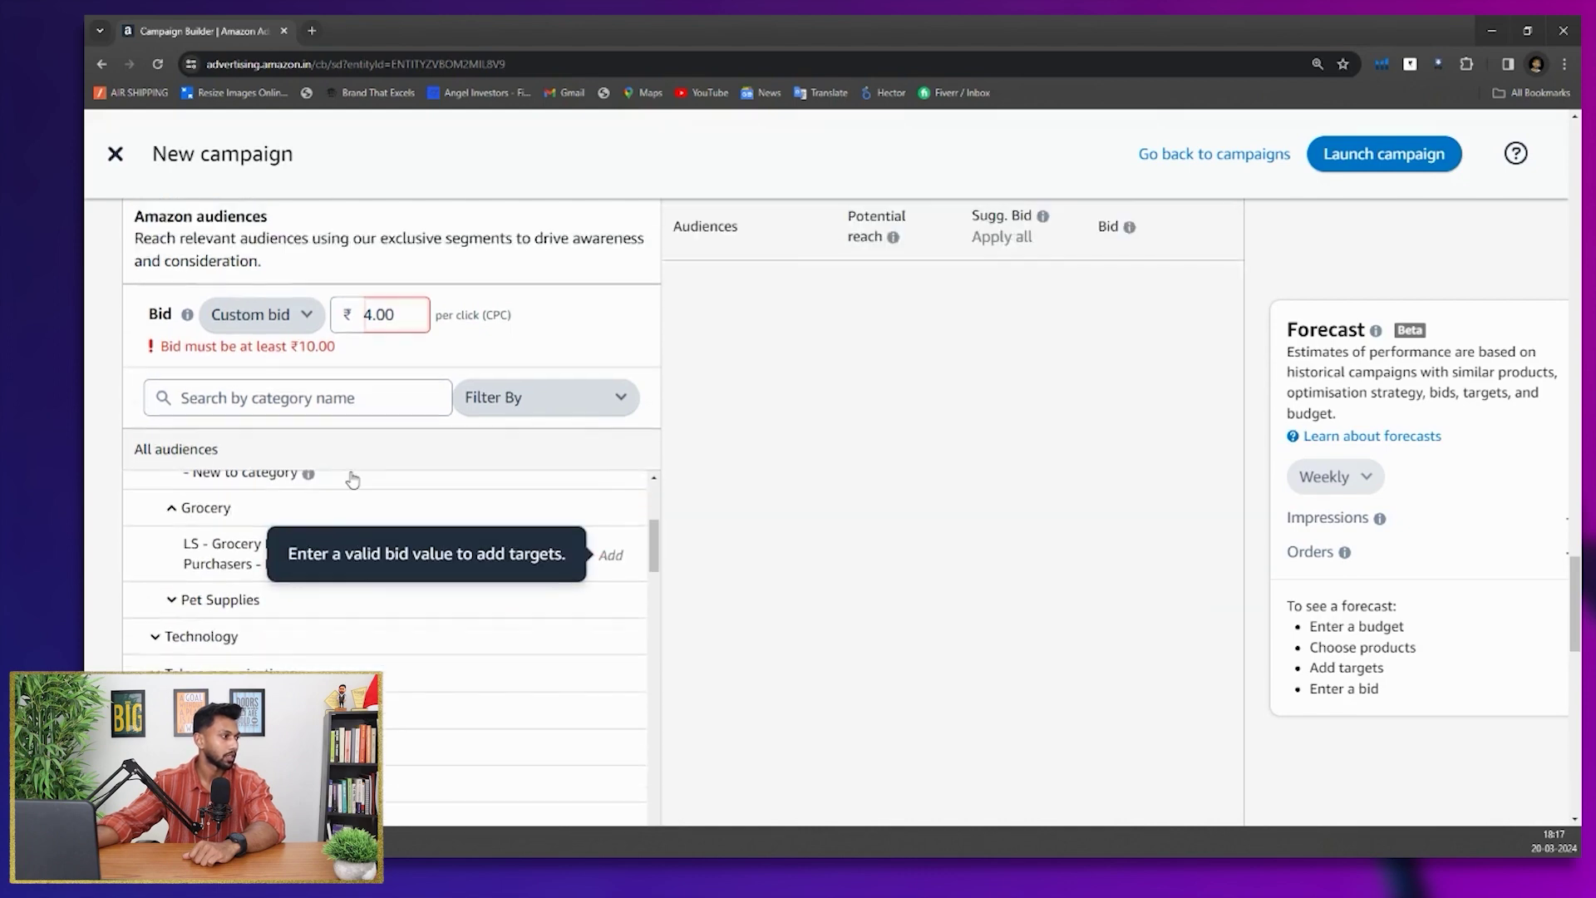
Set the custom bid to ₹10 and add the LS - Grocery Products Purchasers - New to category audience
left_click_drag(402, 414, 344, 420)
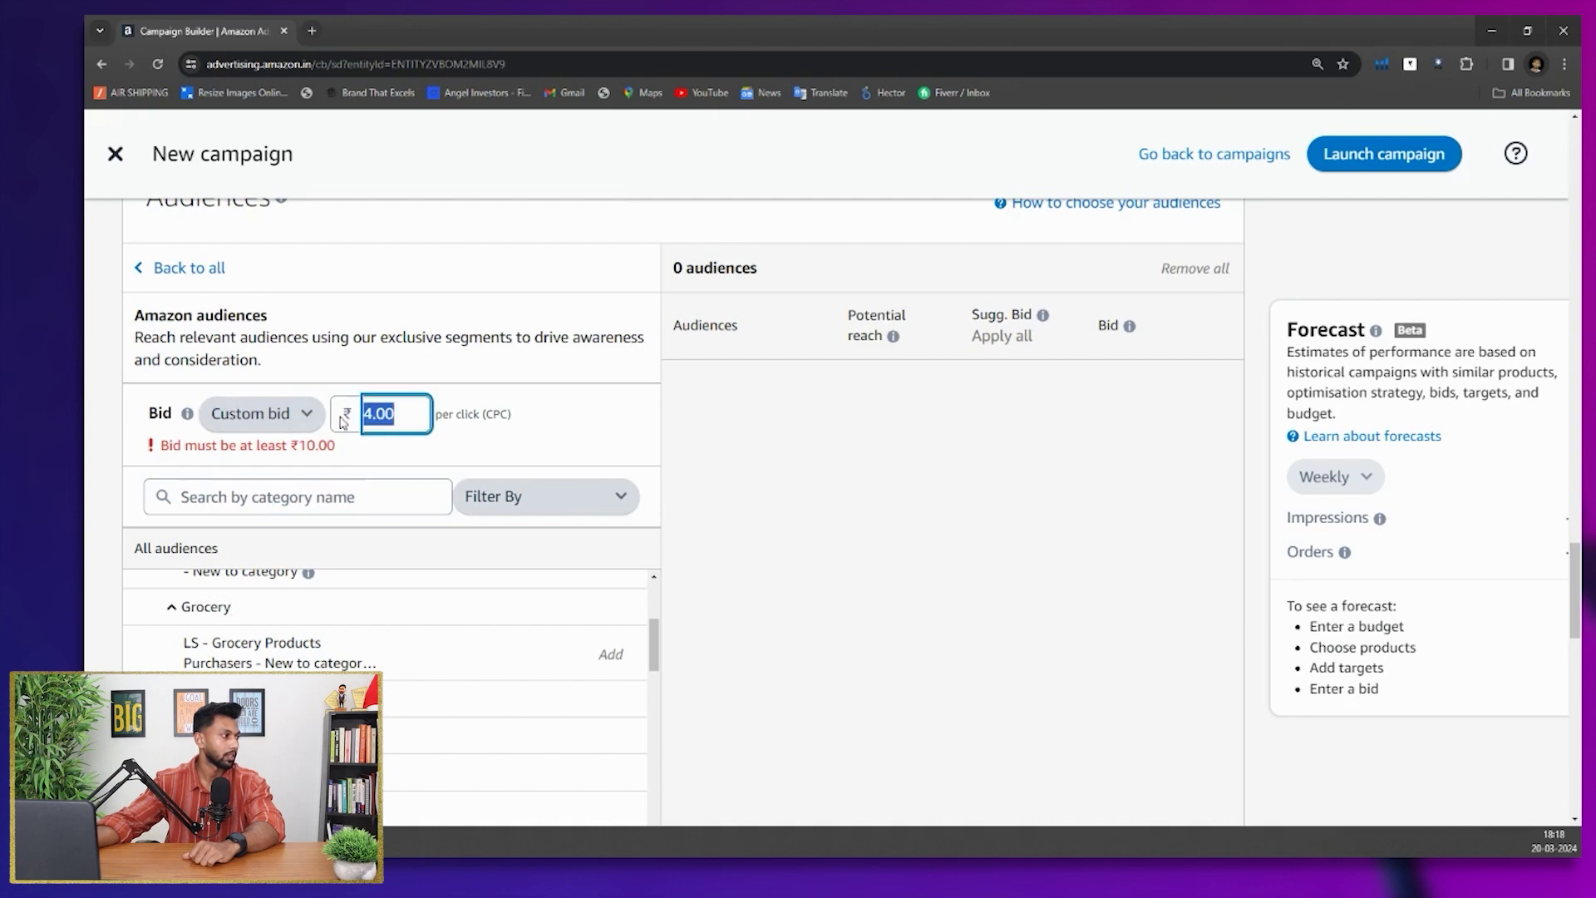
type("10")
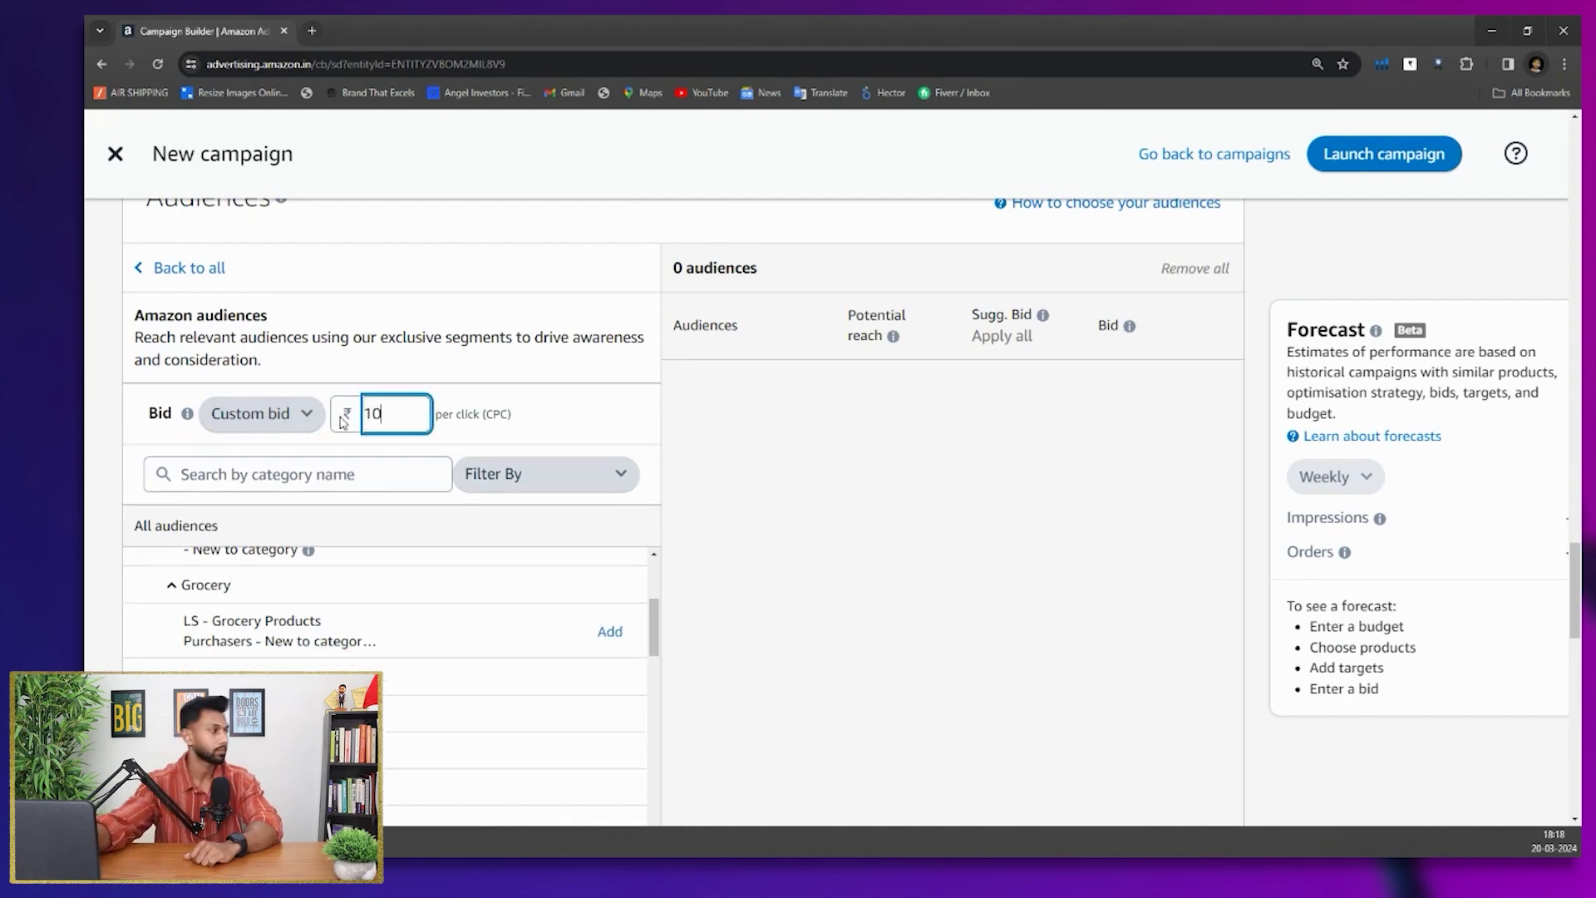
left_click(609, 631)
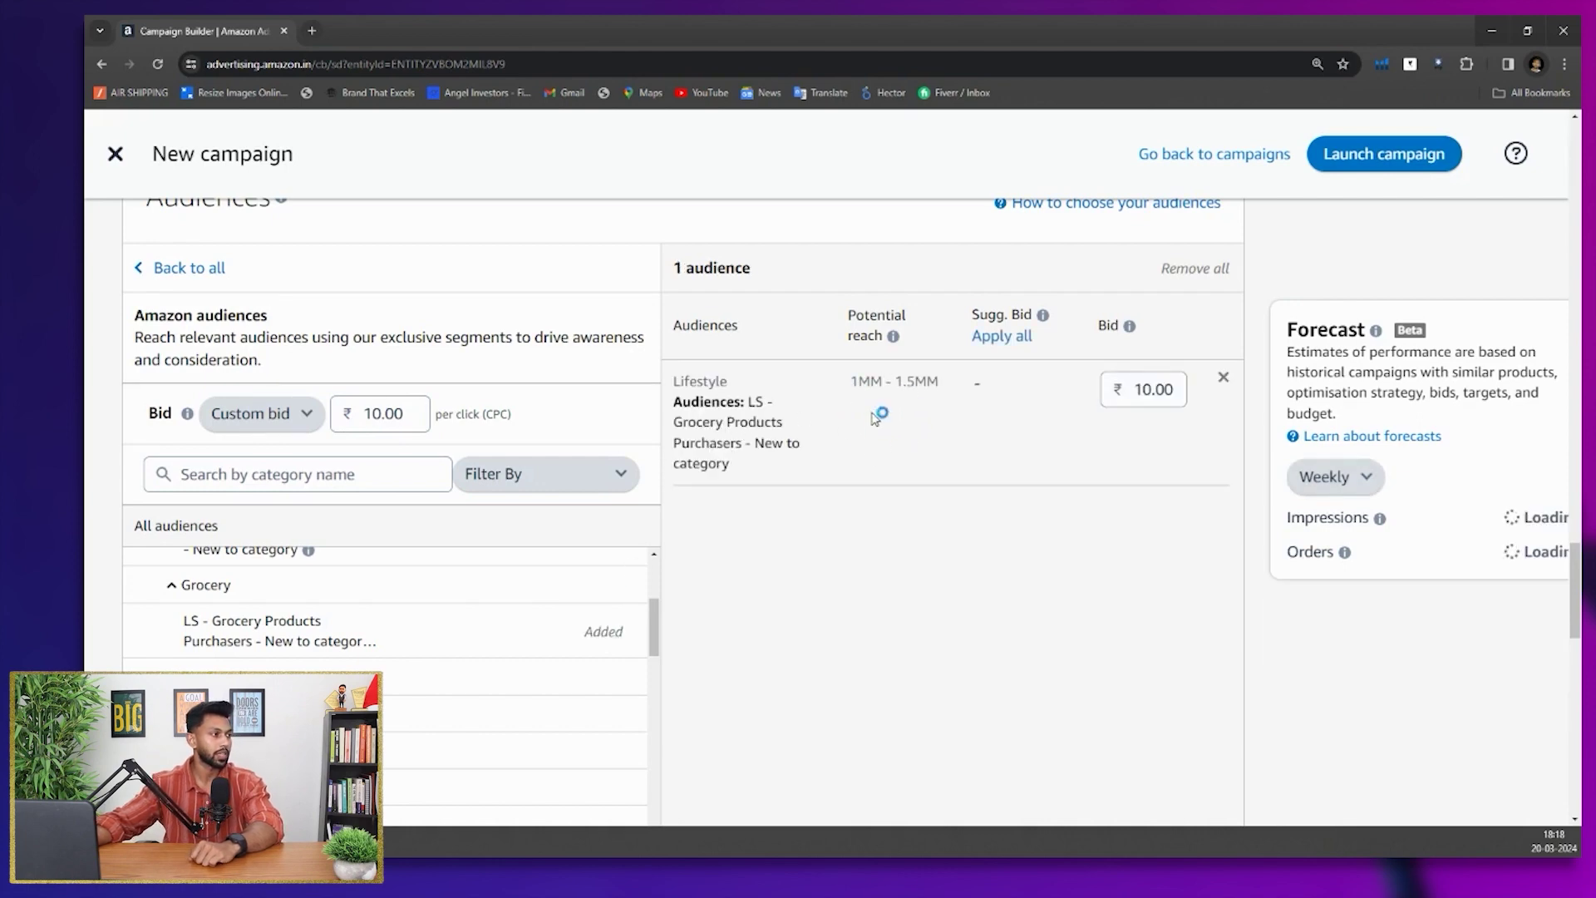
scroll(617, 387, "up", 3)
scroll(613, 393, "down", 2)
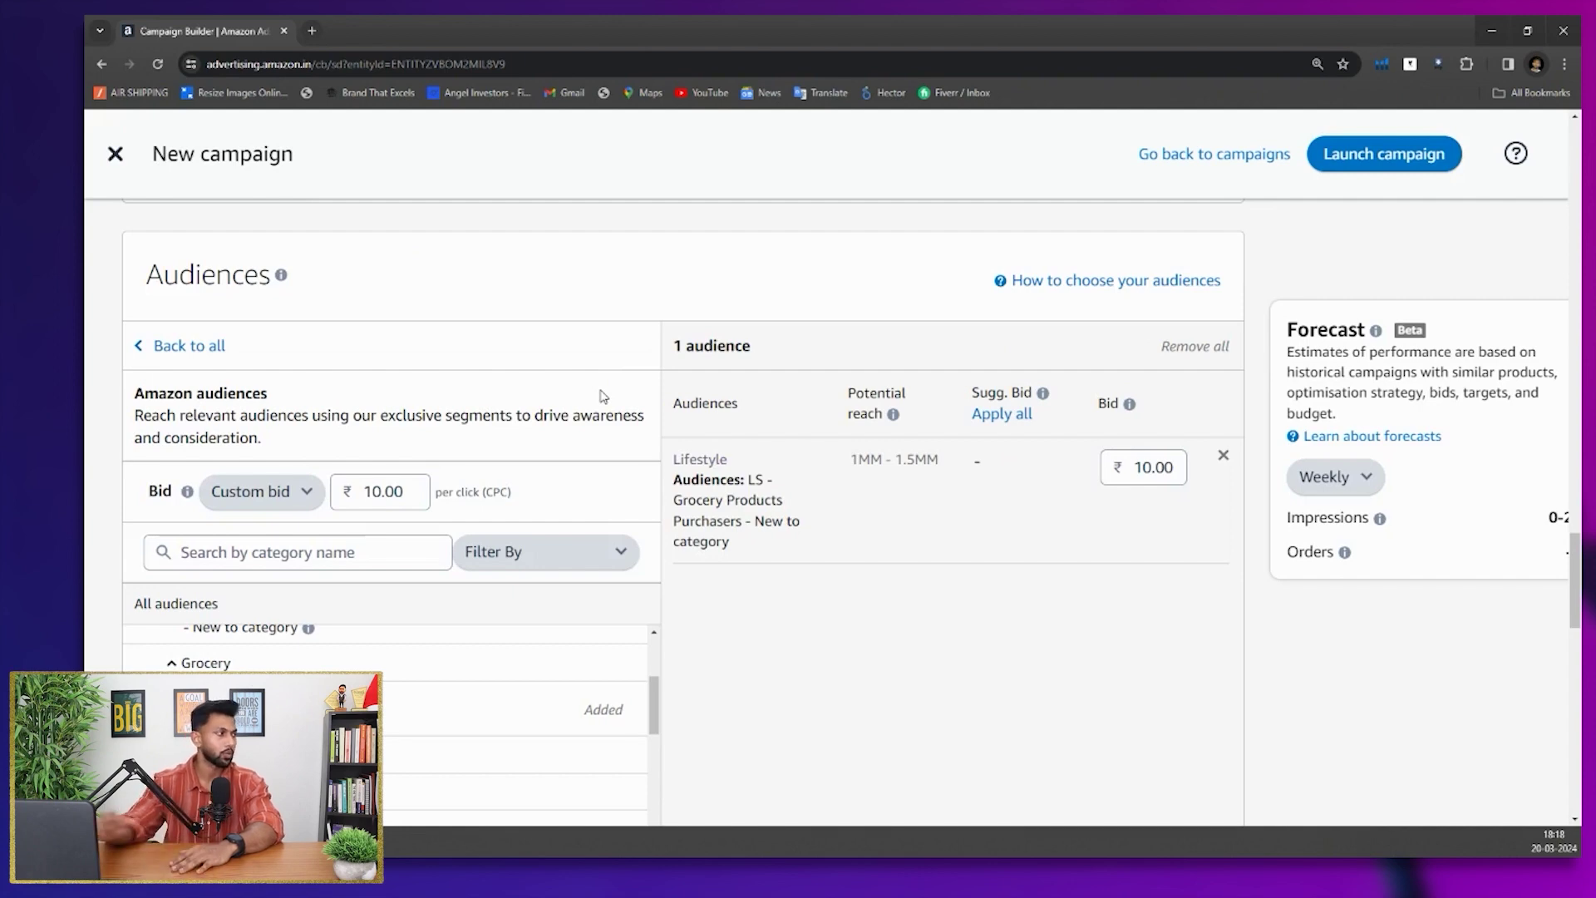
Open Views remarketing and examine its lookback periods and the Advertised products and Similar to advertised products segments
left_click(188, 346)
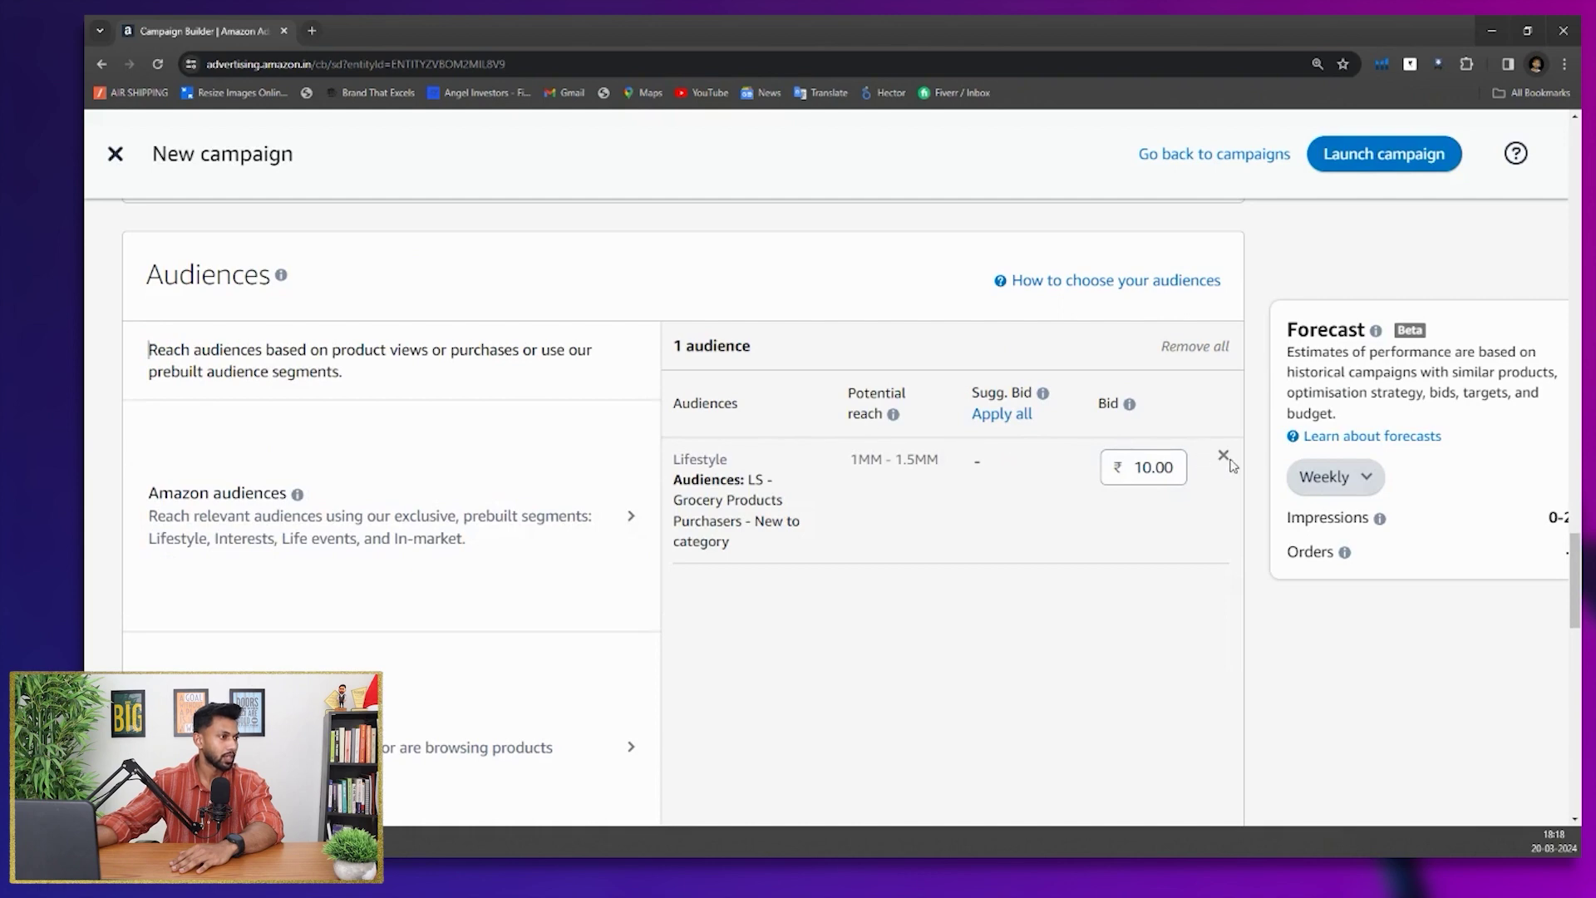
scroll(234, 423, "down", 4)
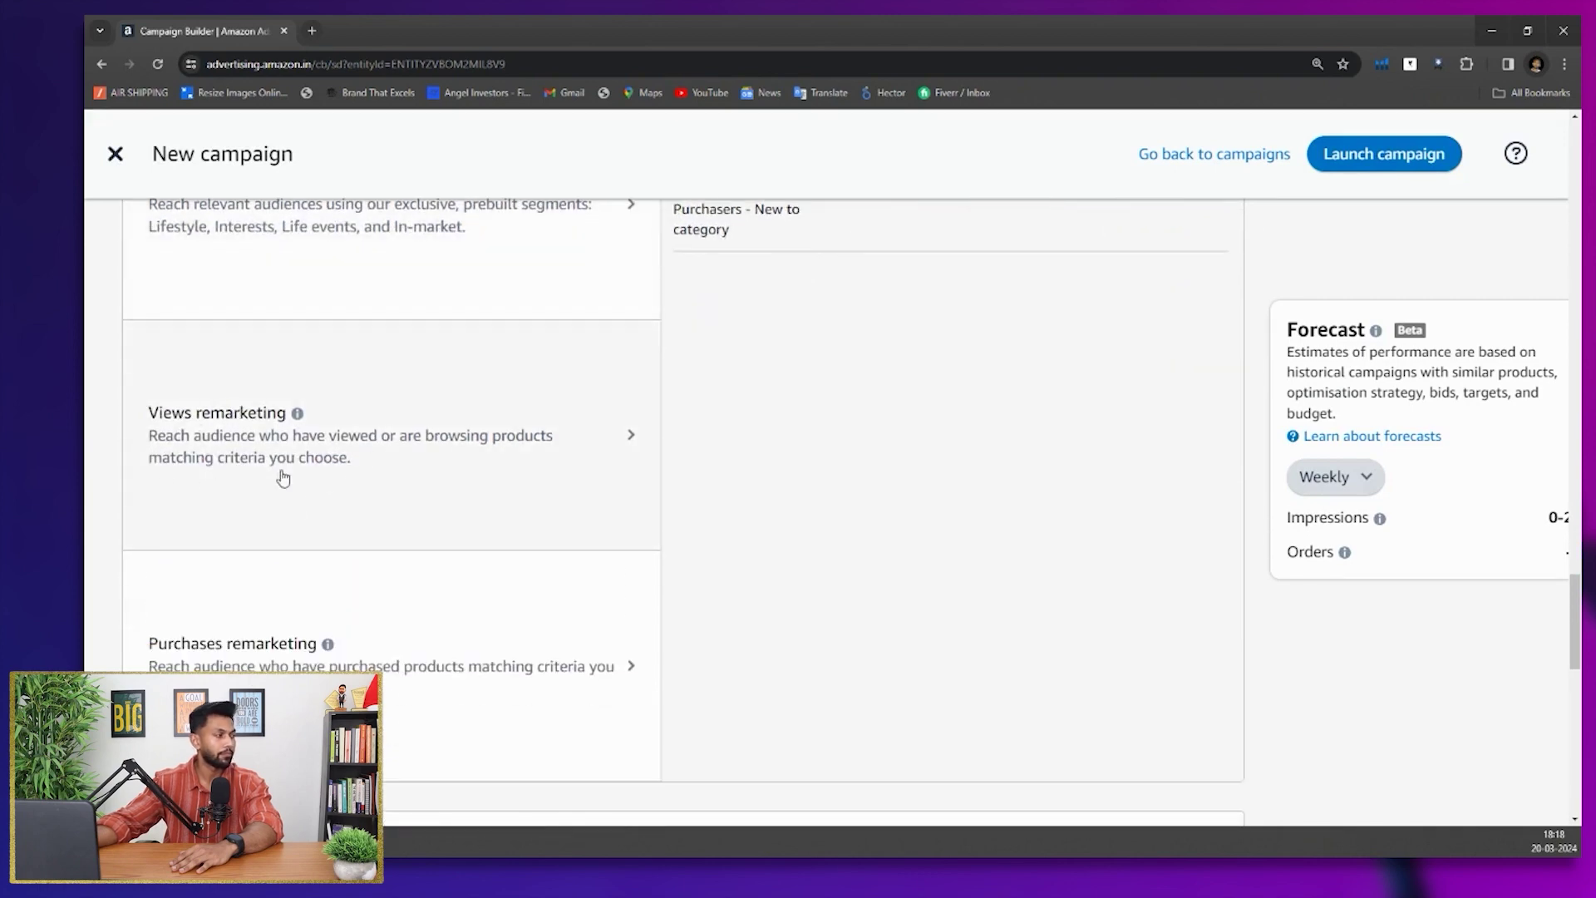
left_click(336, 486)
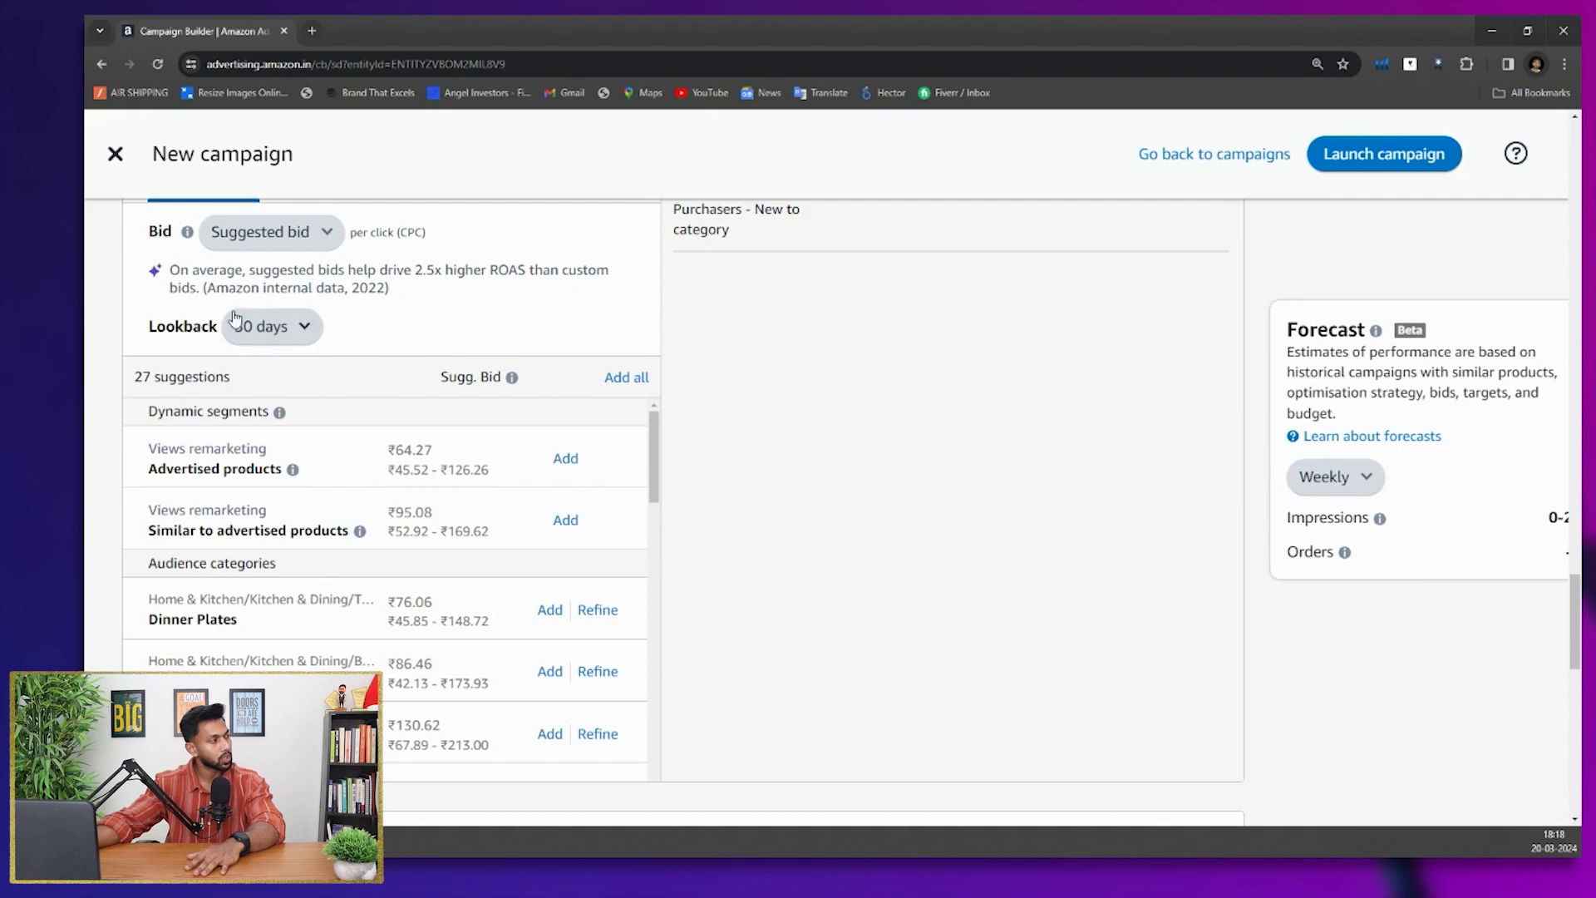
left_click(301, 329)
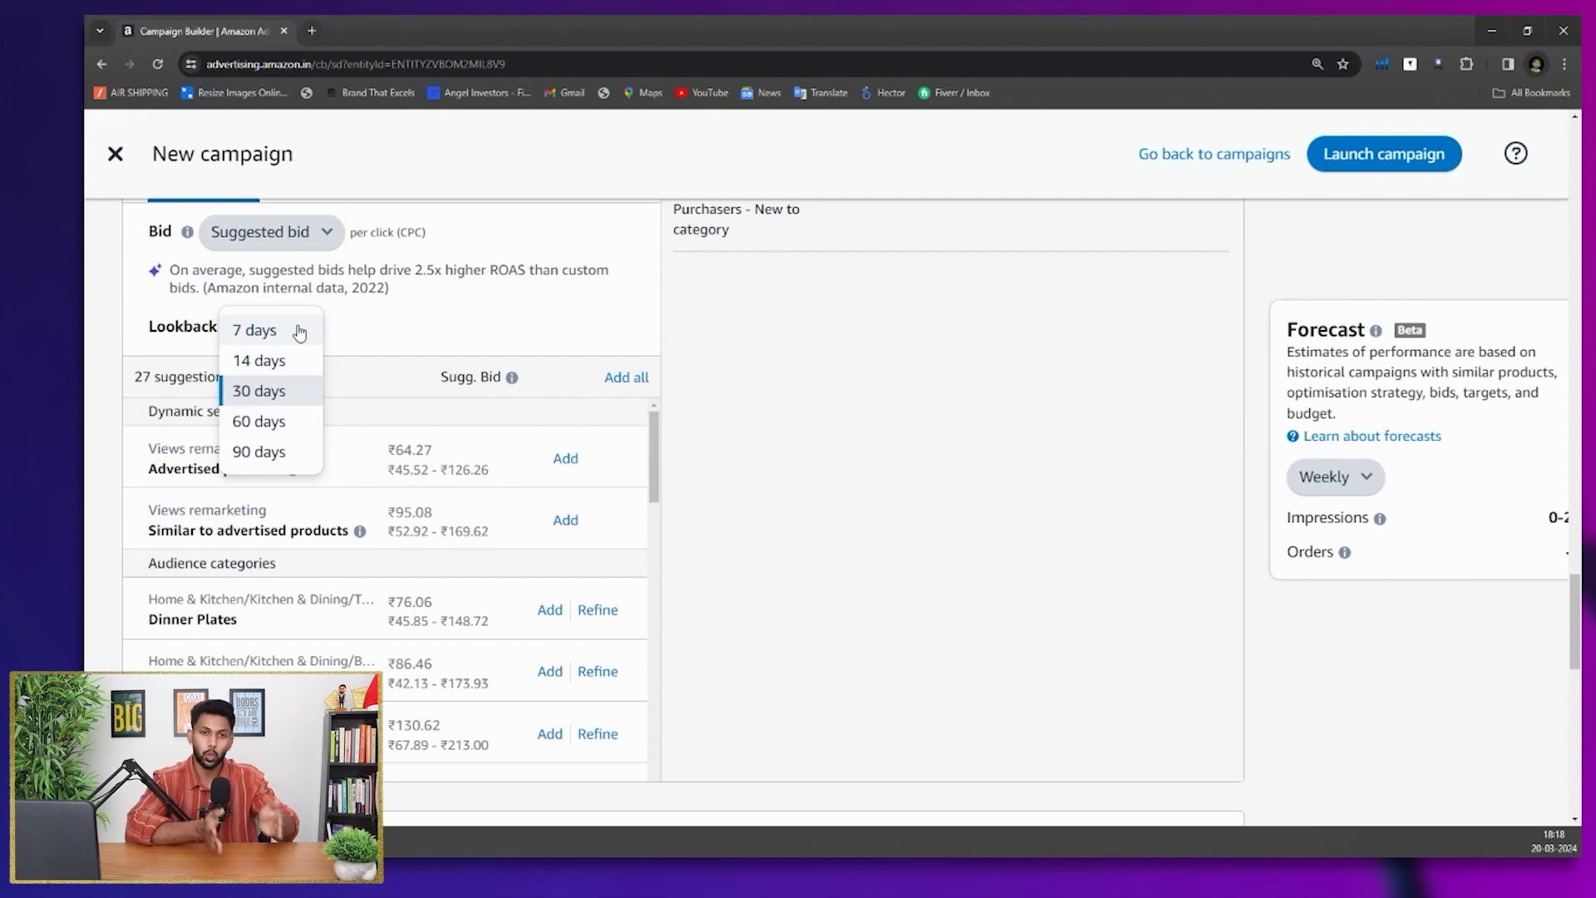
scroll(300, 333, "down", 2)
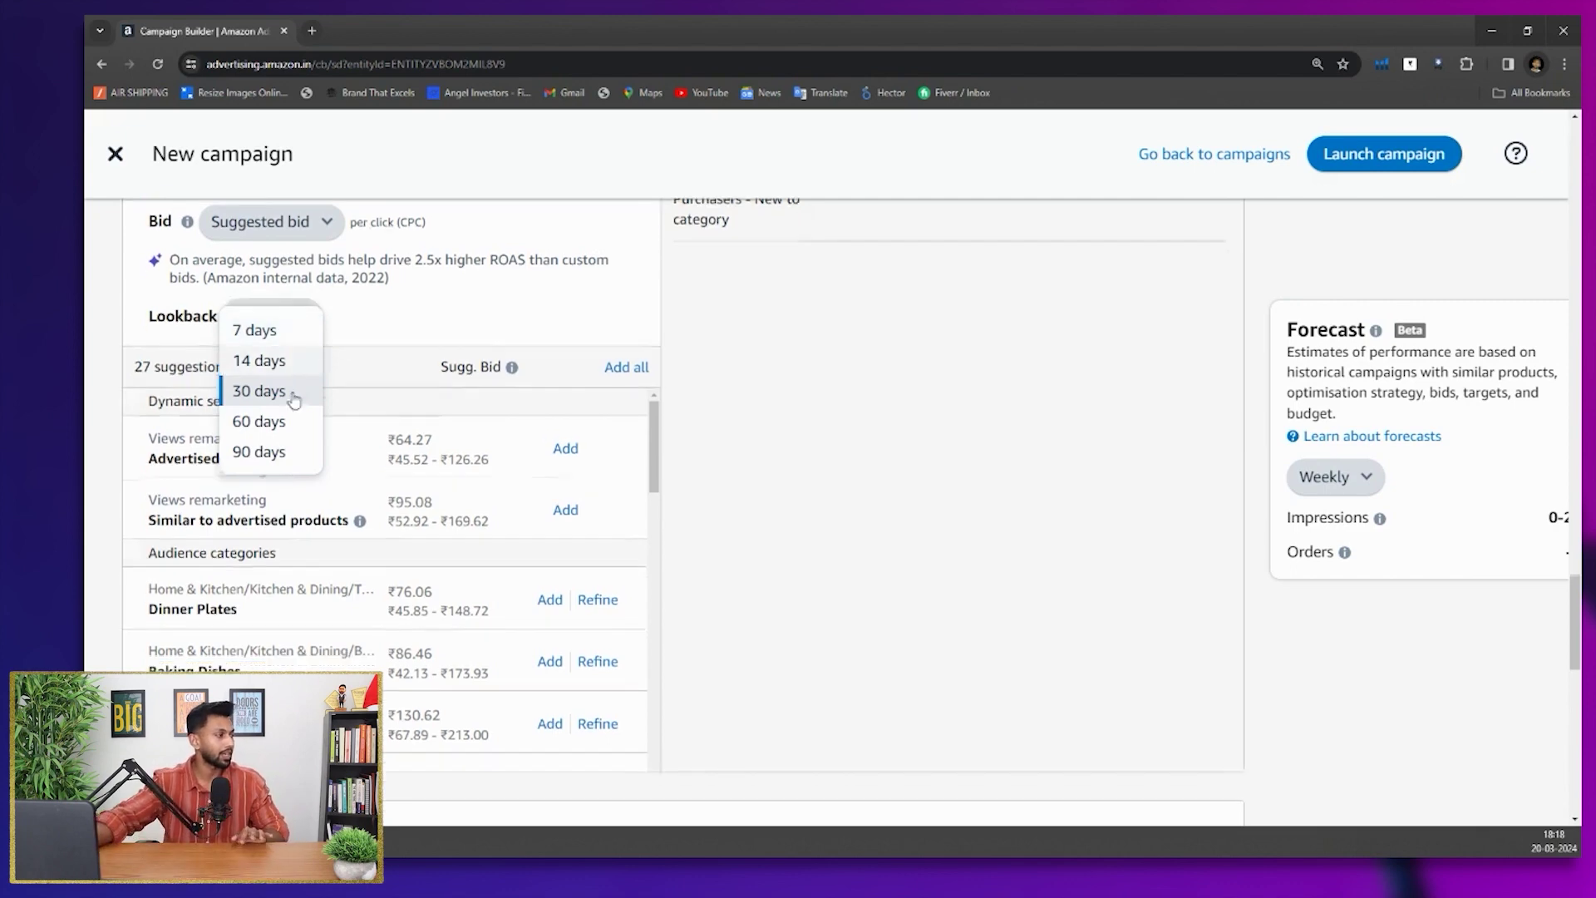
scroll(283, 399, "up", 2)
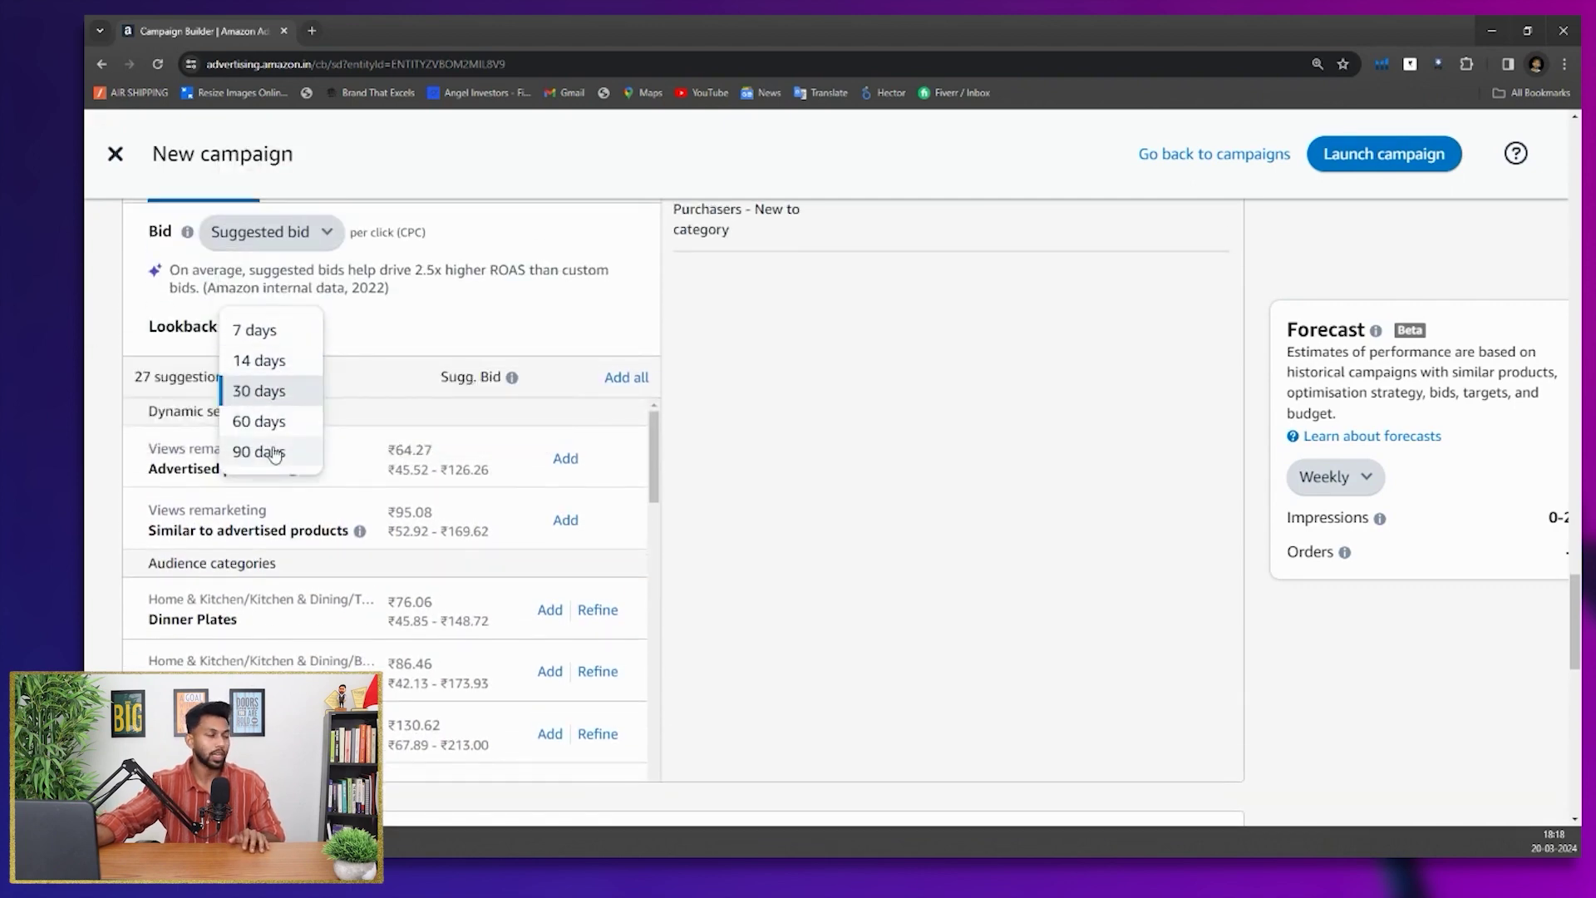
left_click(327, 405)
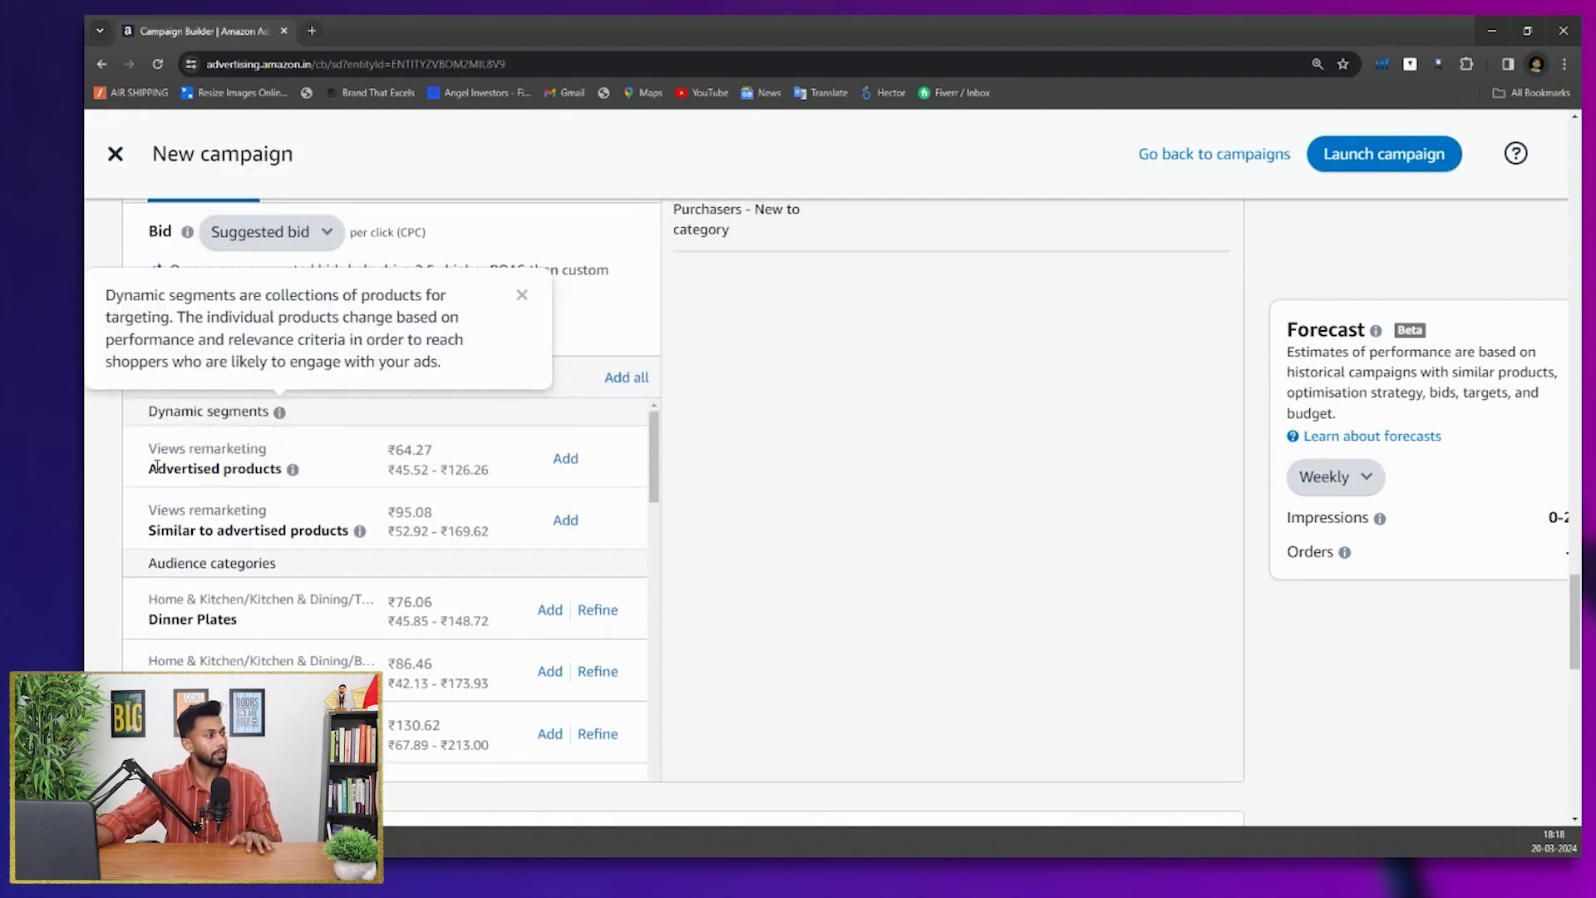
left_click_drag(158, 471, 284, 477)
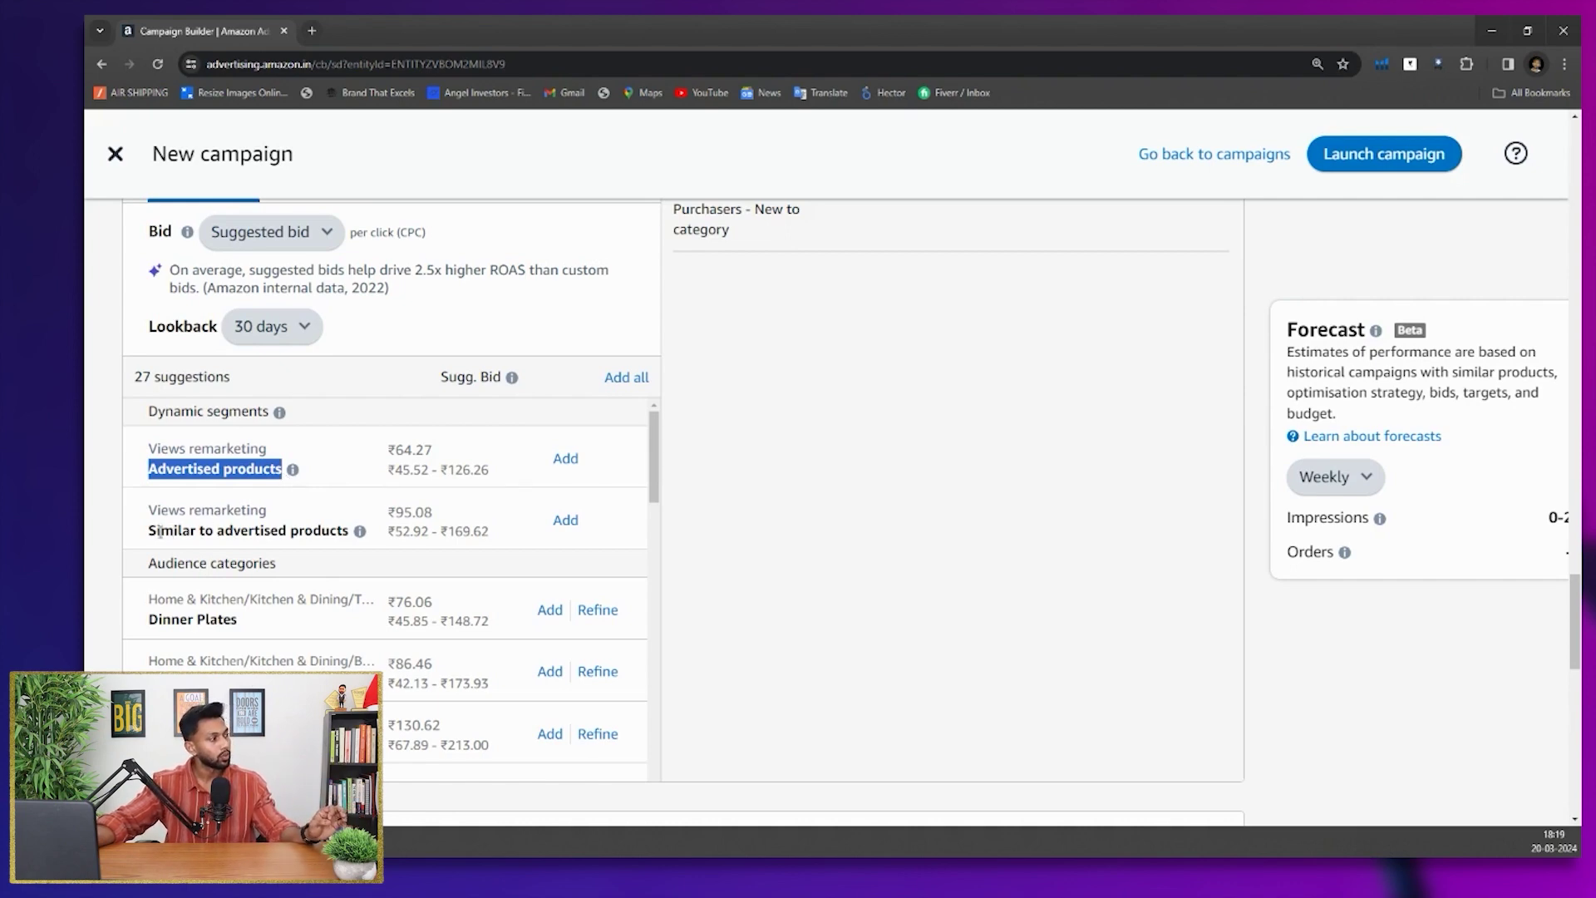
left_click_drag(150, 531, 356, 539)
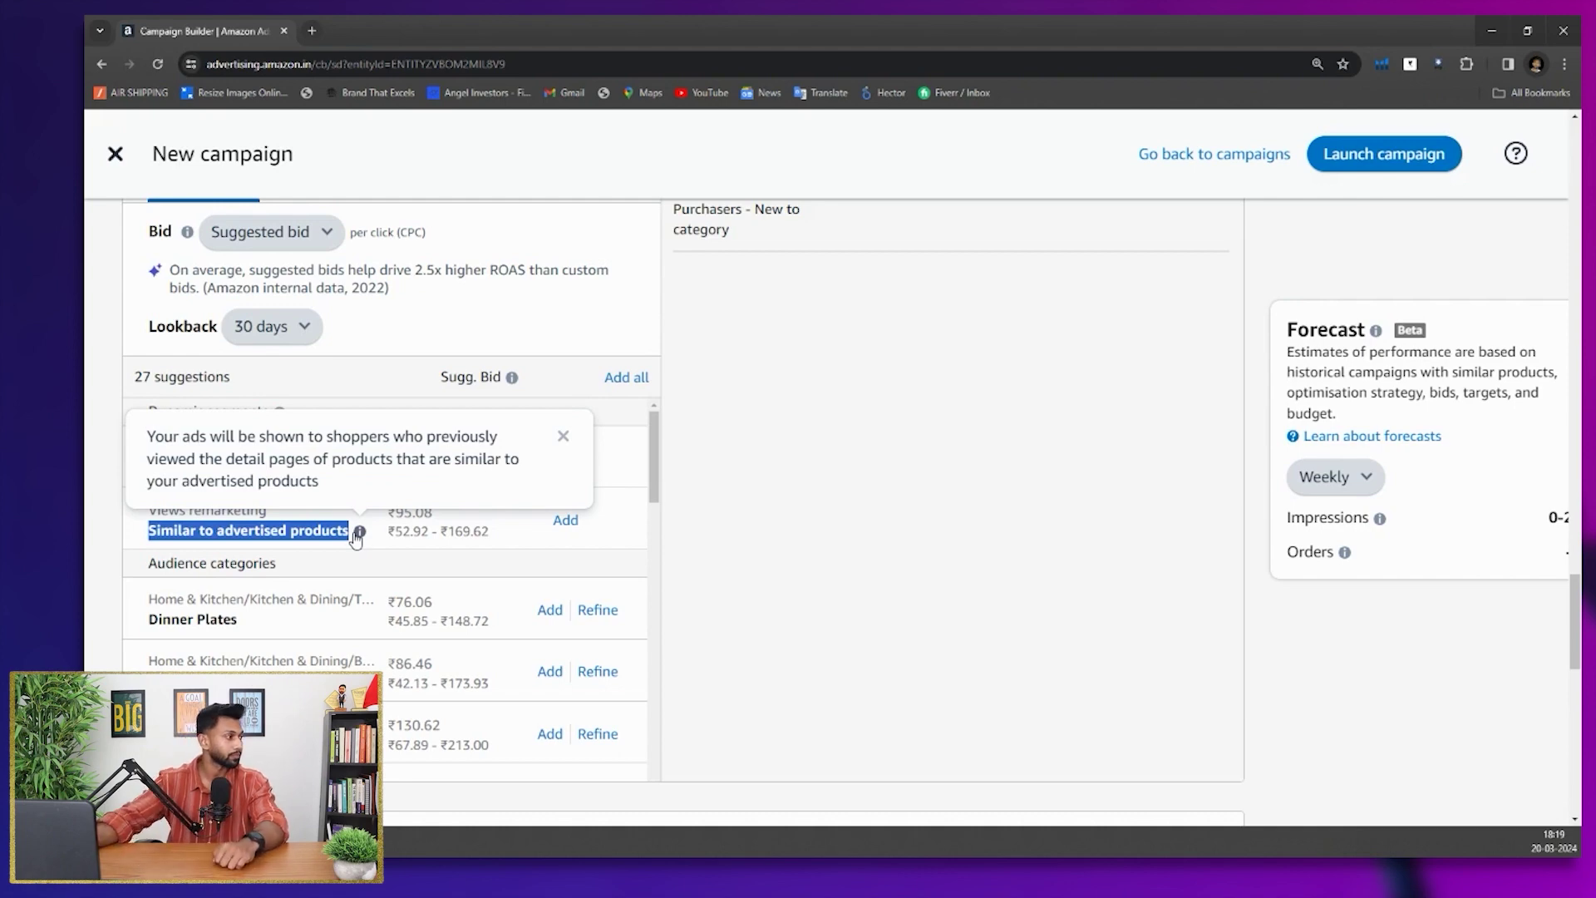
Return to the list of audience types and remove the grocery purchasers audience from the campaign
scroll(333, 399, "up", 4)
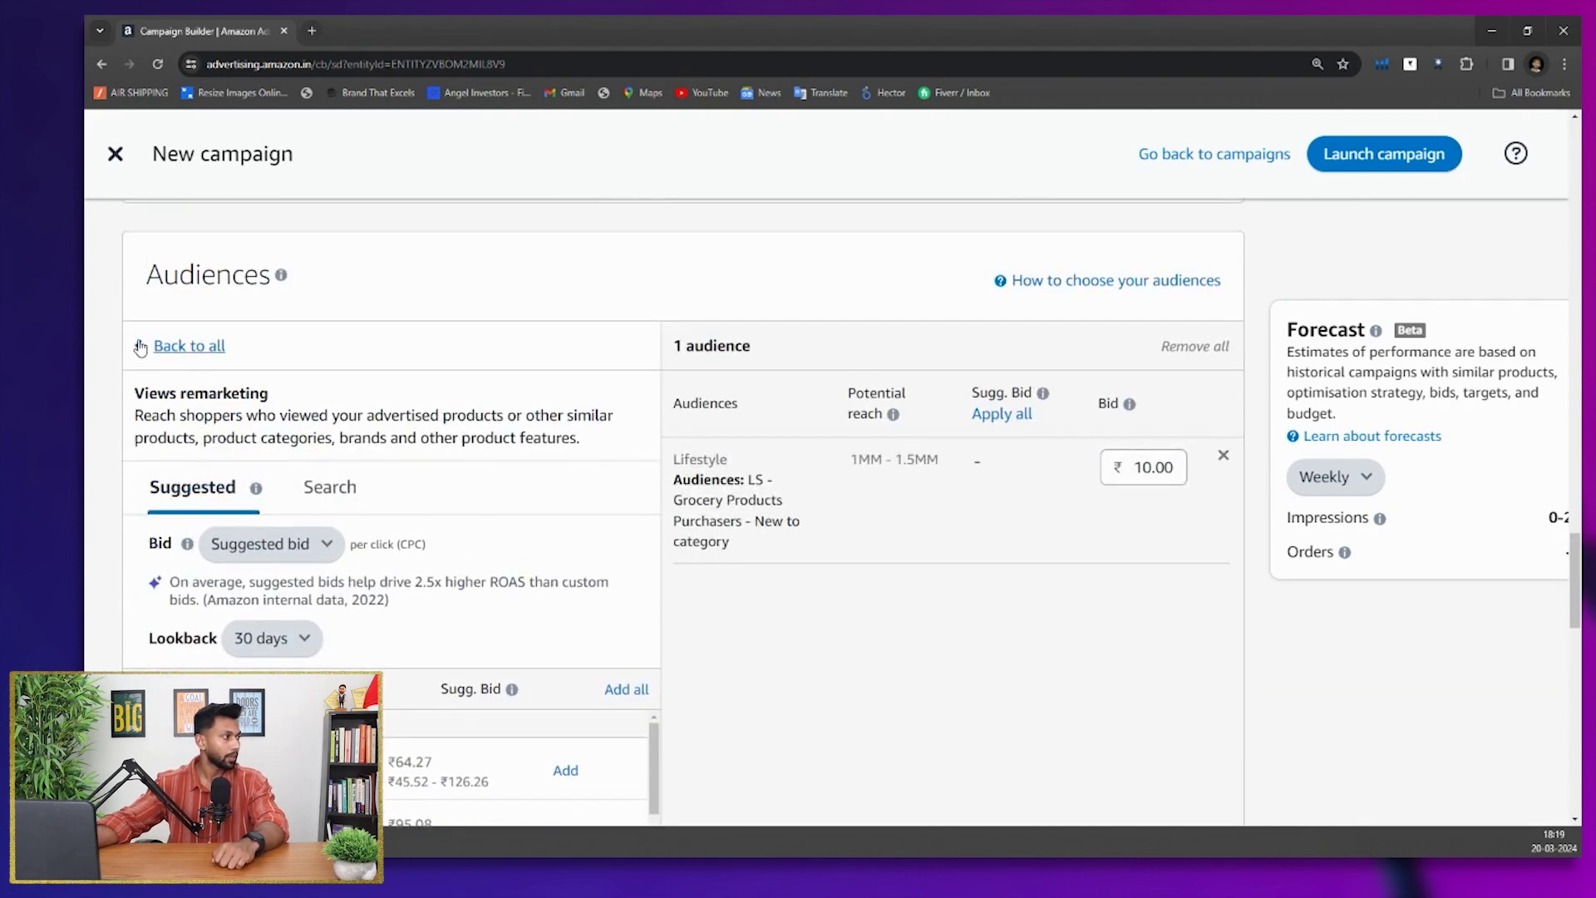
left_click(141, 347)
left_click(1223, 455)
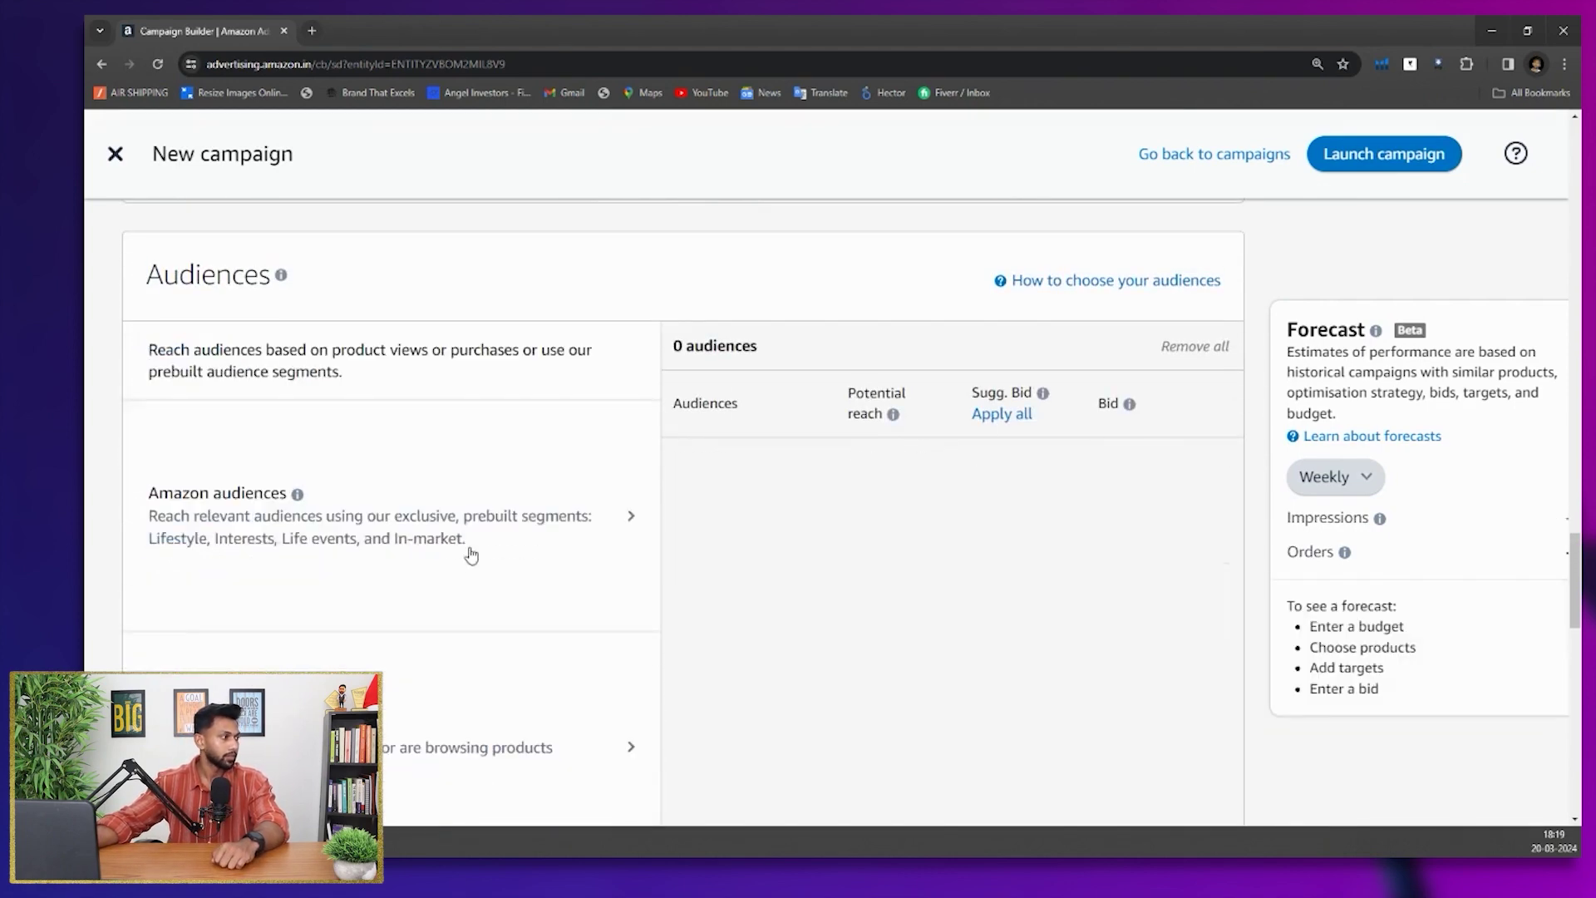
Open Purchases remarketing and examine its Advertised products and Related to advertised products segments and the lookback periods
scroll(428, 551, "down", 5)
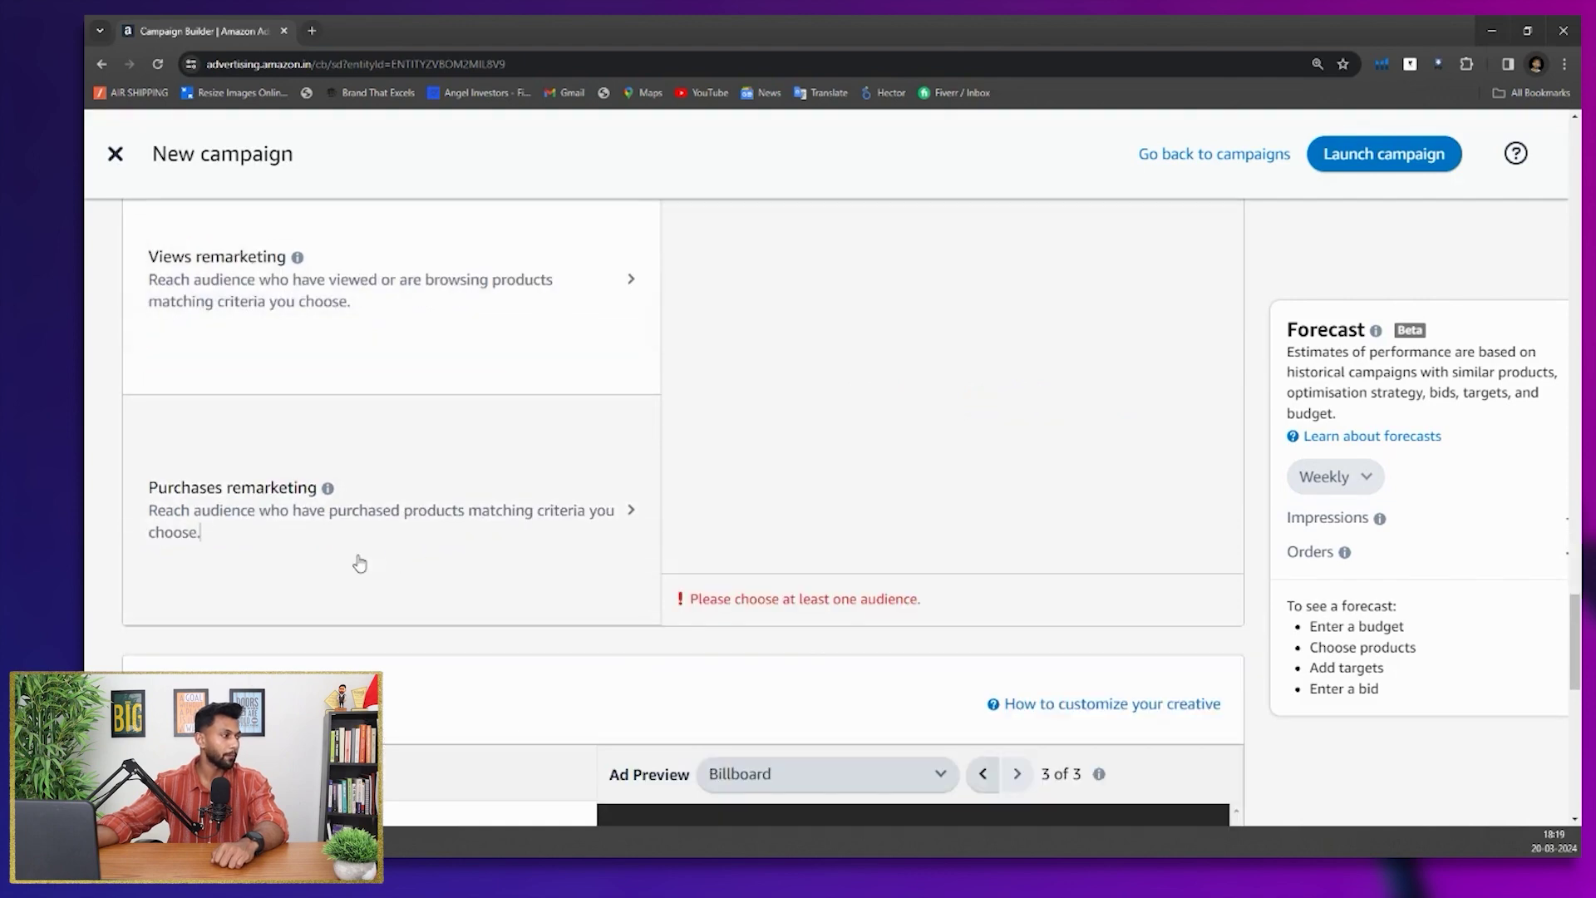
left_click(359, 564)
scroll(358, 559, "up", 3)
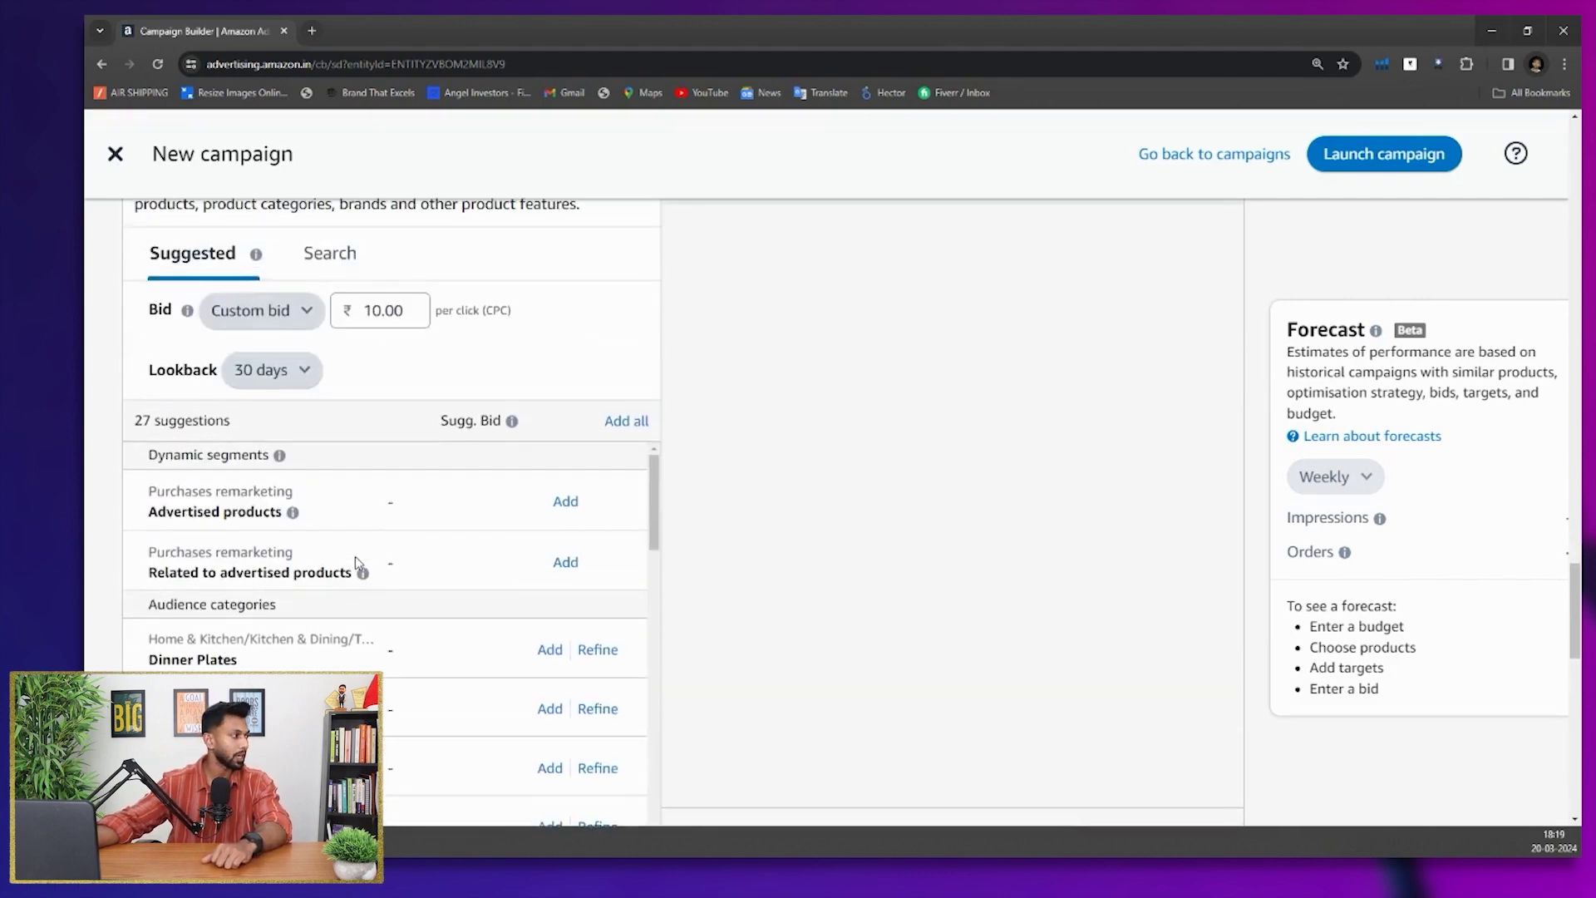
scroll(356, 556, "up", 1)
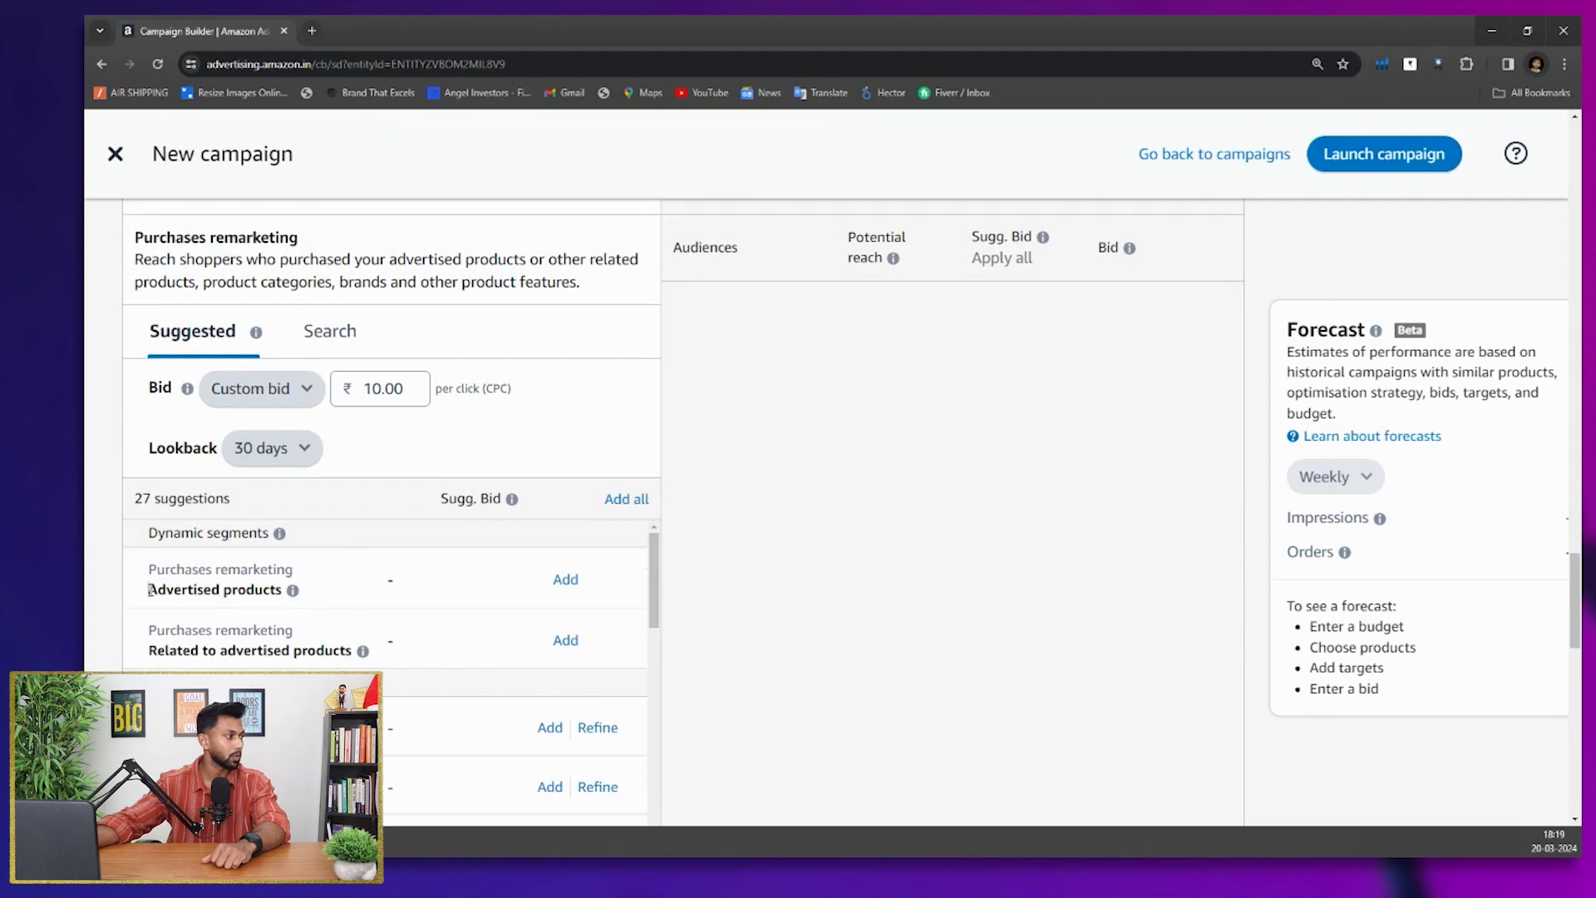
left_click_drag(150, 589, 281, 592)
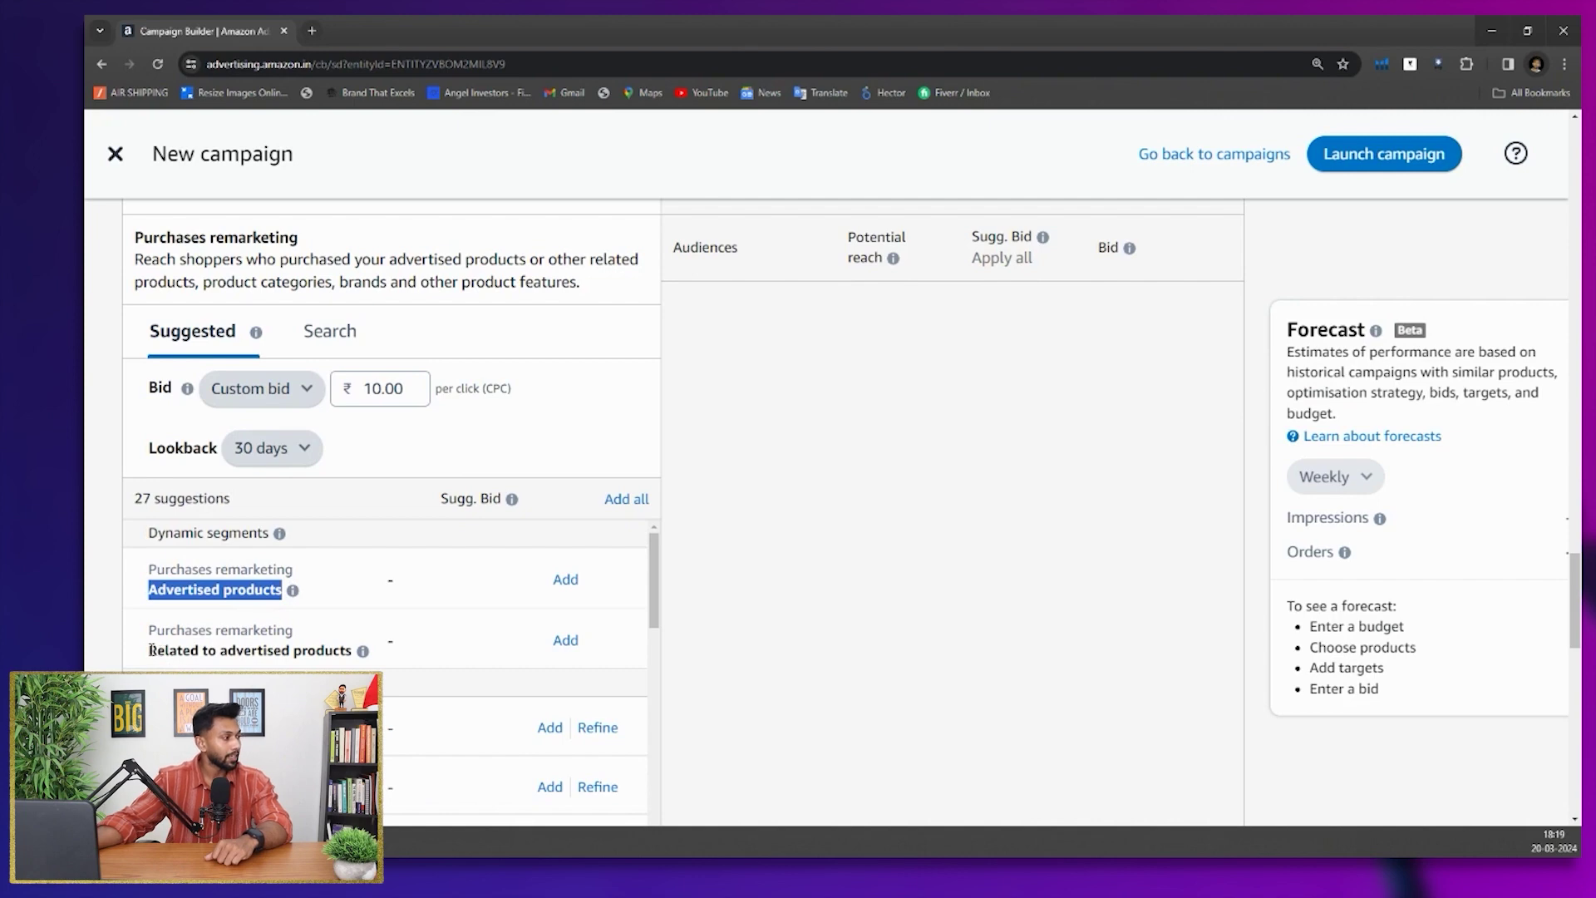
left_click_drag(152, 649, 353, 651)
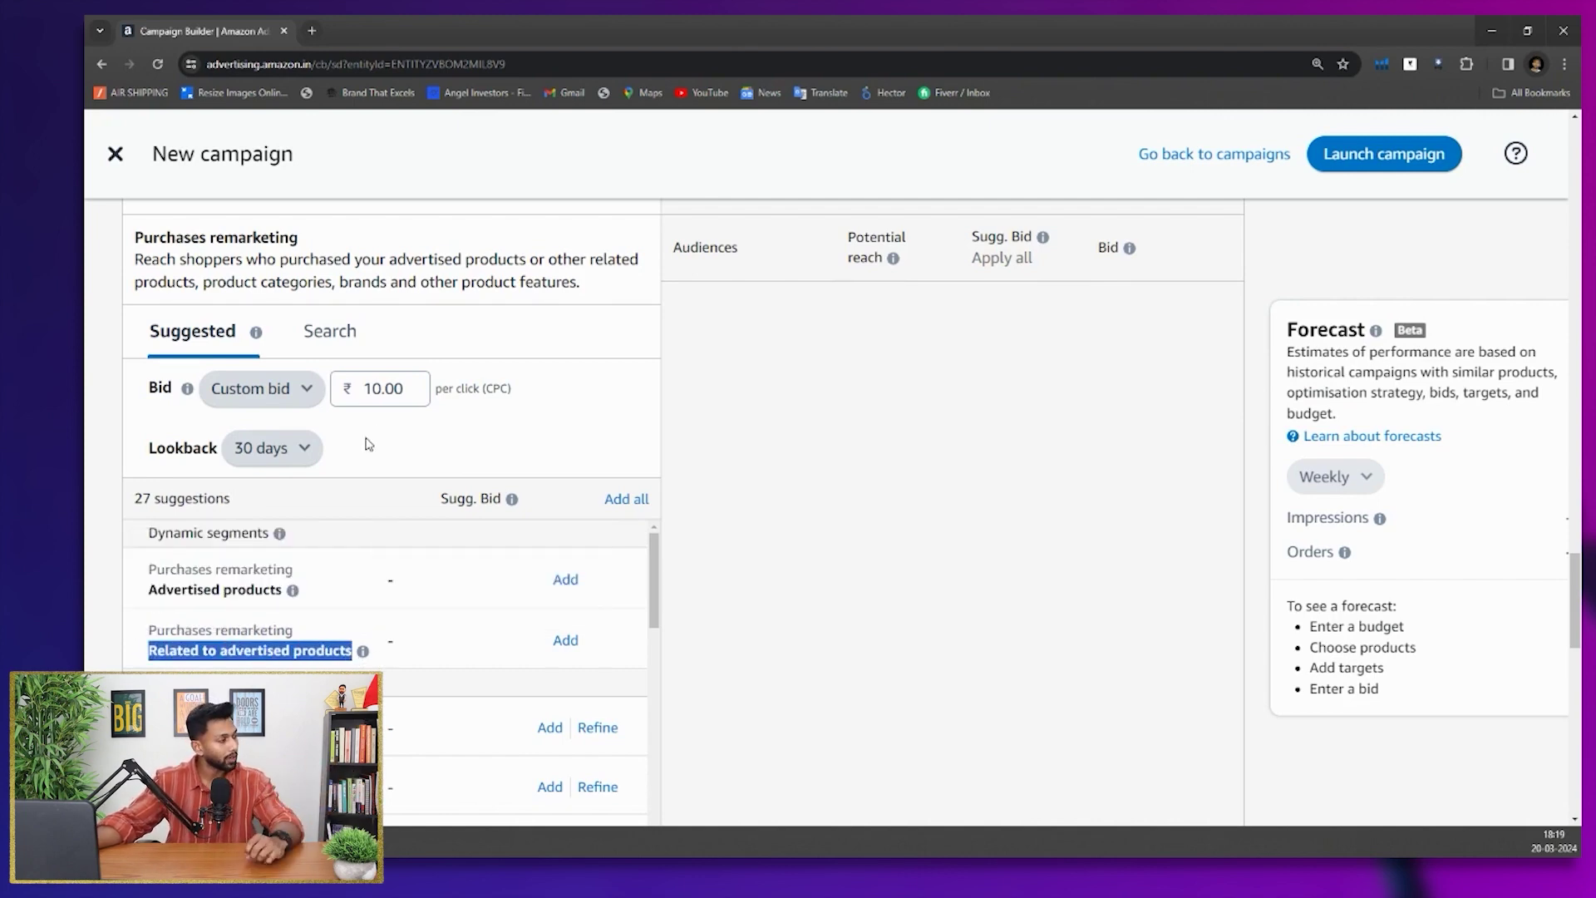
left_click(291, 451)
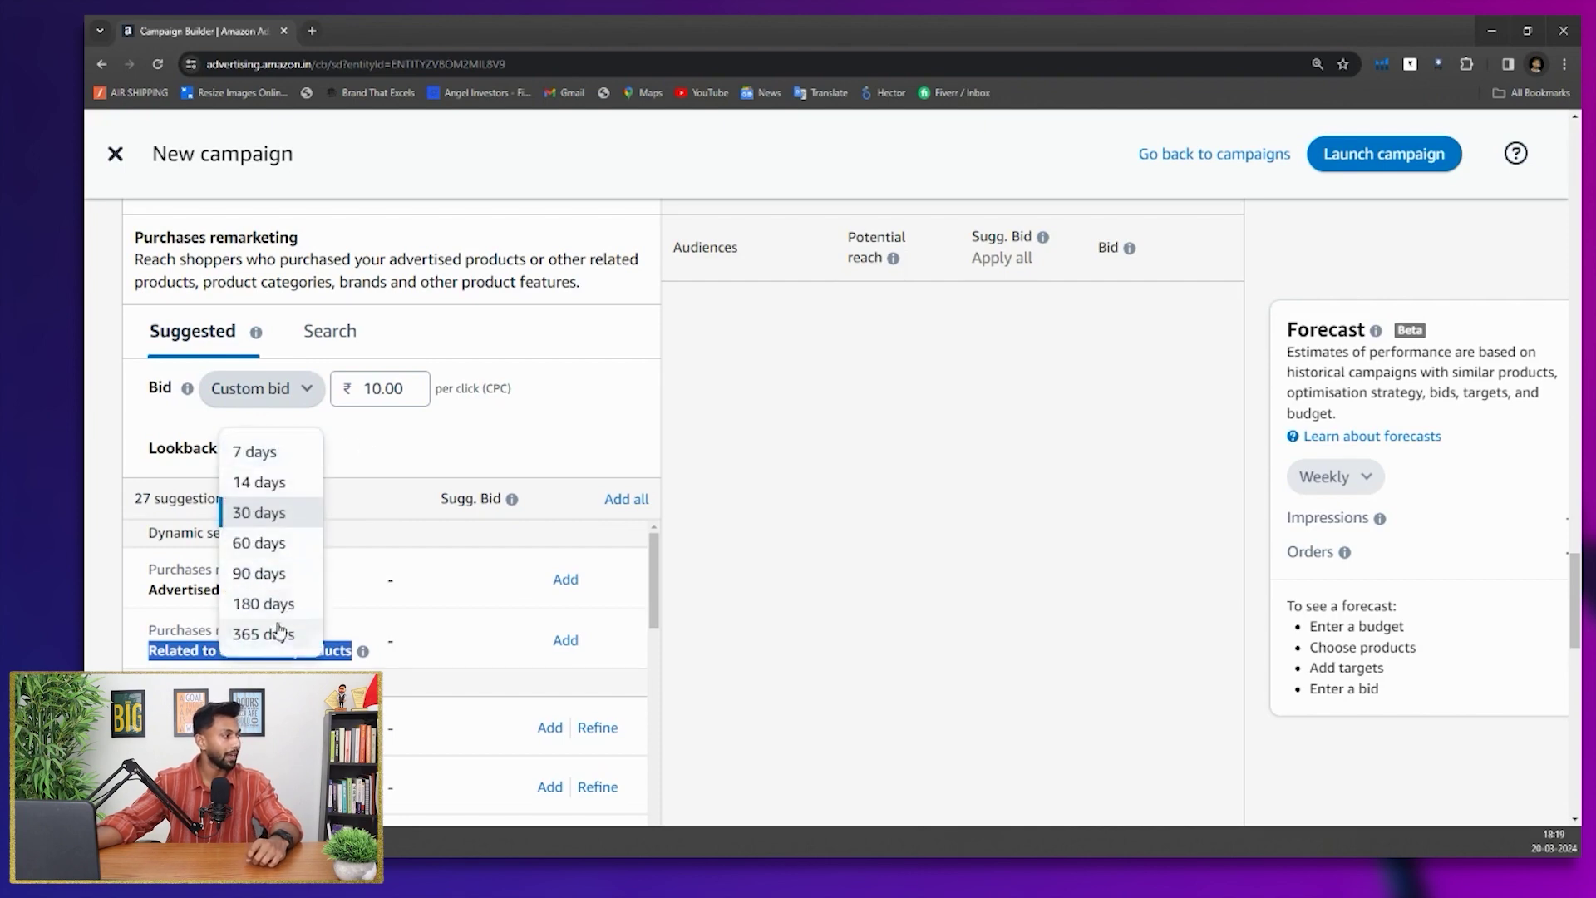
left_click(371, 468)
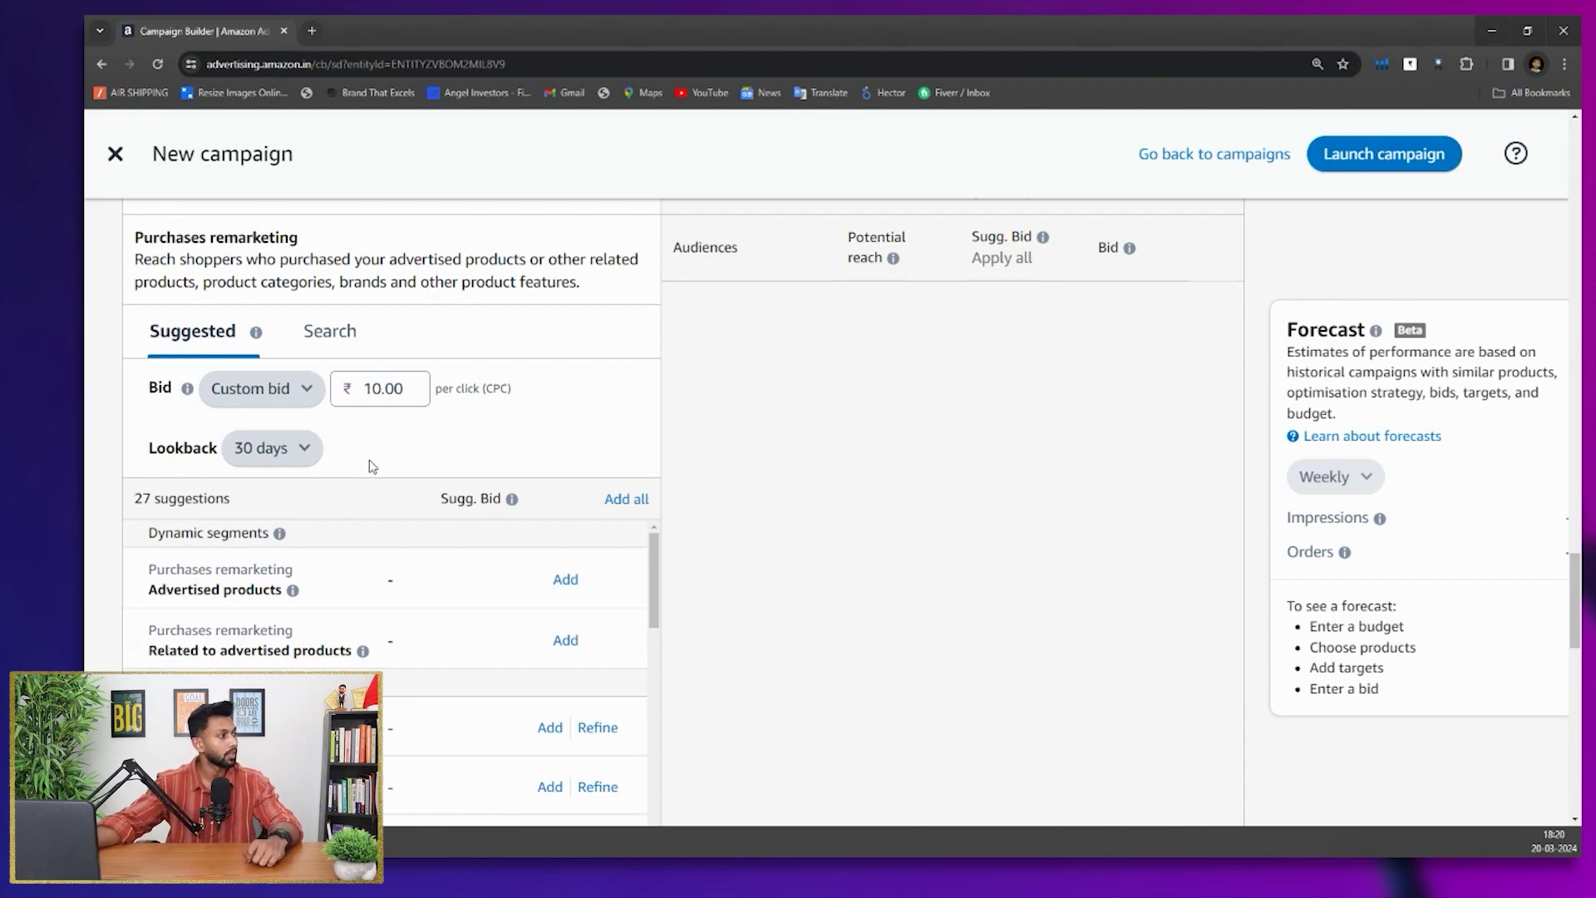
scroll(372, 466, "down", 3)
scroll(372, 466, "down", 7)
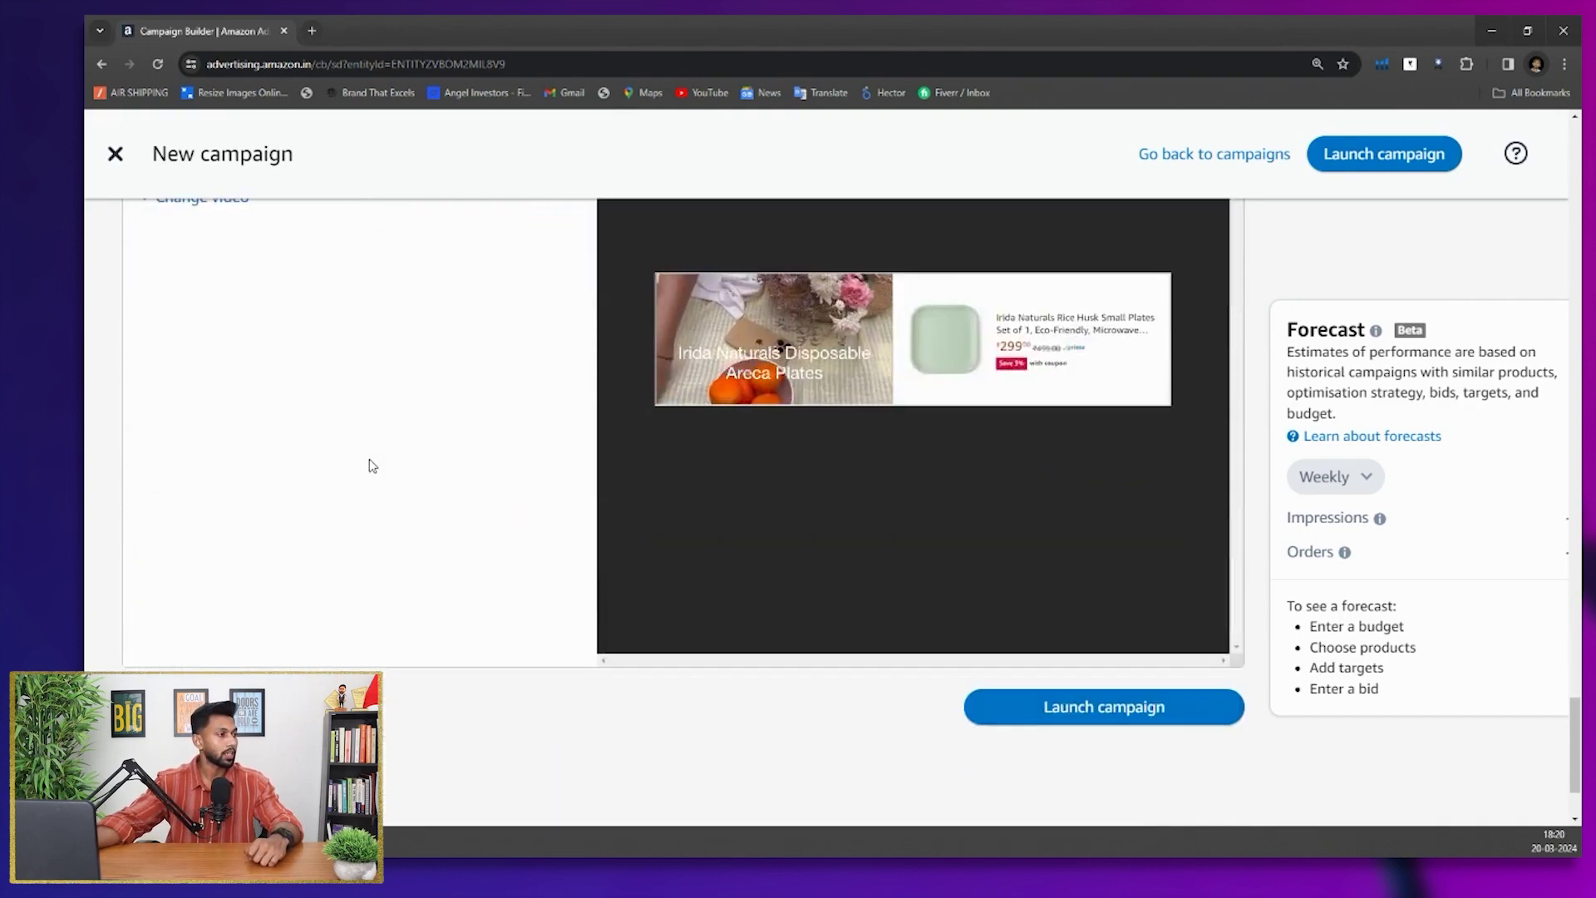
scroll(372, 465, "up", 4)
scroll(372, 467, "up", 15)
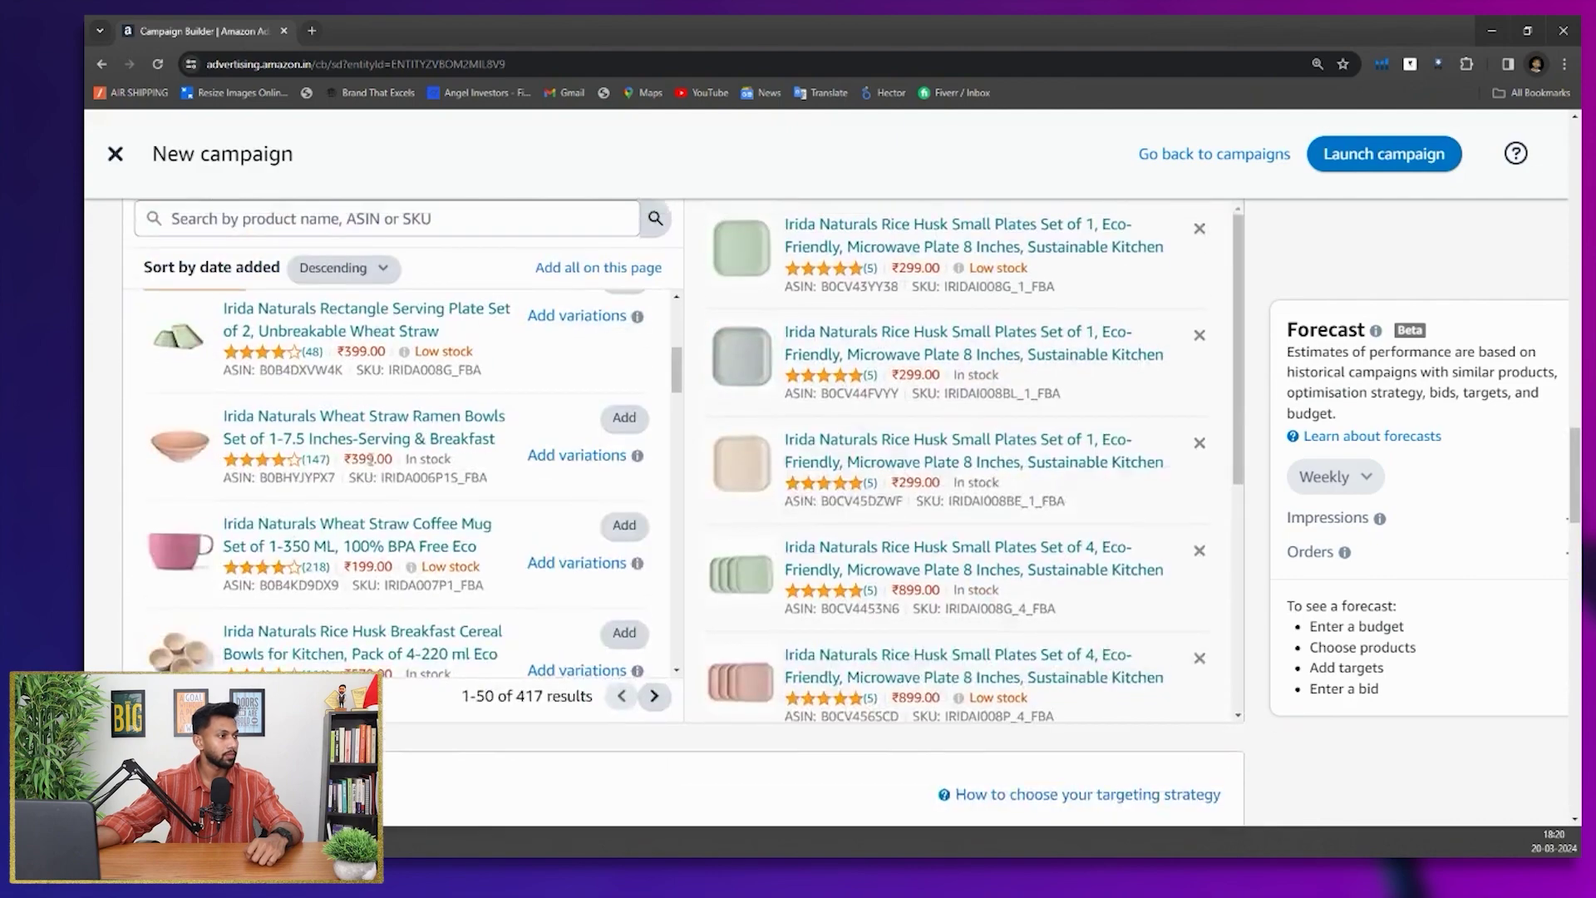
Leave the new sponsored display campaign without launching it and discard its changes
scroll(634, 328, "up", 5)
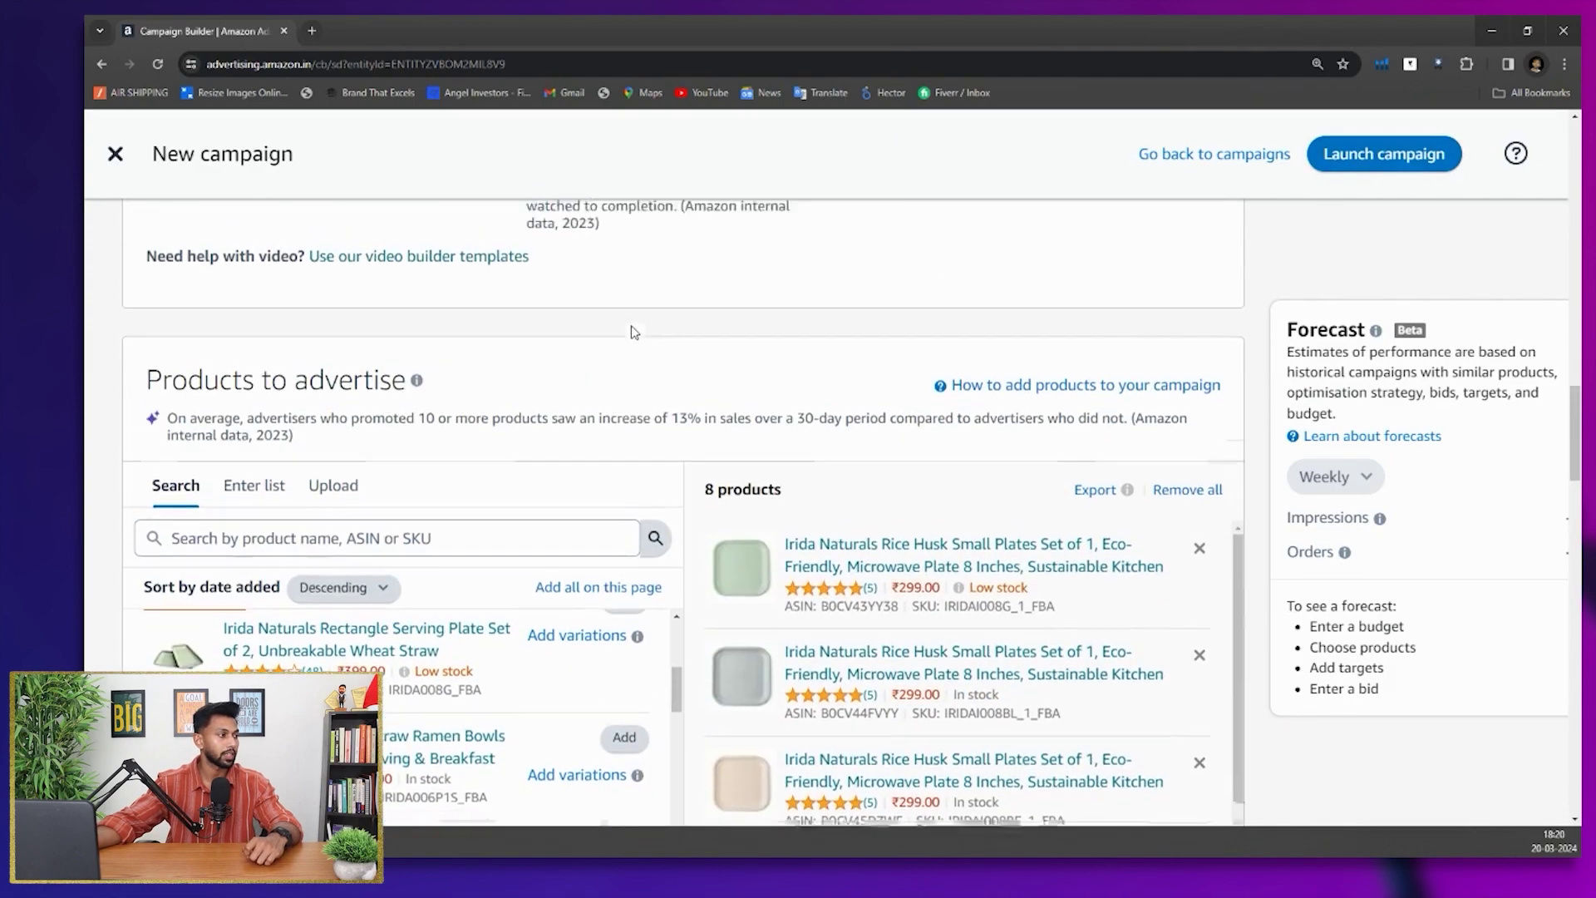
scroll(634, 328, "up", 8)
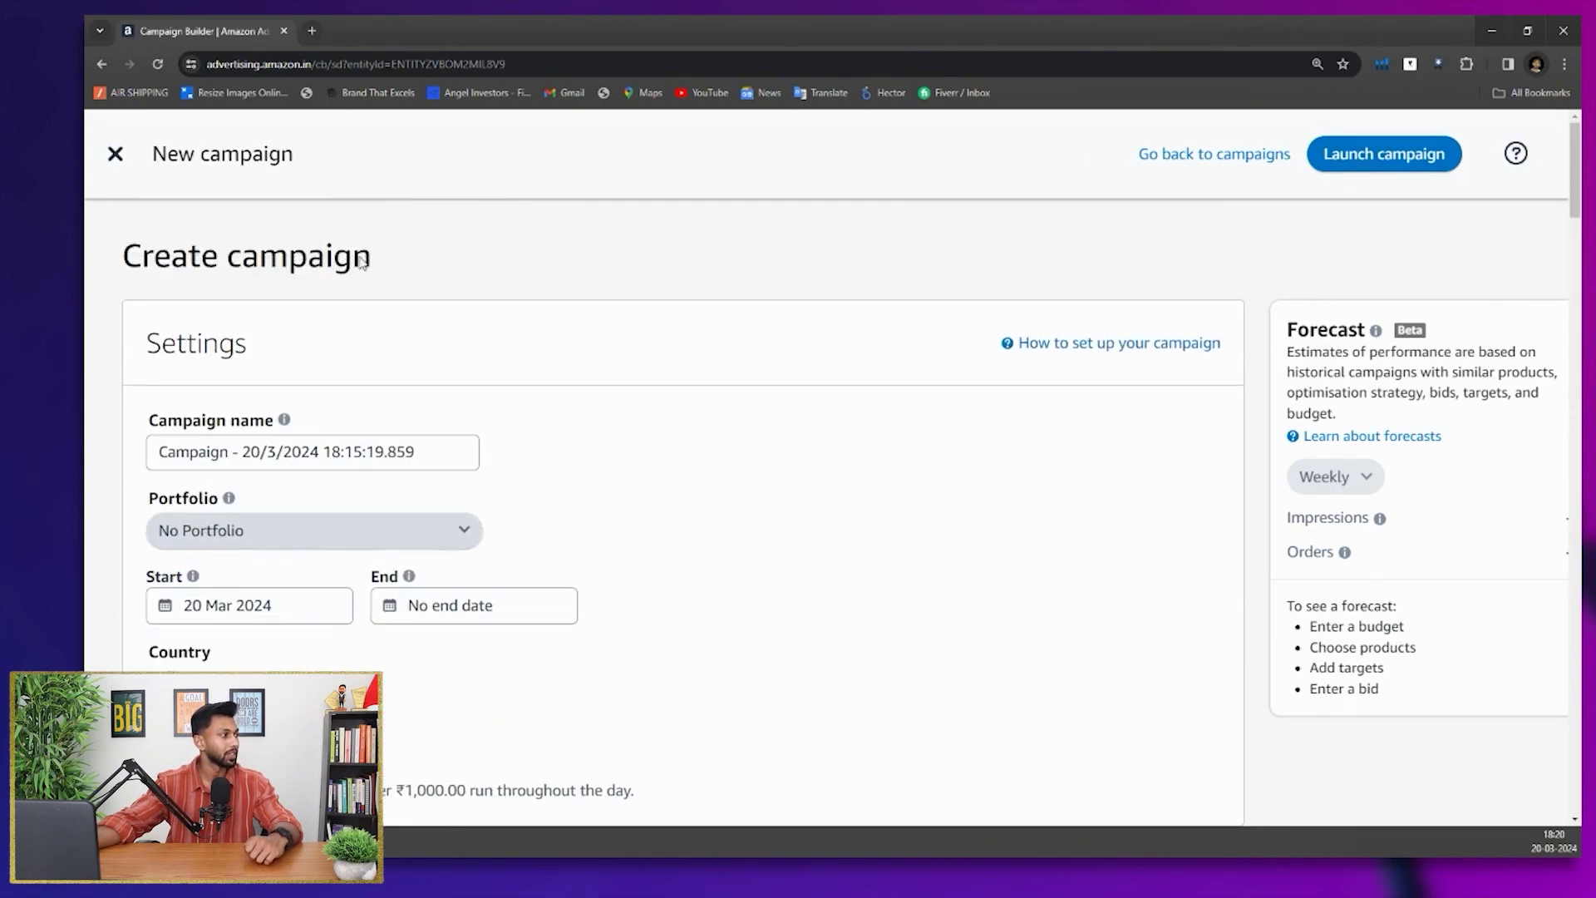
left_click(113, 156)
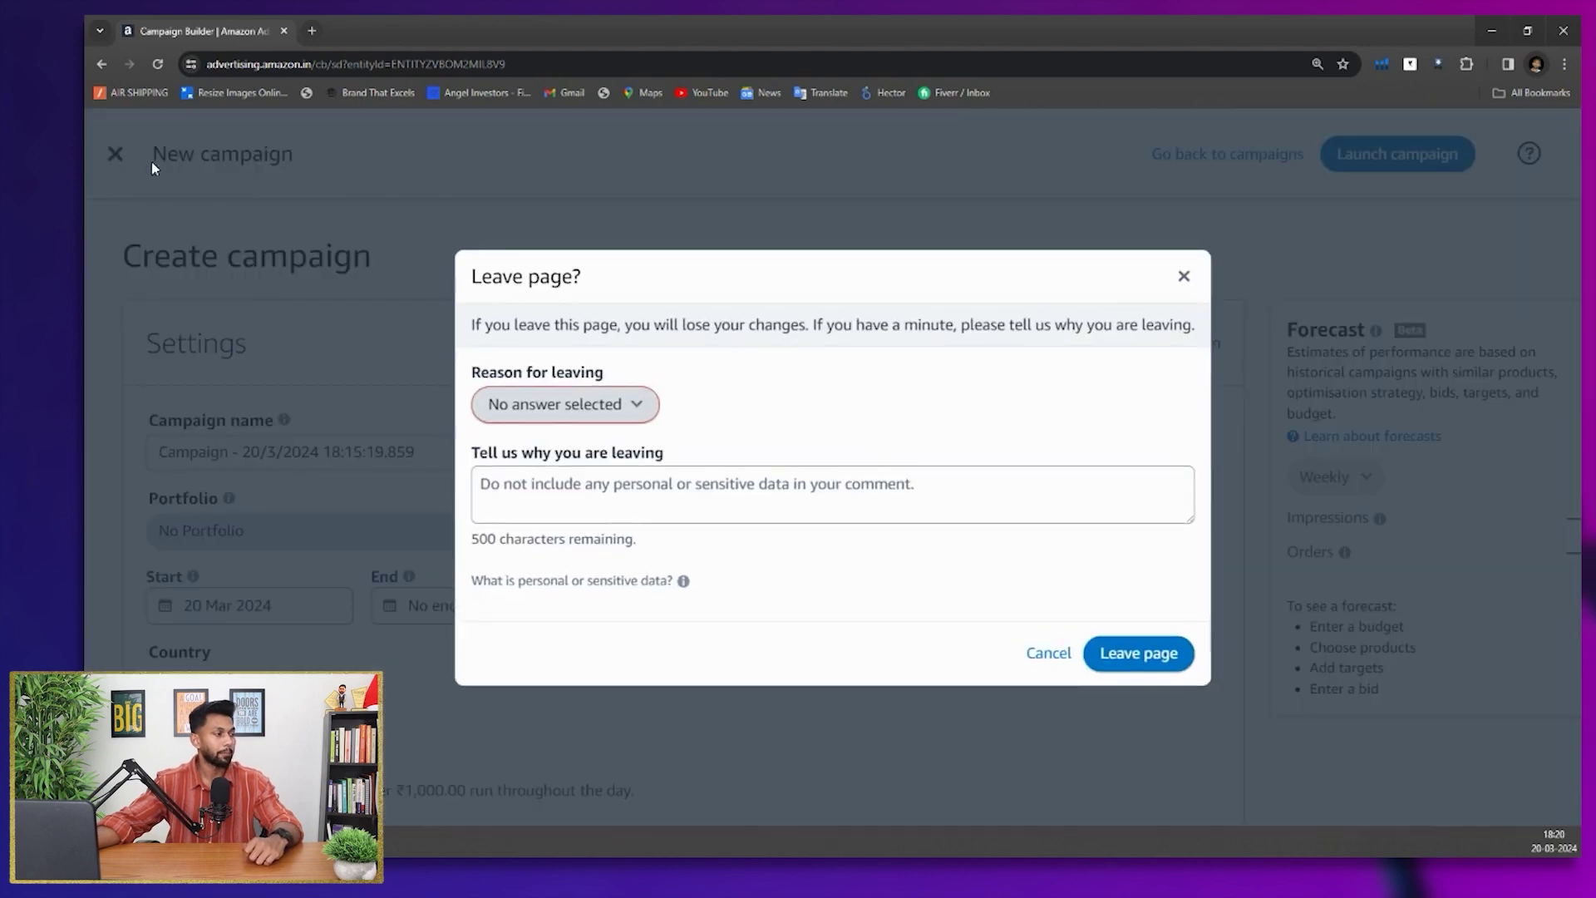
left_click(1136, 656)
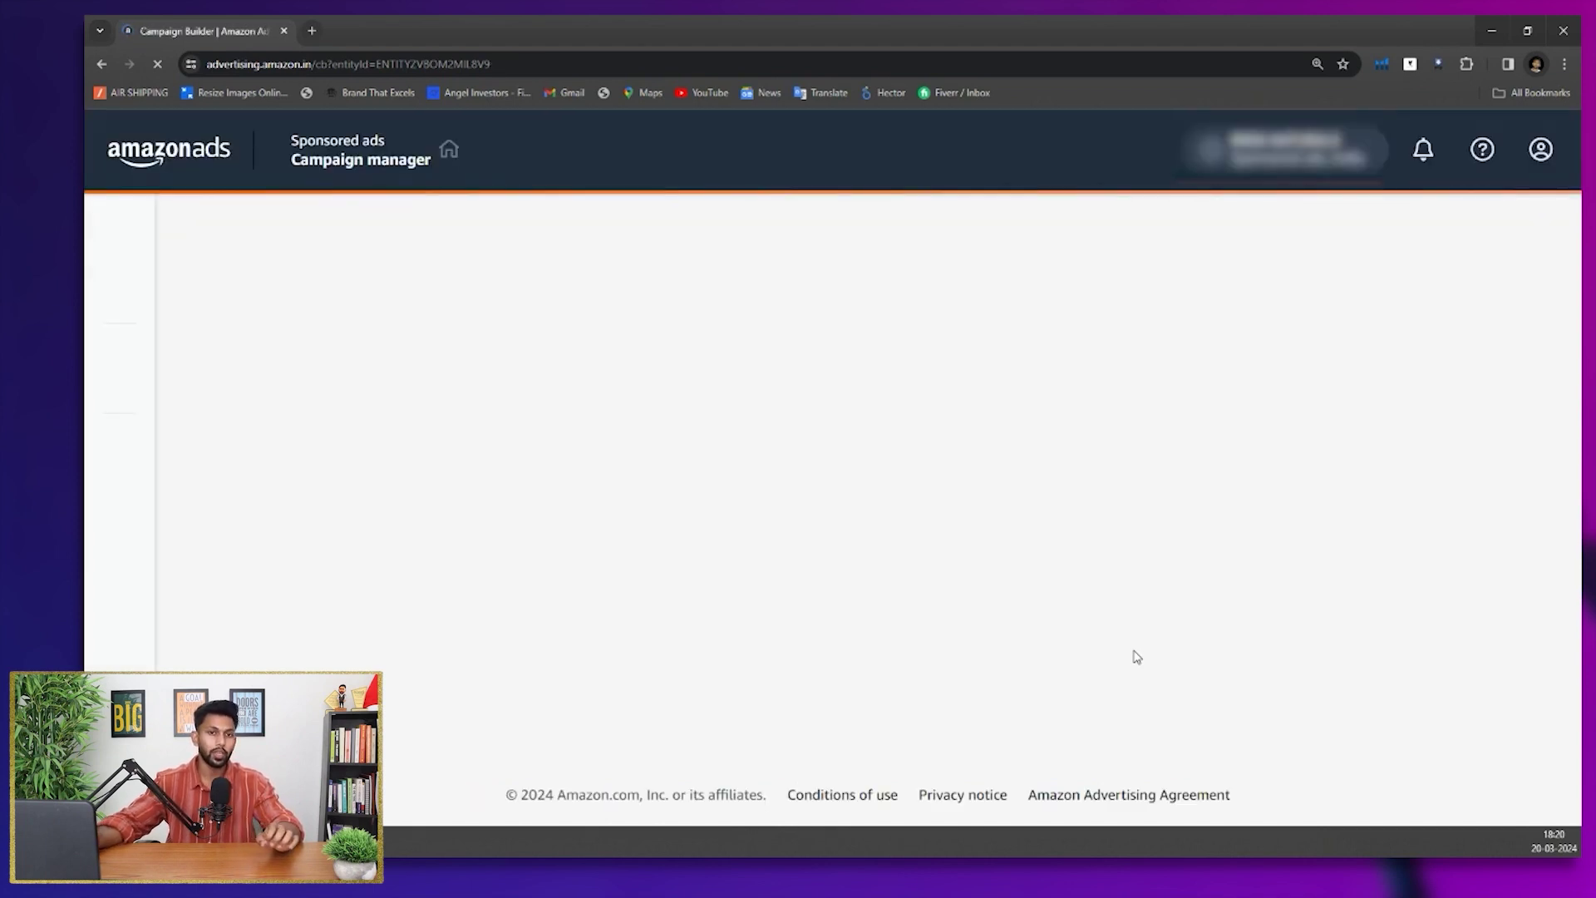
Open regromedia.com in a new browser tab and examine the homepage's services, free audit and premium courses sections
left_click(314, 35)
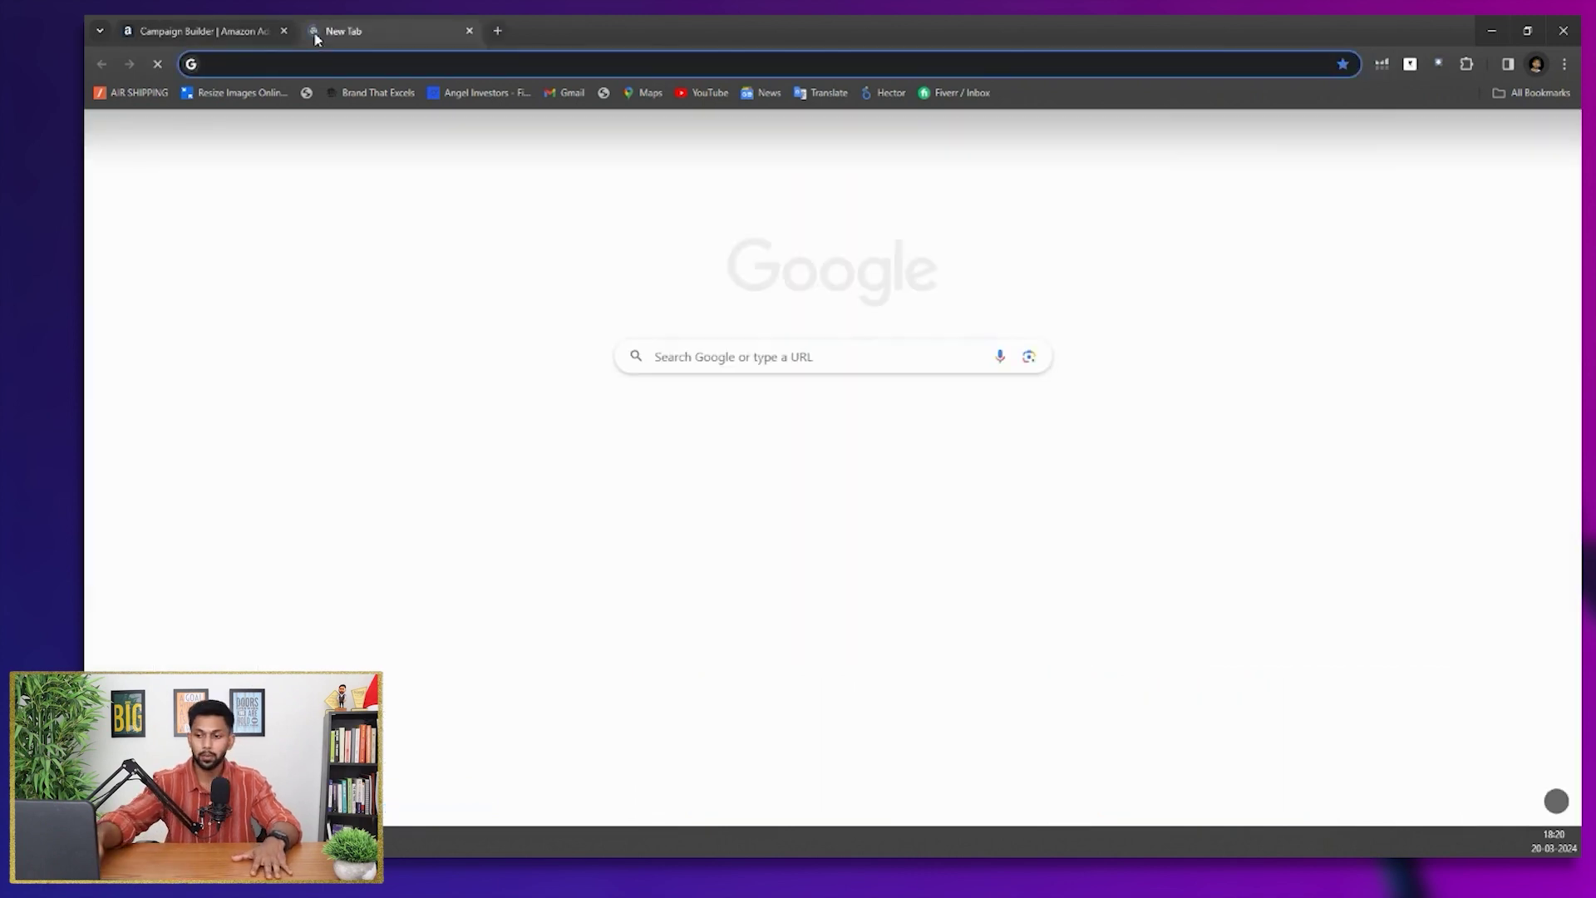
type("regr")
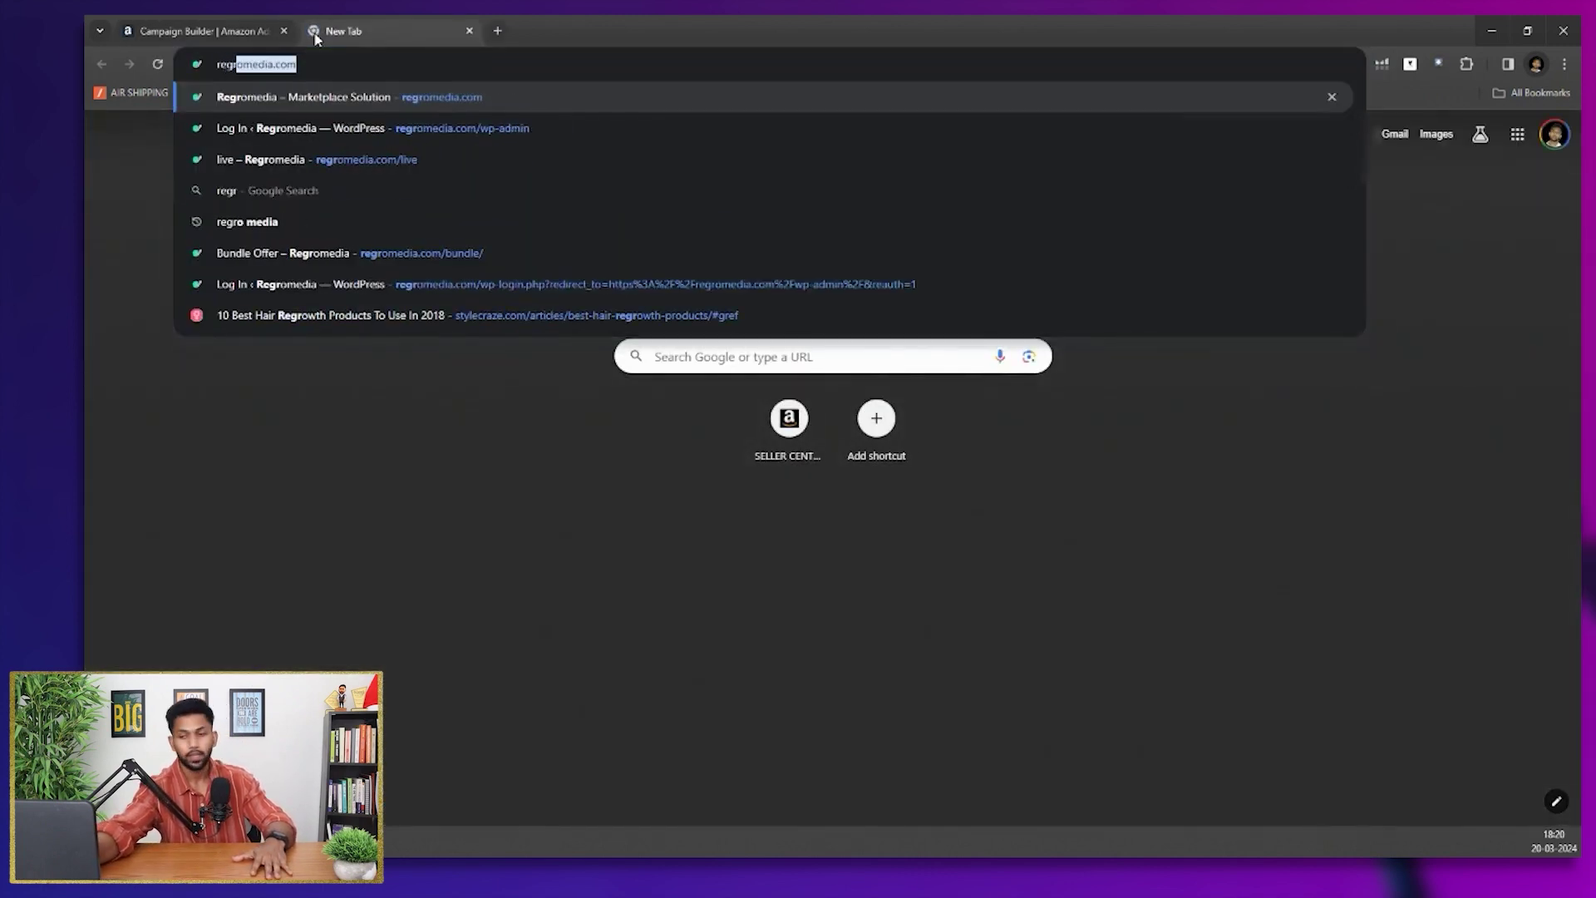
key("Return")
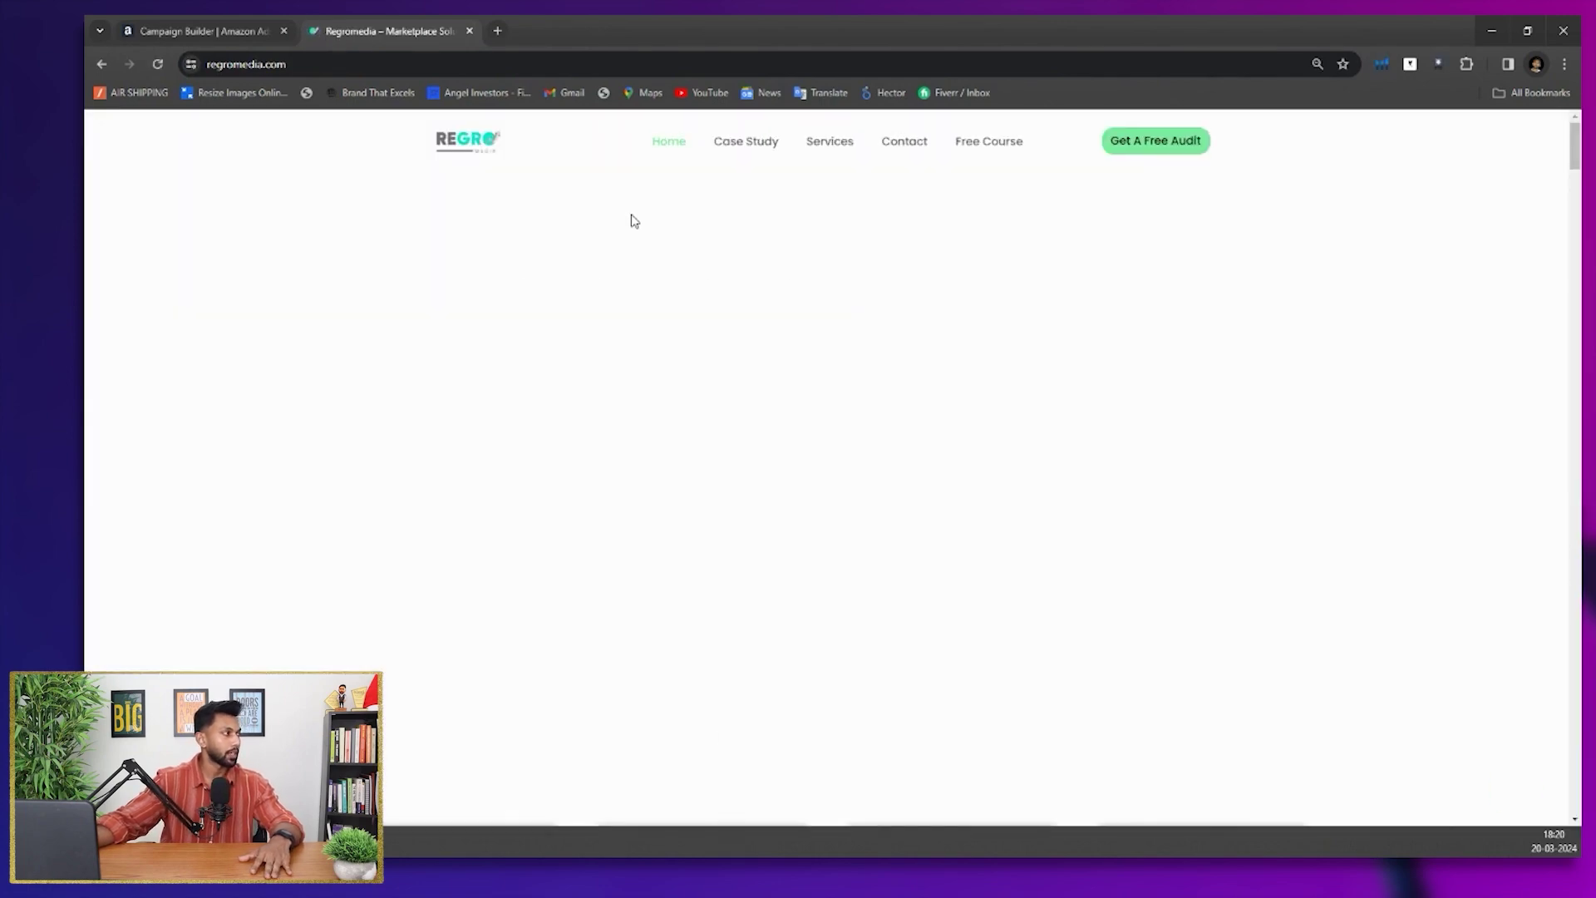
scroll(633, 214, "down", 3)
scroll(633, 215, "down", 6)
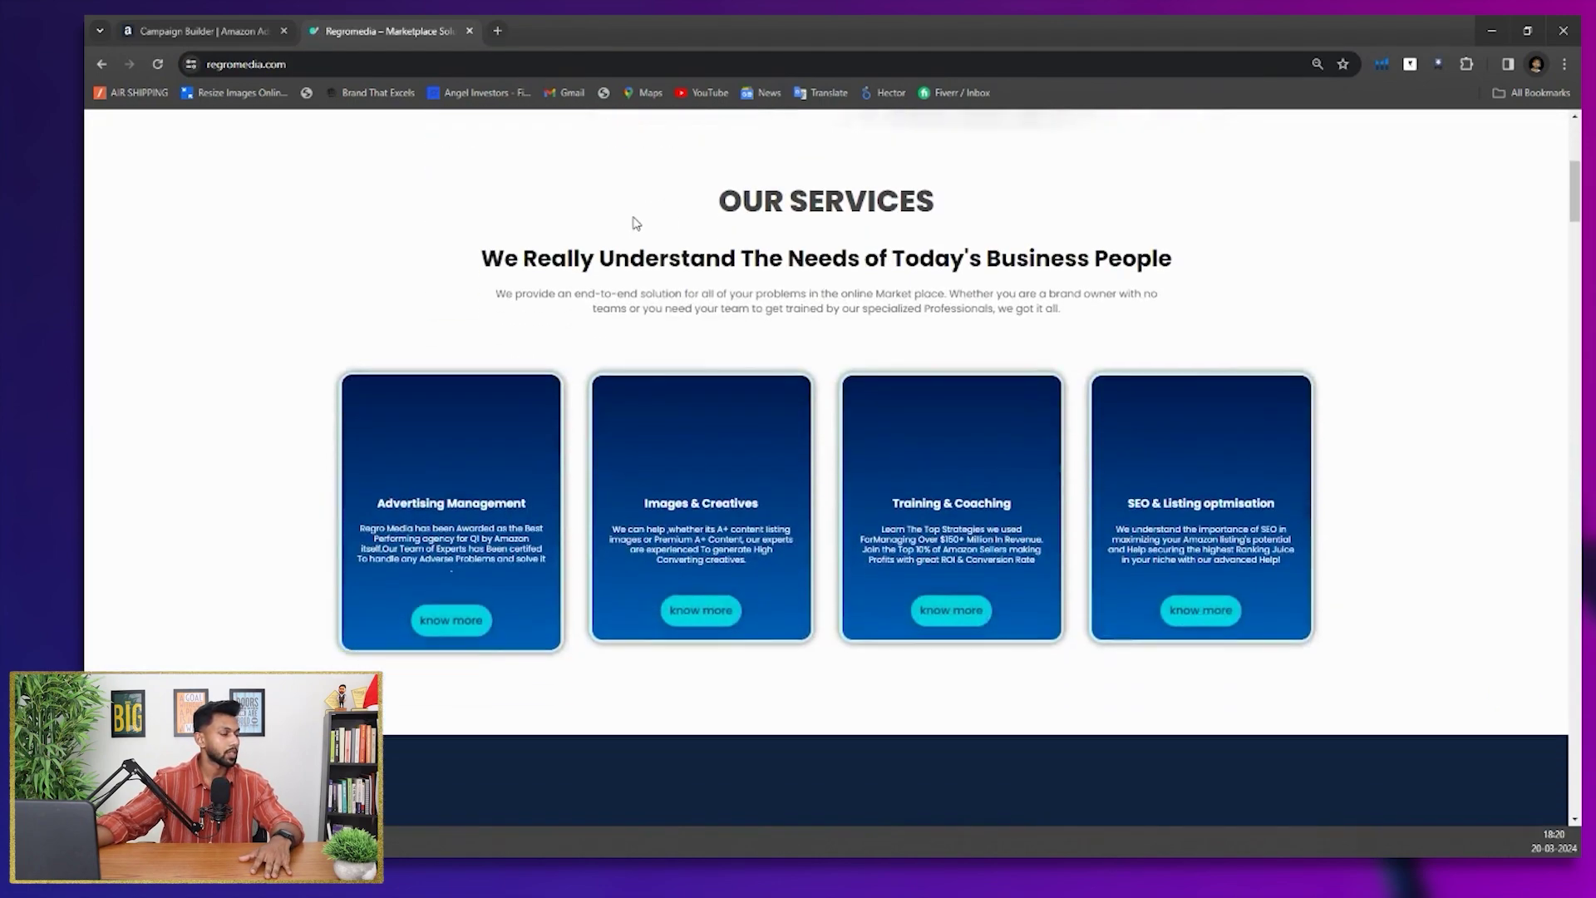
scroll(633, 223, "down", 3)
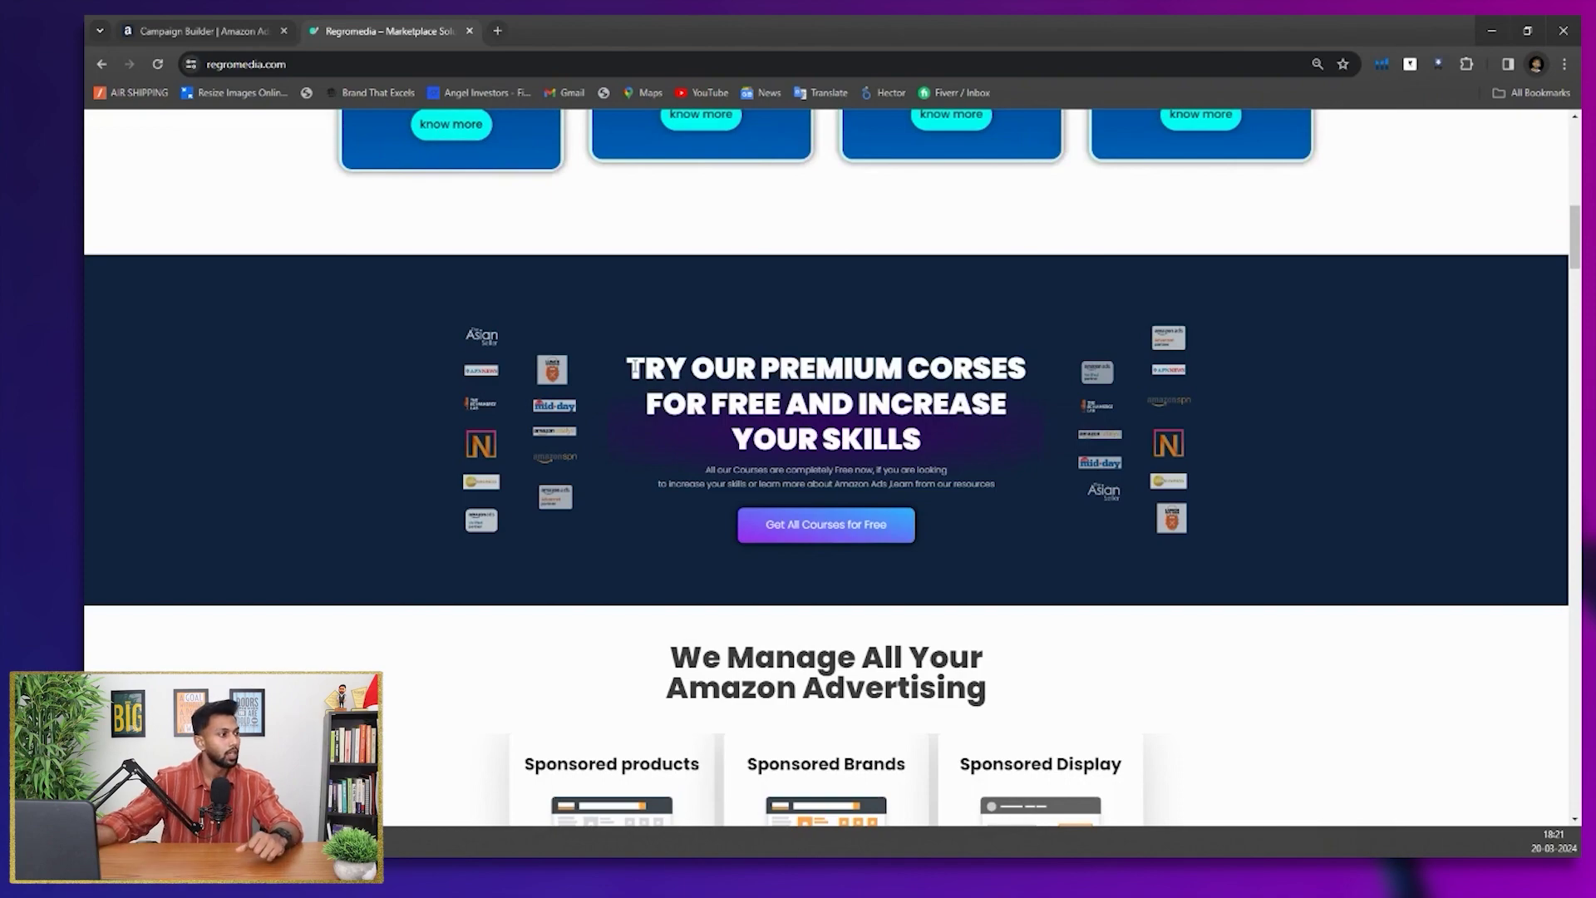
scroll(529, 450, "up", 10)
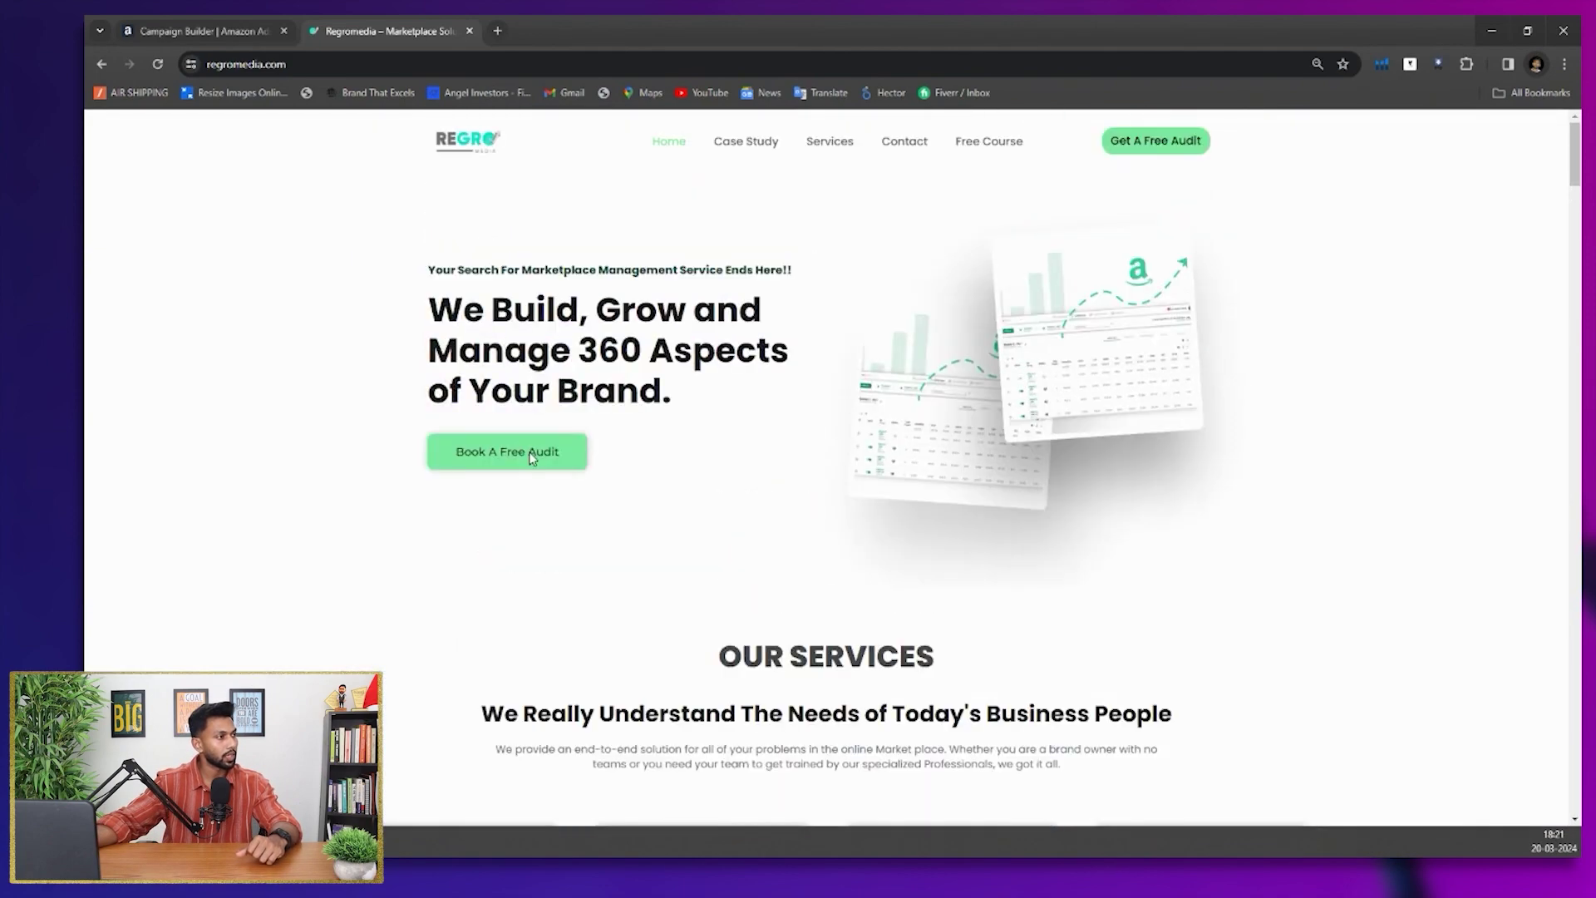
scroll(529, 455, "down", 10)
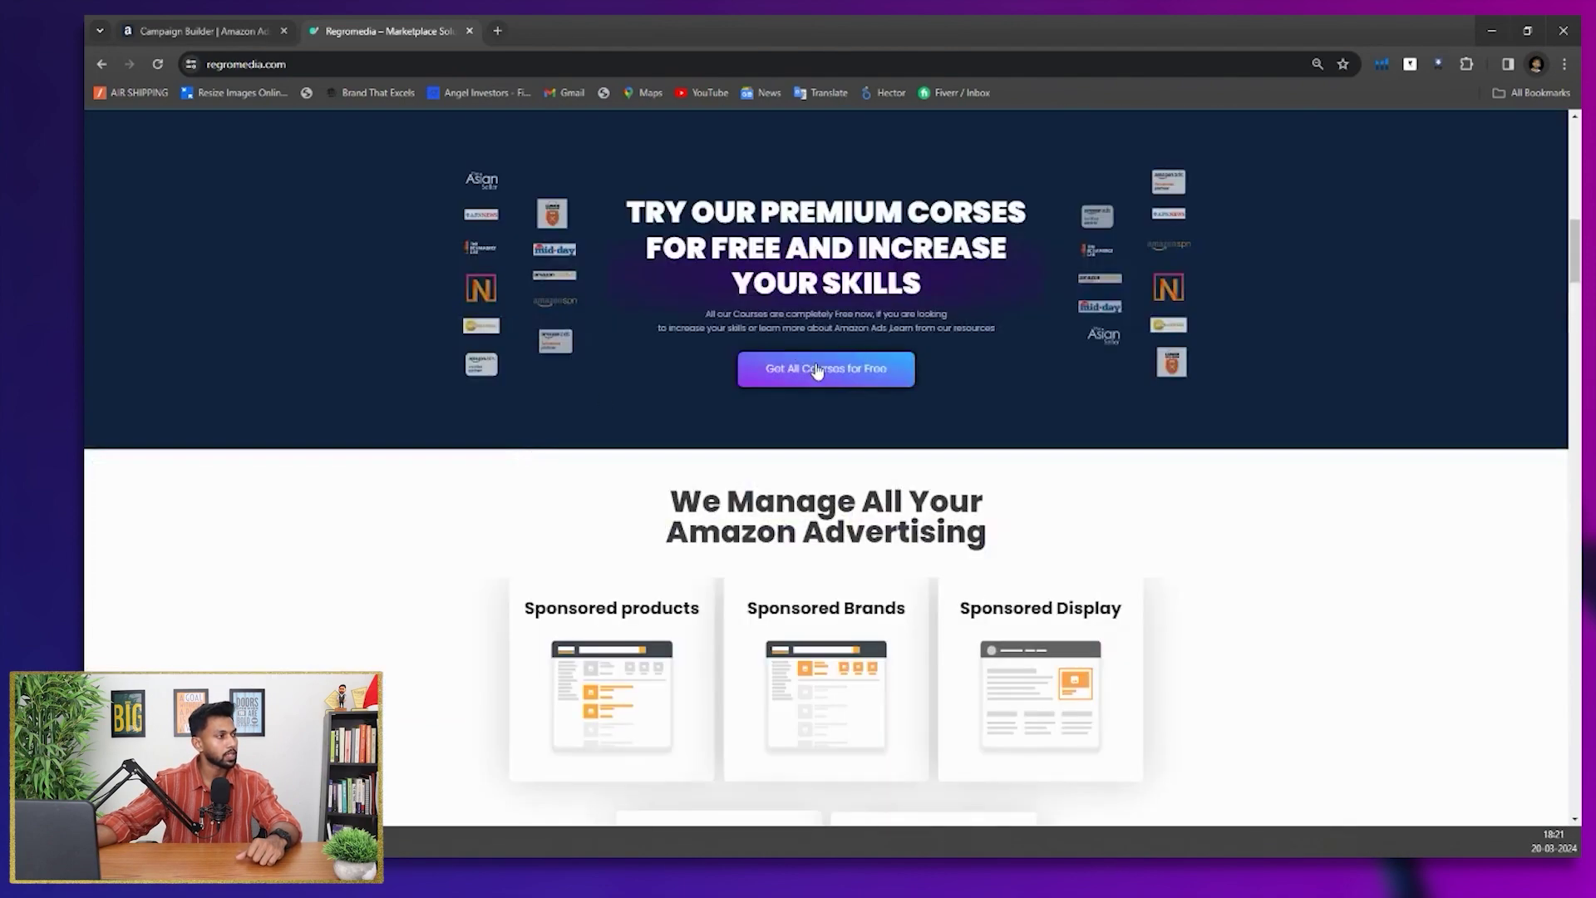
Open the page with all free courses, examine the offered Amazon courses, and return to the Campaign Builder page
left_click(822, 373)
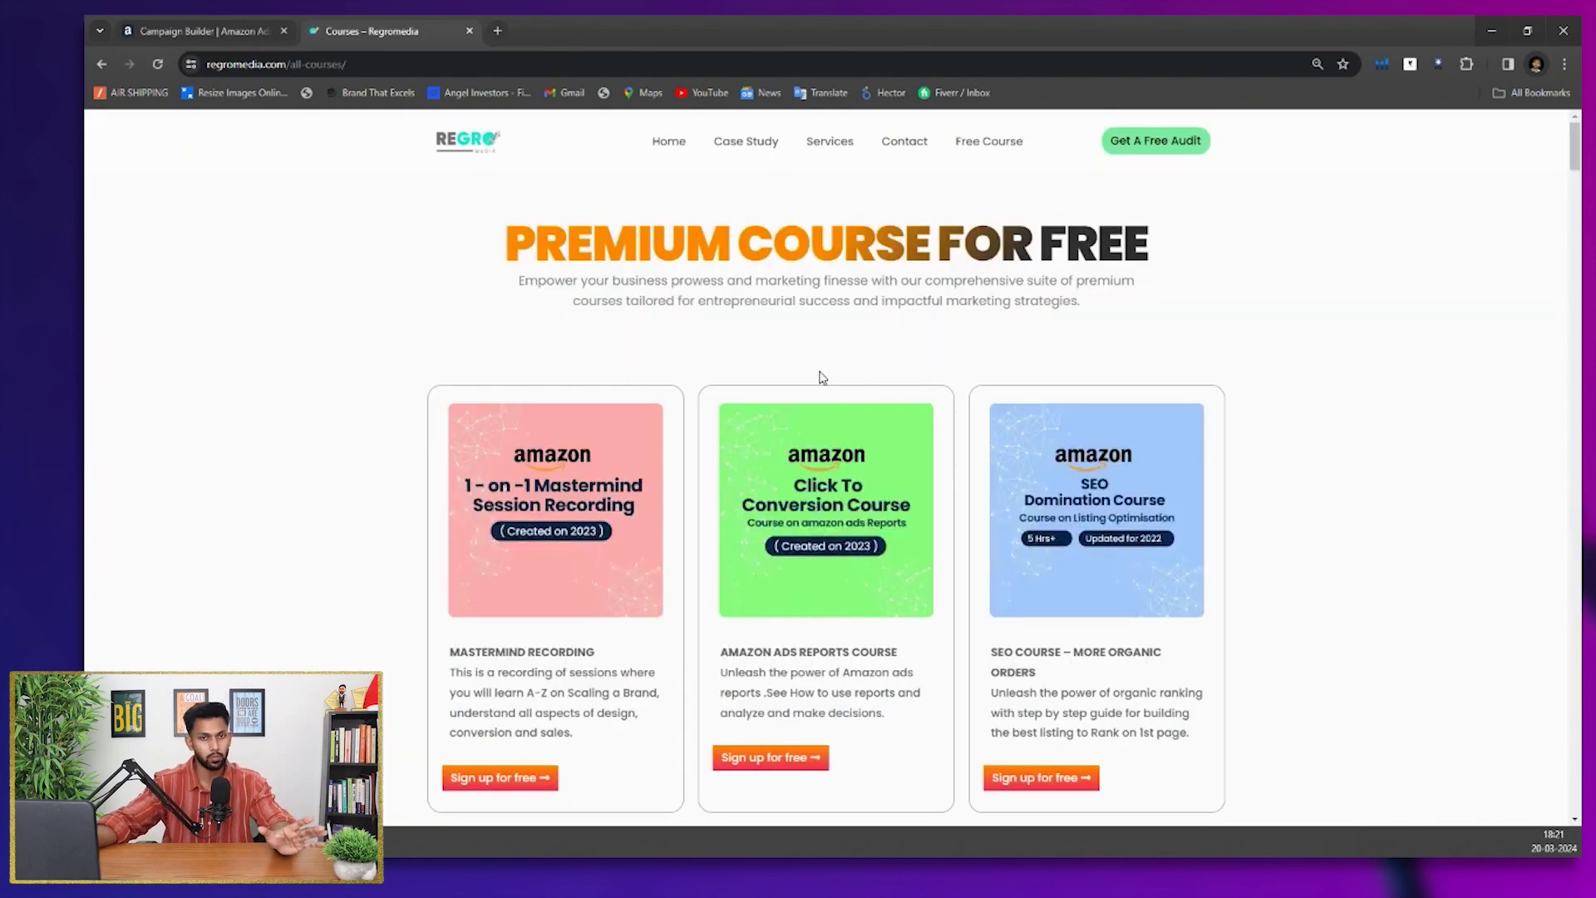
scroll(822, 376, "down", 1)
scroll(822, 376, "down", 1)
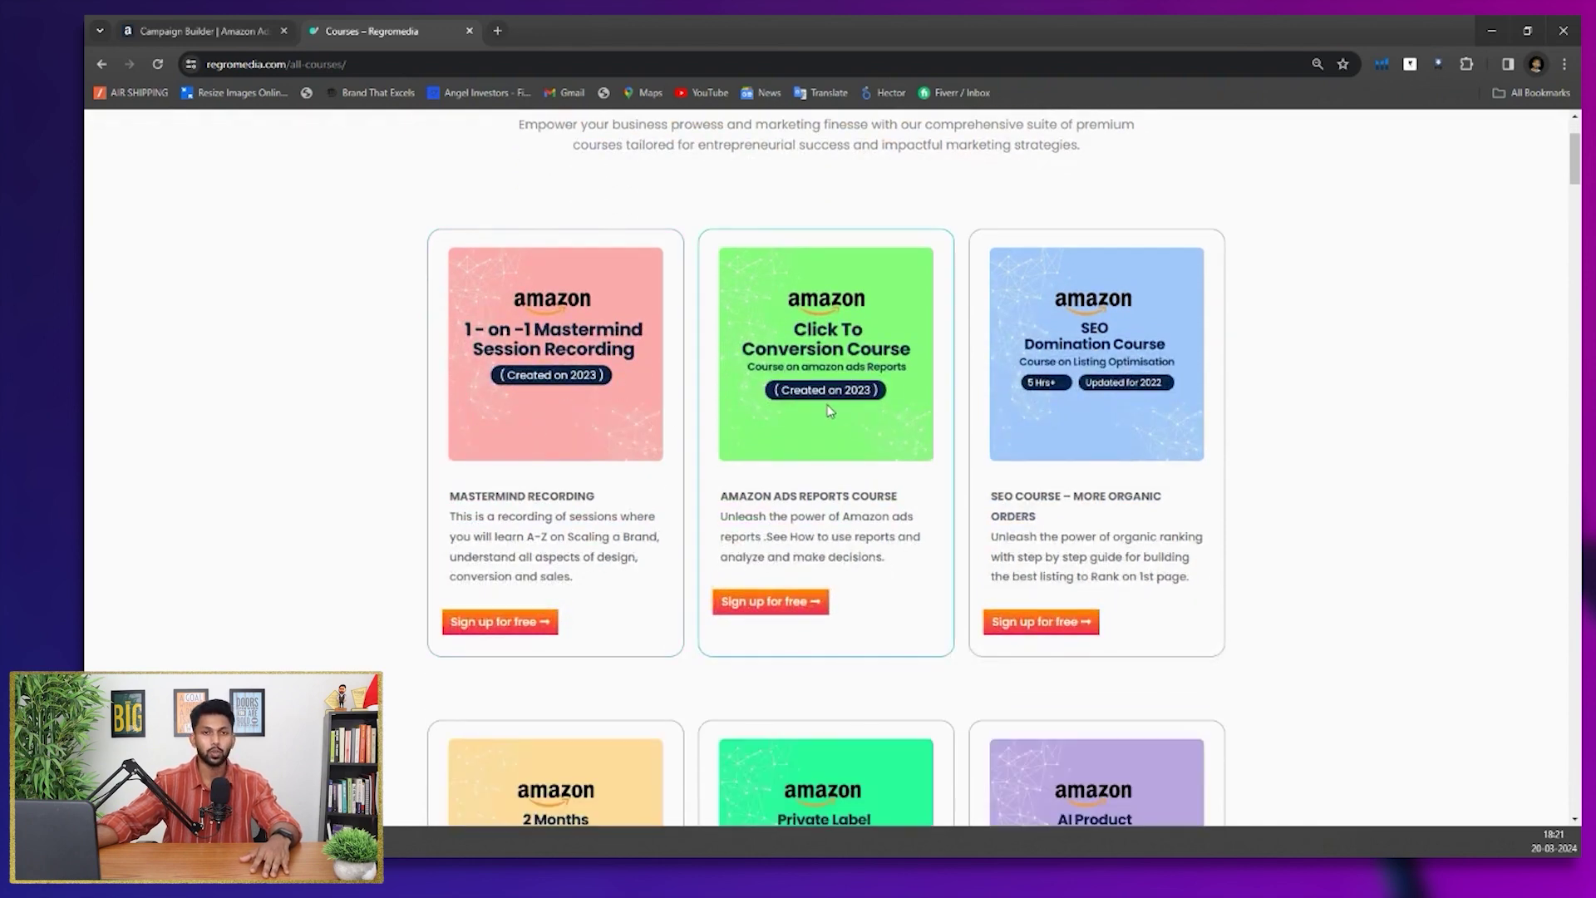
scroll(829, 409, "down", 4)
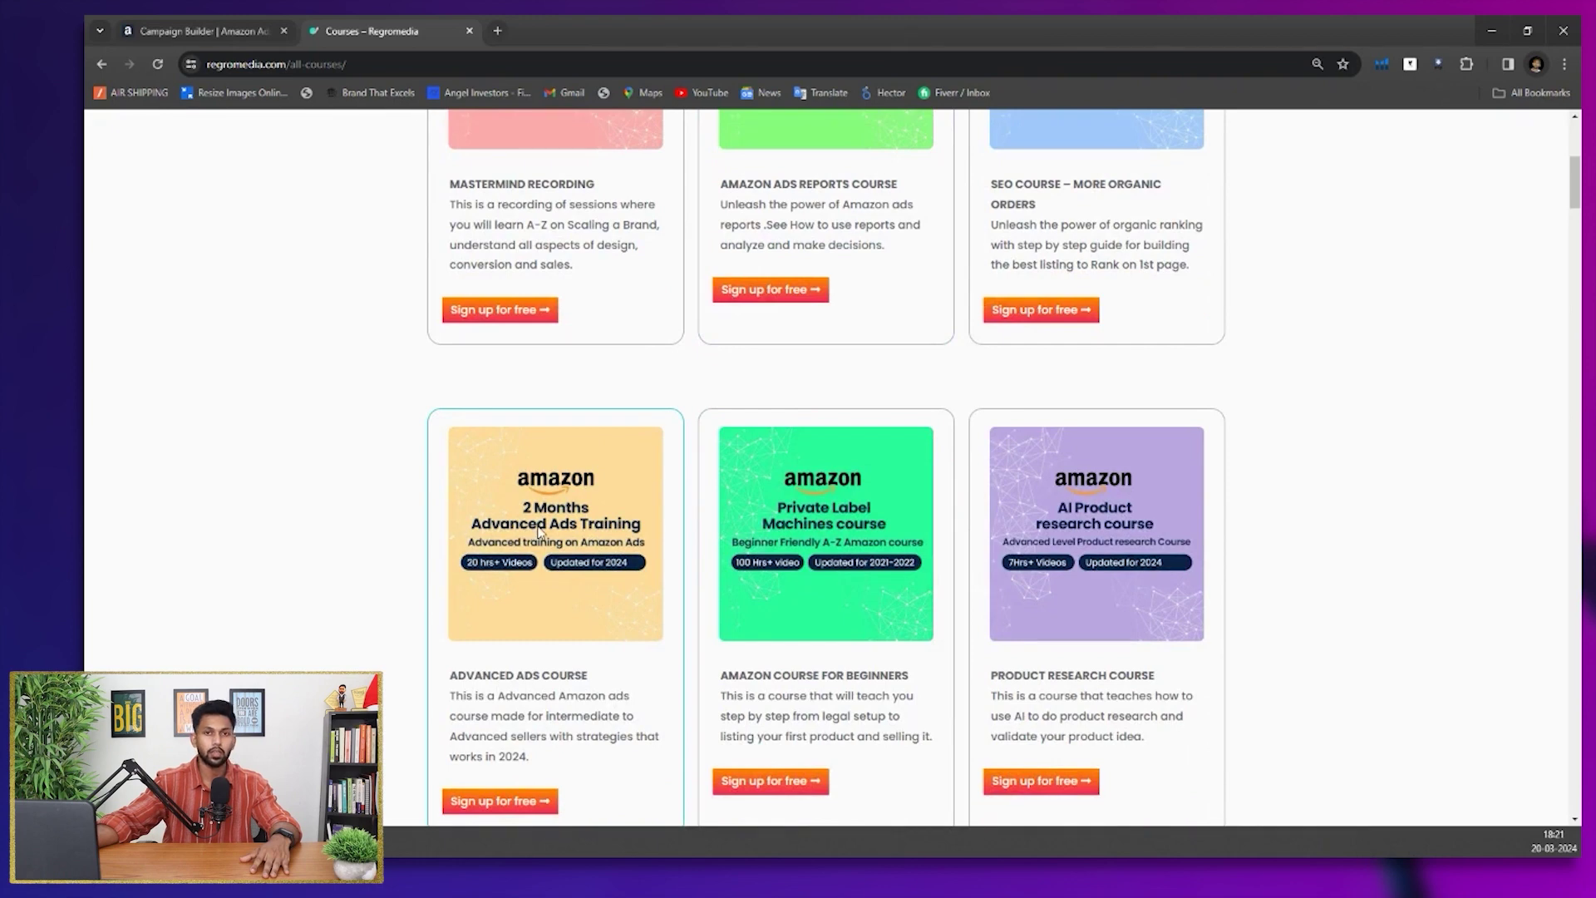
scroll(538, 532, "down", 2)
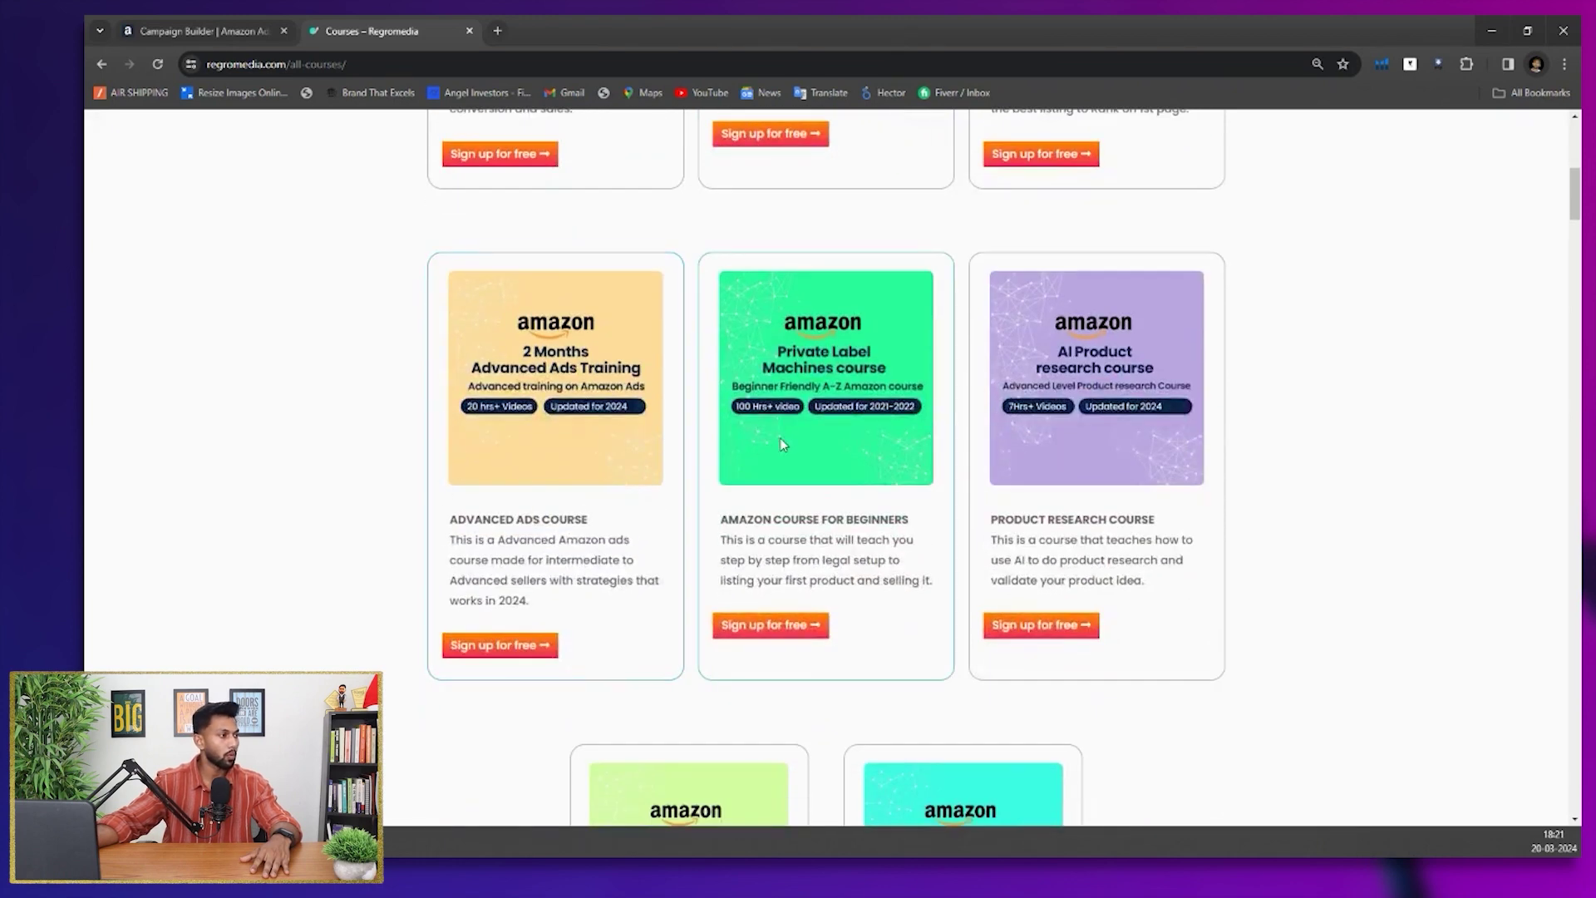
scroll(1008, 456, "down", 3)
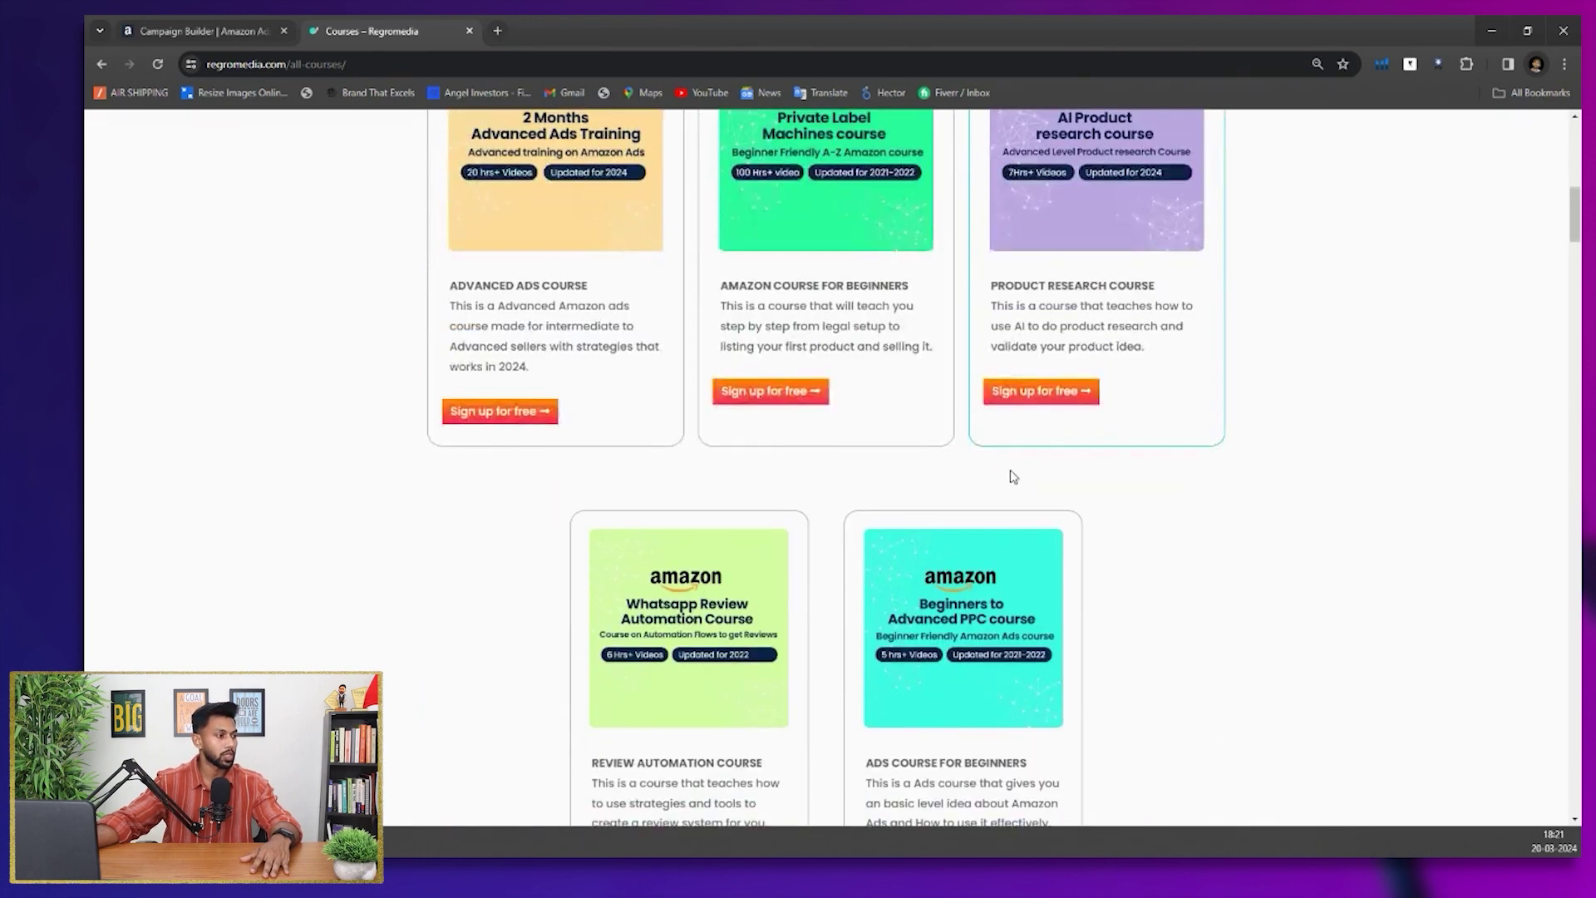
scroll(777, 633, "down", 1)
scroll(522, 576, "up", 3)
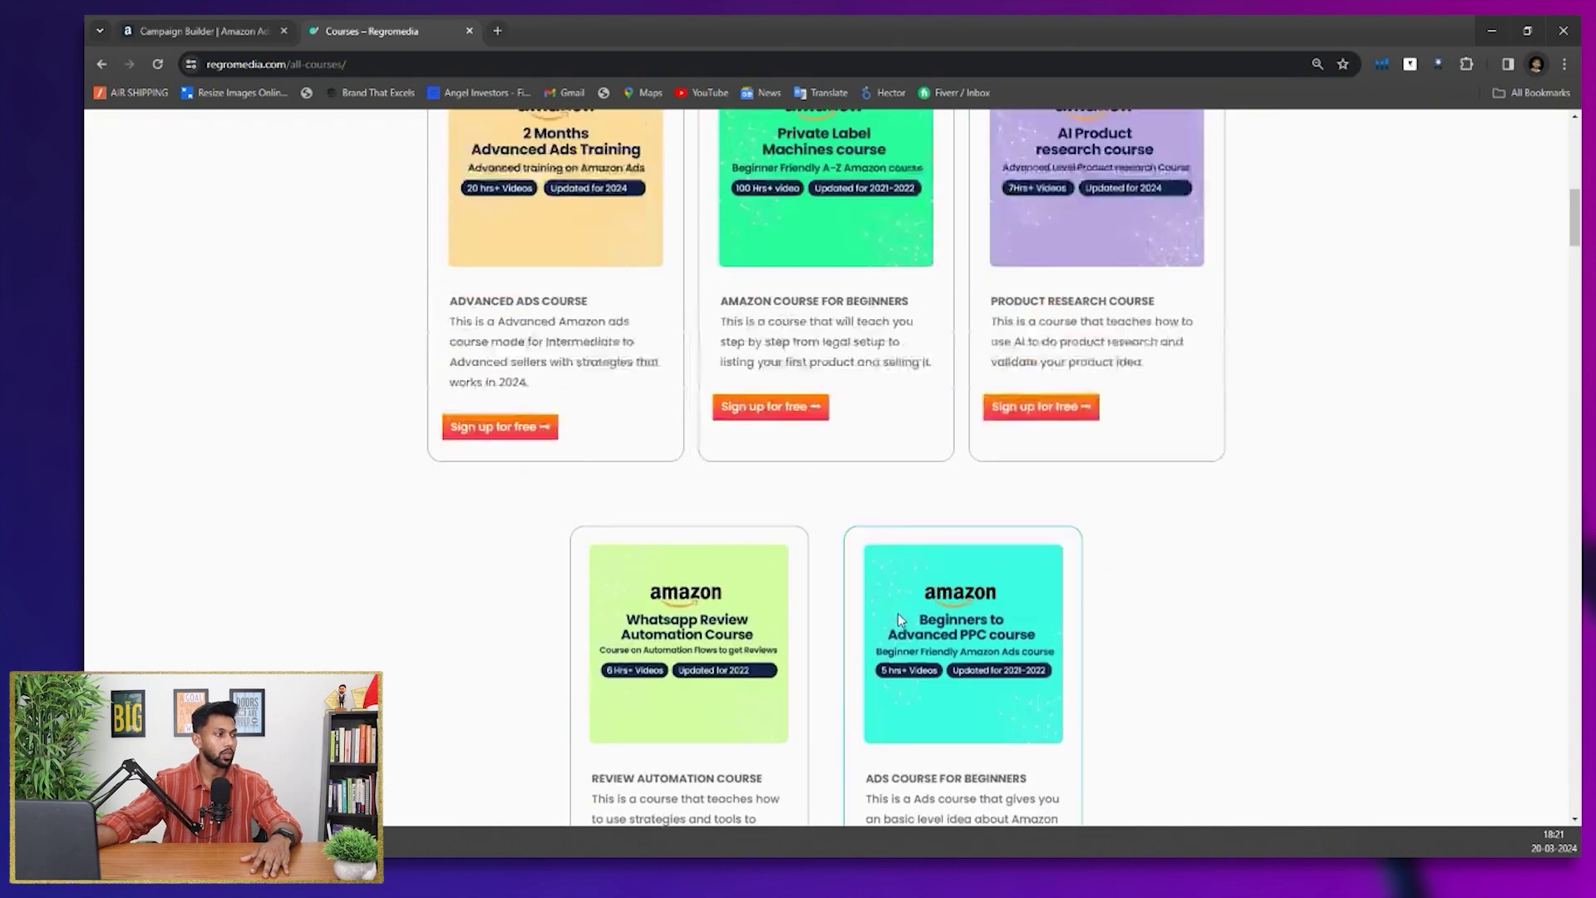
scroll(624, 561, "down", 3)
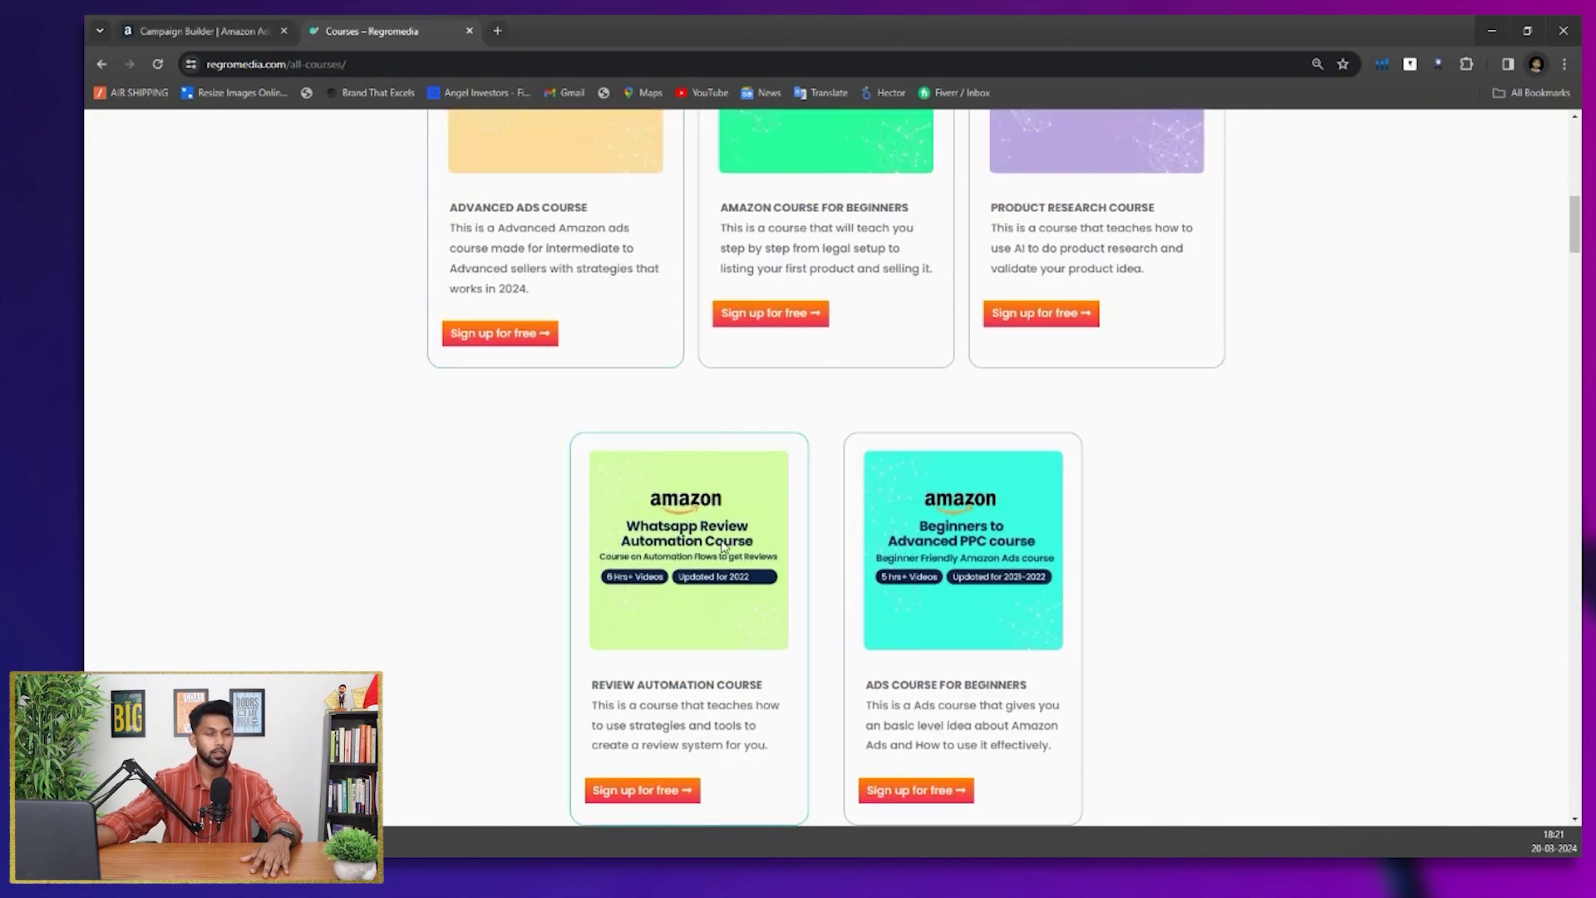
scroll(723, 545, "up", 1)
scroll(640, 544, "up", 3)
scroll(533, 531, "up", 4)
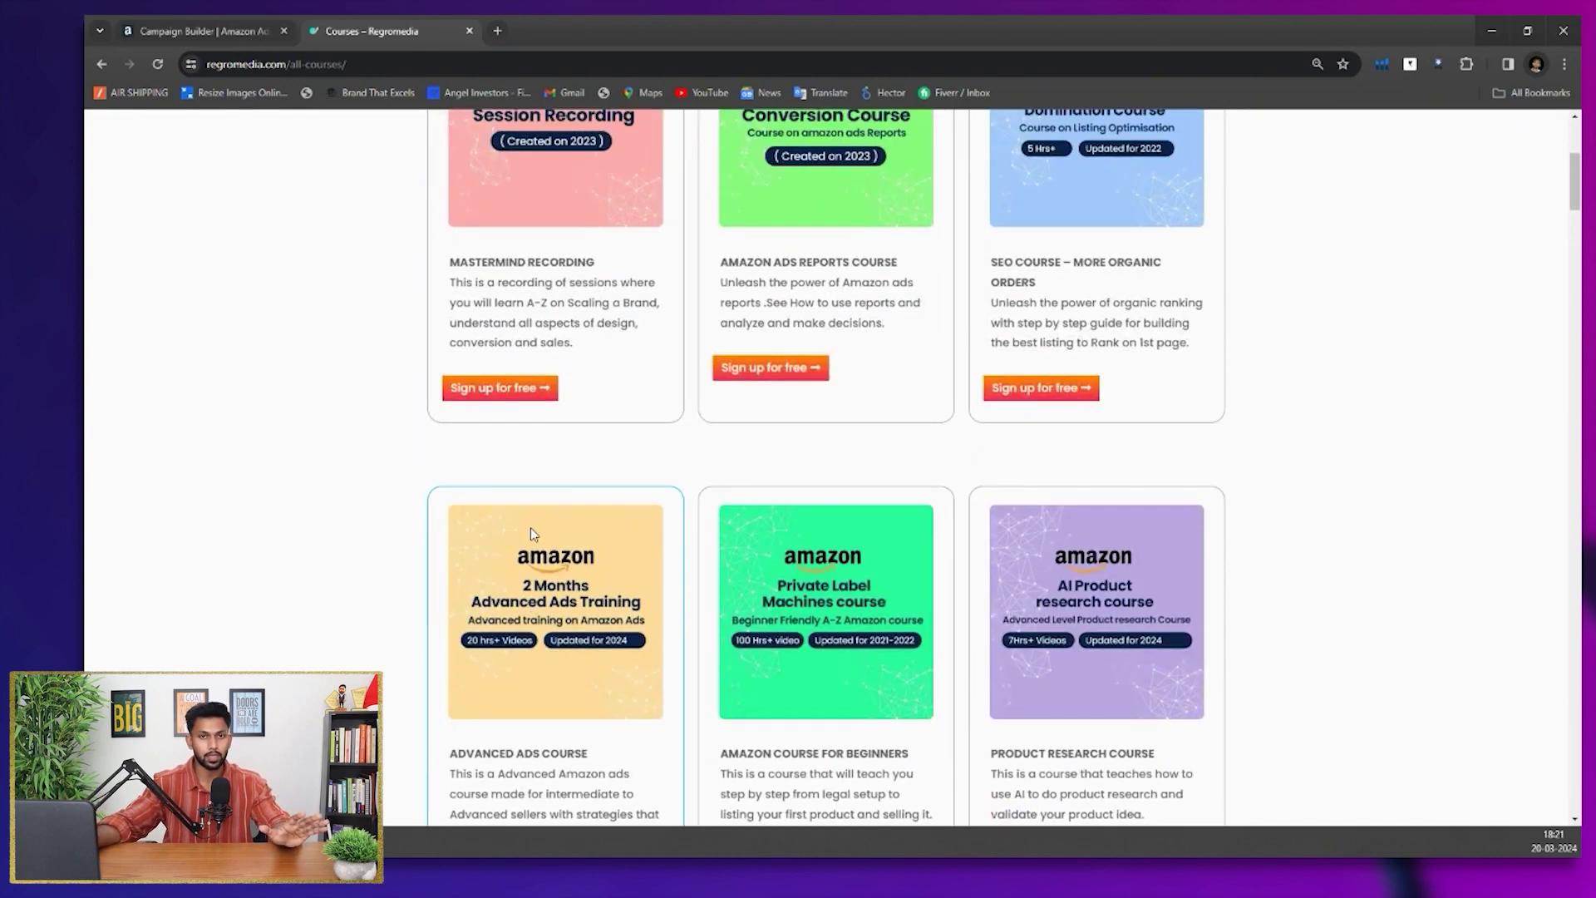
scroll(531, 527, "up", 4)
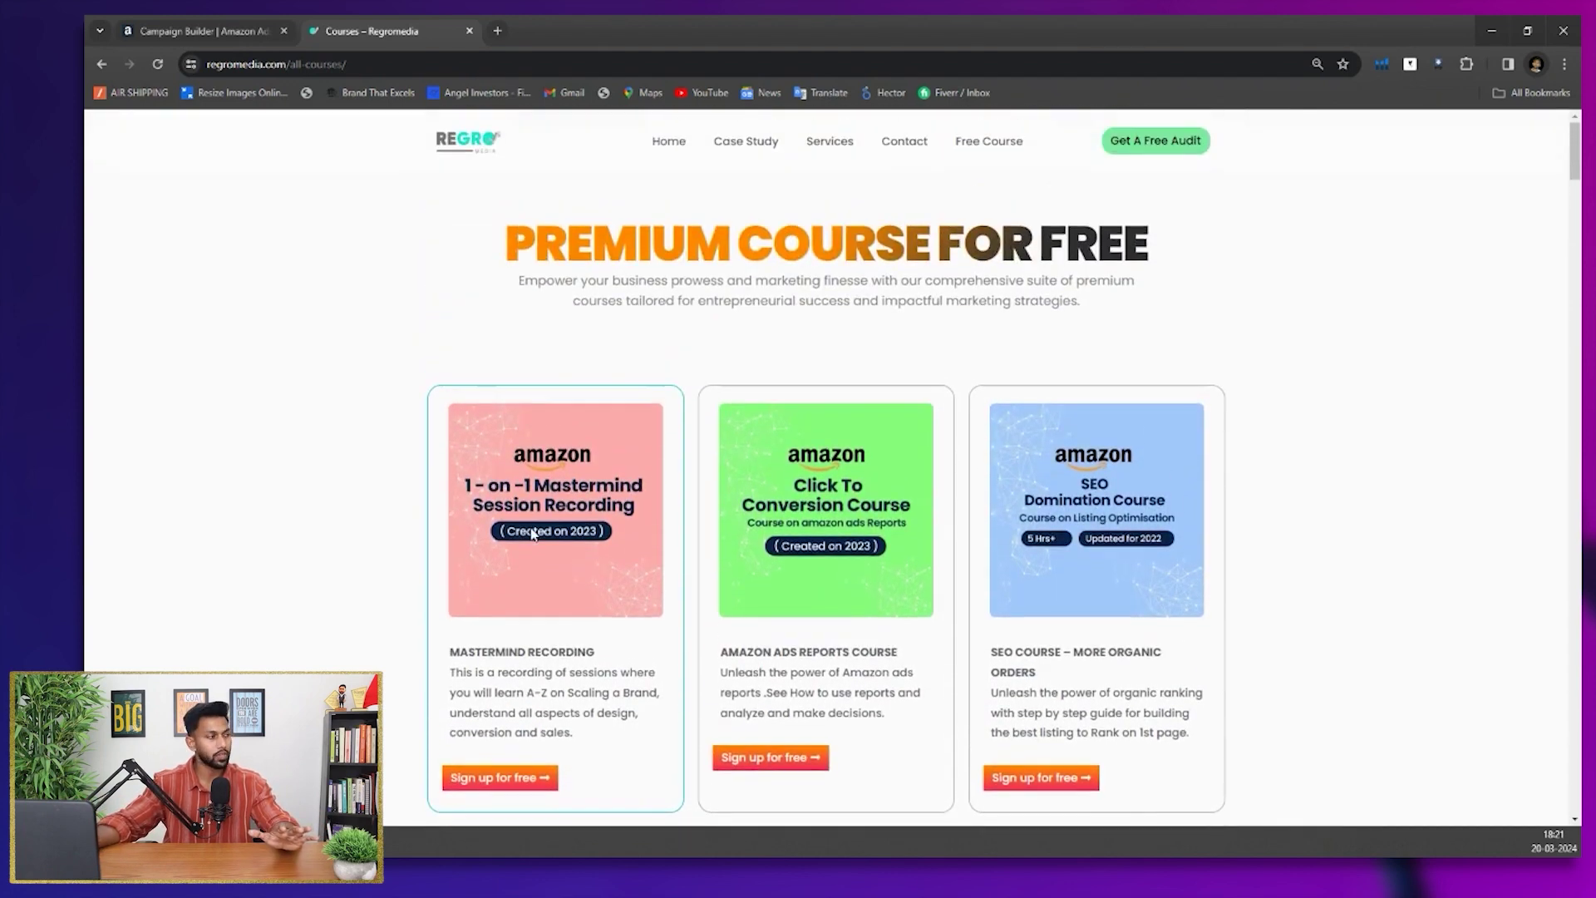
scroll(532, 527, "up", 1)
left_click(225, 31)
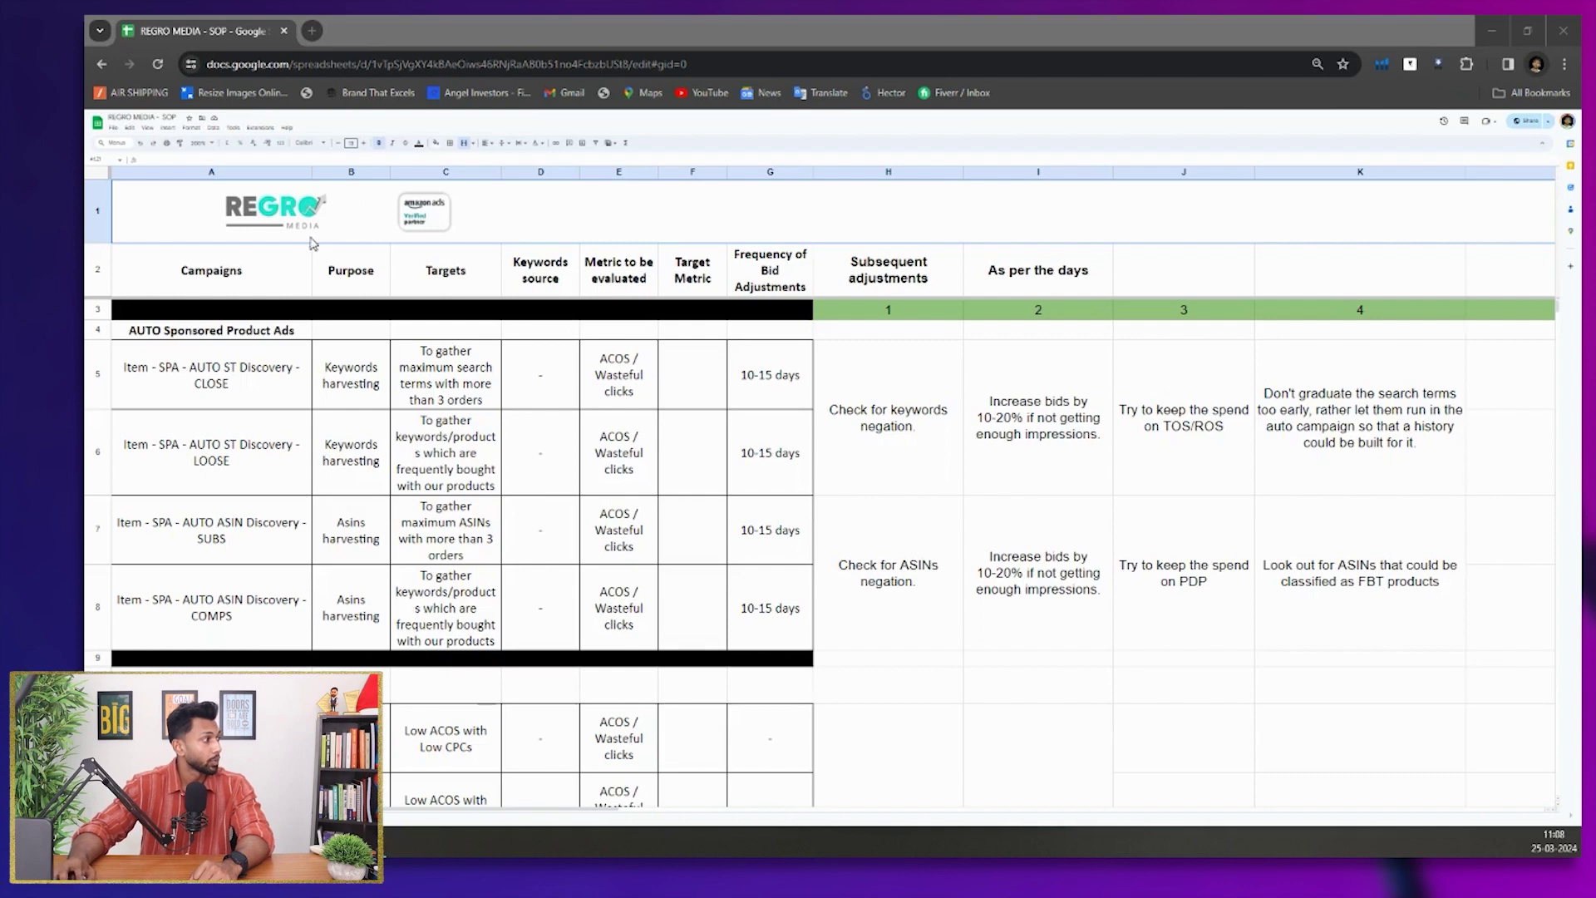
In the REGRO MEDIA - SOP Google Sheets spreadsheet, examine the column headings from Campaigns through Subsequent adjustments
left_click(227, 276)
left_click(228, 276)
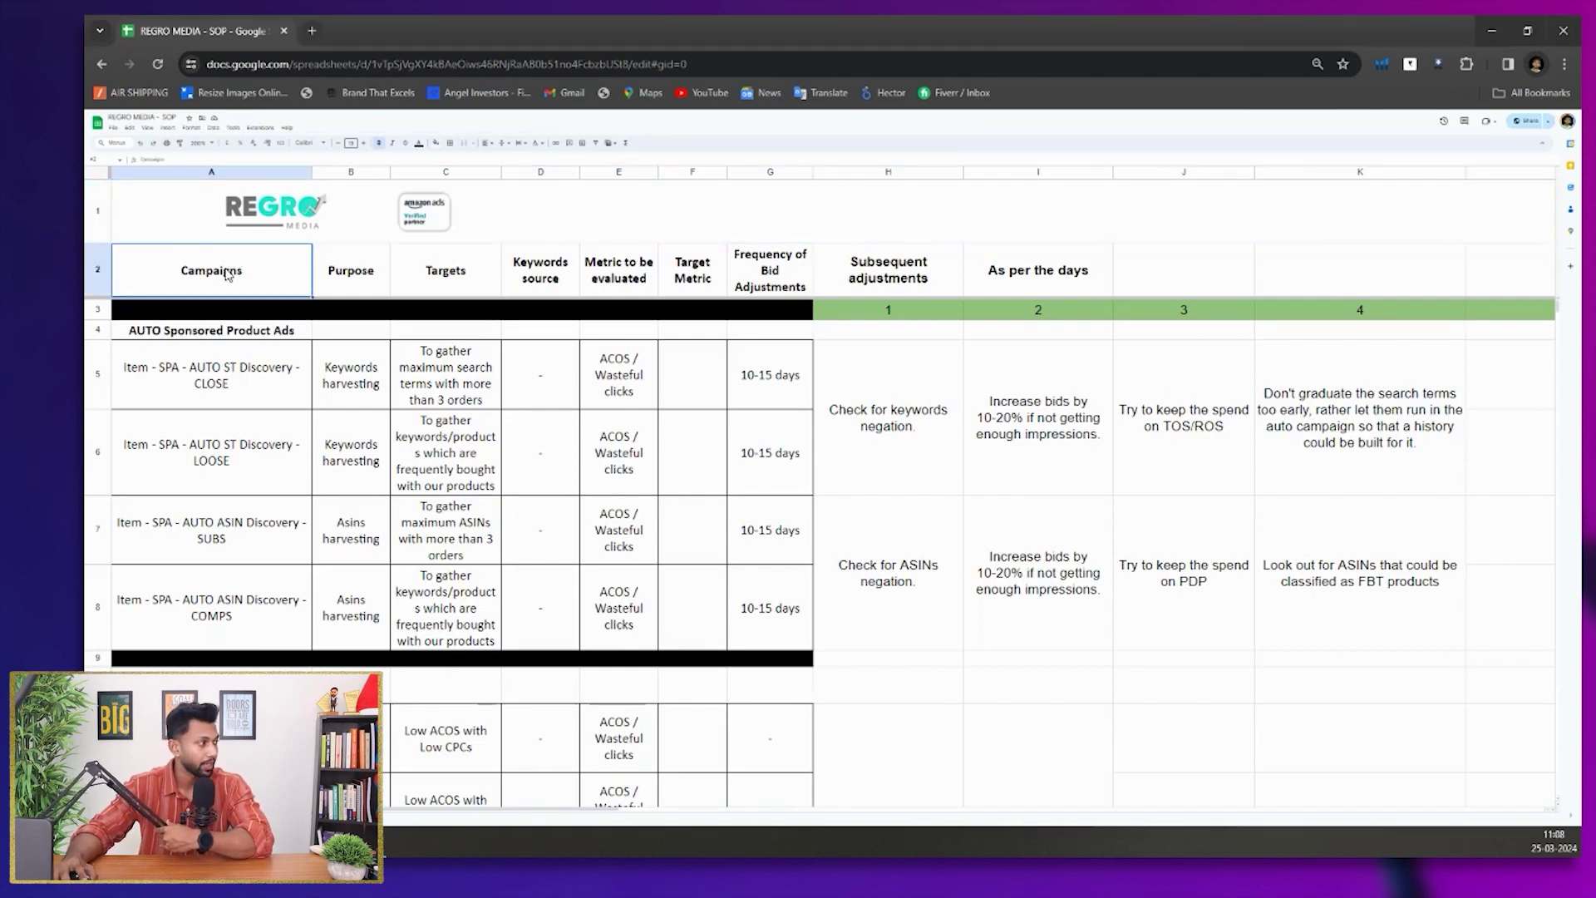
left_click(366, 280)
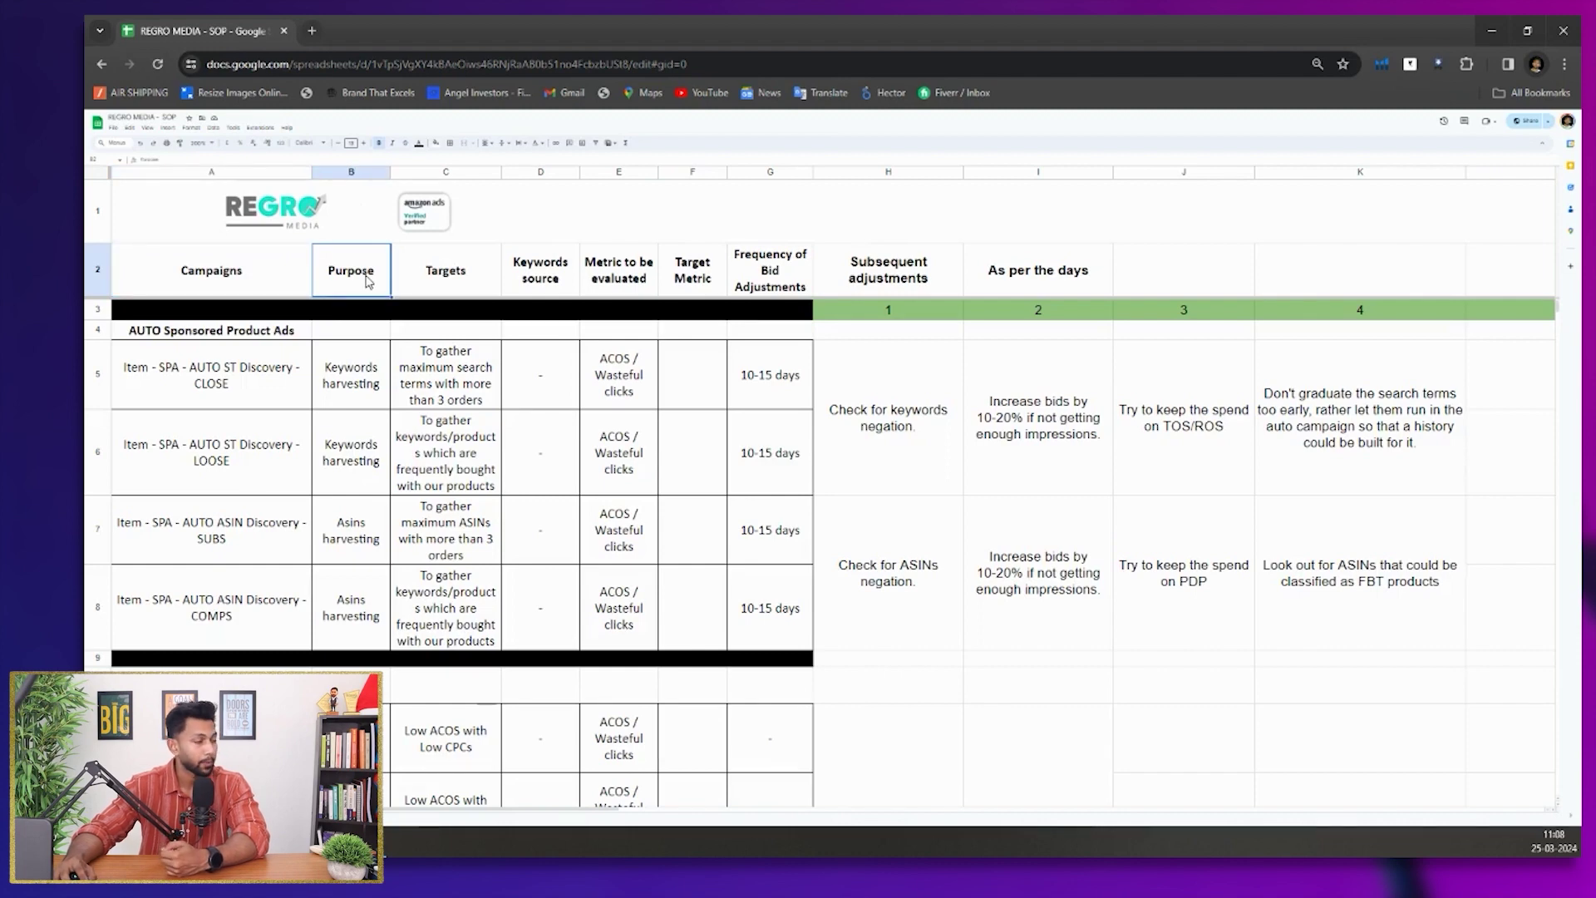
left_click(427, 281)
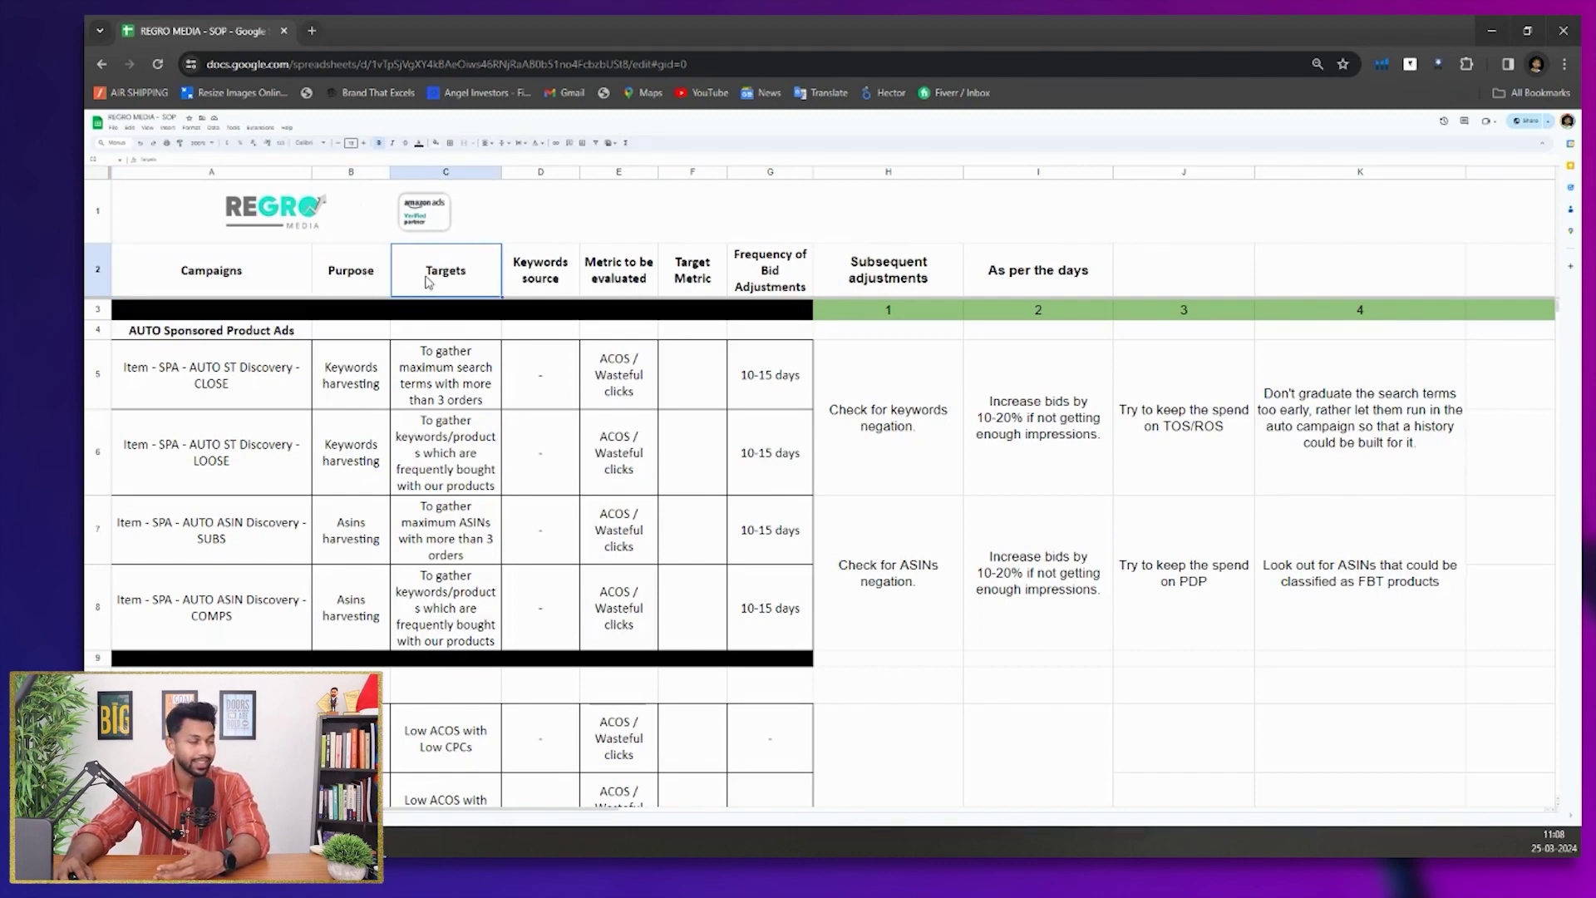
left_click(541, 281)
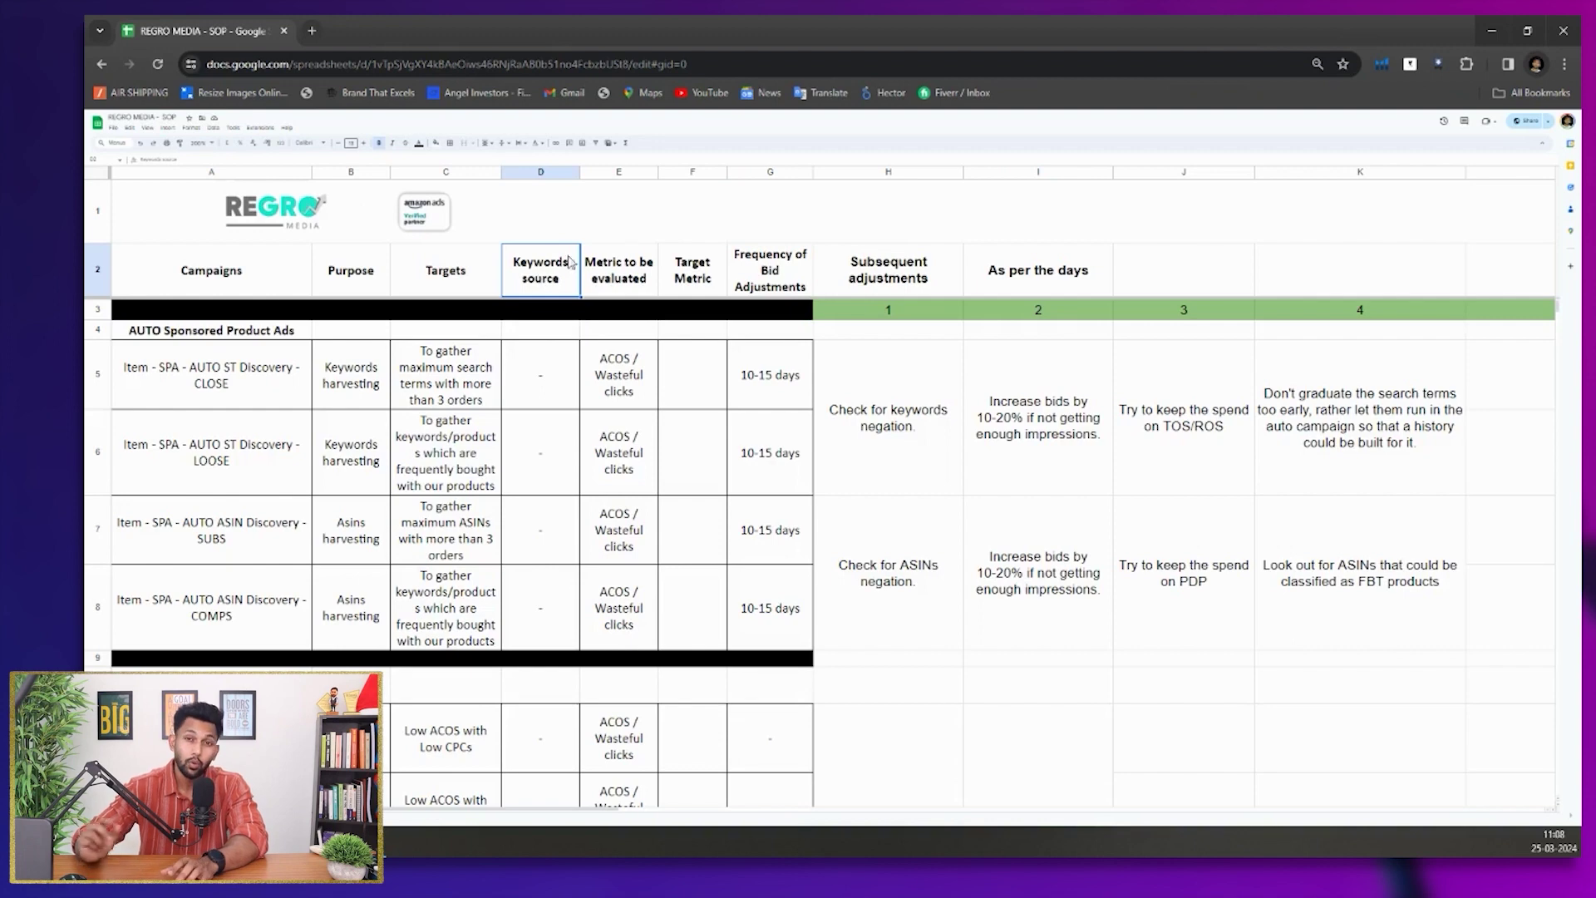
left_click(619, 265)
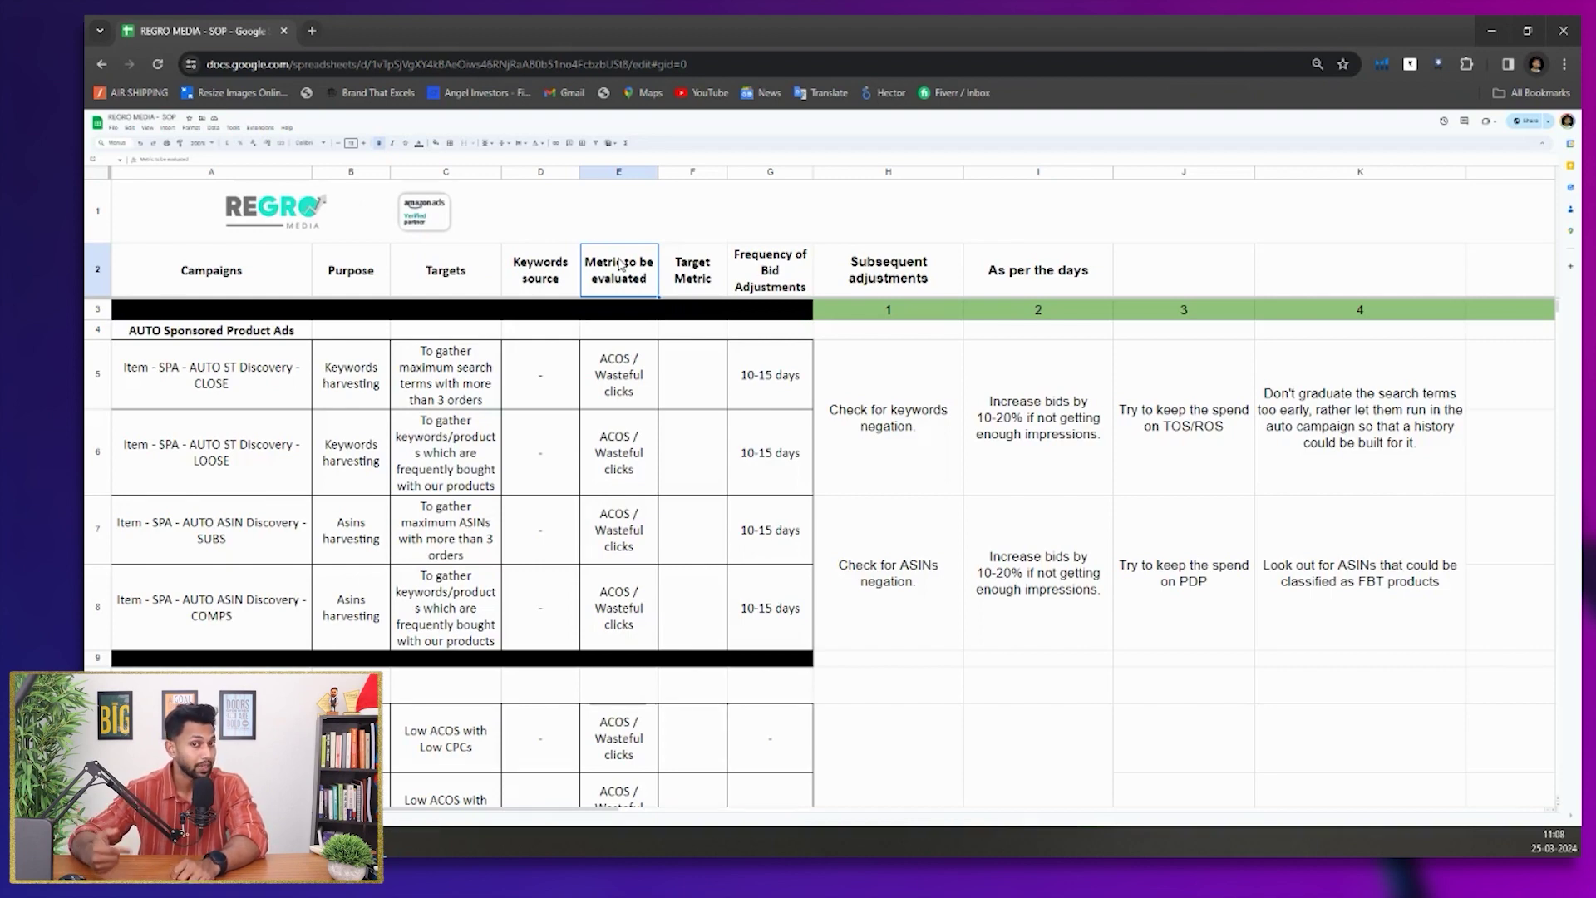
left_click(696, 285)
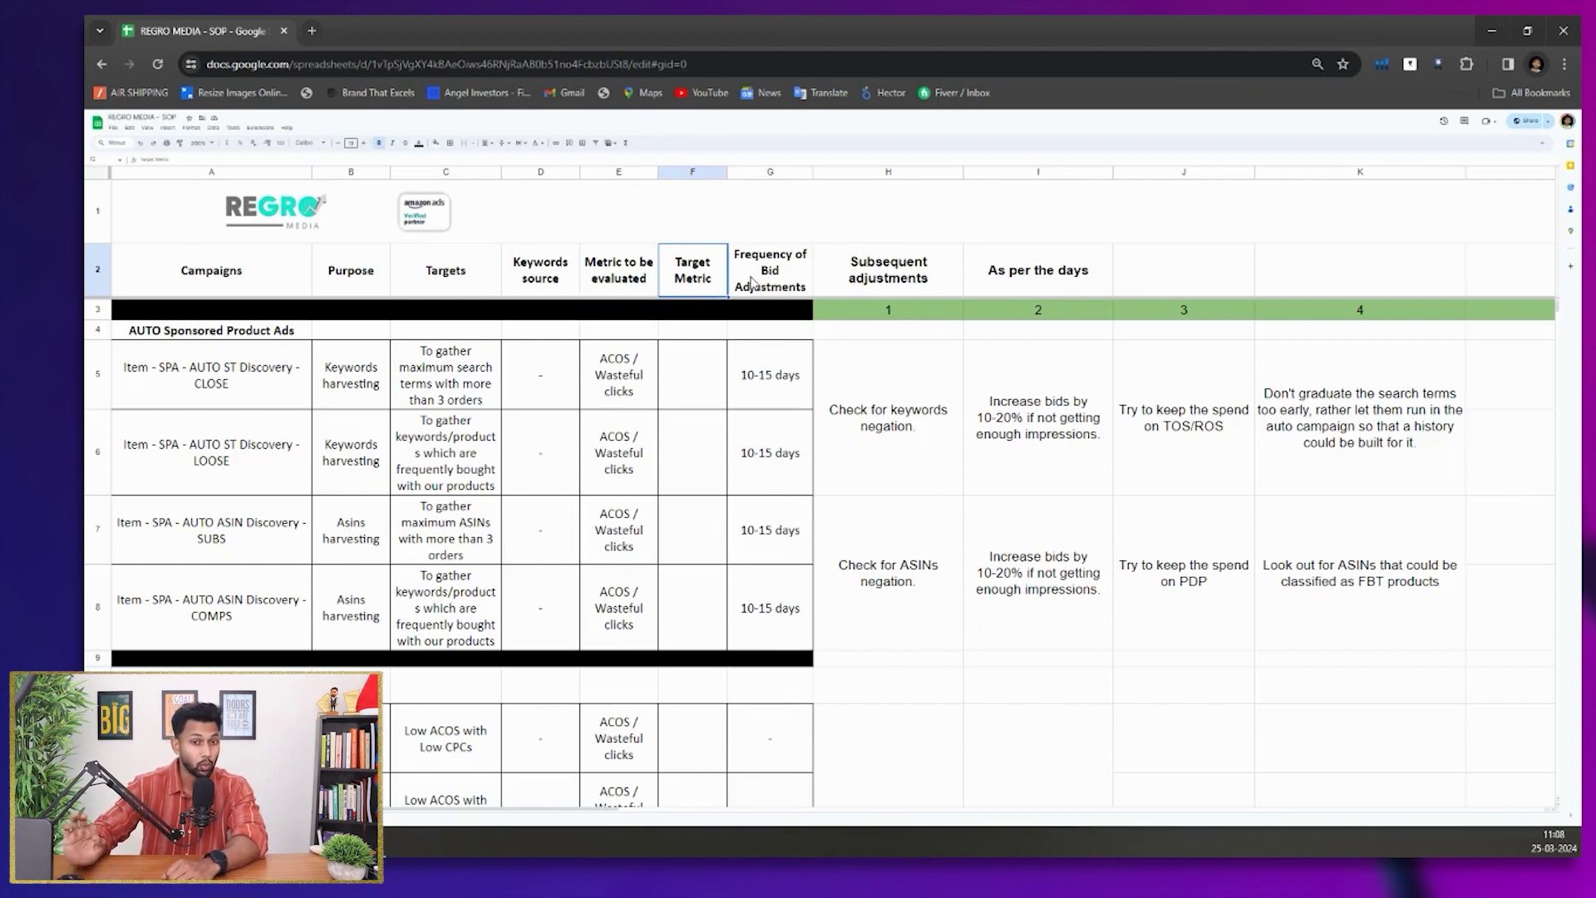
left_click(797, 276)
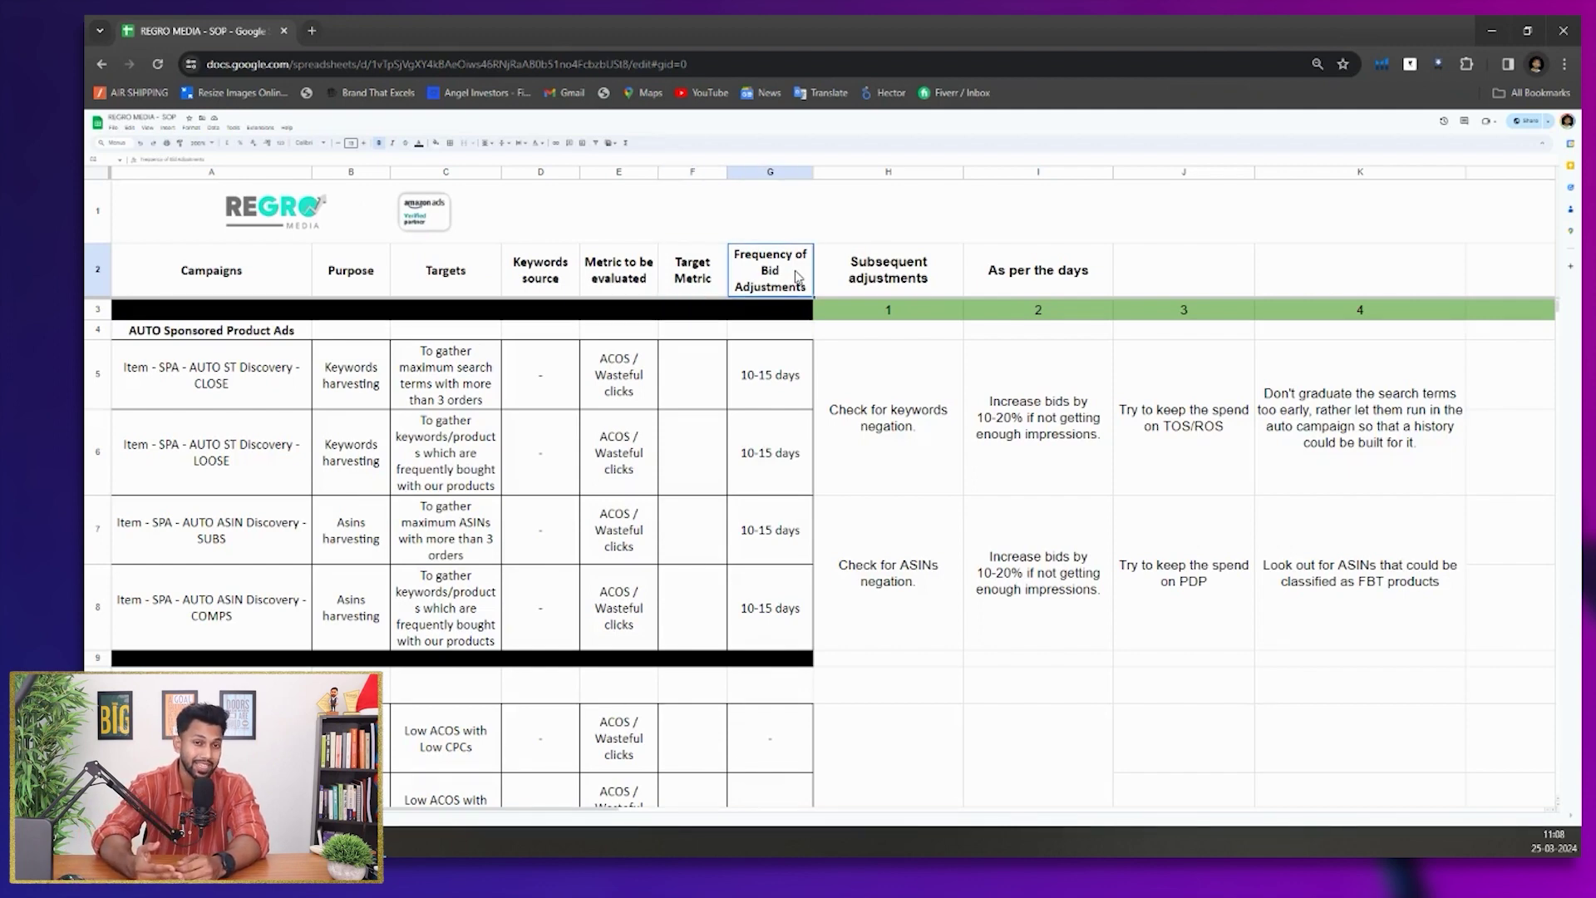
left_click(886, 270)
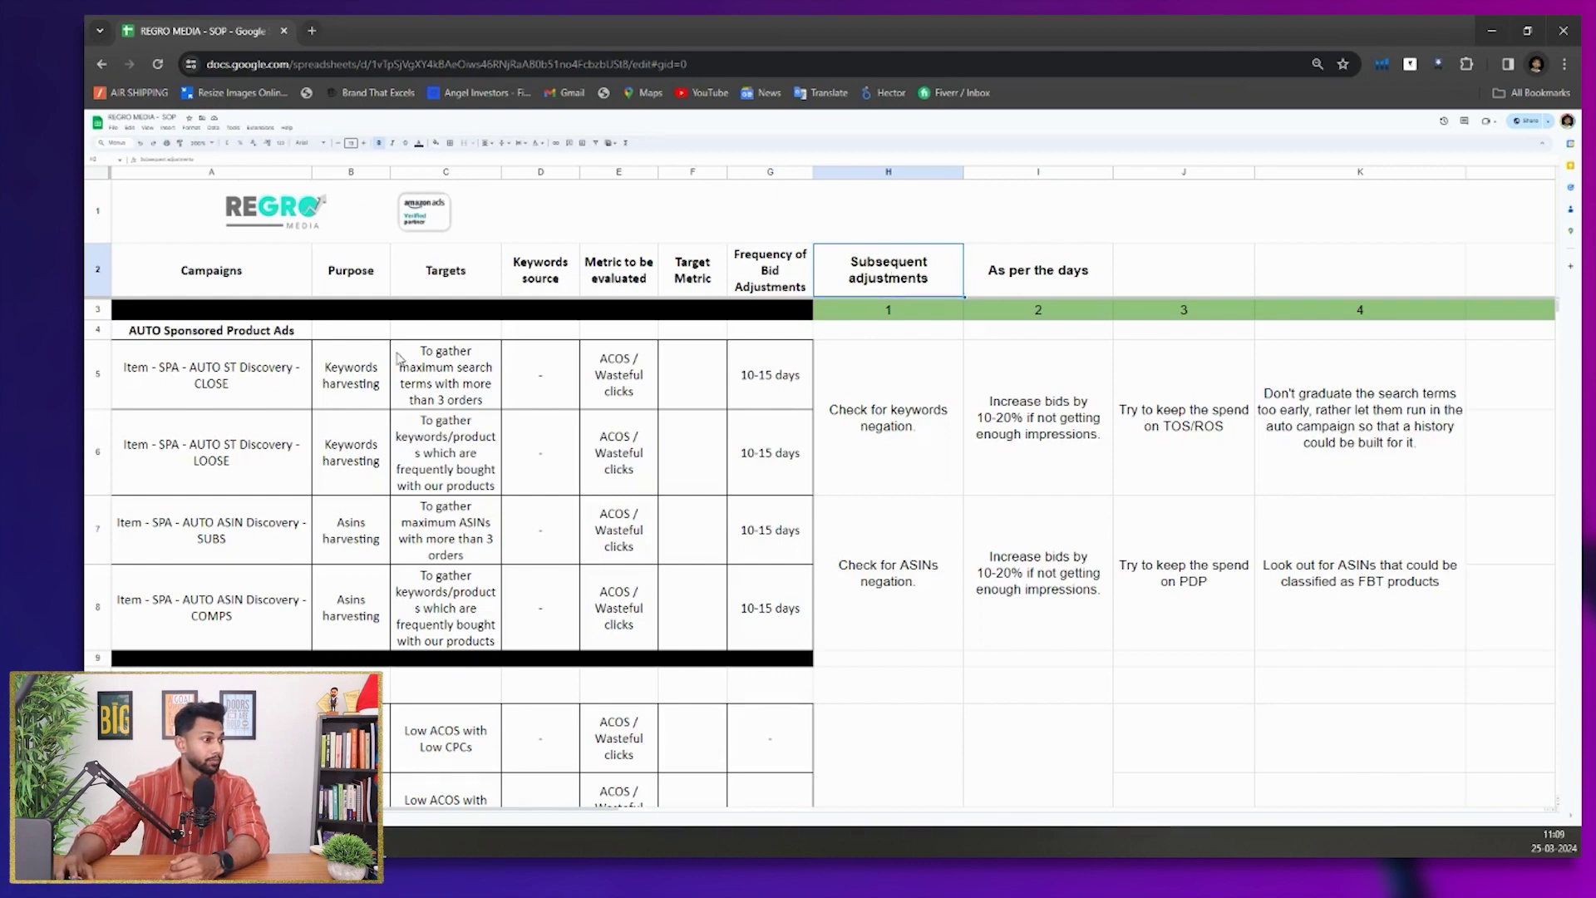
Under AUTO Sponsored Product Ads, examine the AUTO ST Discovery - CLOSE campaign's purpose, targets and metric to be evaluated
left_click(145, 378)
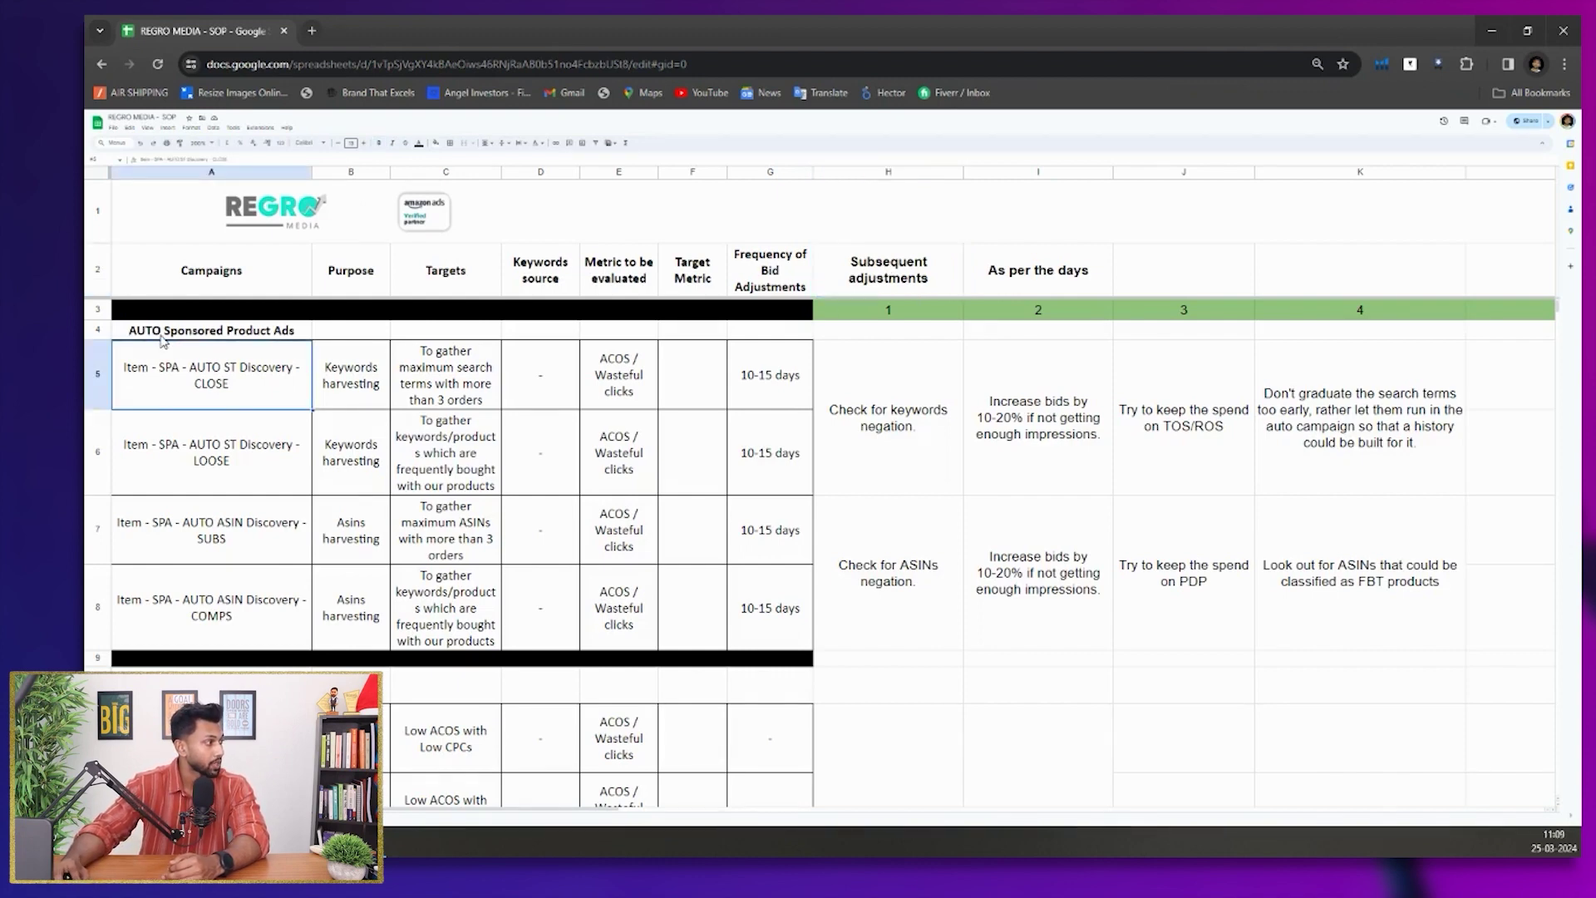
left_click(163, 337)
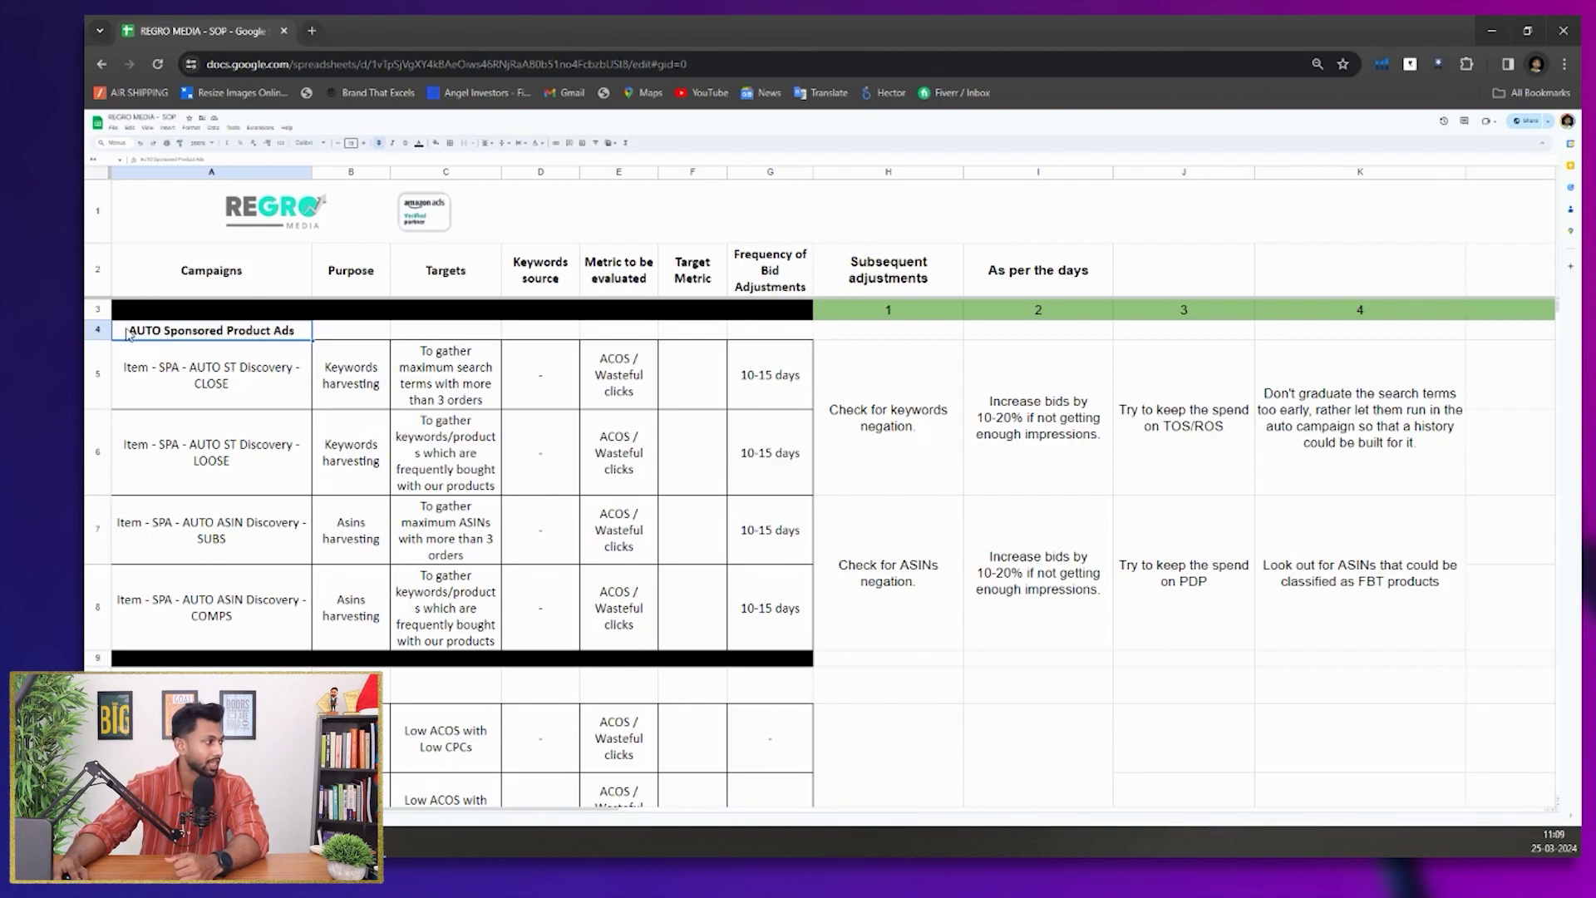
left_click(165, 389)
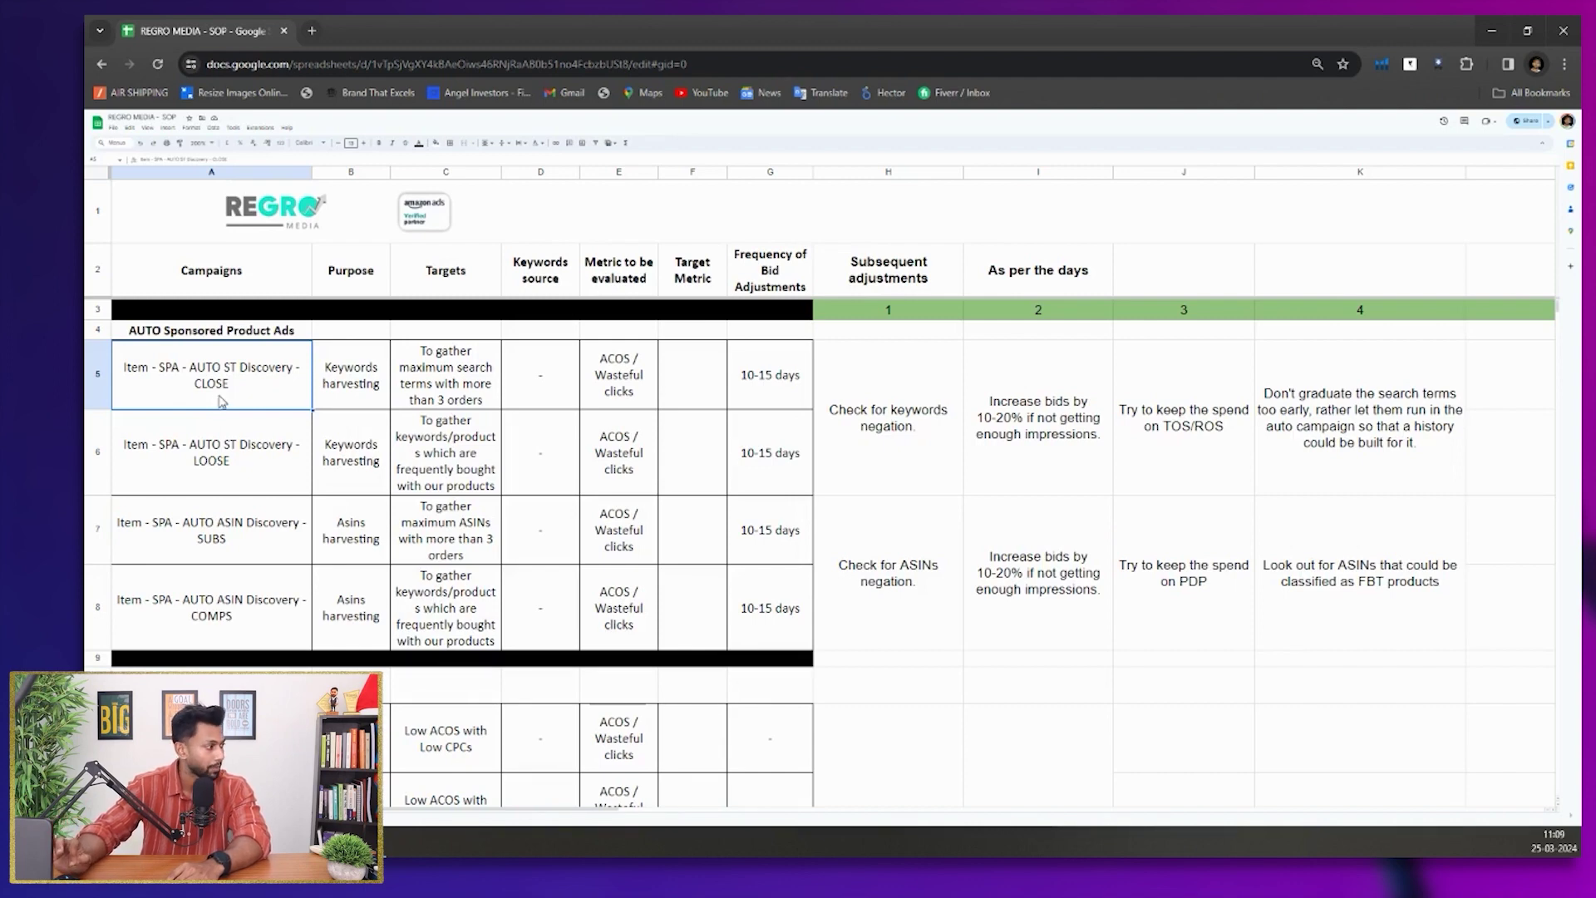
left_click(364, 376)
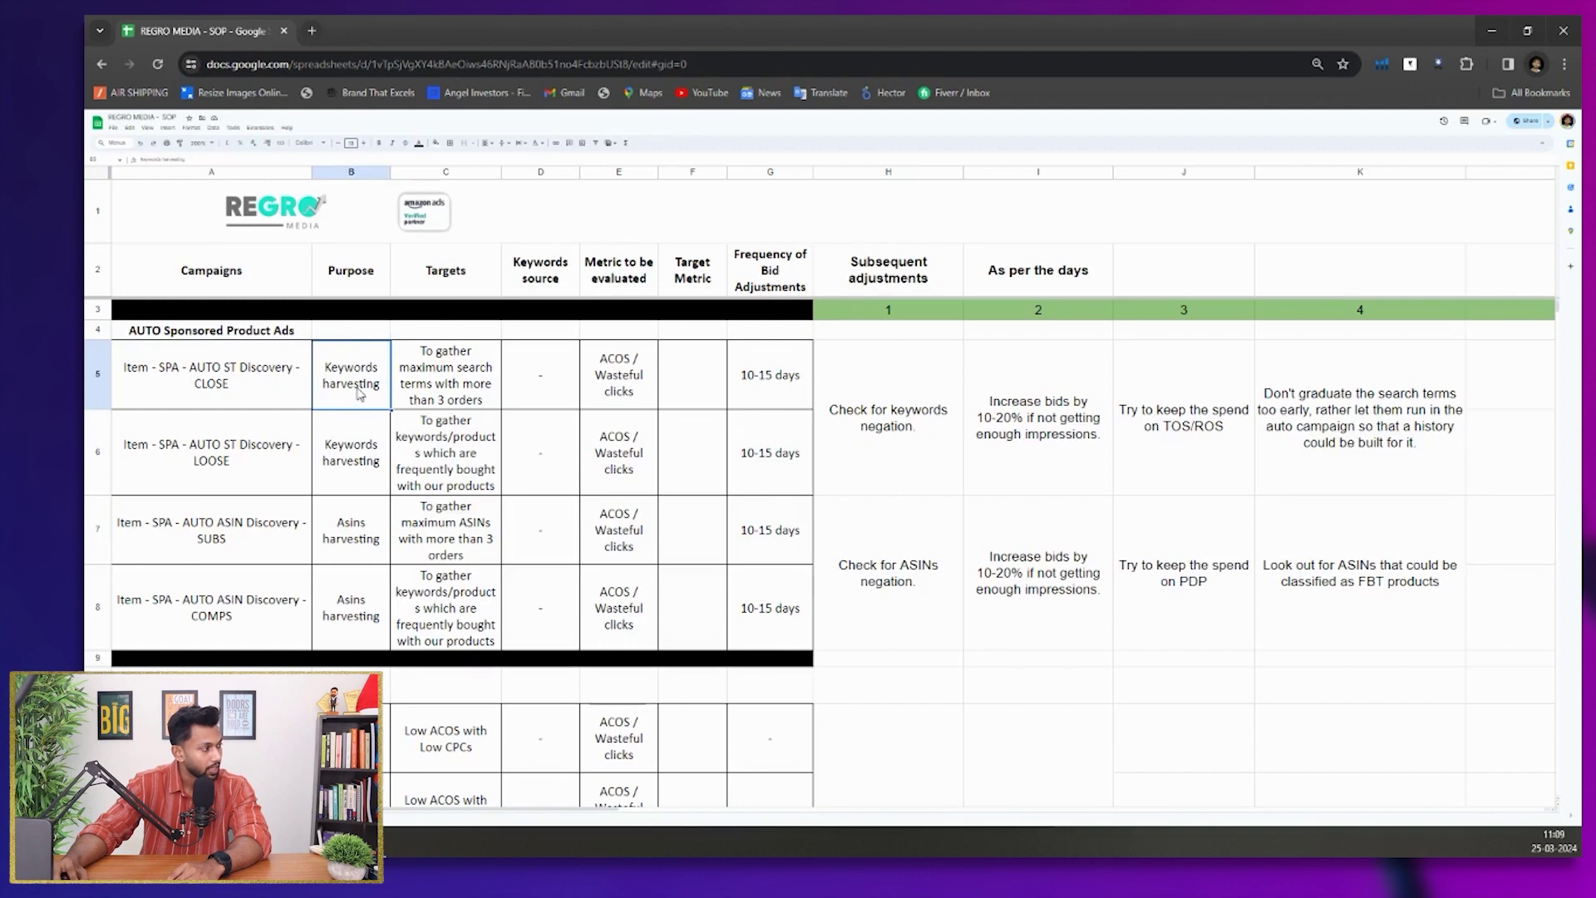
left_click(478, 378)
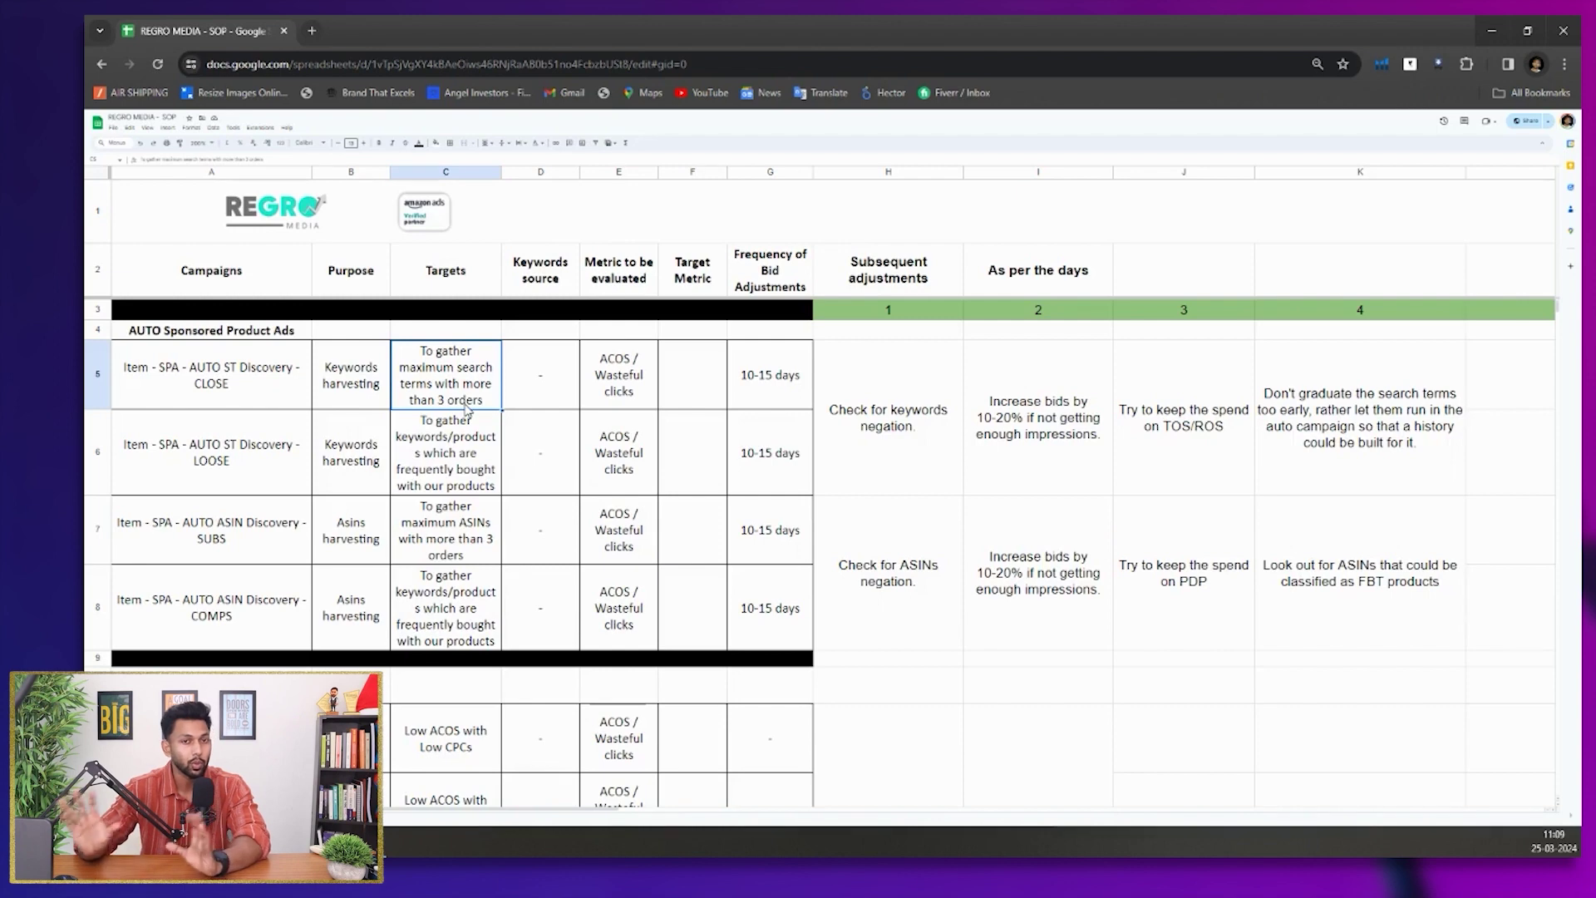
left_click(608, 398)
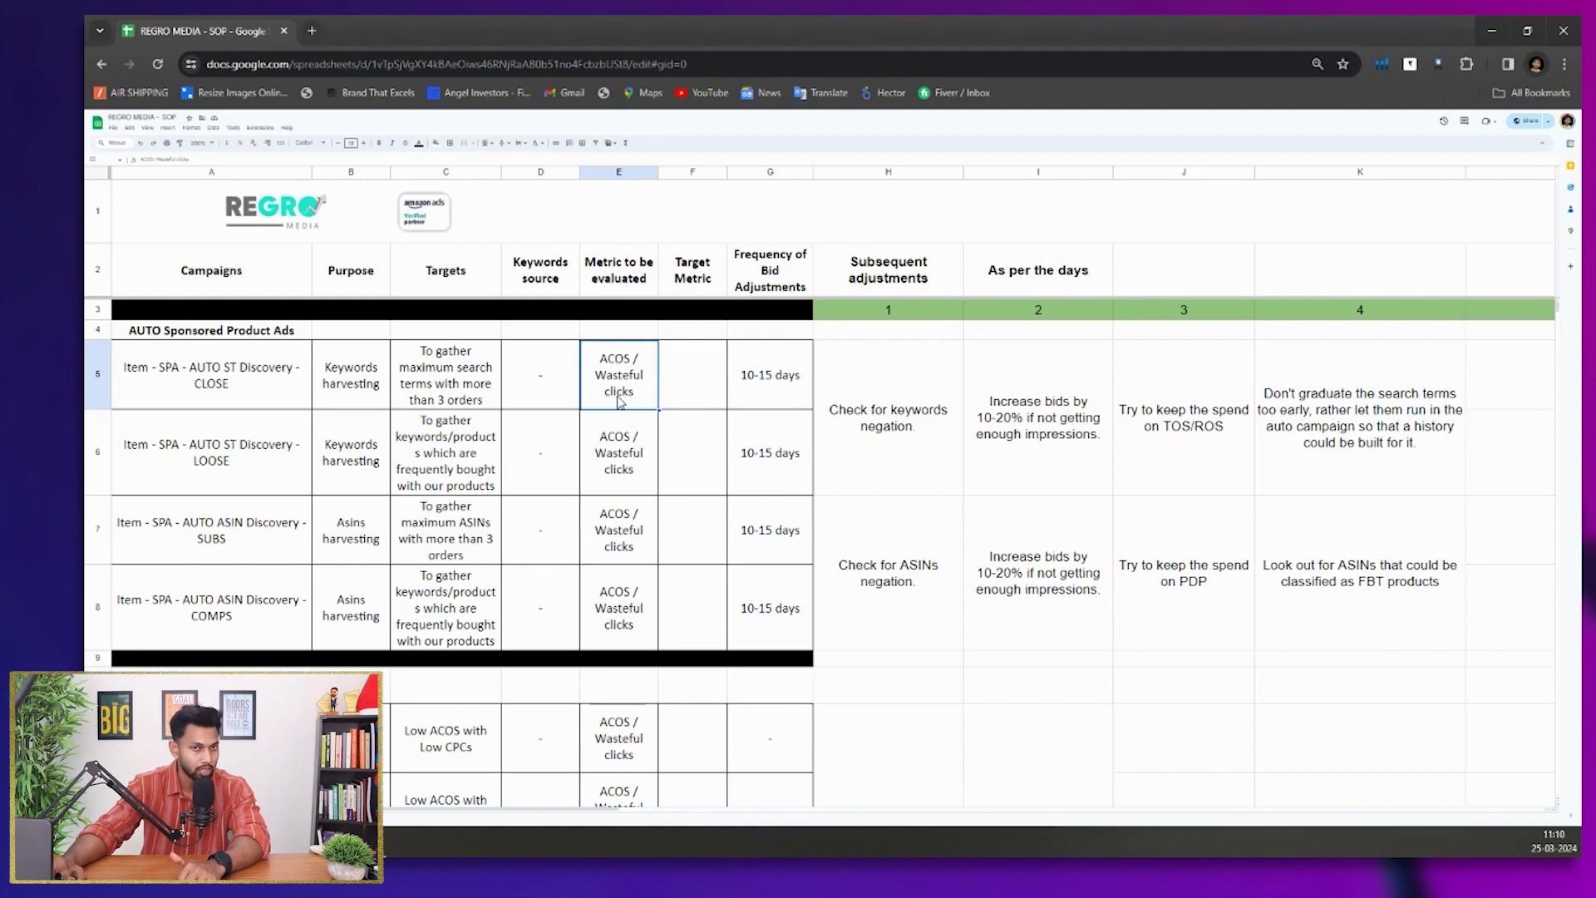
Examine the AUTO ST Discovery - CLOSE campaign's frequency of bid adjustments and the names of the LOOSE, SUBS and COMPS campaigns below it
left_click(746, 382)
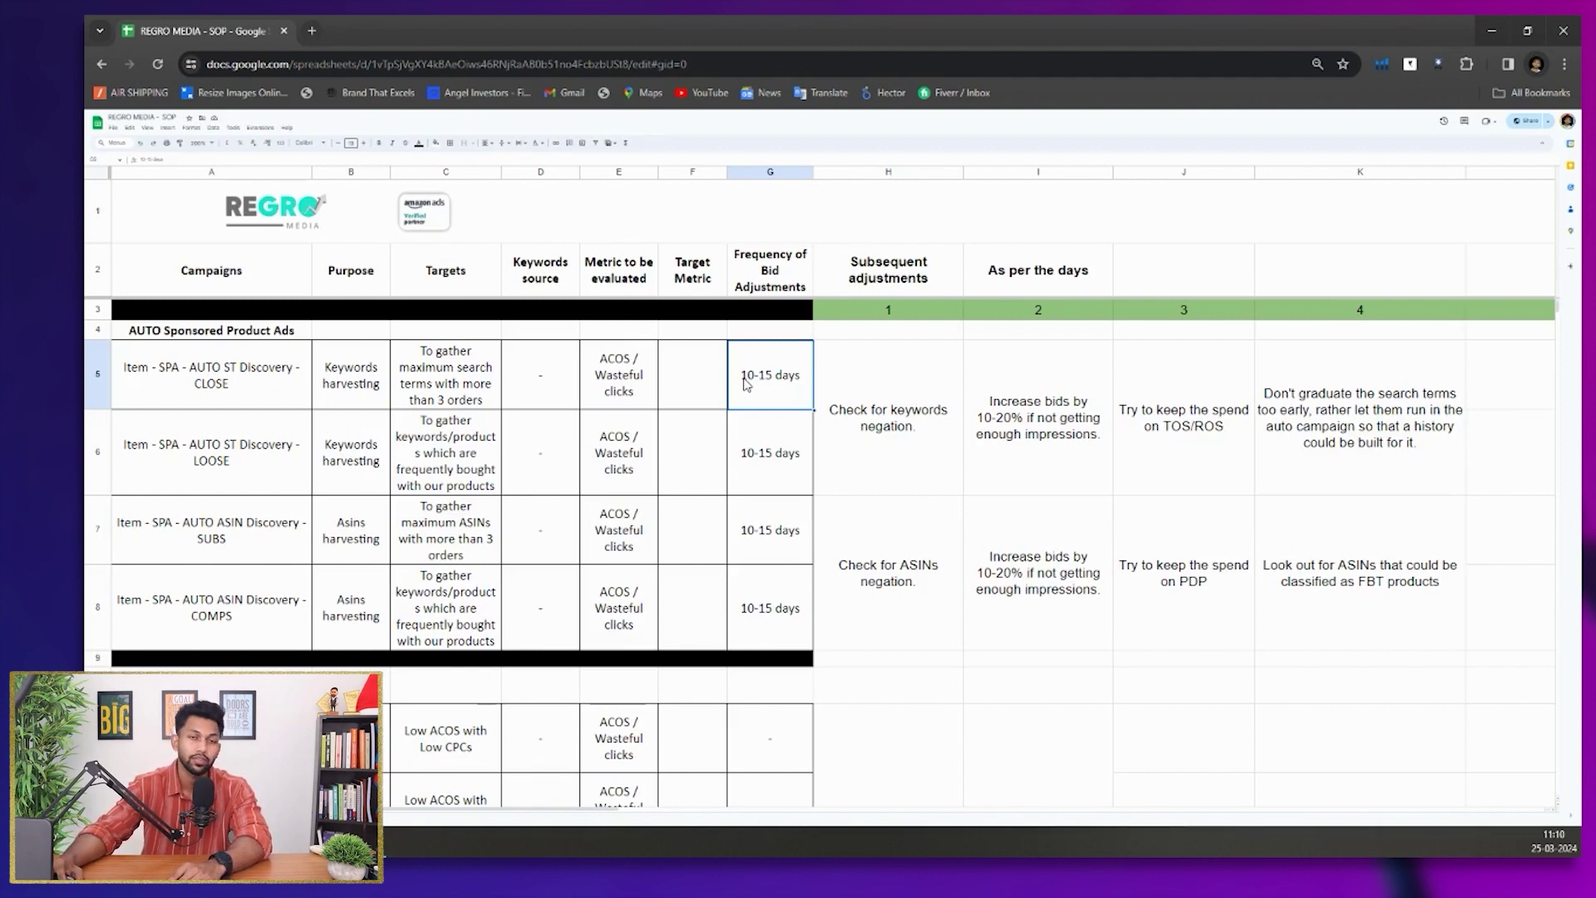
left_click(213, 476)
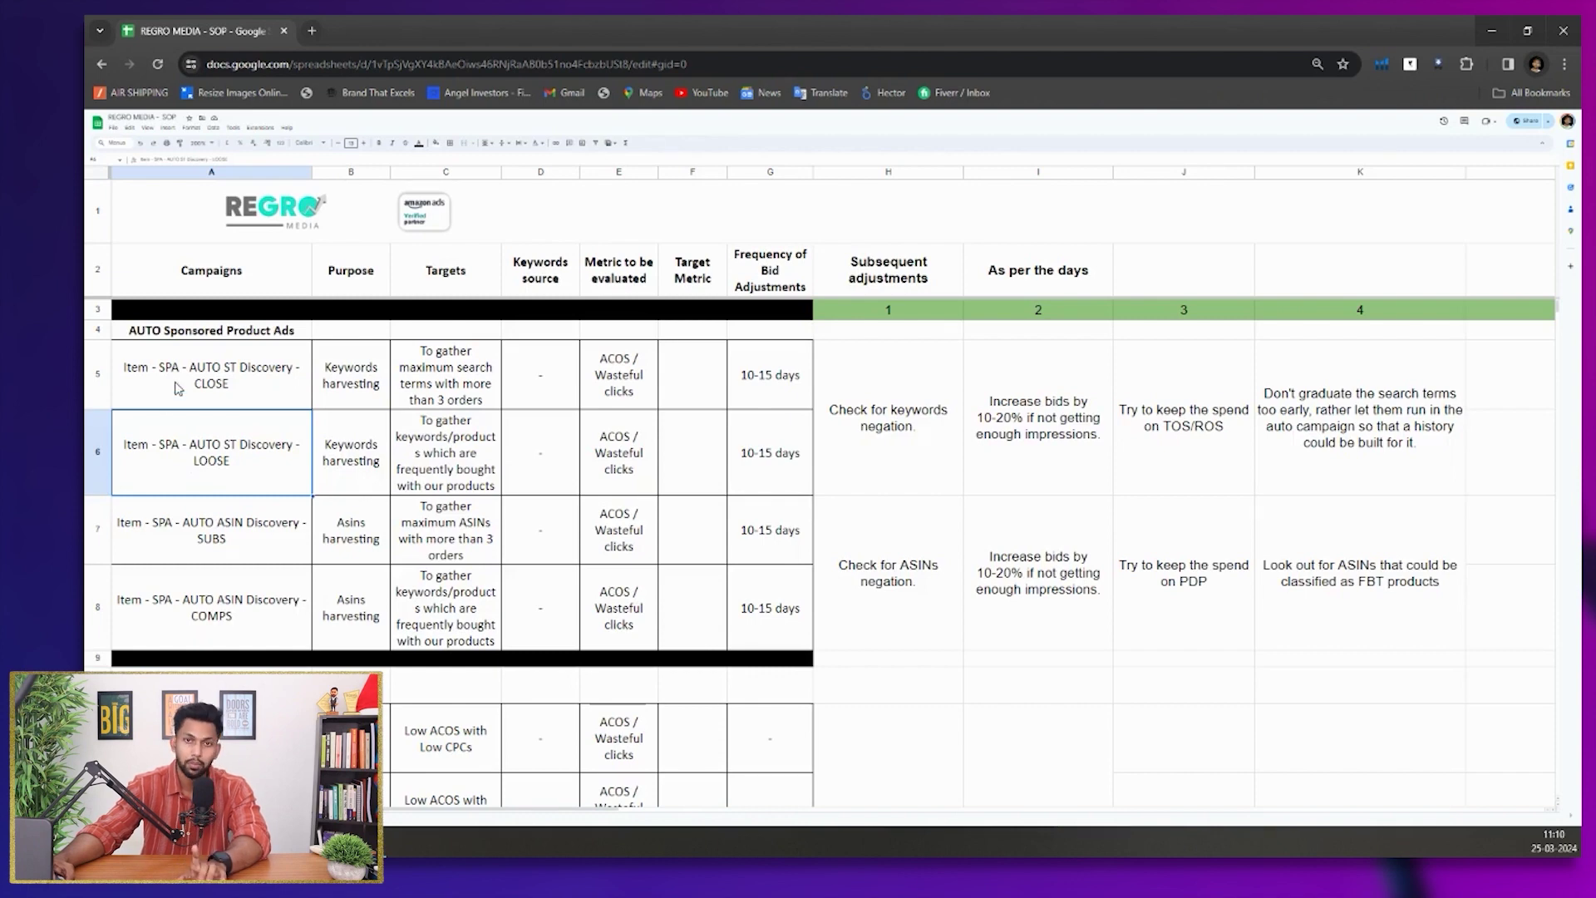
left_click(177, 610, "shift")
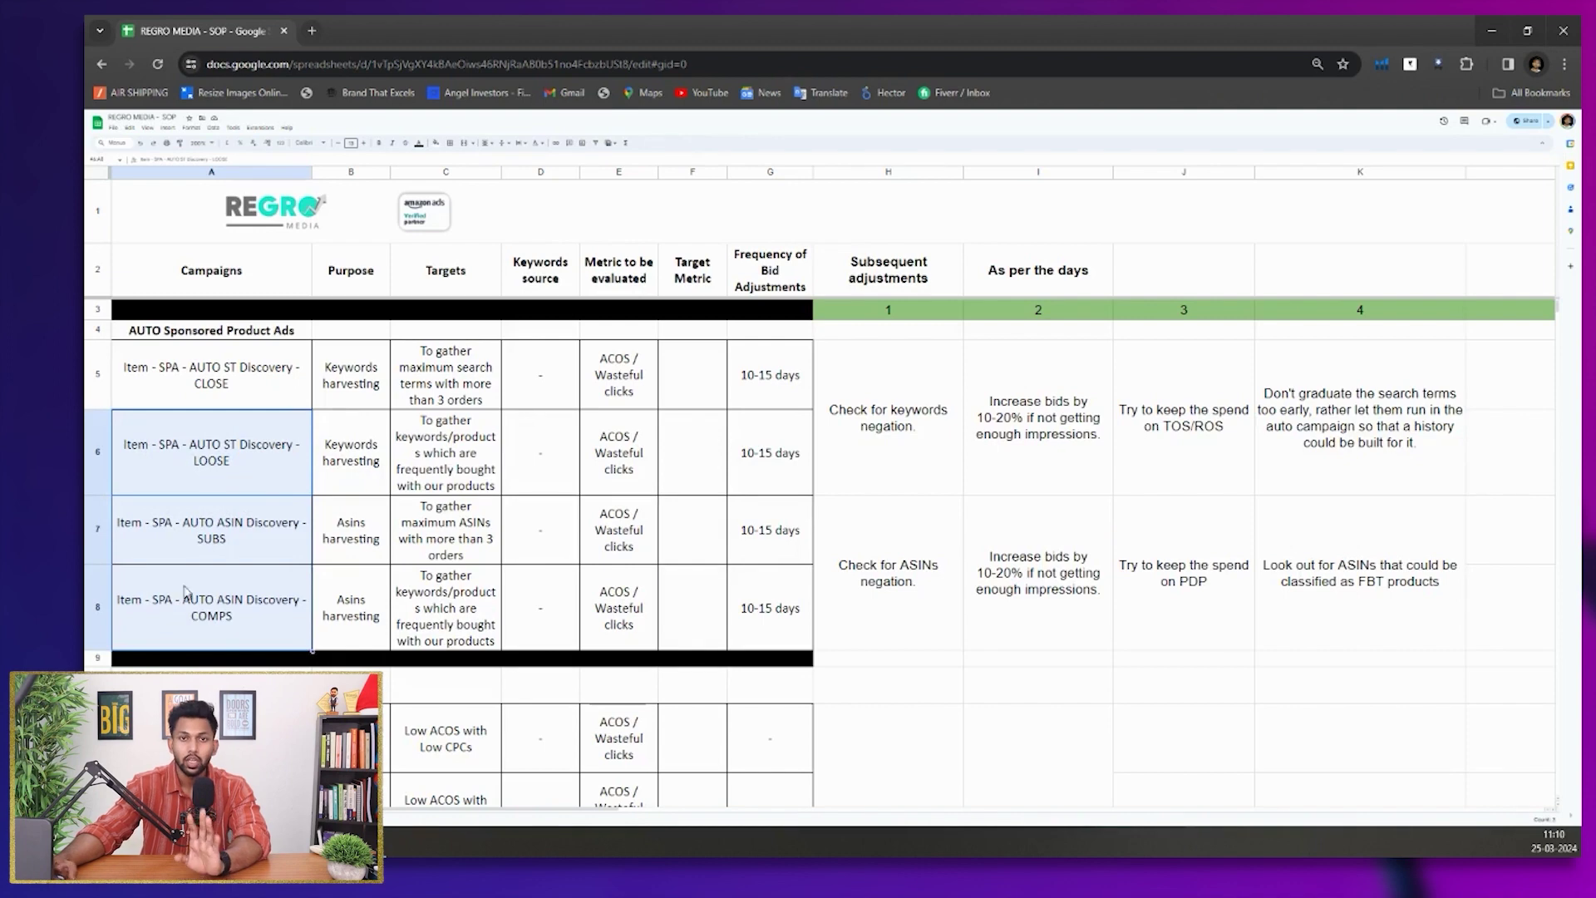
left_click(246, 608)
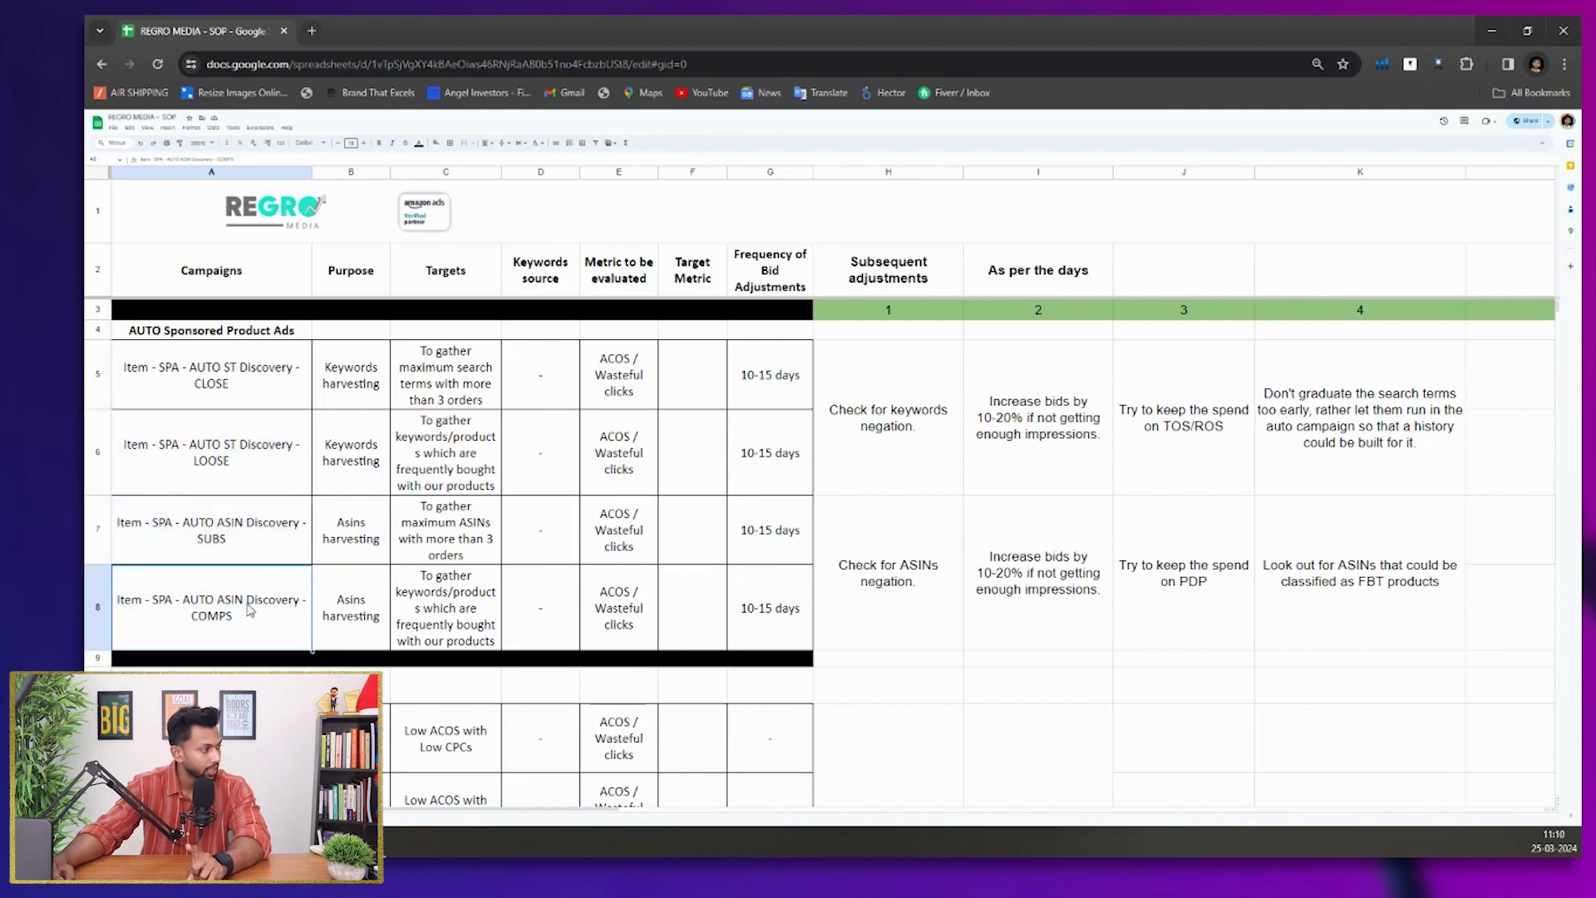
left_click(267, 559)
left_click(278, 626)
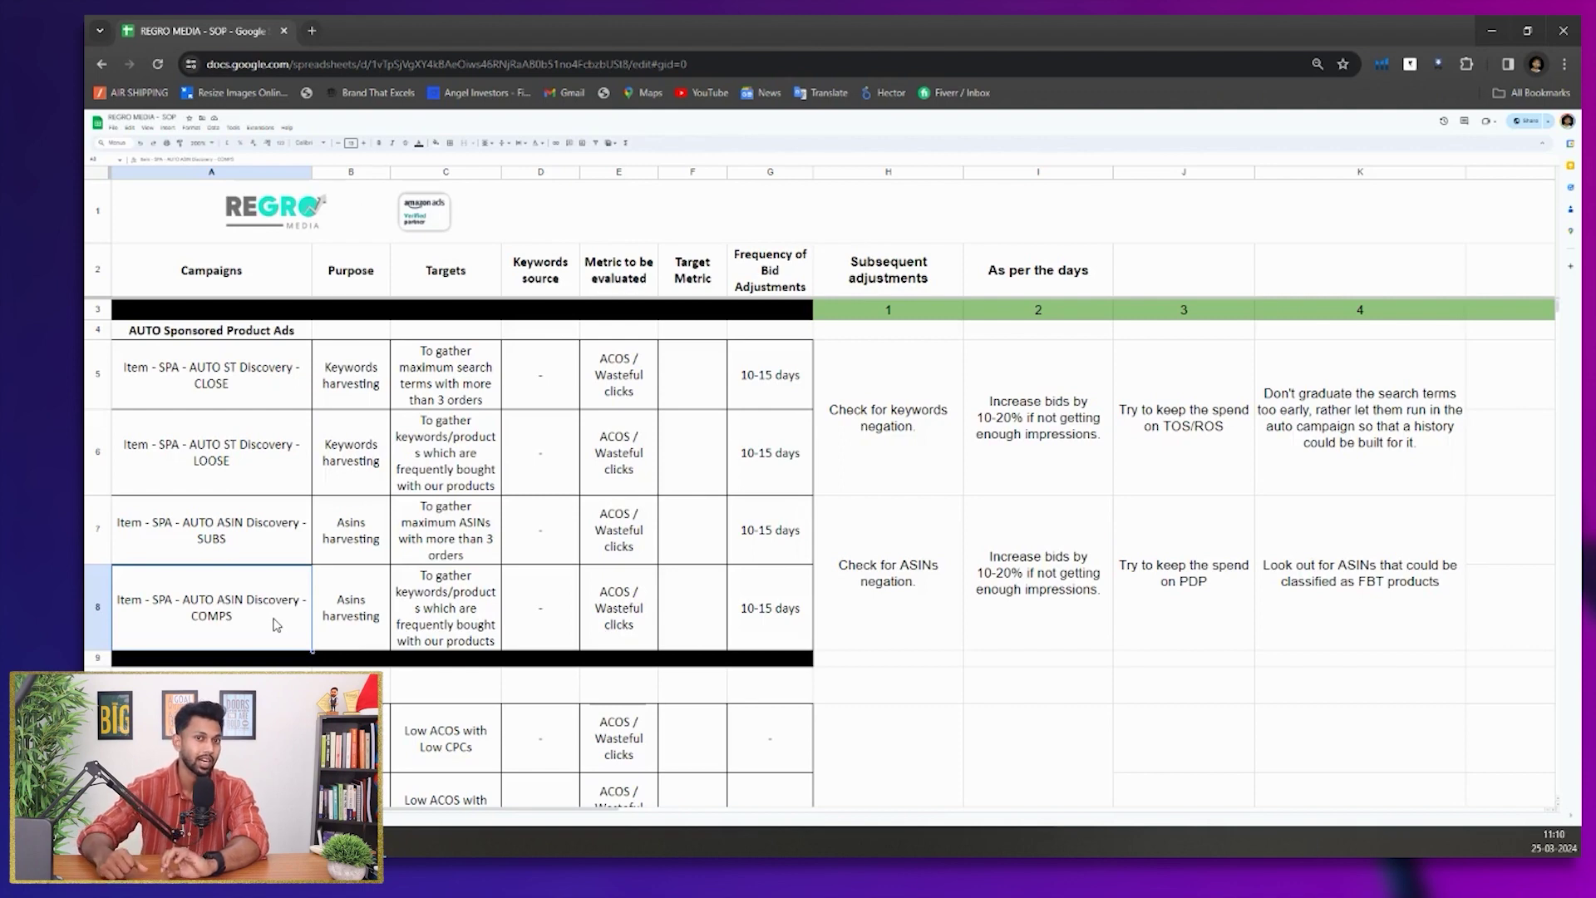
Examine the purpose and targets of the AUTO ASIN Discovery - SUBS campaign and the bid adjustment frequency of the COMPS campaign
left_click(366, 547)
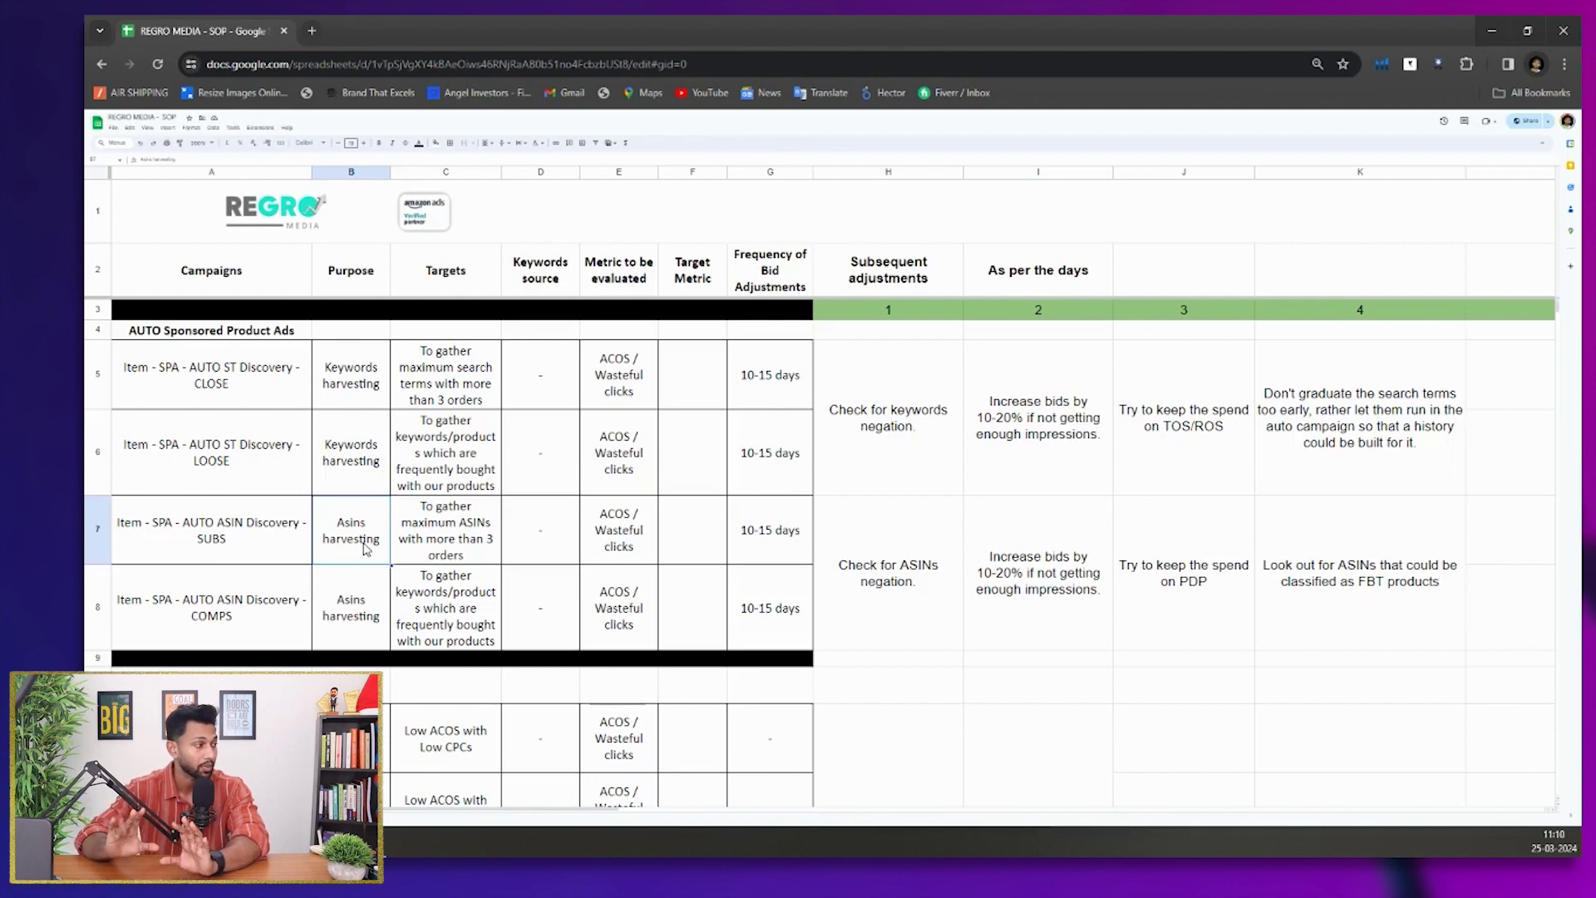
left_click(415, 545)
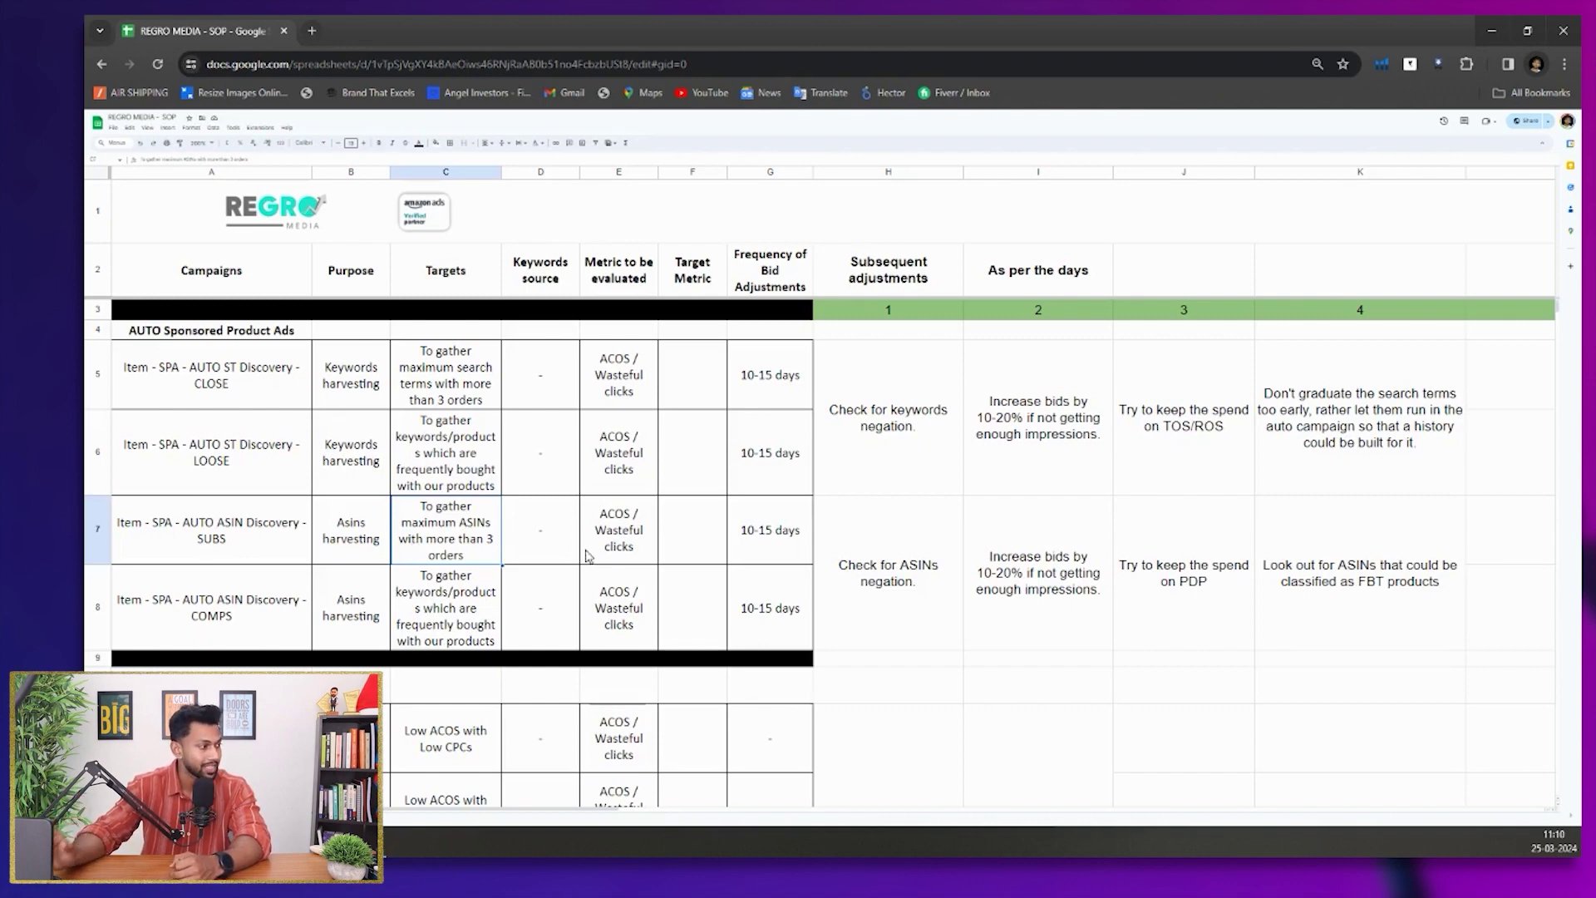
right_click(568, 721)
left_click(773, 589)
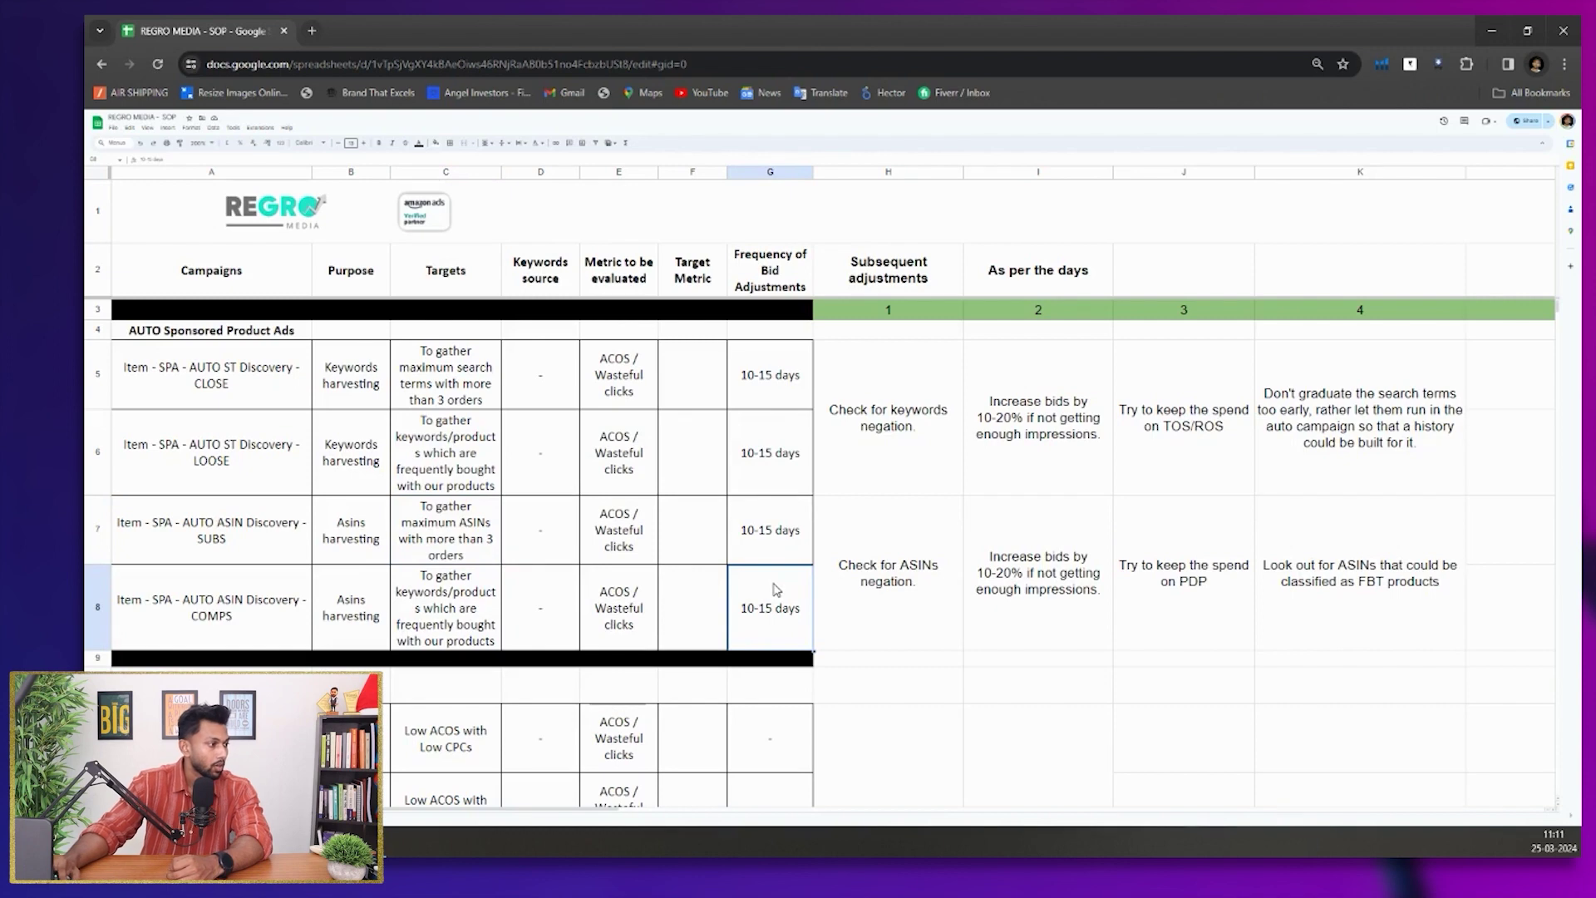
Examine the Subsequent adjustments column for the AUTO Sponsored Product Ads, covering keyword and ASIN negation checks
left_click(876, 570)
left_click(887, 454)
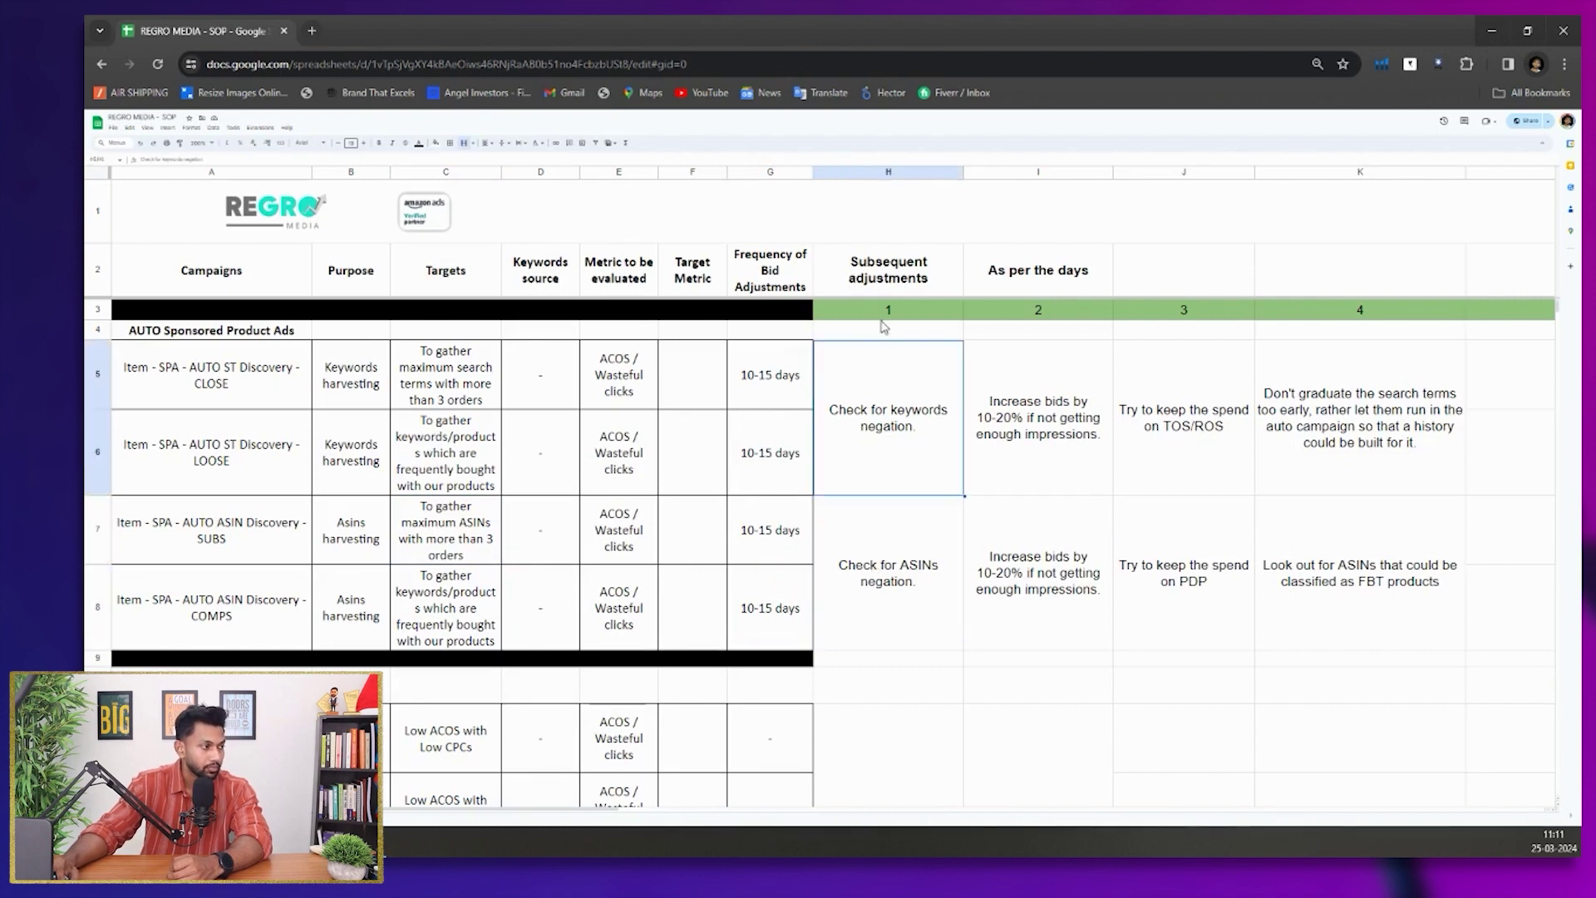
left_click_drag(887, 287, 887, 567)
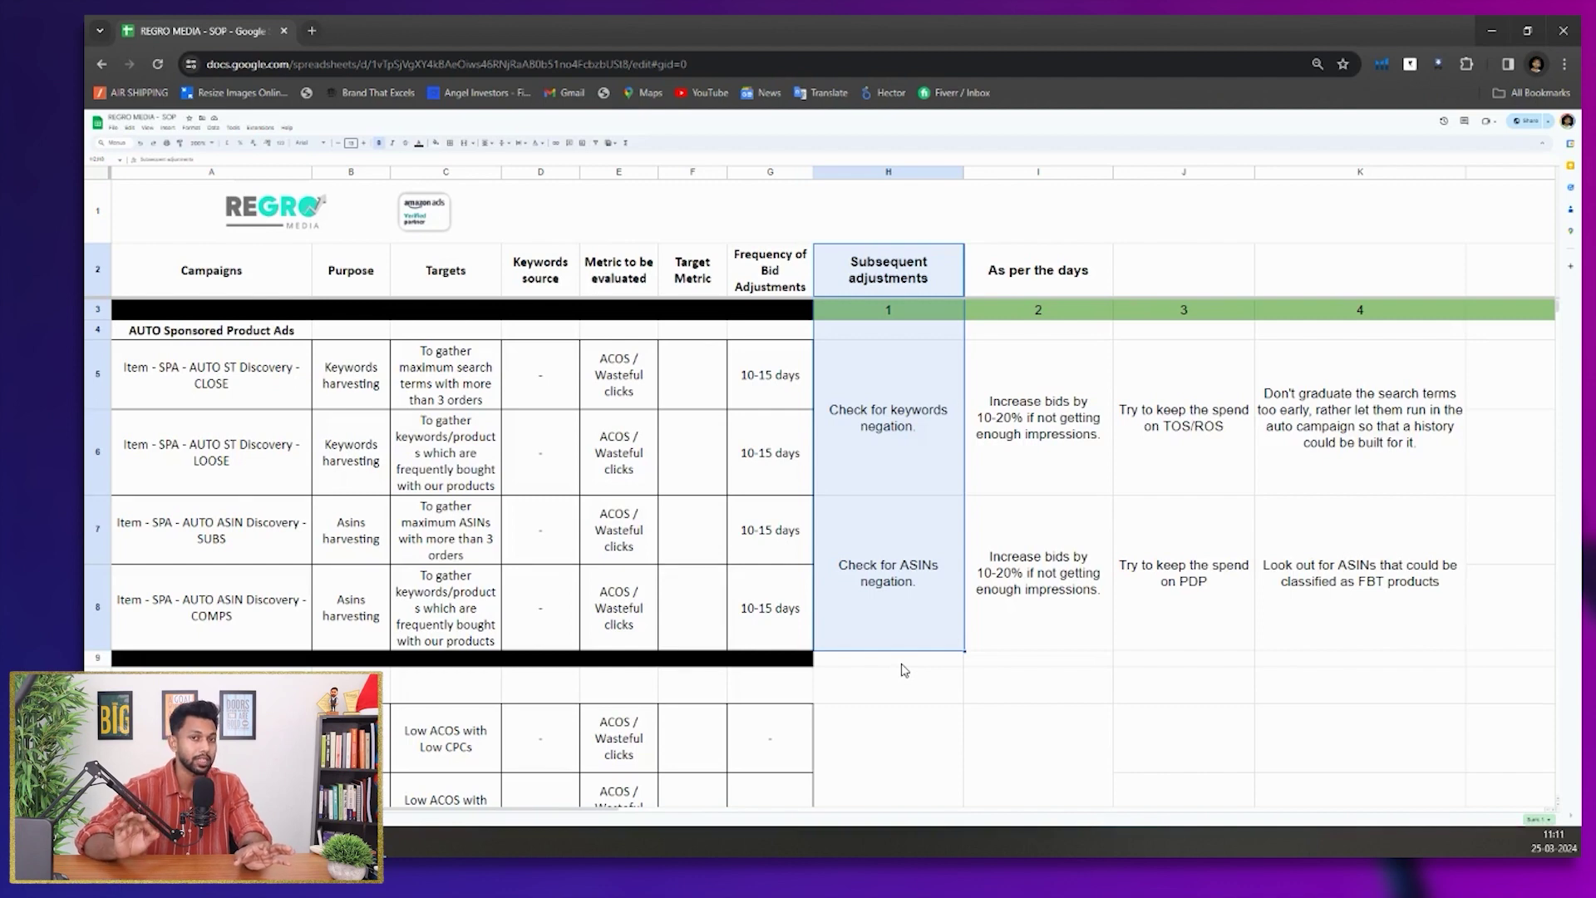
Under AUTO Sponsored Product Ads (Low bid campaigns), examine the purpose and targets of the Low bid AUTO ST Discovery - CLOSE campaign
scroll(905, 669, "down", 3)
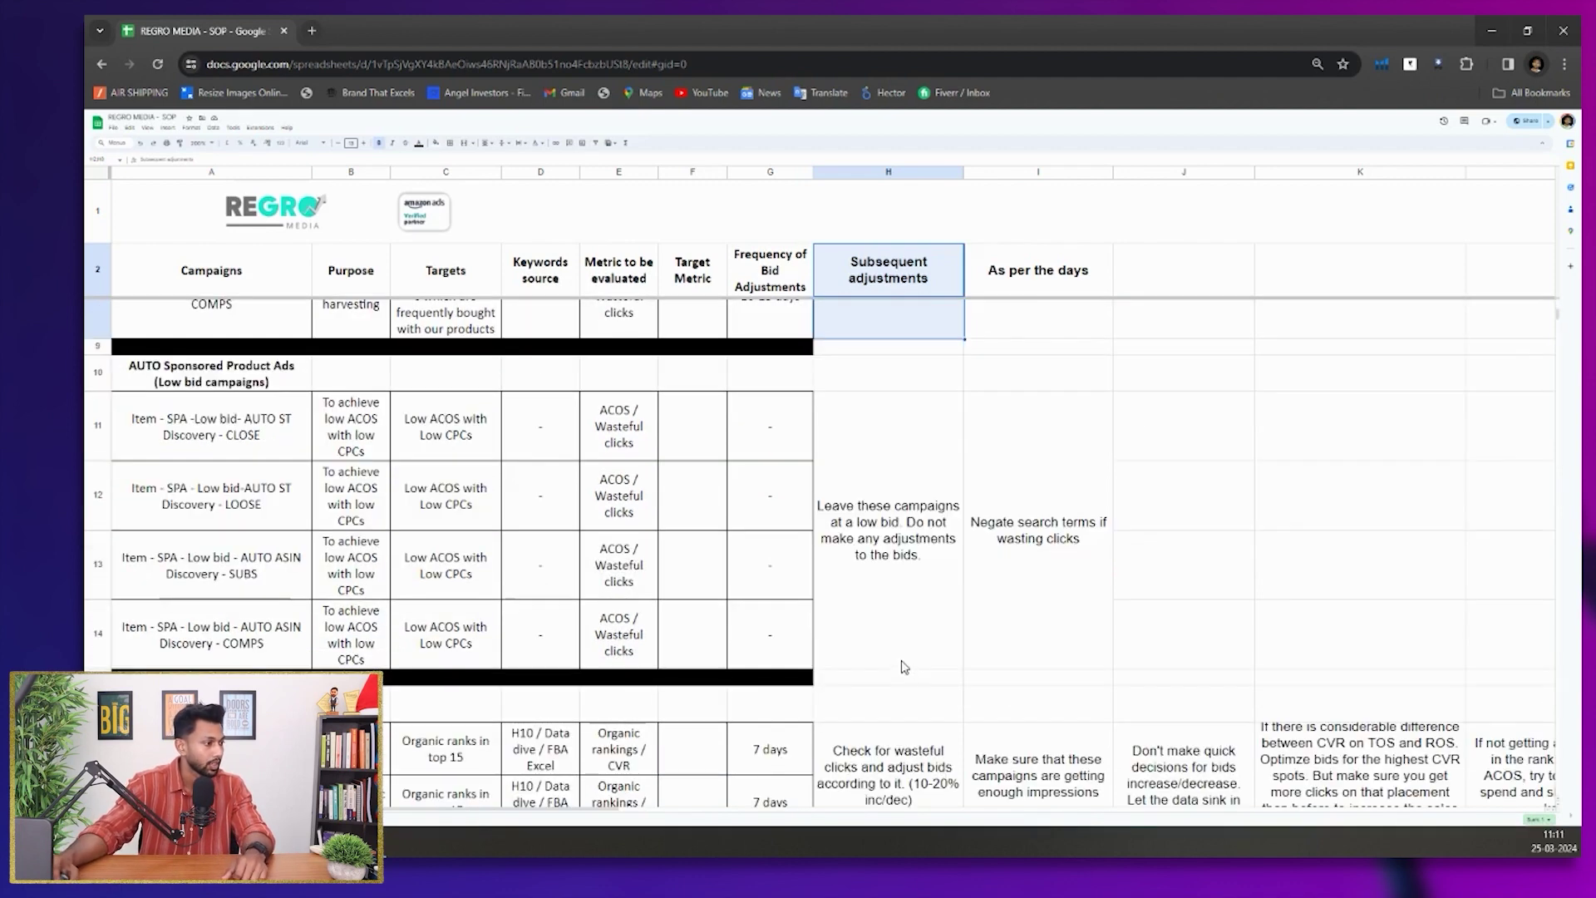
scroll(498, 498, "down", 2)
scroll(247, 411, "up", 2)
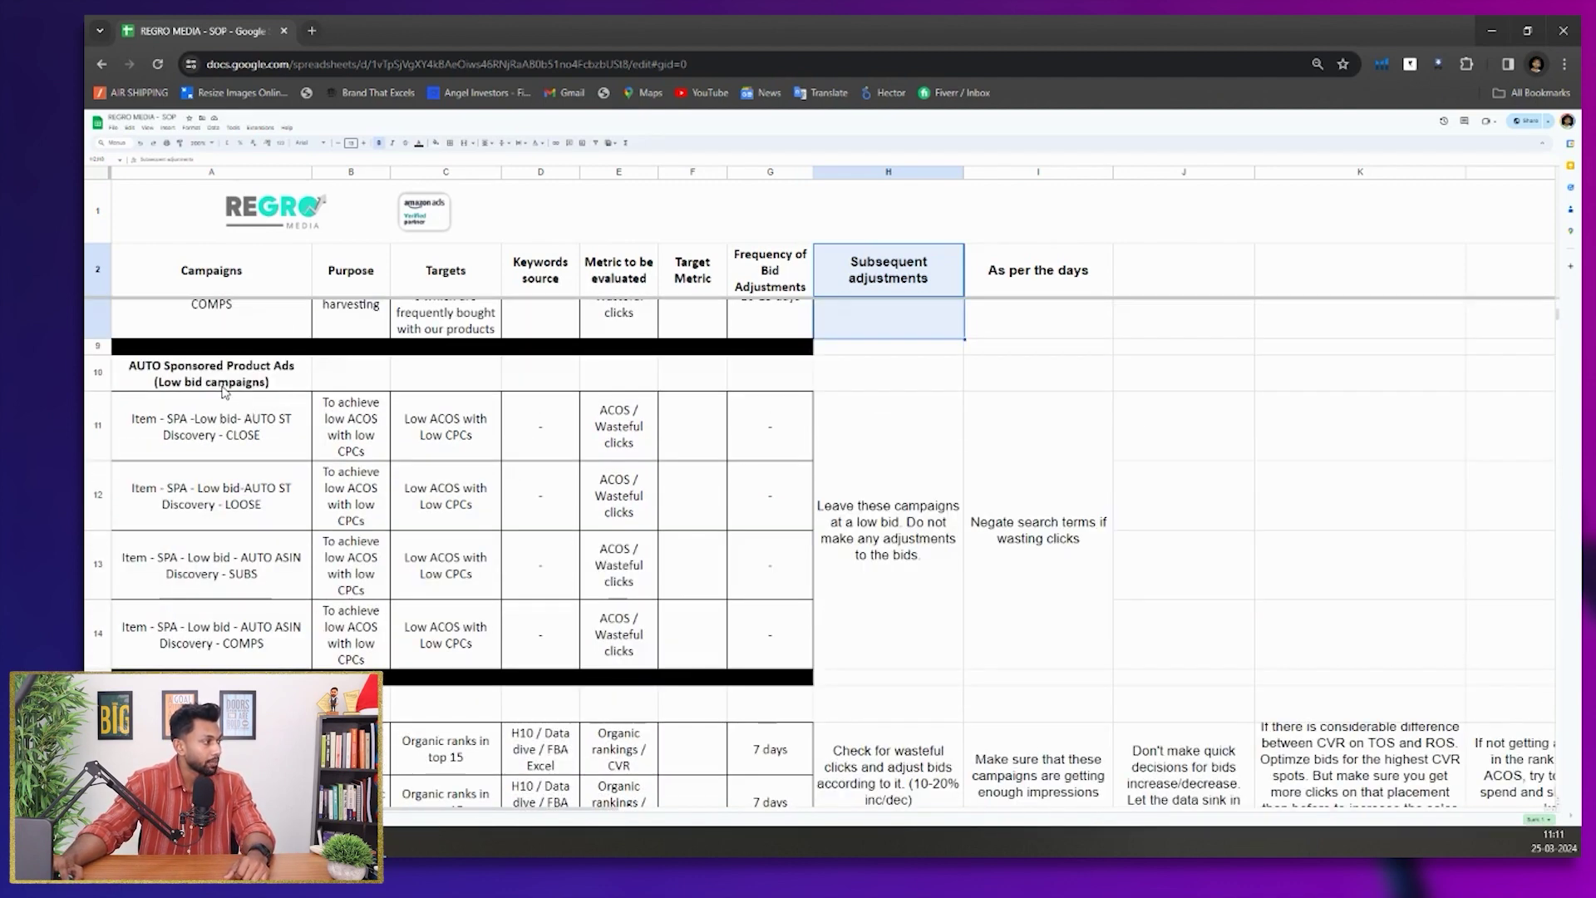
left_click(223, 388)
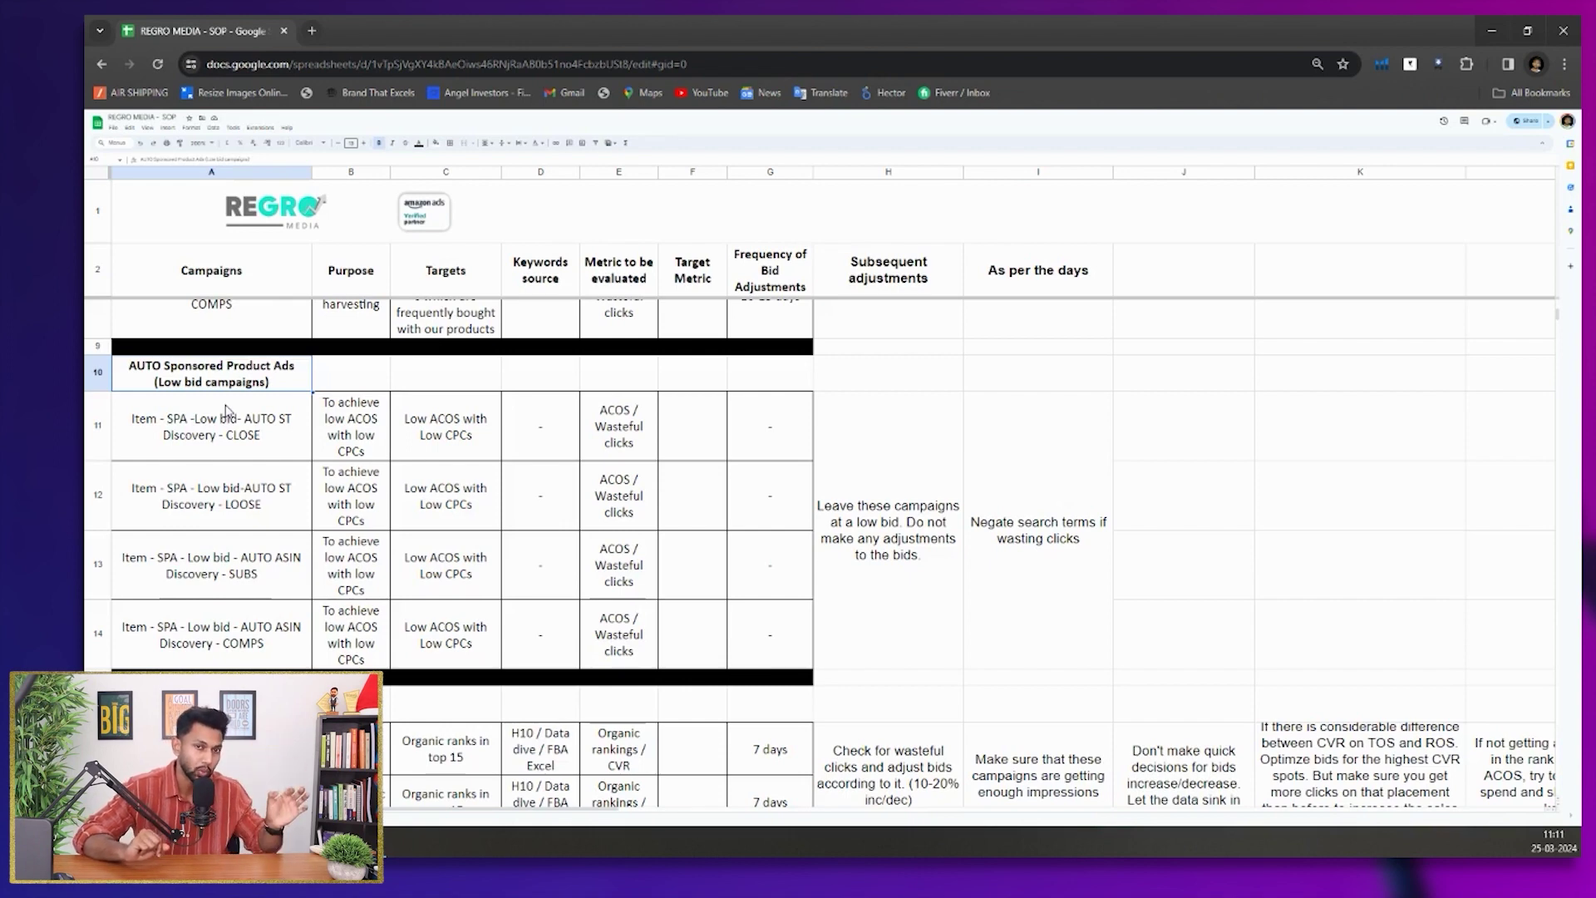
left_click(349, 445)
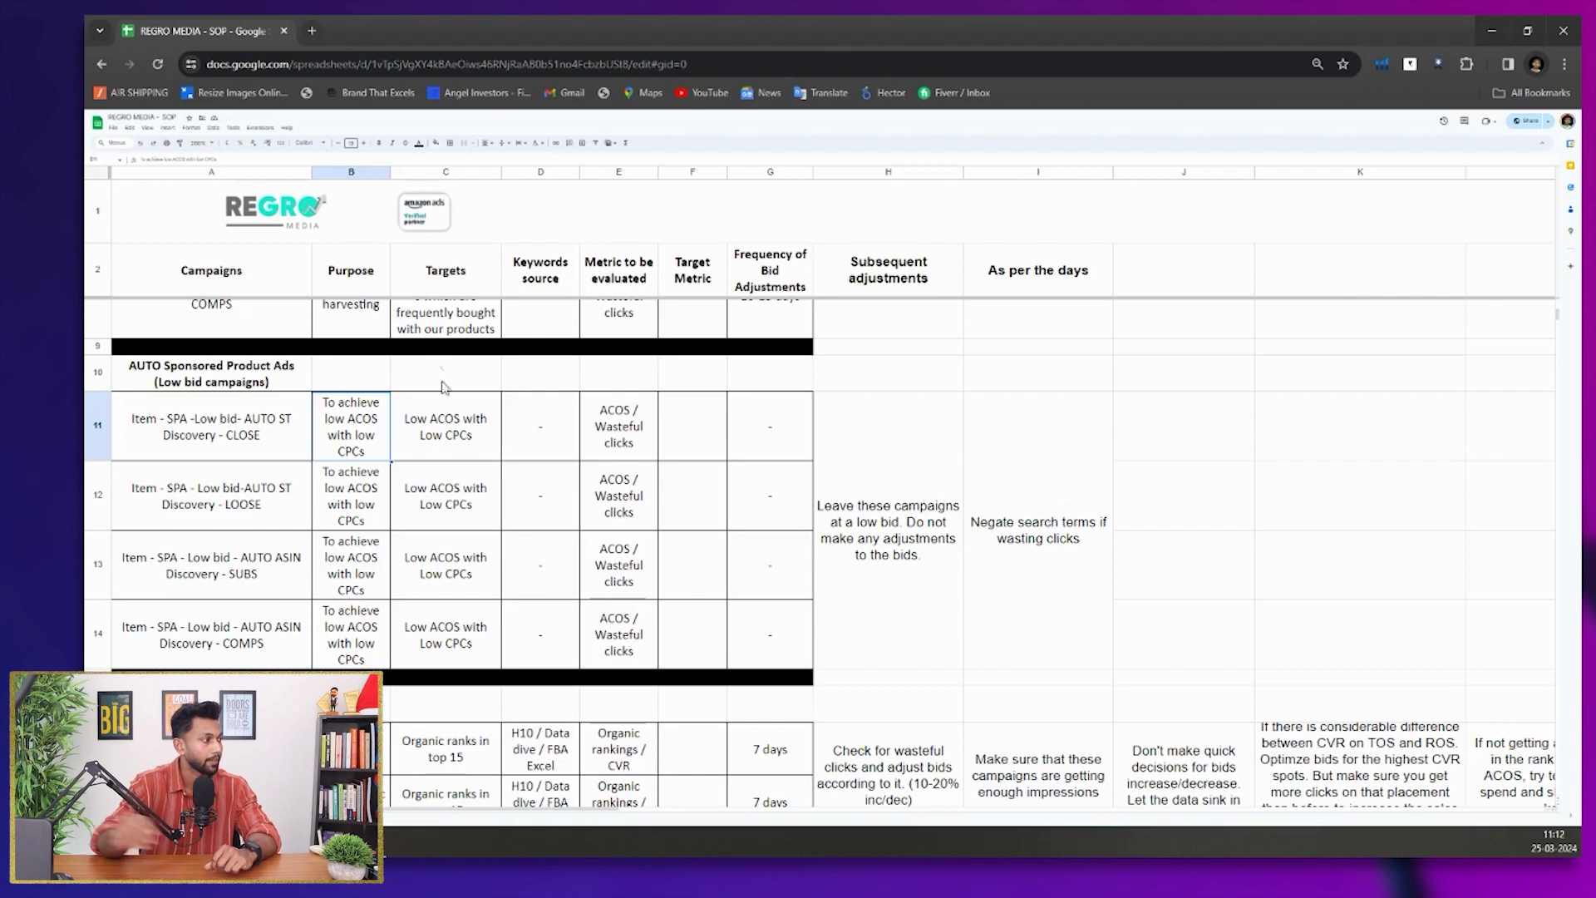
left_click(438, 452)
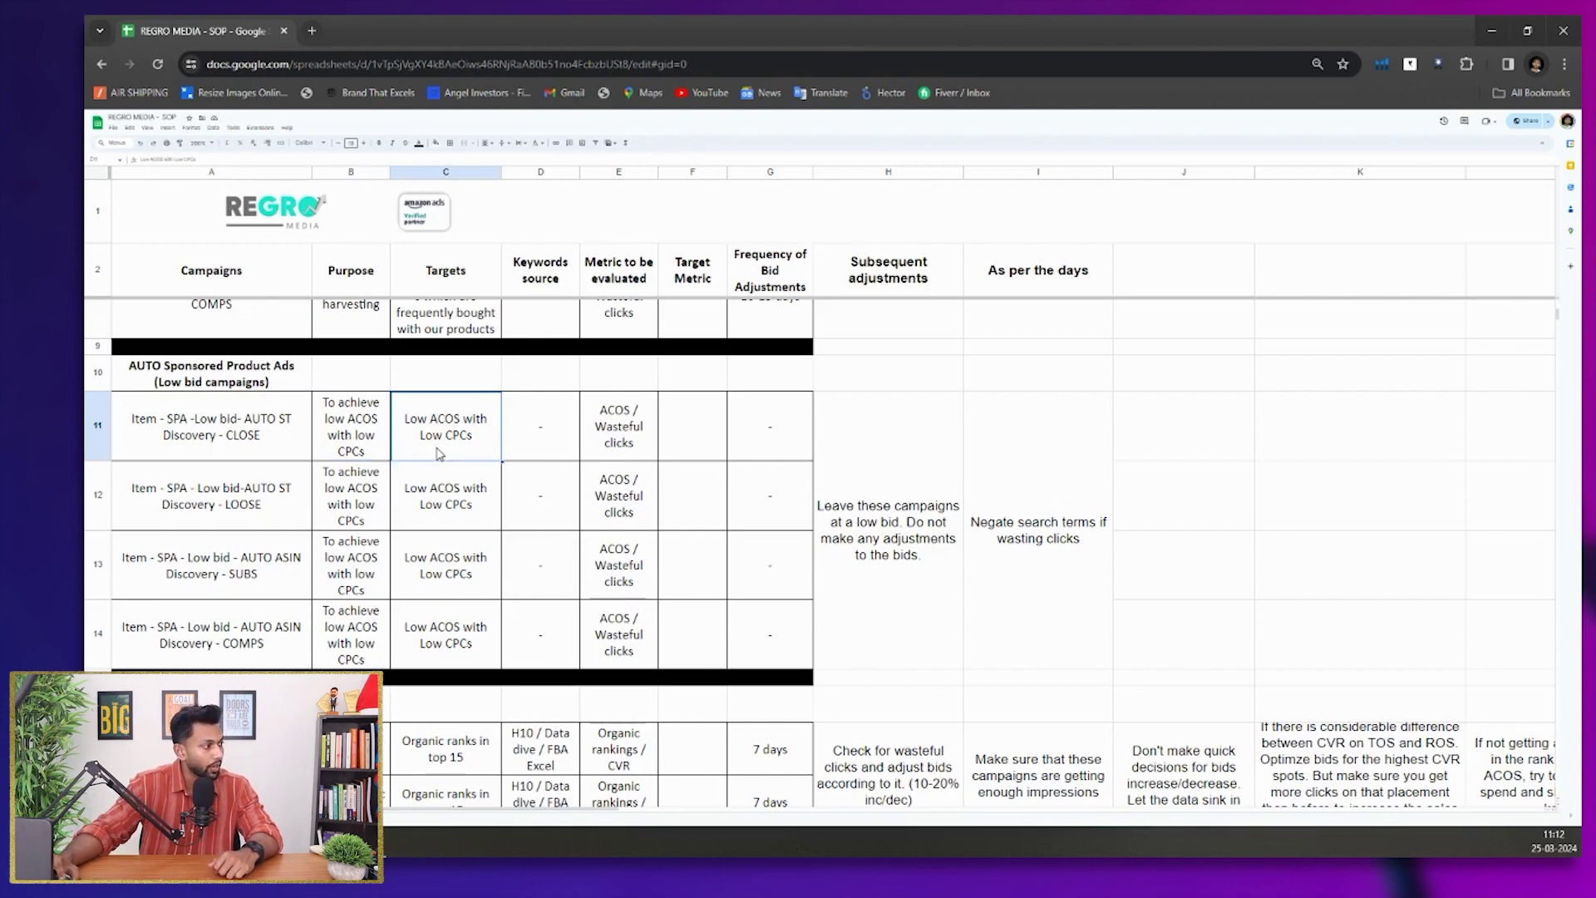
Under Primary keywords, examine the Exact - SKAG ranking campaign's purpose, targets, keywords source and metric to be evaluated
scroll(359, 463, "down", 3)
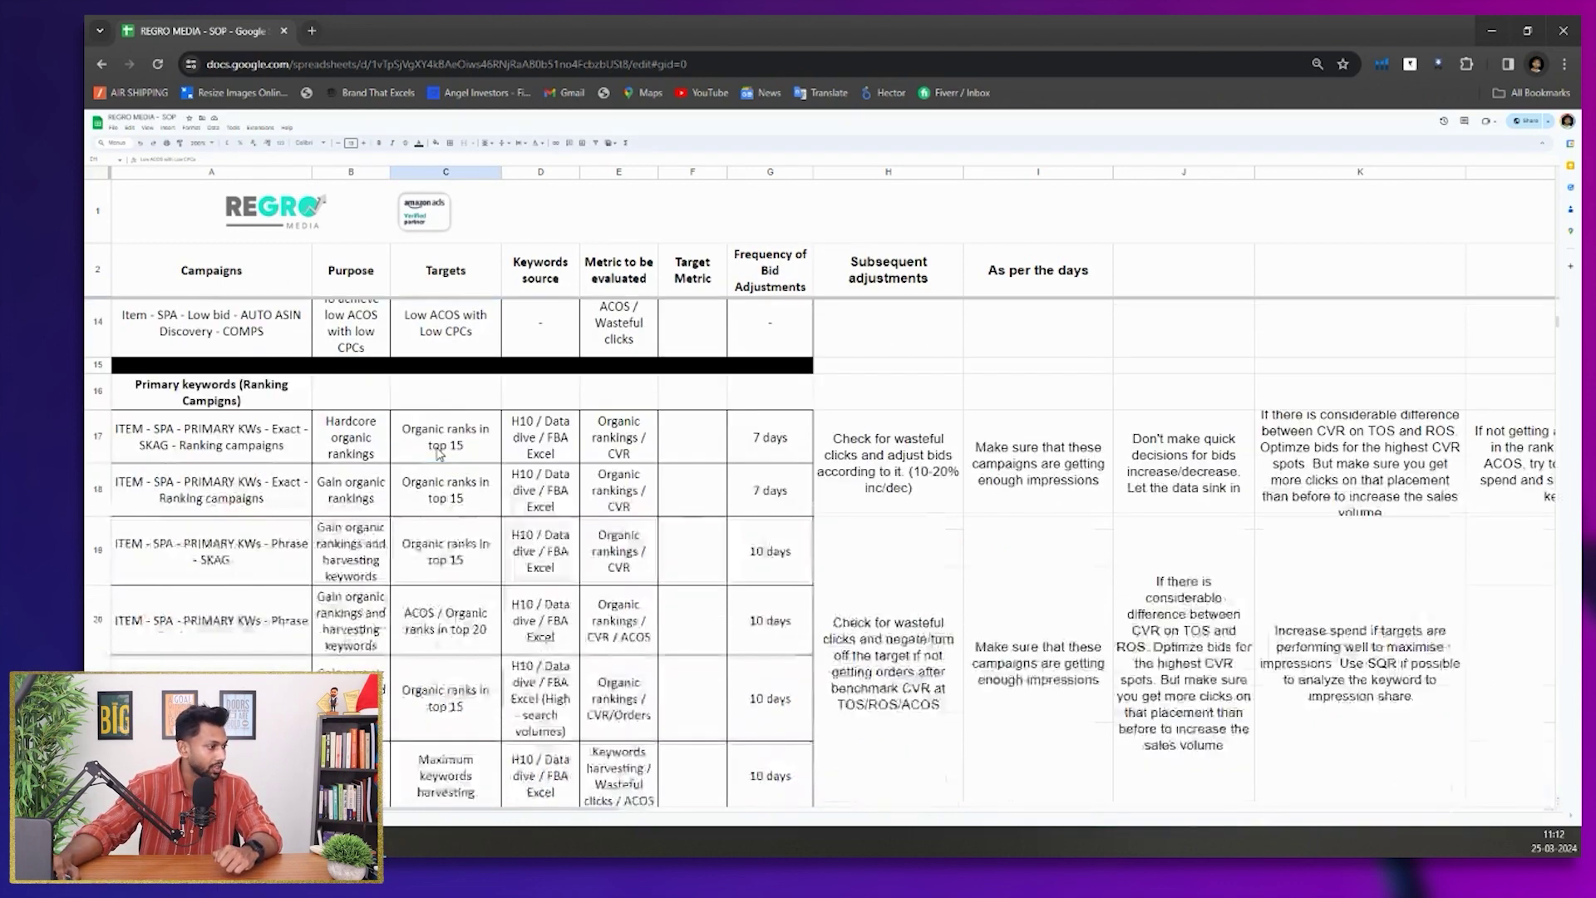
left_click(189, 402)
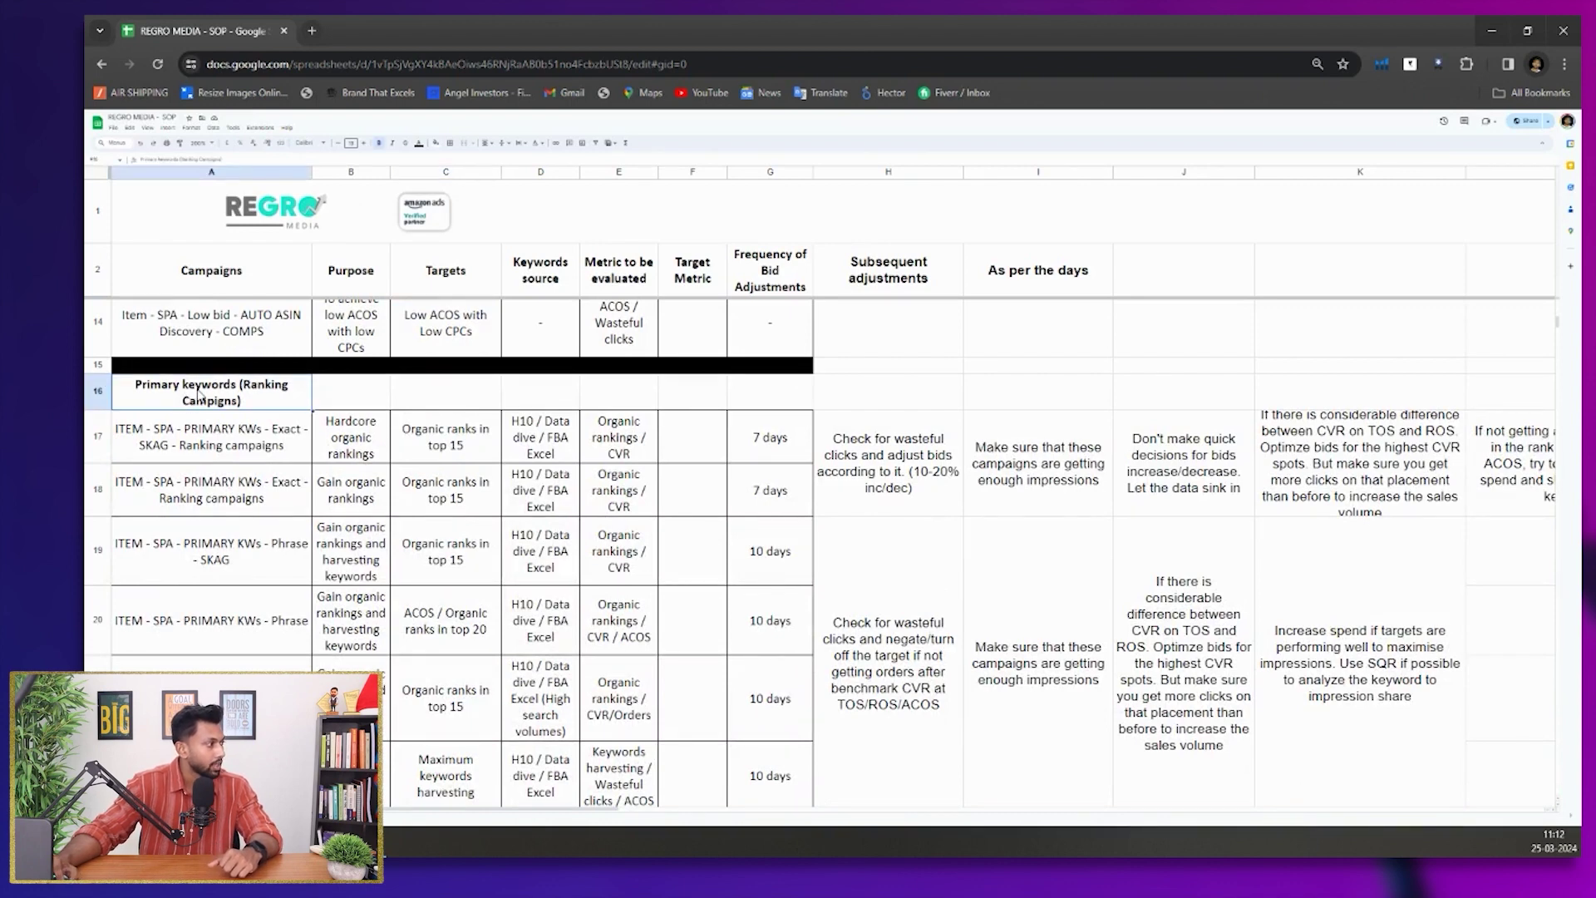
scroll(196, 399, "down", 3)
scroll(198, 397, "up", 3)
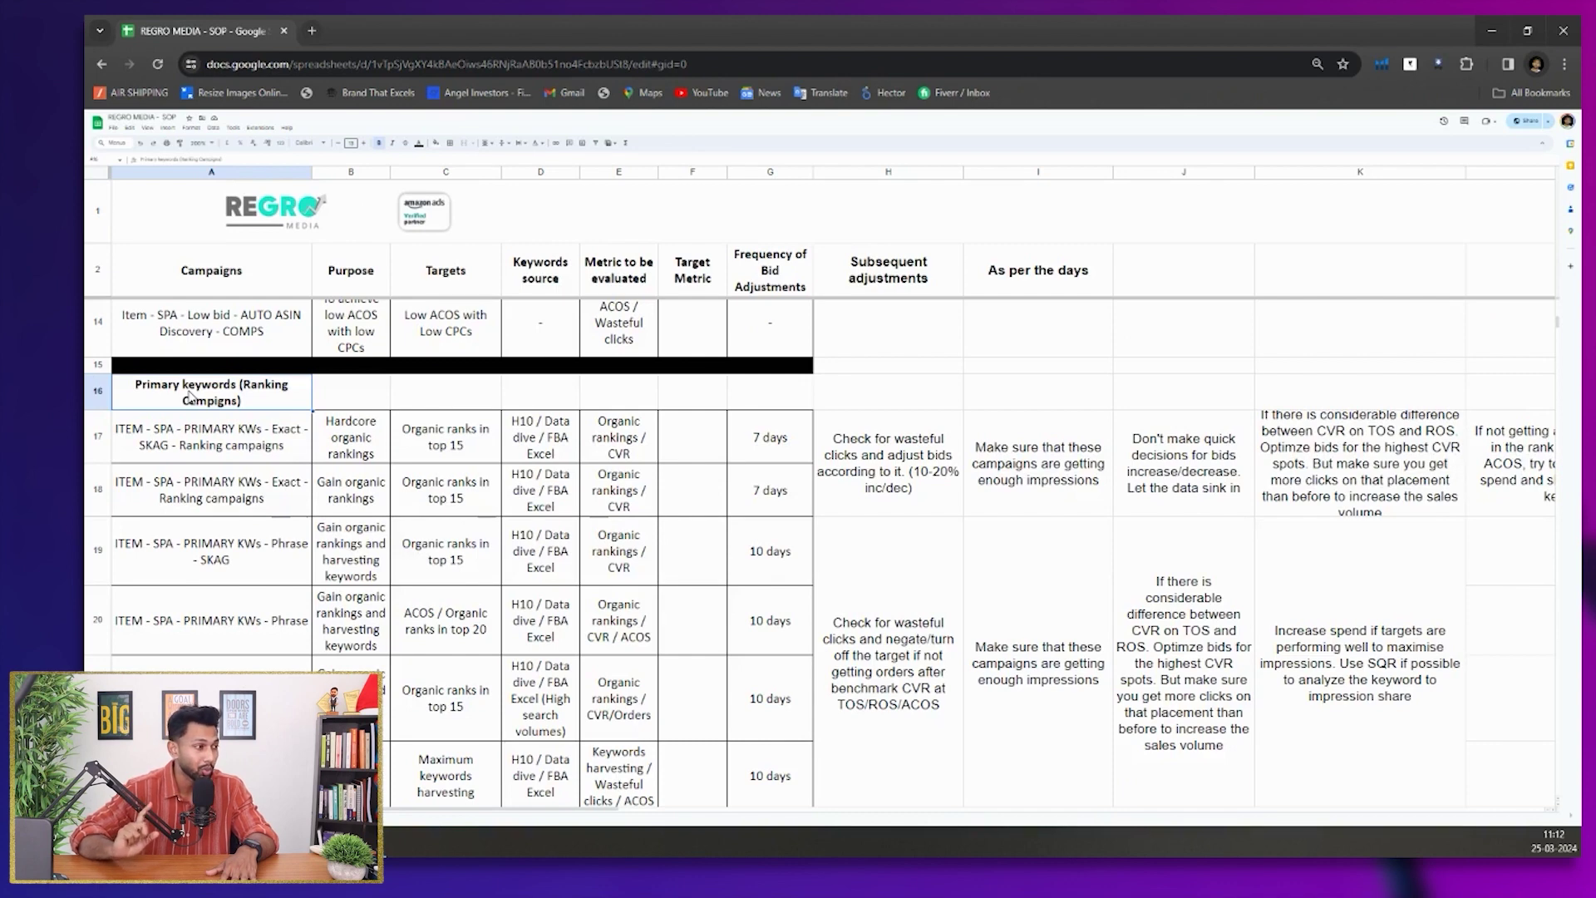
left_click(169, 439)
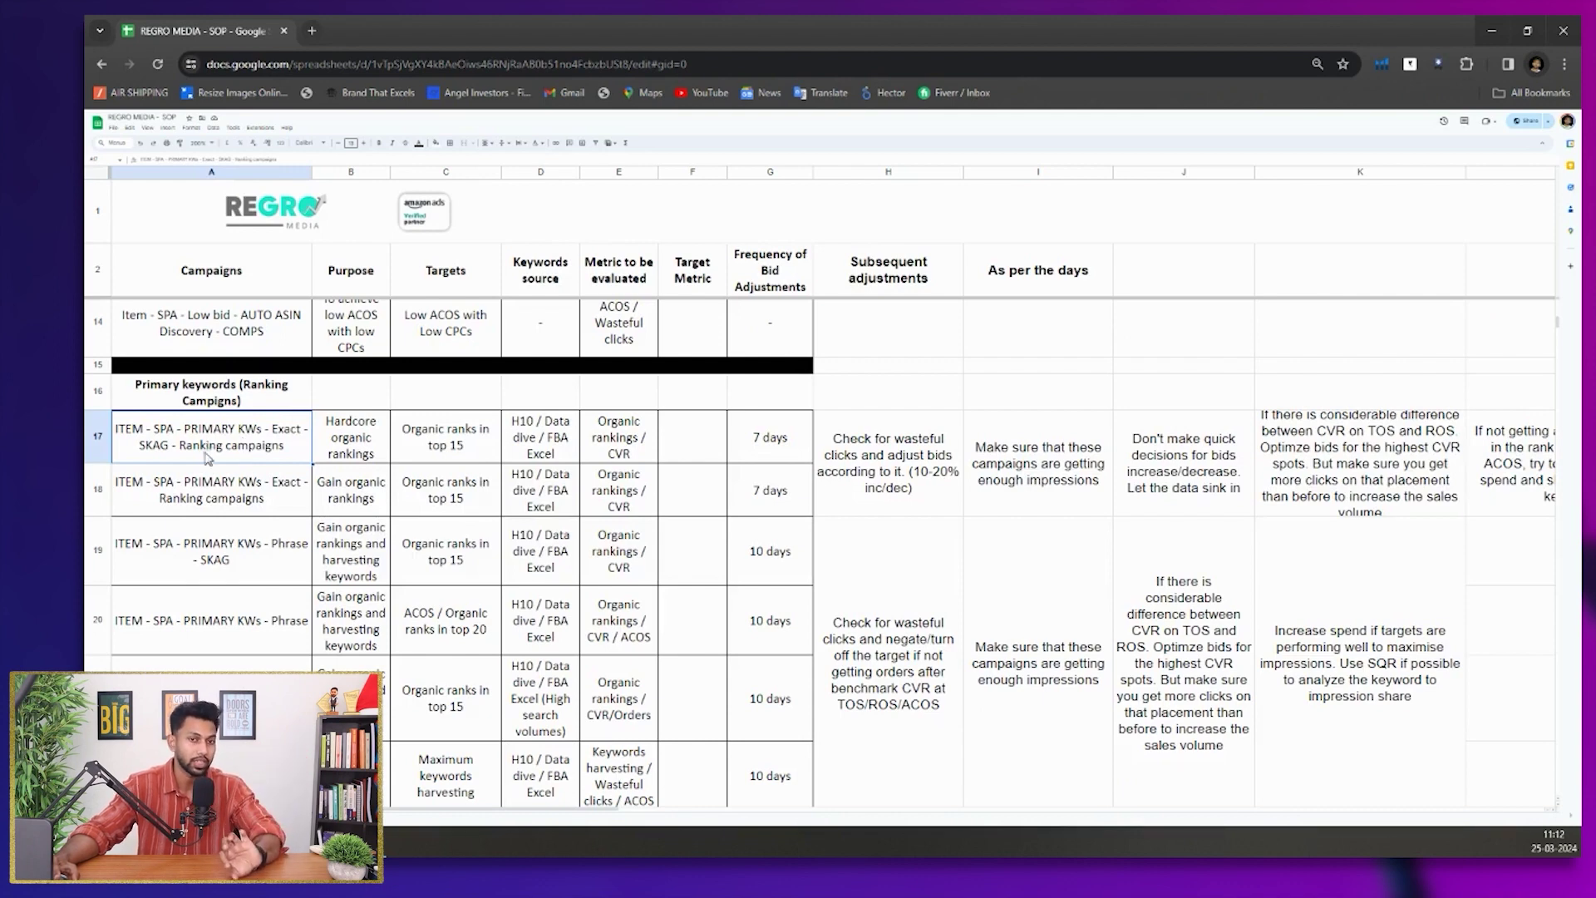
left_click(341, 443)
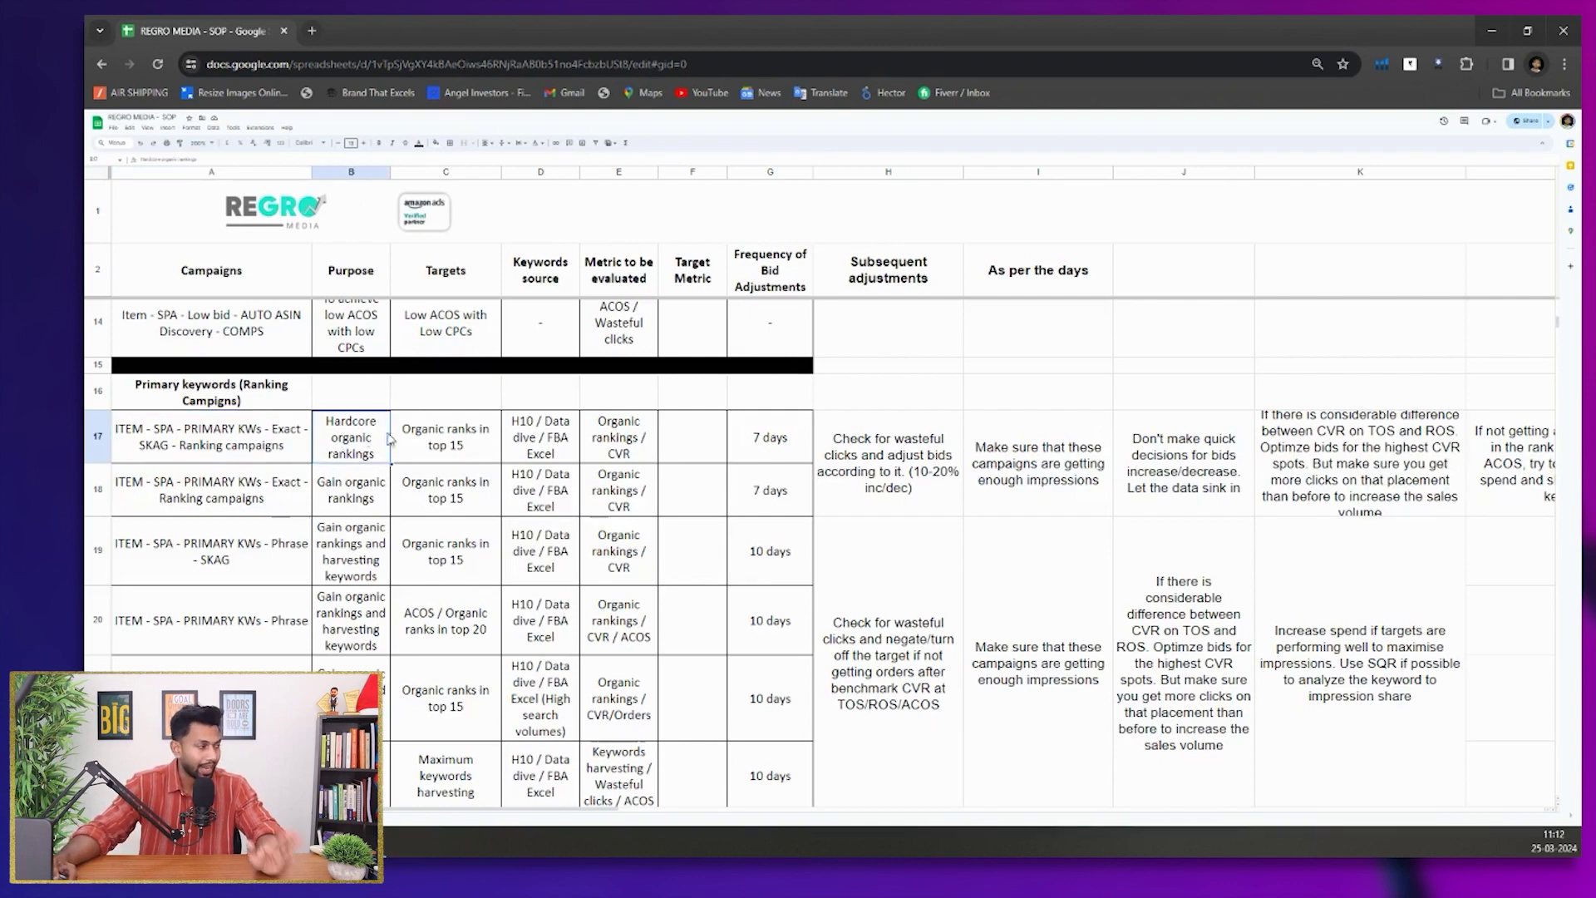
left_click(443, 438)
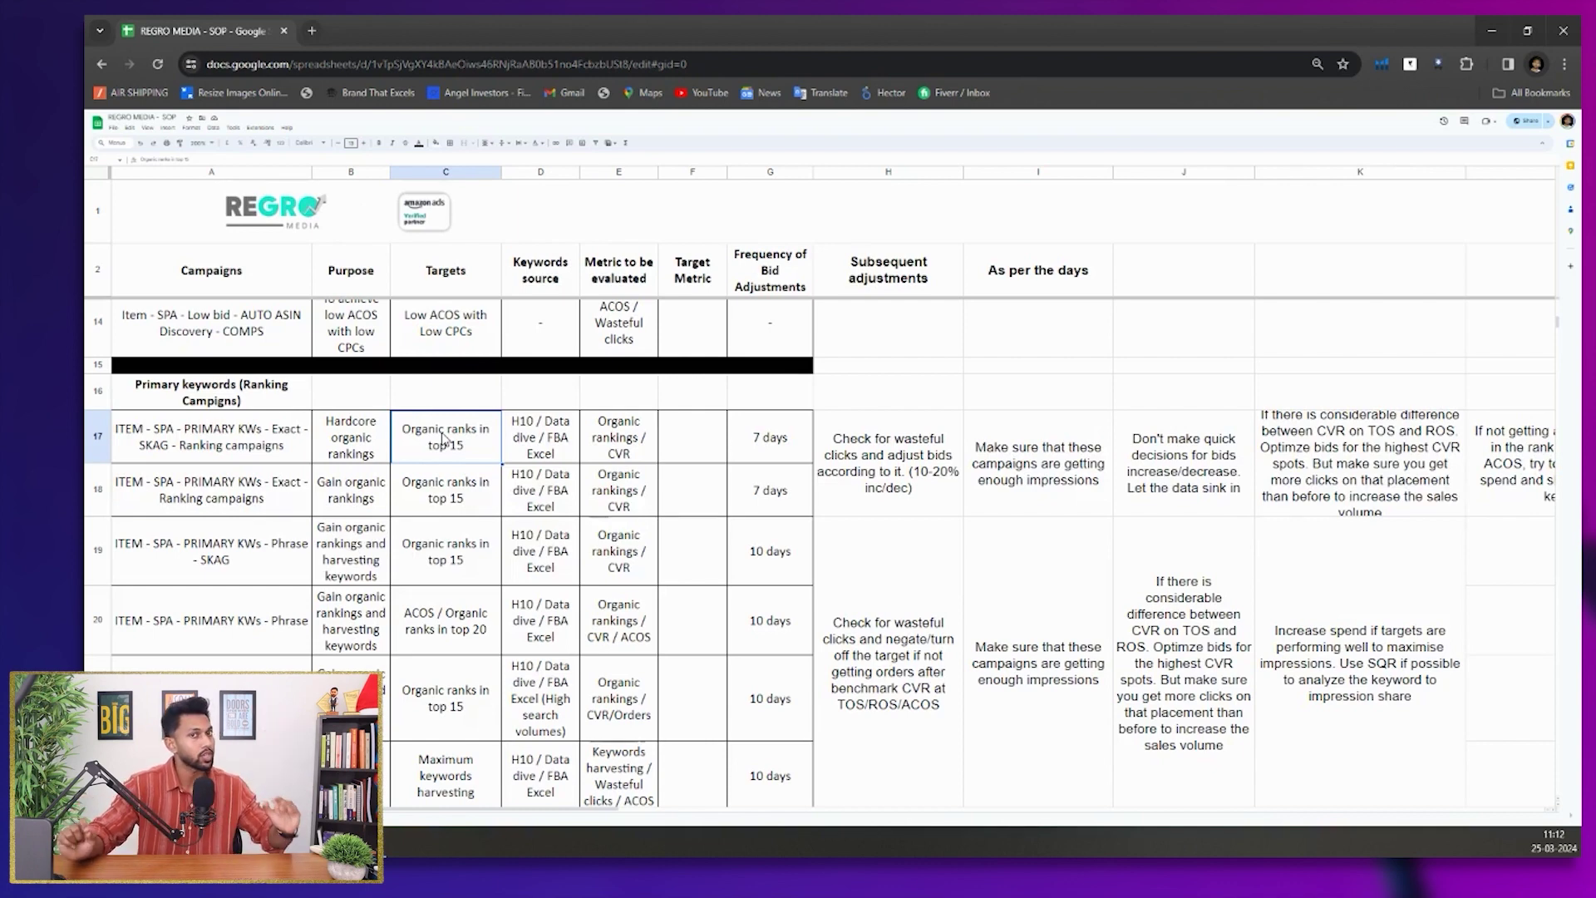
left_click(541, 452)
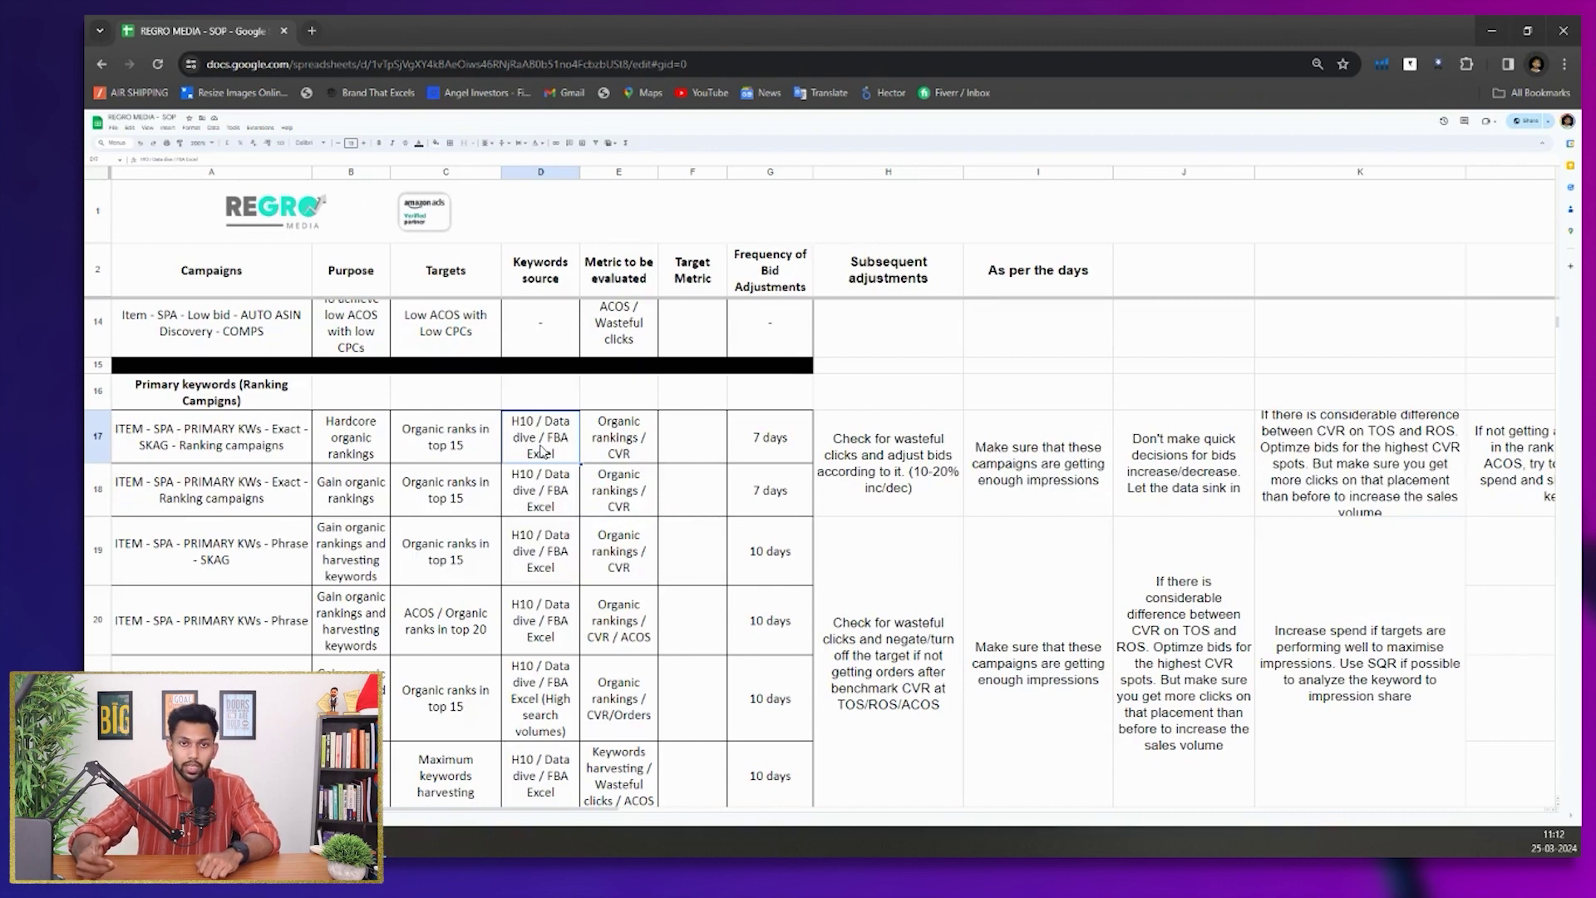
left_click(590, 449)
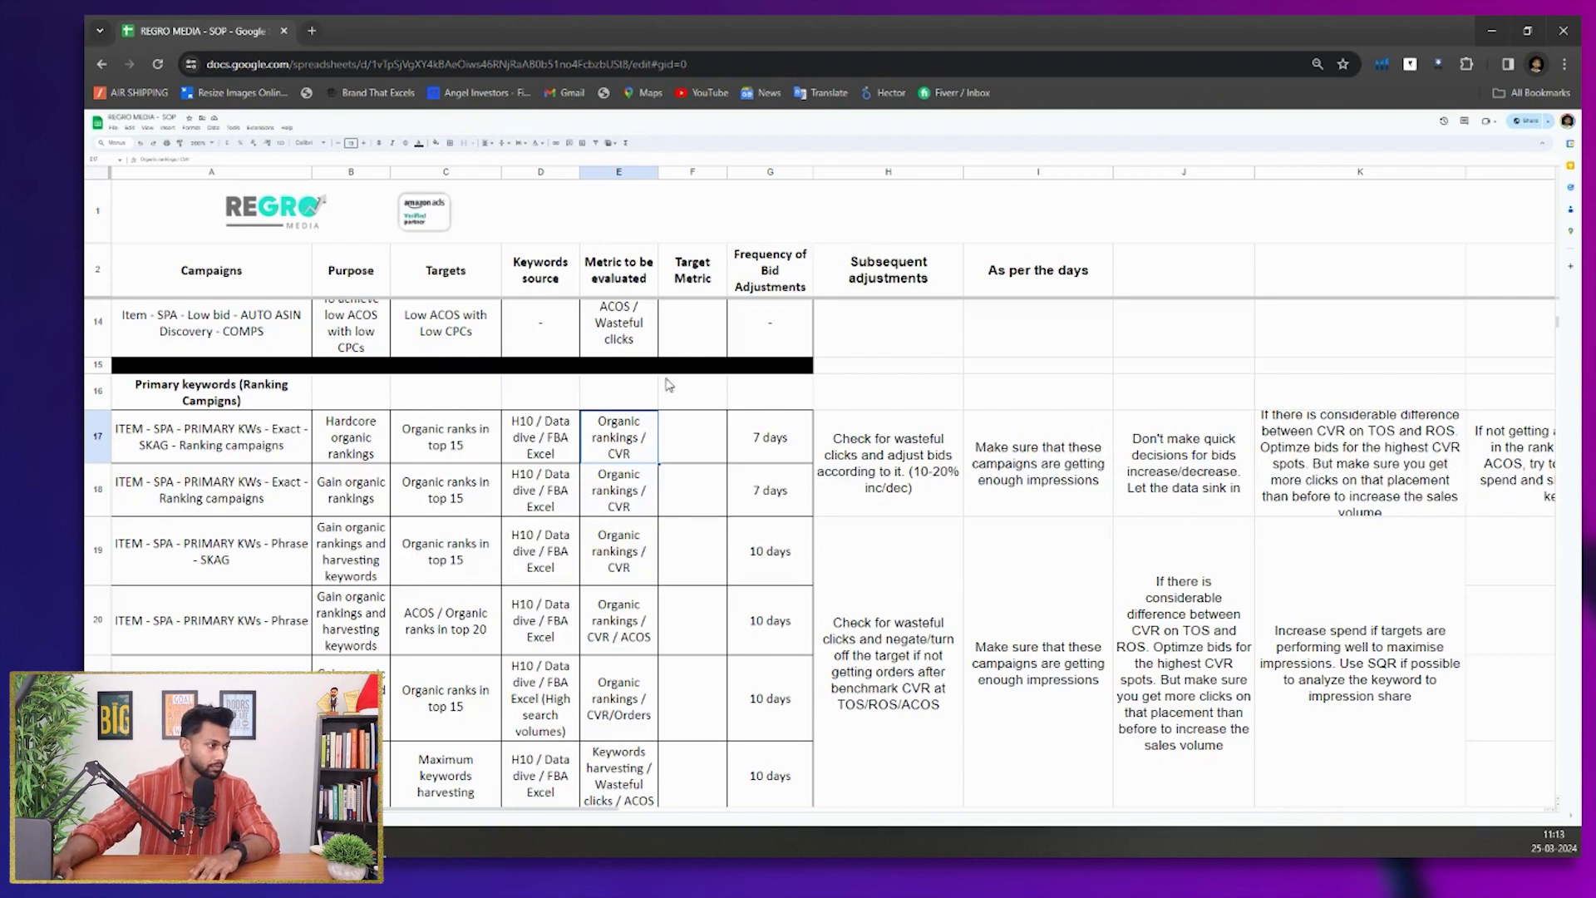
Examine the PRIMARY KWs campaigns for Phrase, Broad - SKAG and Broad in the ranking section
scroll(242, 505, "down", 3)
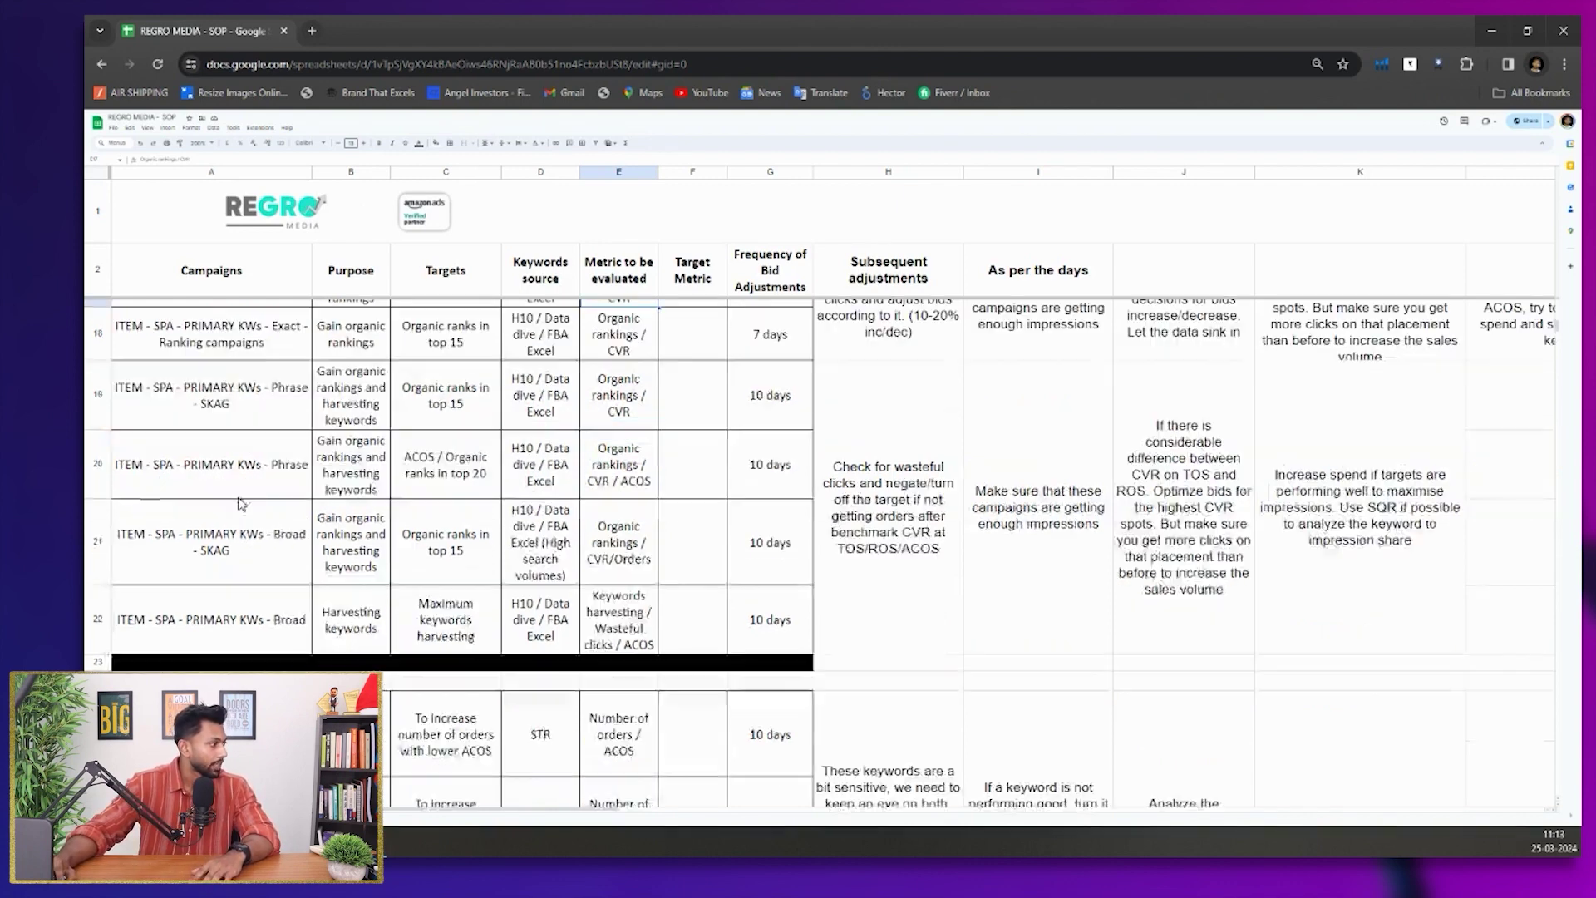
left_click(249, 488)
left_click(234, 546)
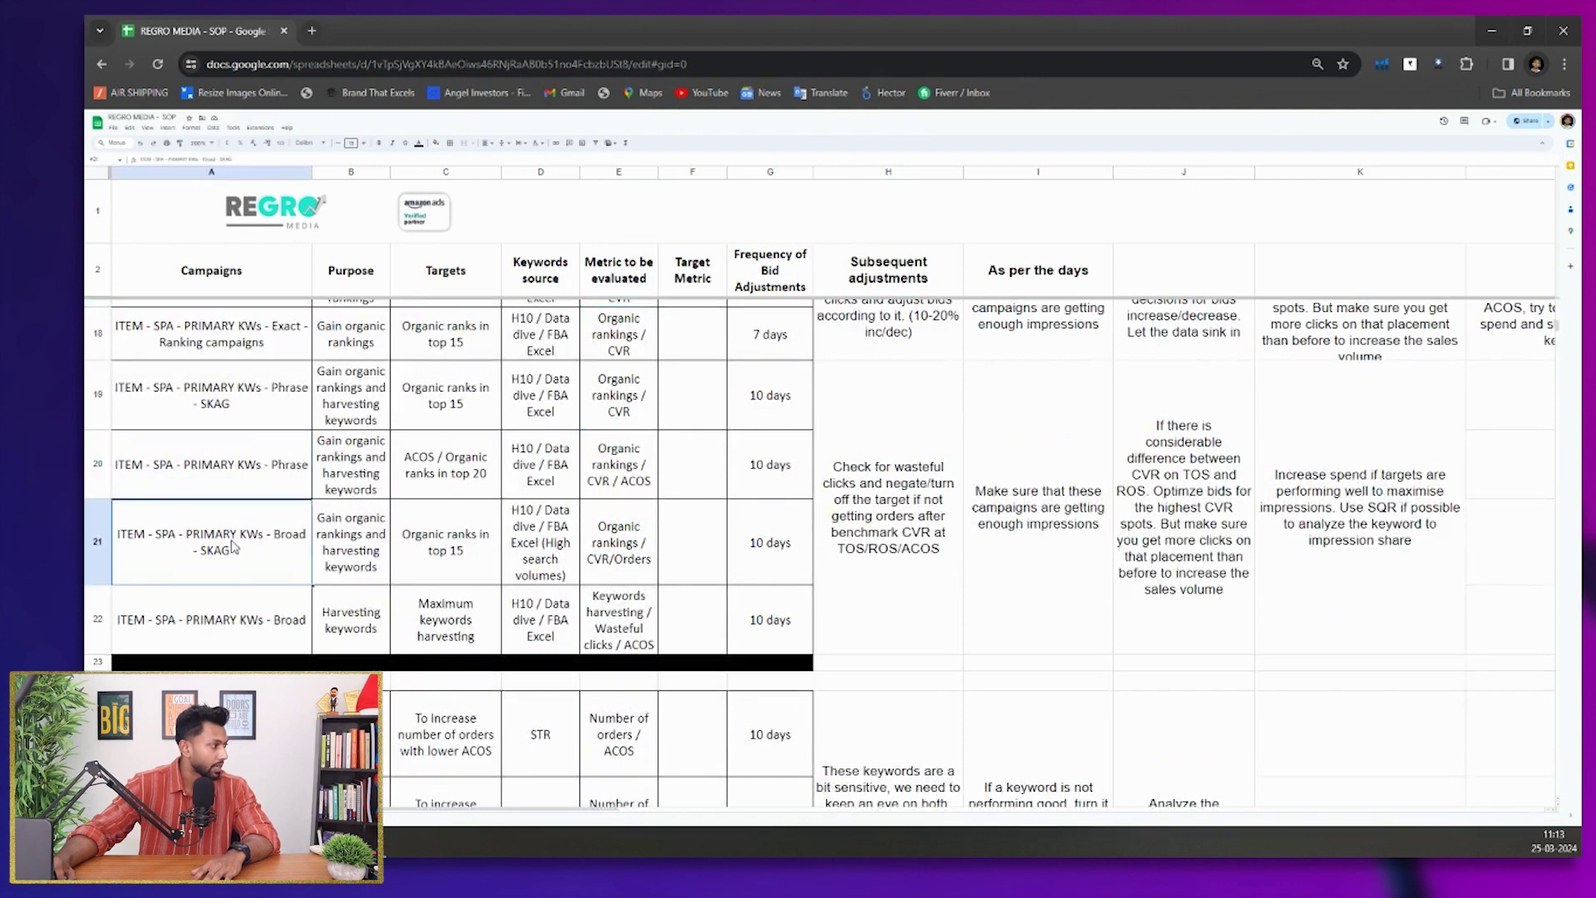
left_click(269, 635)
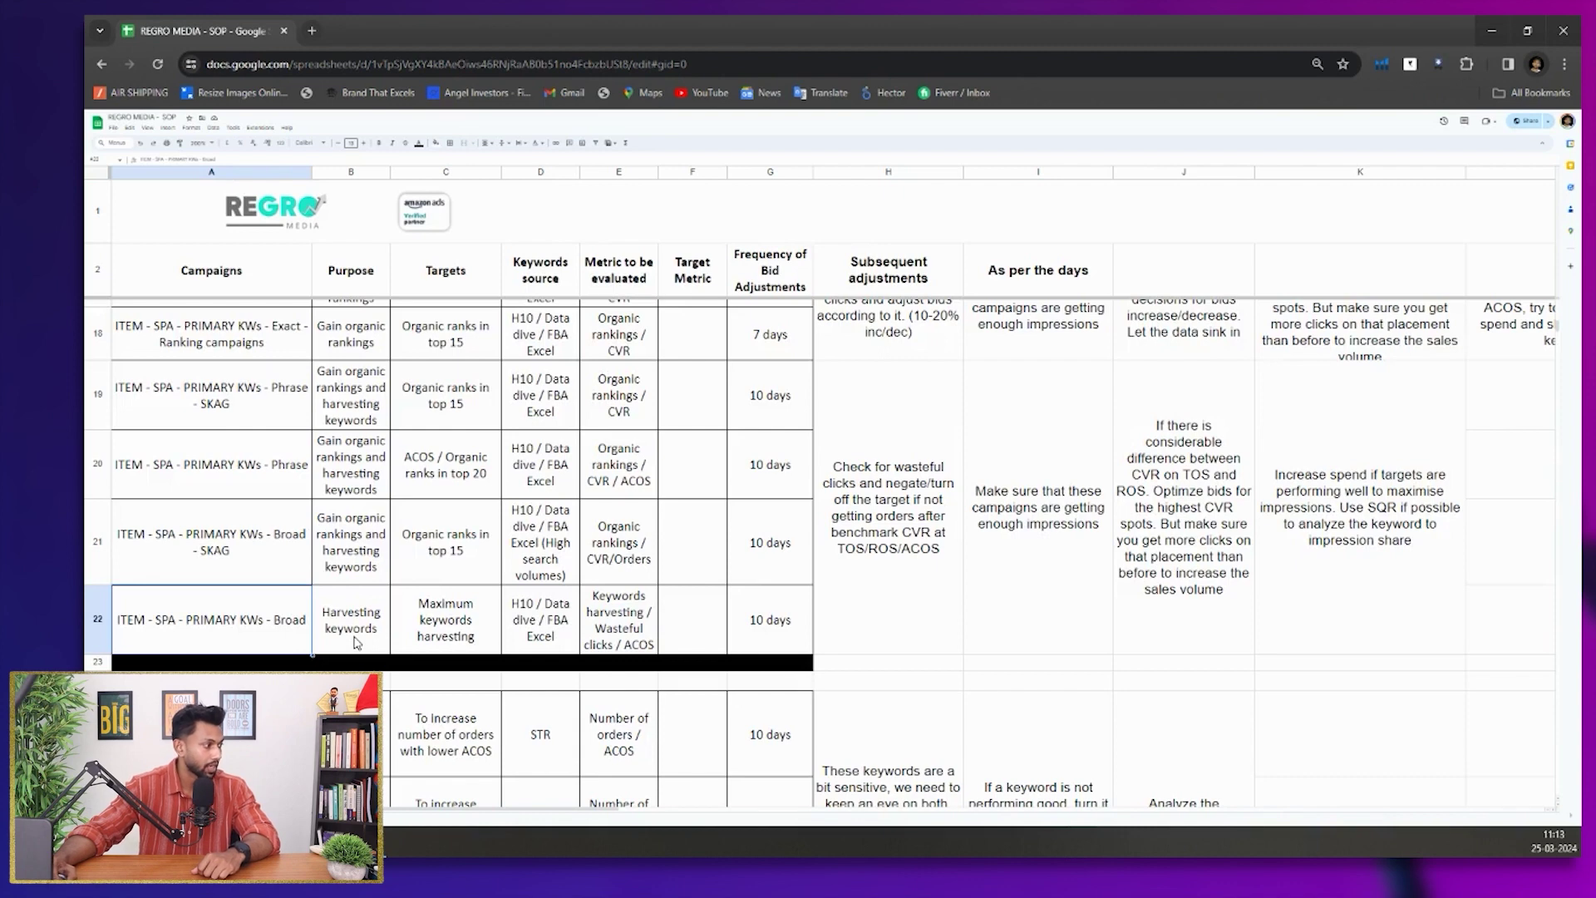
Under Converting keywords, examine the CONVERTING STs - BROAD campaign's purpose, targets and keywords source
scroll(354, 642, "down", 4)
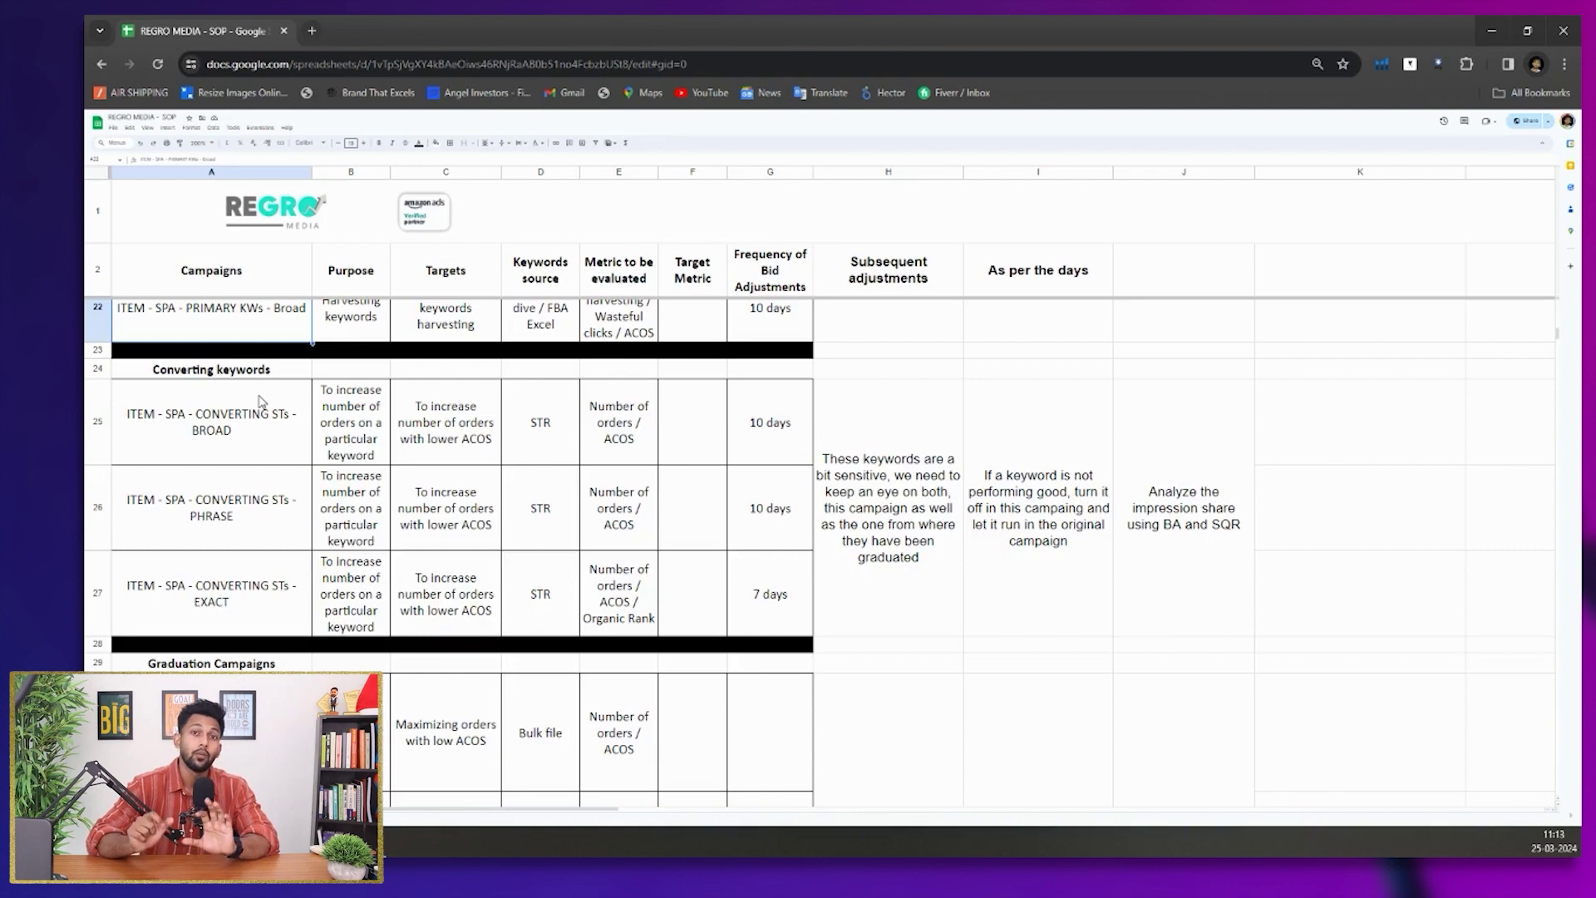
left_click(198, 374)
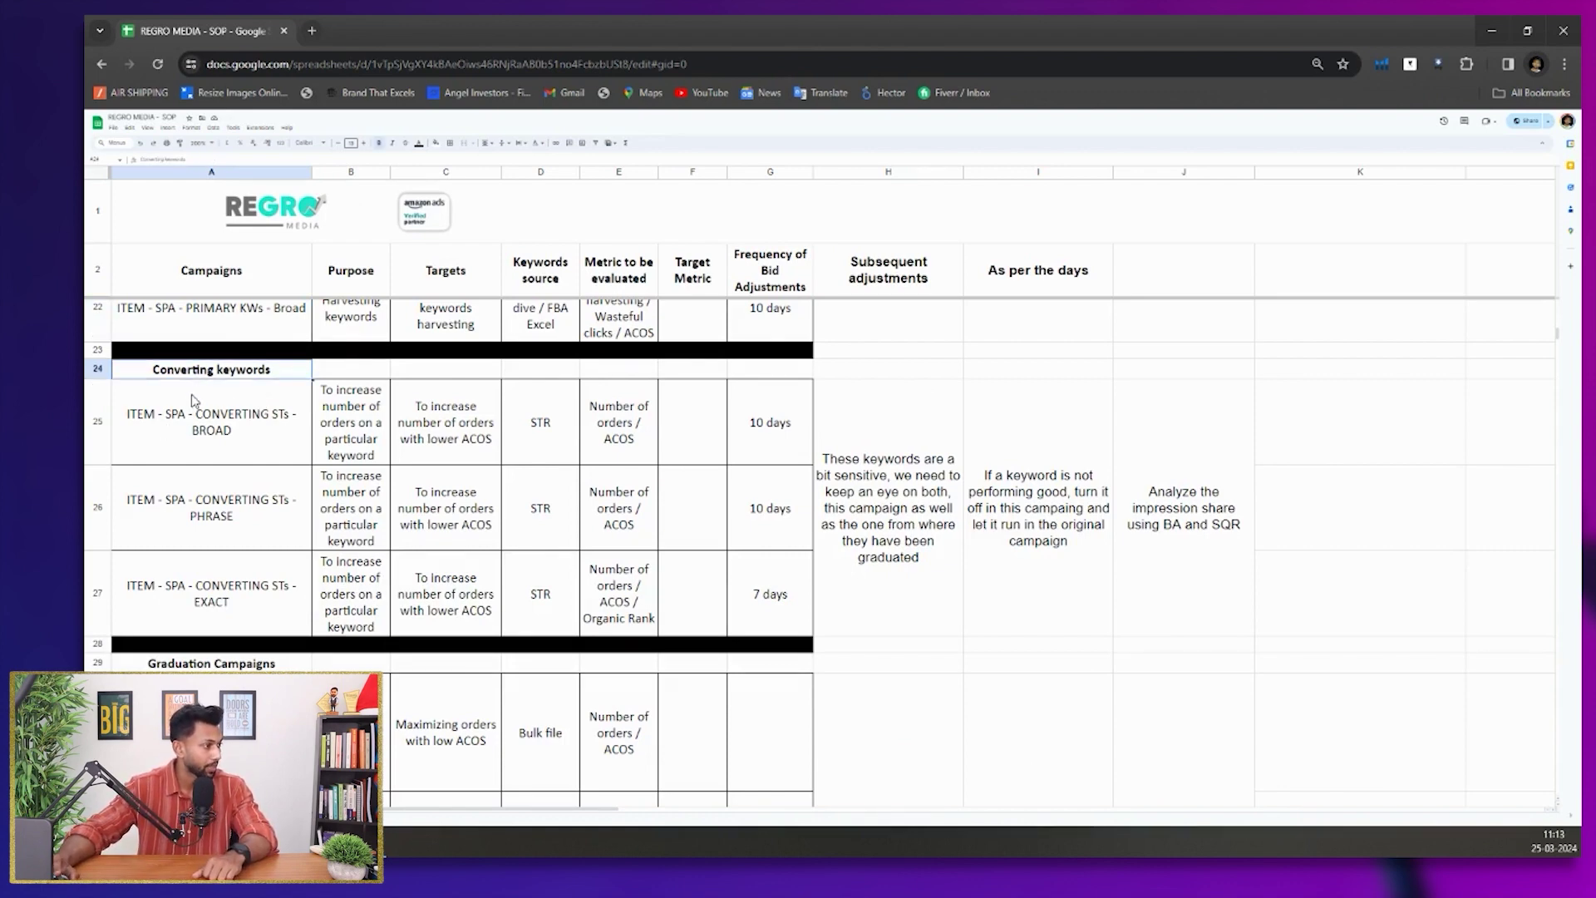
left_click(156, 430)
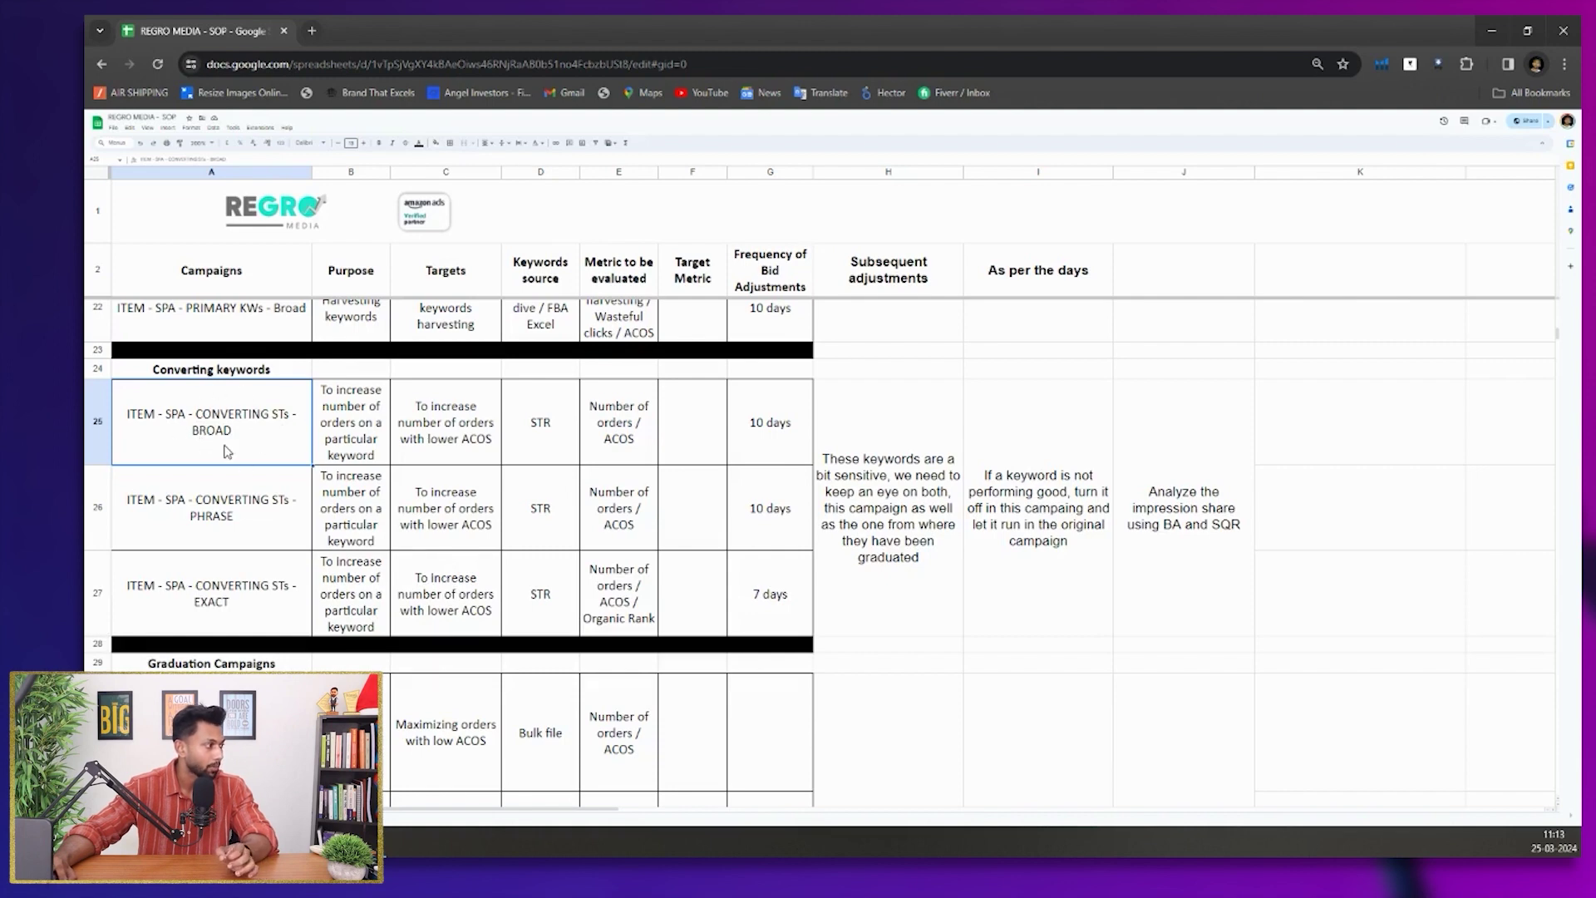
left_click(347, 413)
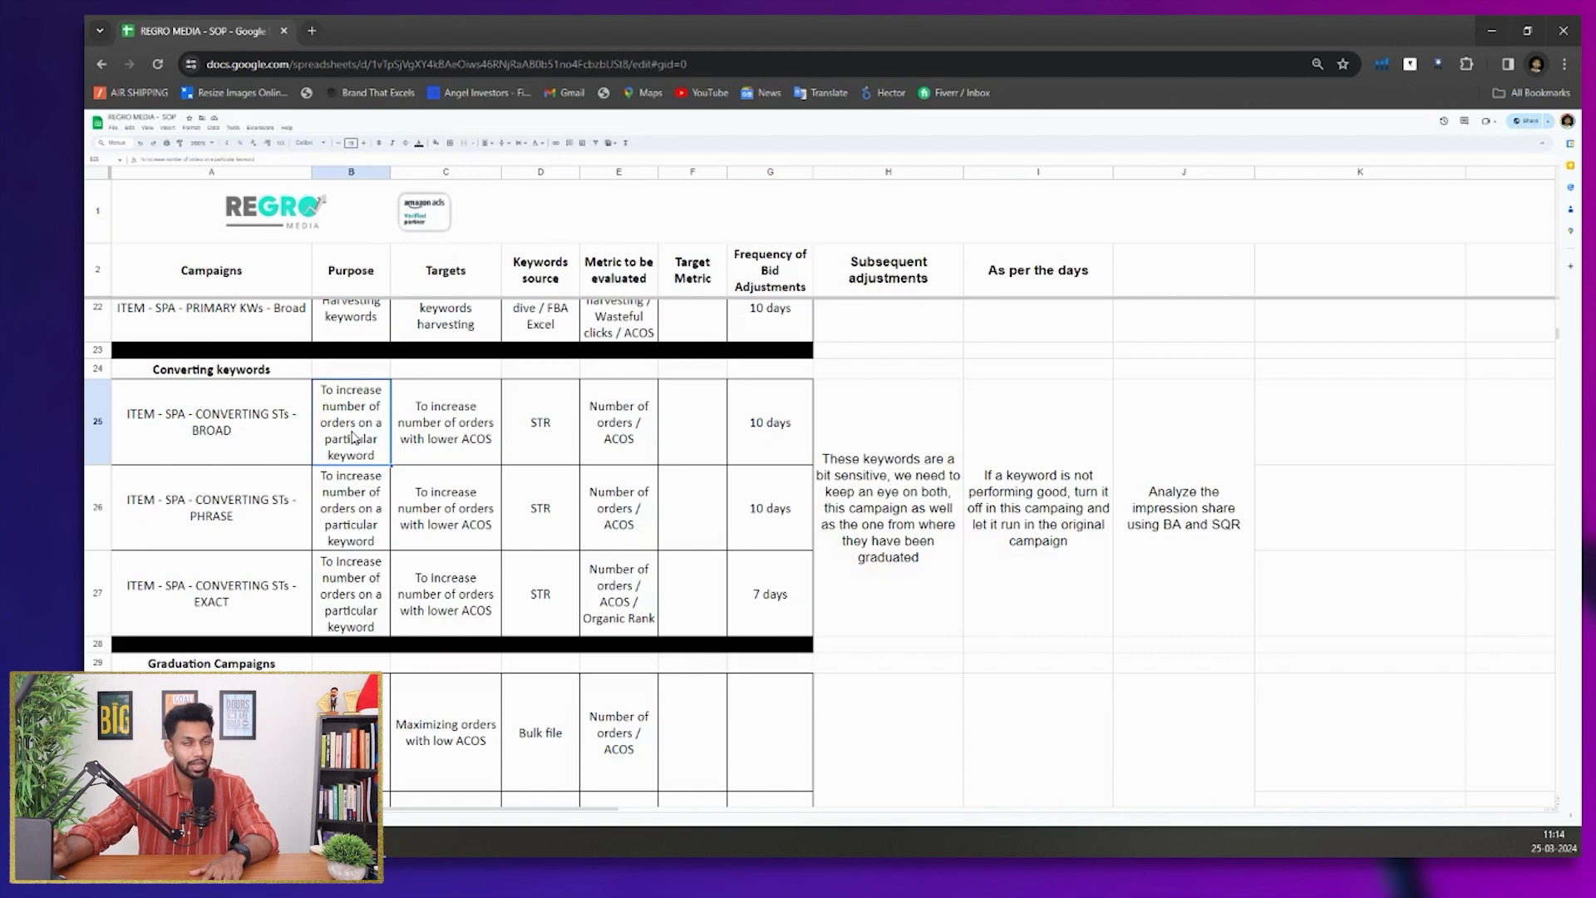
left_click(475, 442)
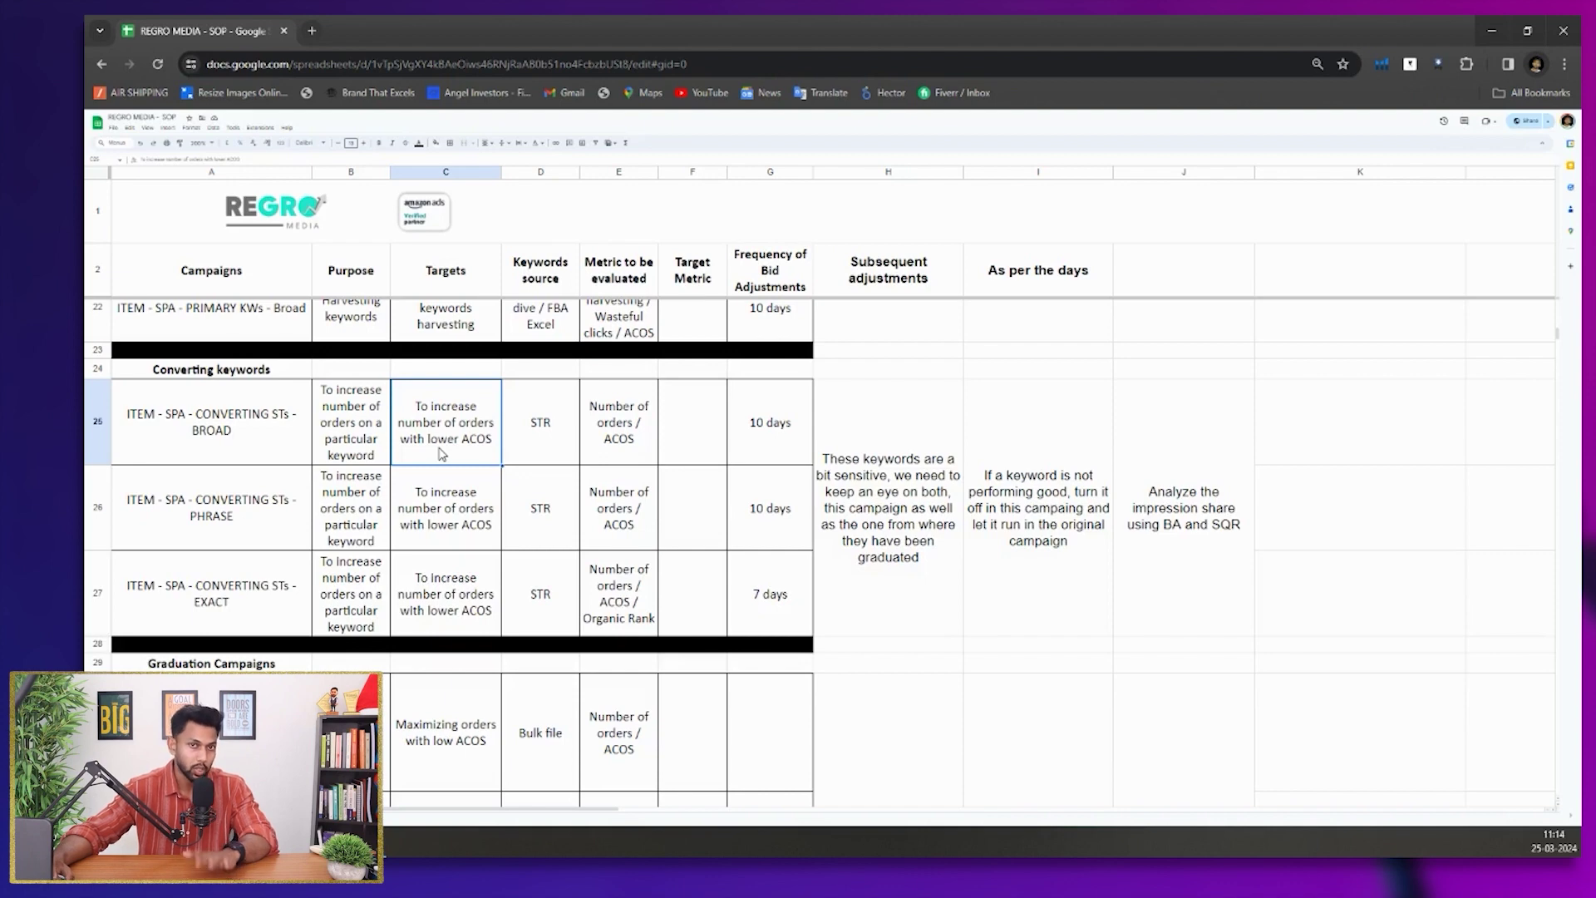
left_click(541, 440)
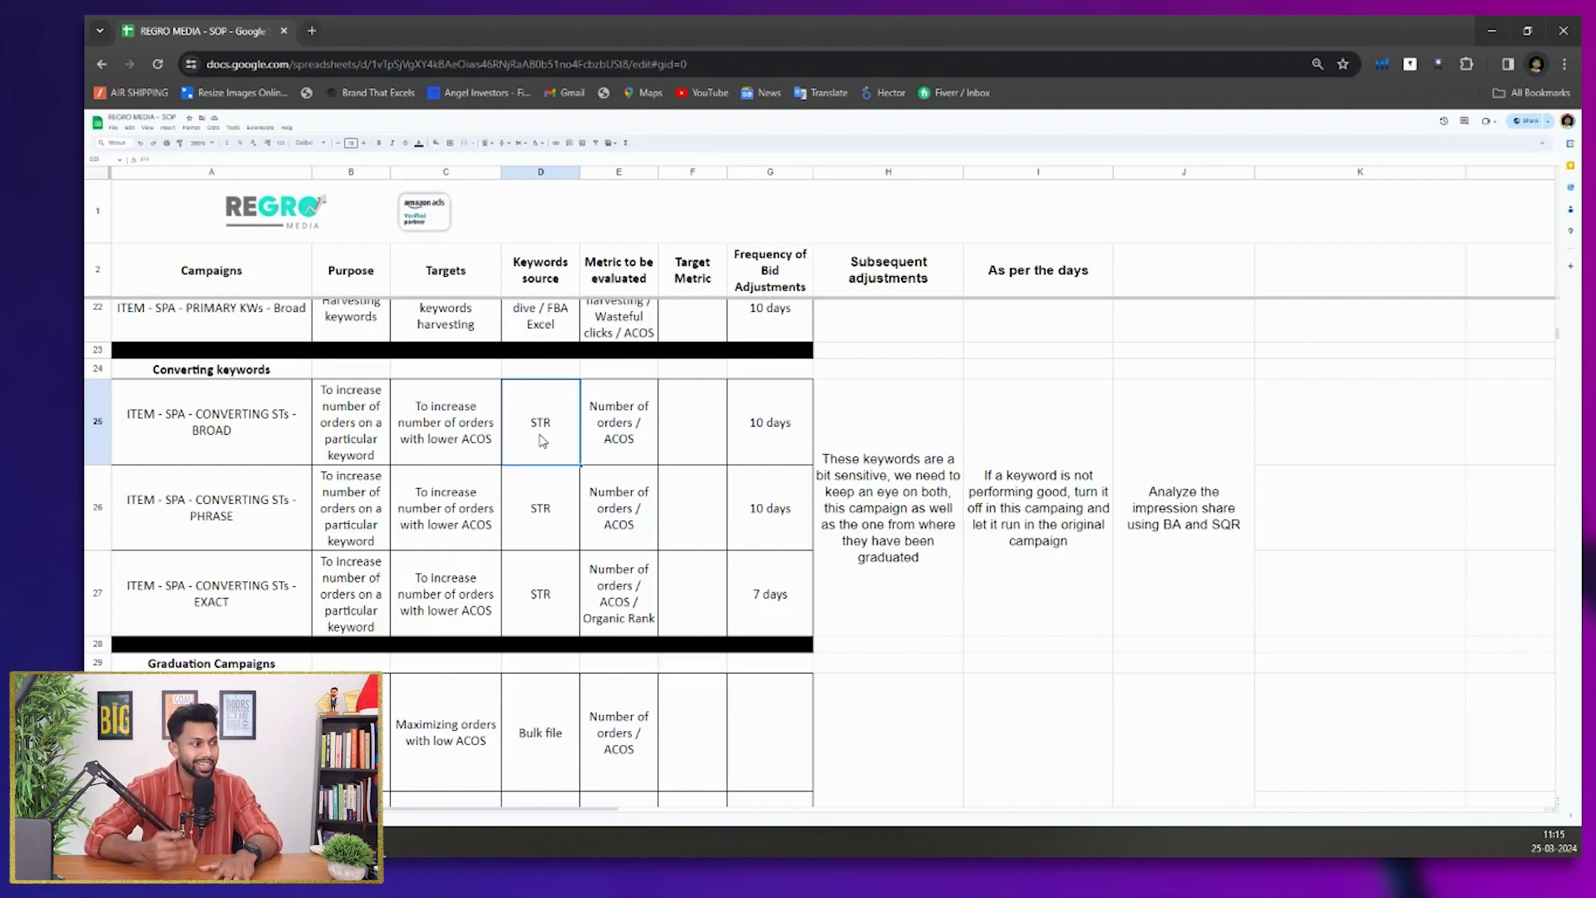
Compare the BROAD, PHRASE and EXACT campaign entries in the Converting keywords section
scroll(337, 541, "down", 2)
scroll(274, 516, "up", 2)
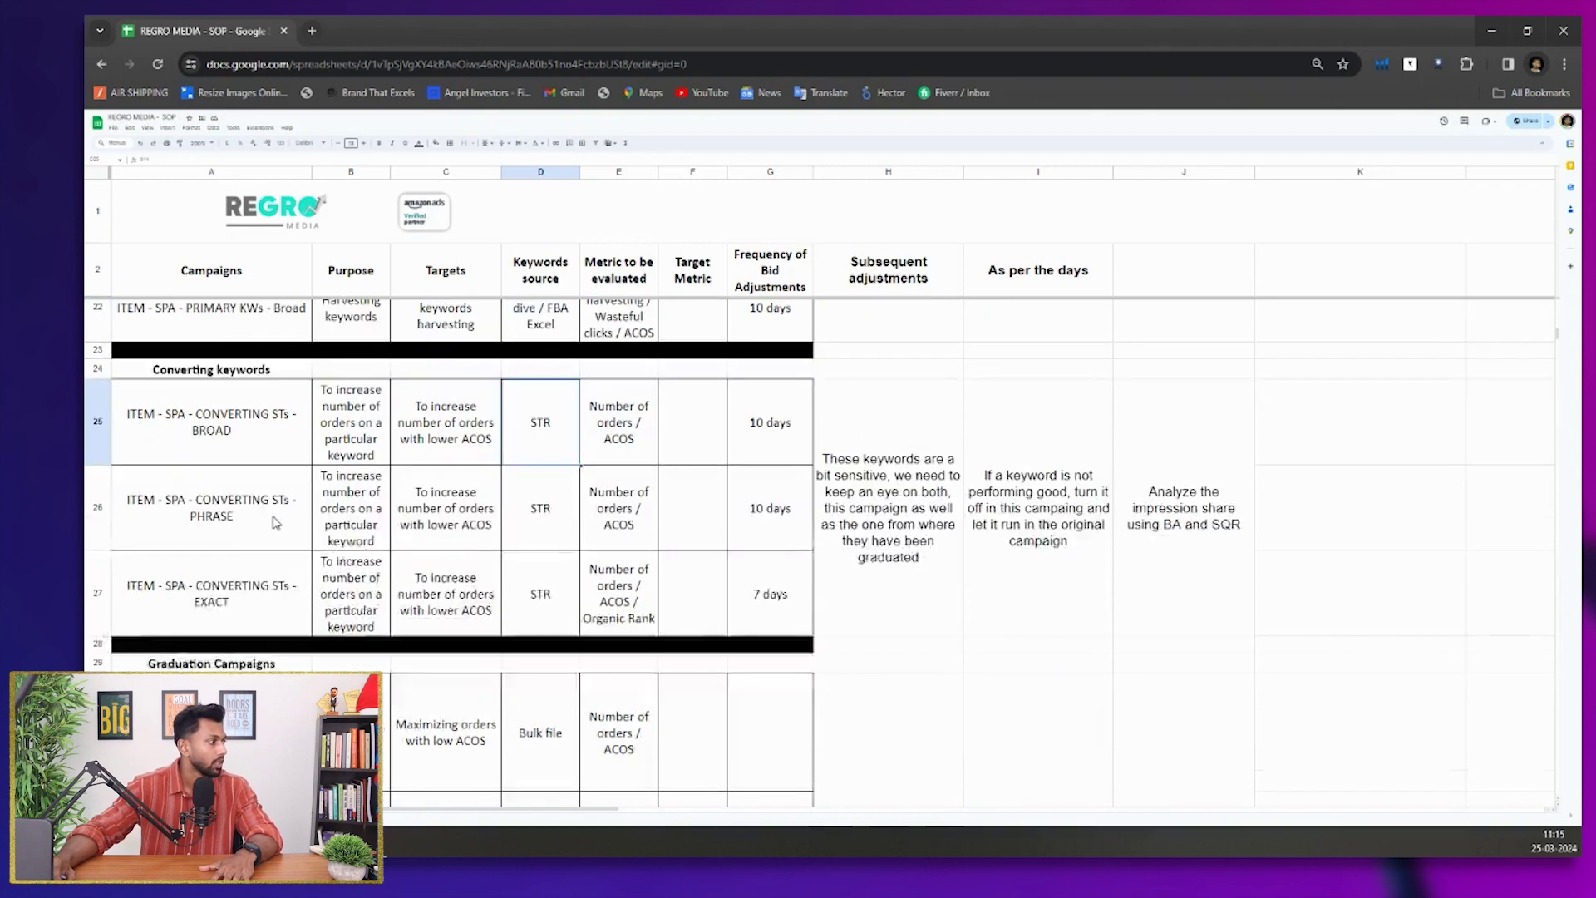
left_click(230, 453)
left_click(233, 534)
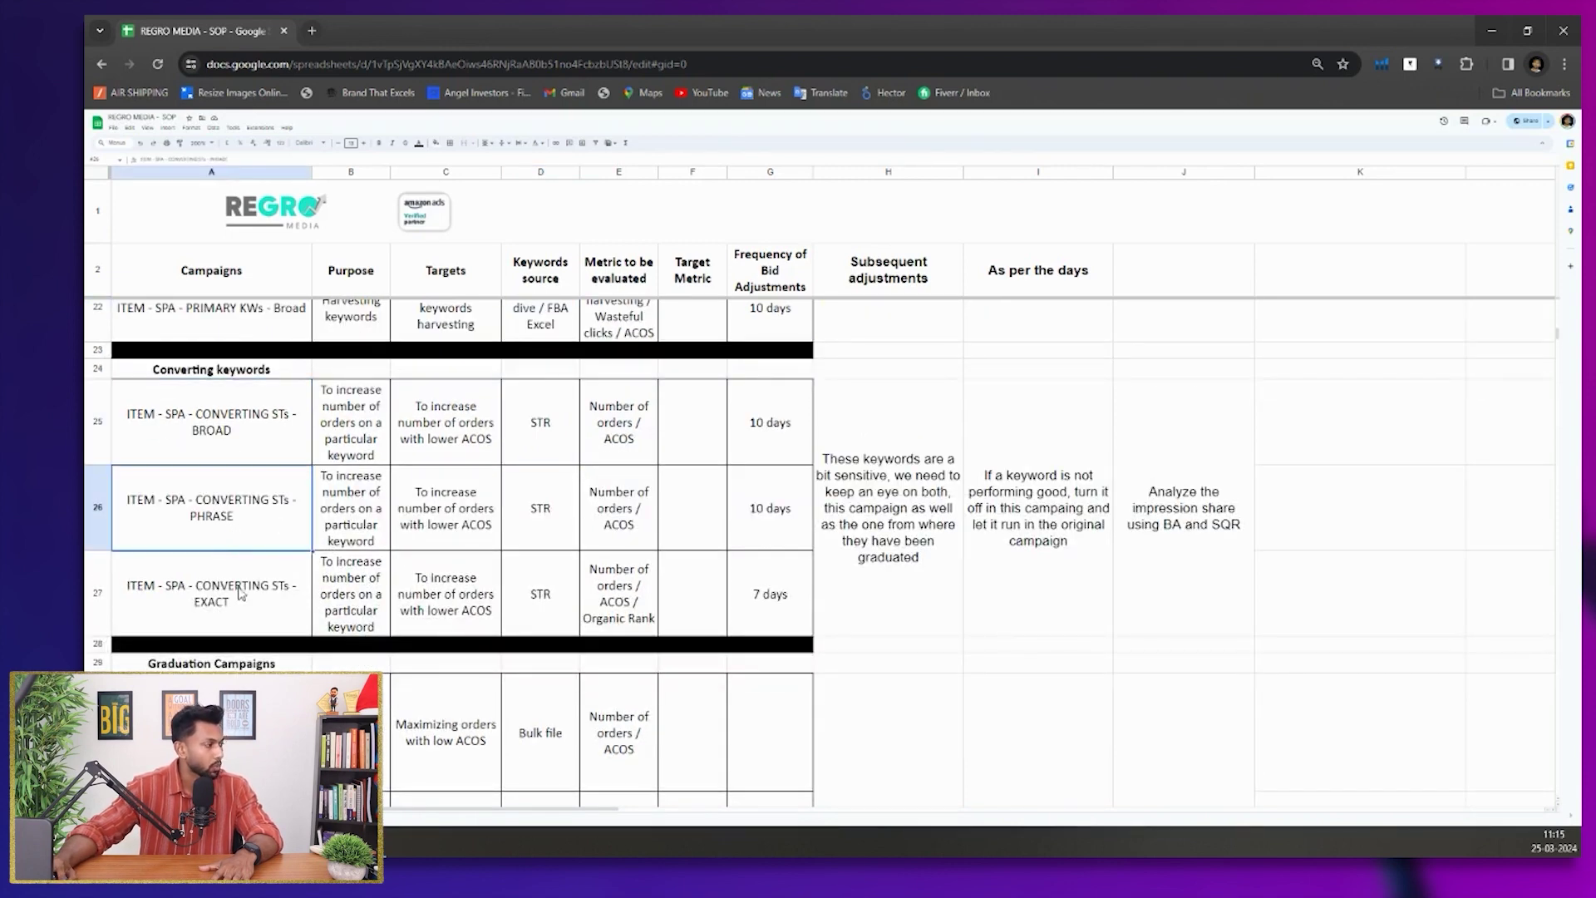
left_click(242, 605)
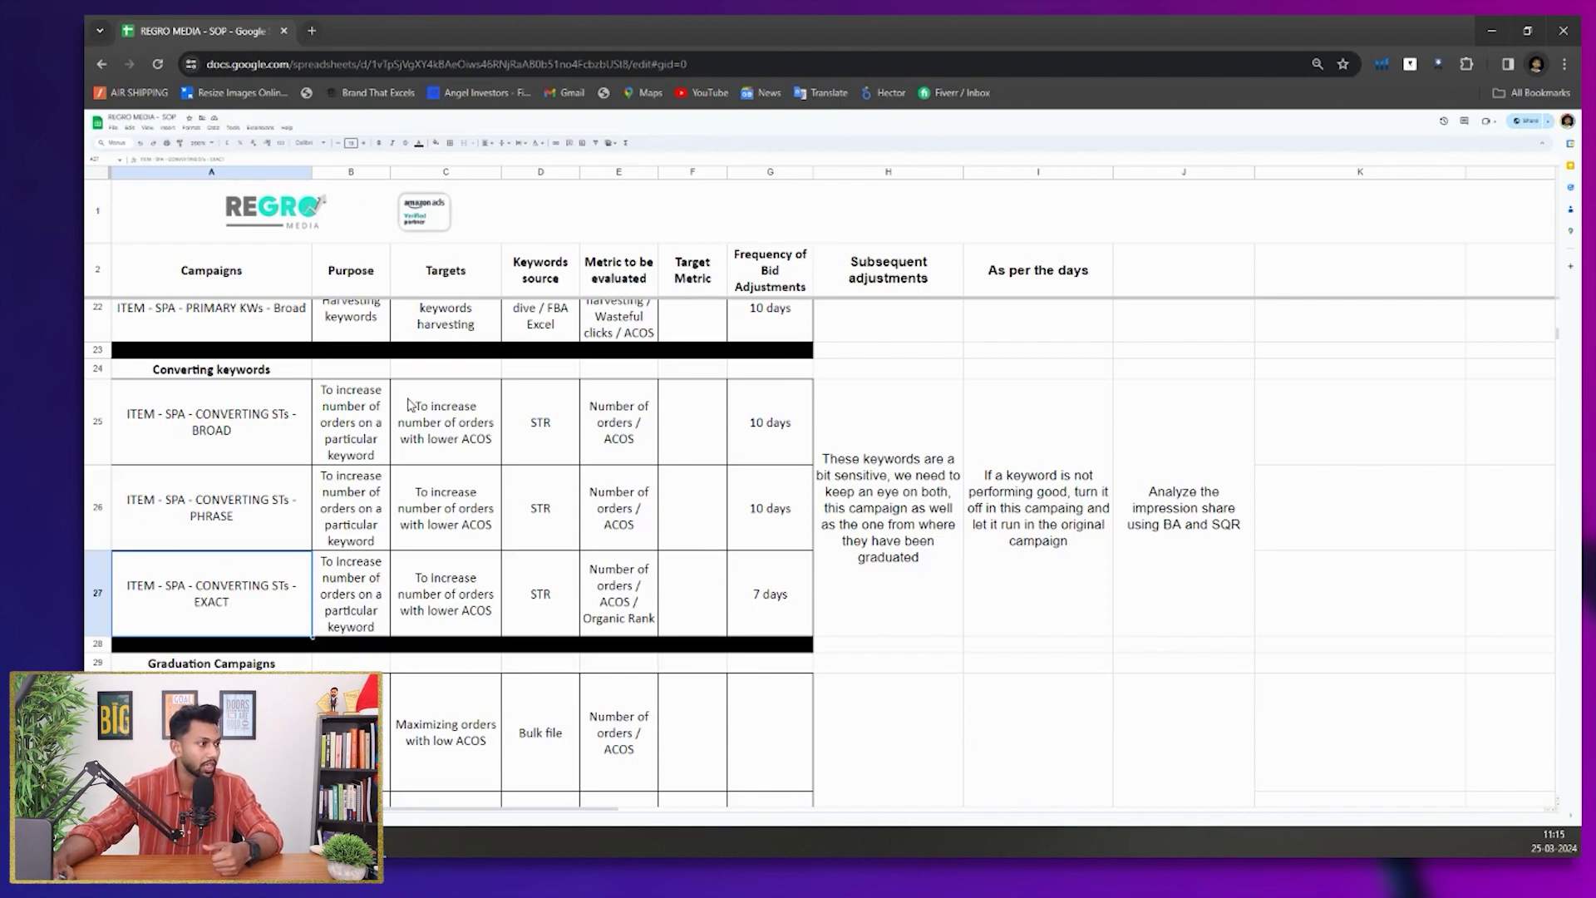
Review the bid adjustment frequency of the Converting keywords campaigns and compare that section with the Graduation Campaigns entries
left_click_drag(748, 401, 759, 599)
scroll(759, 599, "down", 2)
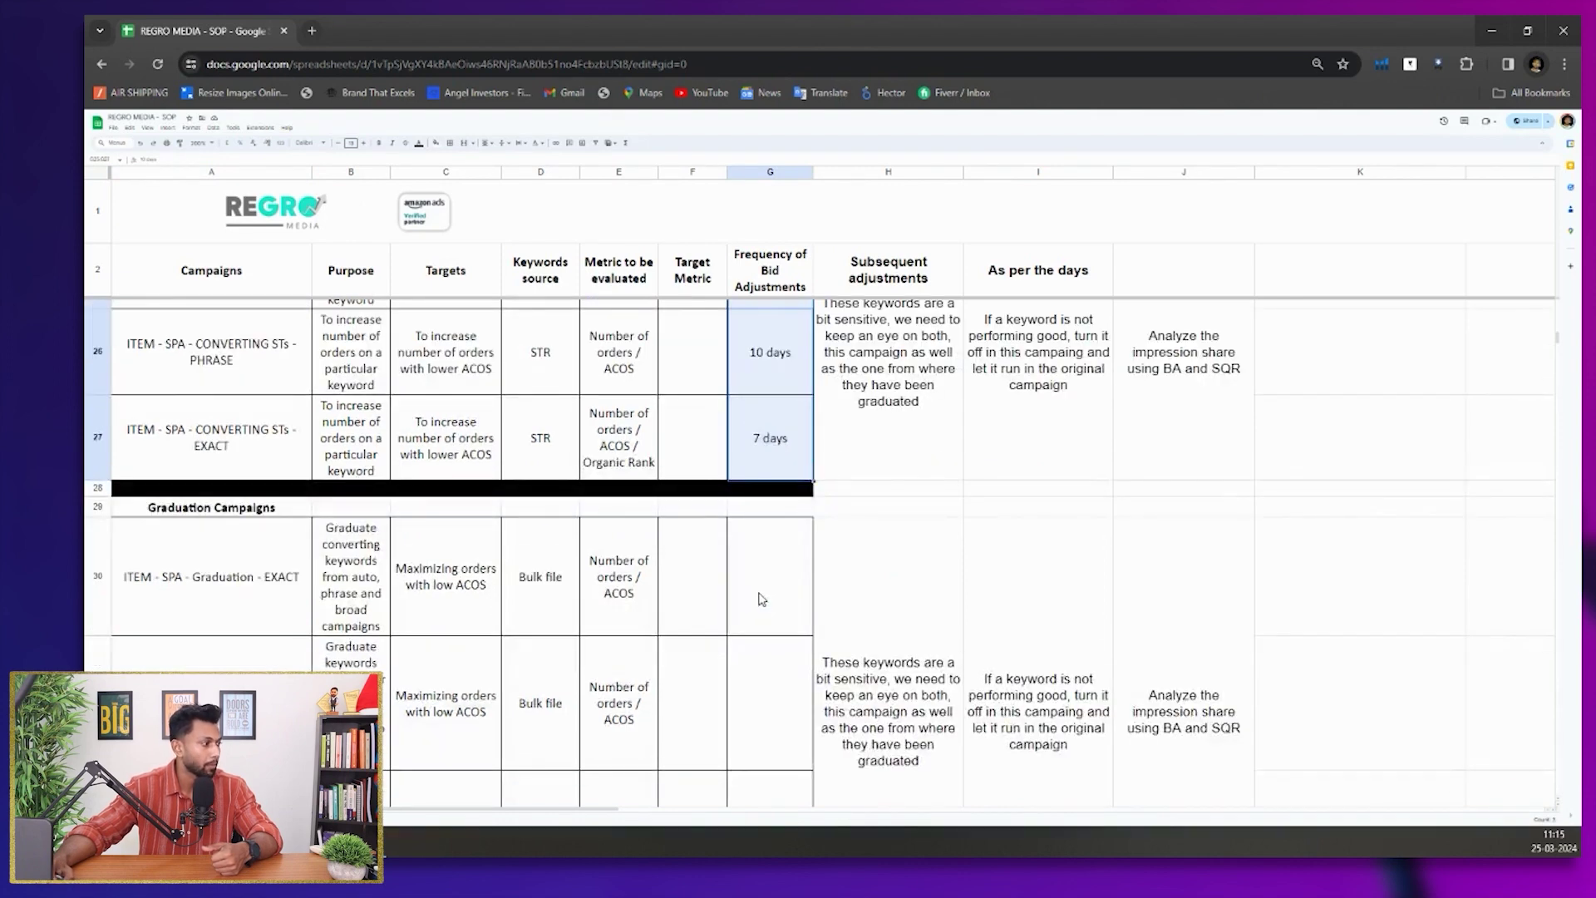
scroll(759, 598, "down", 2)
left_click(237, 460)
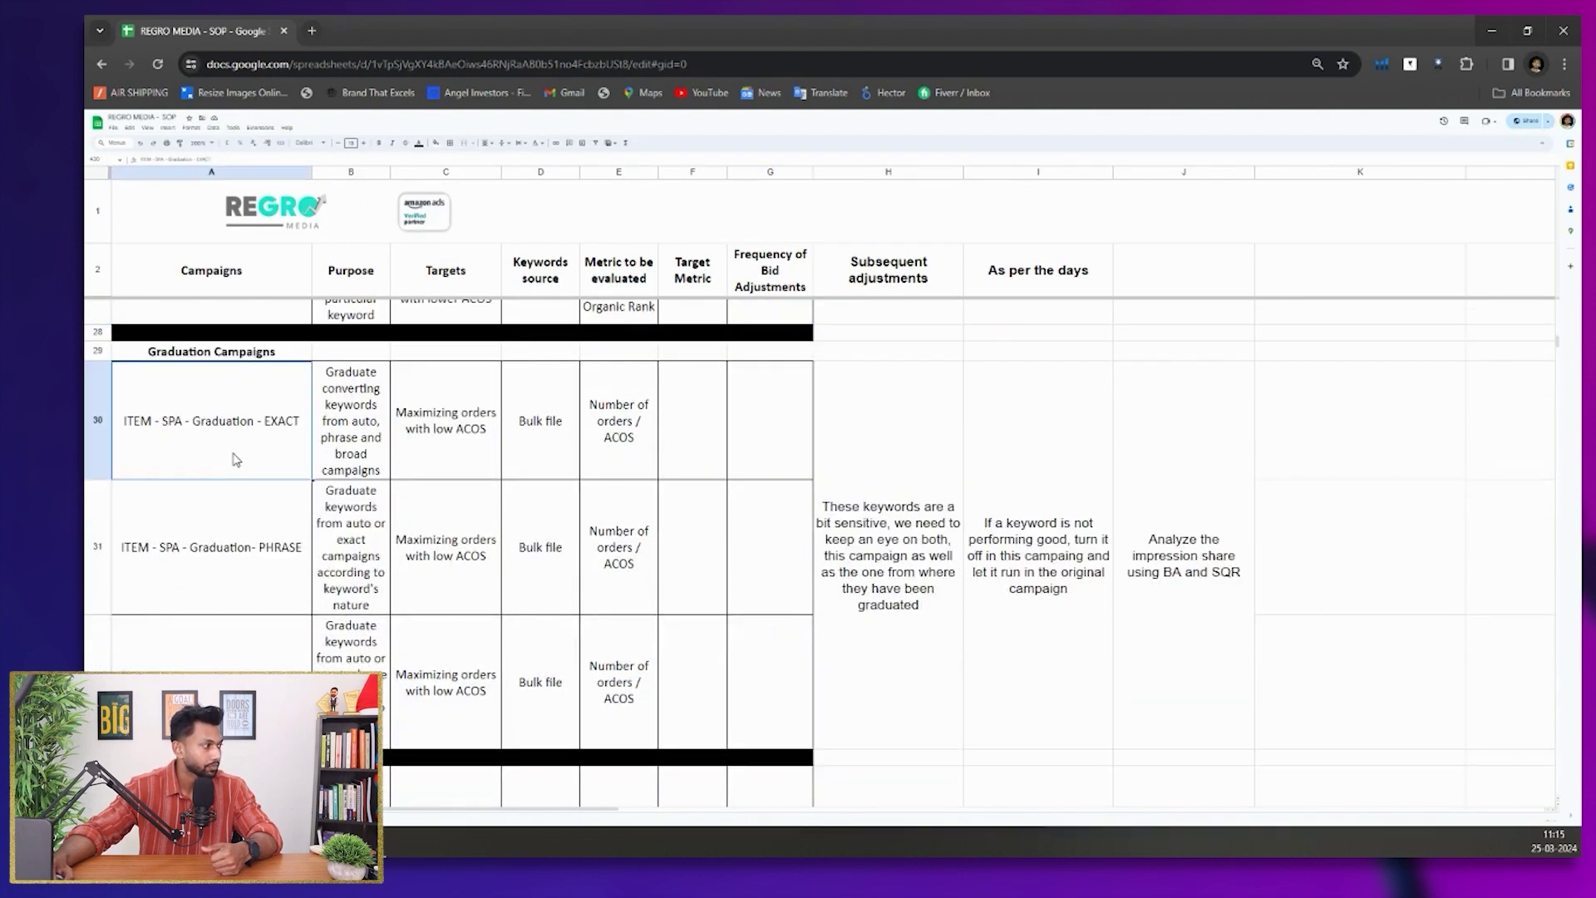
scroll(236, 456, "up", 4)
scroll(236, 458, "down", 4)
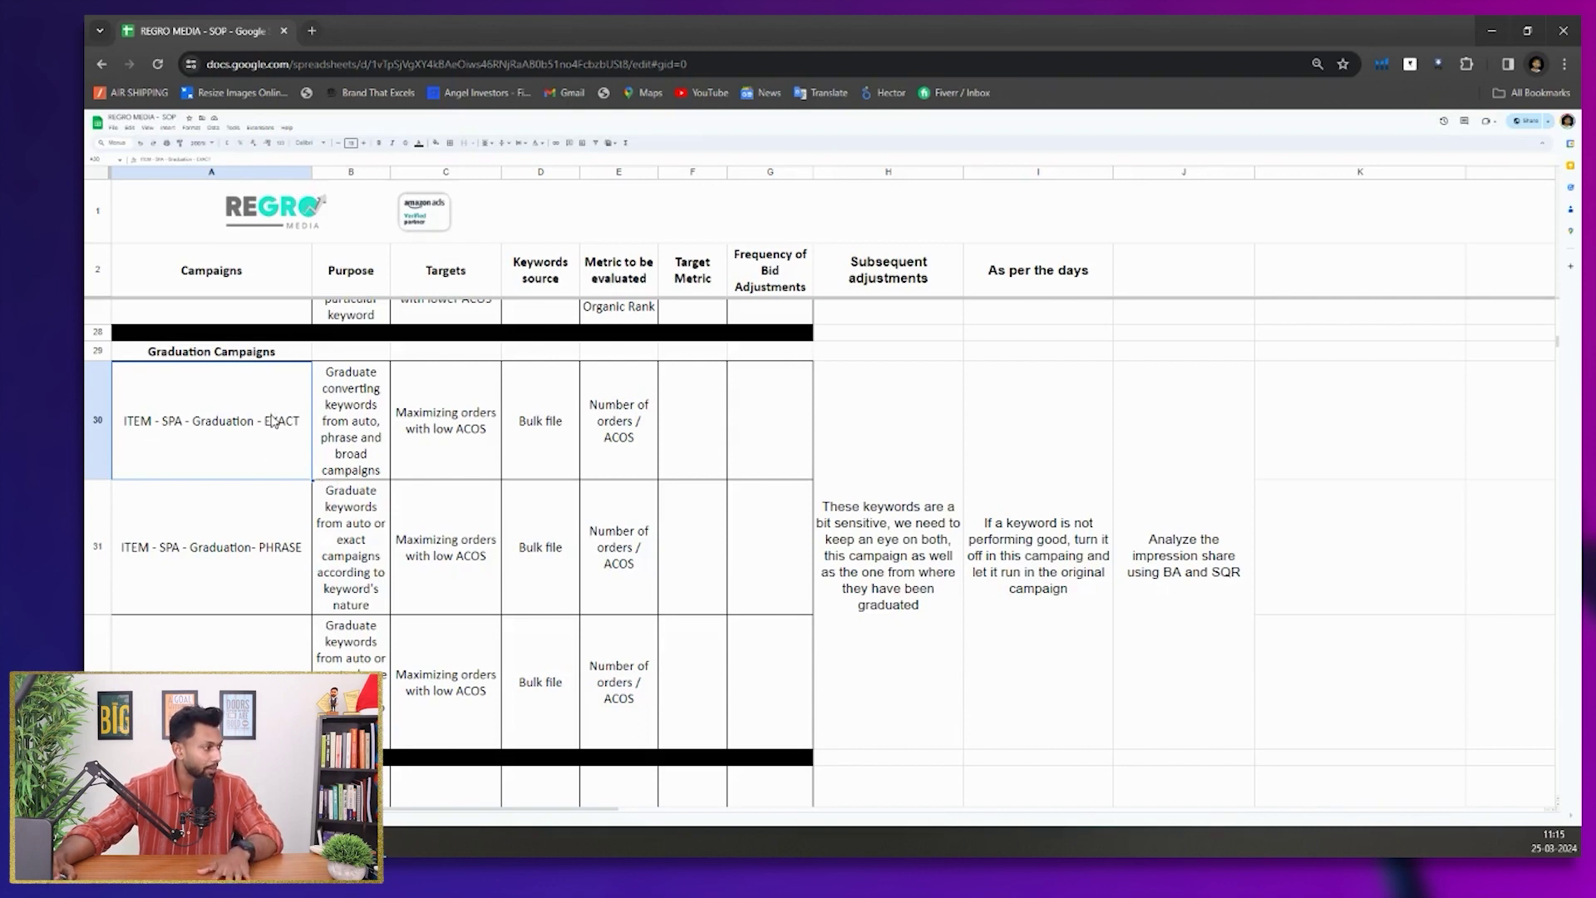
scroll(449, 428, "up", 4)
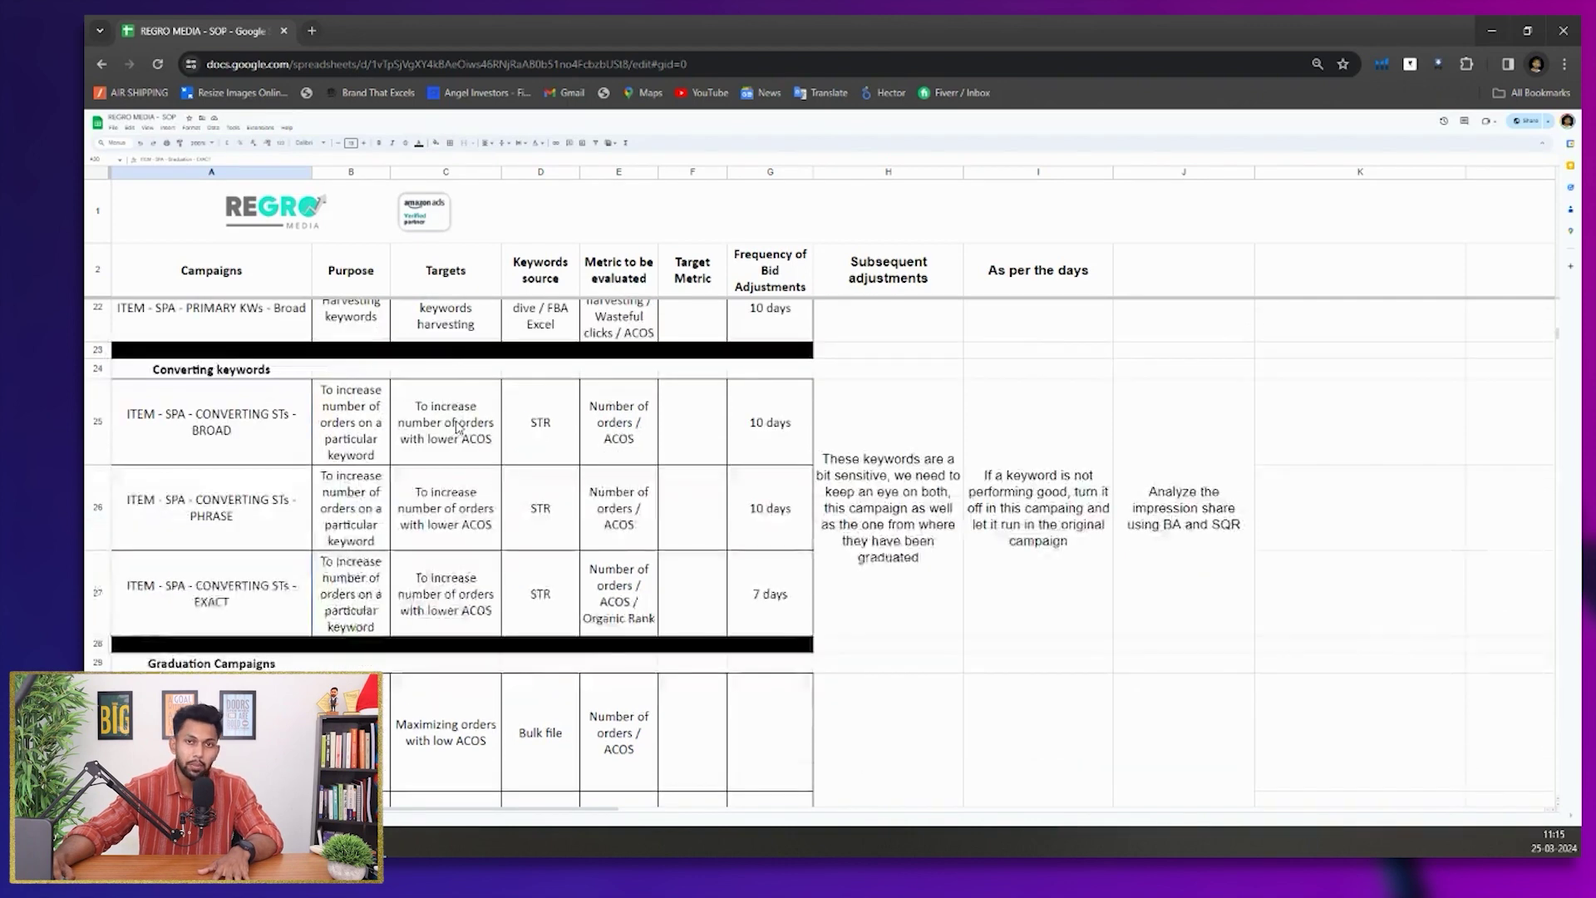
scroll(440, 437, "down", 2)
scroll(337, 588, "down", 2)
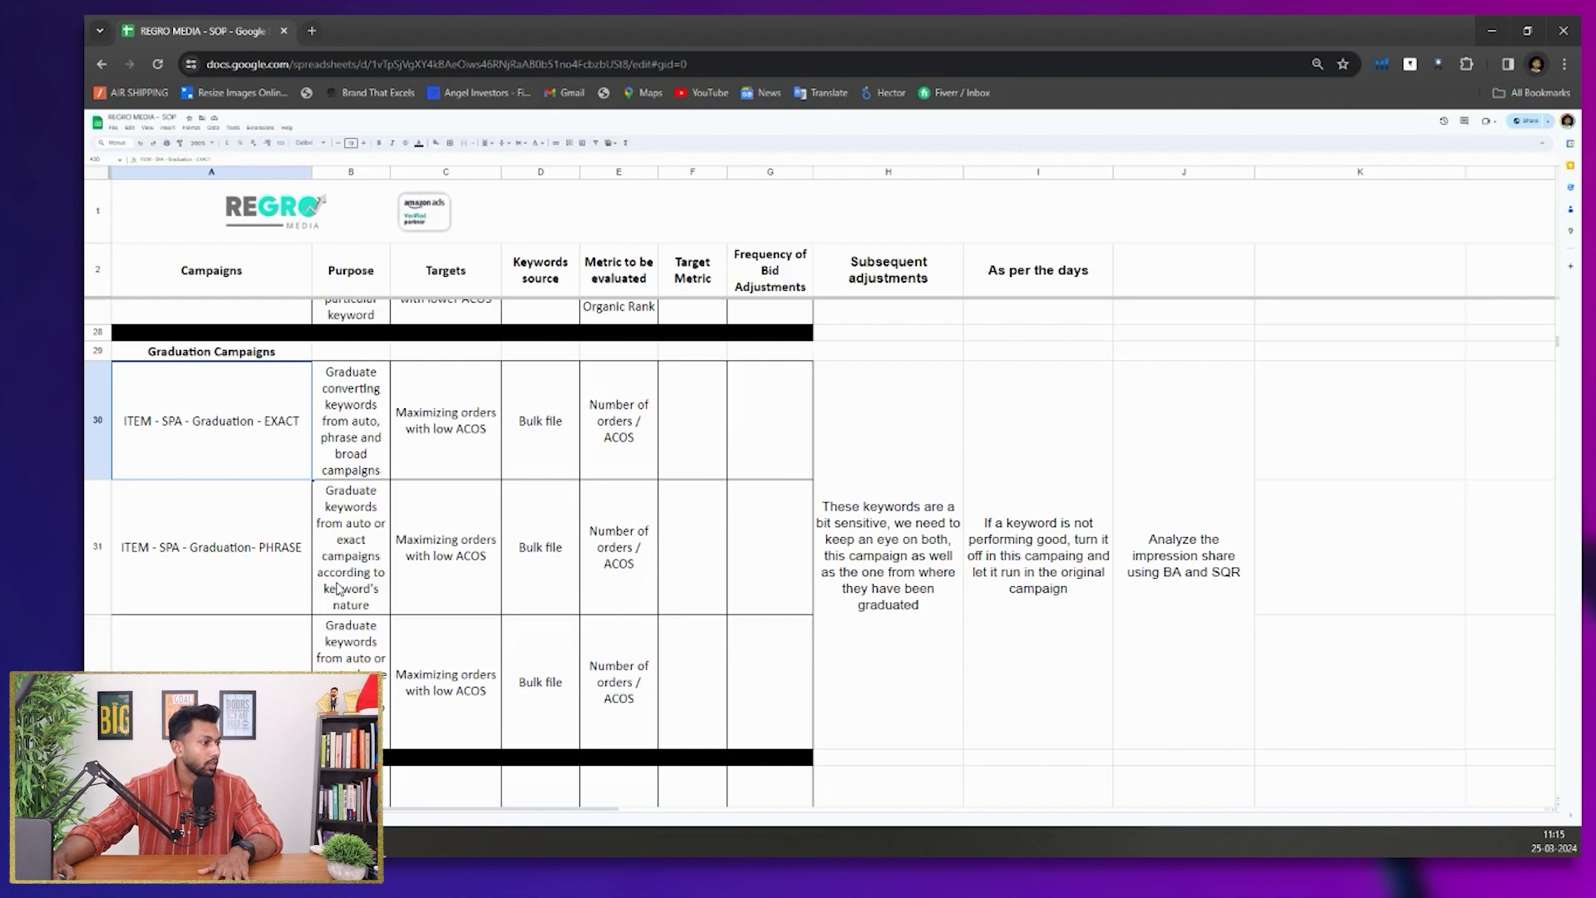
Look over the High Relevance long-tail campaigns and examine the purpose, keywords source and metric of the Own Brand campaigns under Defense Campaigns
scroll(336, 587, "down", 6)
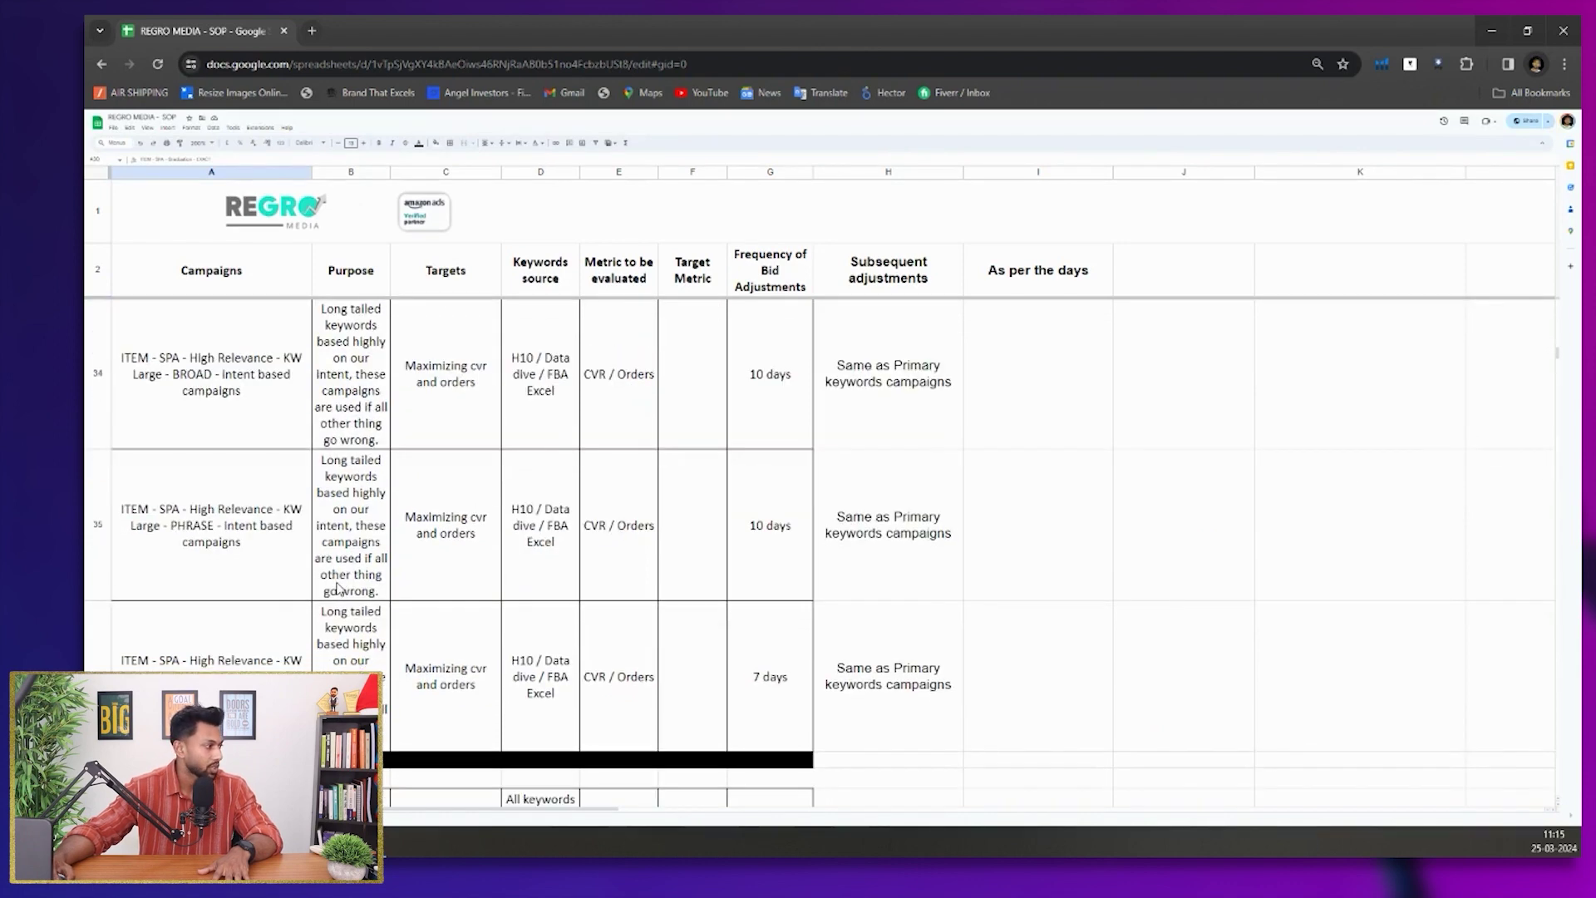
scroll(337, 588, "down", 5)
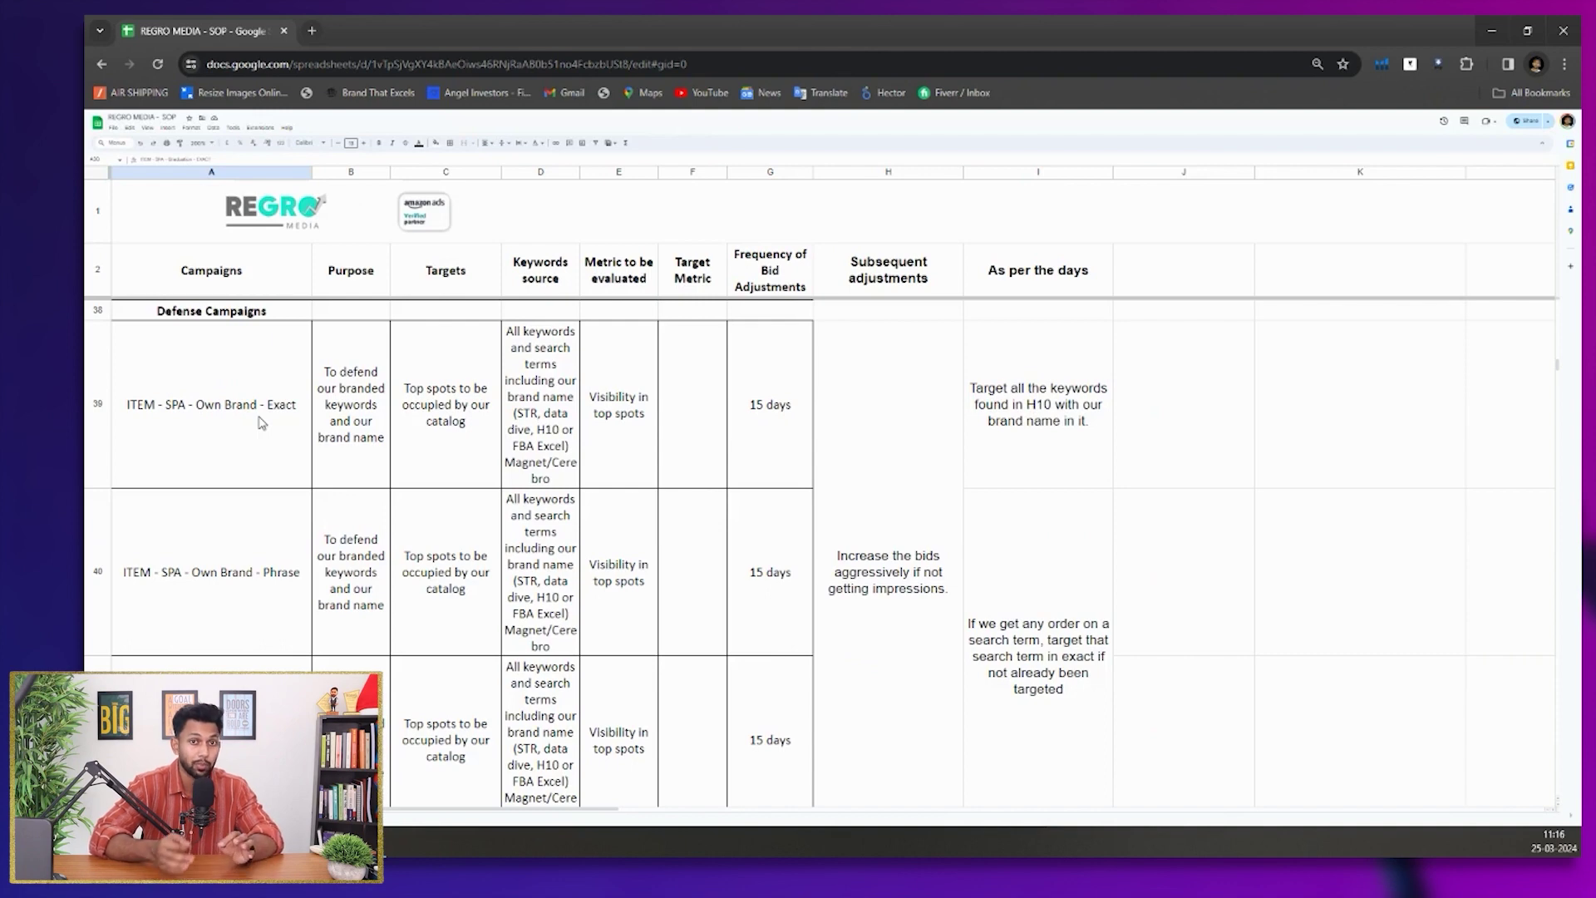
left_click(183, 419)
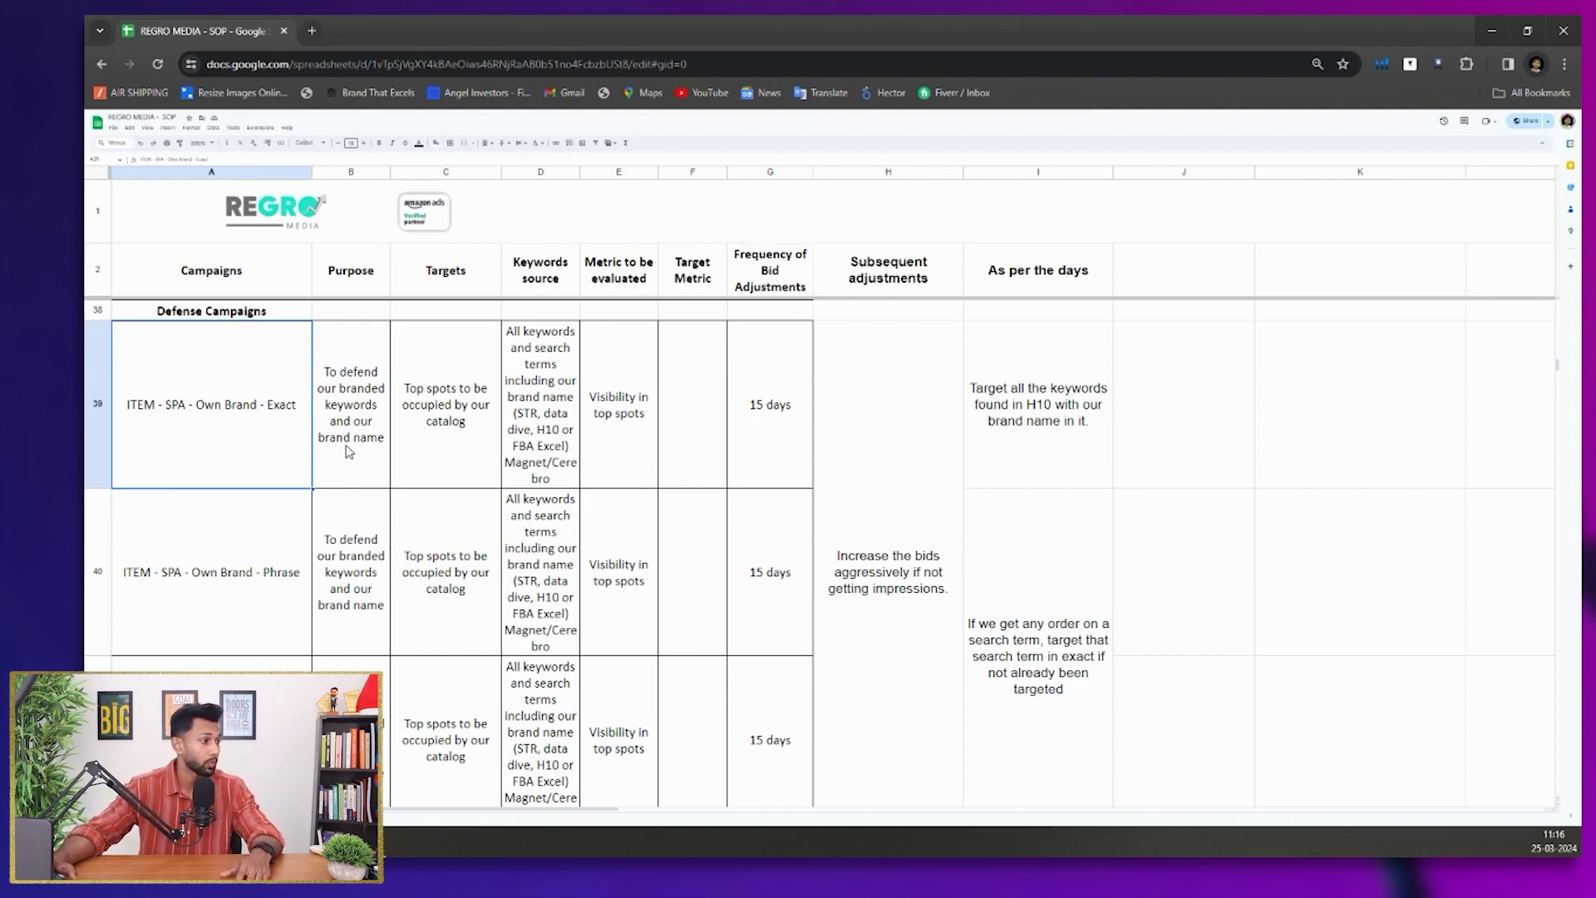
scroll(348, 451, "down", 2)
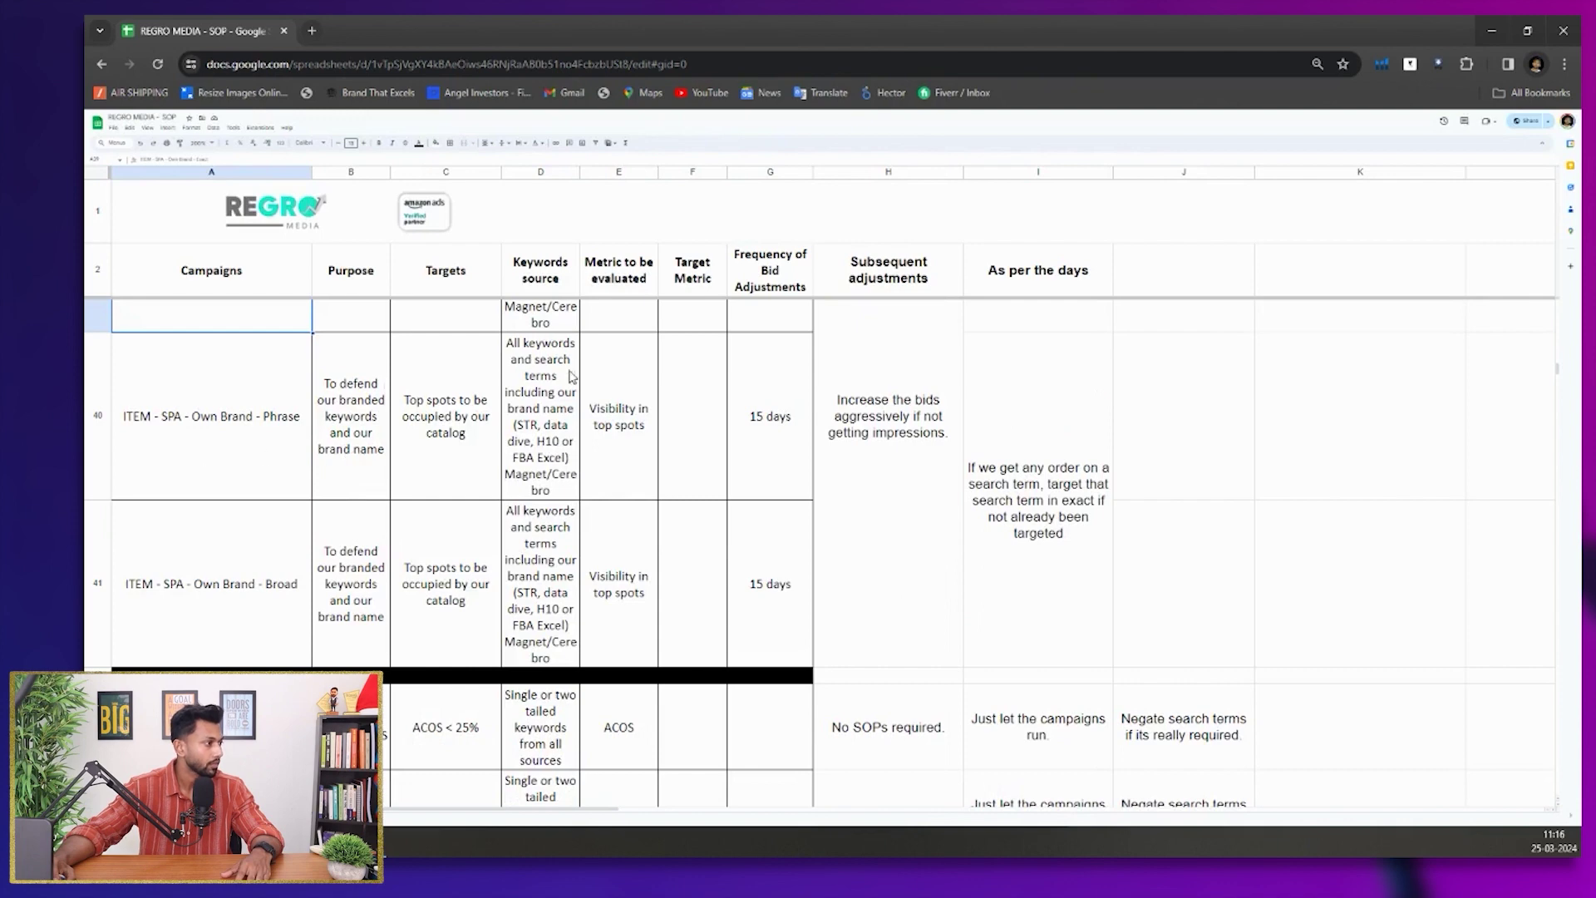
left_click(617, 448)
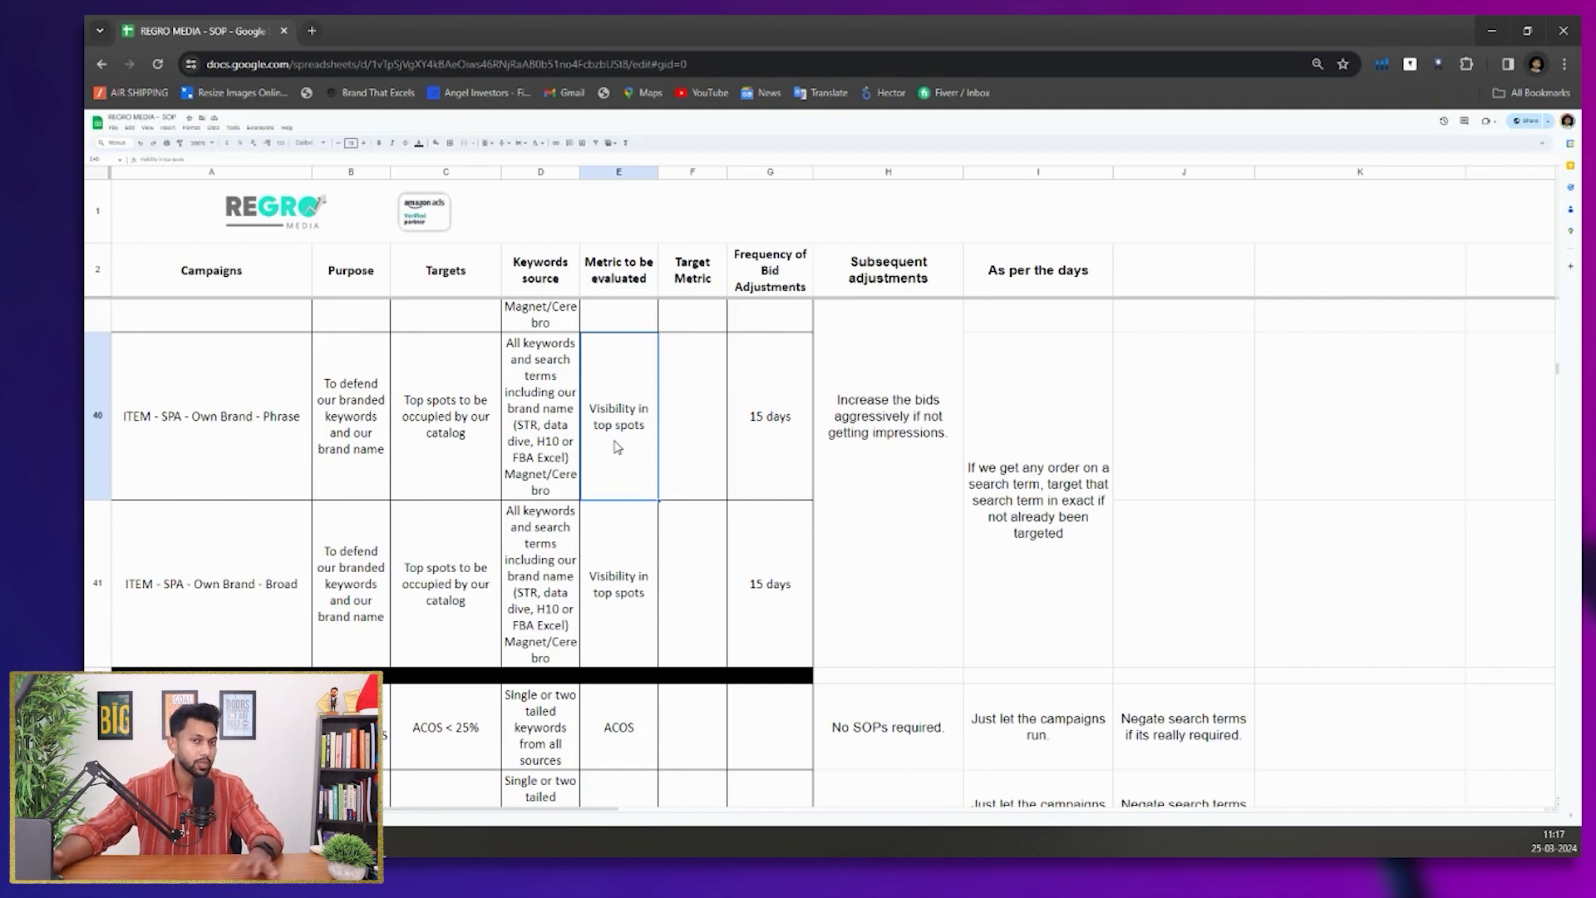
Examine the Ultra Low Bid BROAD and PHRASE campaigns, highlighting their names and their target ACOS cells
scroll(618, 445, "down", 4)
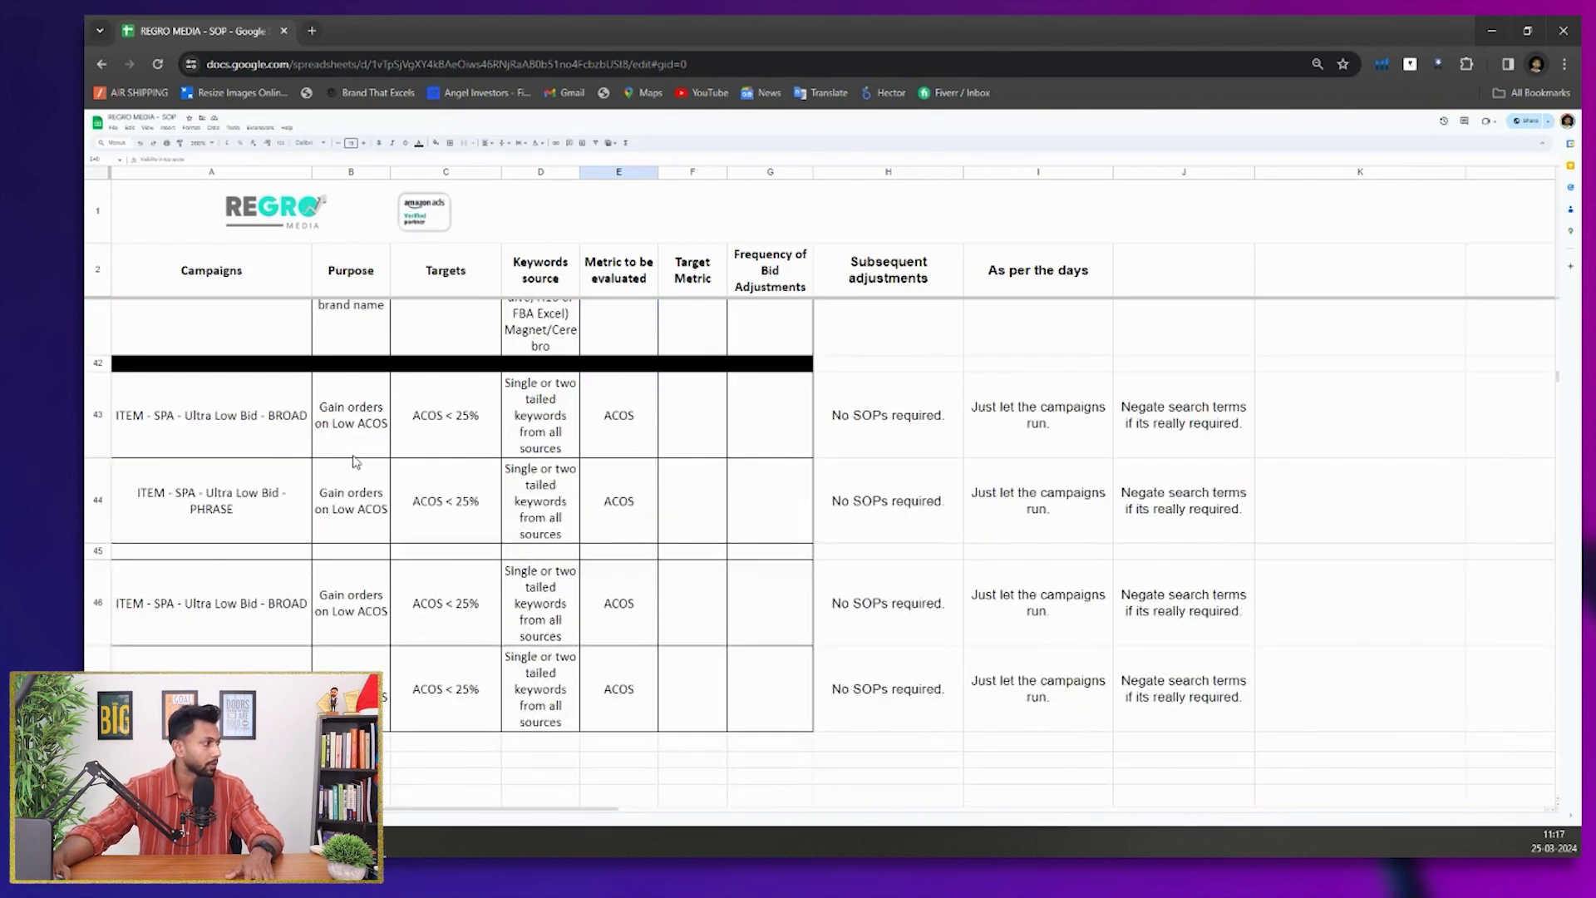
left_click(219, 453)
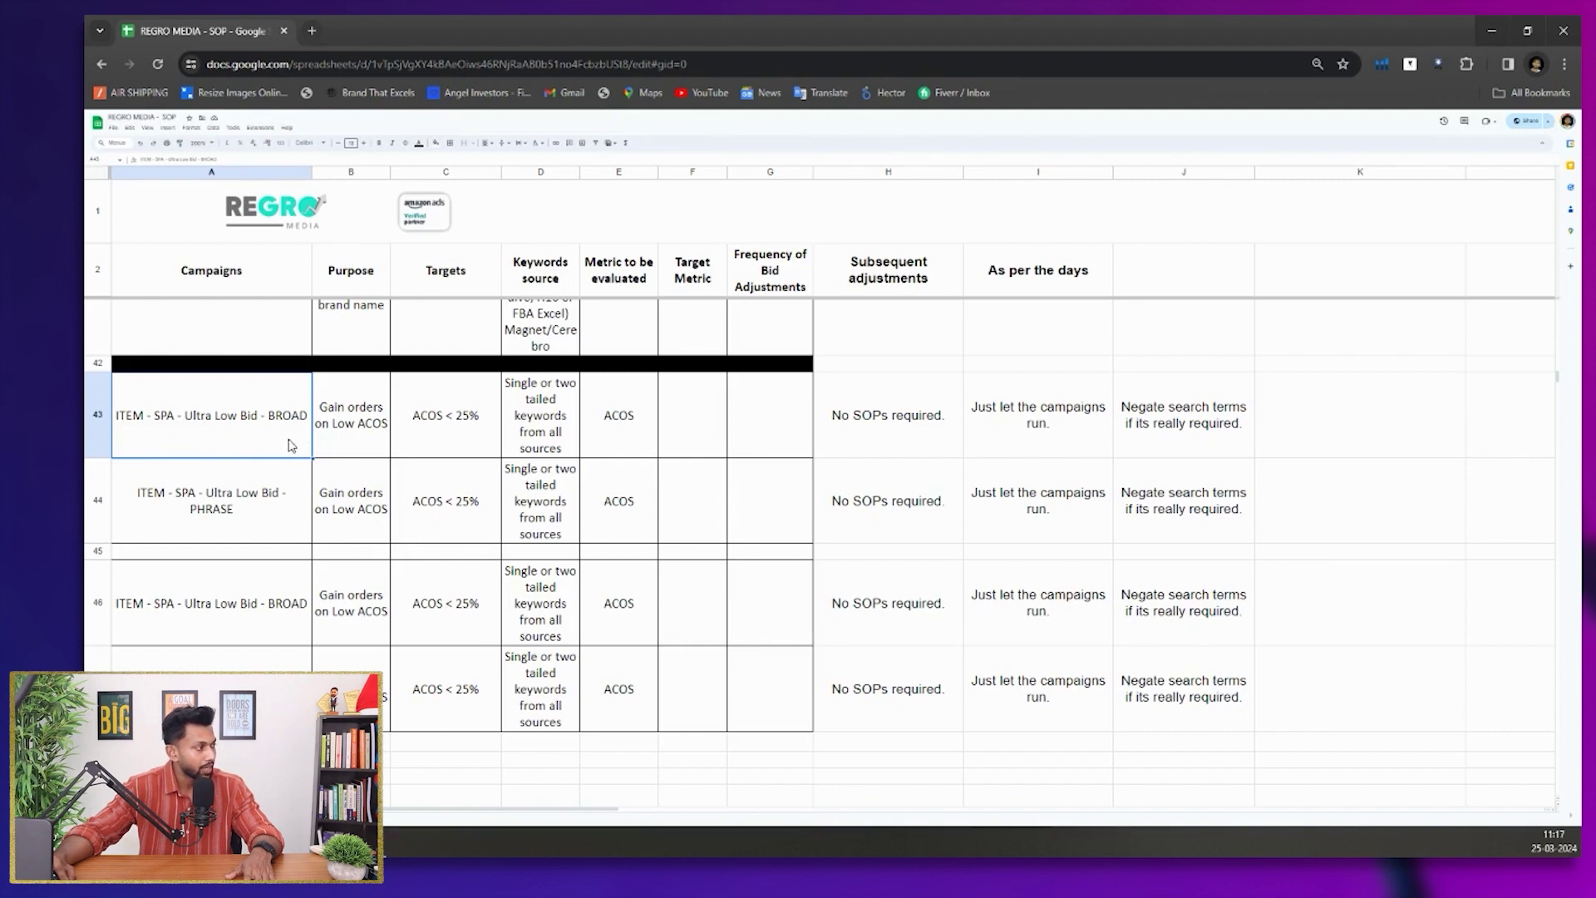
mouse_move(290, 444)
left_mouse_down()
mouse_move(269, 443)
mouse_move(268, 667)
left_mouse_up()
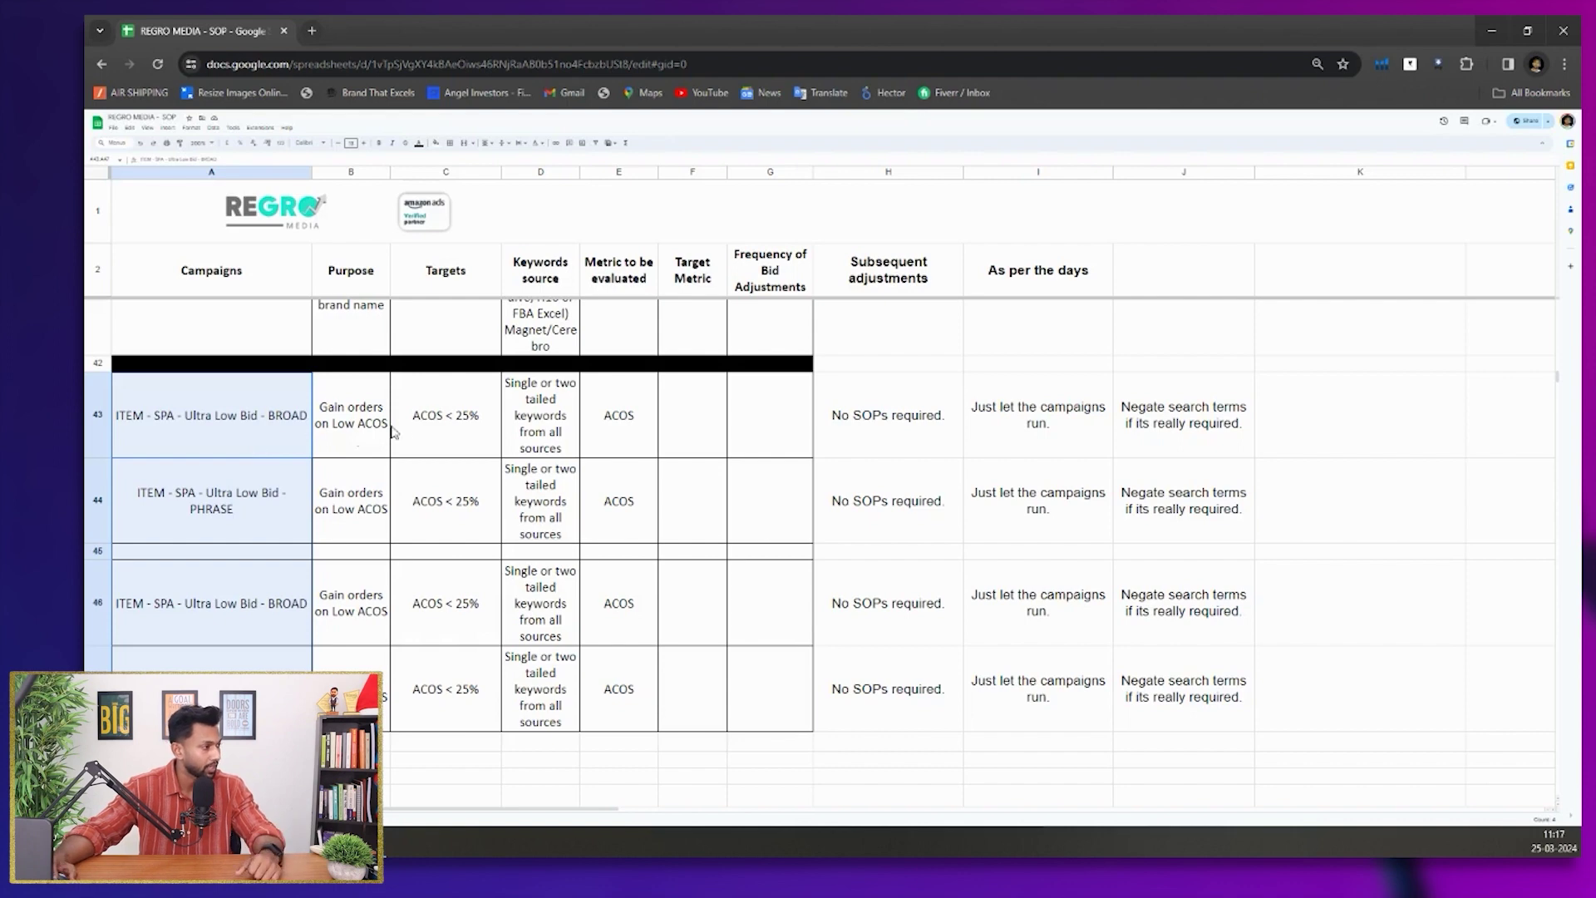
left_click_drag(436, 422, 424, 711)
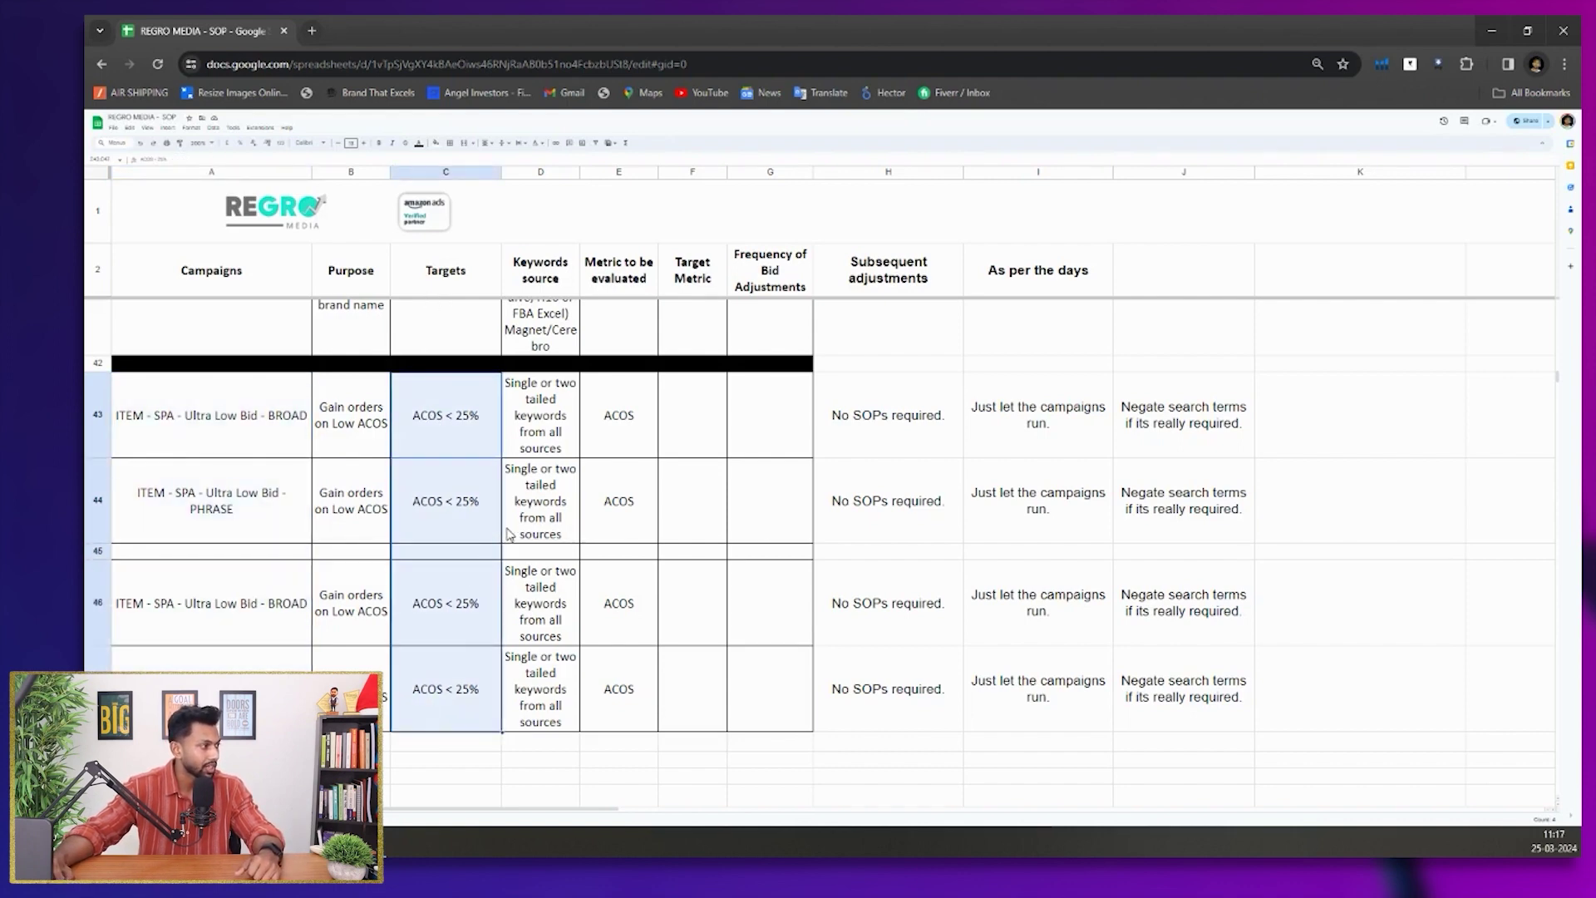
Examine the MANUAL Sponsored Product Ads - ASIN Targets section, from the competitor and ASIN Defense campaigns through the category campaigns
scroll(509, 533, "down", 4)
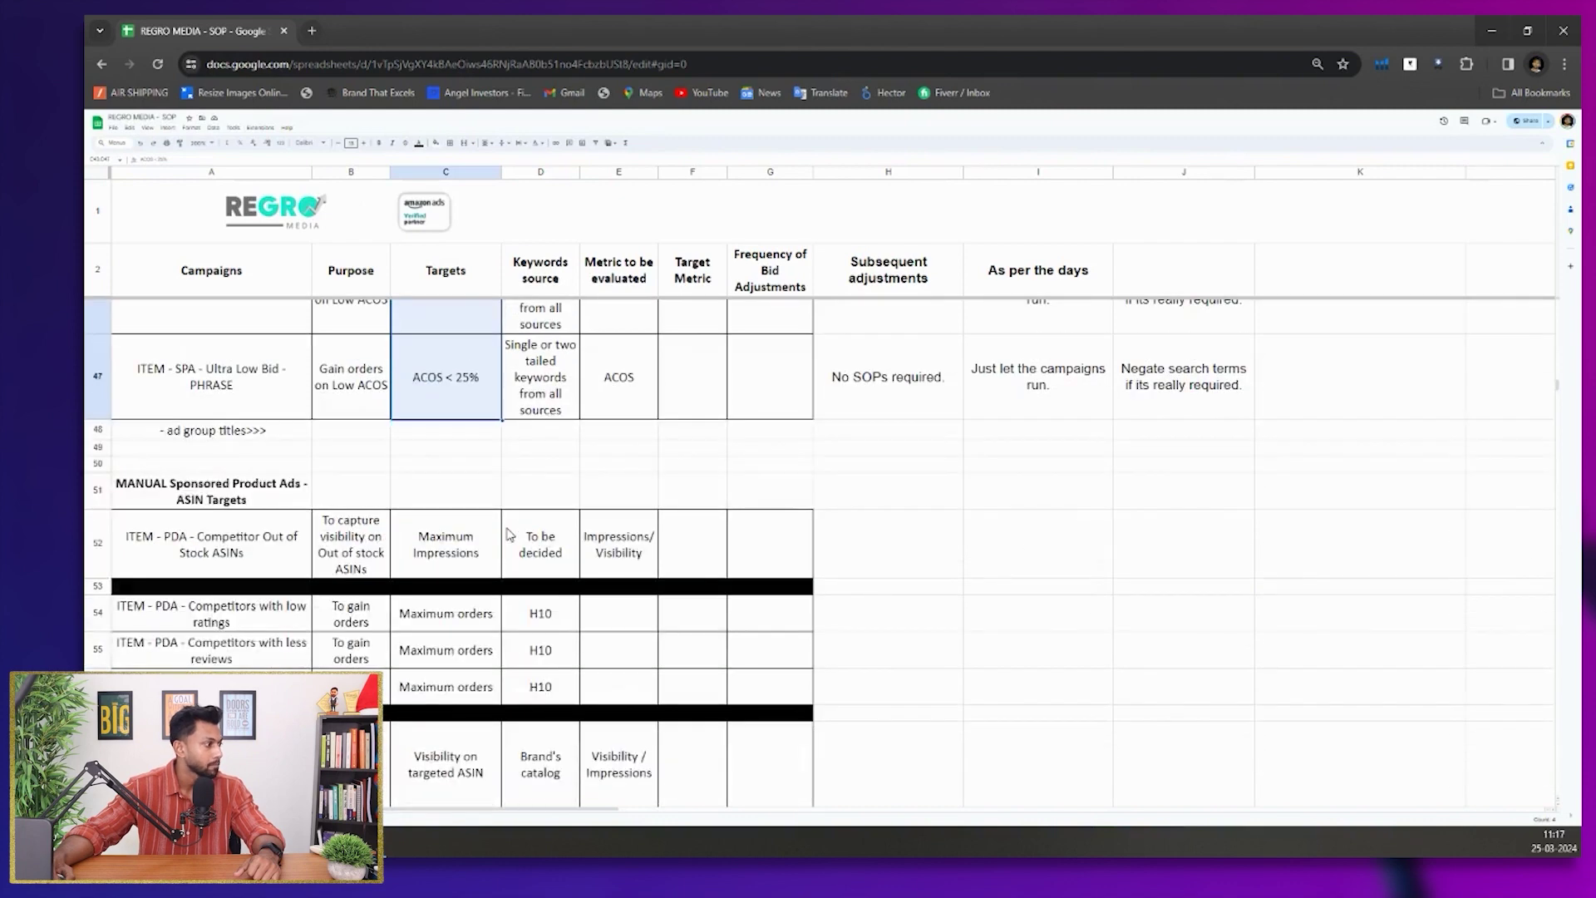
scroll(255, 542, "down", 2)
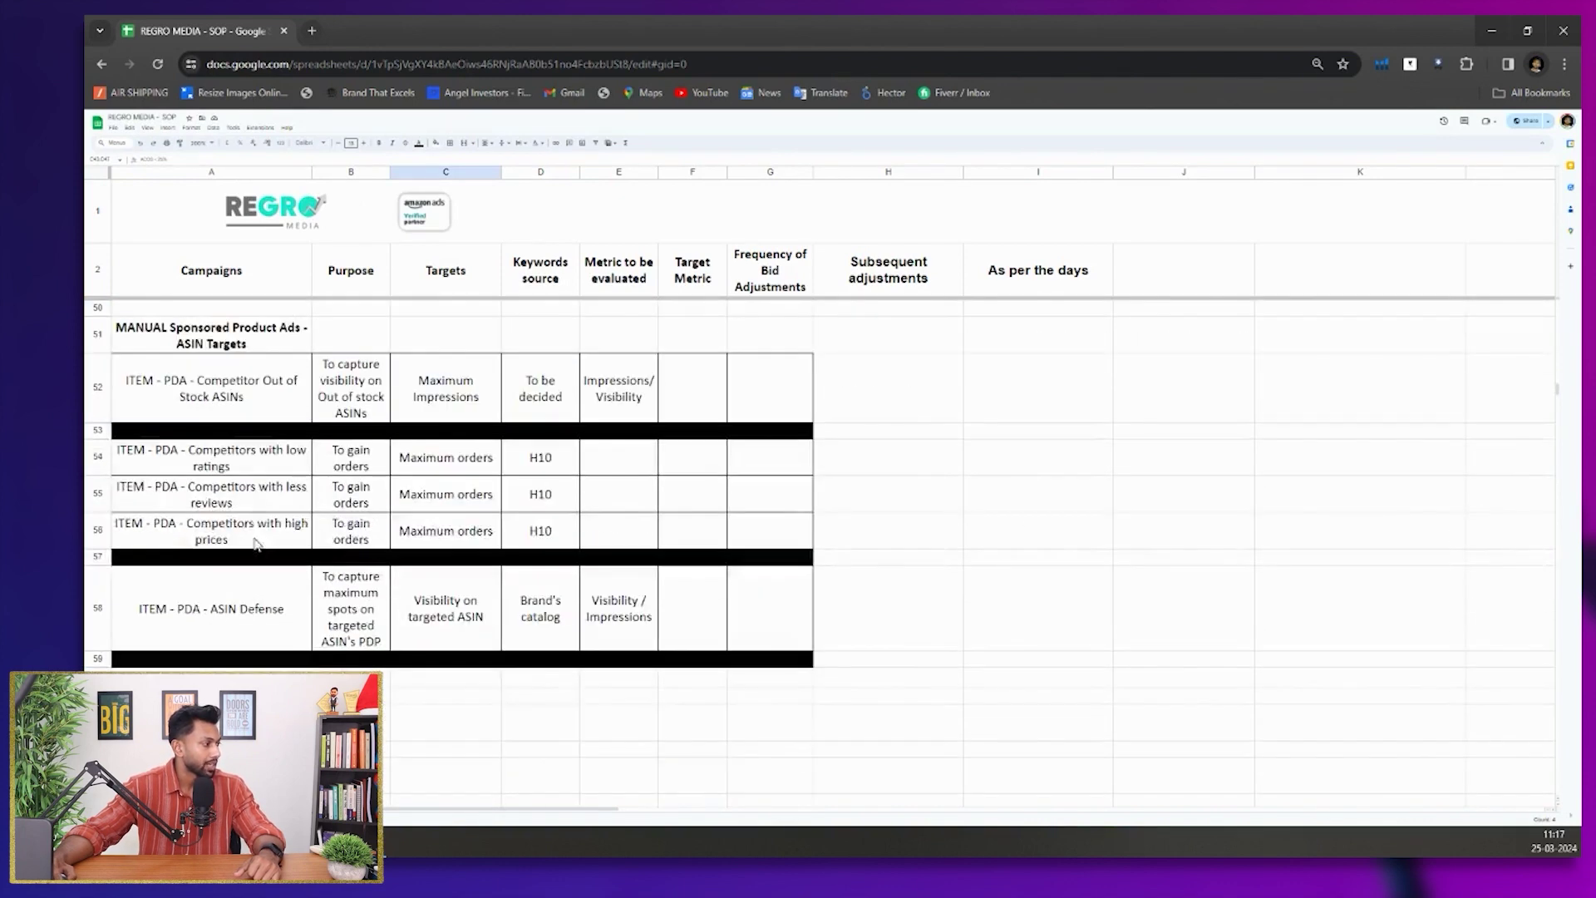
scroll(255, 542, "down", 4)
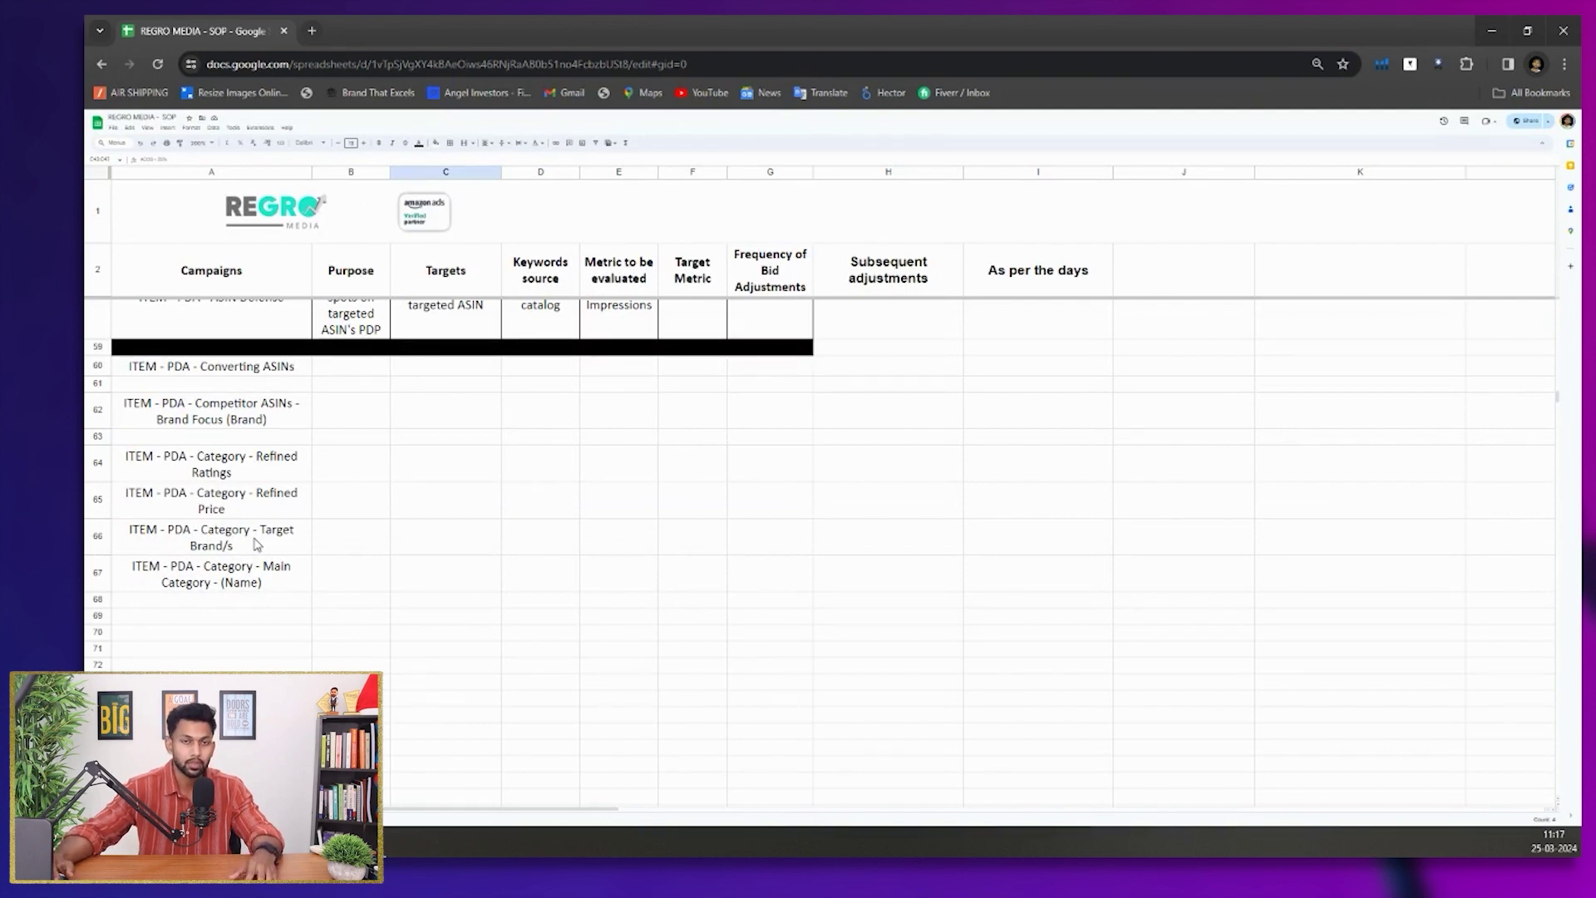
scroll(255, 542, "up", 2)
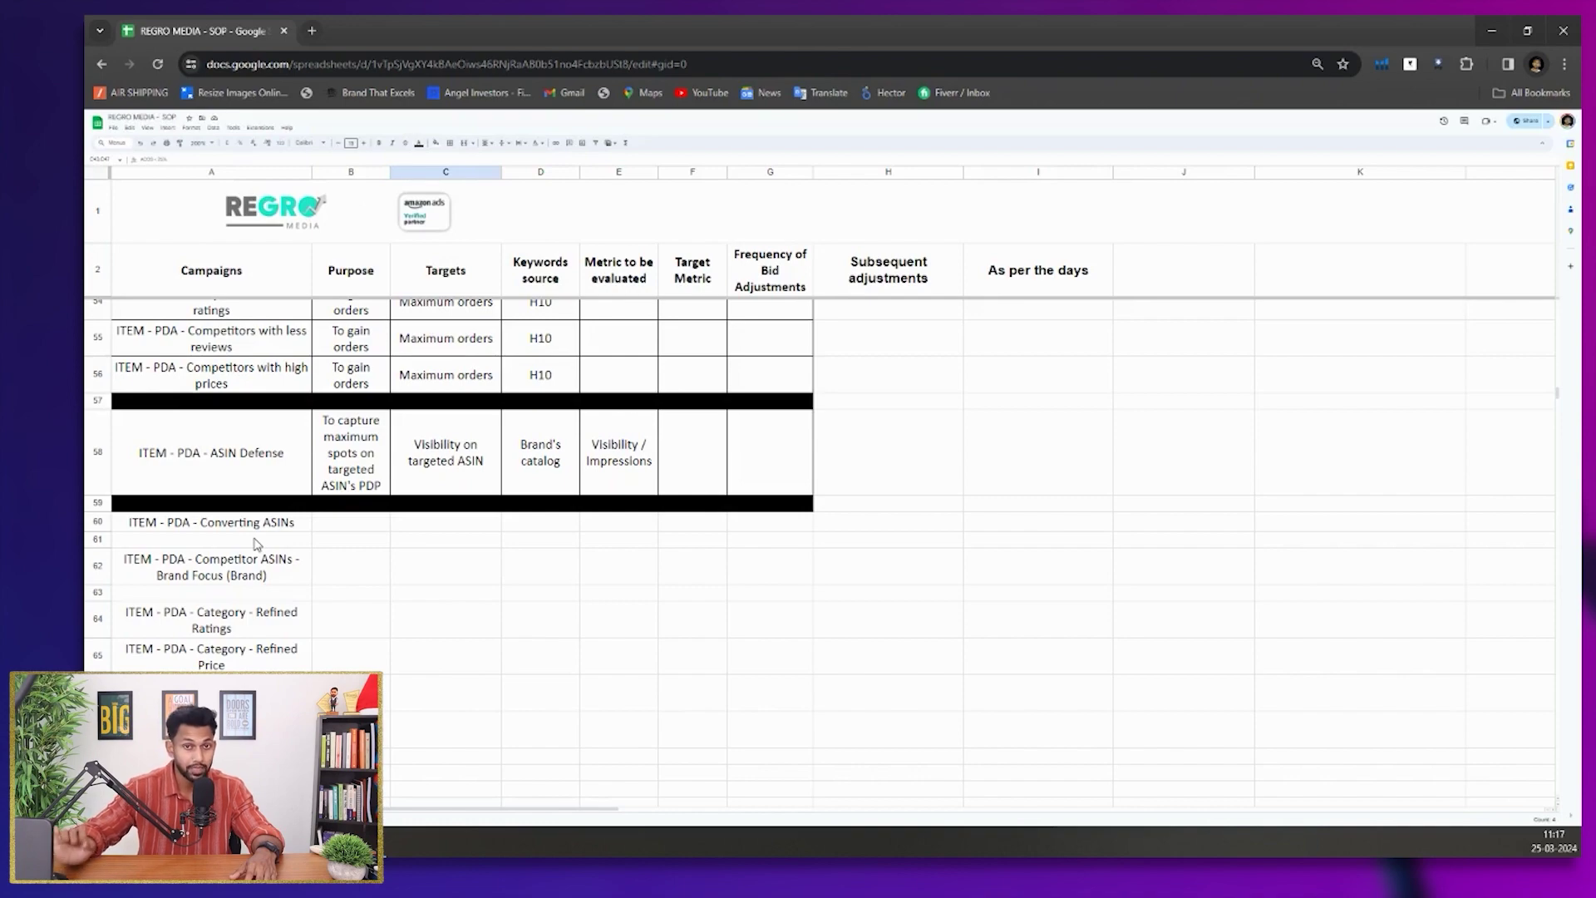
Return to the AUTO Sponsored Product Ads section and examine the first subsequent adjustment for the AUTO ST Discovery campaigns
scroll(256, 544, "up", 15)
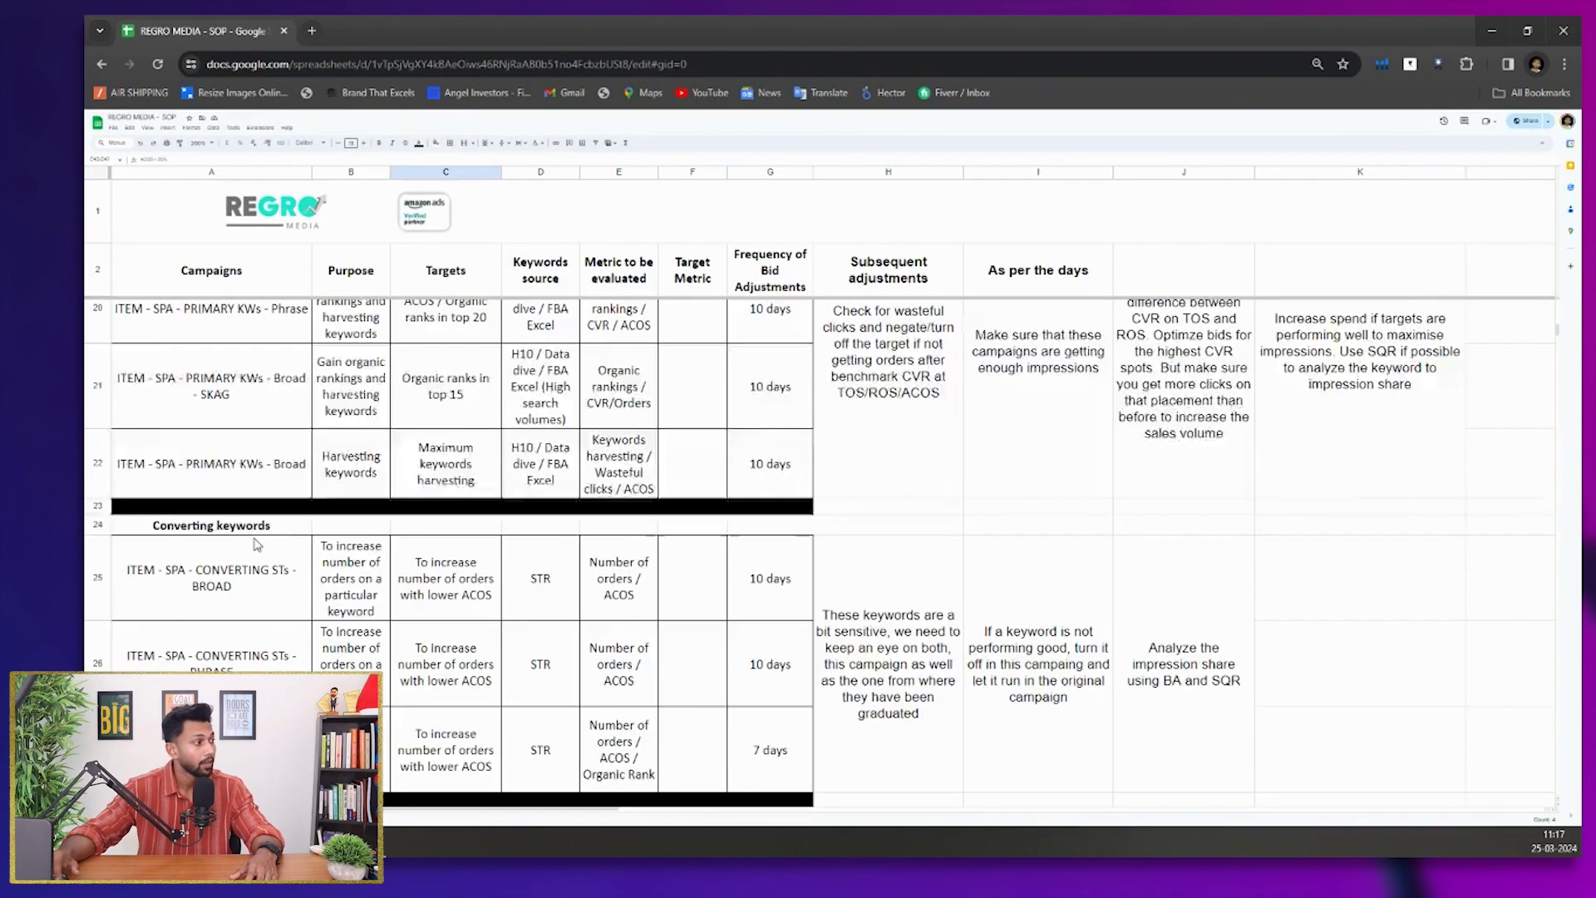
left_click(895, 386)
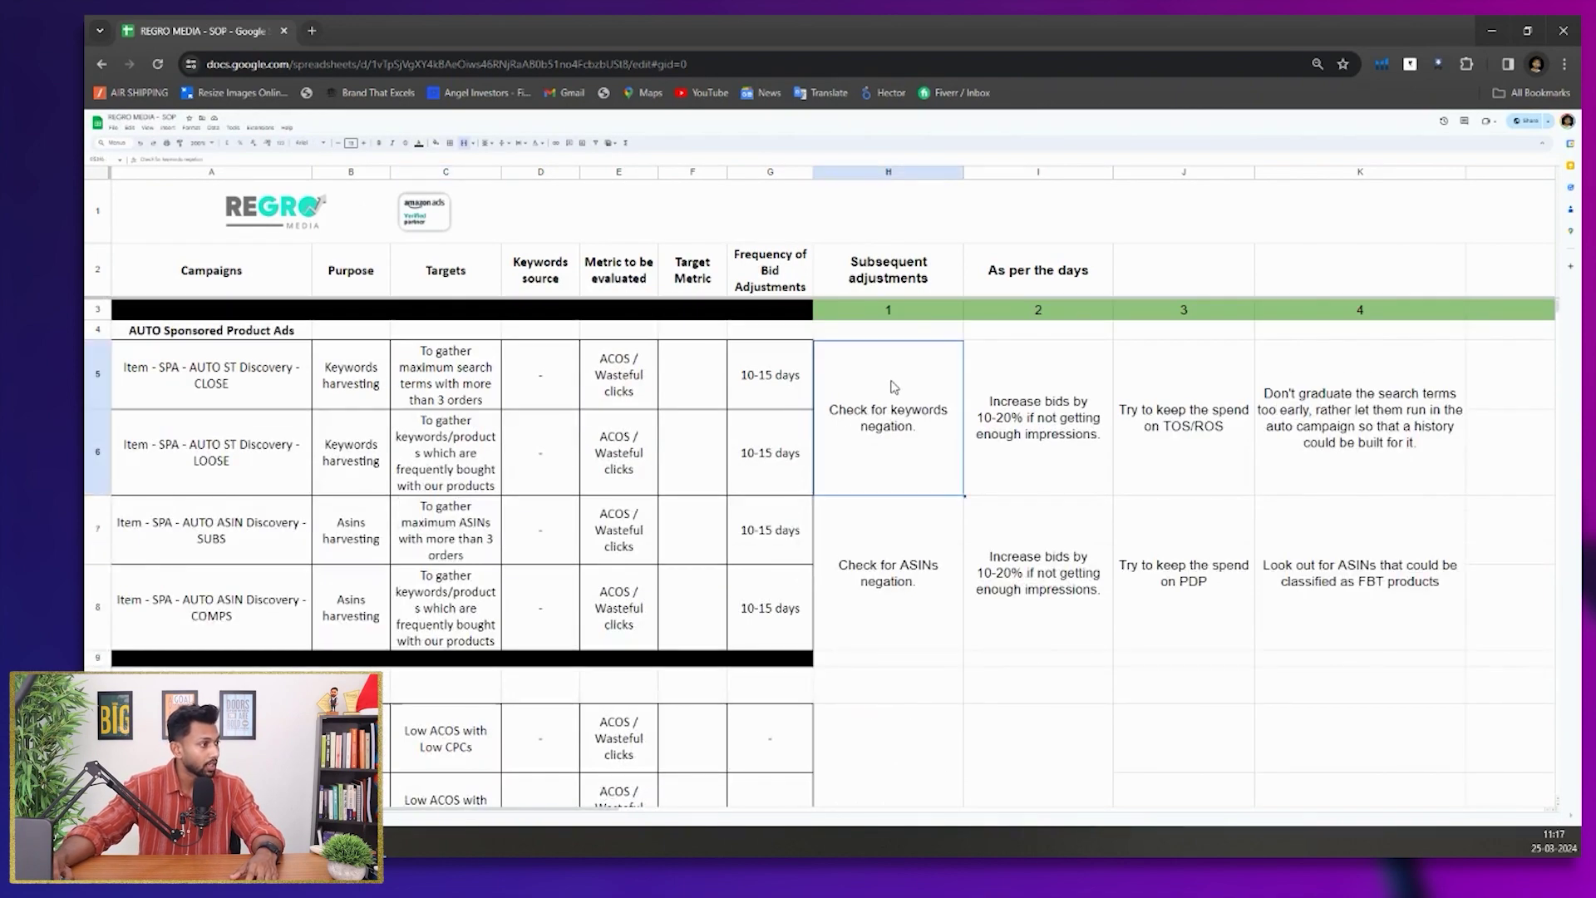